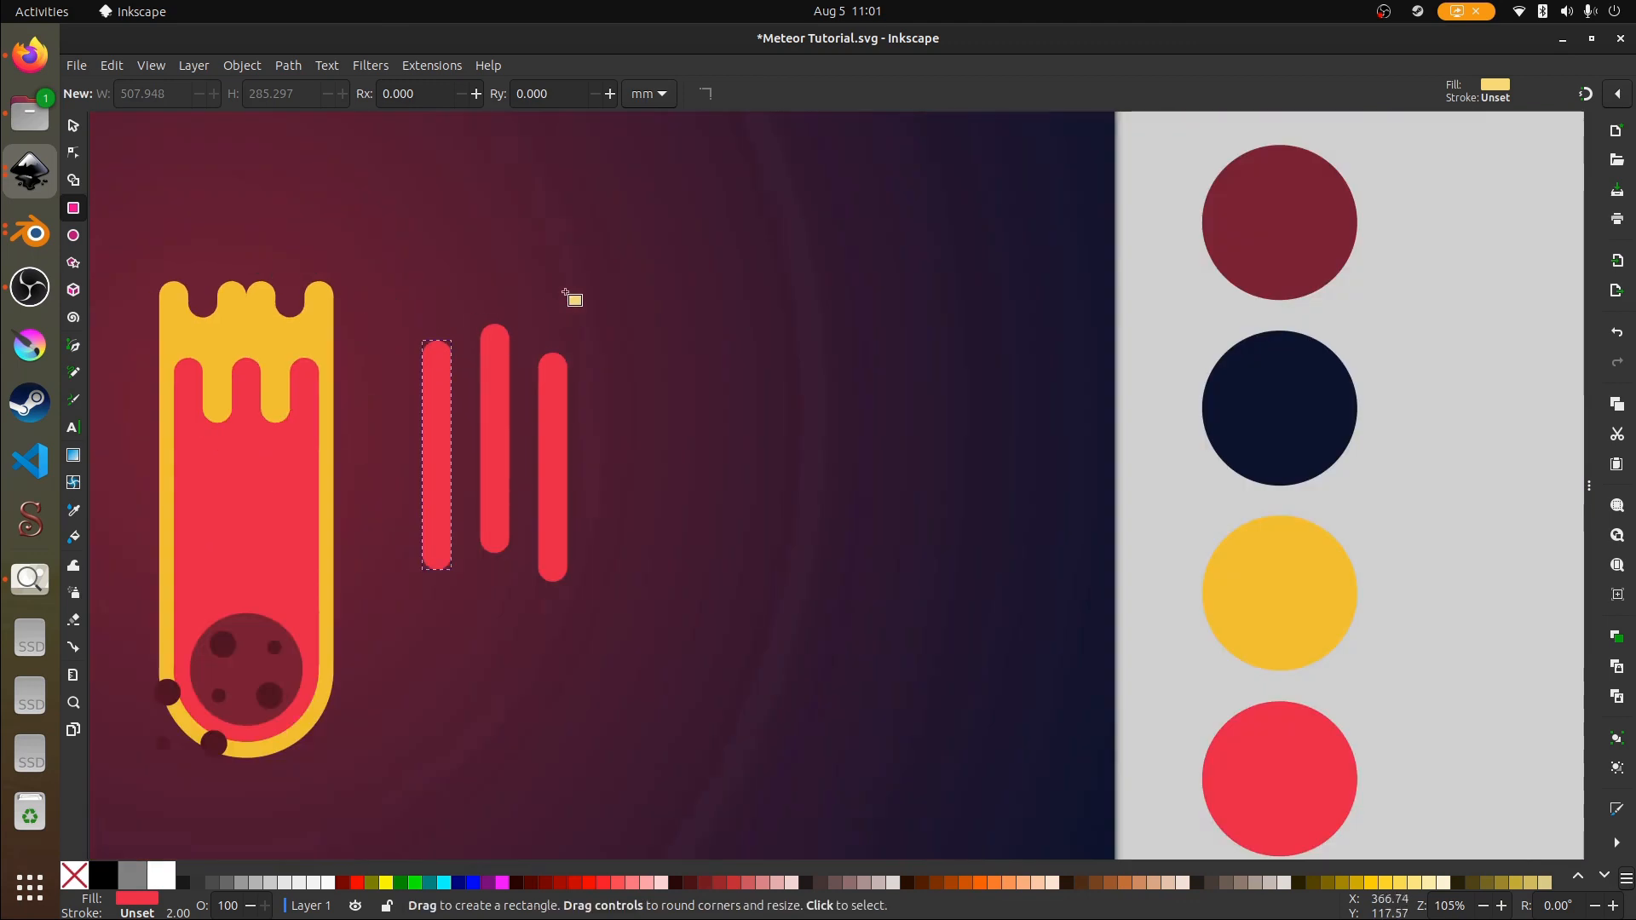
- Draw a pale yellow vertical bar about 9.6 mm wide and 74 mm tall beside the red bars, and fully round its corners
left_click_drag(619, 283, 652, 534)
scroll(627, 295, "up", 3, "ctrl")
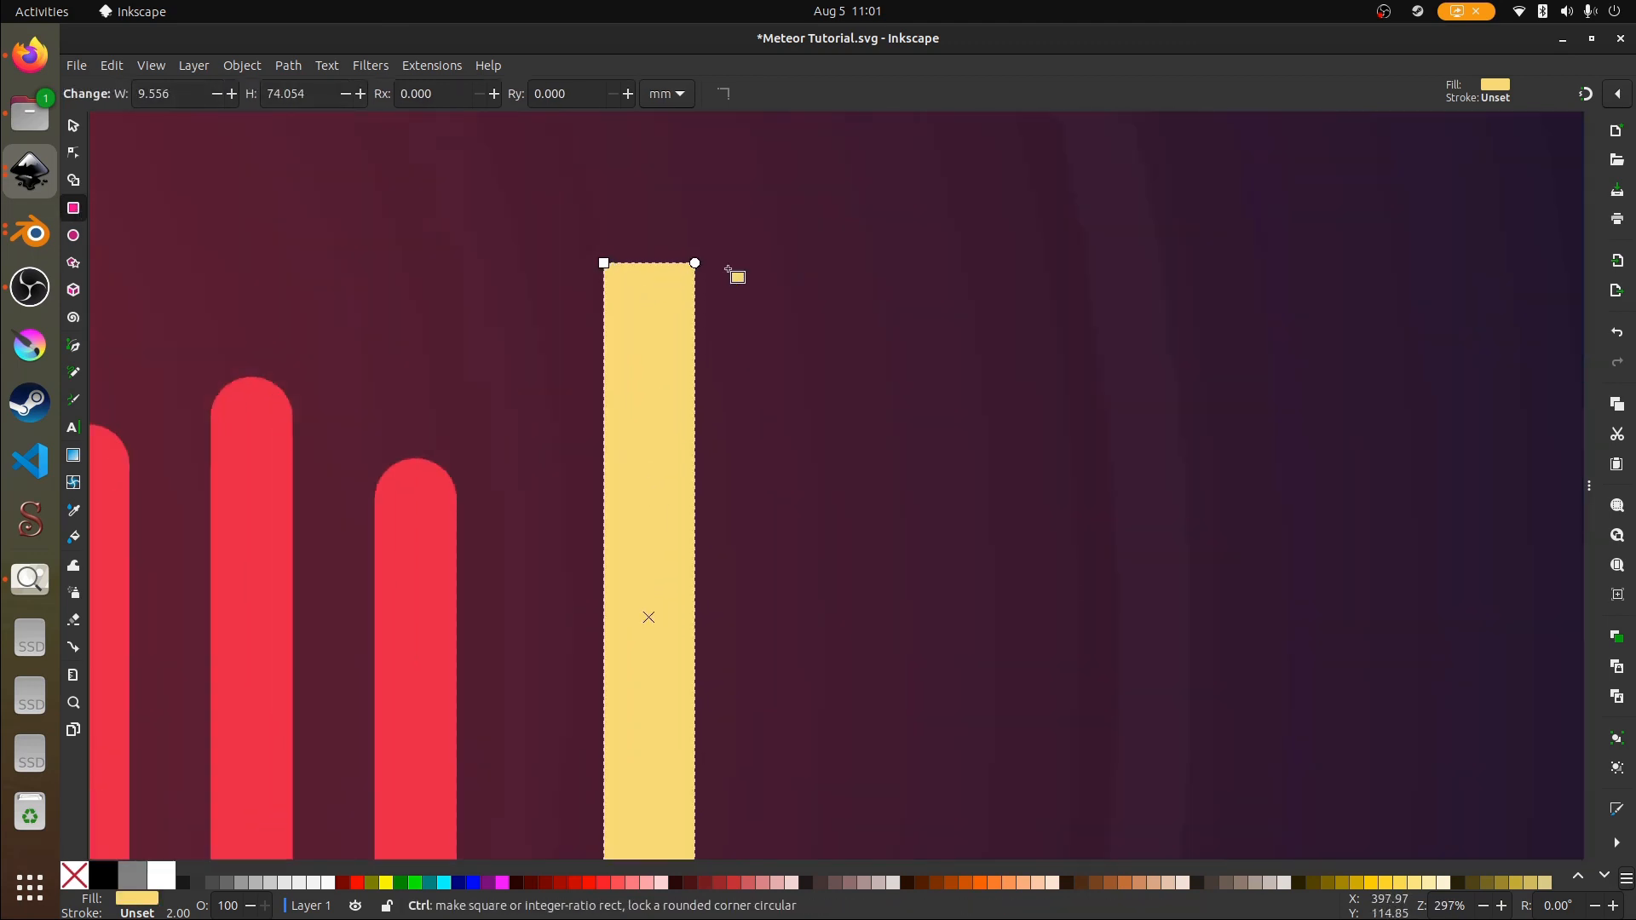
left_click_drag(697, 260, 698, 350, "ctrl")
scroll(747, 430, "down", 3, "ctrl")
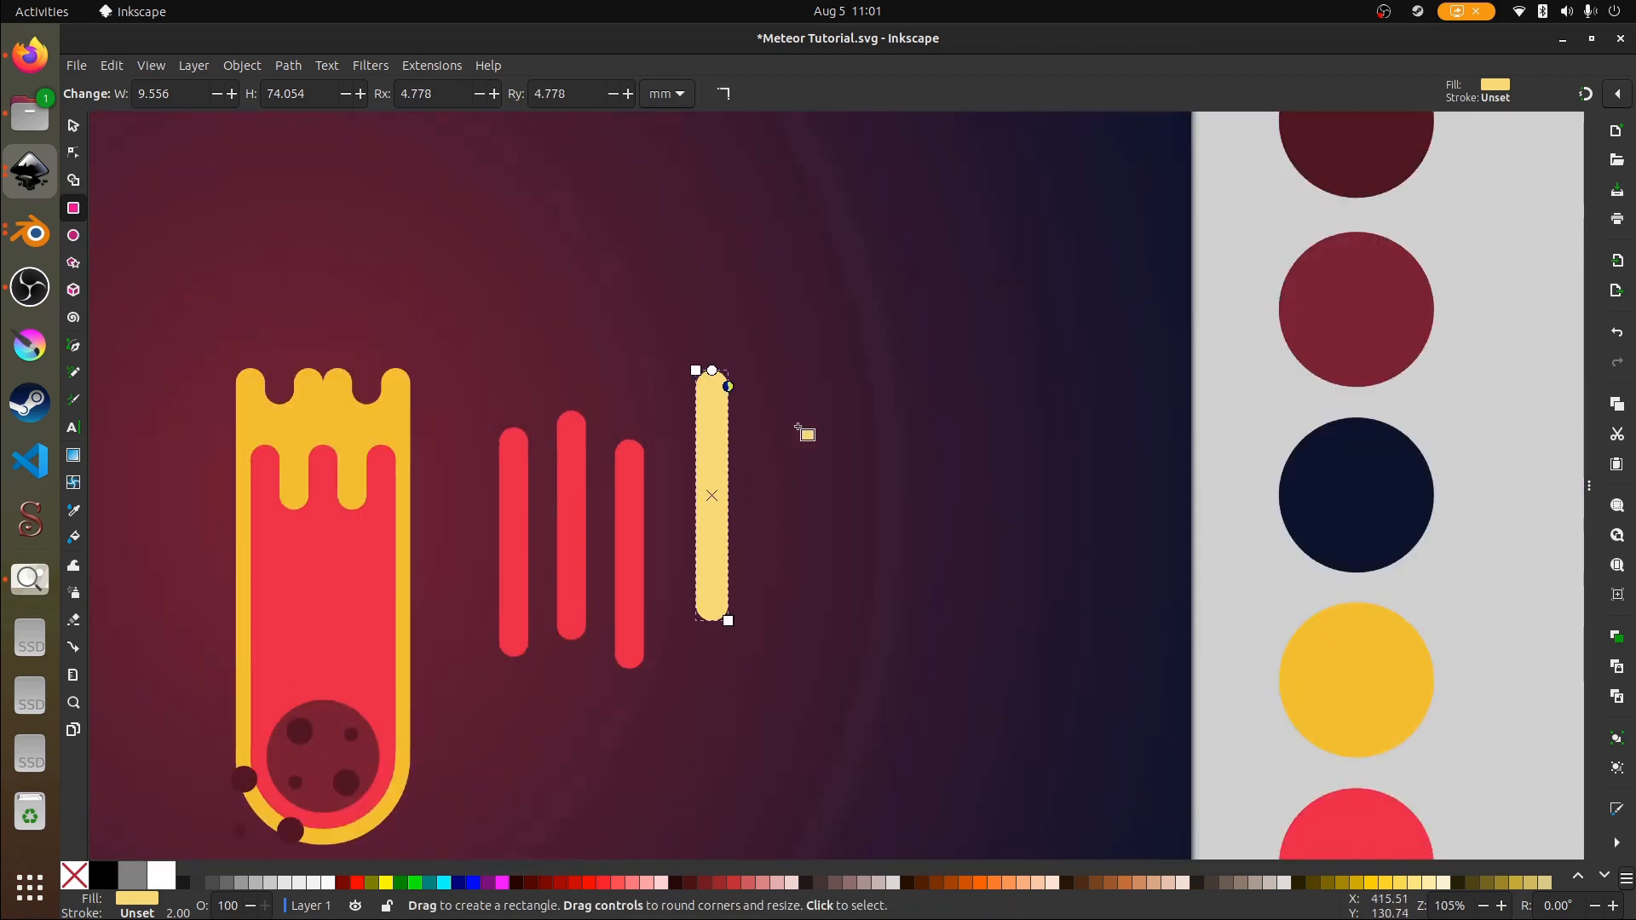
- Delete the pale yellow rounded bar beside the red bars
scroll(811, 449, "down", 2, "ctrl")
key("s")
left_click(708, 563)
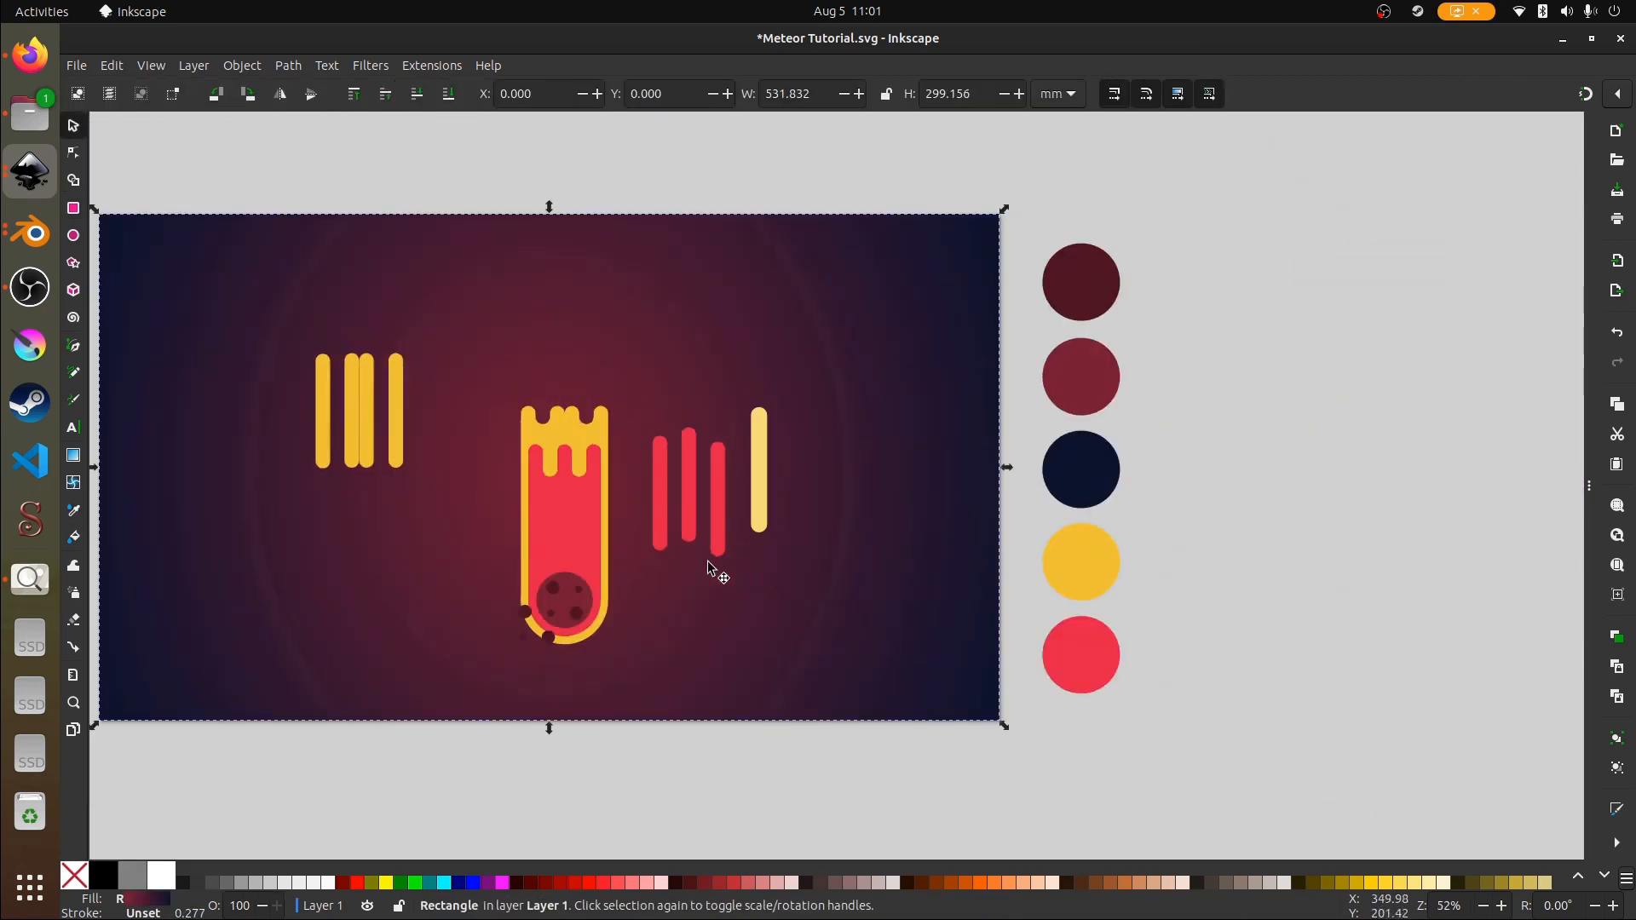
scroll(569, 460, "up", 2, "ctrl")
left_click(516, 516)
scroll(687, 550, "left", 2, "shift")
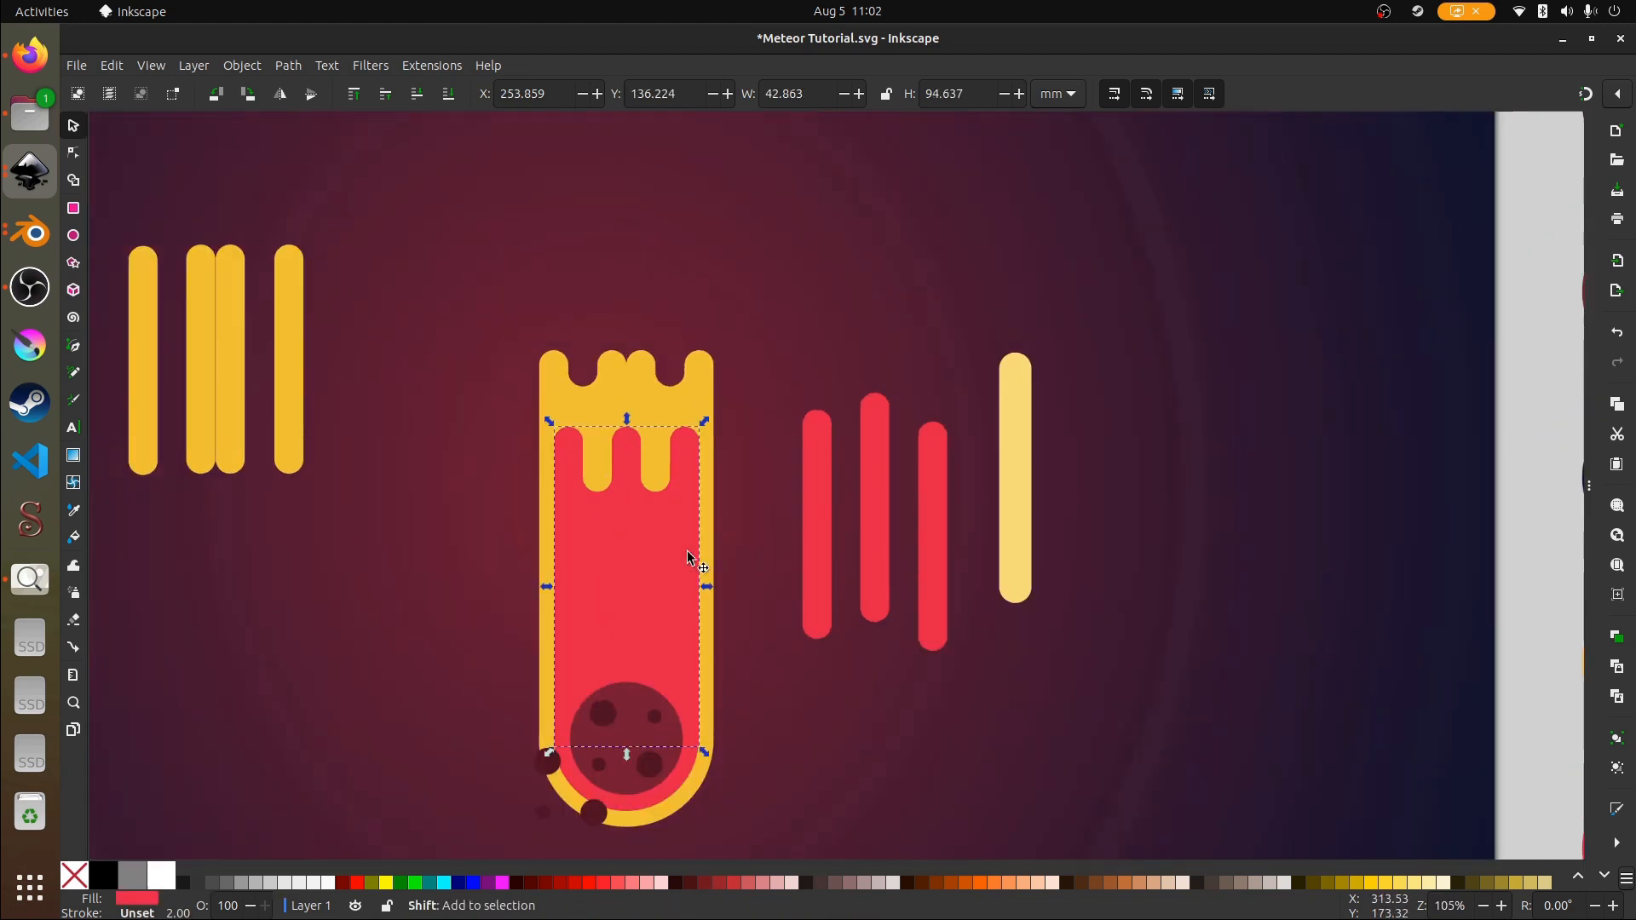
left_click(1014, 554)
key("Delete")
scroll(715, 493, "down", 2, "ctrl")
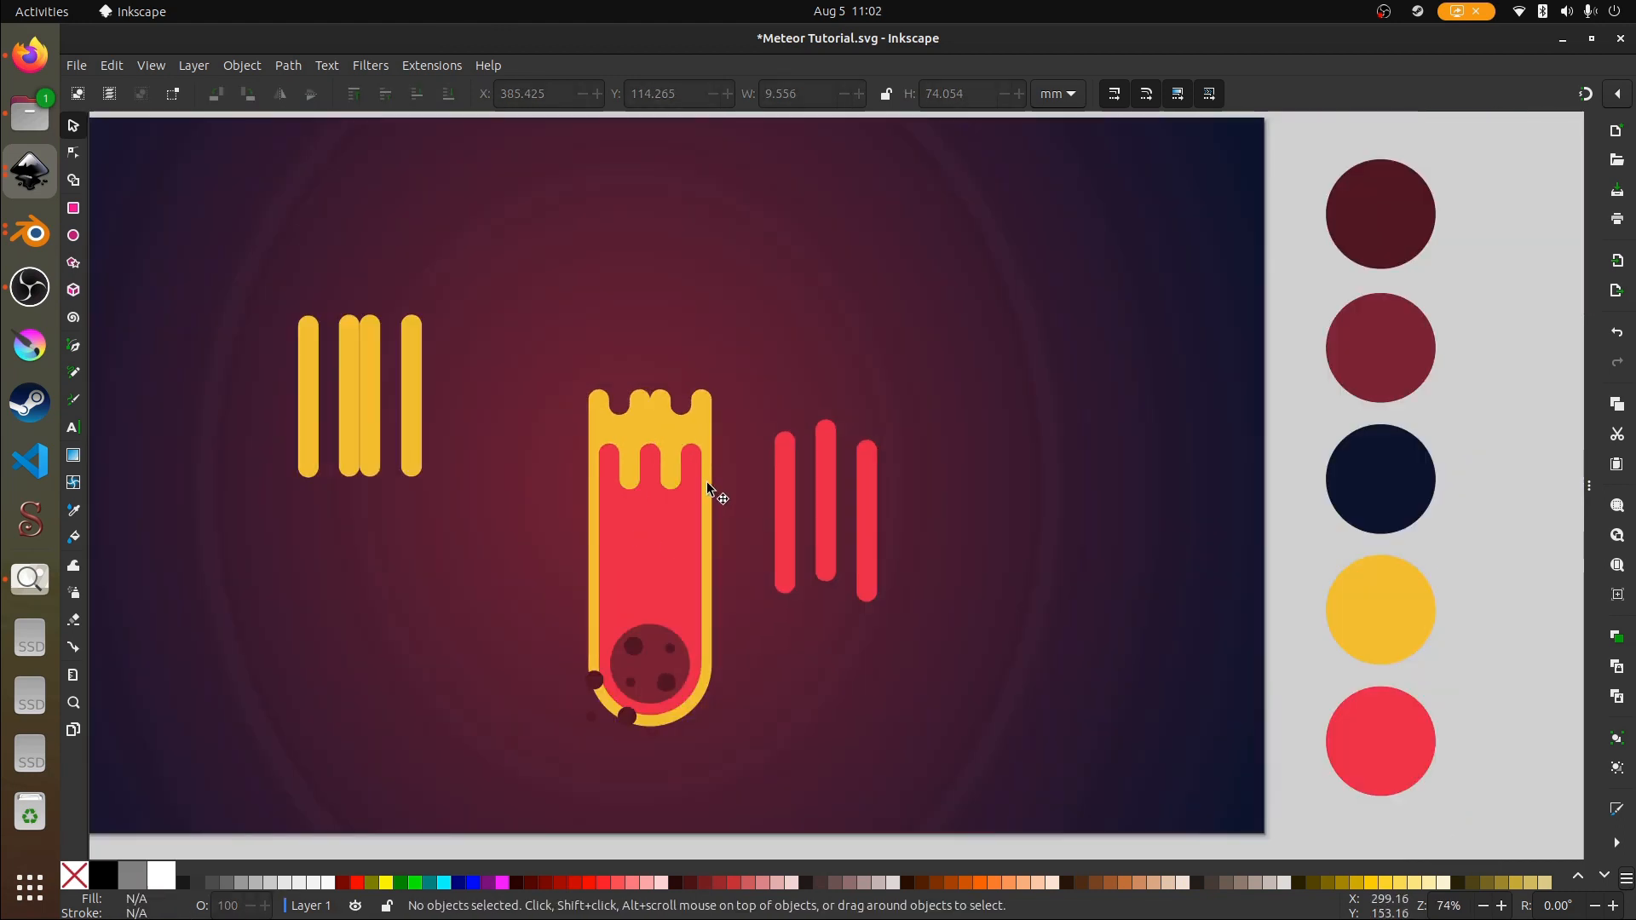
- Move the yellow flame body away from the meteor and undo that move
scroll(682, 494, "up", 2, "ctrl")
left_click_drag(673, 489, 469, 373, "ctrl")
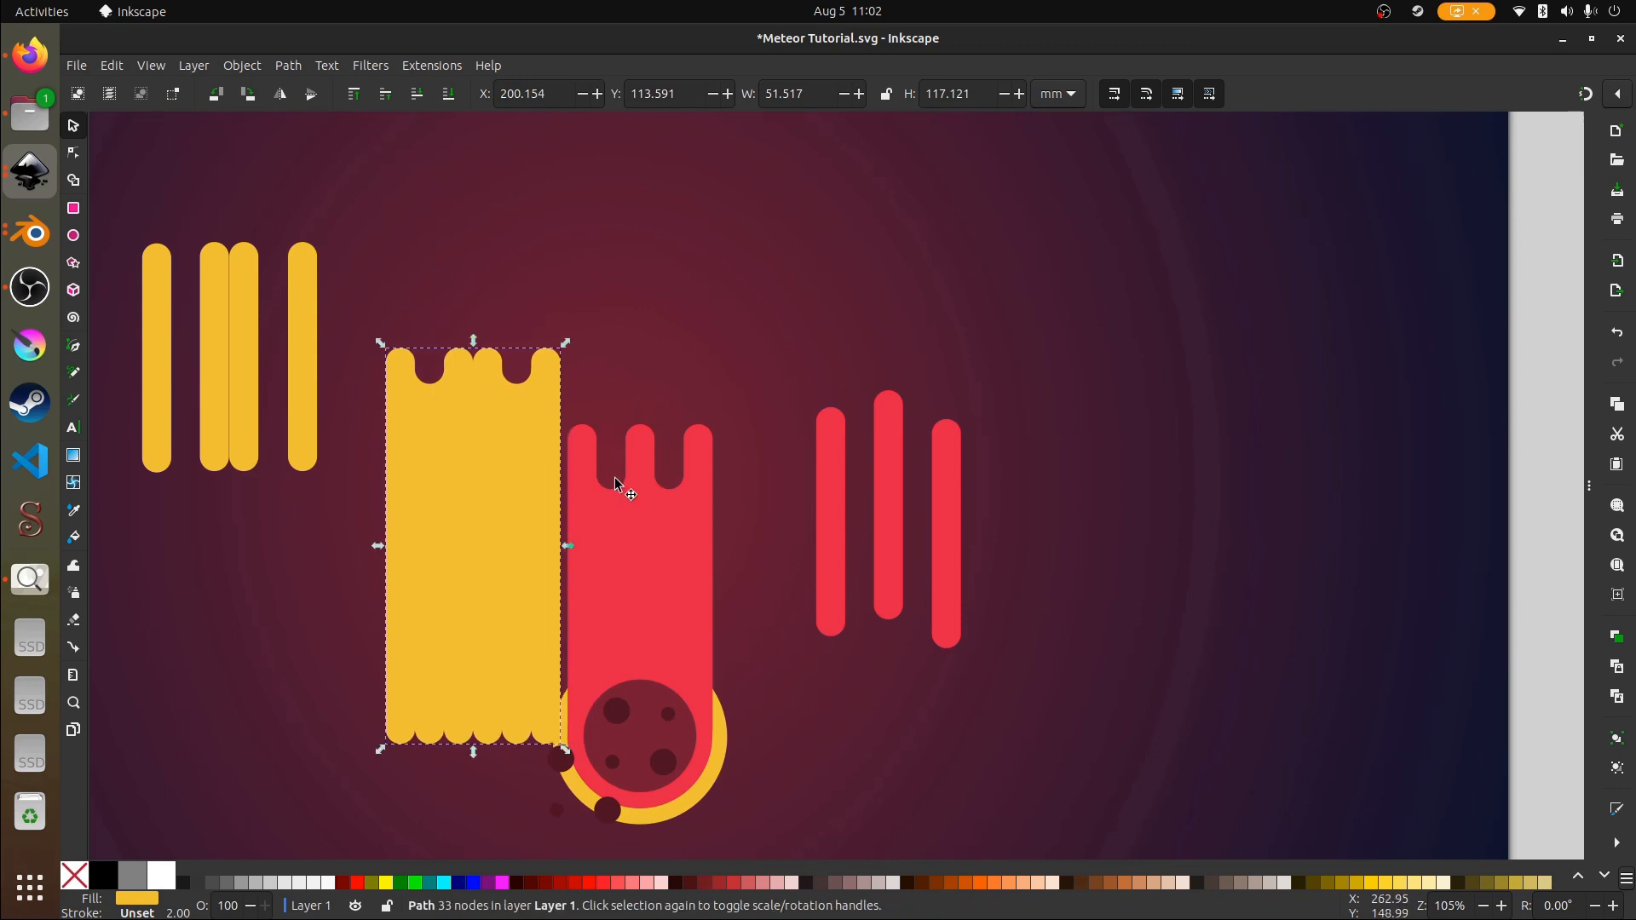
key("ctrl+z")
- Inspect the meteor's flame paths, the loose red bars and the group of yellow bars by selecting each in turn
left_click(712, 716)
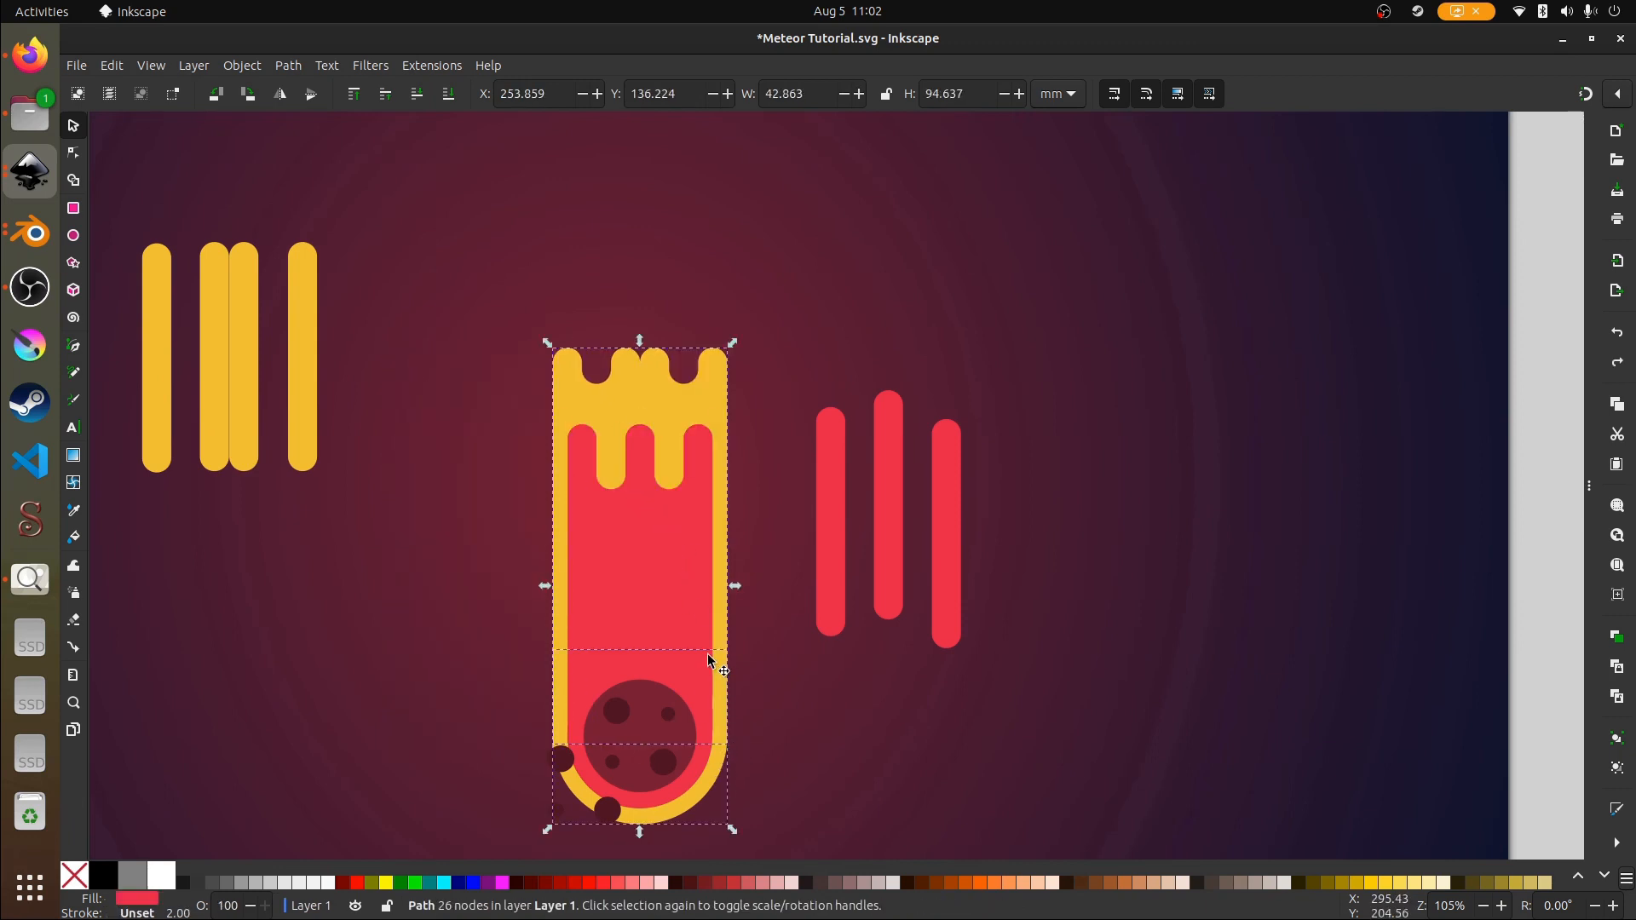
left_click(681, 767)
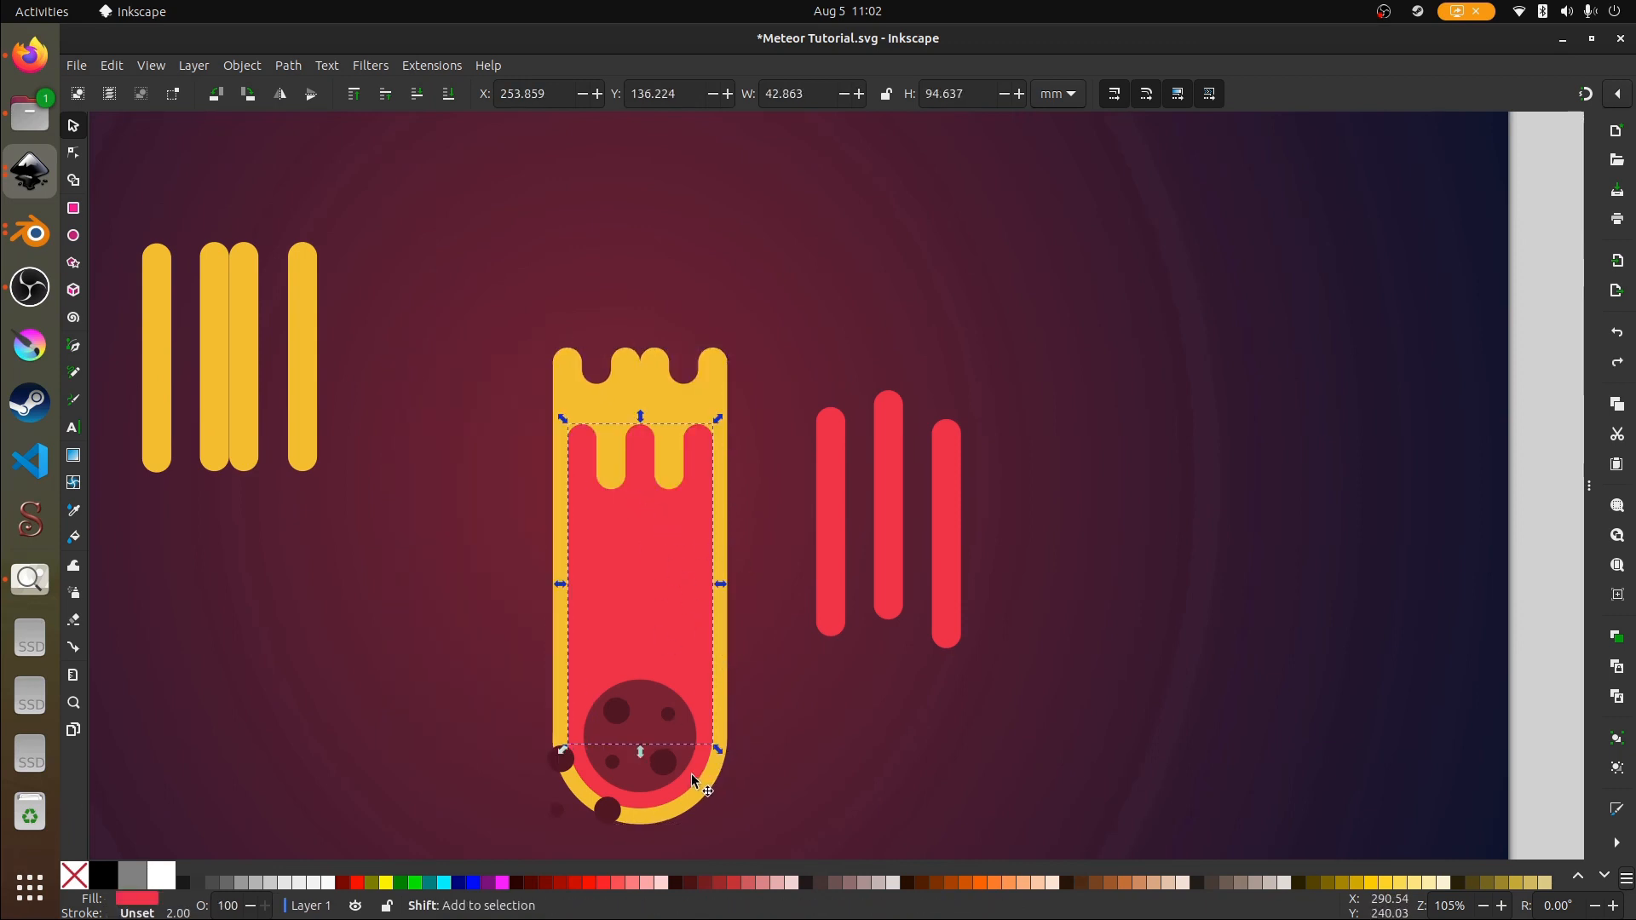
left_click(822, 576)
left_click(934, 581)
scroll(895, 528, "down", 2, "ctrl")
scroll(605, 463, "up", 2, "ctrl")
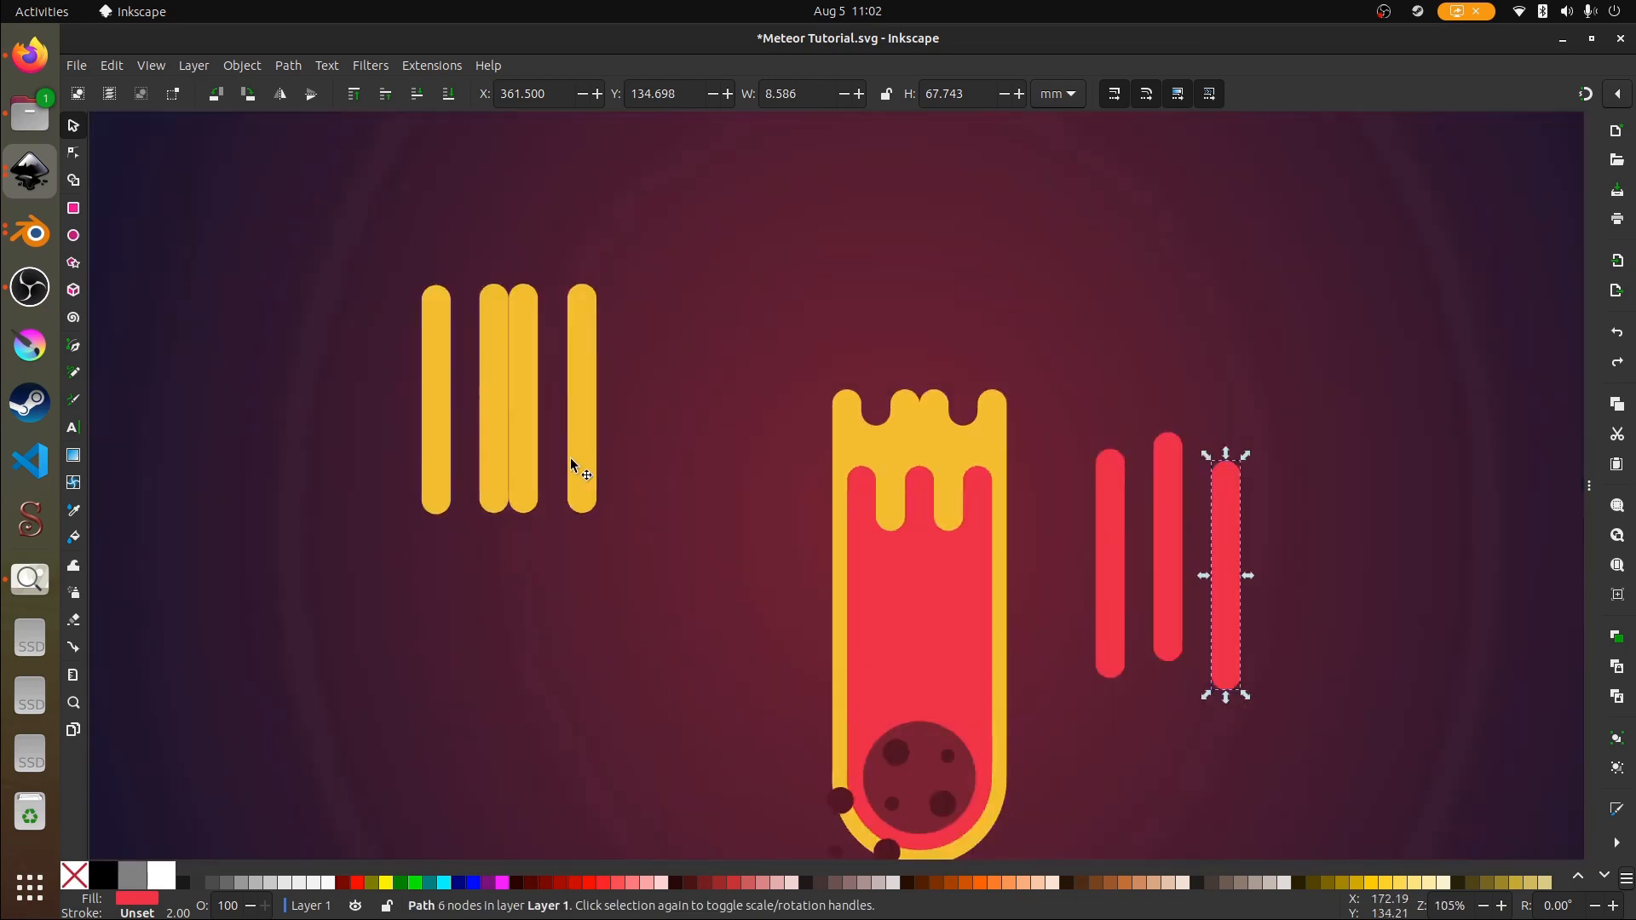
left_click(428, 415)
scroll(642, 565, "down", 2, "ctrl")
scroll(794, 641, "down", 2)
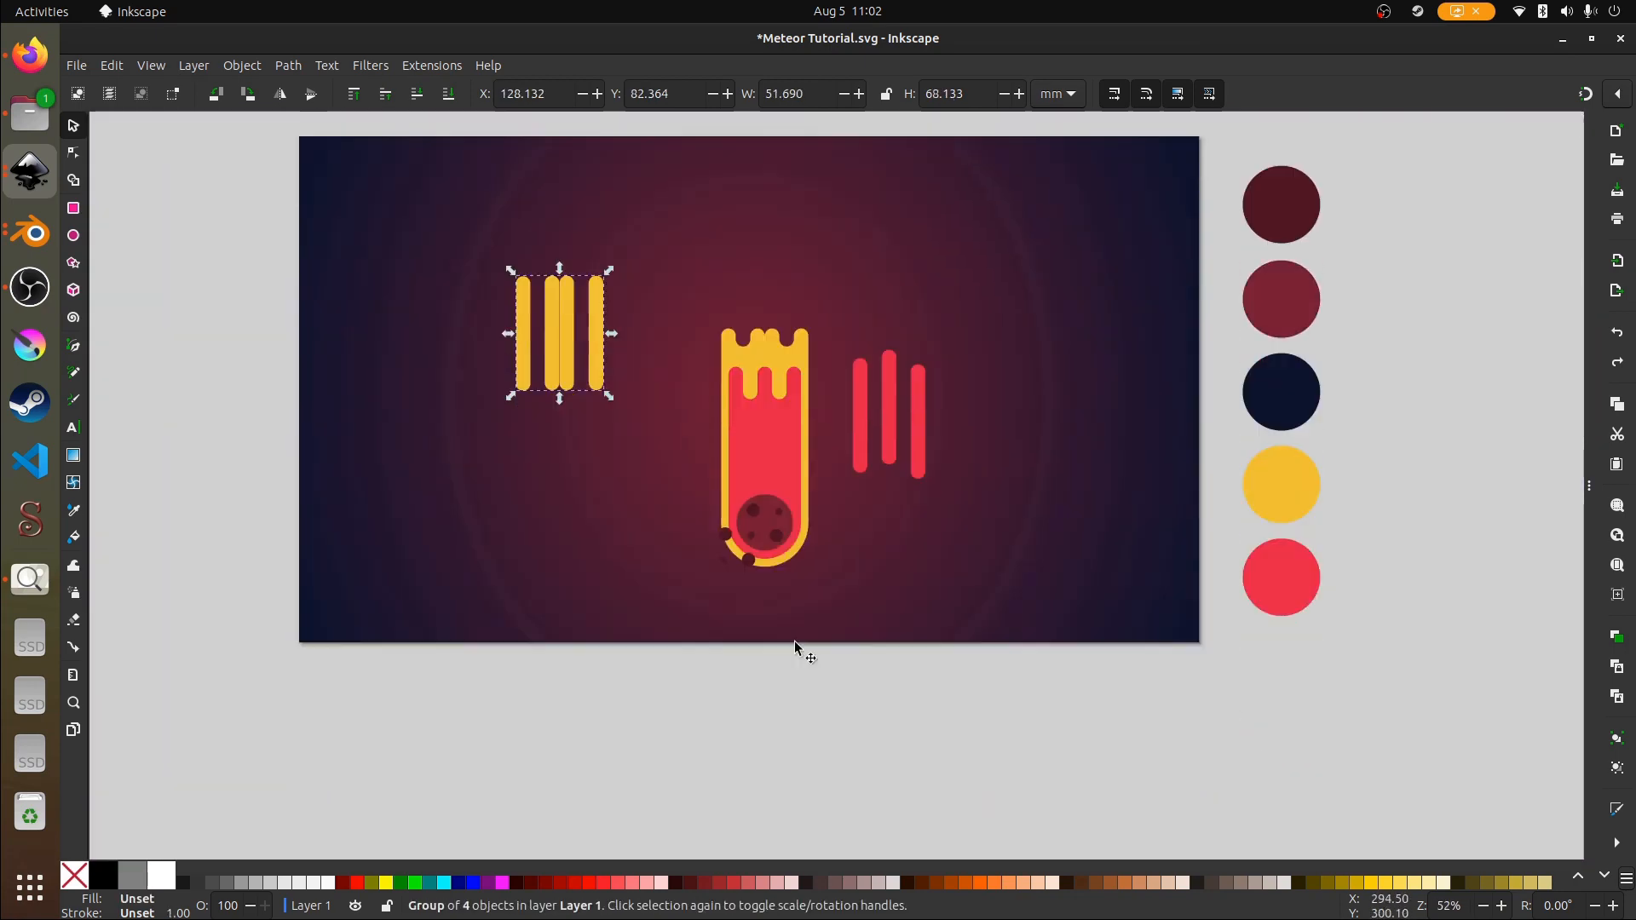
- Inspect the meteor's crater path and its round rock body by selecting each one
scroll(770, 554, "up", 3, "ctrl")
left_click(774, 487)
mouse_move(774, 488)
left_mouse_down()
mouse_move(460, 436)
mouse_move(615, 522)
mouse_move(717, 535)
mouse_move(821, 504)
mouse_move(796, 482)
left_mouse_up()
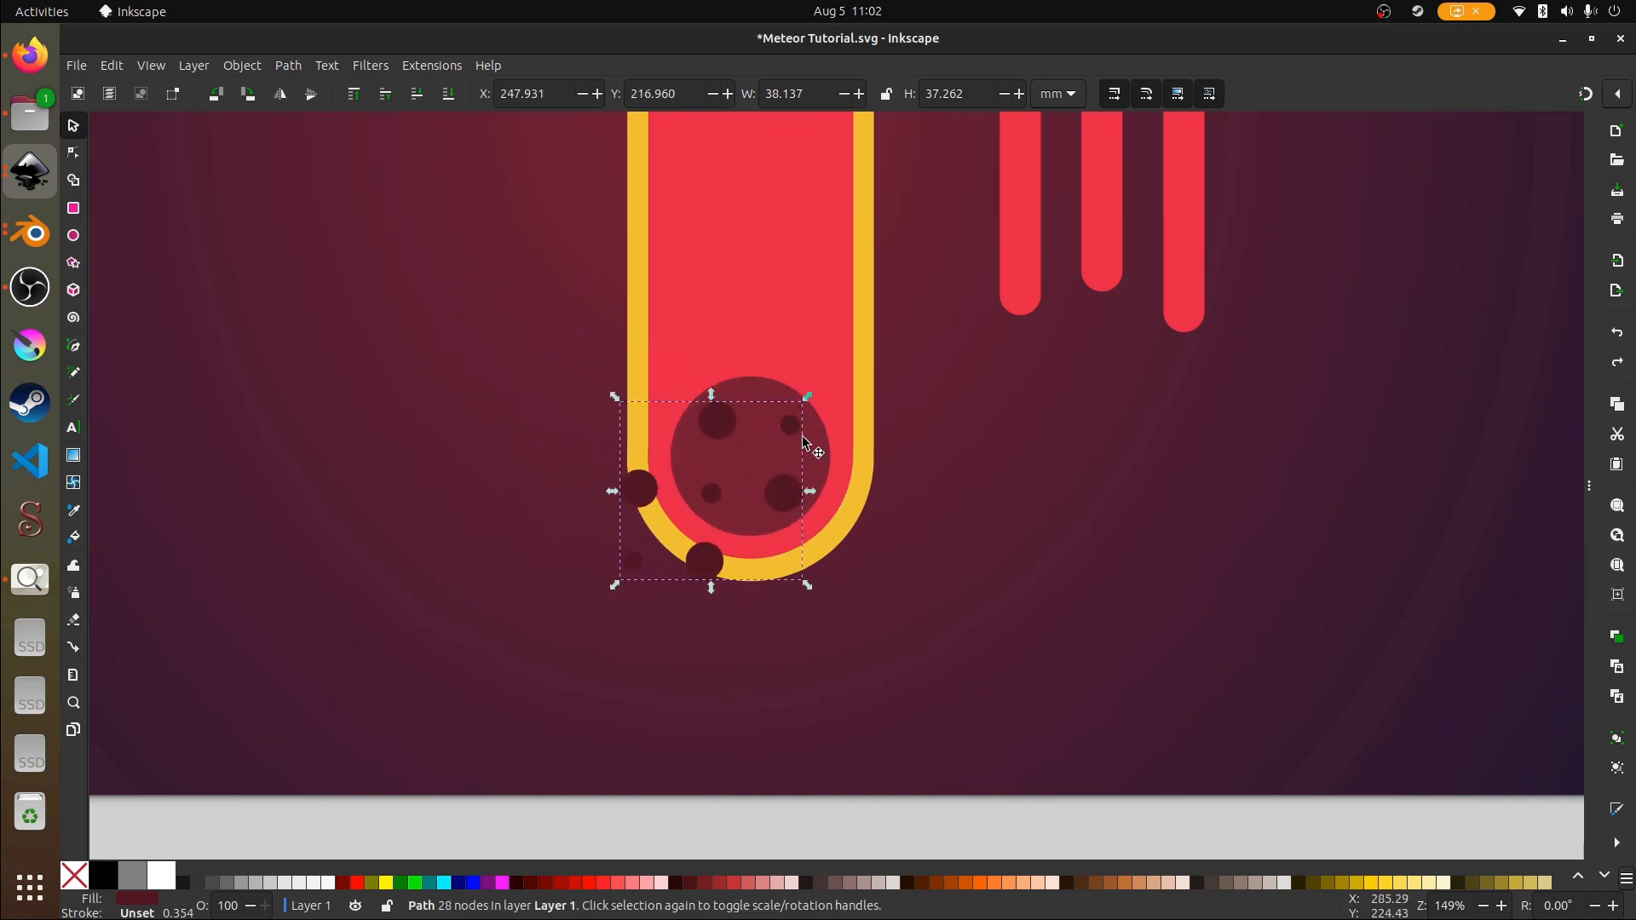
left_click(813, 456)
scroll(762, 453, "down", 4, "ctrl")
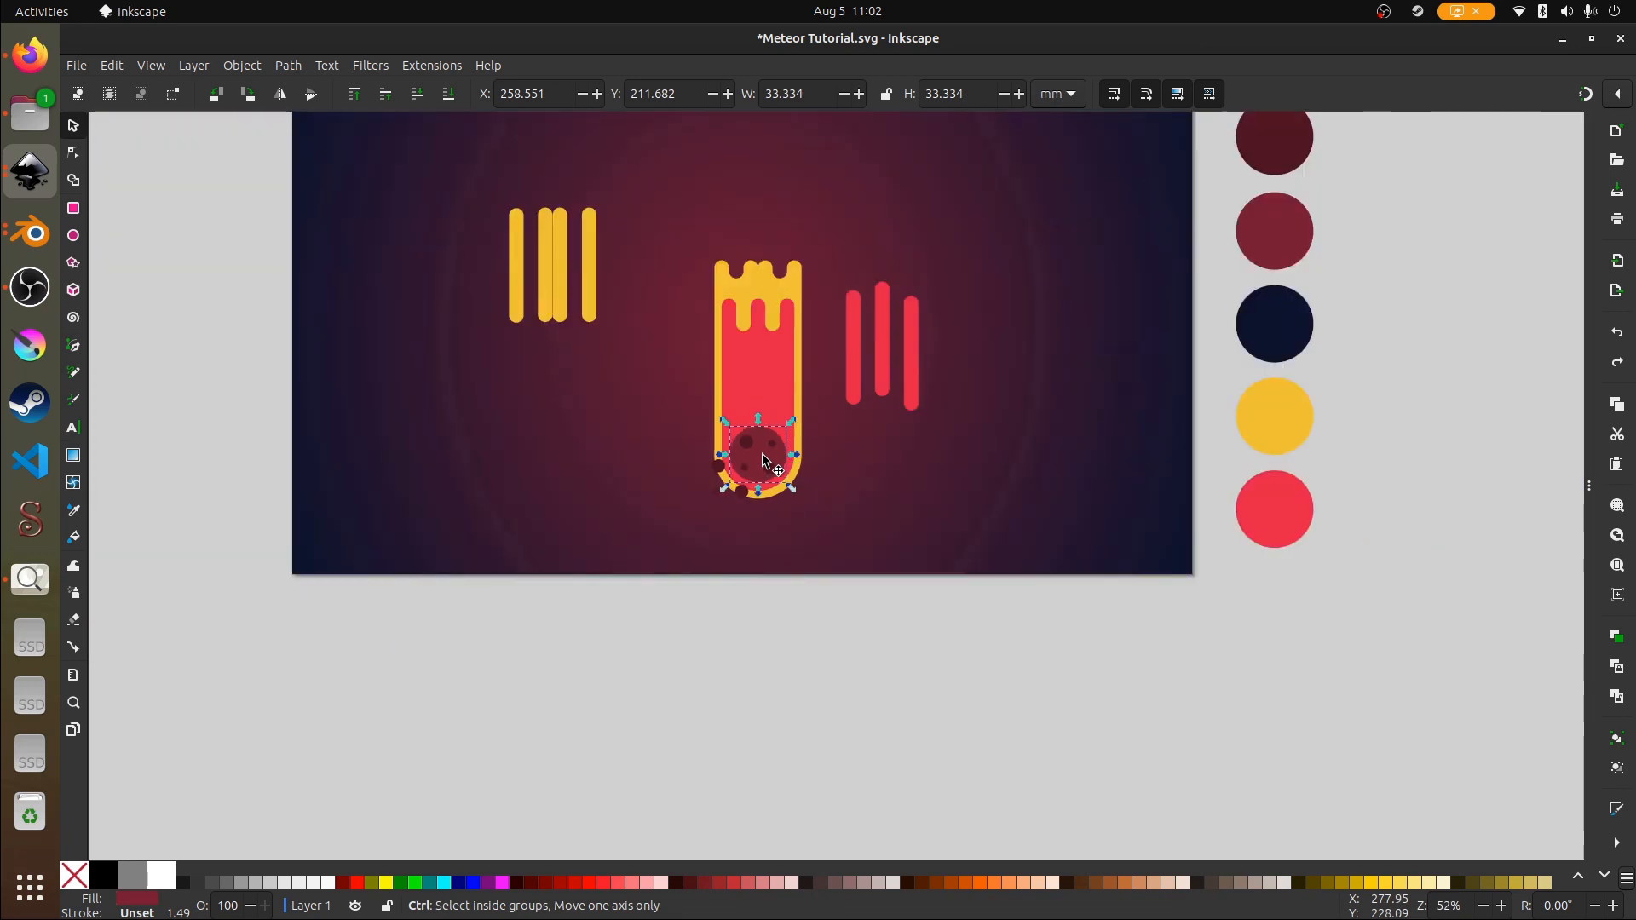
scroll(1090, 460, "up", 3)
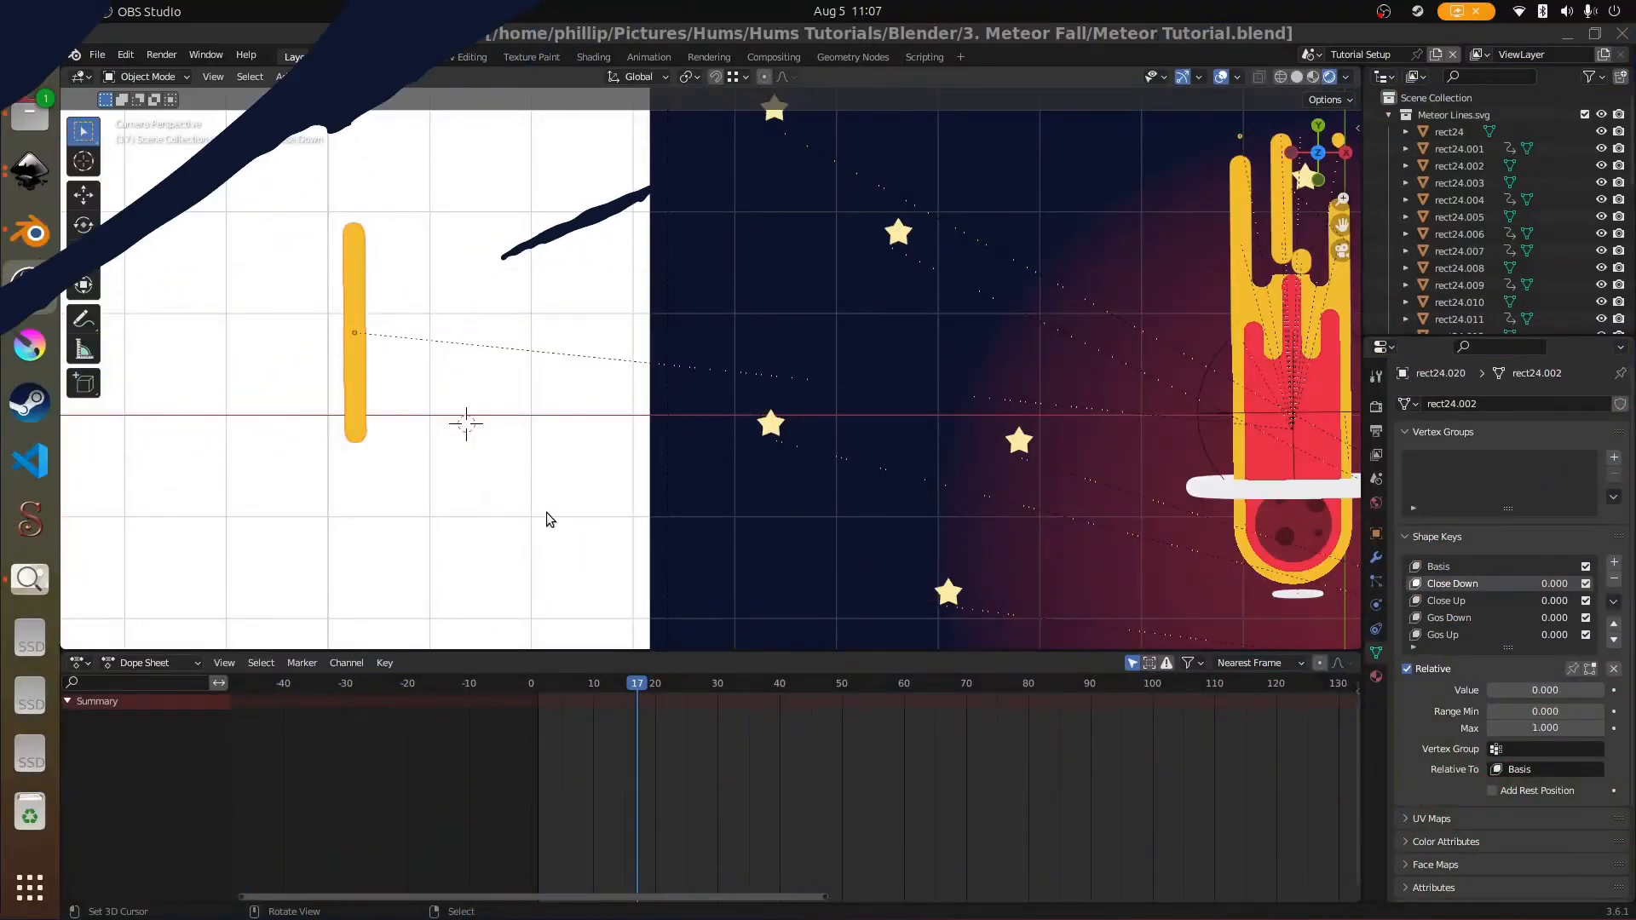
- Examine the separate yellow bar in Blender and play back the animation of the meteor's flame lines
middle_click_drag(531, 483, 748, 559, "shift")
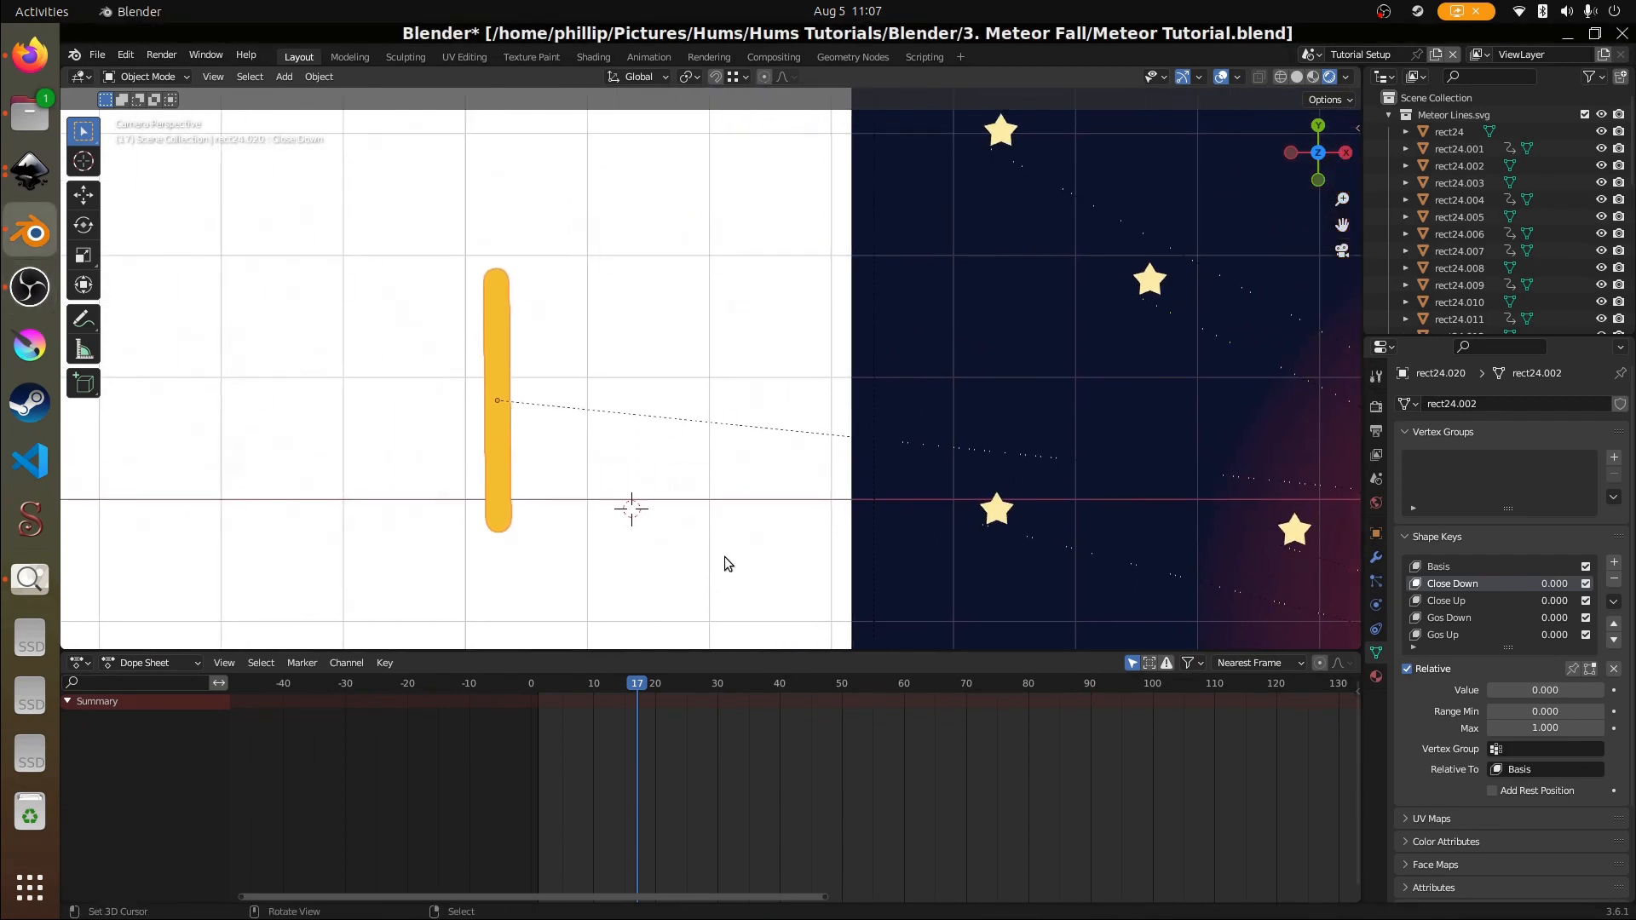
scroll(431, 401, "up", 3)
middle_click_drag(431, 401, 767, 446, "shift")
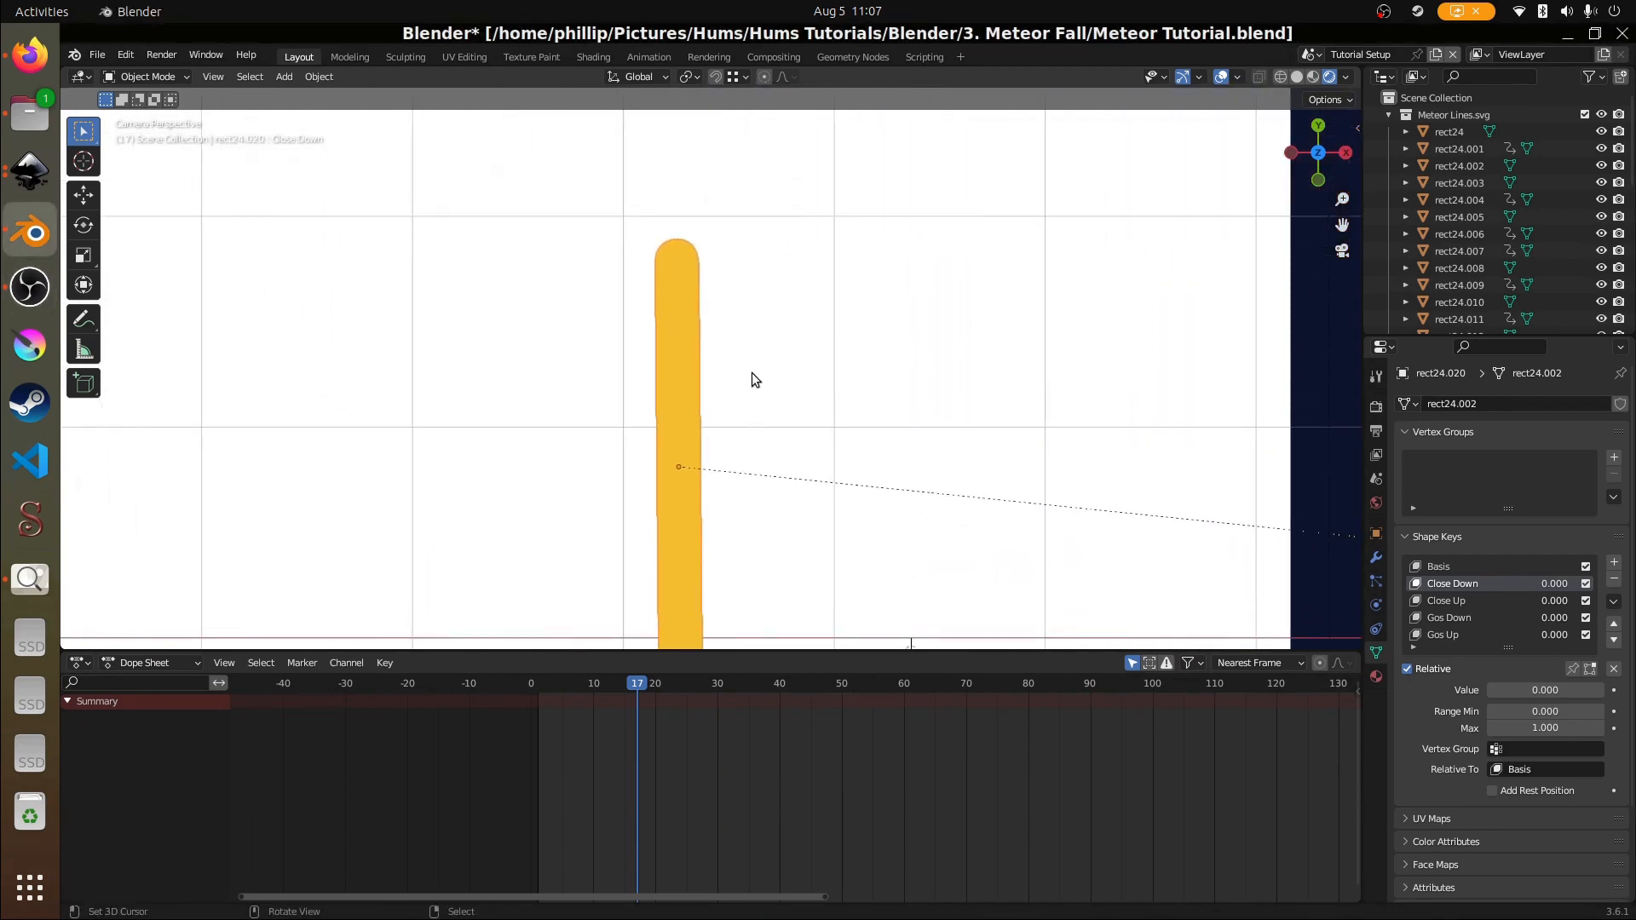
scroll(751, 371, "down", 3)
scroll(957, 500, "down", 5)
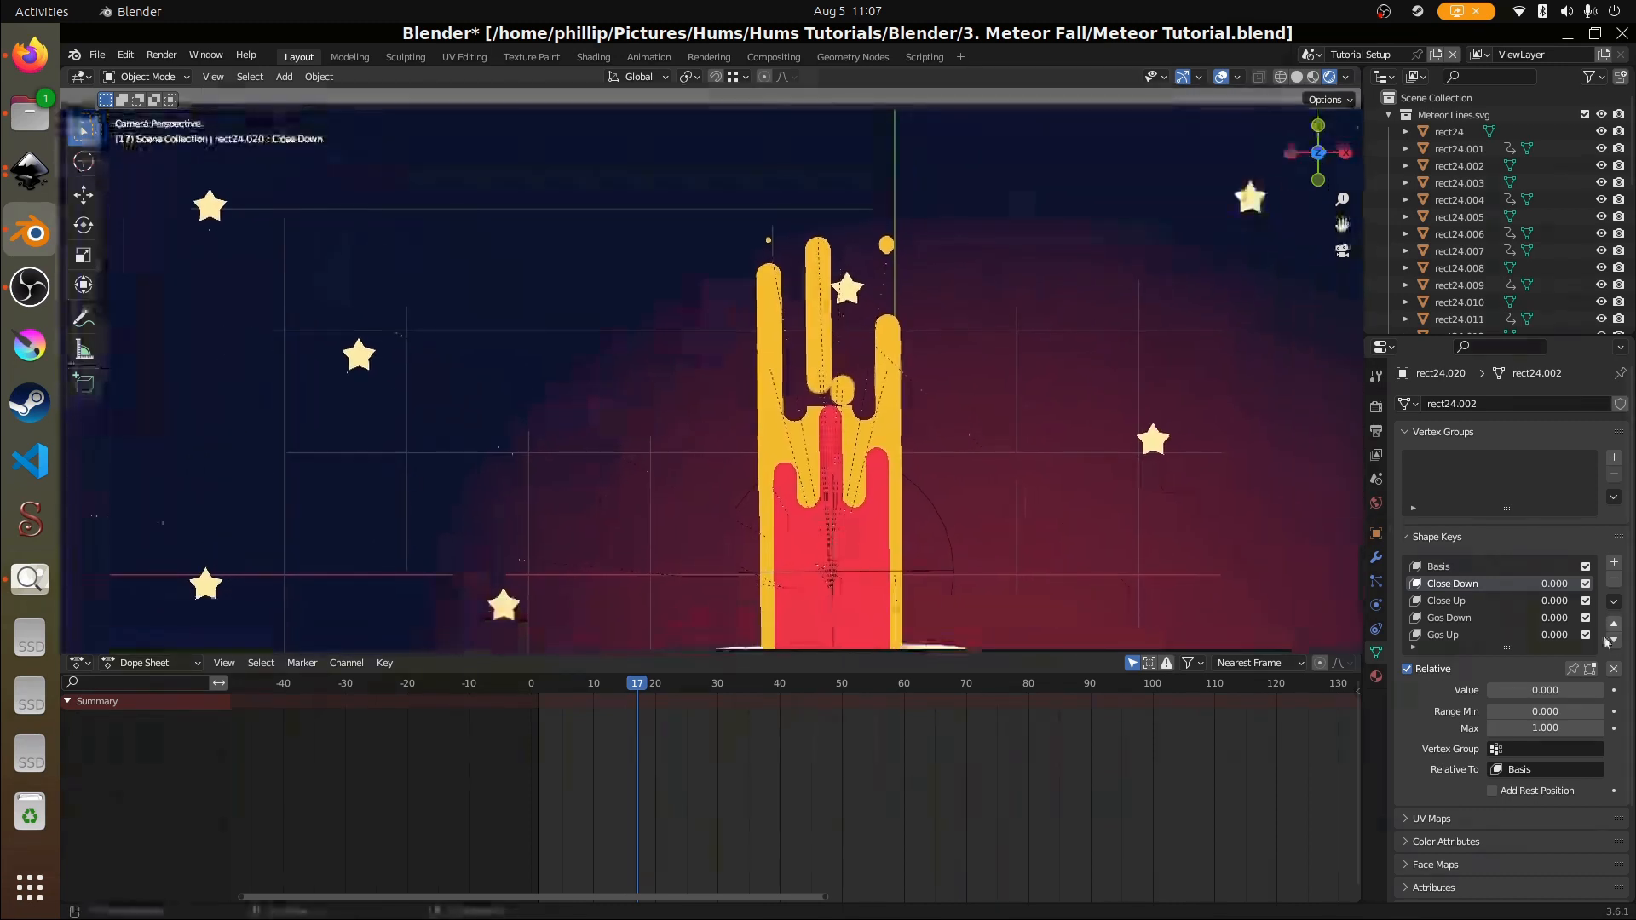
key("space")
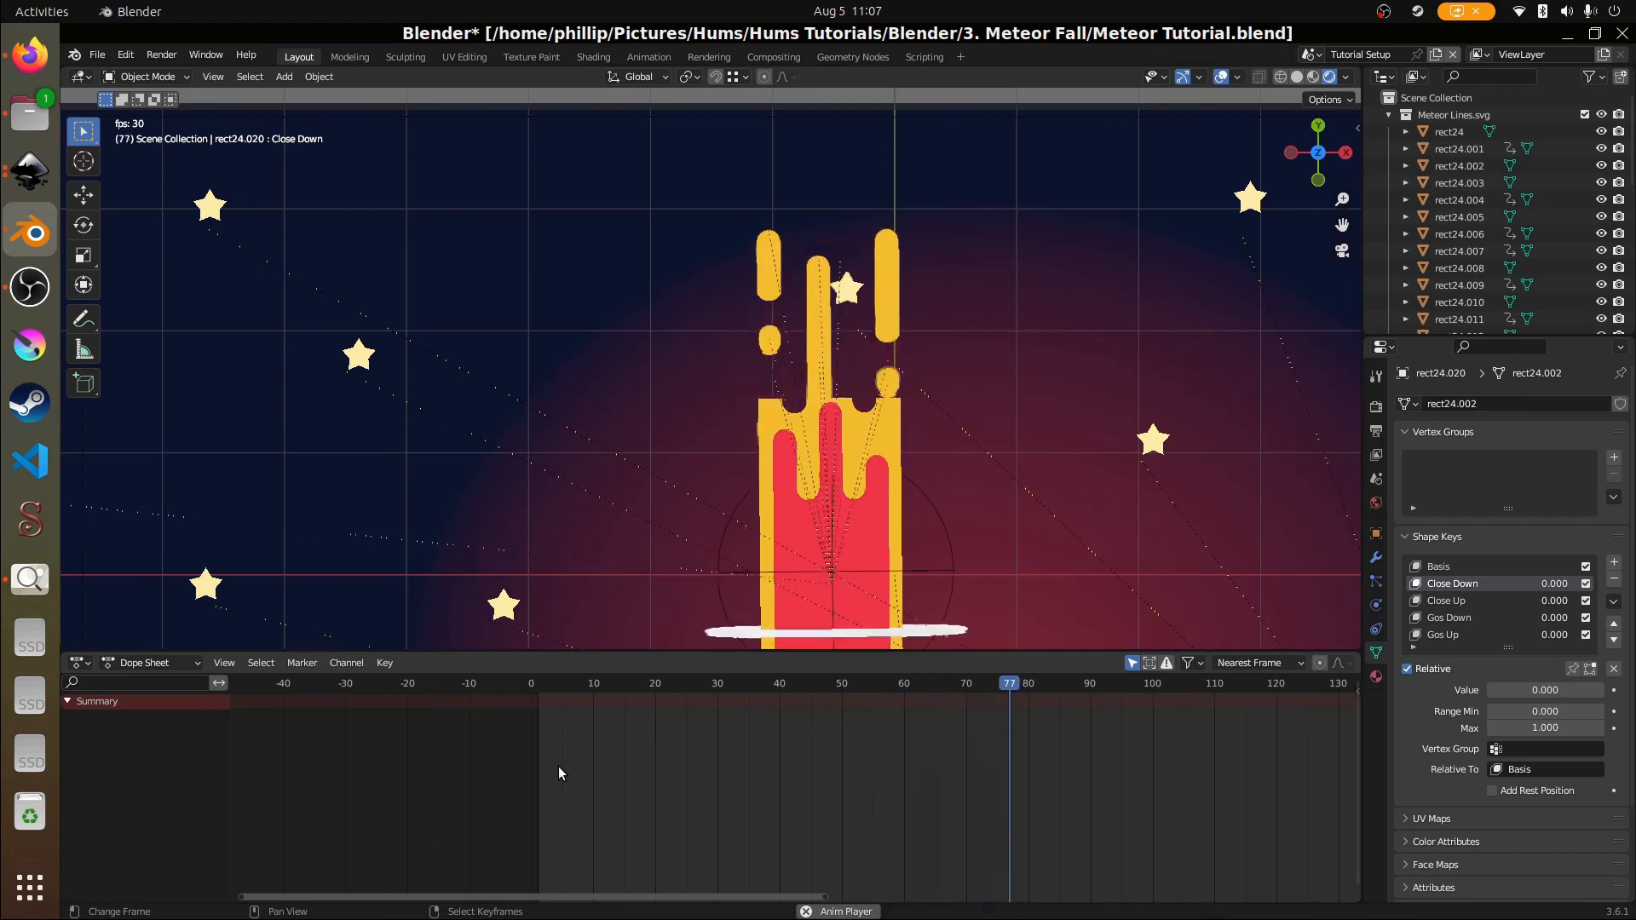
key("space")
scroll(887, 462, "down", 2)
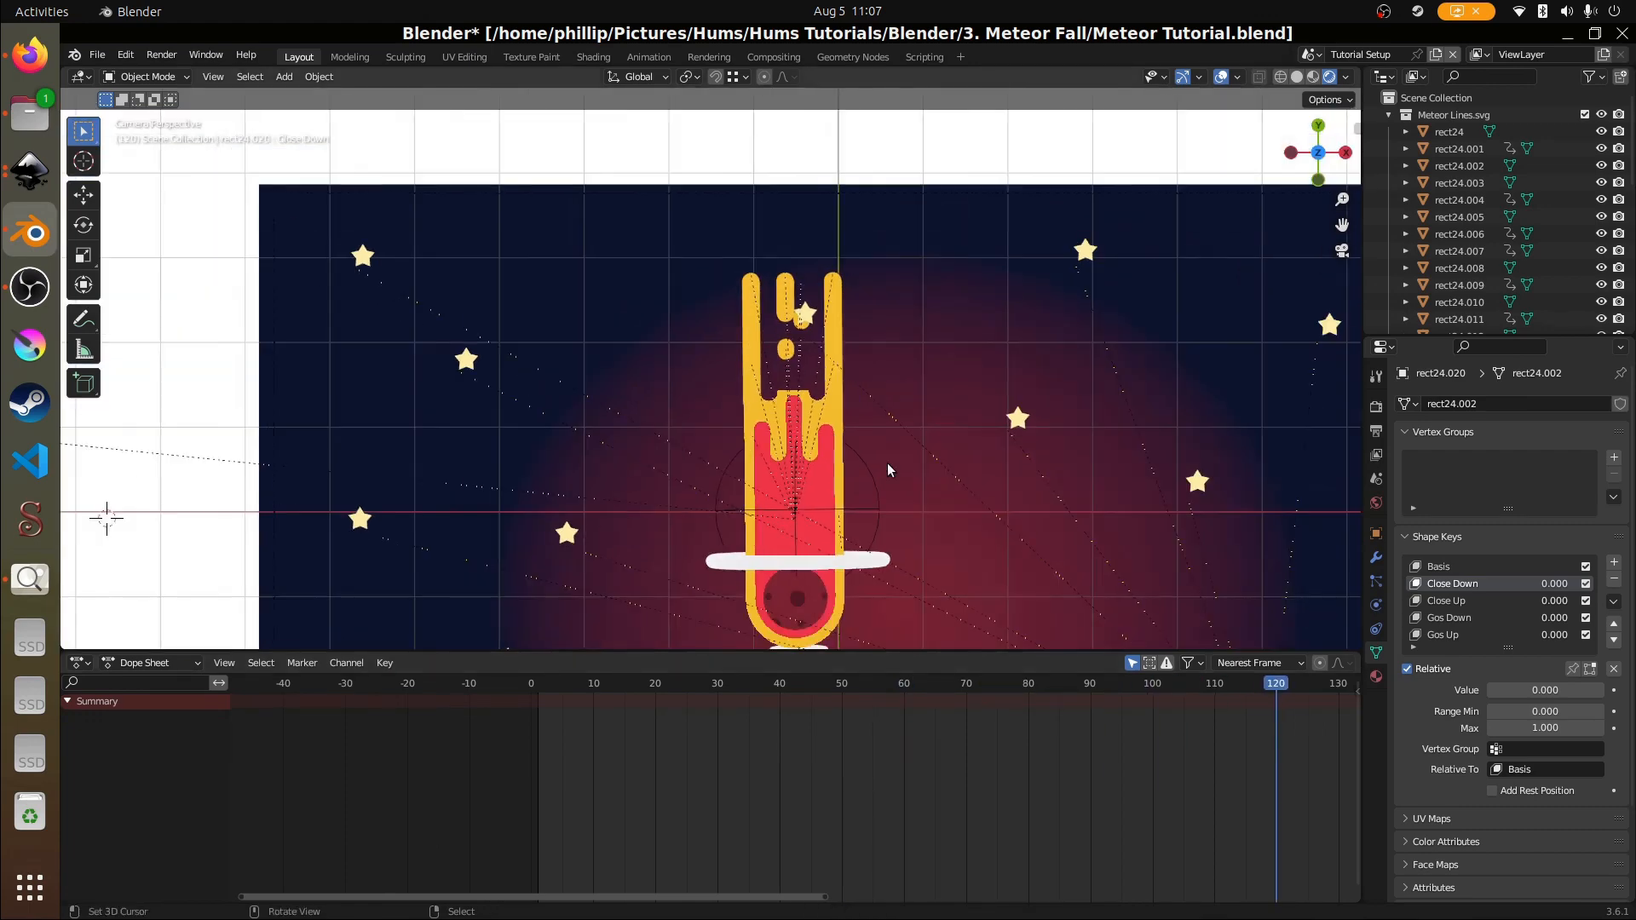
- Inspect the mesh stored in the yellow bar's Close Down shape key in Edit Mode and return to Object Mode
middle_click_drag(534, 467, 1217, 480, "shift")
scroll(694, 361, "up", 3)
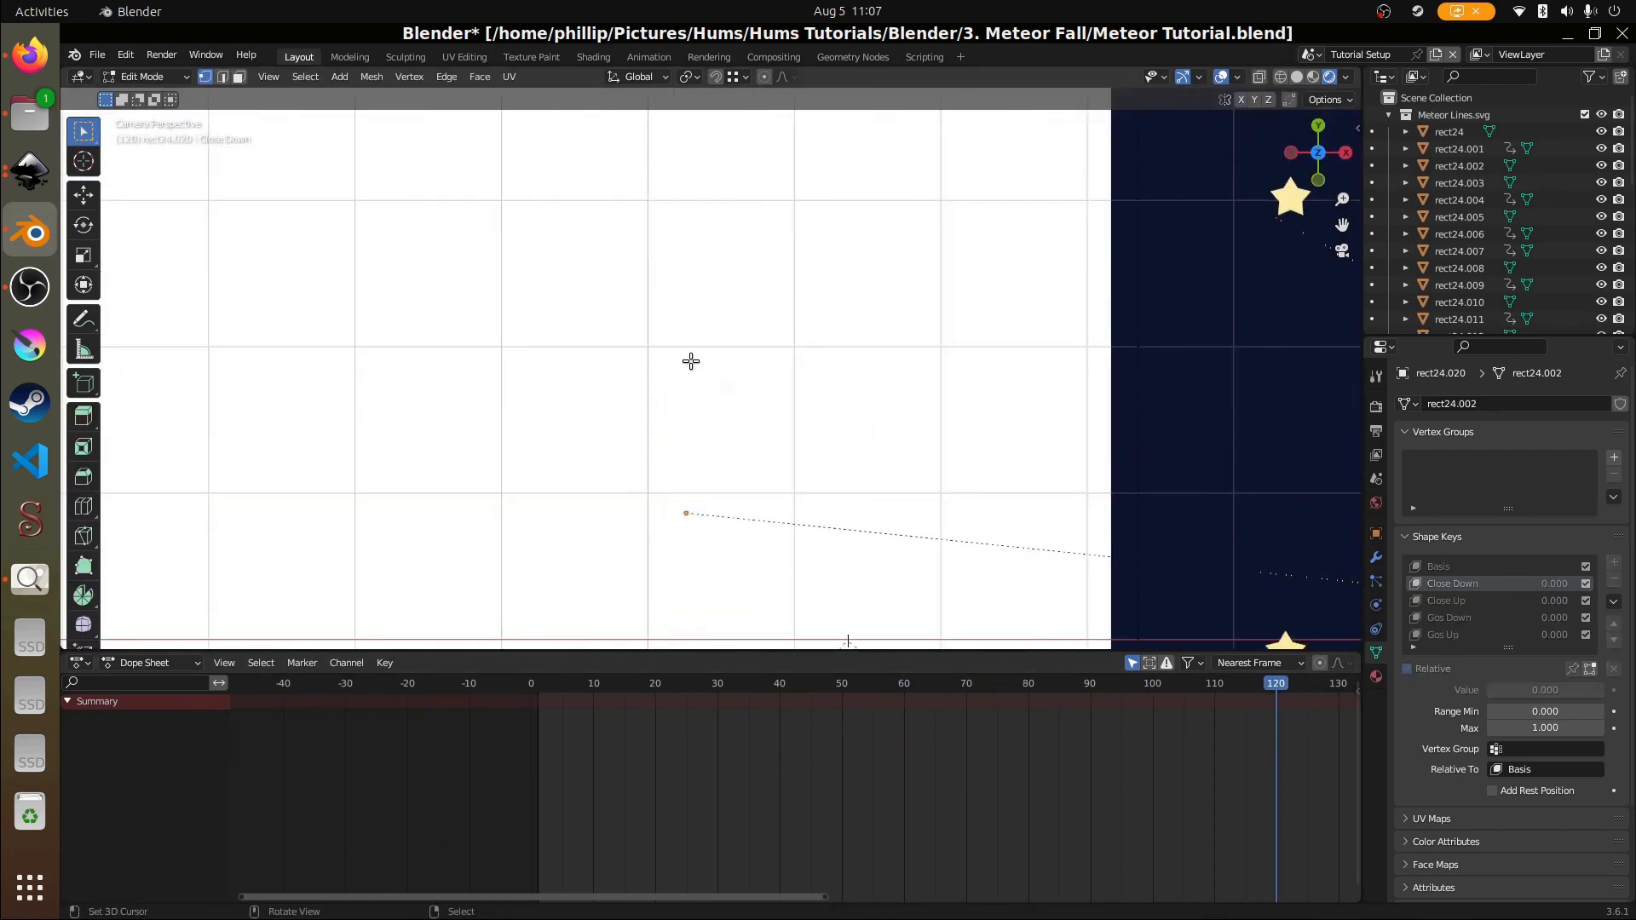
scroll(692, 441, "up", 1)
middle_click_drag(745, 472, 765, 334, "shift")
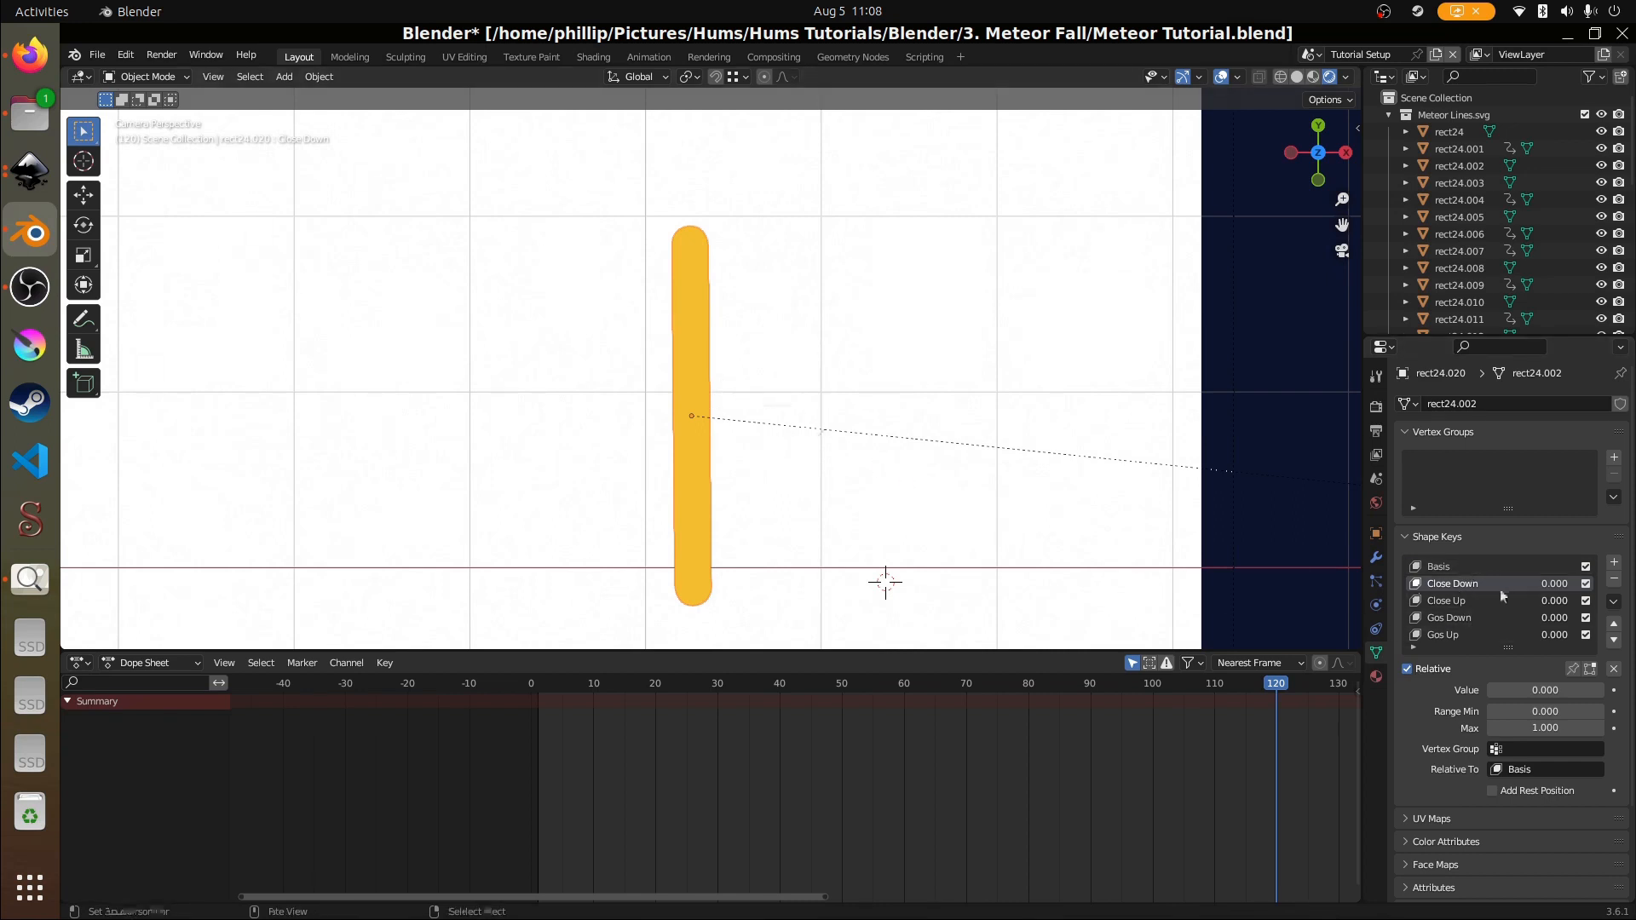
key("Tab")
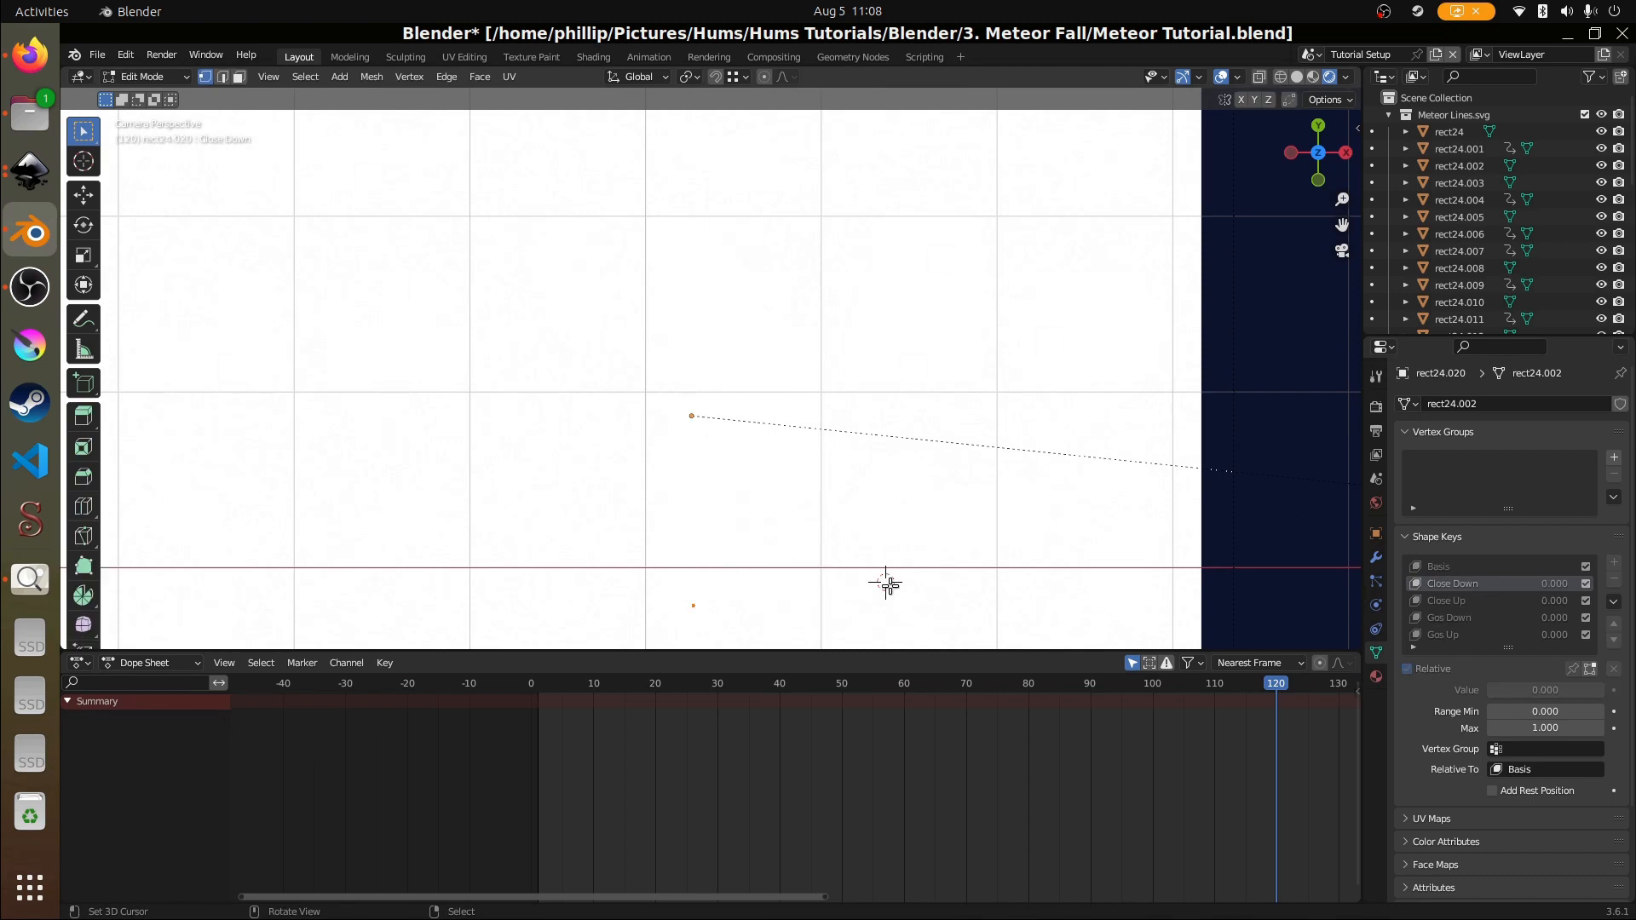
key("Tab")
- Preview the yellow bar's Gos Up shape key by varying its value and viewing its mesh in Edit Mode
left_click(1455, 634)
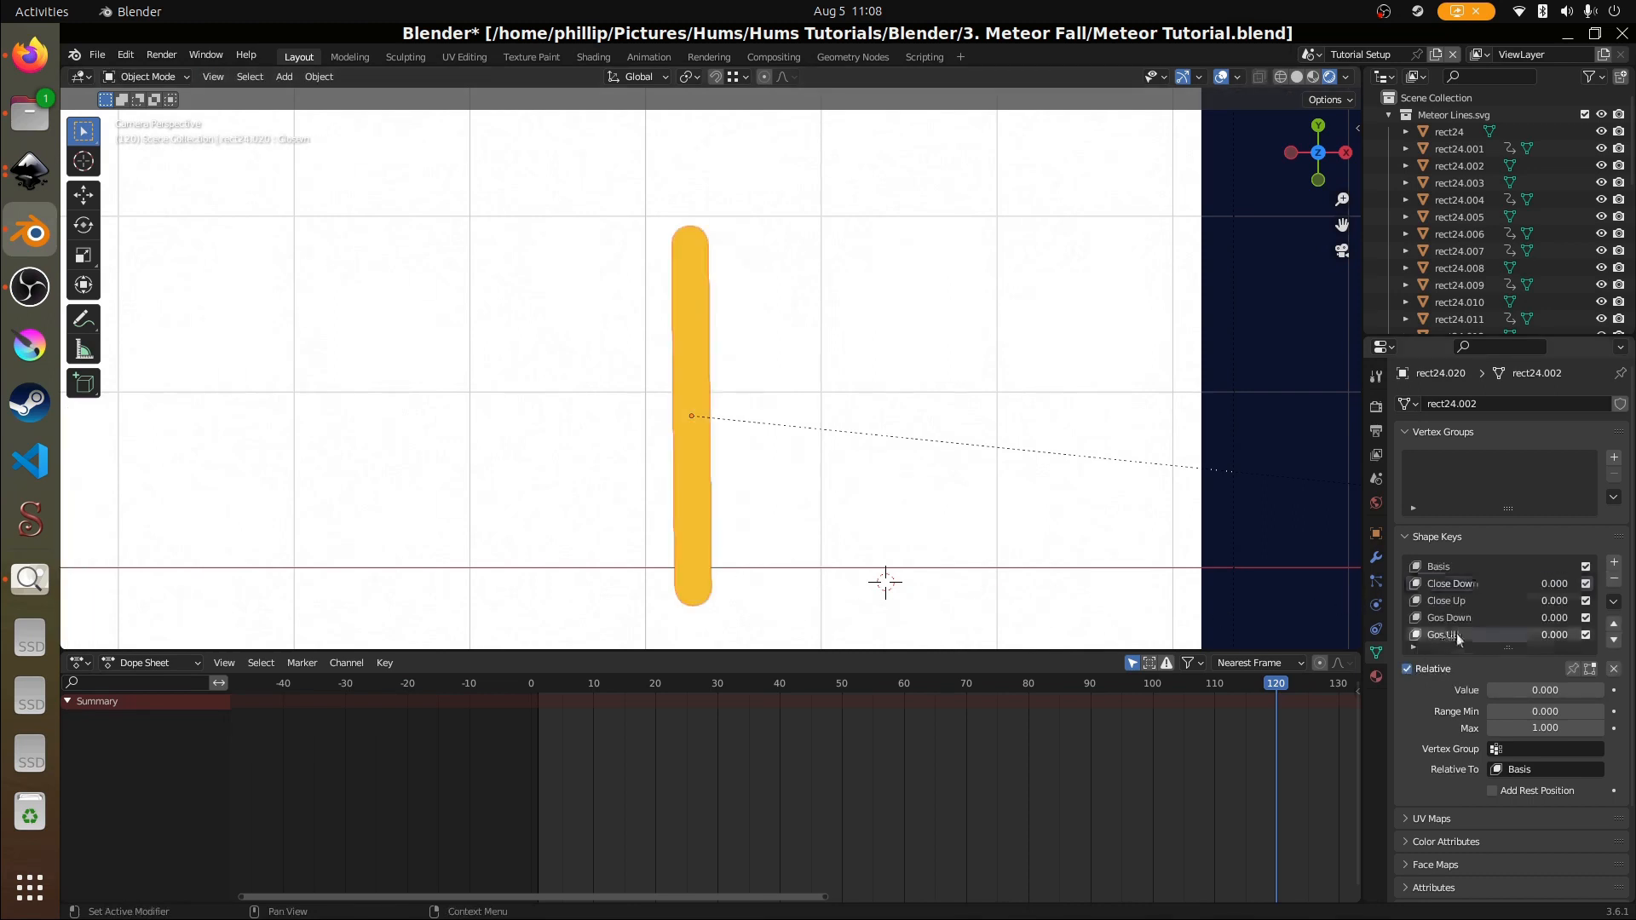
mouse_move(1506, 694)
left_mouse_down()
mouse_move(1618, 694)
mouse_move(1490, 693)
left_mouse_up()
key("Tab")
scroll(693, 301, "up", 3)
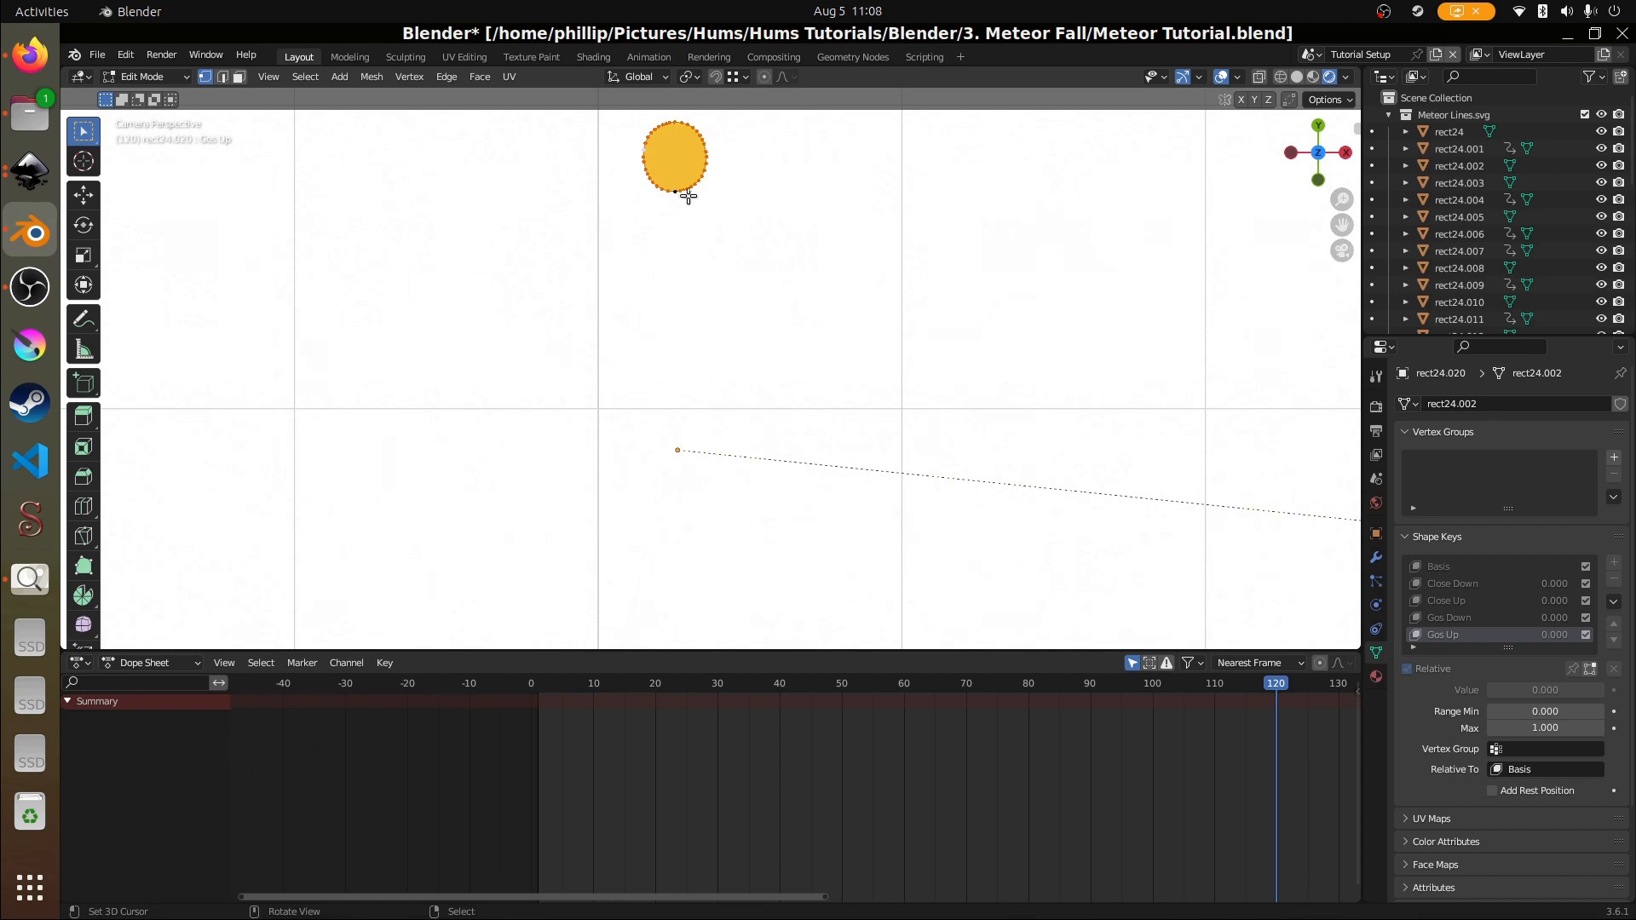
scroll(677, 228, "down", 1)
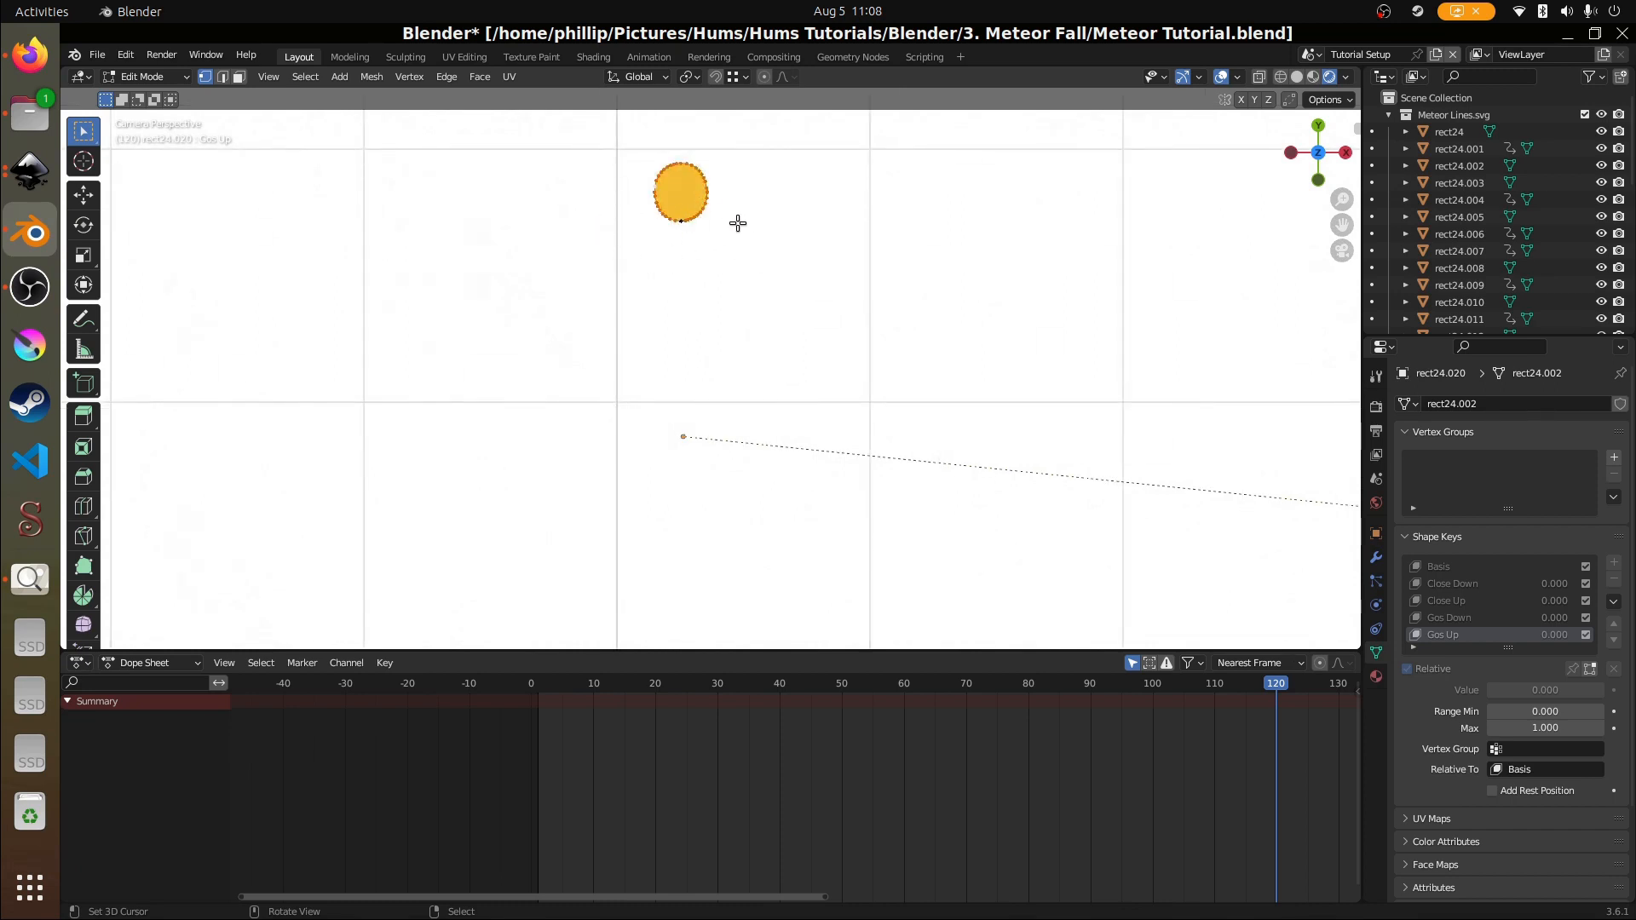
key("Tab")
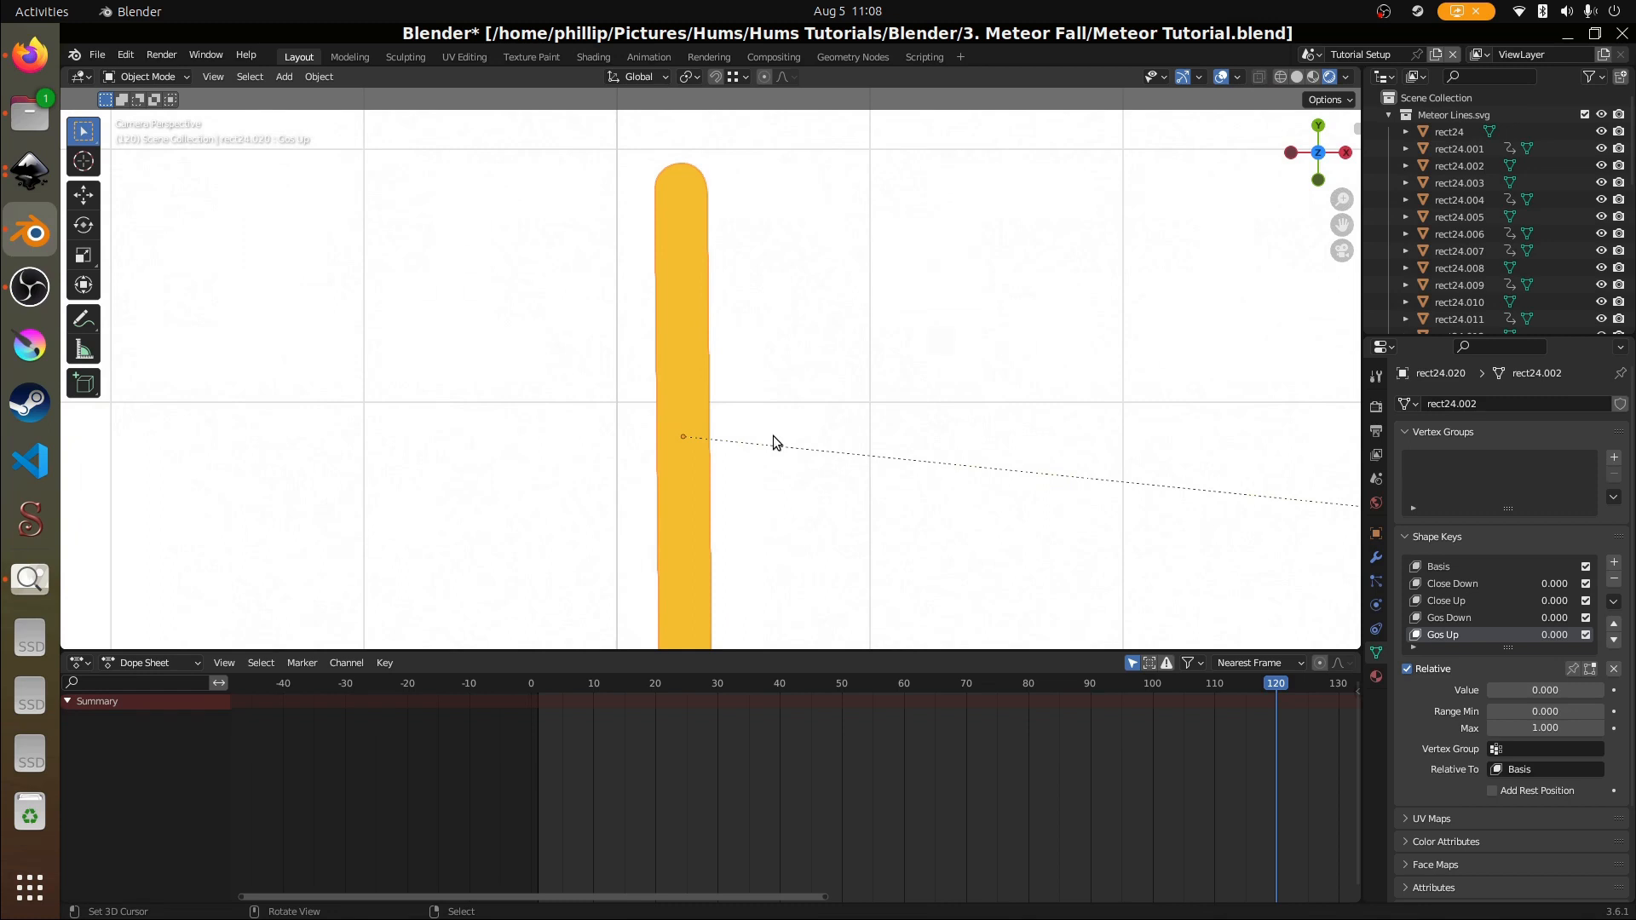
scroll(704, 488, "down", 2)
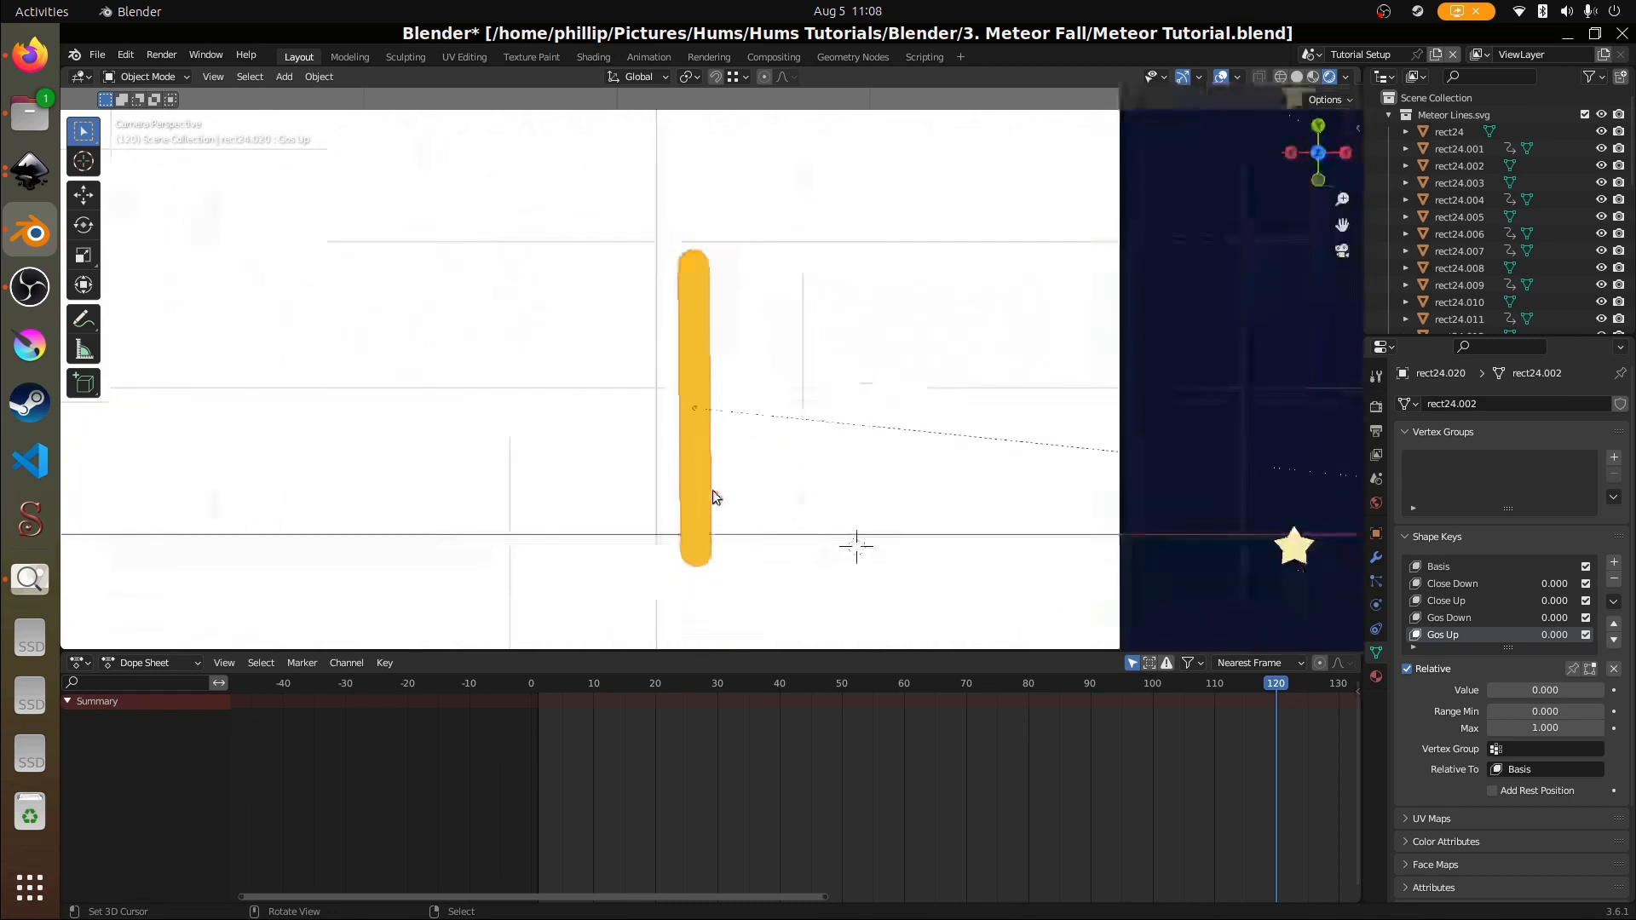
scroll(718, 489, "up", 1)
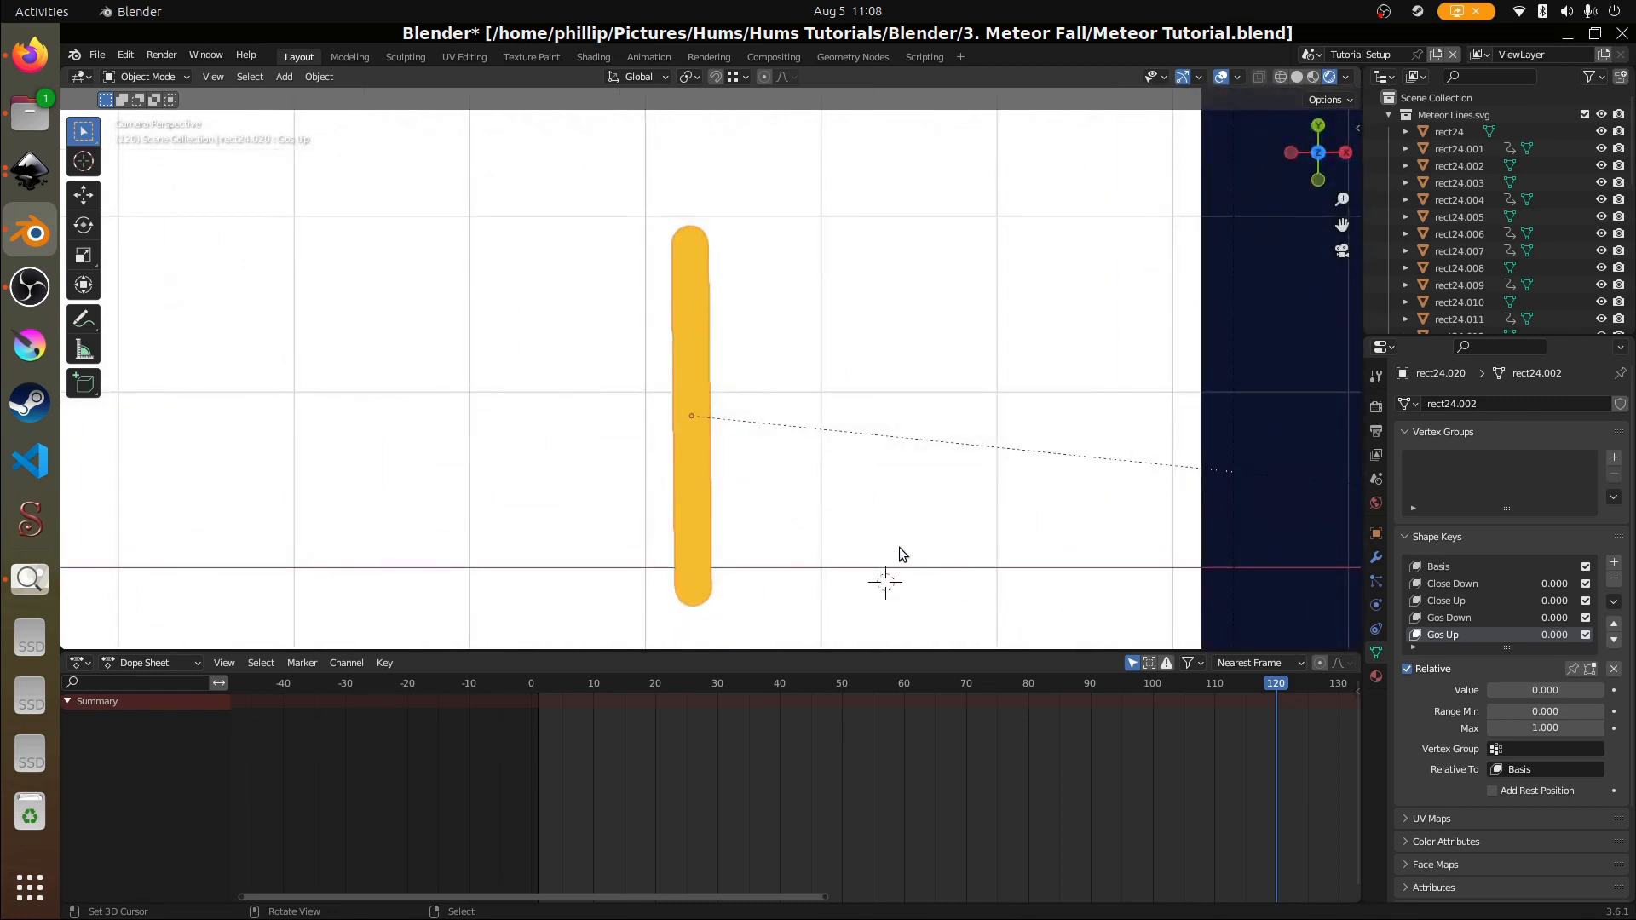
mouse_move(1491, 689)
left_mouse_down()
mouse_move(1601, 690)
mouse_move(1491, 690)
left_mouse_up()
- Preview the Gos Down and Close Up shape keys by varying their values, and make Close Down the active key
left_click(1476, 618)
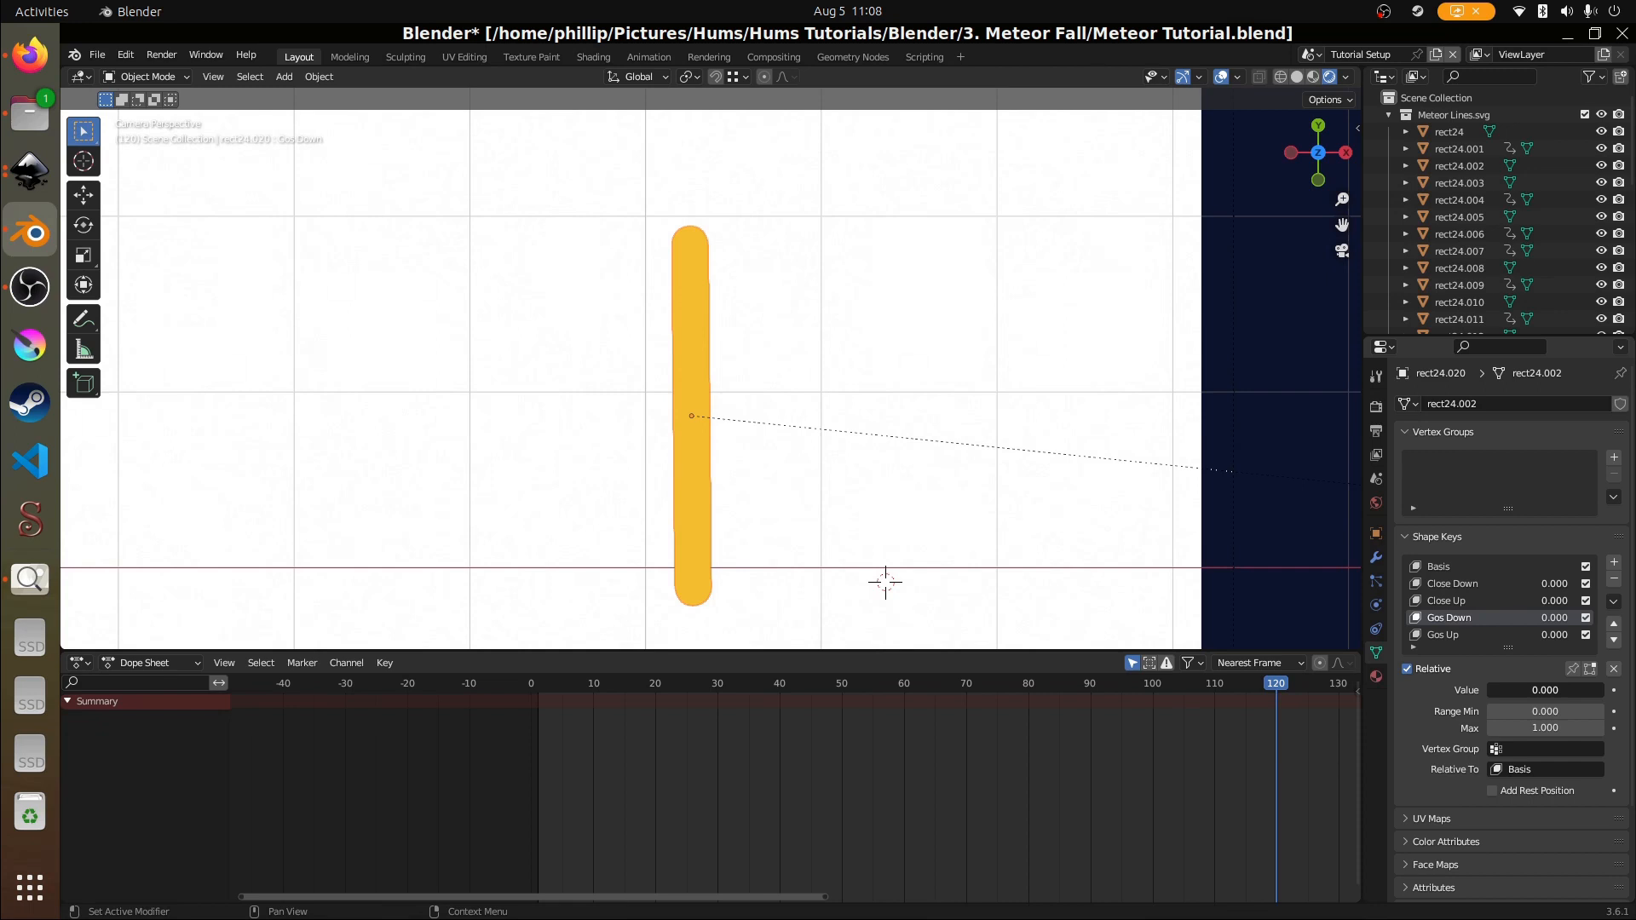
left_click_drag(1491, 690, 1452, 688)
left_click(1442, 635)
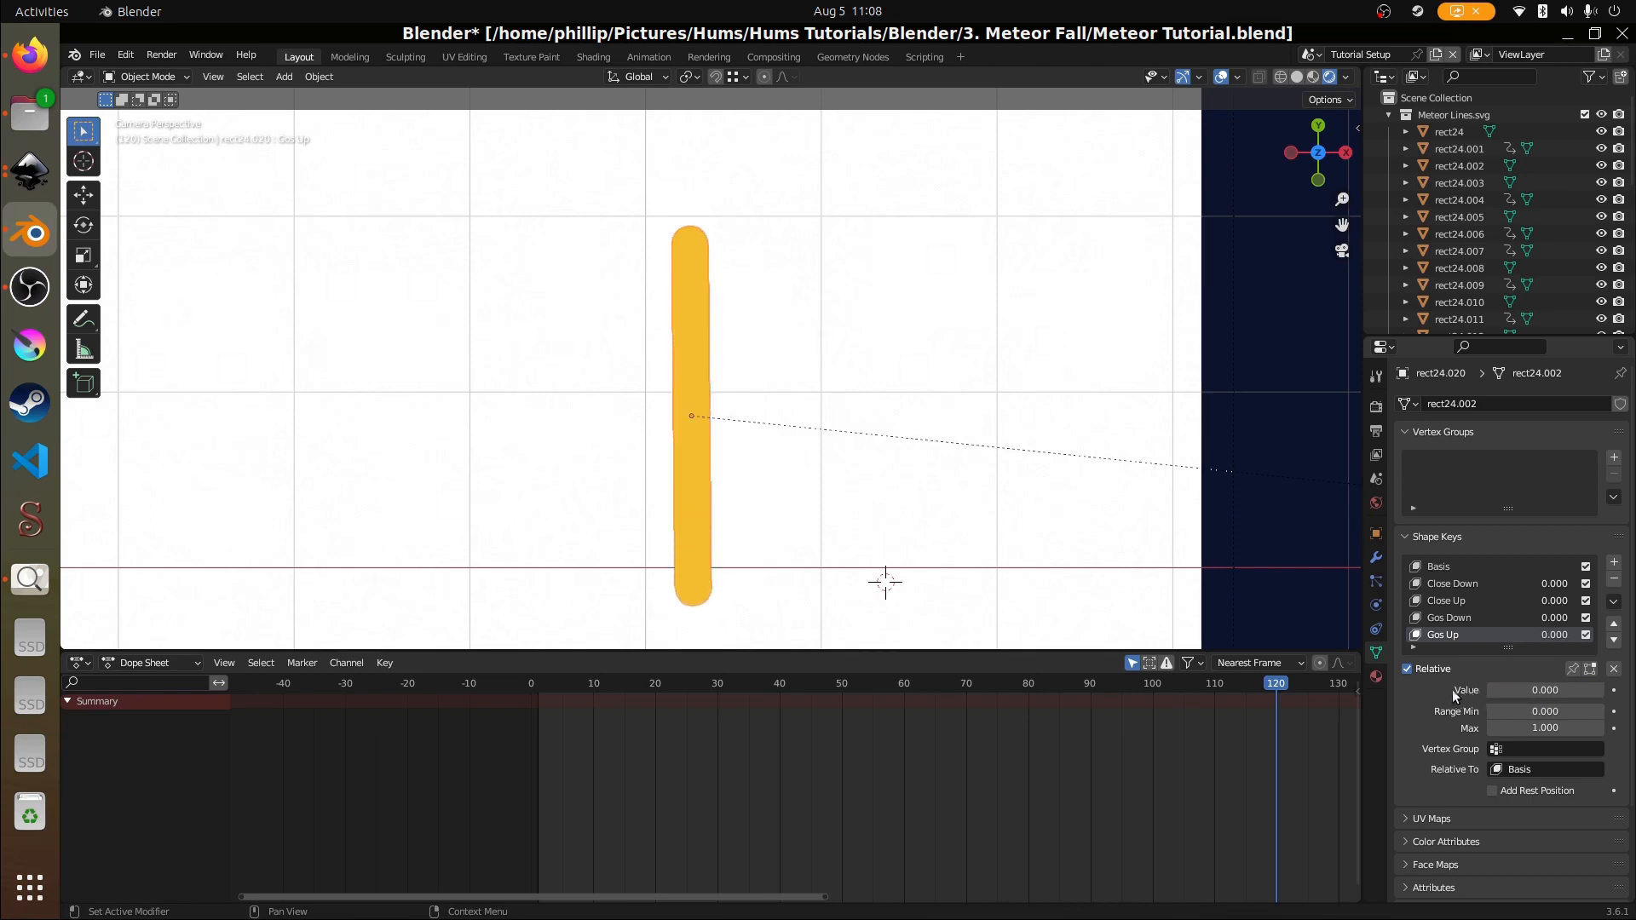
left_click(1448, 601)
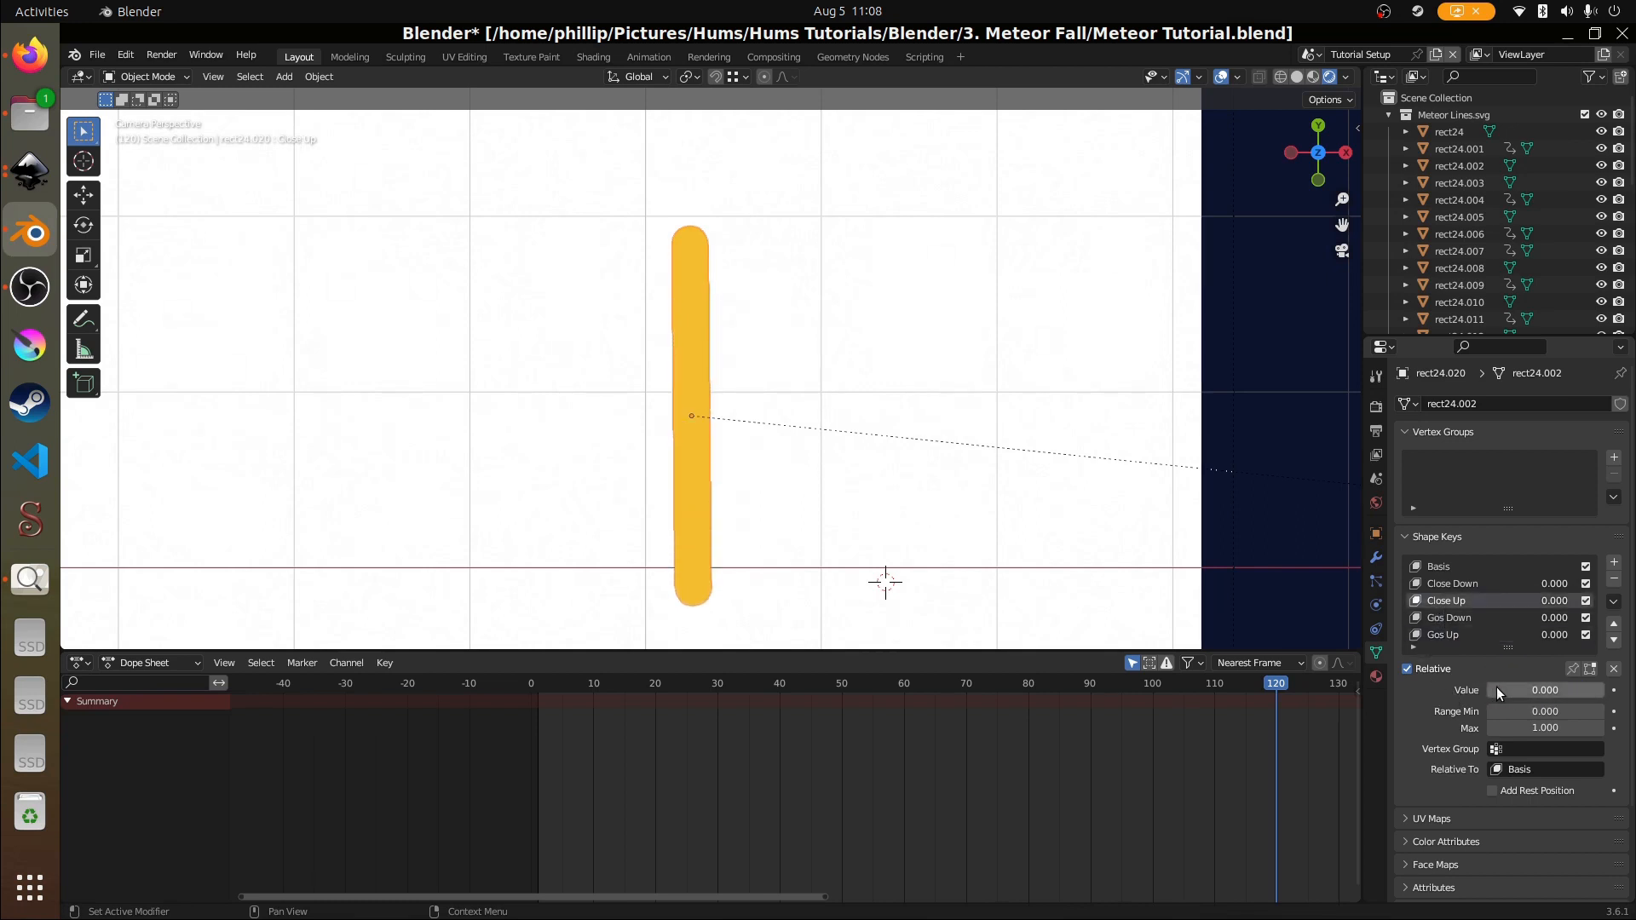
mouse_move(1496, 687)
left_mouse_down()
mouse_move(1606, 688)
mouse_move(1475, 687)
left_mouse_up()
left_click(1453, 584)
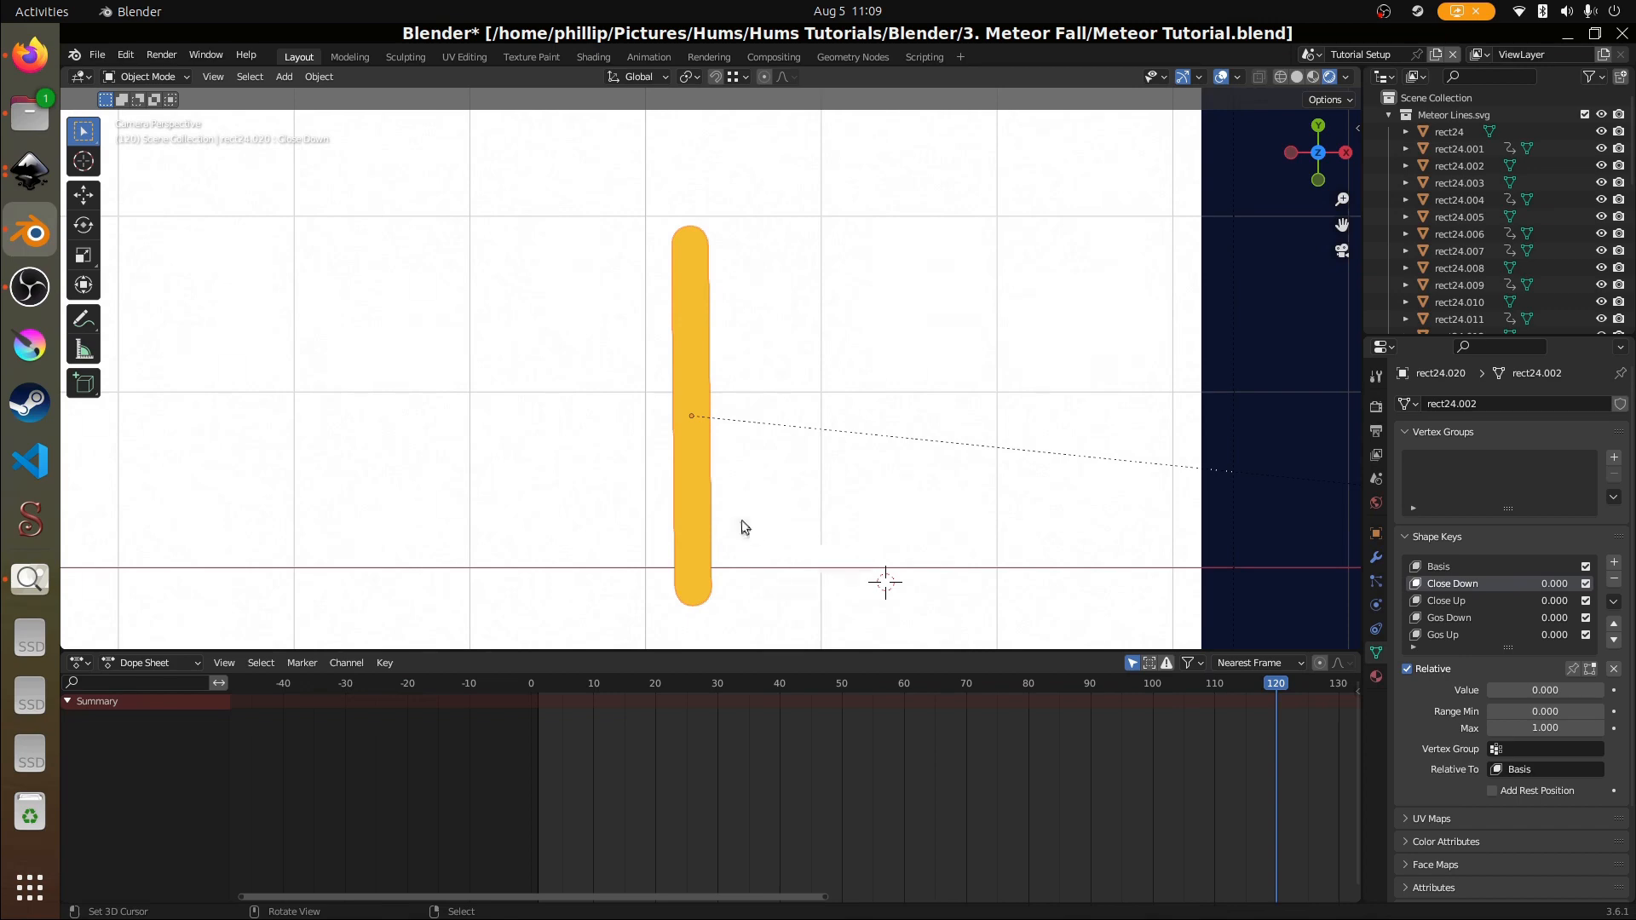
- Scrub the timeline back to frame 64 to examine the meteor's flame lines, and return to the separate yellow bar
scroll(809, 466, "down", 3)
middle_click_drag(1112, 476, 399, 580, "shift")
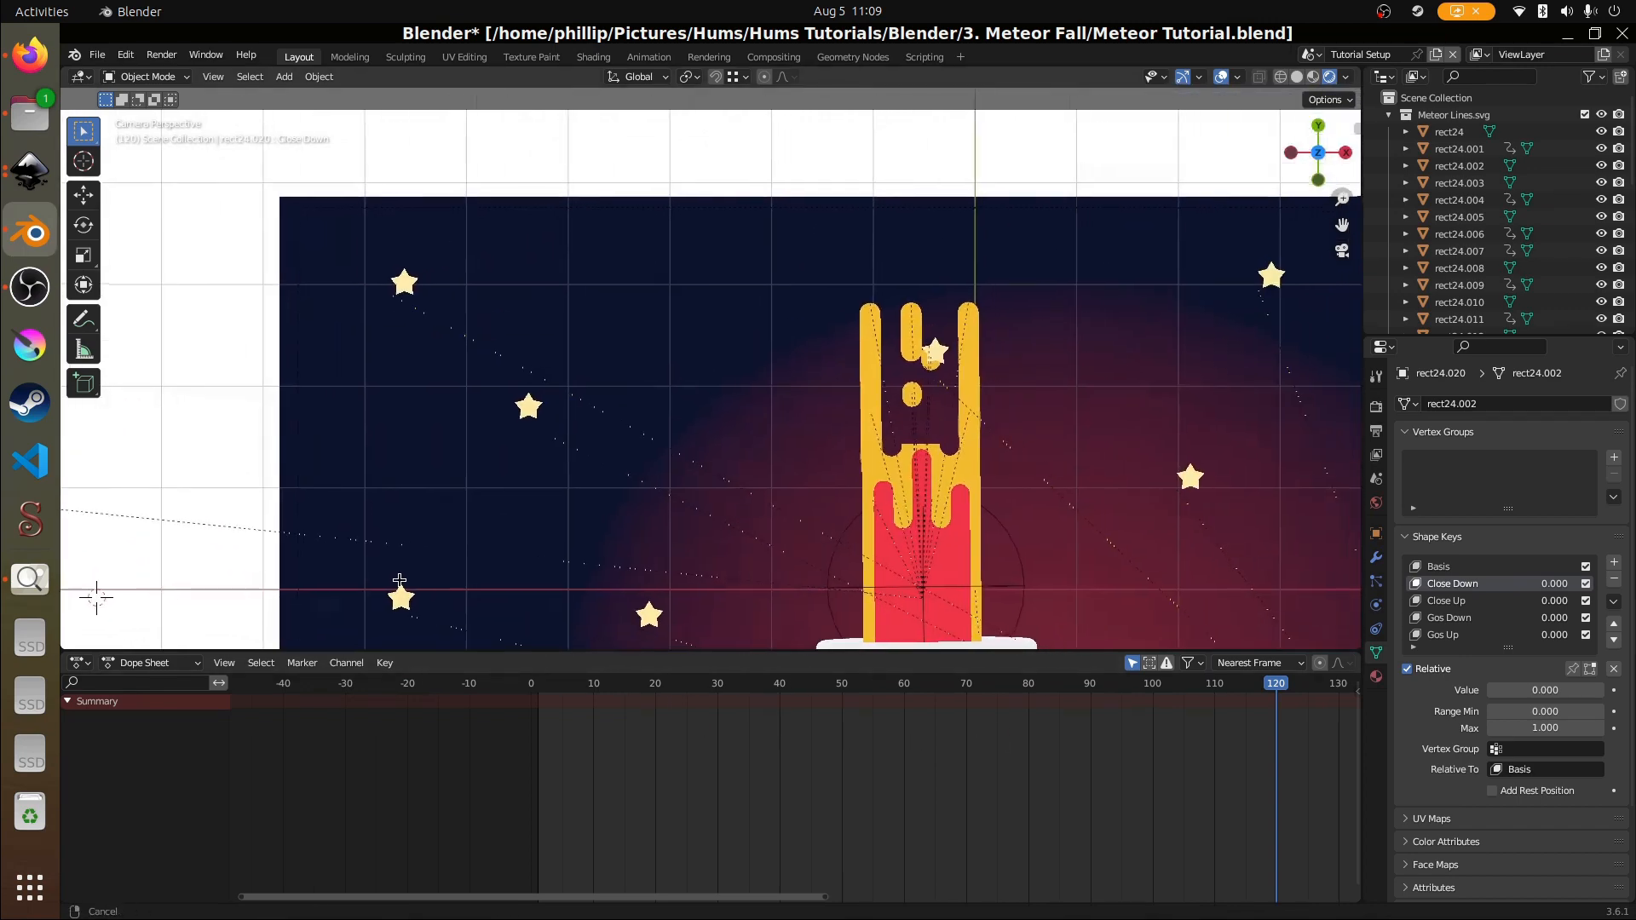
left_click_drag(1147, 785, 1038, 805)
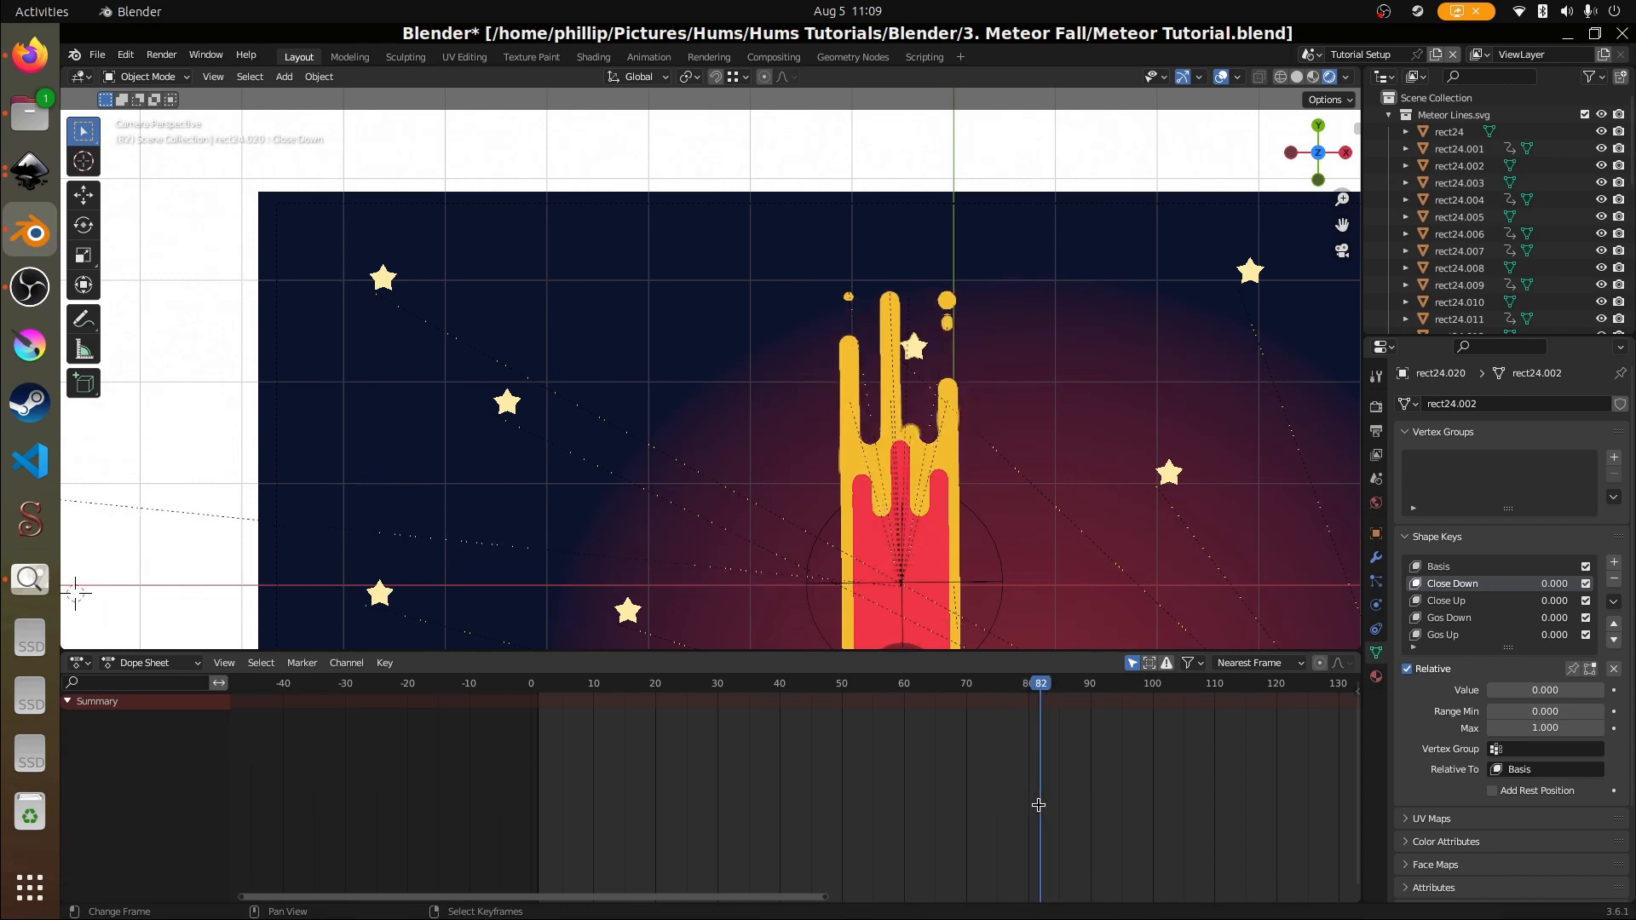
left_click_drag(1038, 805, 927, 801)
scroll(340, 493, "down", 3)
scroll(651, 530, "up", 5)
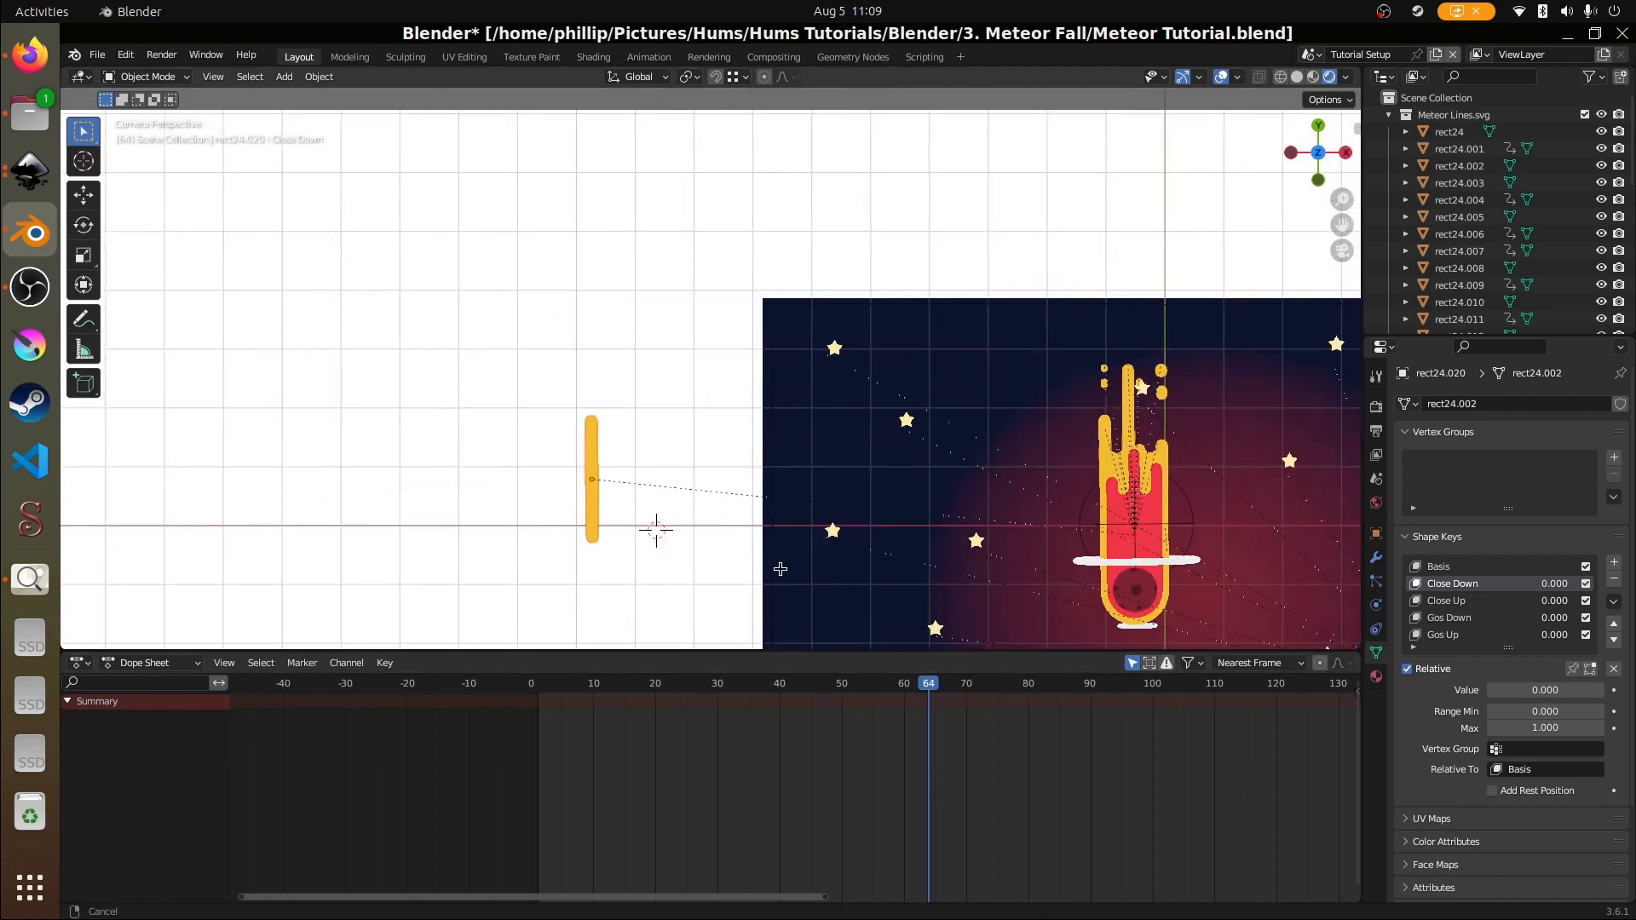
middle_click_drag(622, 564, 719, 369, "shift")
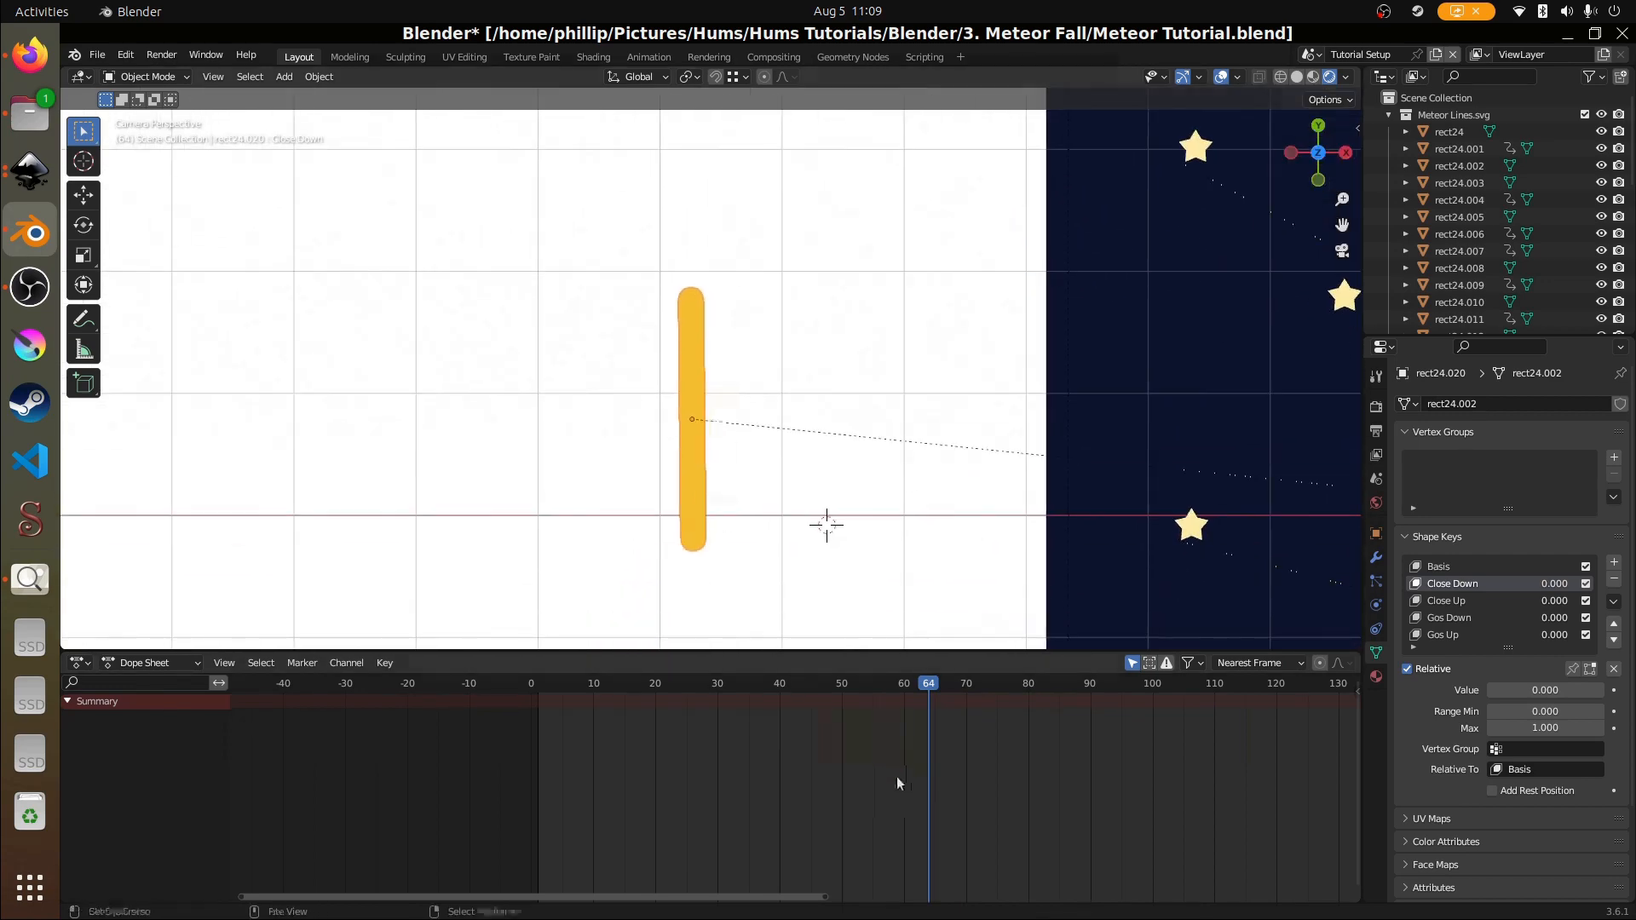
- Return the timeline to frame 1 and look through the yellow bar's Close Up, Gos Down and Gos Up shape keys
left_click_drag(848, 788, 537, 839)
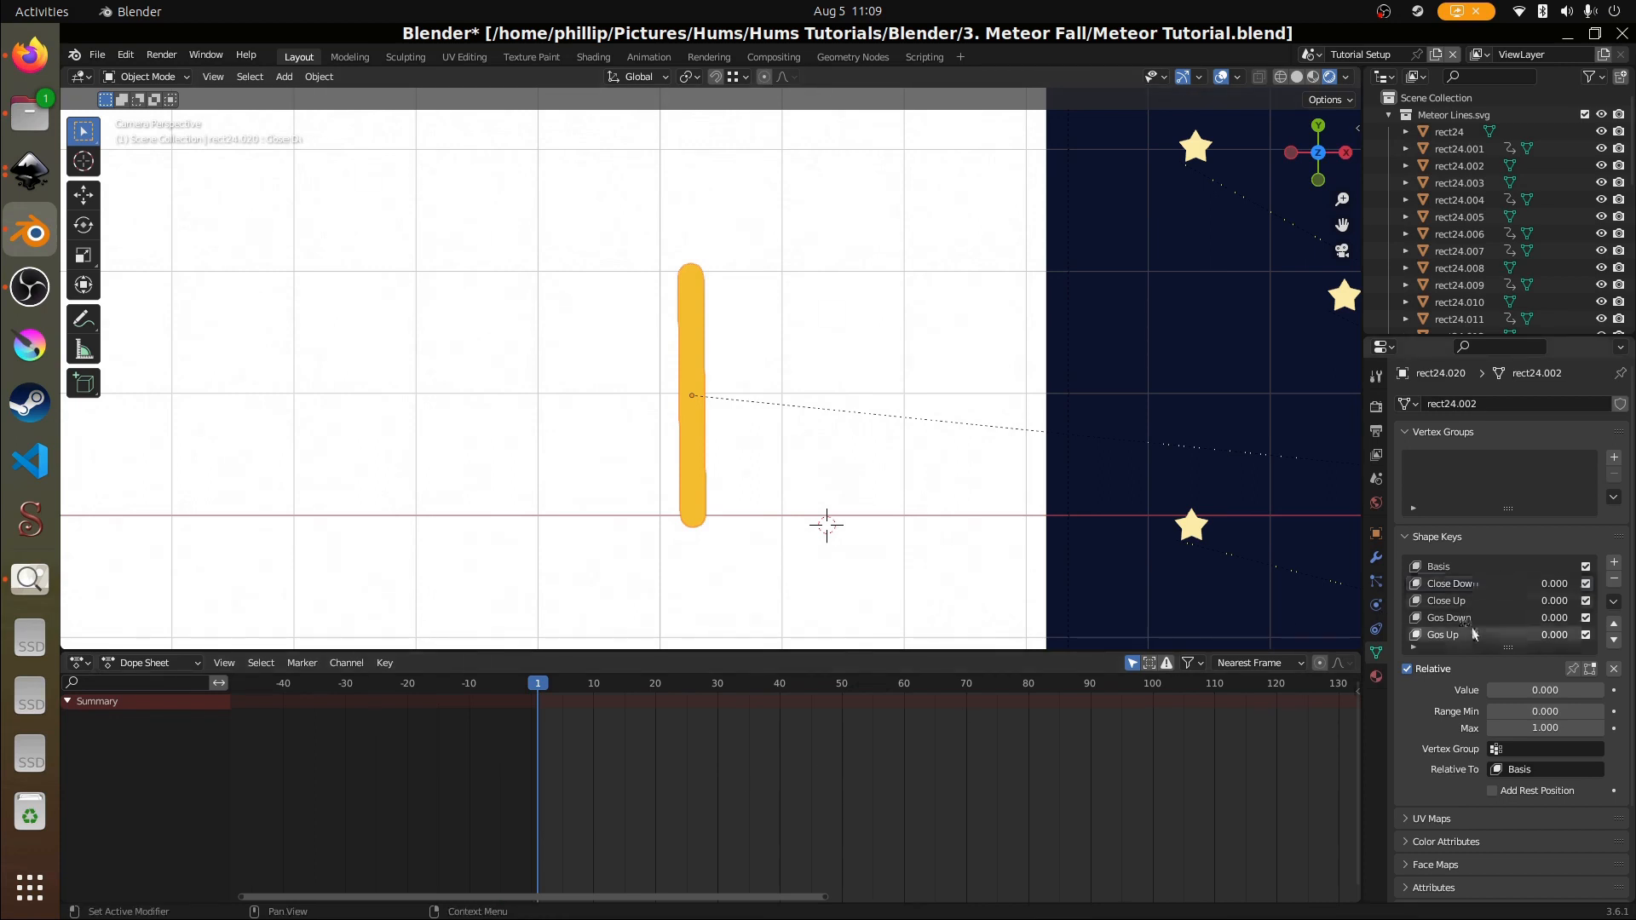
left_click(1470, 596)
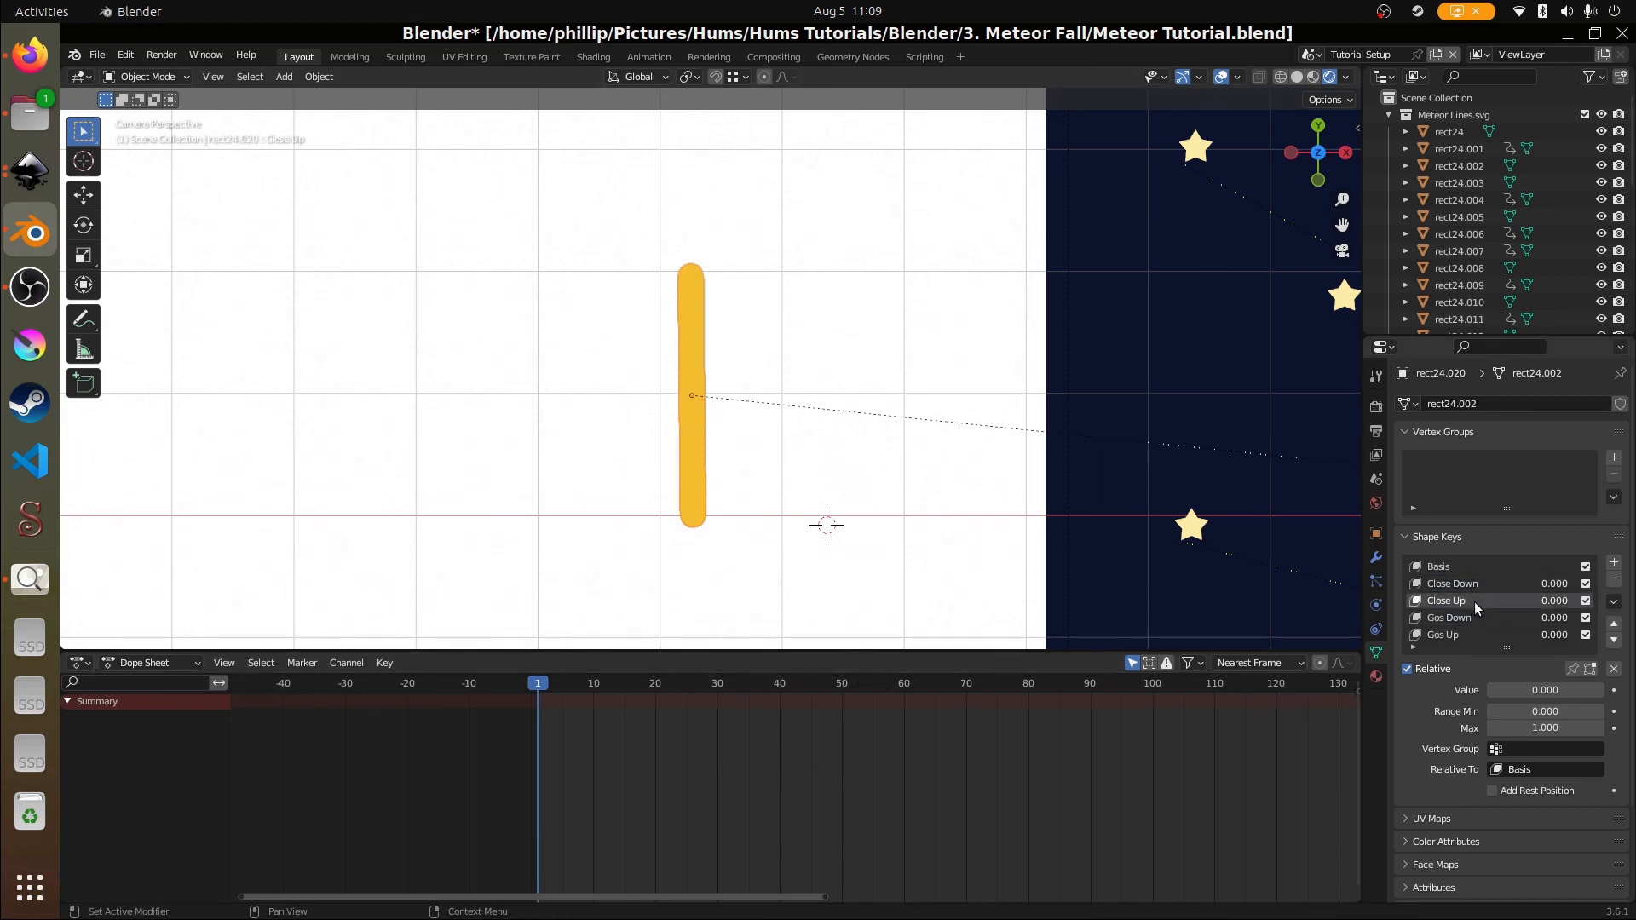
left_click(1475, 616)
left_click(1459, 632)
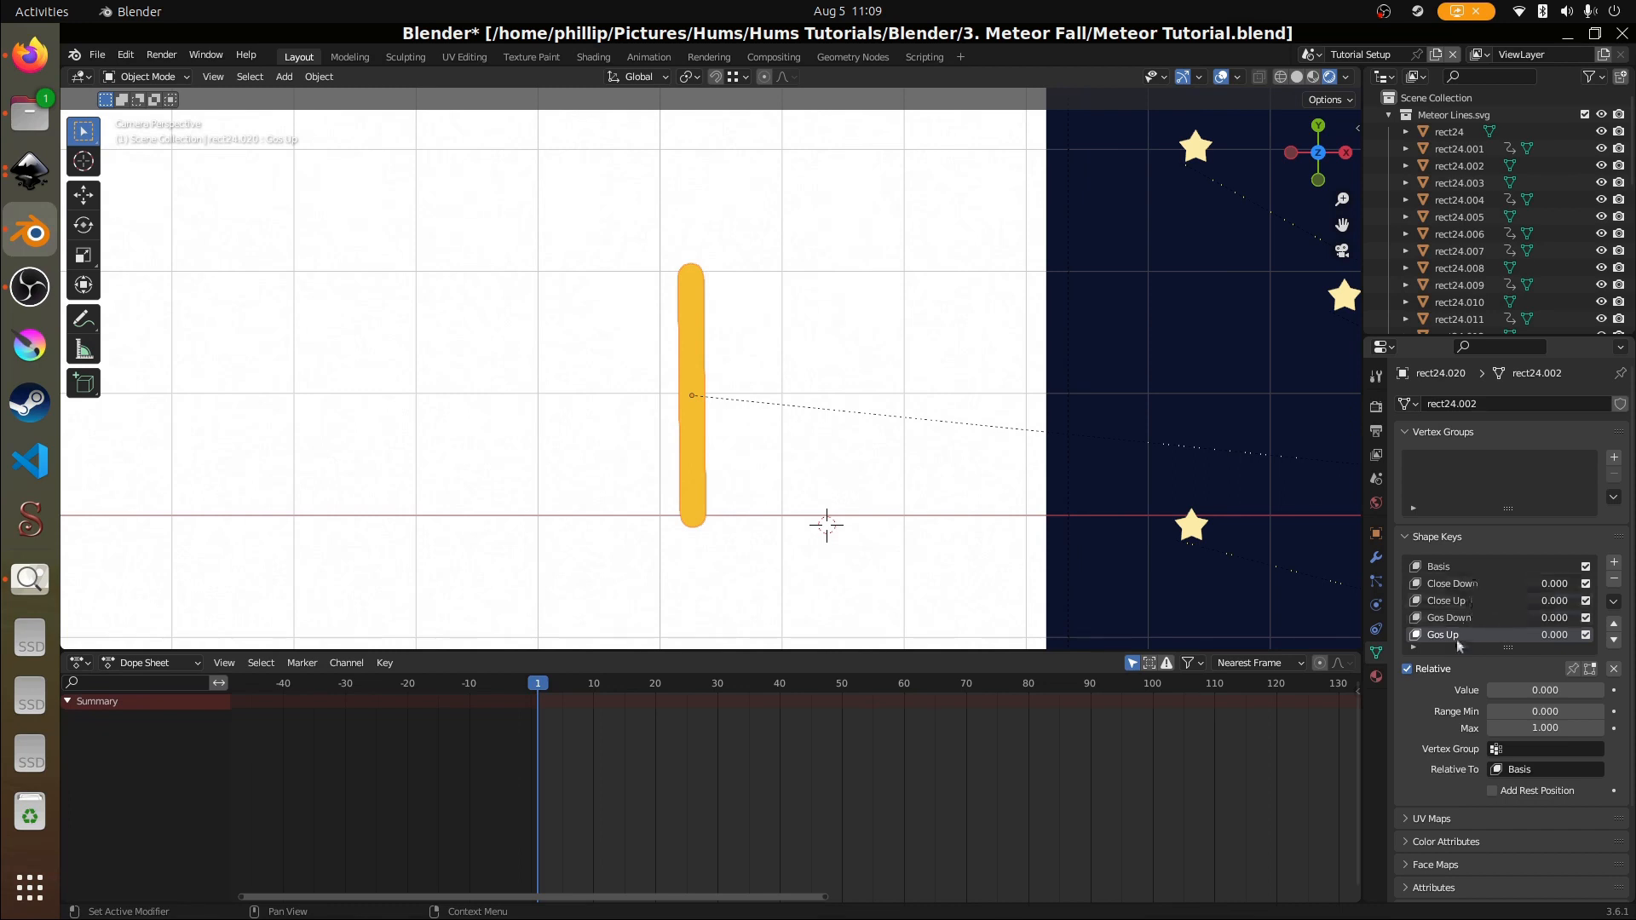
mouse_move(1516, 690)
left_mouse_down()
mouse_move(1600, 690)
mouse_move(1491, 690)
left_mouse_up()
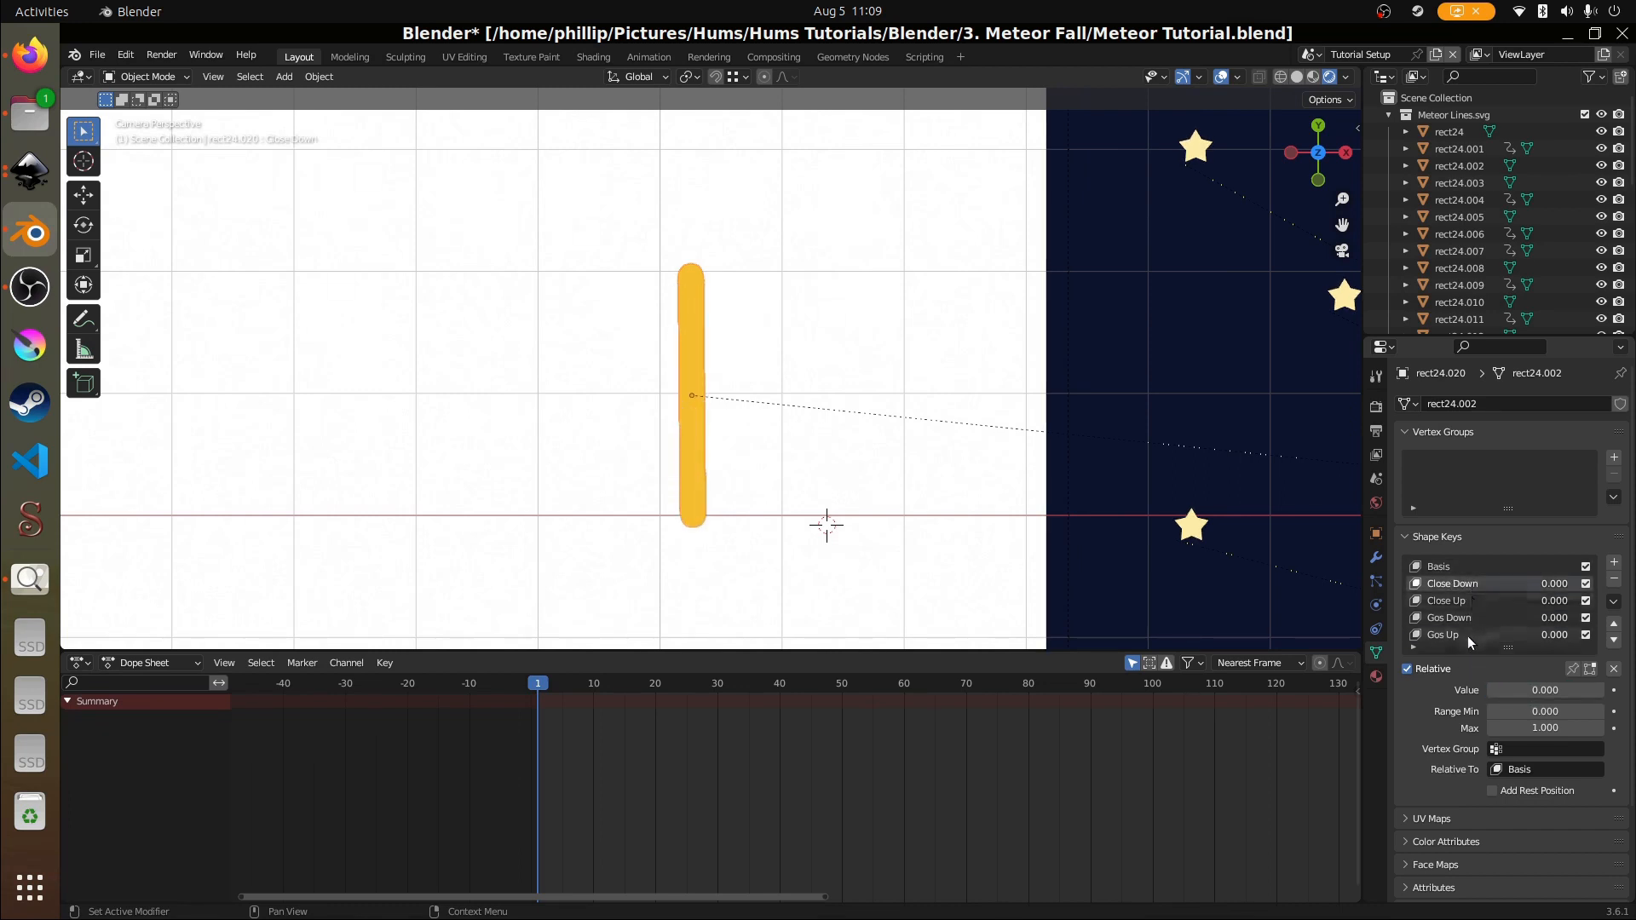
- Set the yellow bar's Close Down shape key to 1.000 and insert a keyframe for it on frame 1
left_click(1471, 568)
left_click(1484, 585)
left_click_drag(1520, 686, 1632, 685)
right_click(1520, 687)
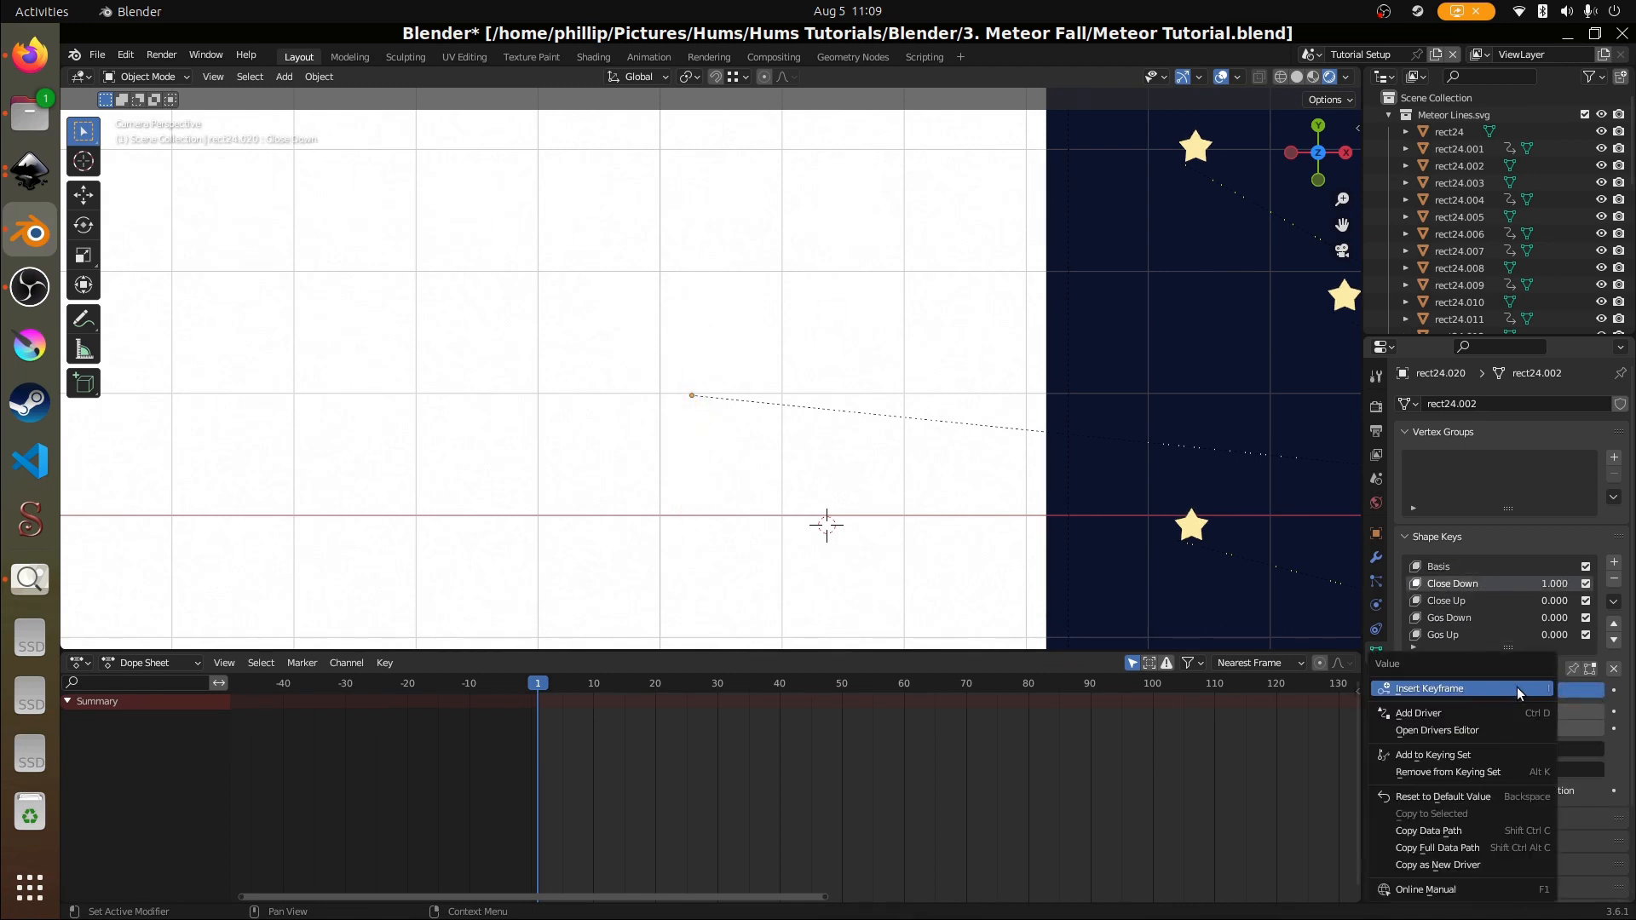
left_click(1517, 687)
- Keyframe the Close Down shape key at 0.000 on frame 5, and scrub back to frame 1 to check the bar
mouse_move(540, 687)
left_mouse_down()
mouse_move(586, 701)
mouse_move(559, 707)
left_mouse_up()
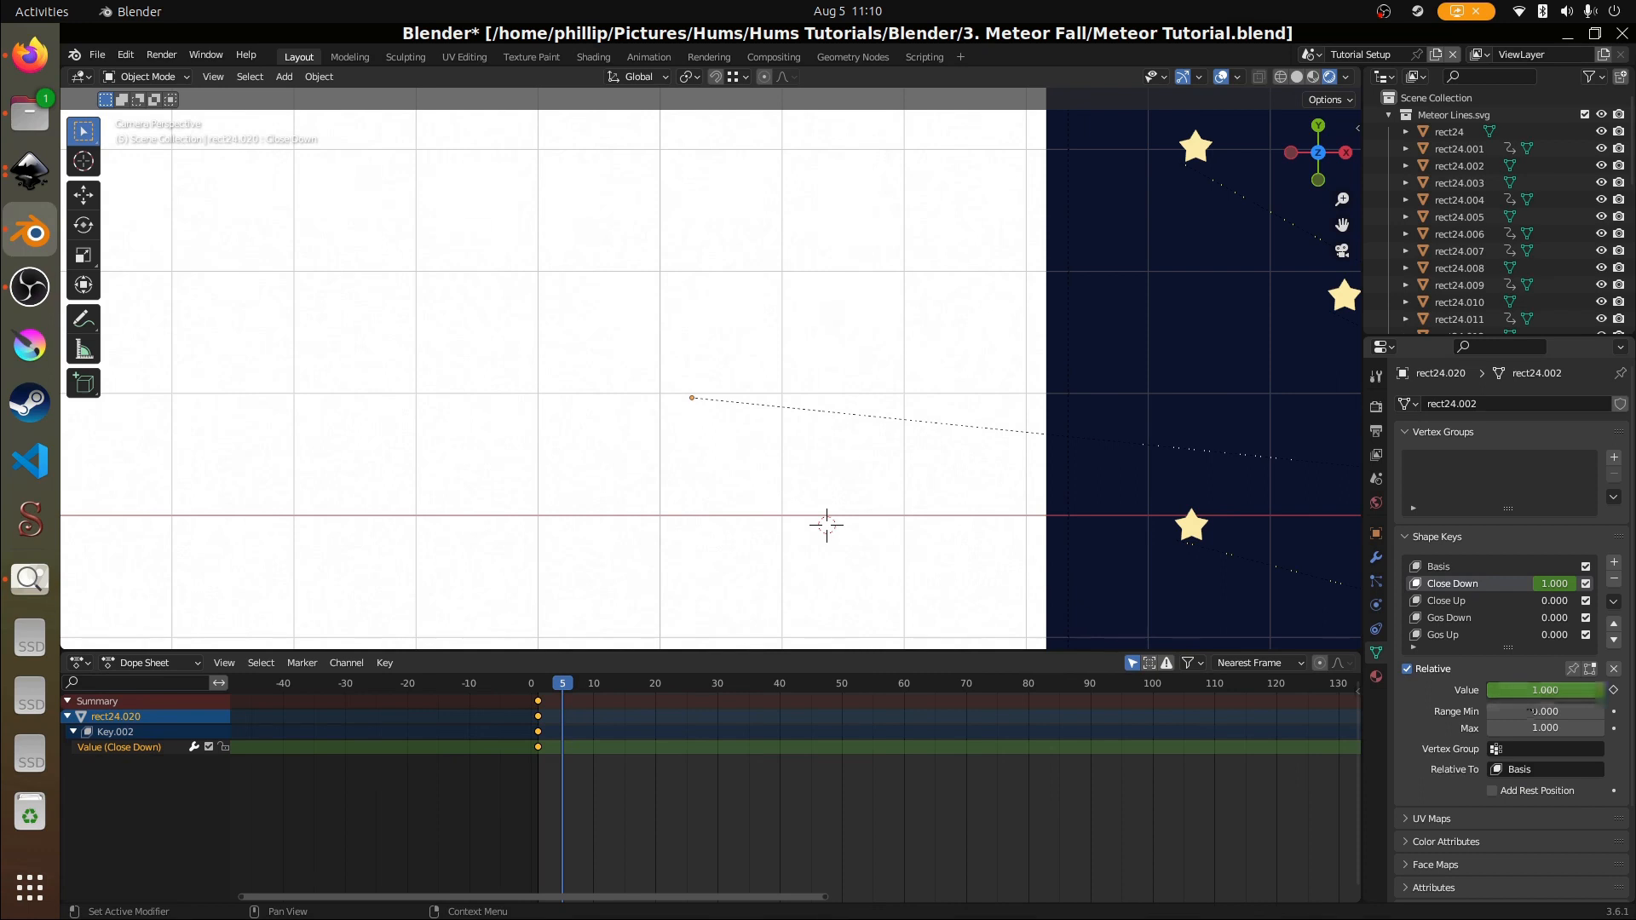
left_click_drag(1576, 690, 1485, 688)
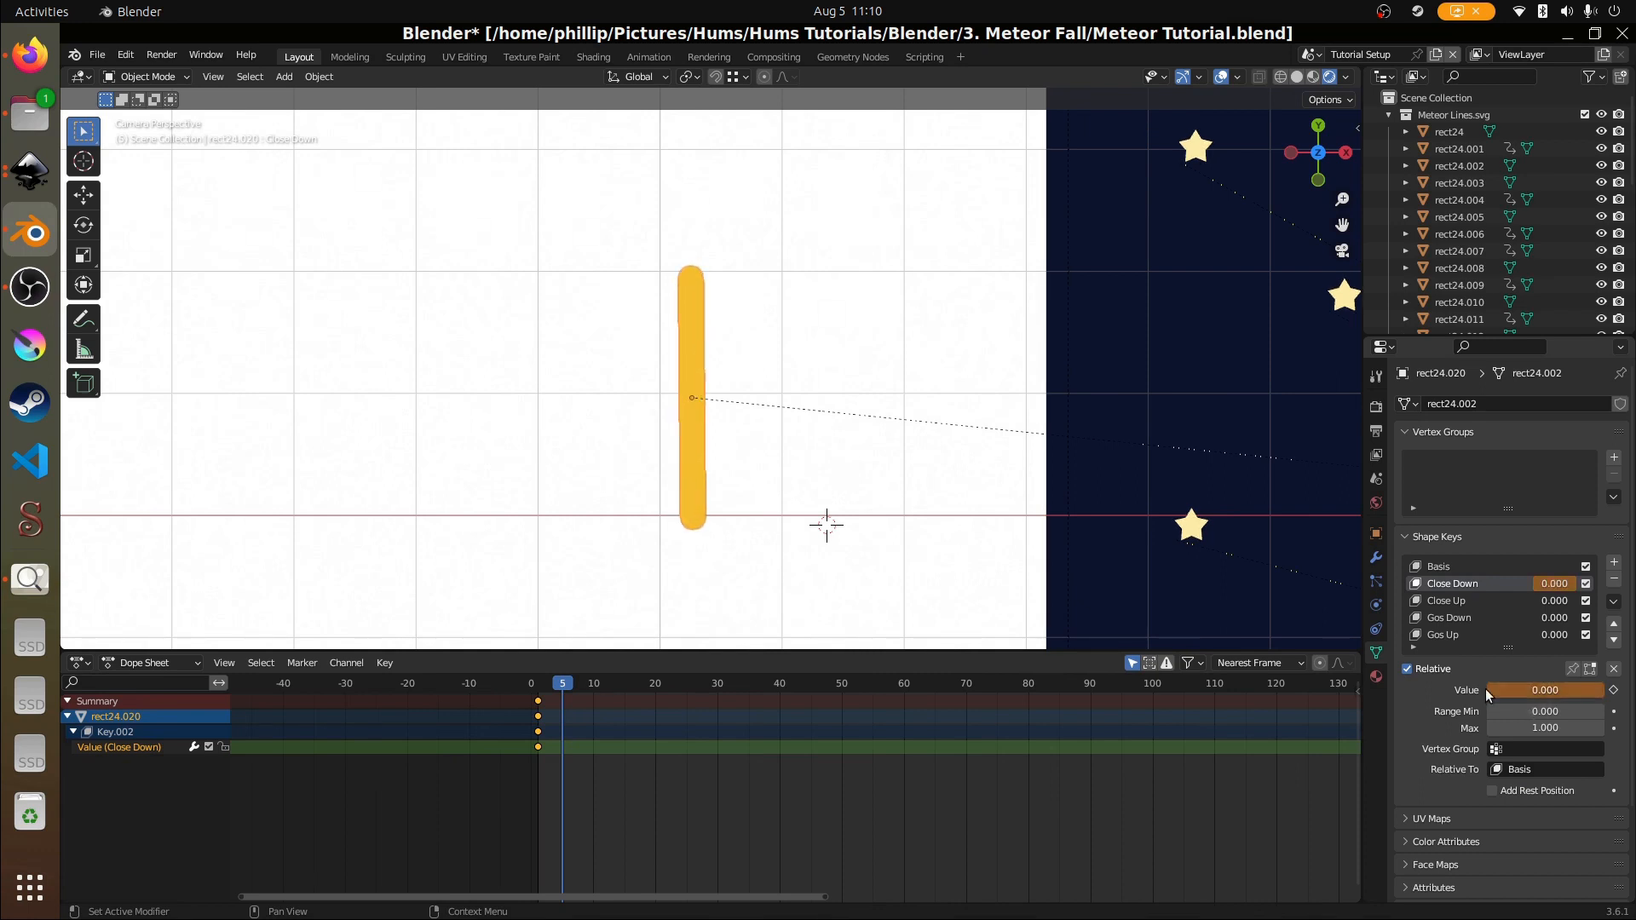
right_click(1499, 688)
left_click(1499, 688)
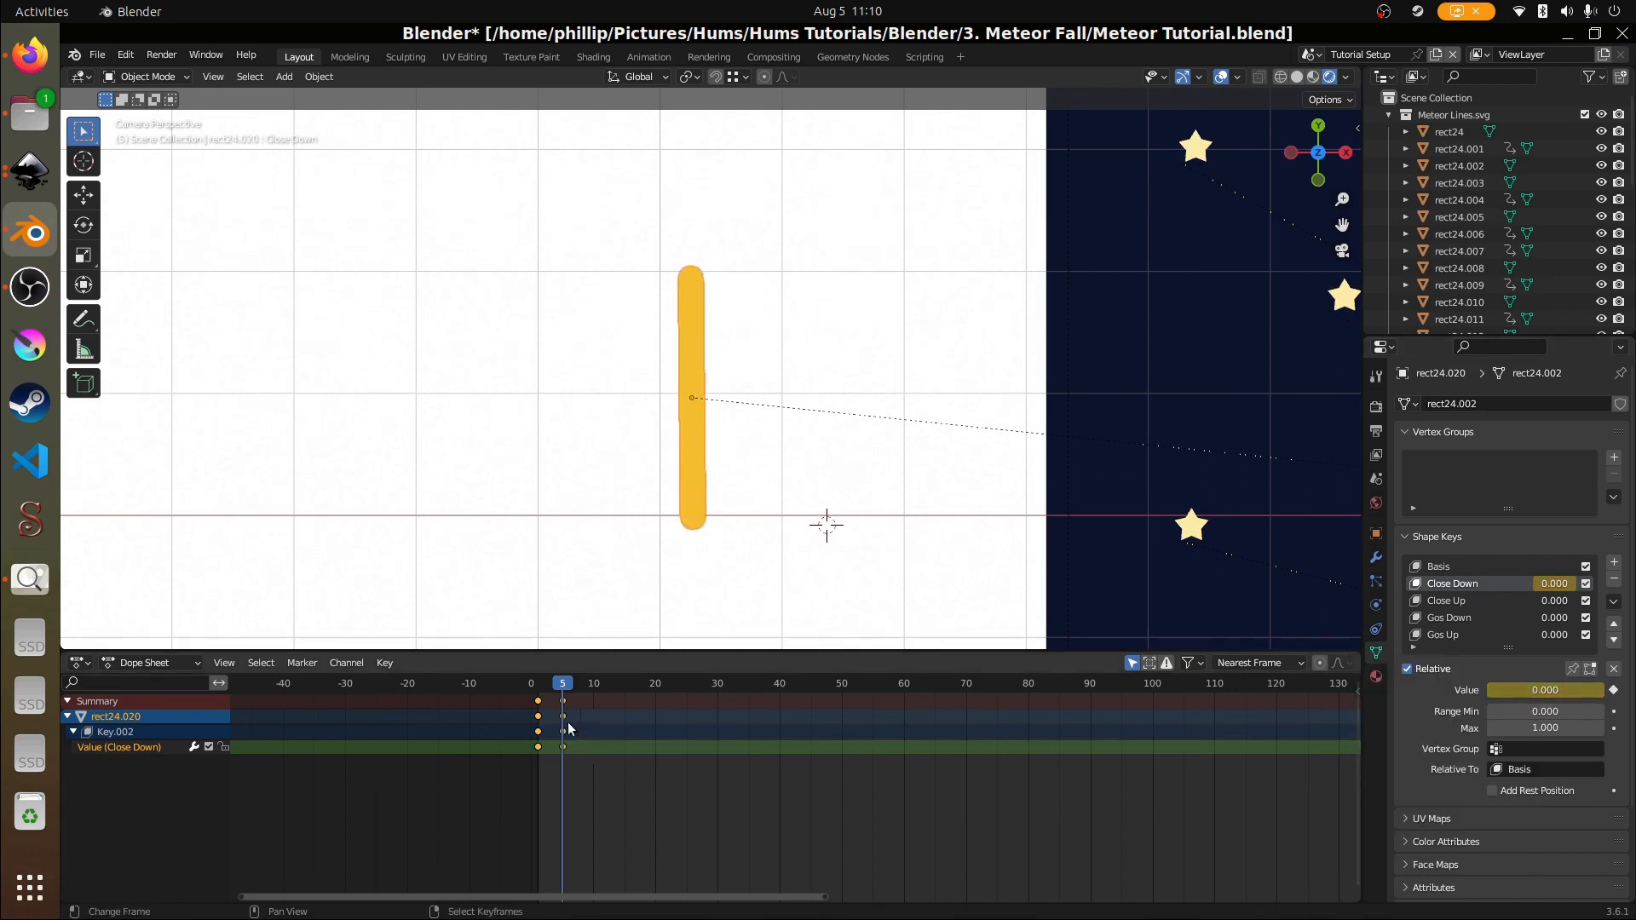
left_click_drag(567, 750, 538, 748)
left_click_drag(584, 747, 537, 748)
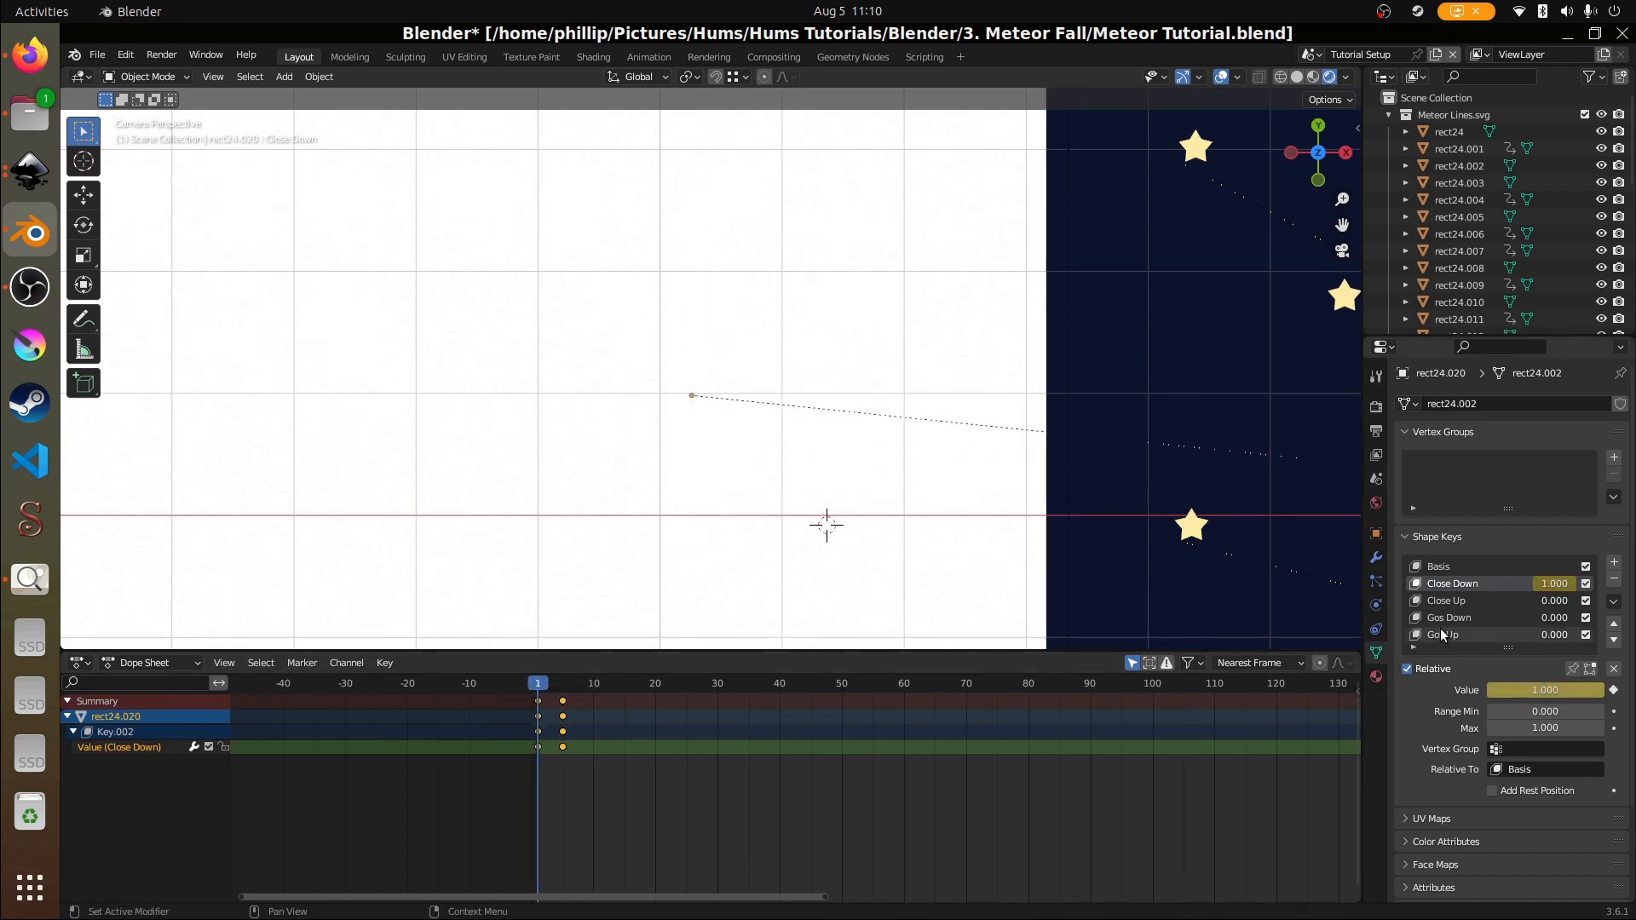
- Make Gos Down the active shape key and keyframe its value at 1.000 on frame 1
left_click(1512, 600)
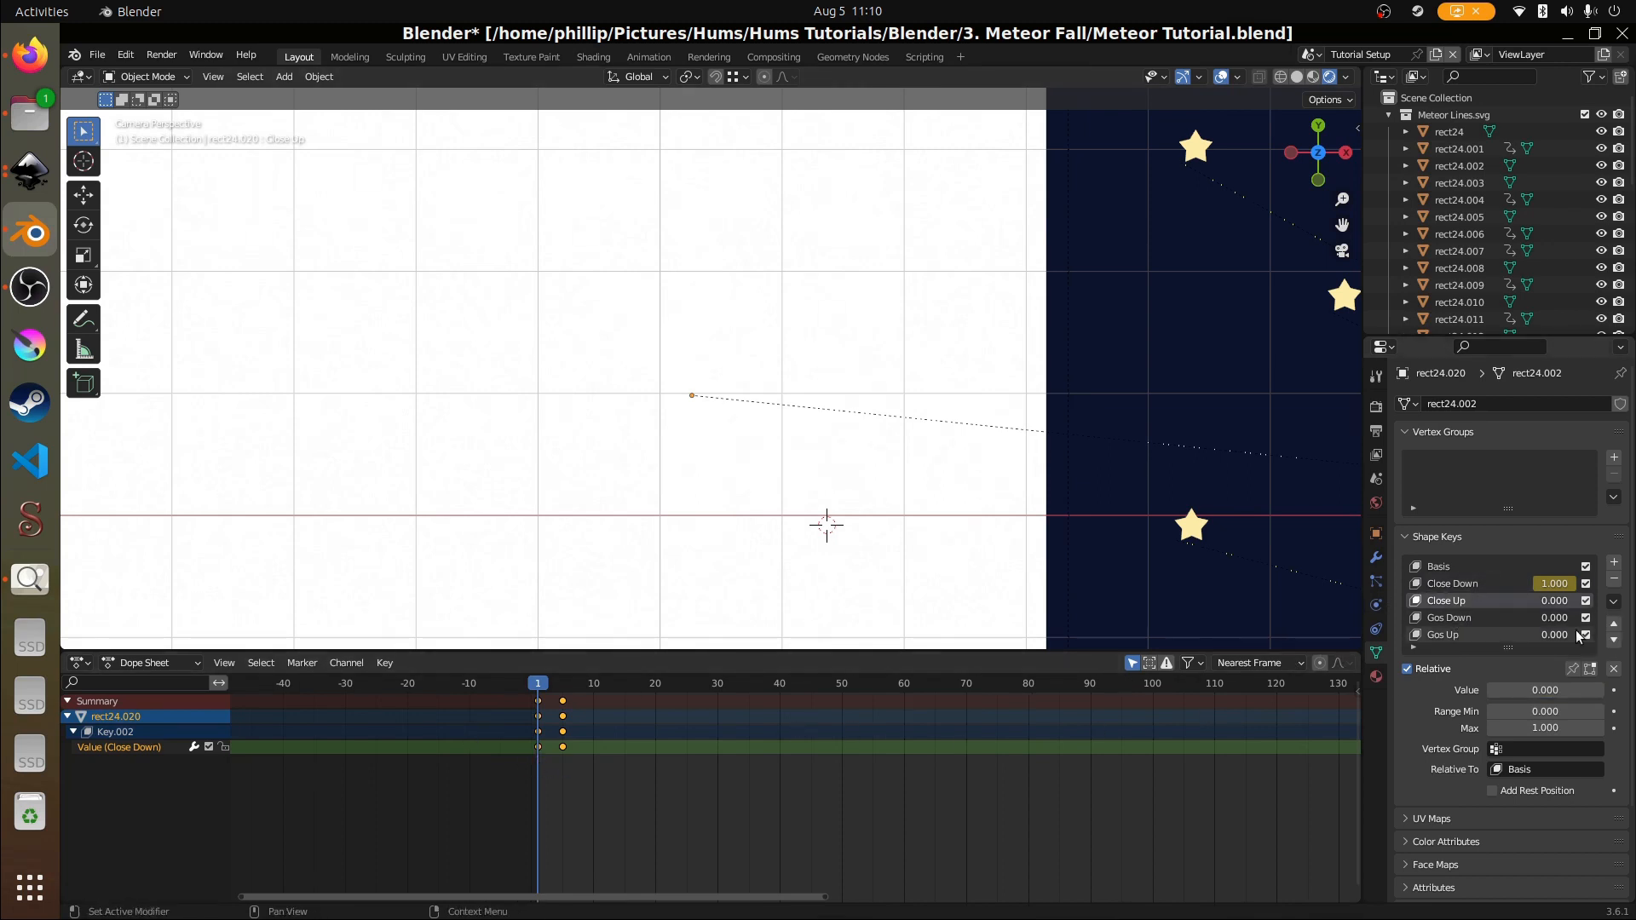
left_click(1479, 619)
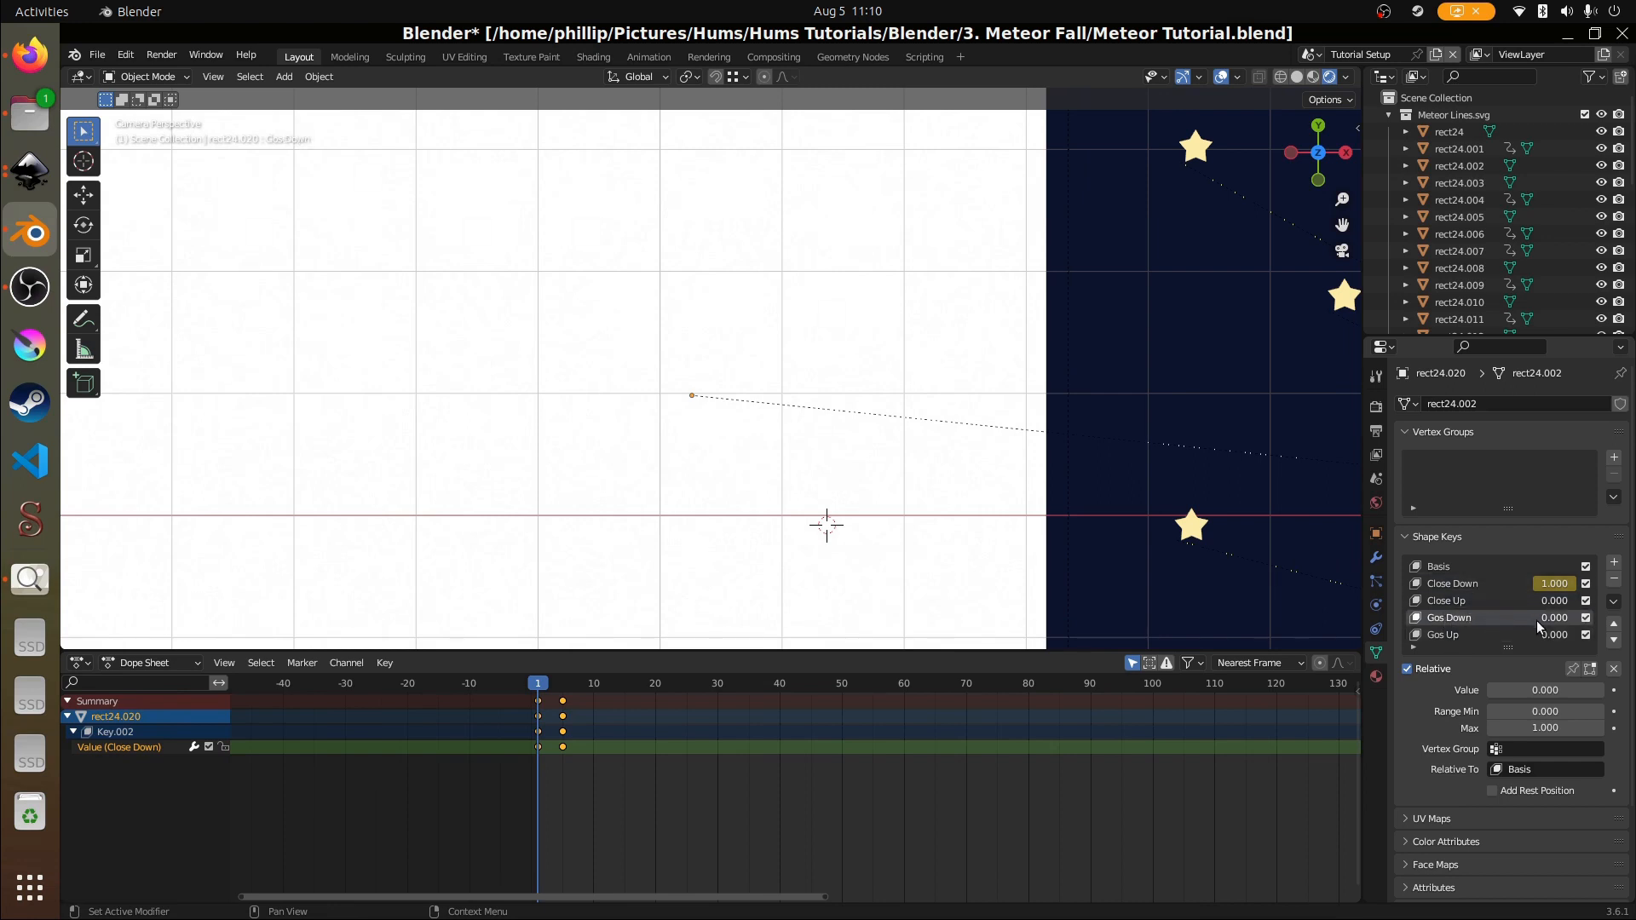
left_click_drag(1508, 690, 1564, 690)
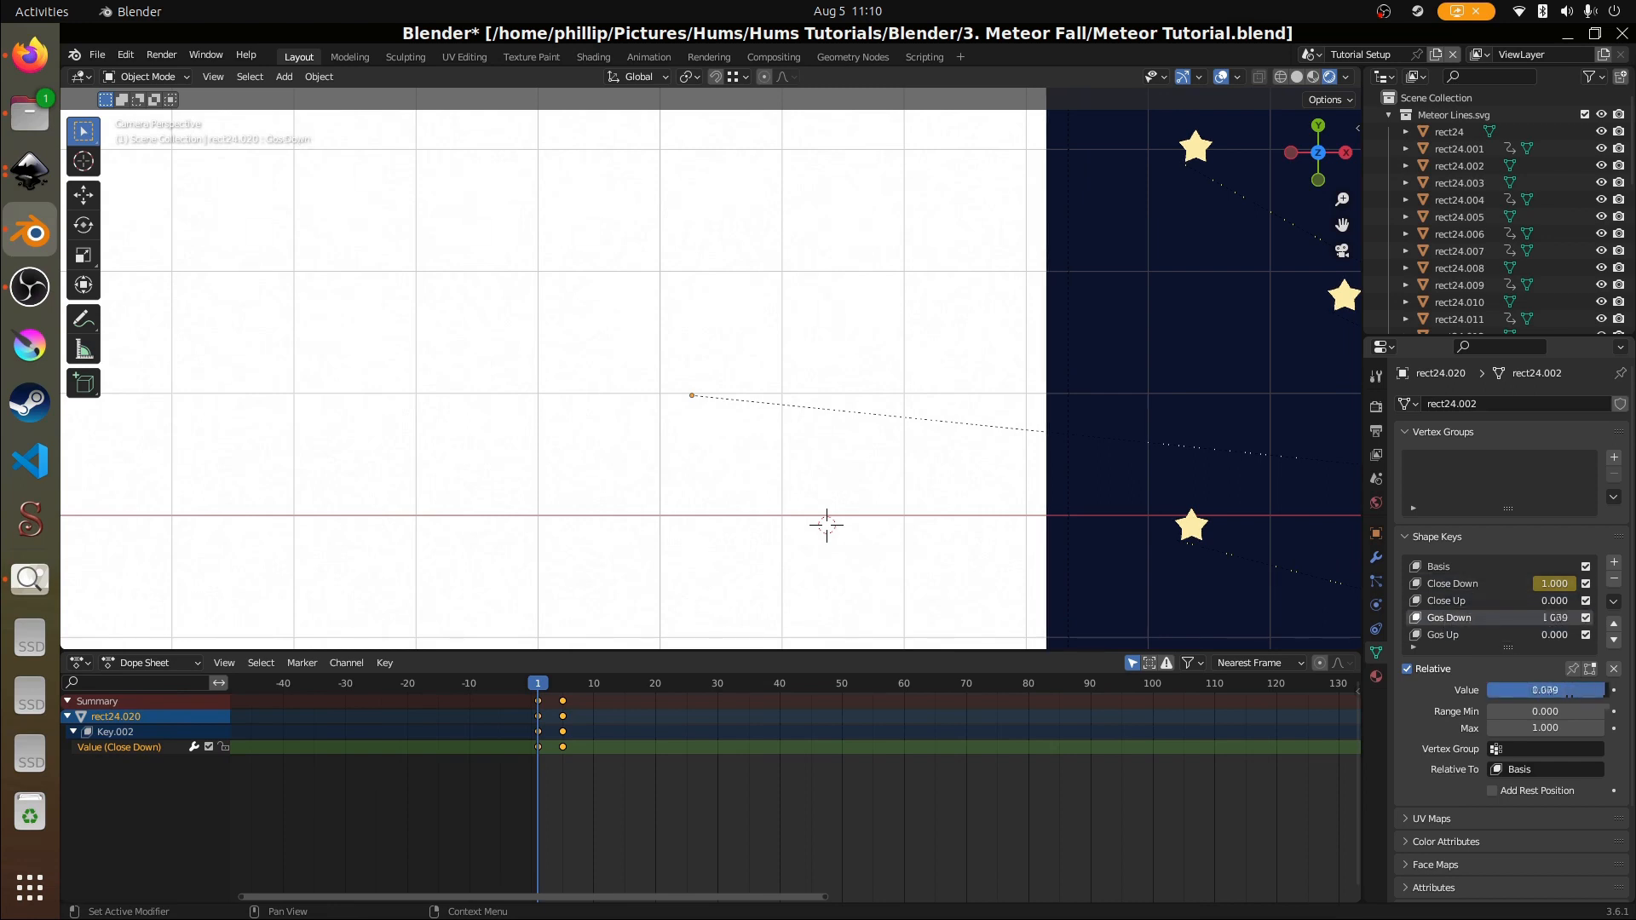
right_click(1558, 697)
left_click(1557, 697)
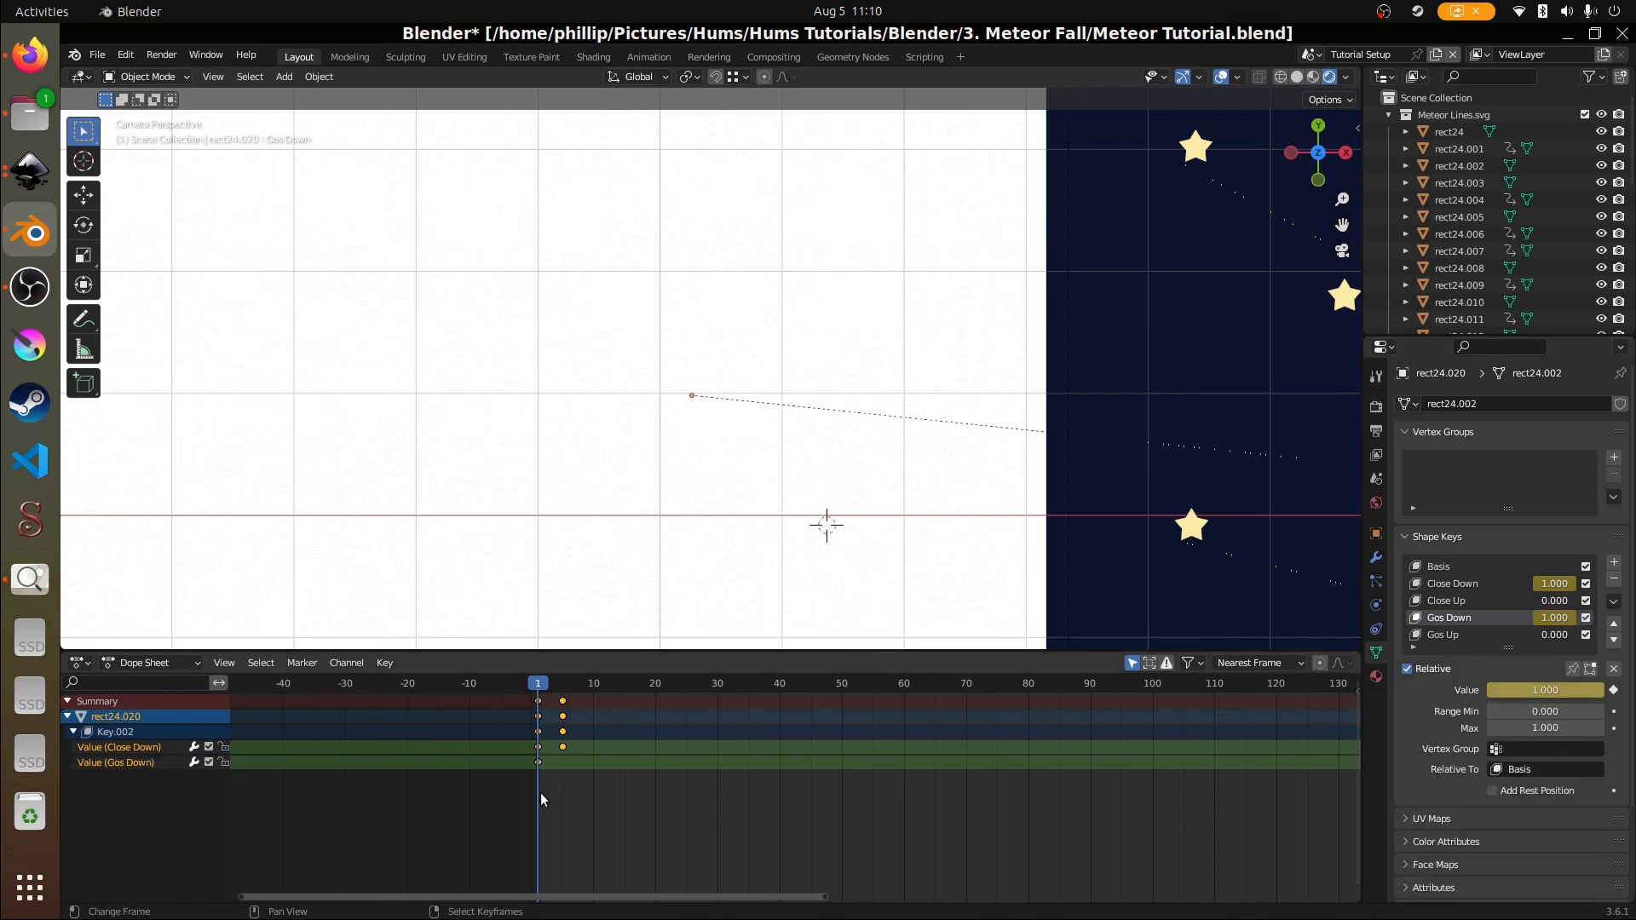
- Move to frame 5 and insert a keyframe for the Gos Down shape key at 1.000
left_click_drag(541, 798, 562, 794)
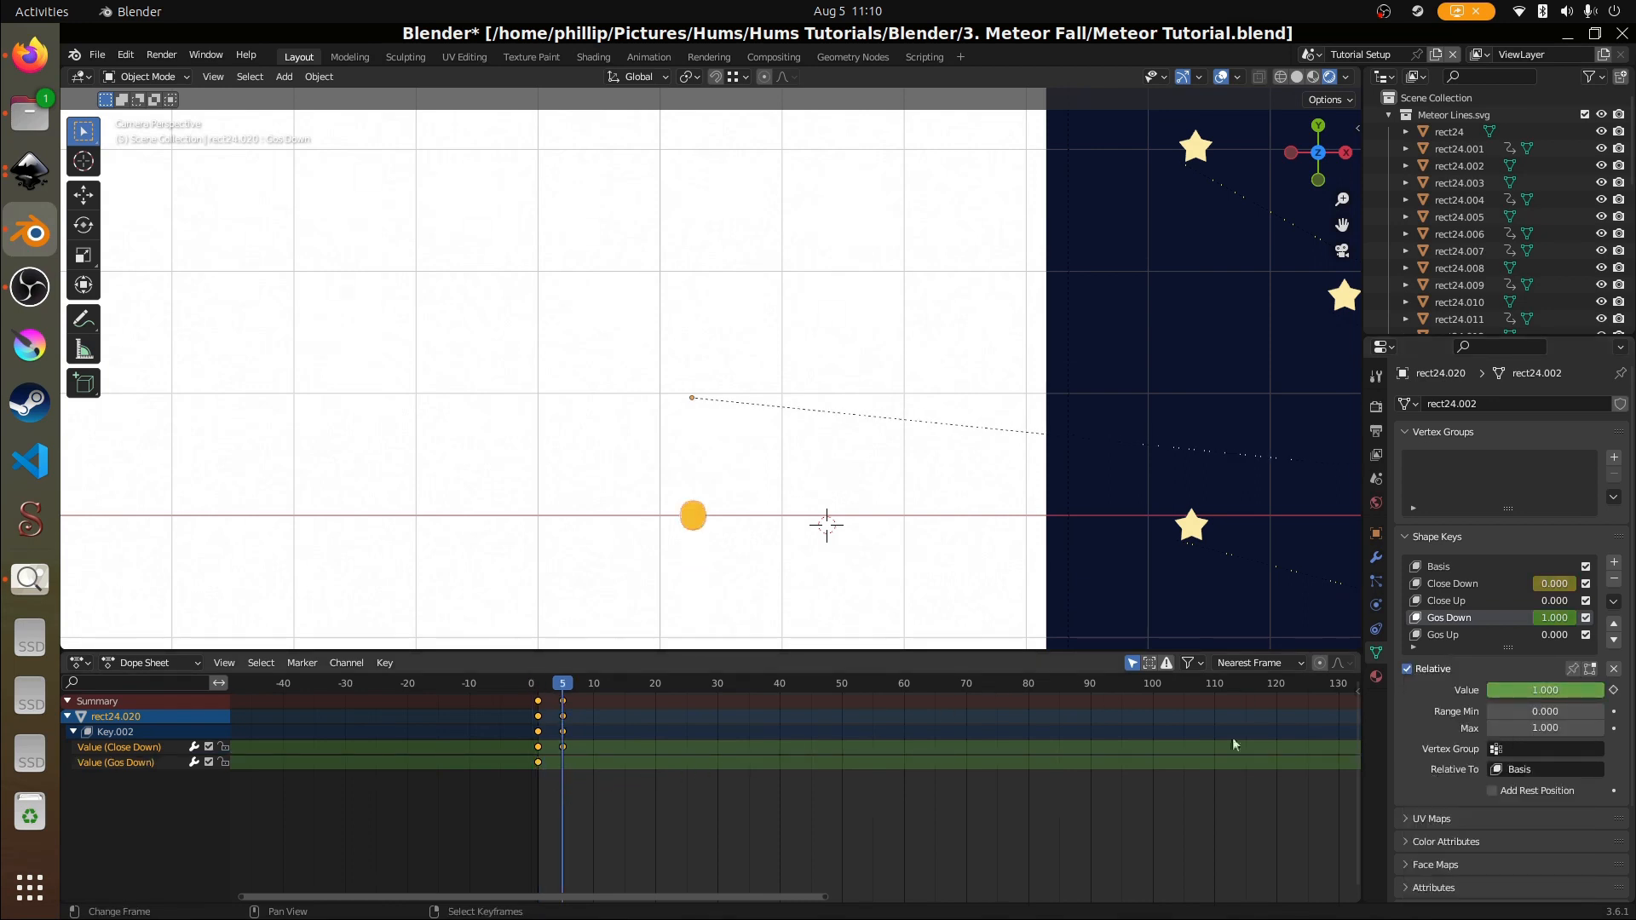
left_click_drag(1576, 690, 1493, 690)
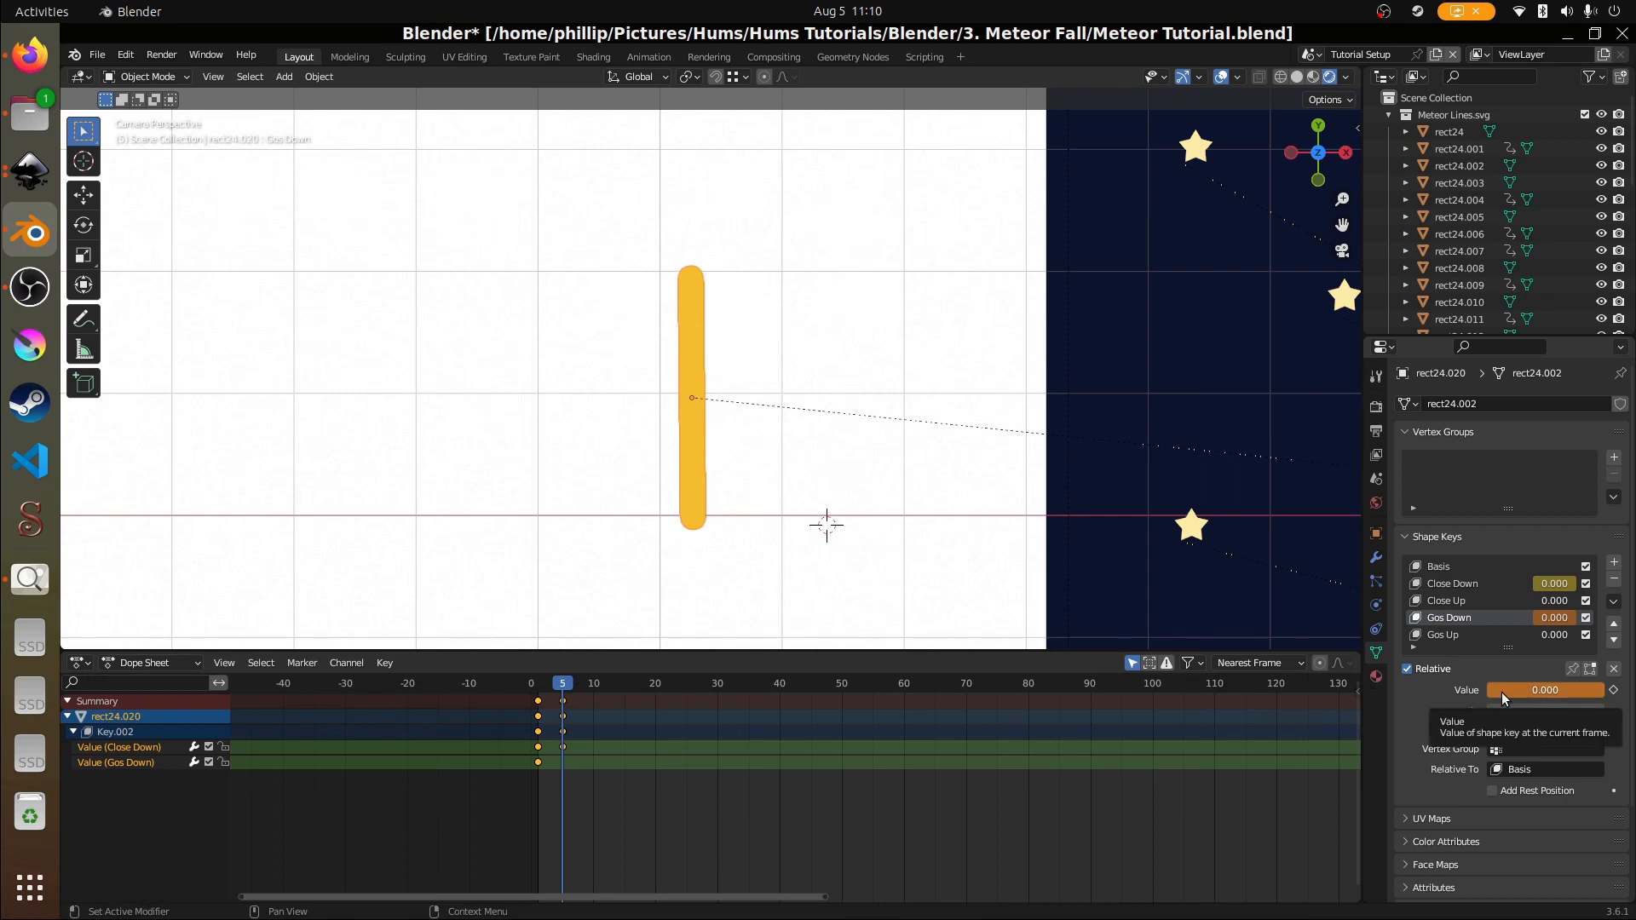
left_click_drag(1501, 692, 1575, 694)
right_click(1575, 695)
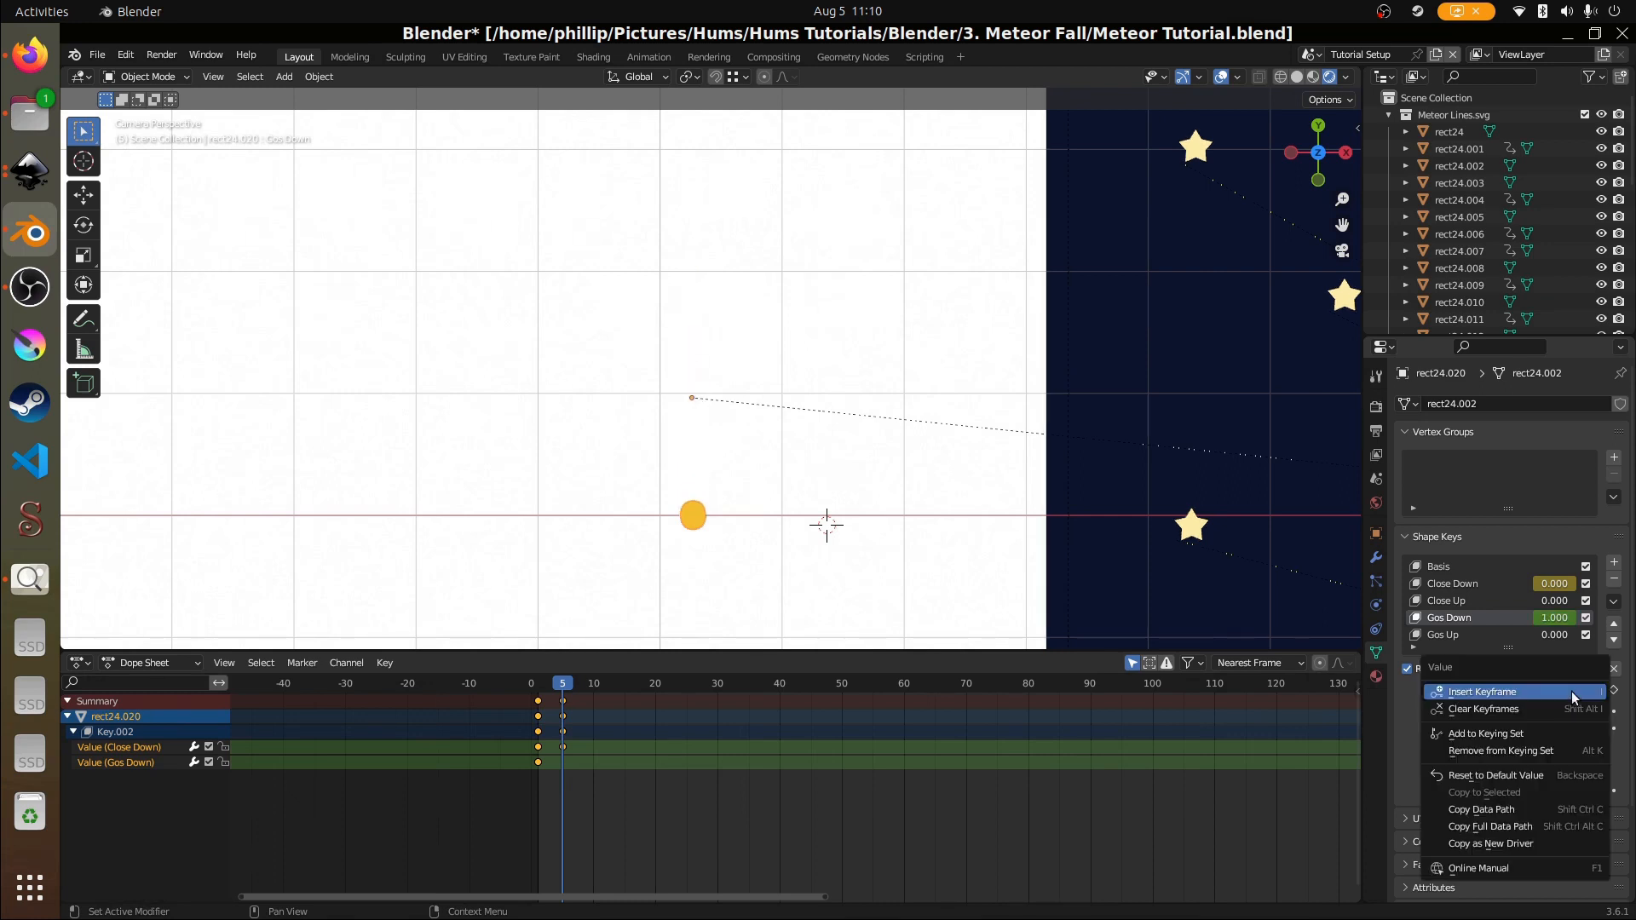
left_click(1564, 693)
- Replace the Gos Down keyframe on frame 1 with a value of 0, and scrub forward to frame 5 to check it
left_click_drag(565, 795, 537, 789)
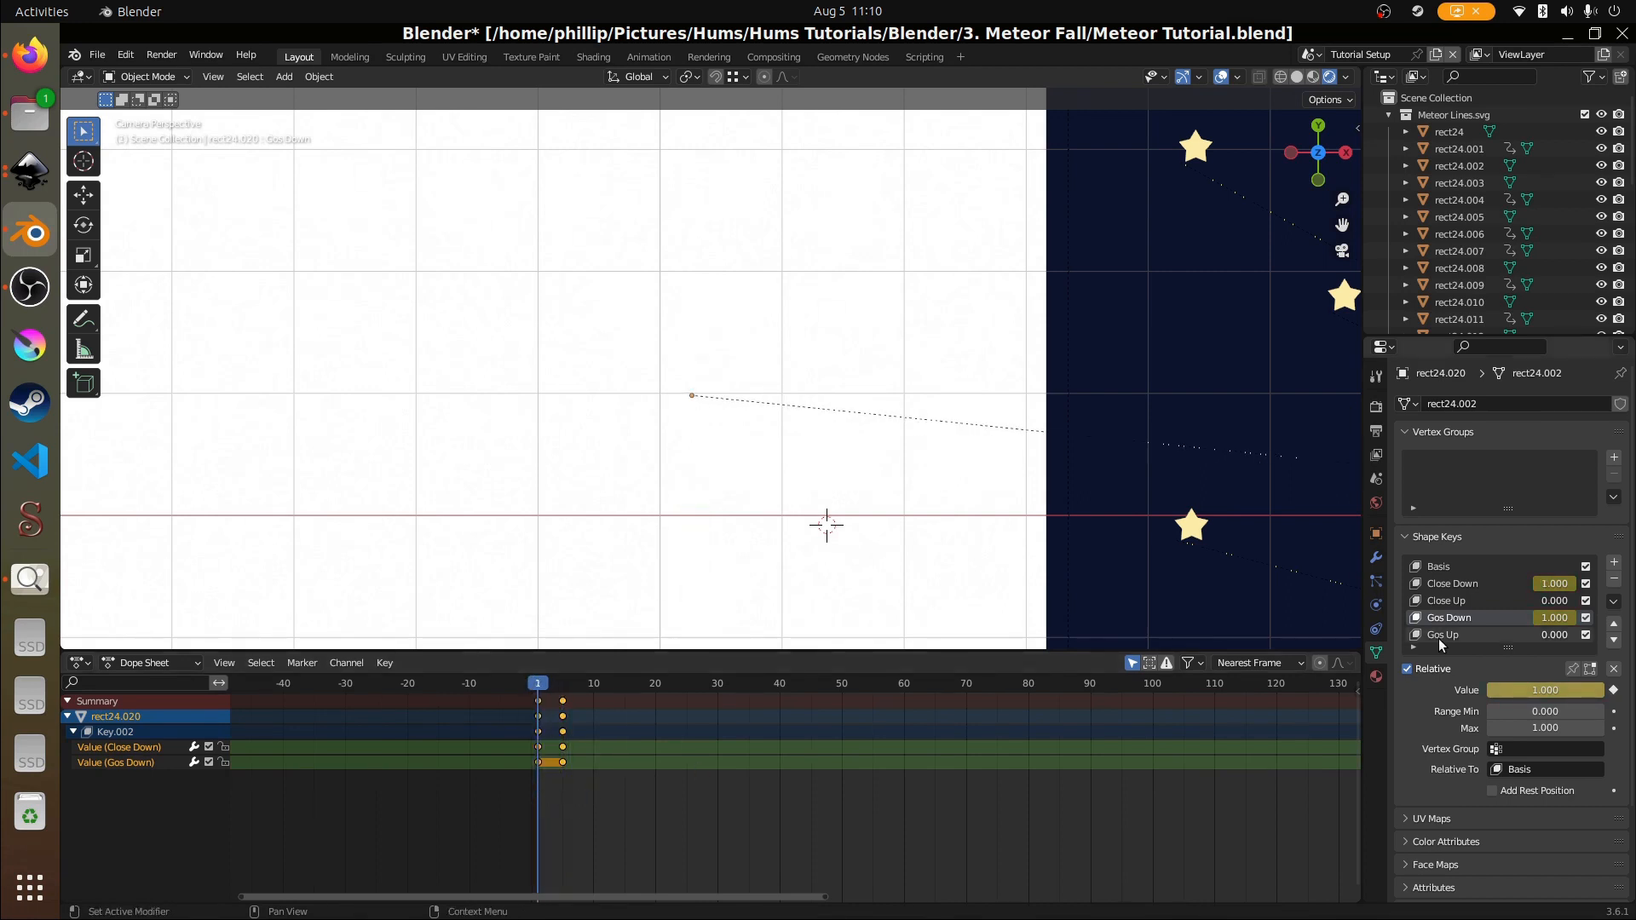
left_click(1544, 692)
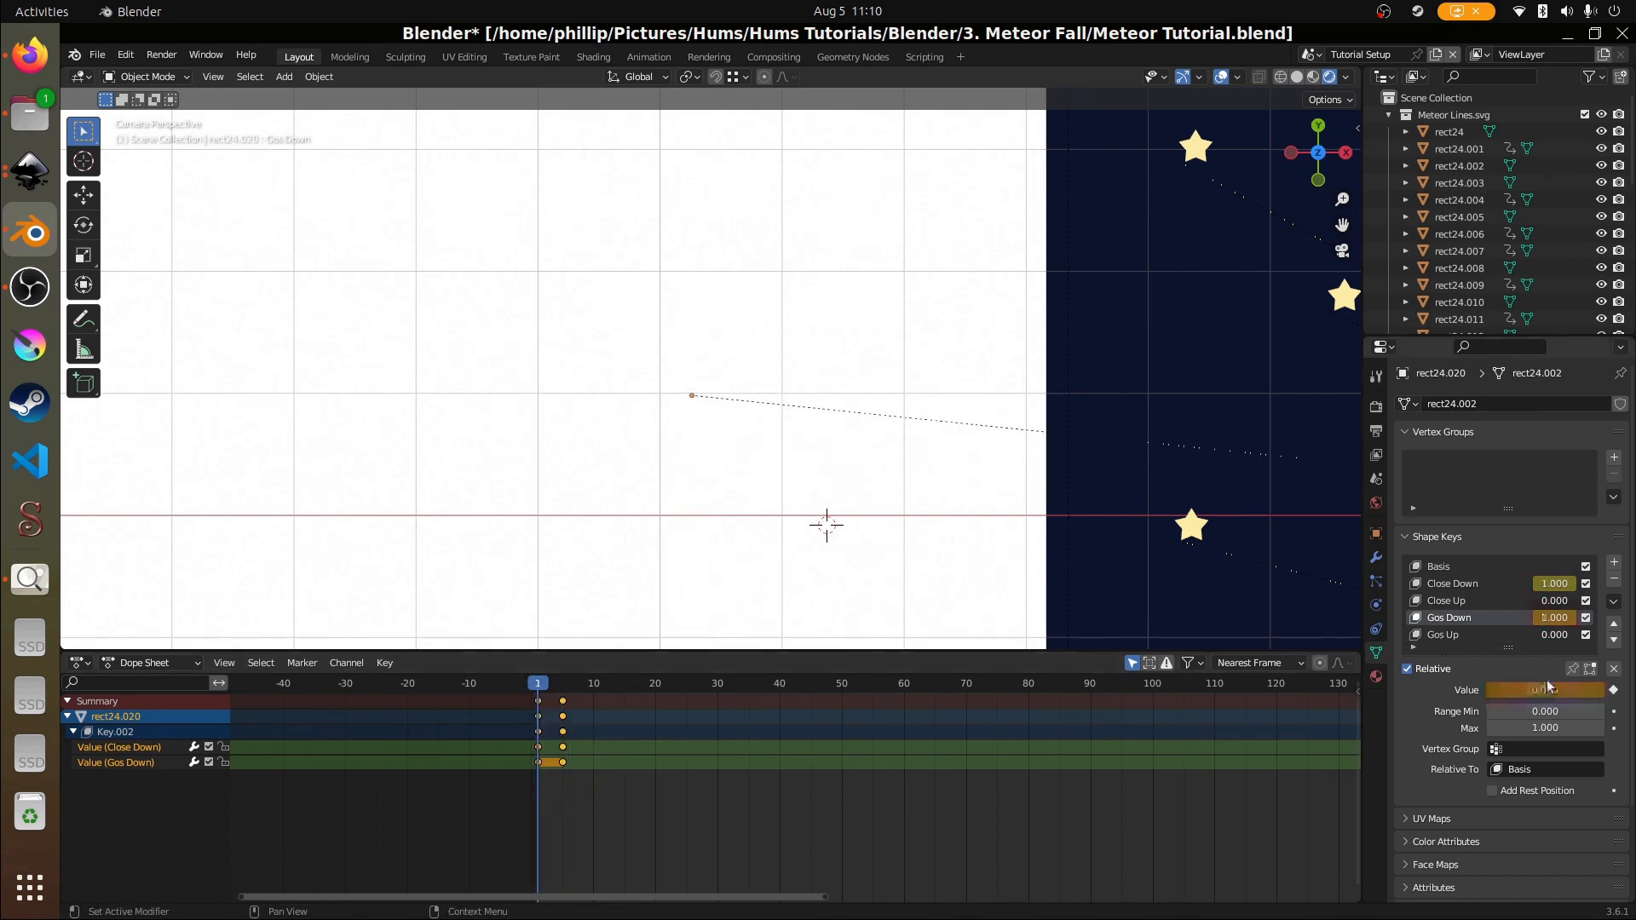
type("0")
key("Return")
right_click(1547, 690)
left_click(1551, 691)
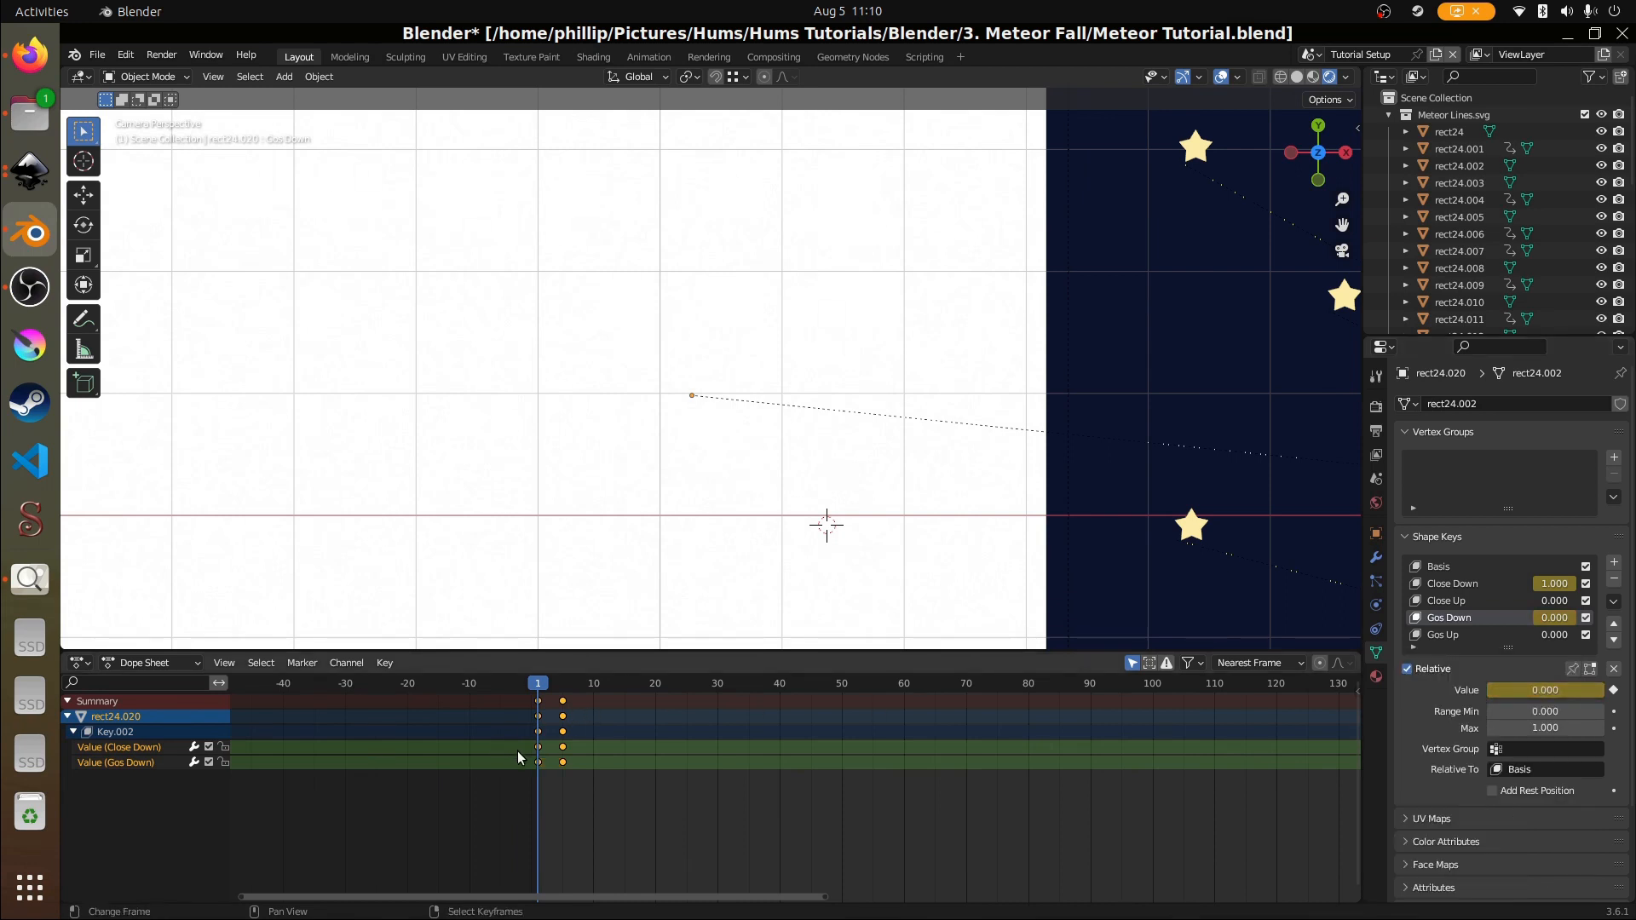
left_click_drag(518, 758, 563, 790)
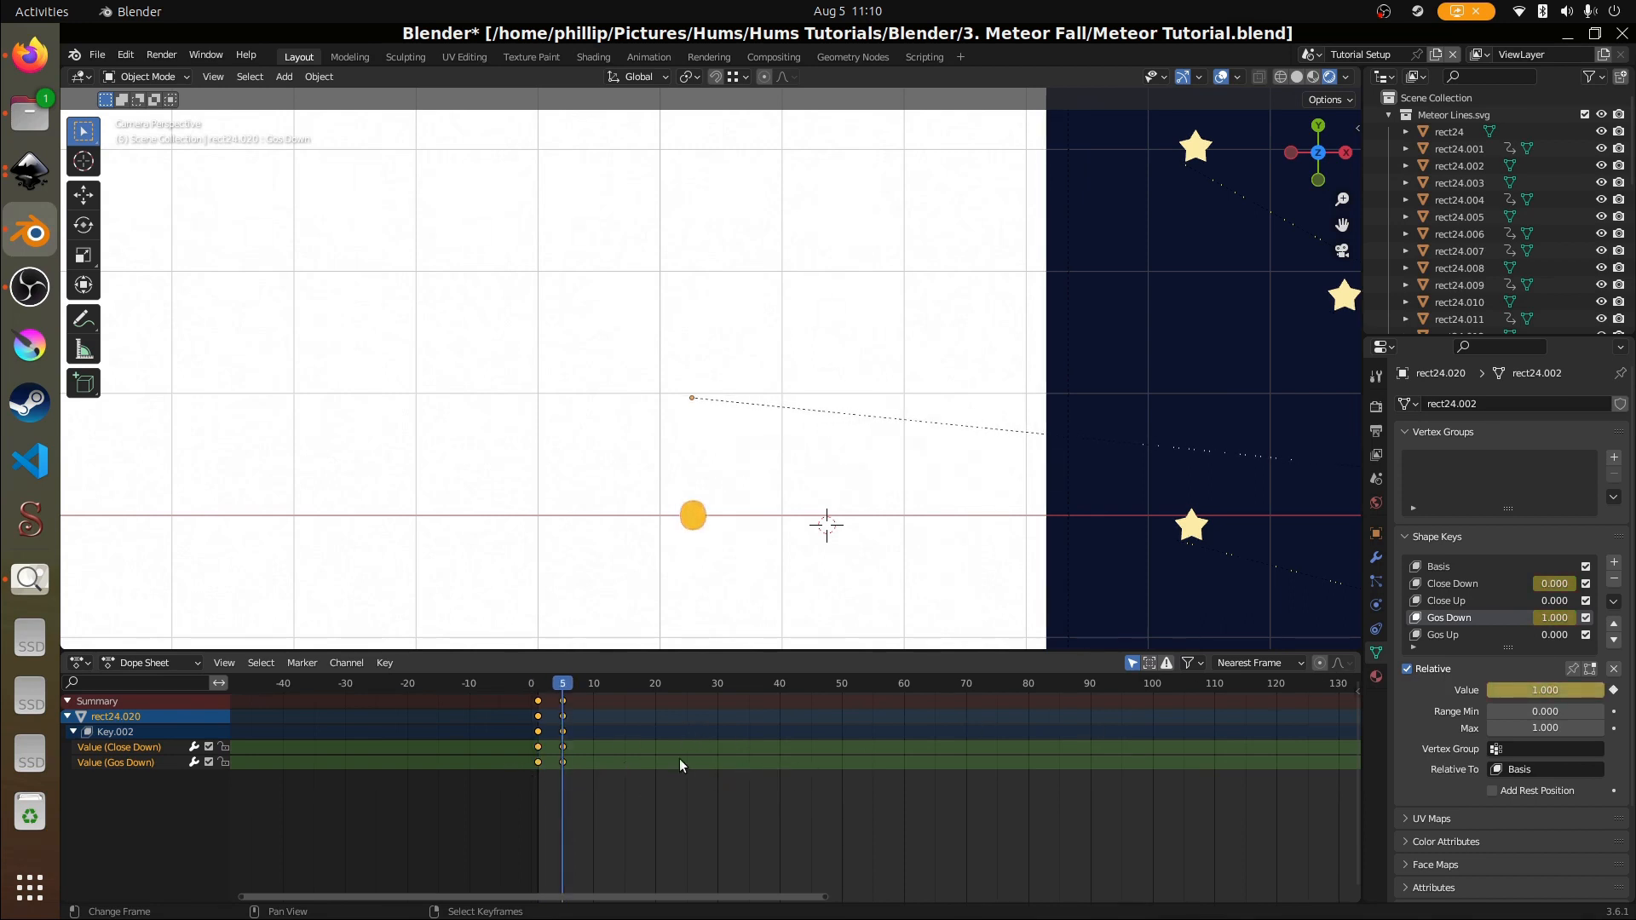
- Move to frame 15 and keyframe the Gos Down shape key at 0.000
left_click_drag(561, 800, 625, 795)
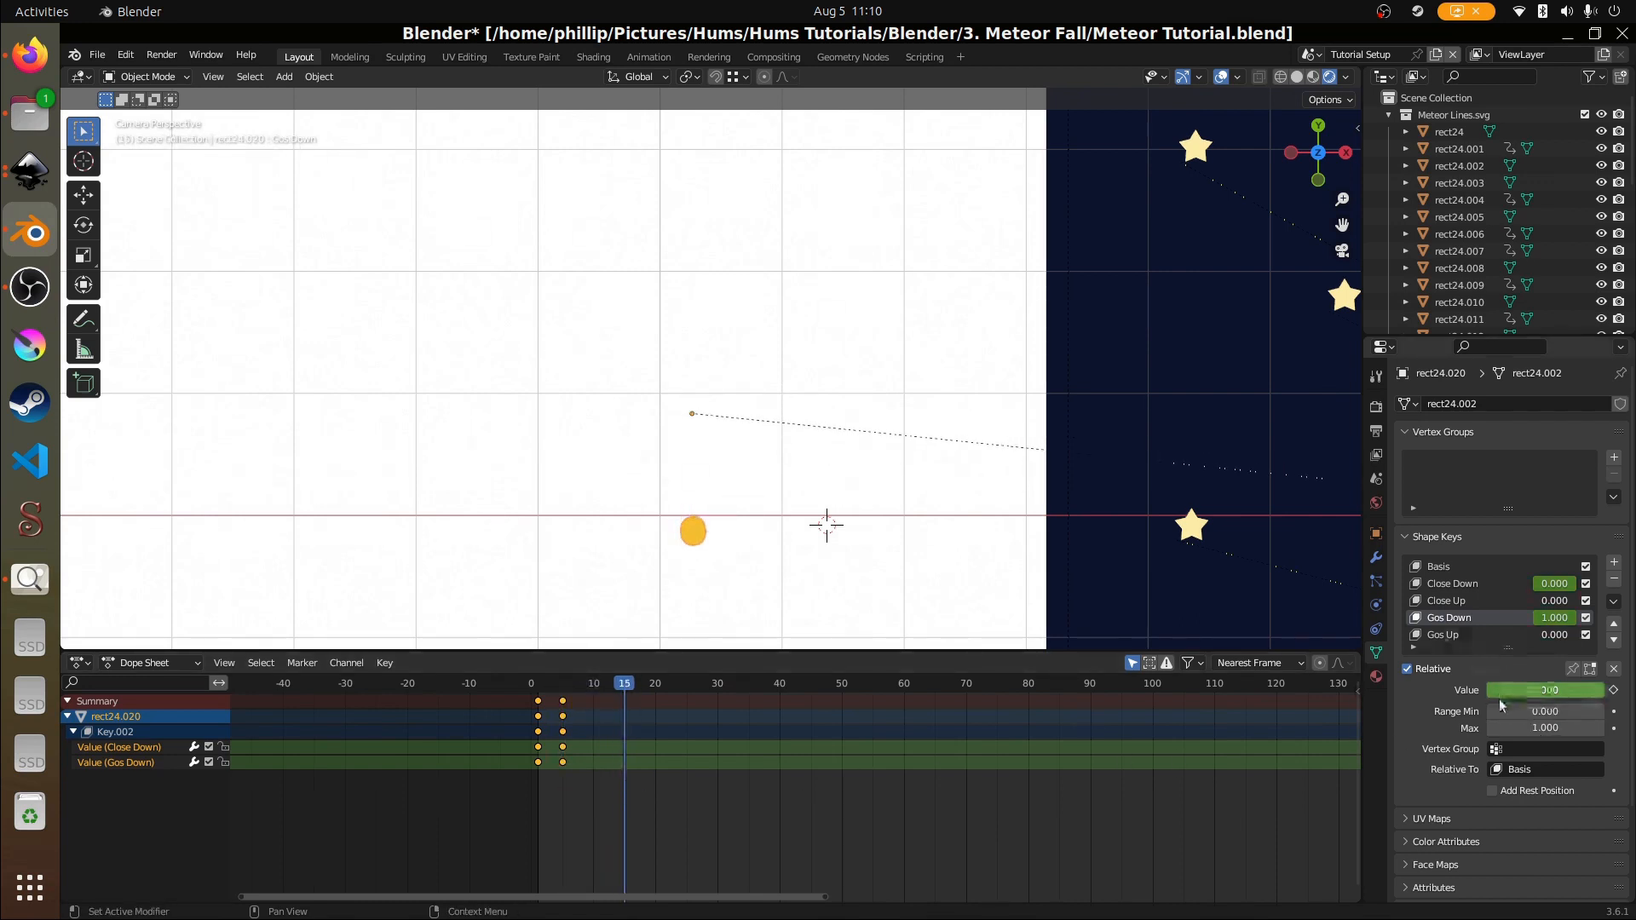
left_click_drag(1501, 691, 1439, 692)
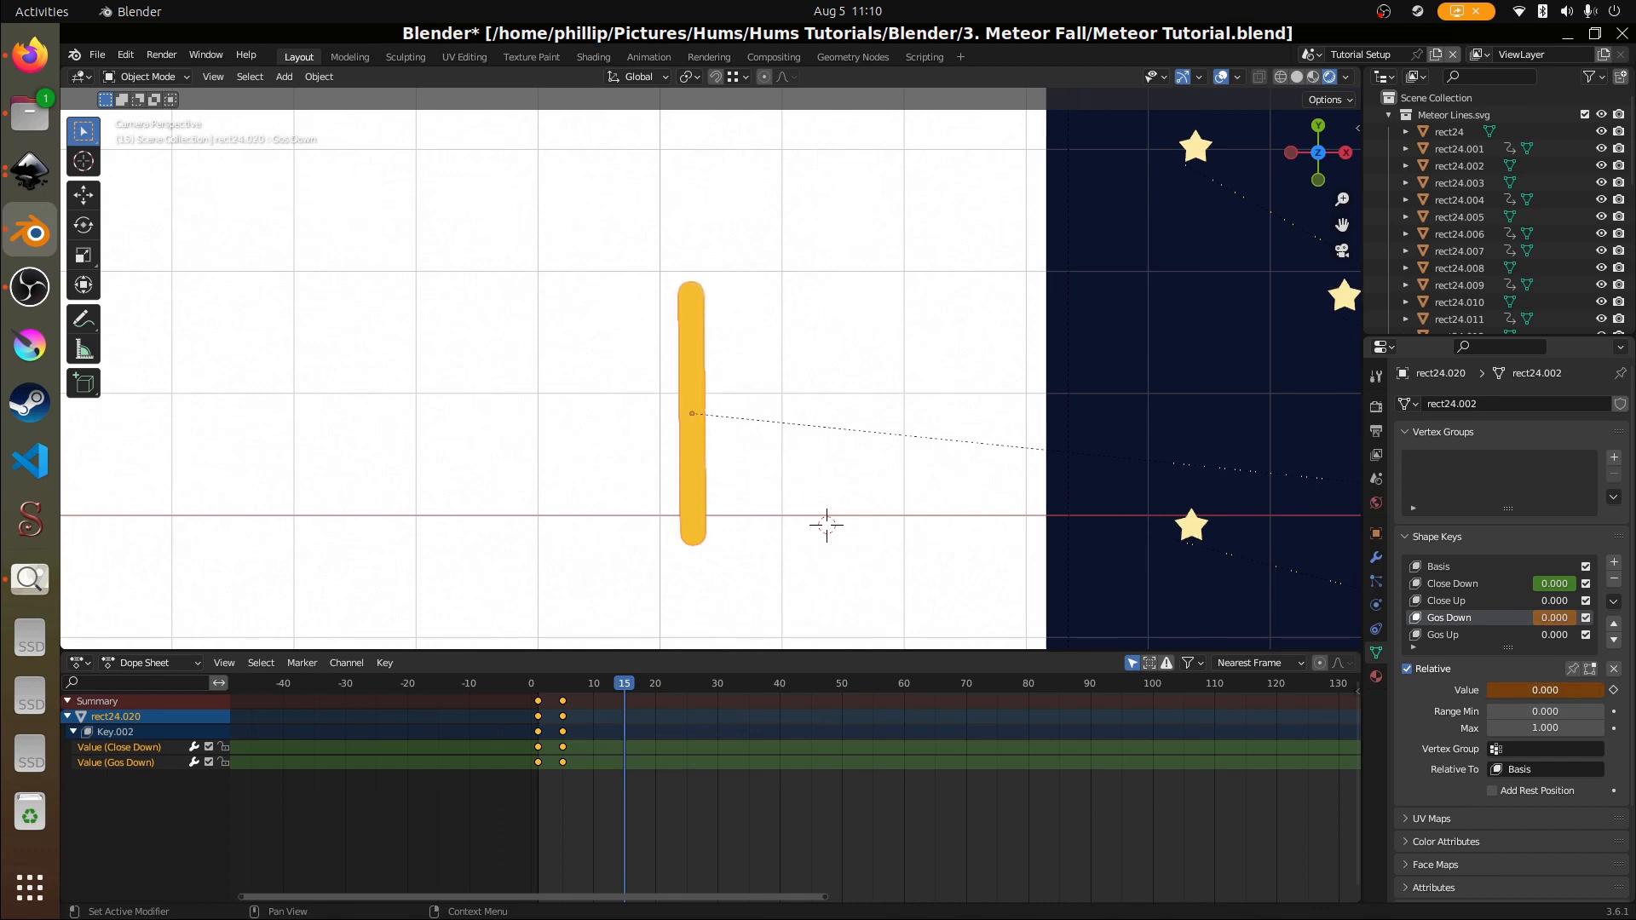
right_click(1501, 692)
left_click(1502, 690)
- Play the yellow bar's animation from the start to review the opening motion, and return to frame 15
left_click(529, 782)
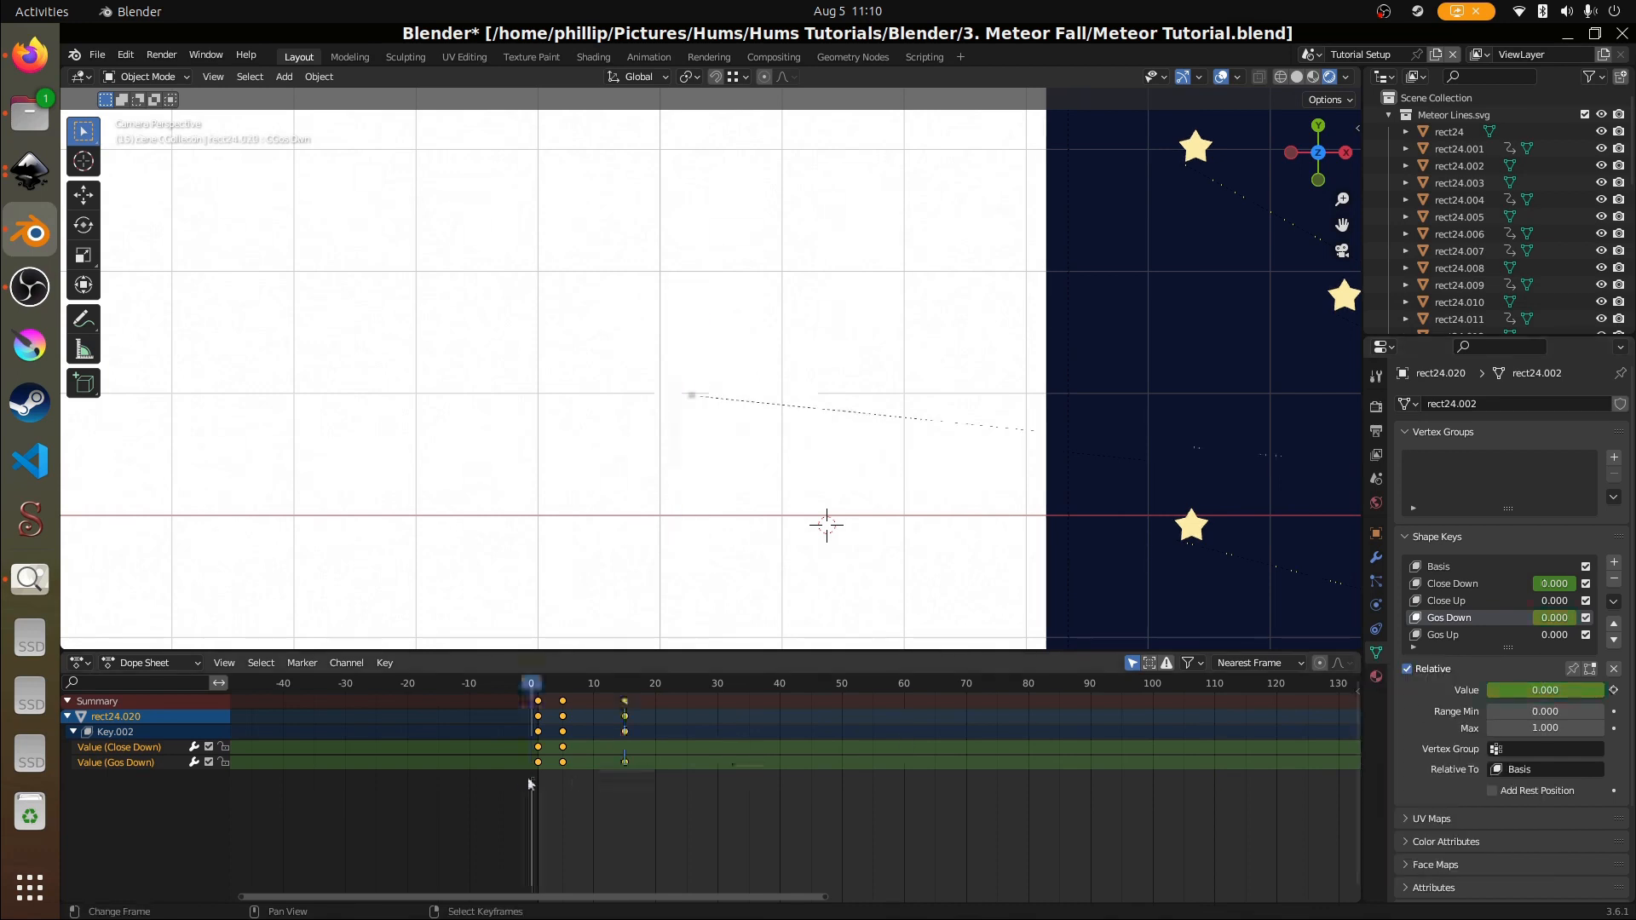
key("space")
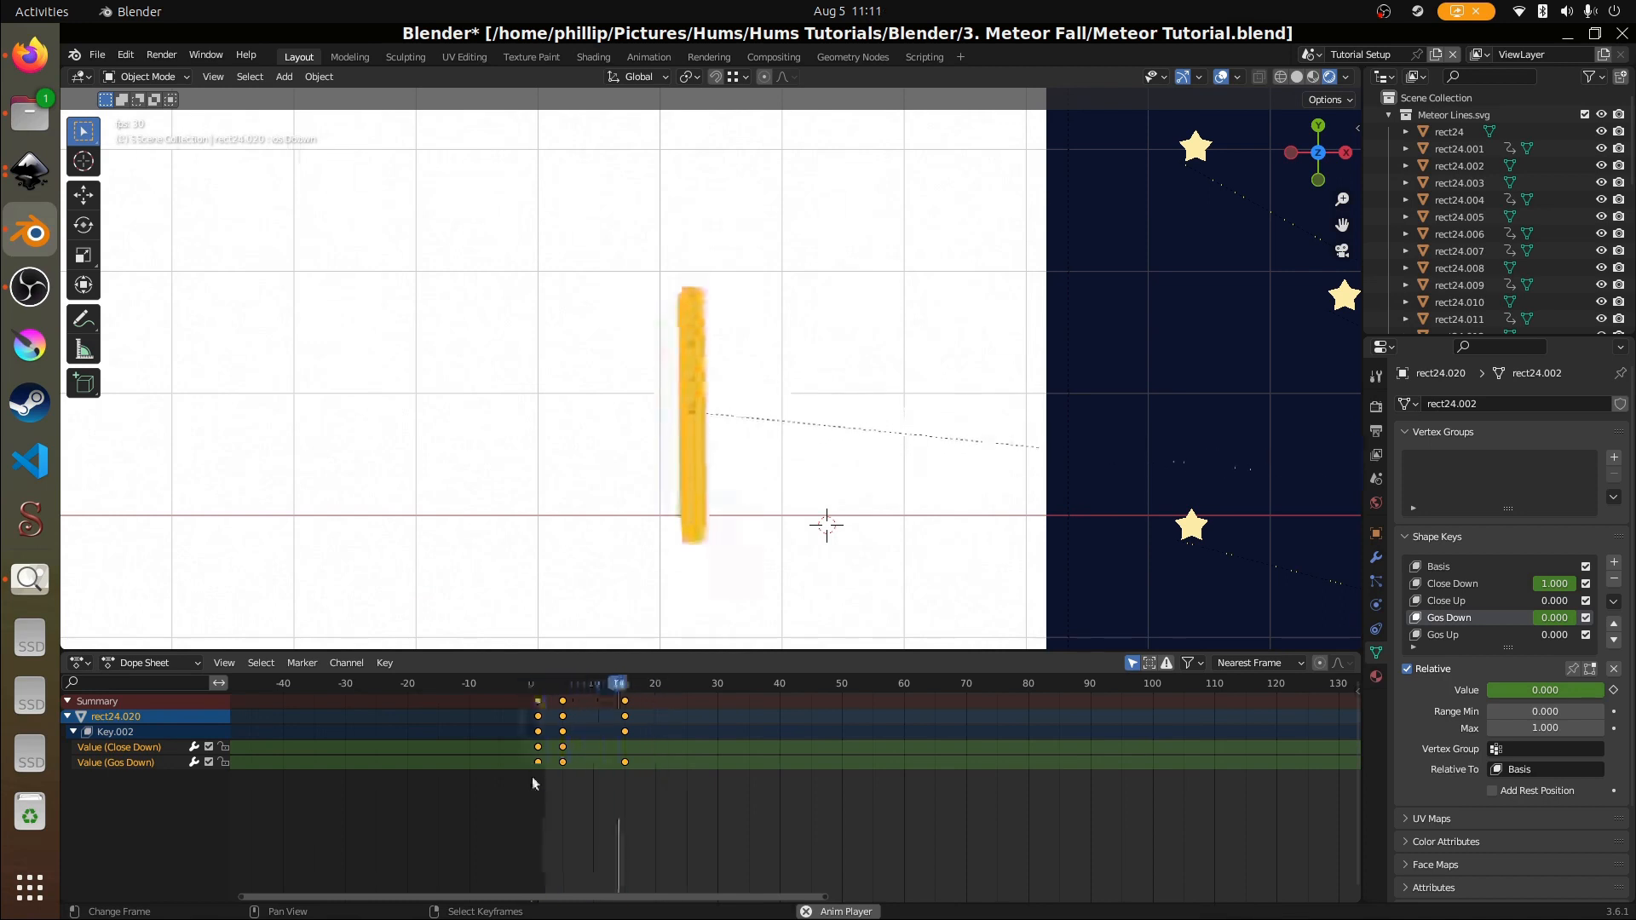
key("space")
left_click(625, 758)
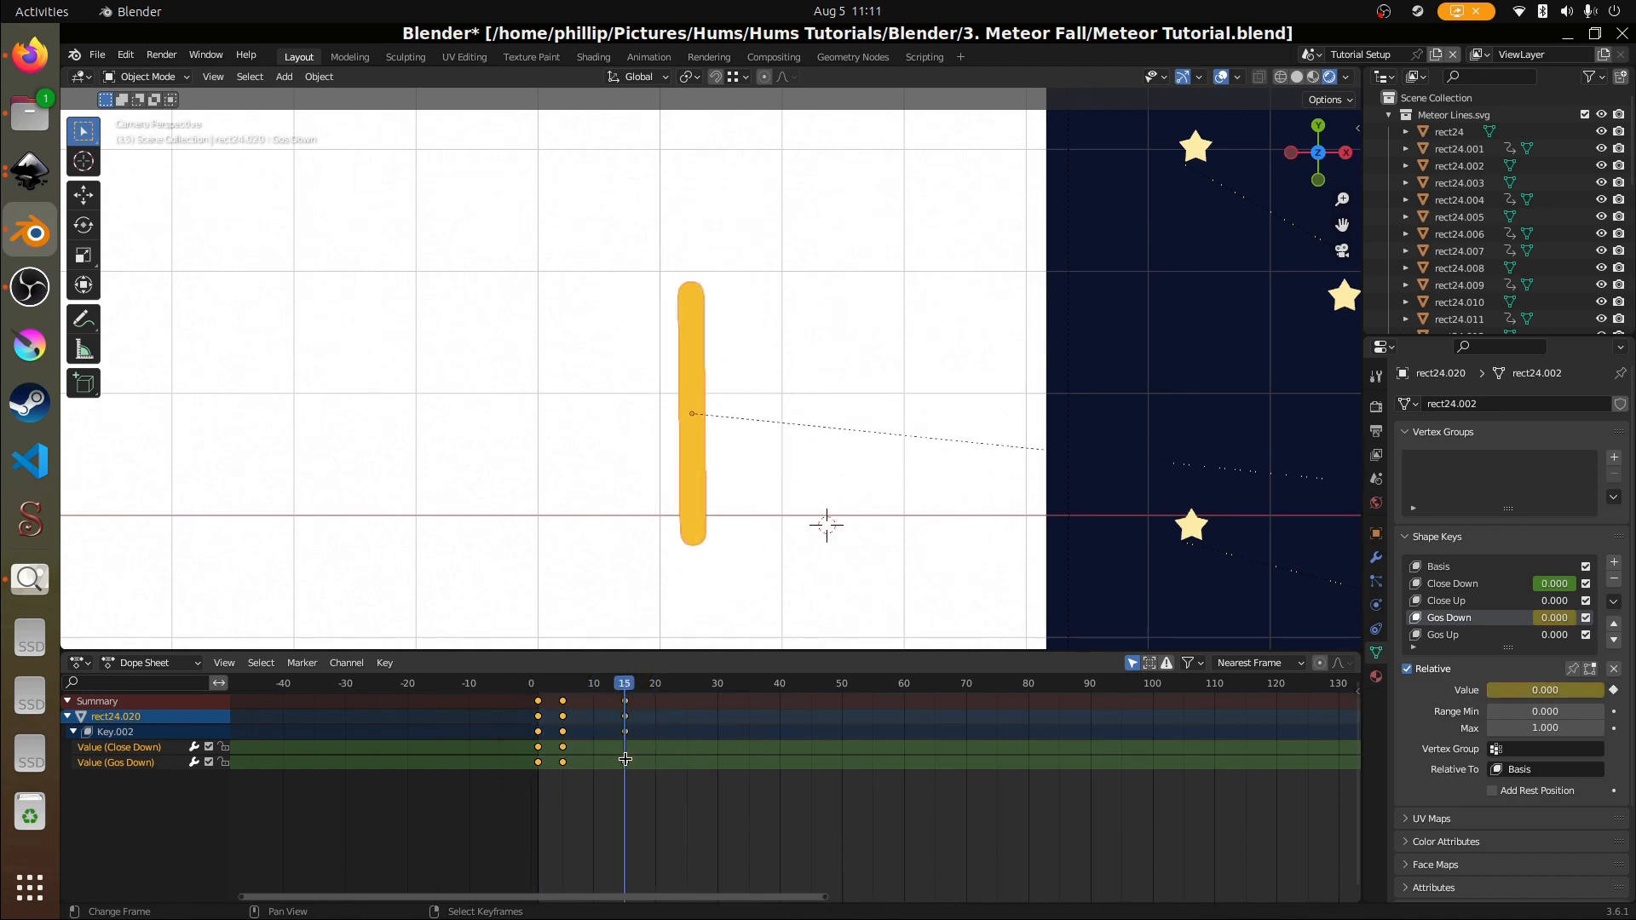
- Move to frame 25, make Gos Up the active shape key and keyframe it at 0.000
left_click_drag(625, 758, 688, 764)
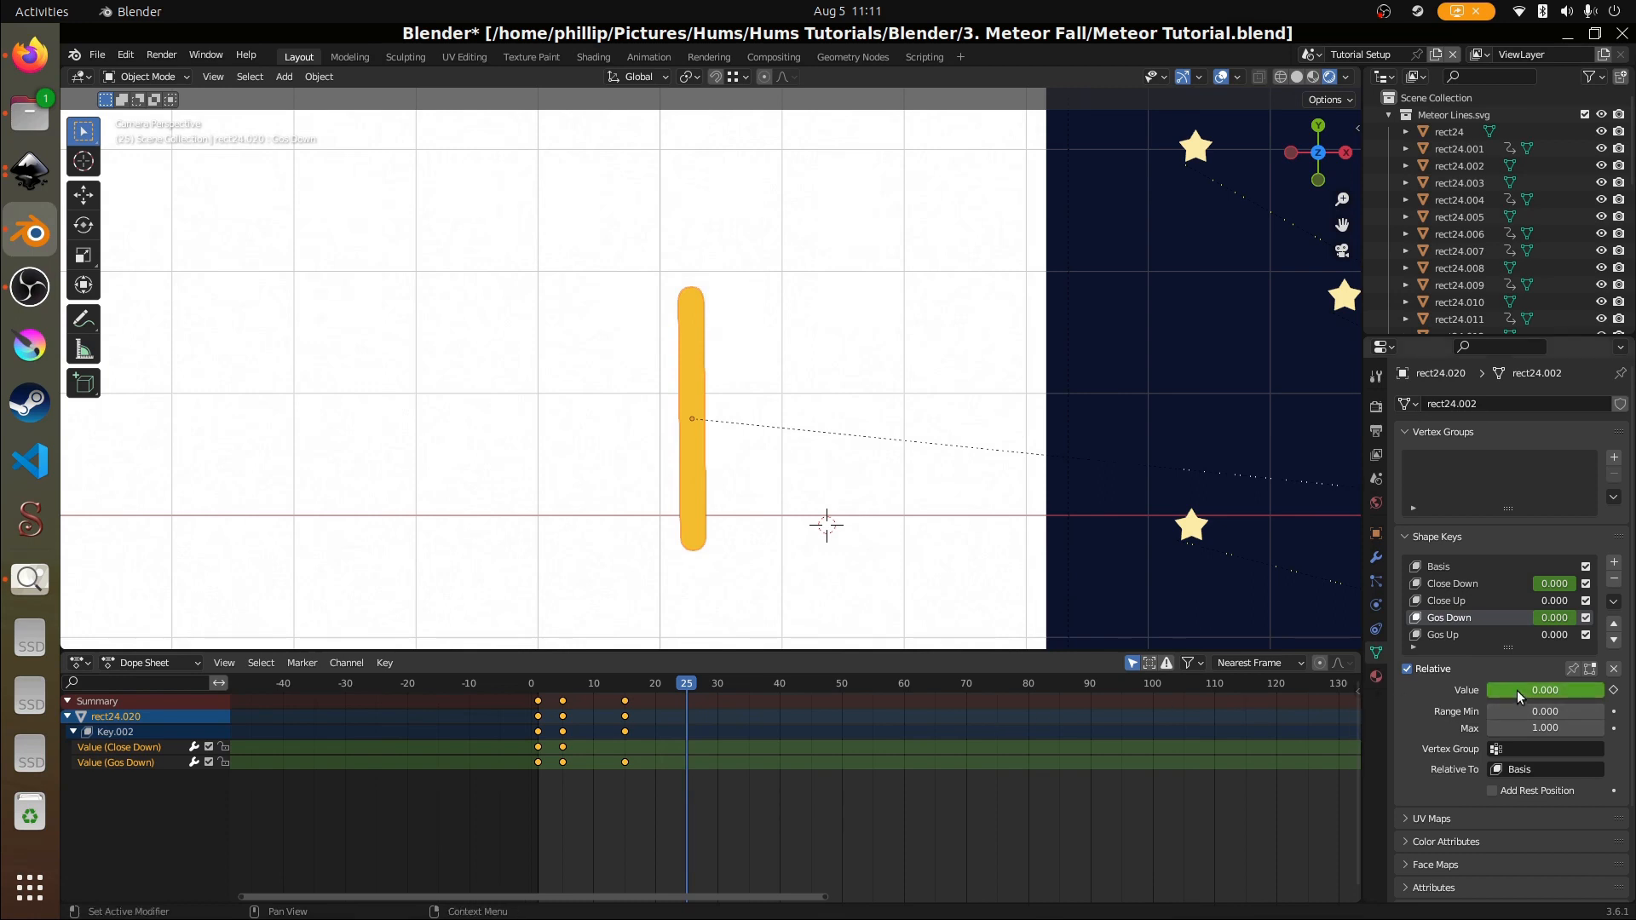
left_click_drag(1521, 691, 1525, 691)
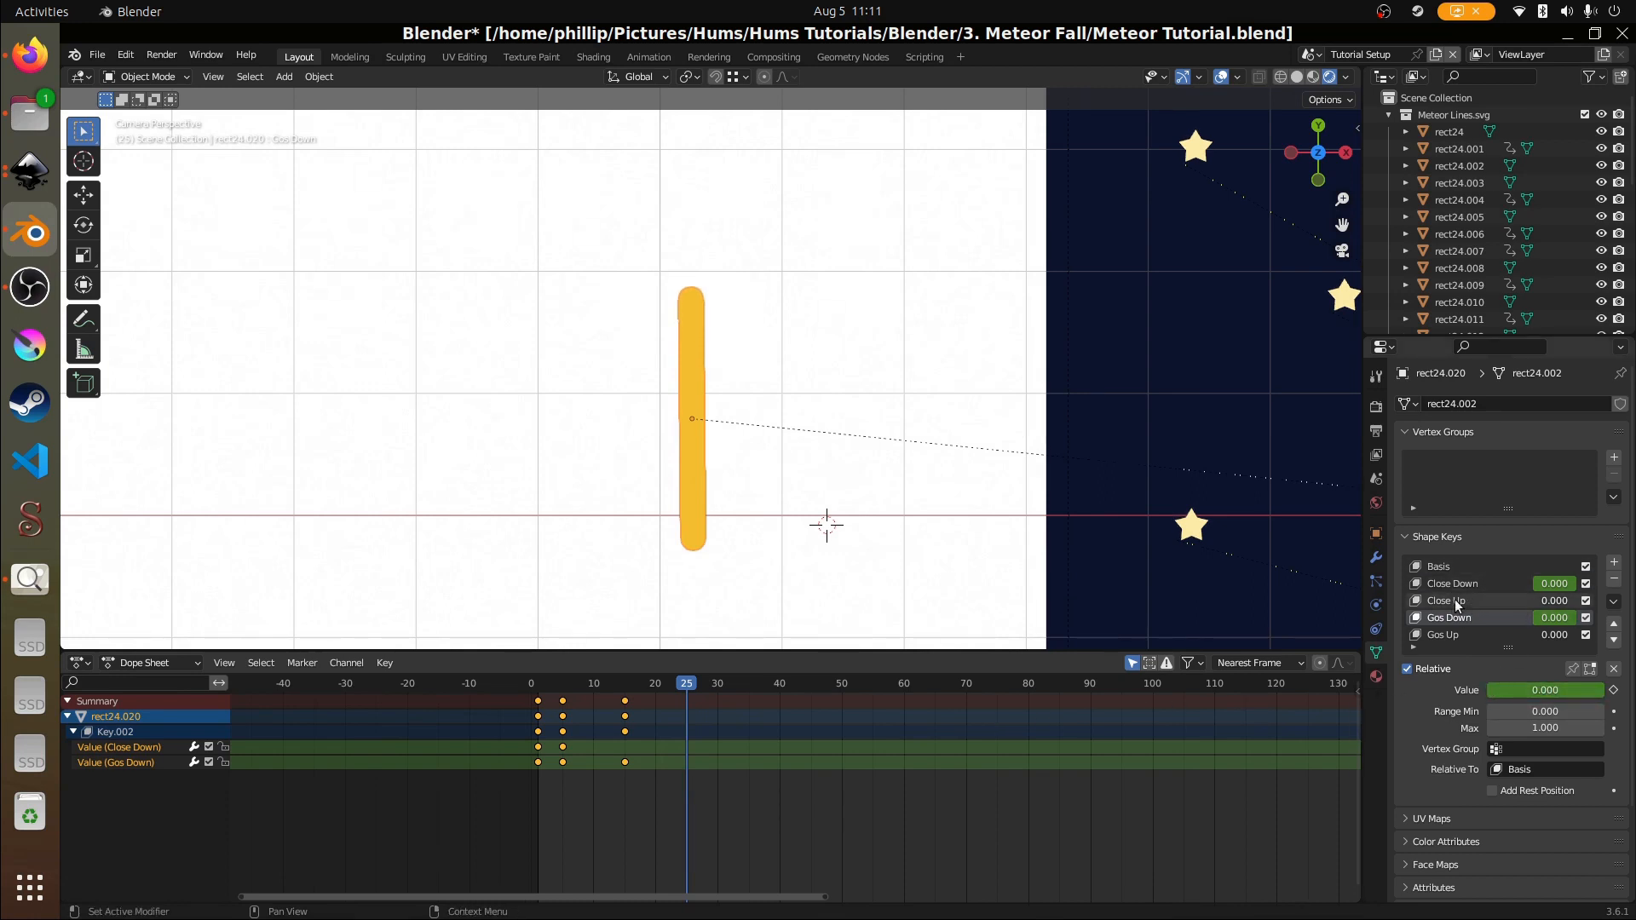
left_click(1476, 635)
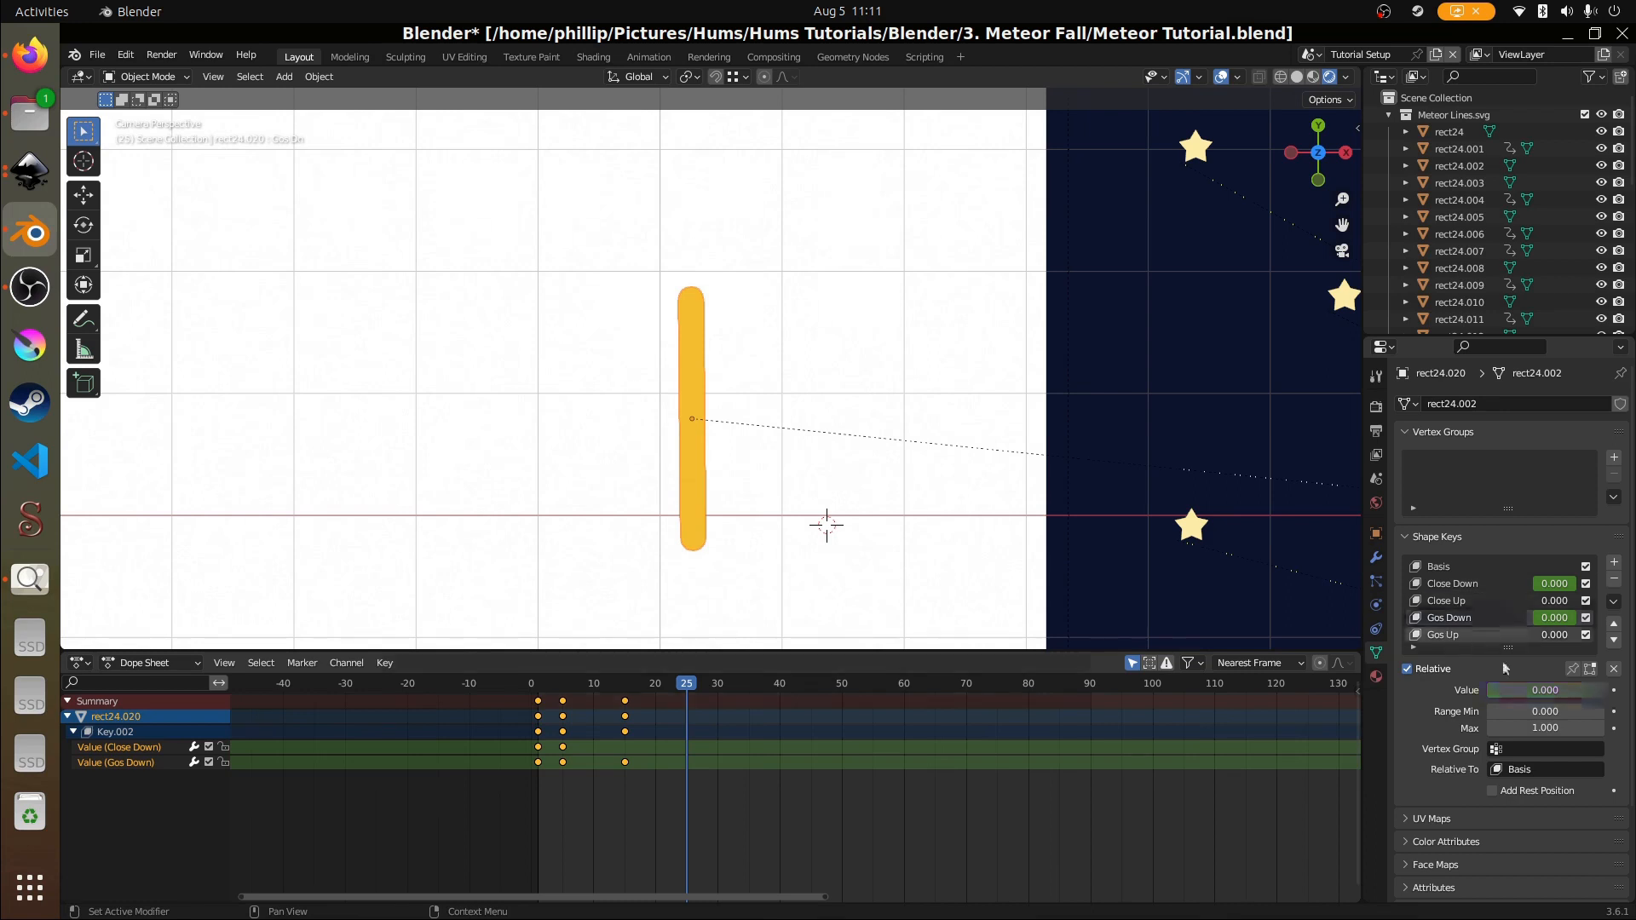
right_click(1520, 683)
left_click(1520, 684)
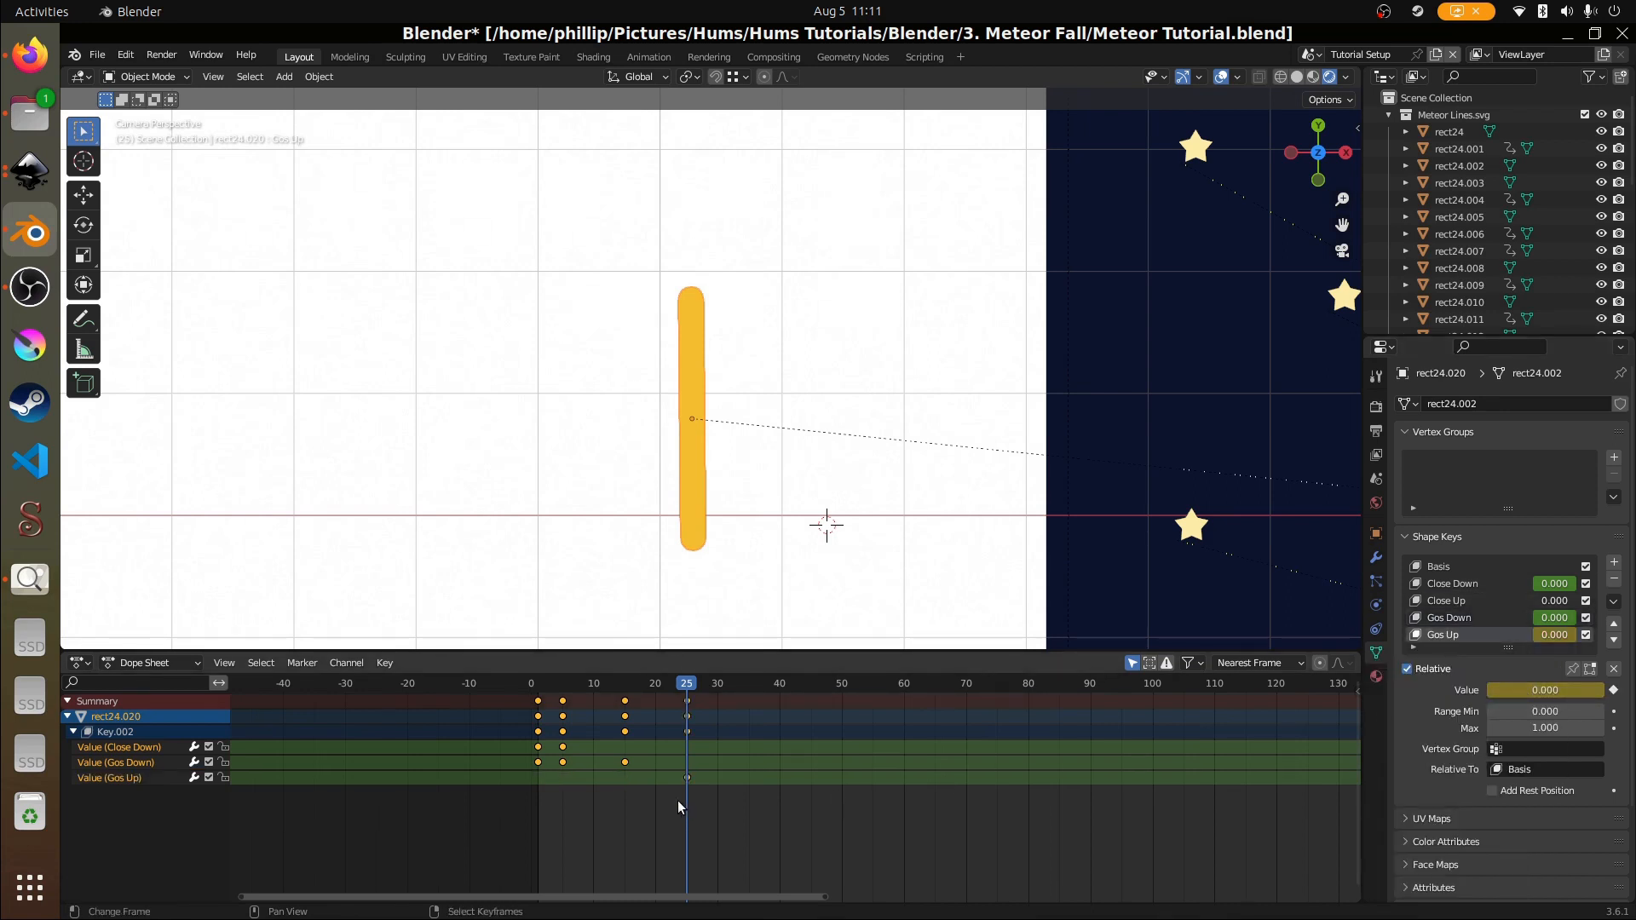
- Go back to frame 15 and insert a keyframe for the Gos Up shape key at 0.000
left_click_drag(680, 800, 624, 814)
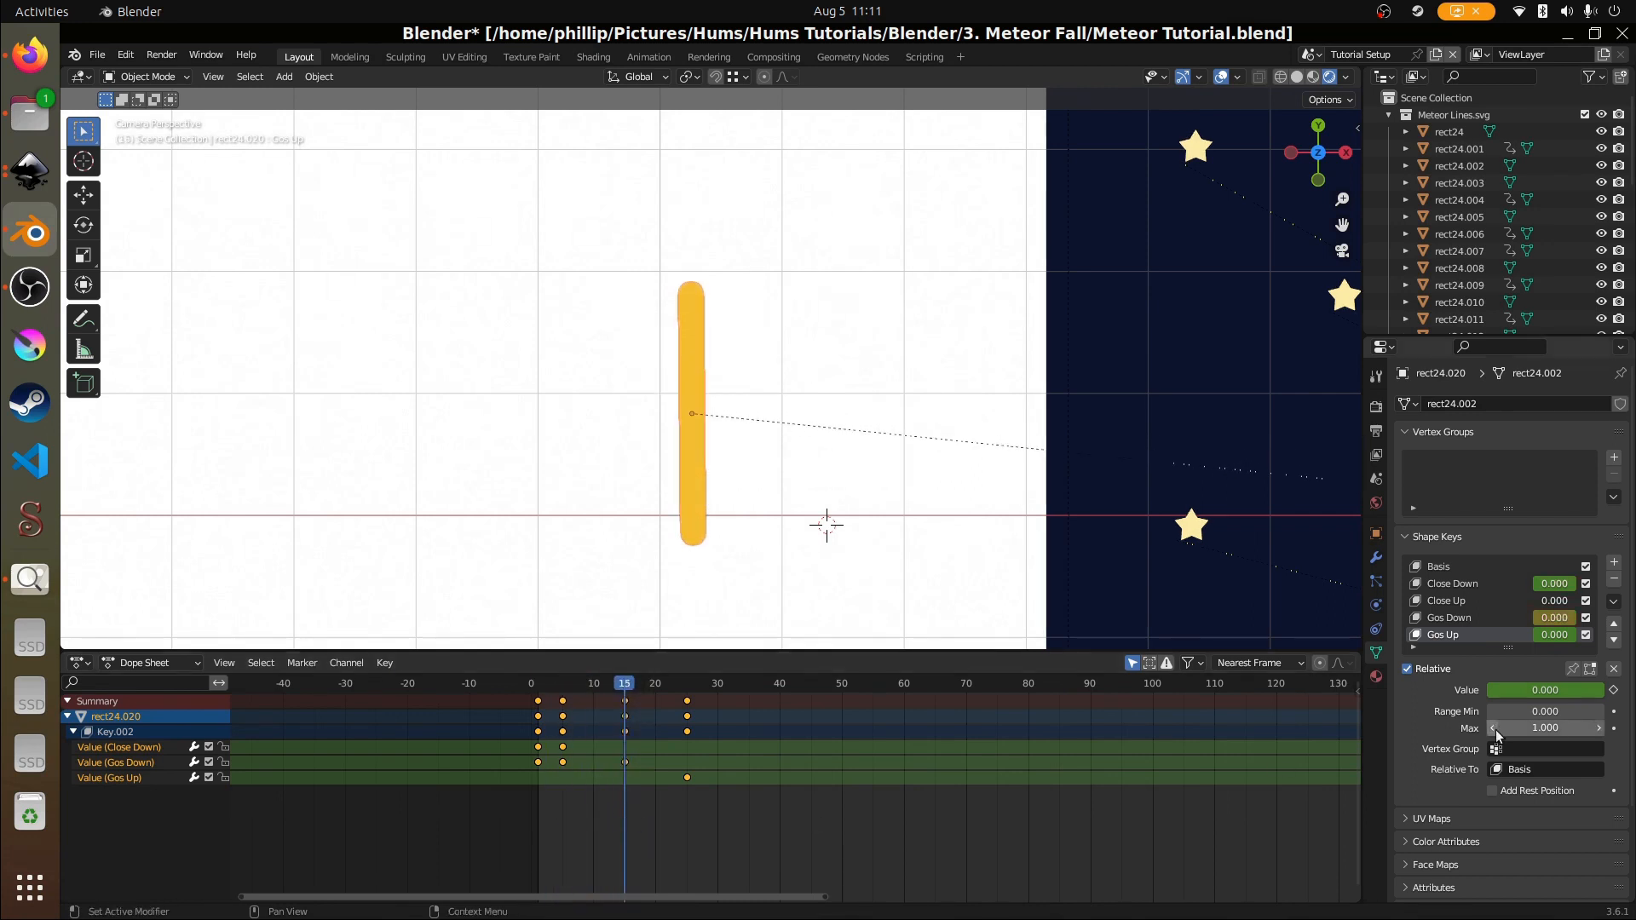
right_click(1538, 690)
left_click(1538, 692)
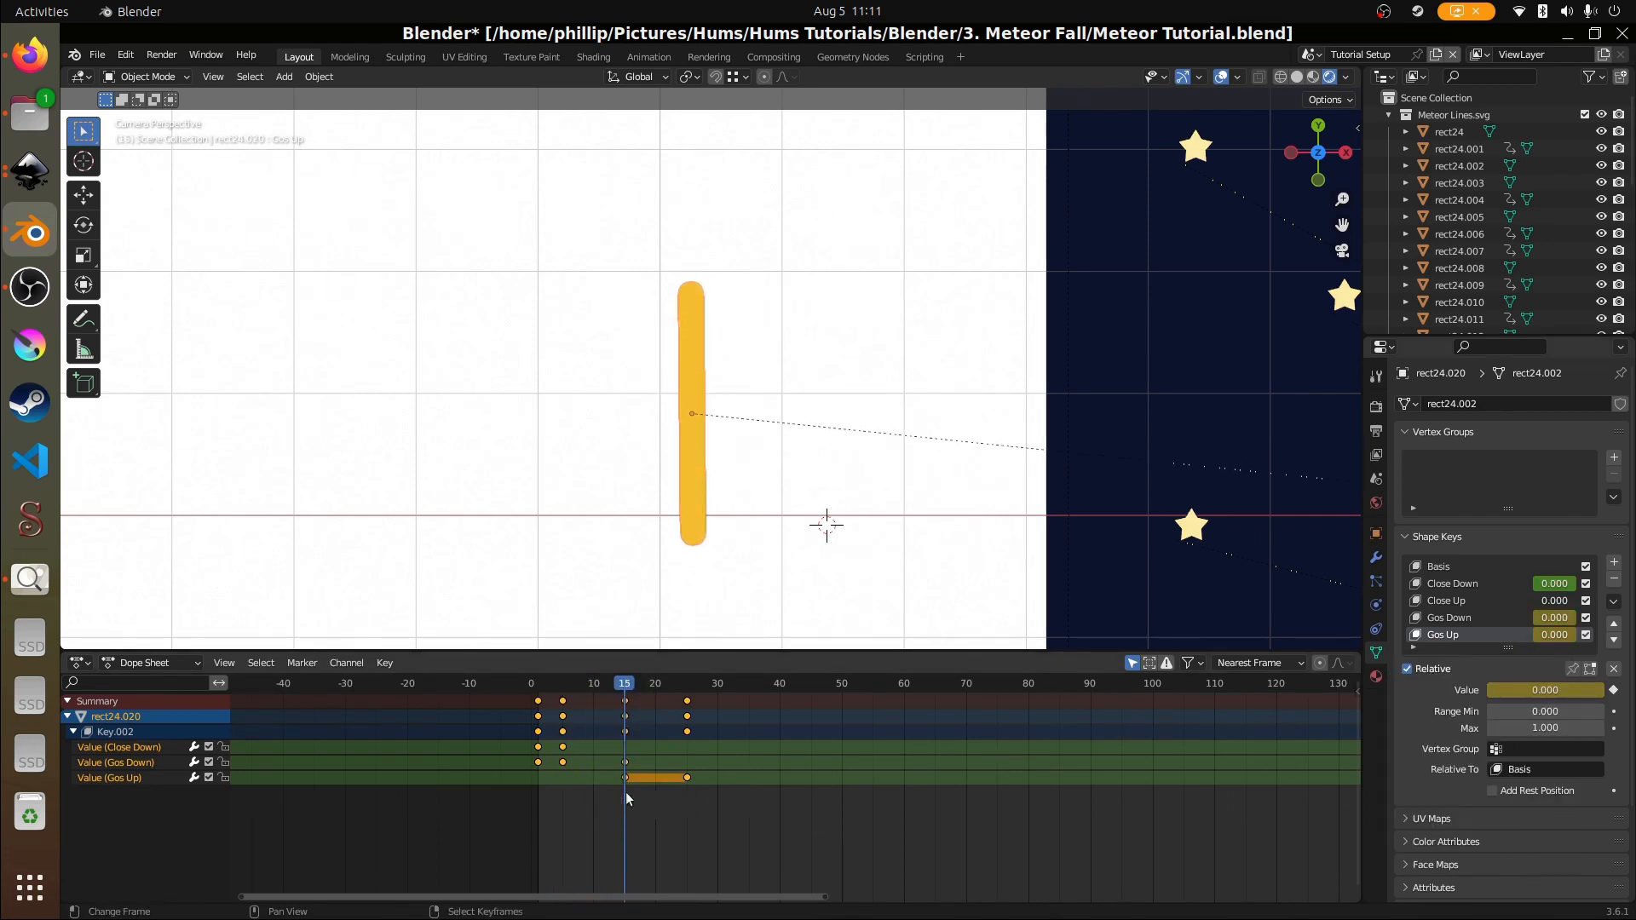
- Set the Gos Up keyframe on frame 25 to 1.000, and scrub from about frame 15 to 25 to check the bar
left_click_drag(627, 798, 690, 799)
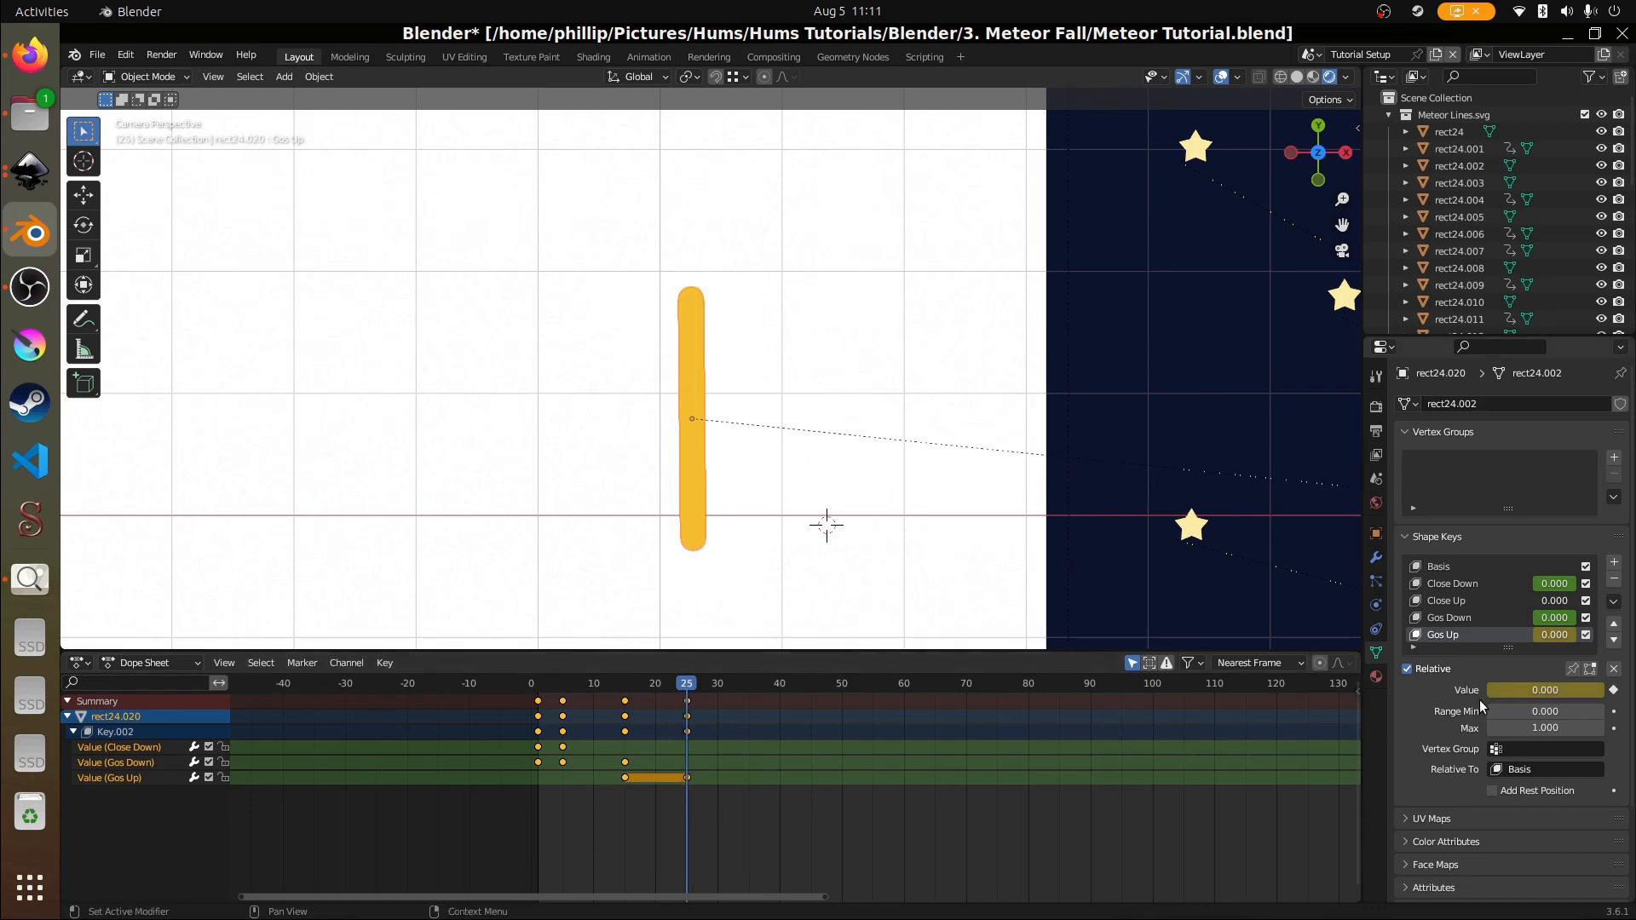
left_click_drag(1491, 690, 1577, 690)
right_click(1578, 692)
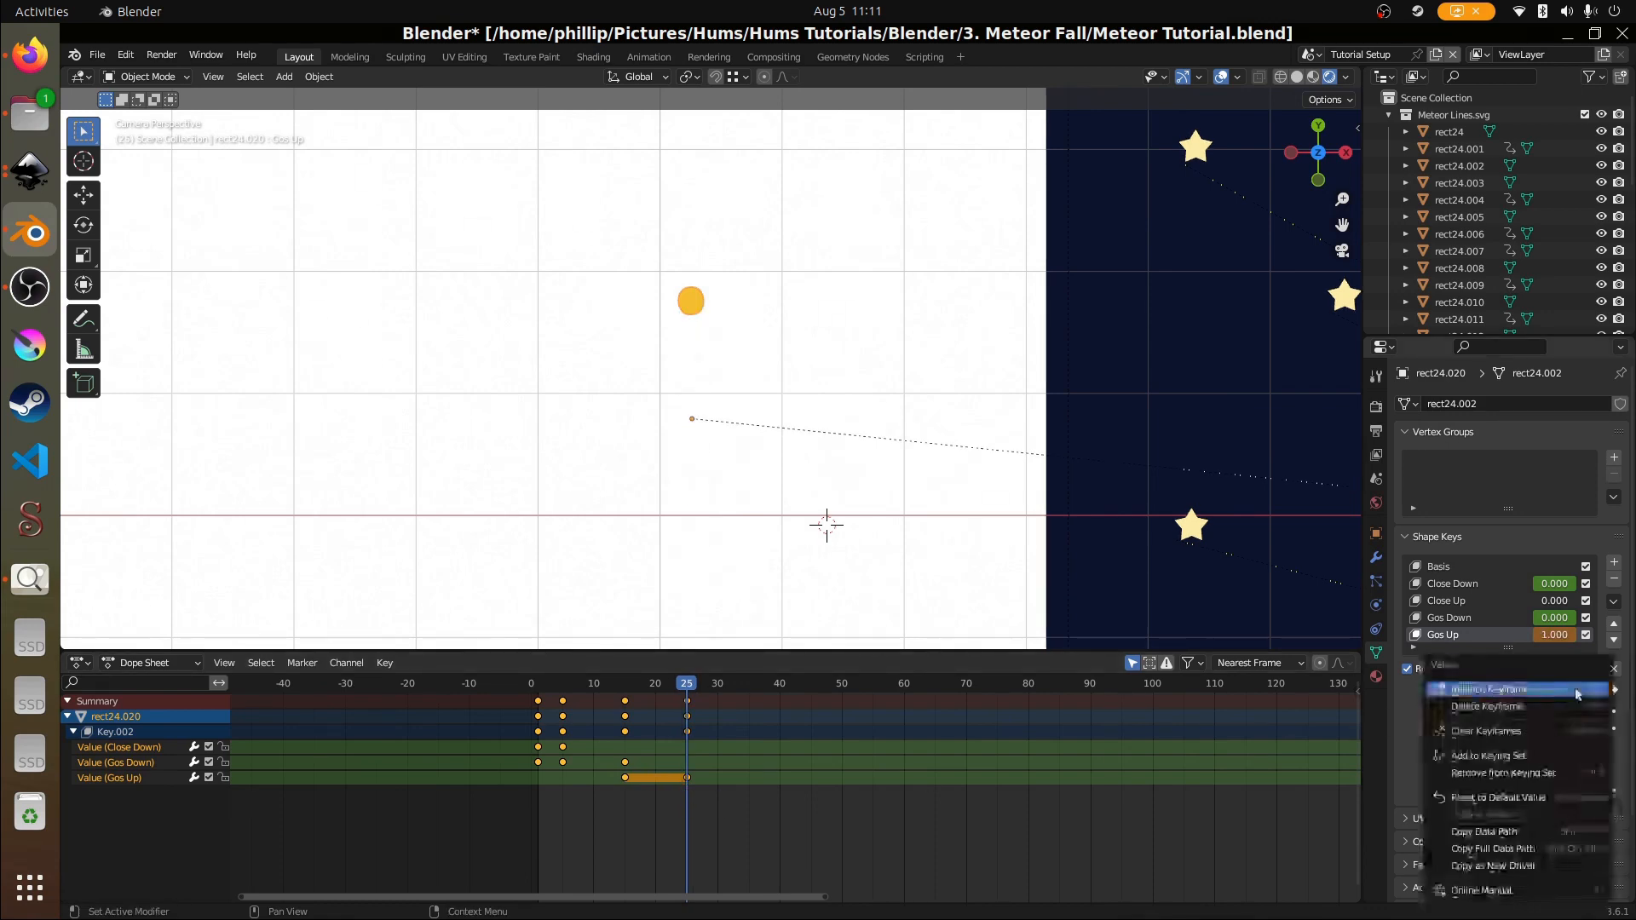
left_click(1578, 690)
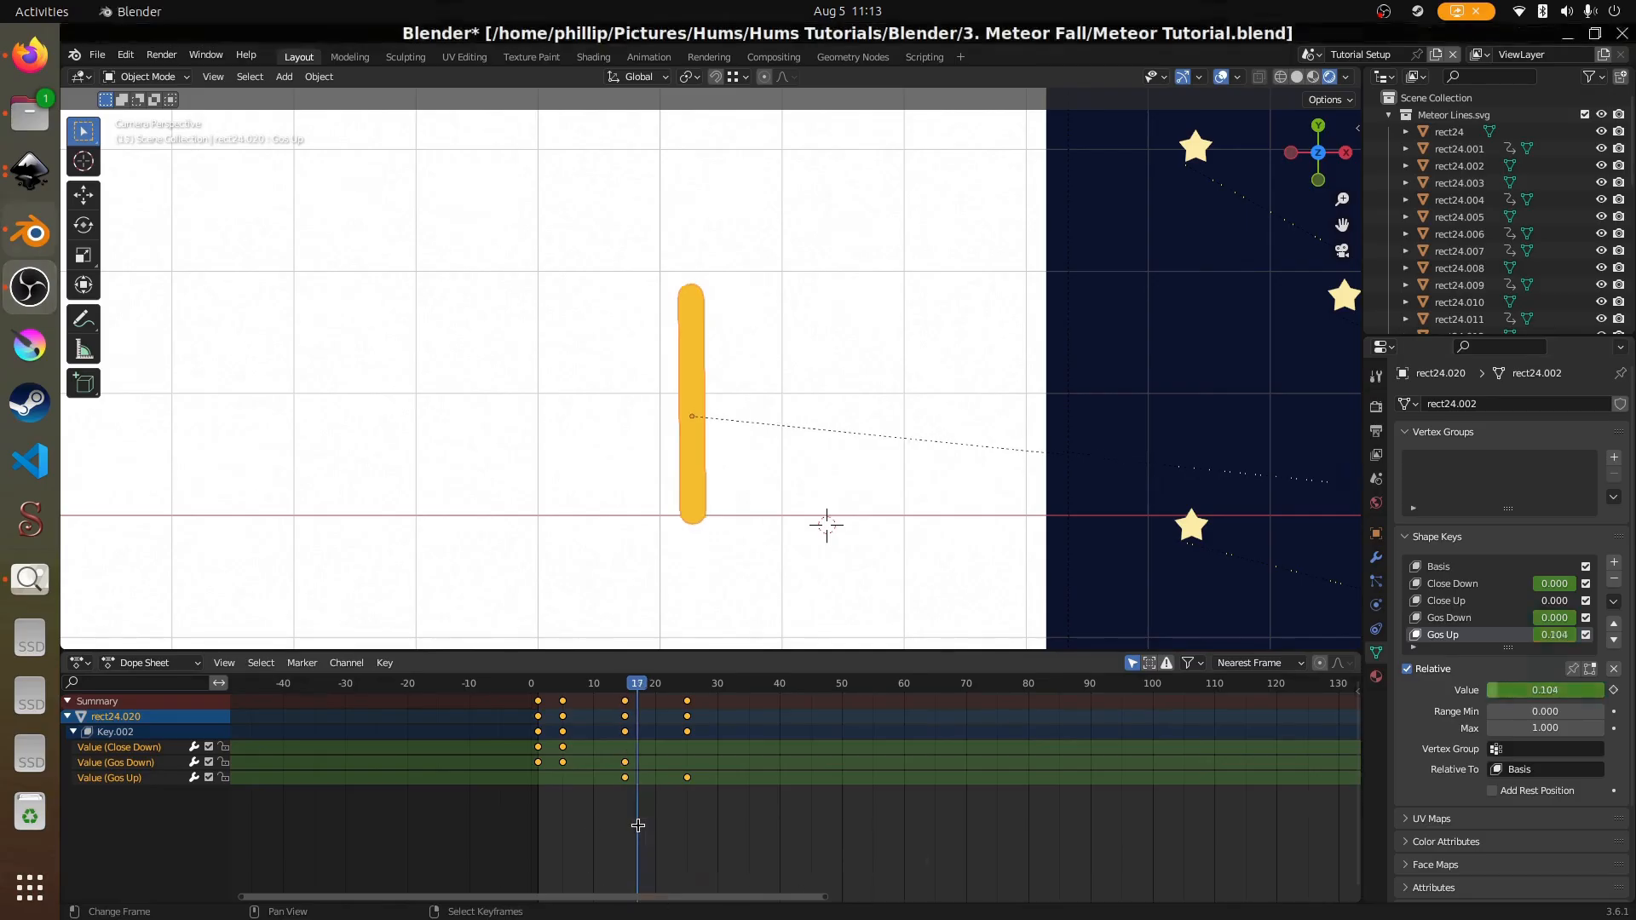
left_click_drag(620, 833, 689, 830)
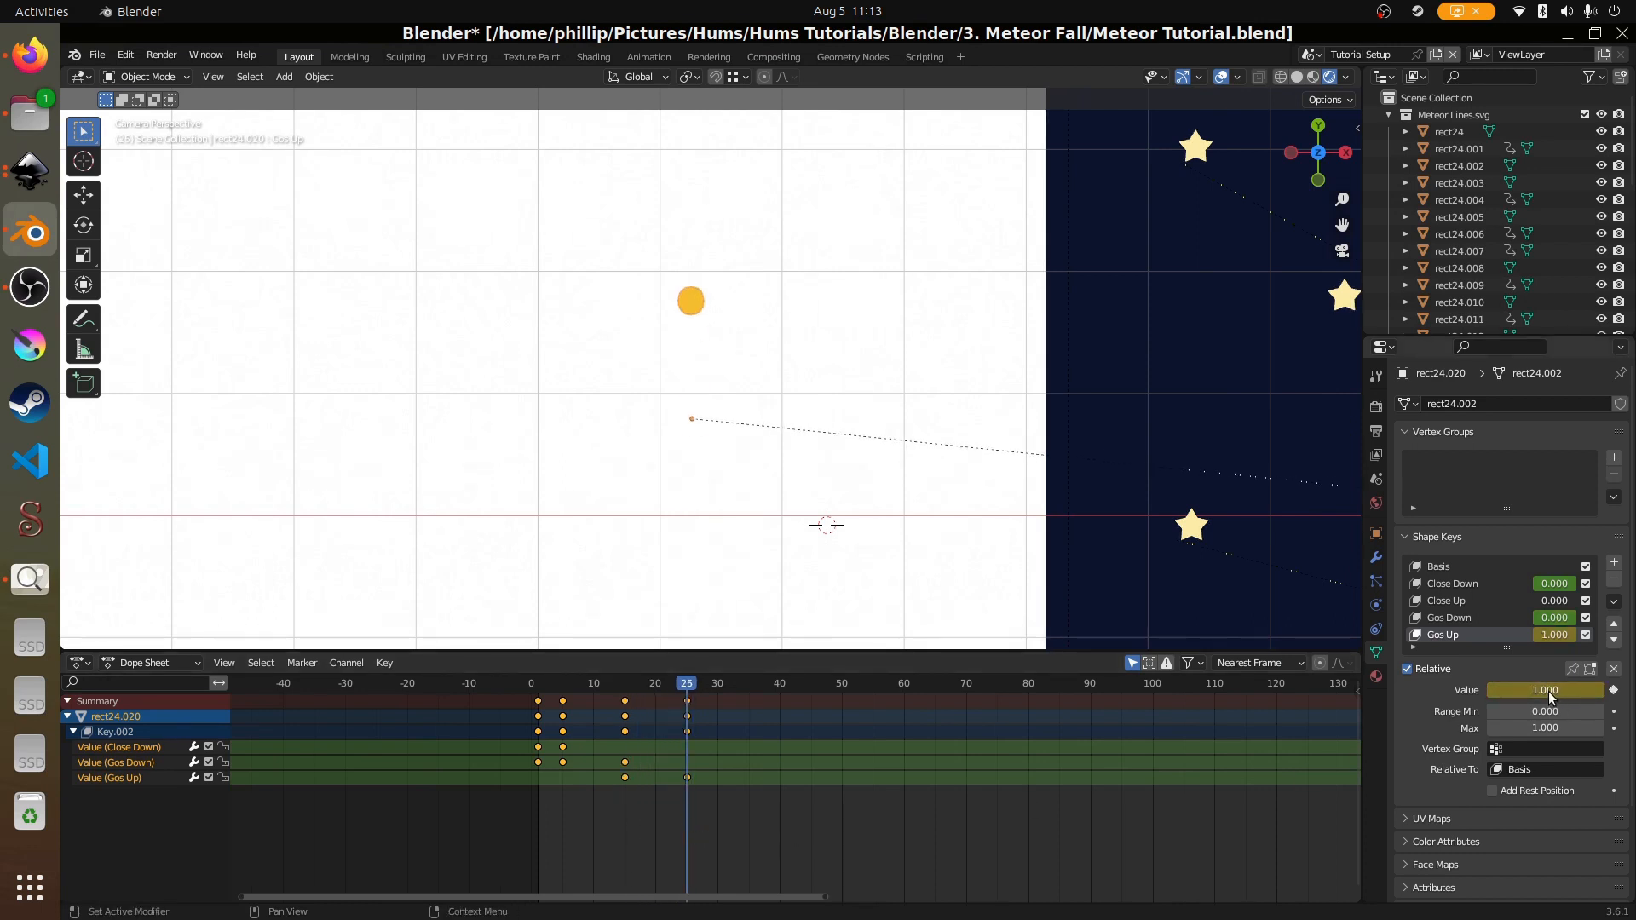
- Make Close Up the active shape key and keyframe it at 0.000 on frame 25
mouse_move(701, 806)
left_mouse_down()
mouse_move(628, 805)
mouse_move(686, 804)
left_mouse_up()
left_click(1487, 600)
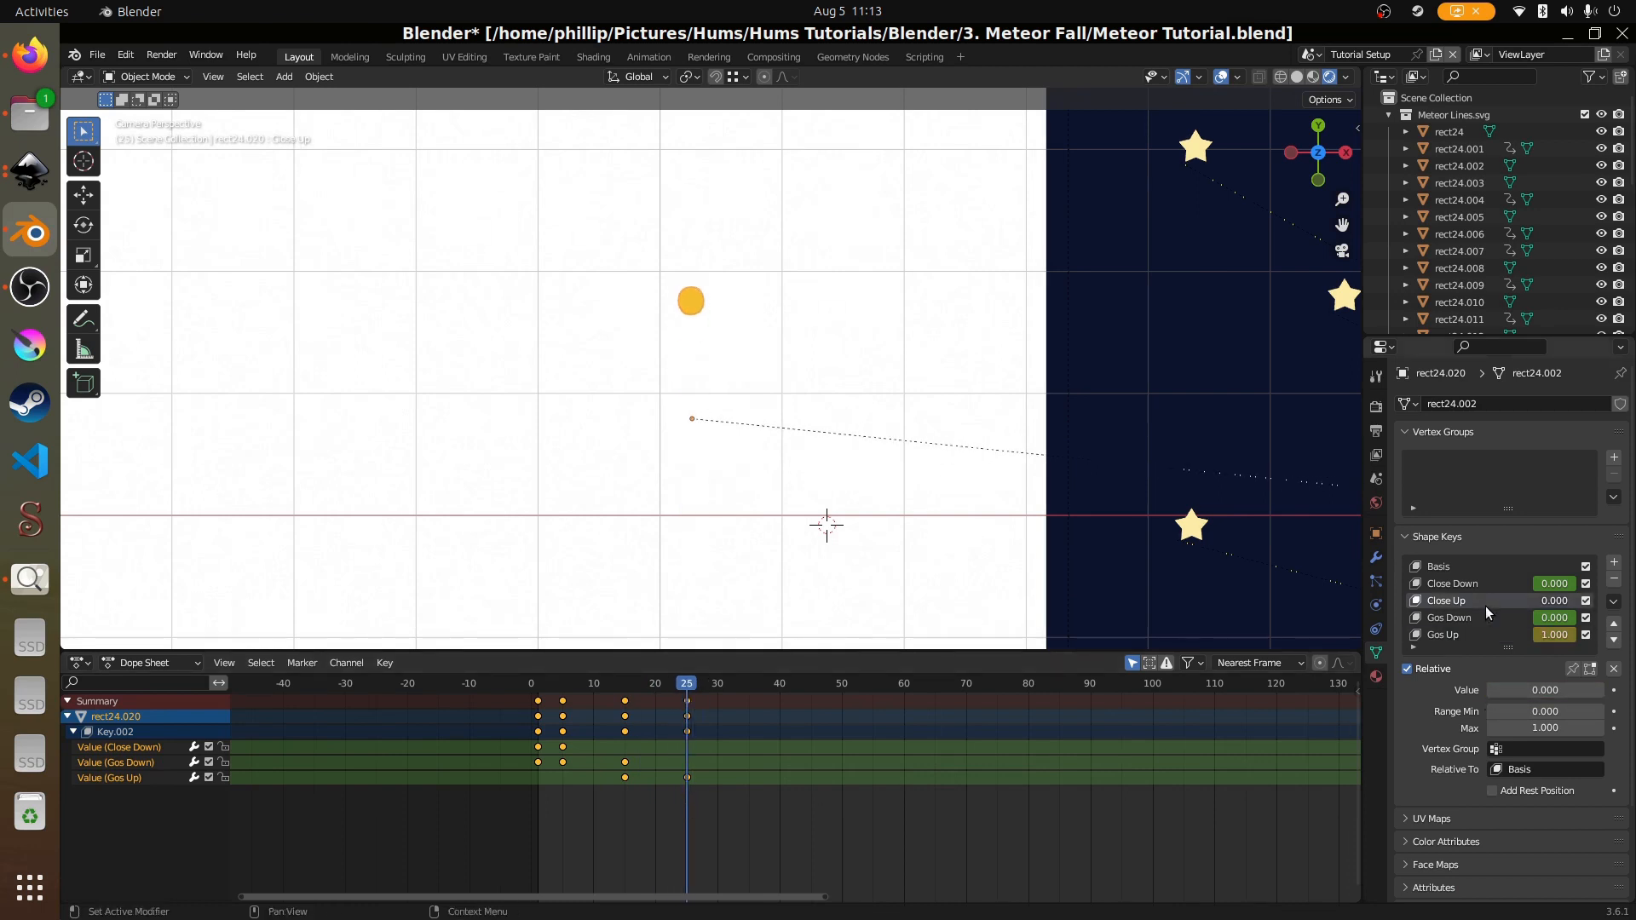
right_click(1498, 691)
left_click(1498, 691)
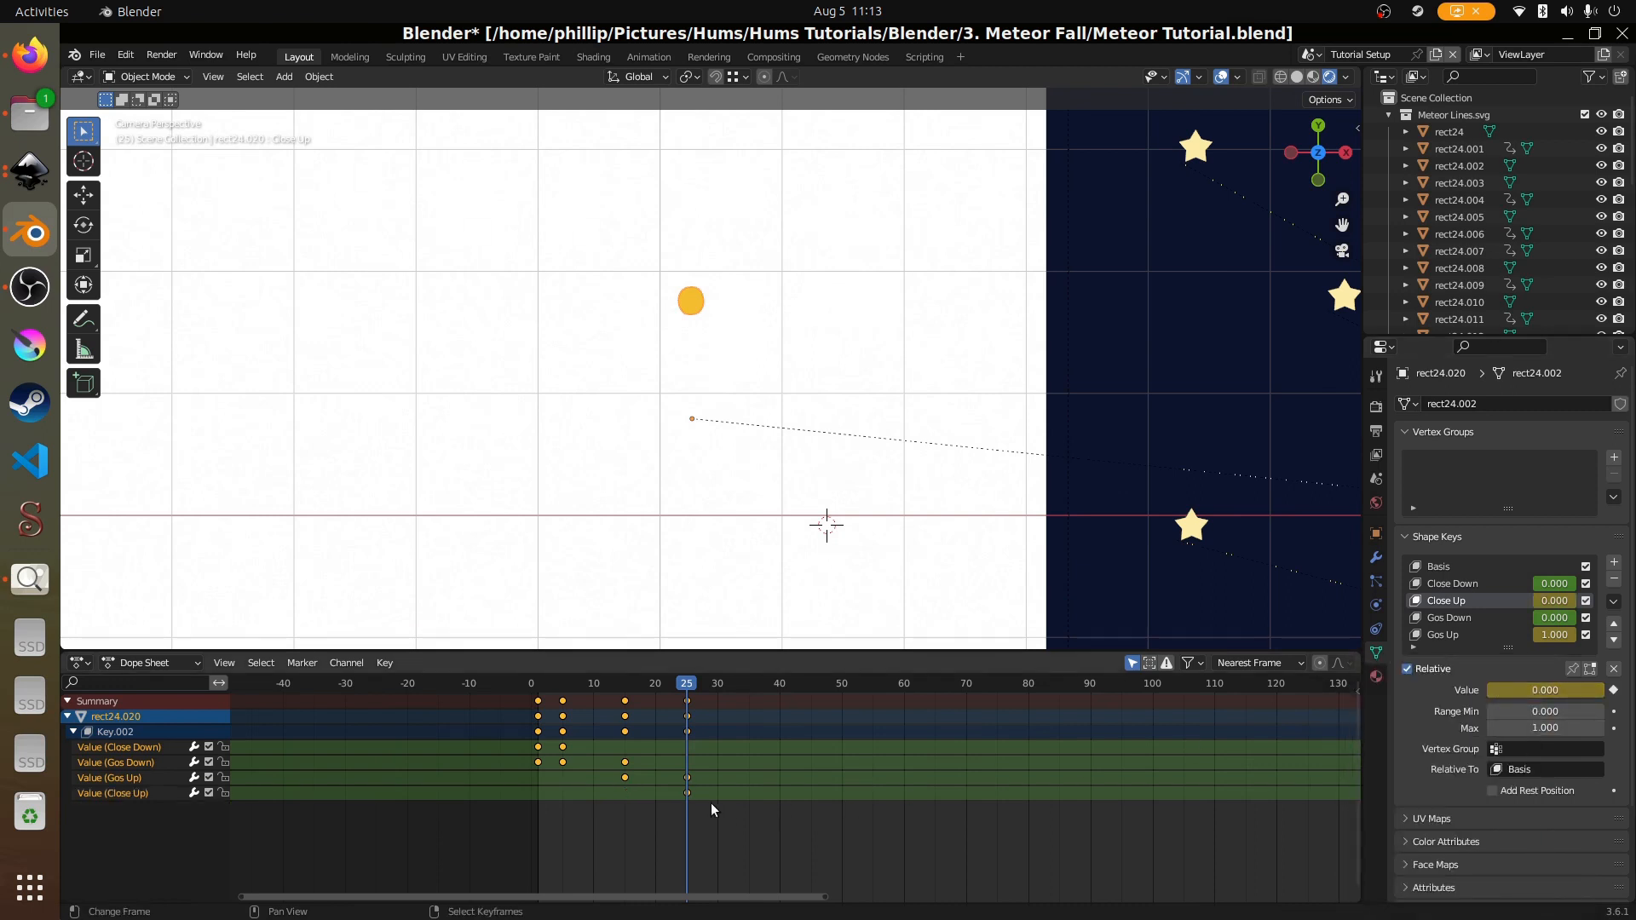
- Move to frame 30, set the Close Up shape key to 1.000 and keyframe it
left_click_drag(692, 796, 717, 799)
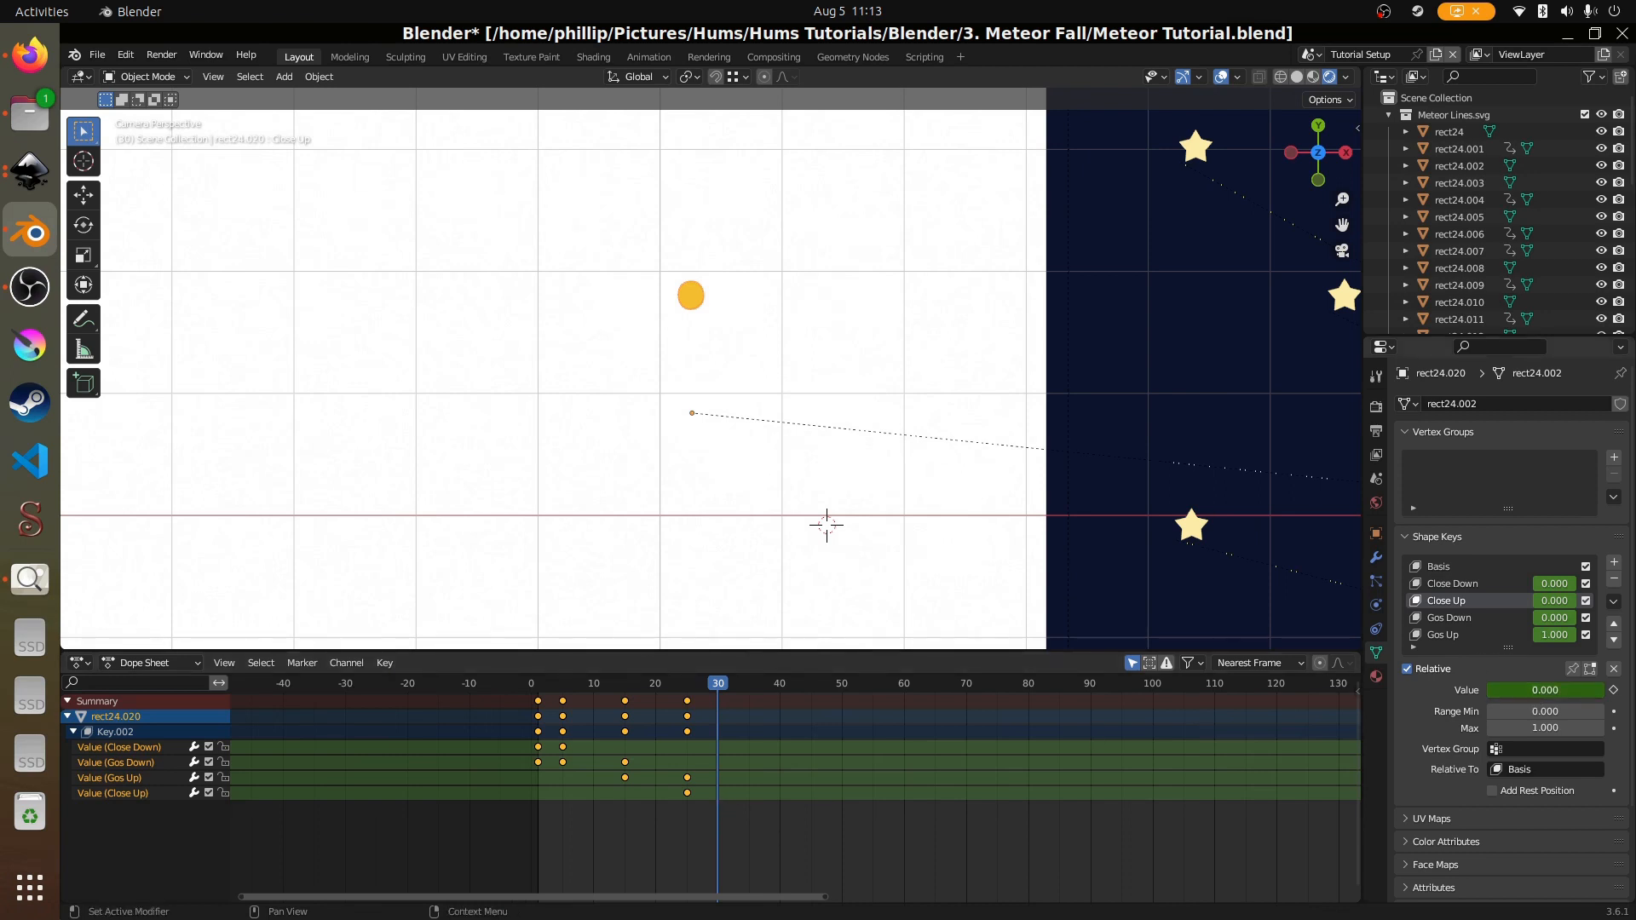
mouse_move(1544, 690)
left_mouse_down()
mouse_move(1589, 690)
mouse_move(1566, 689)
left_mouse_up()
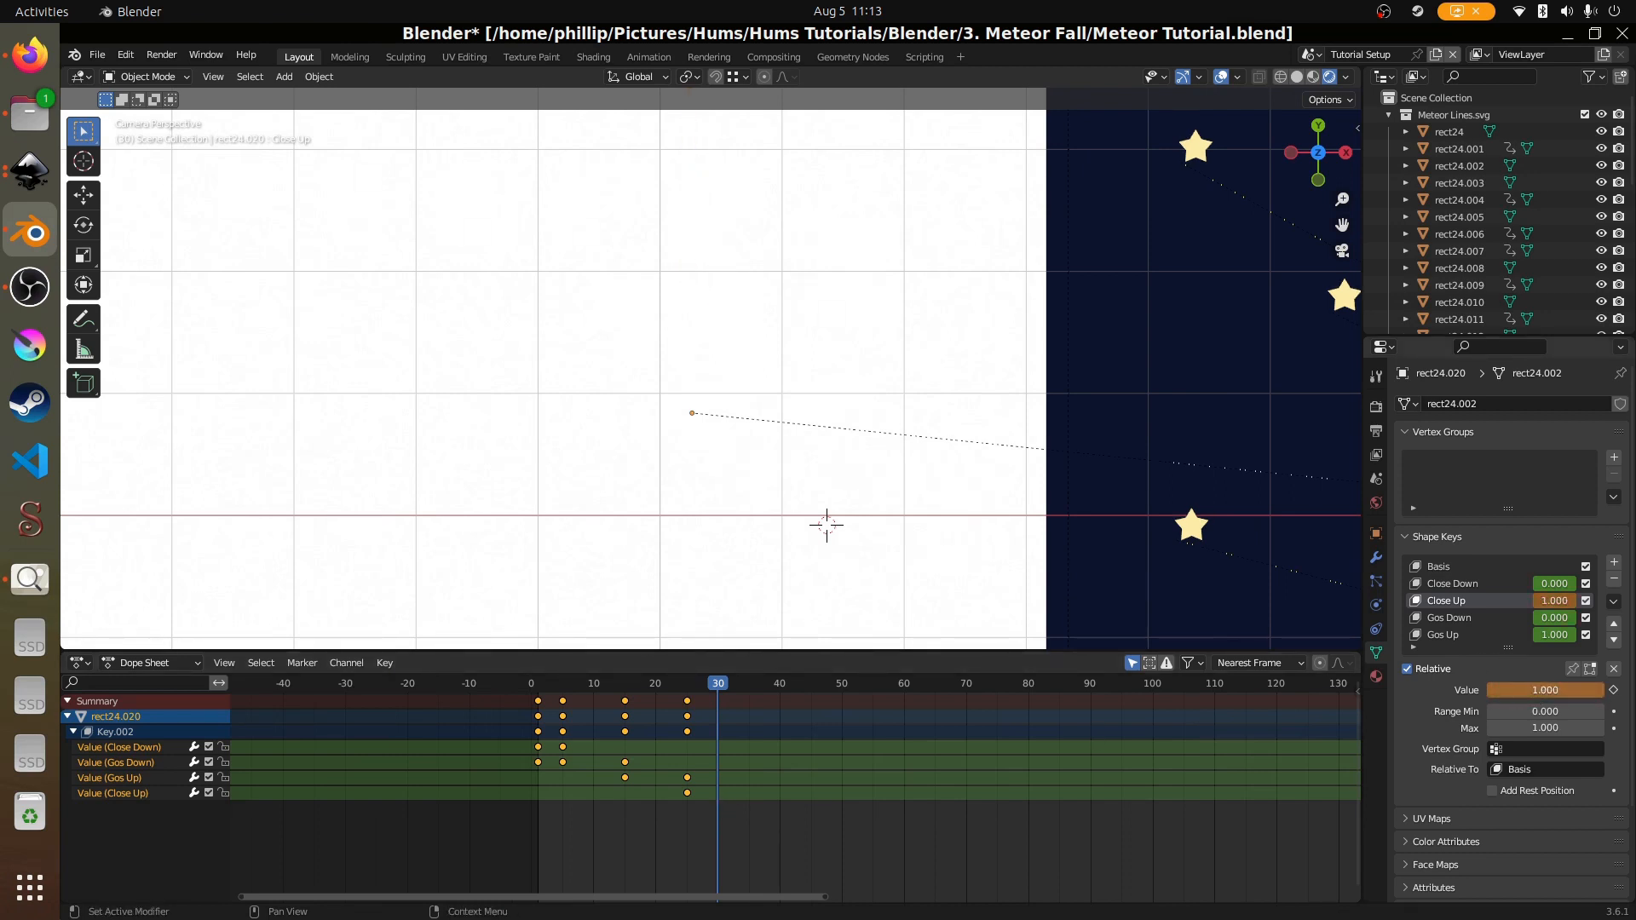
right_click(1566, 688)
left_click(1470, 692)
- Make Gos Up the active shape key, set its value to 0.000 and keyframe it on frame 30
left_click(1475, 633)
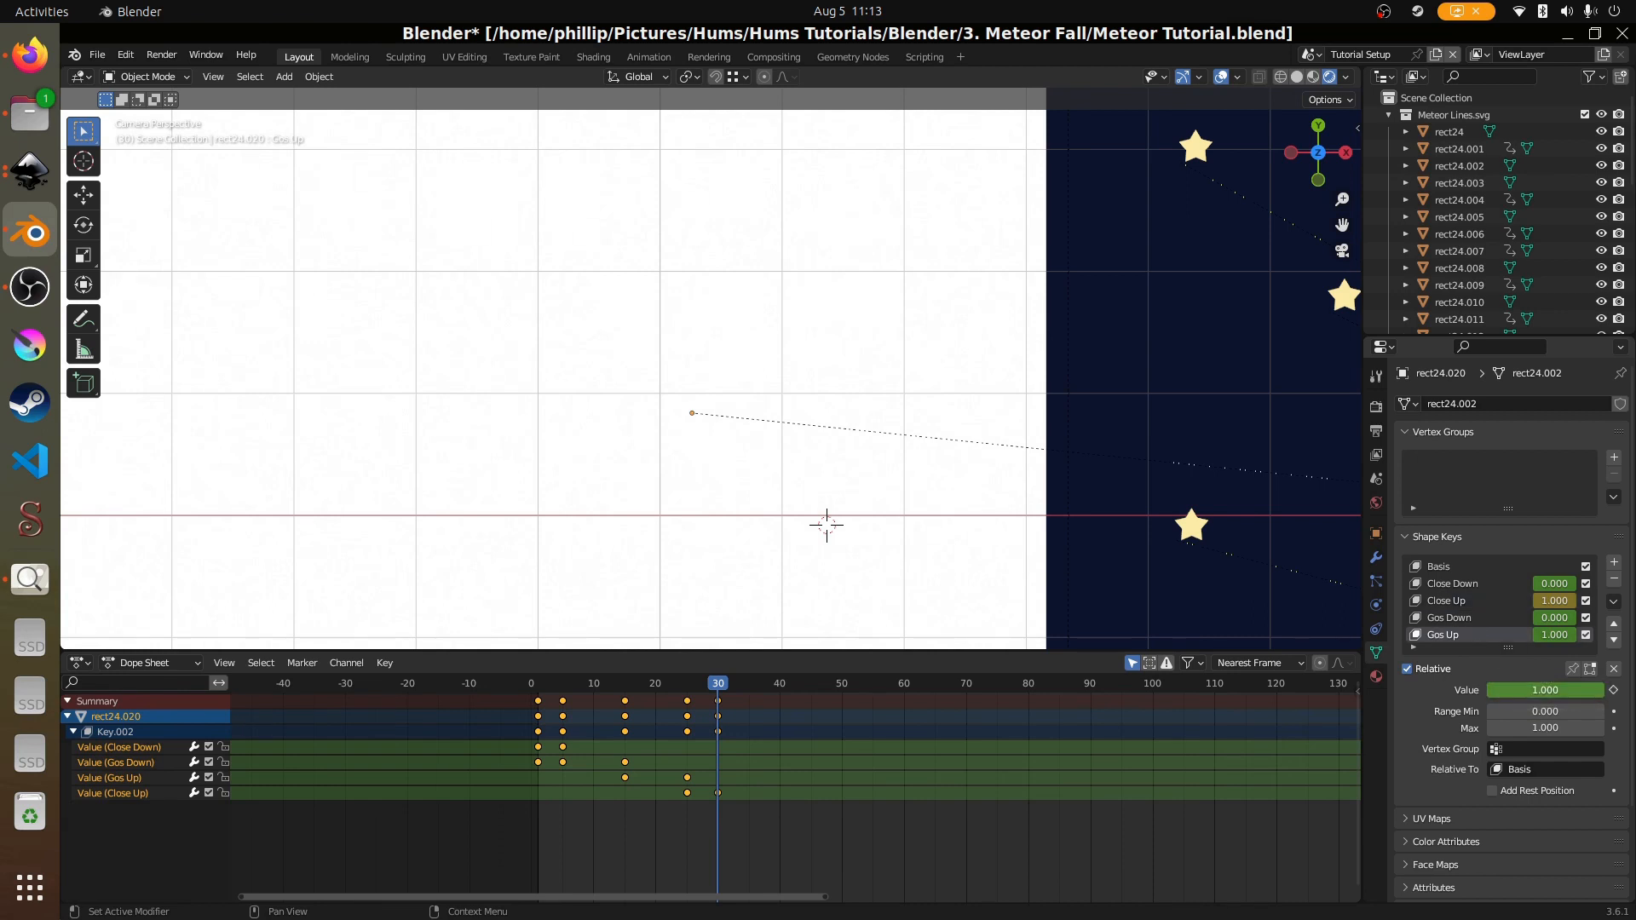
left_click_drag(1586, 690, 1487, 690)
right_click(1525, 693)
left_click(1526, 692)
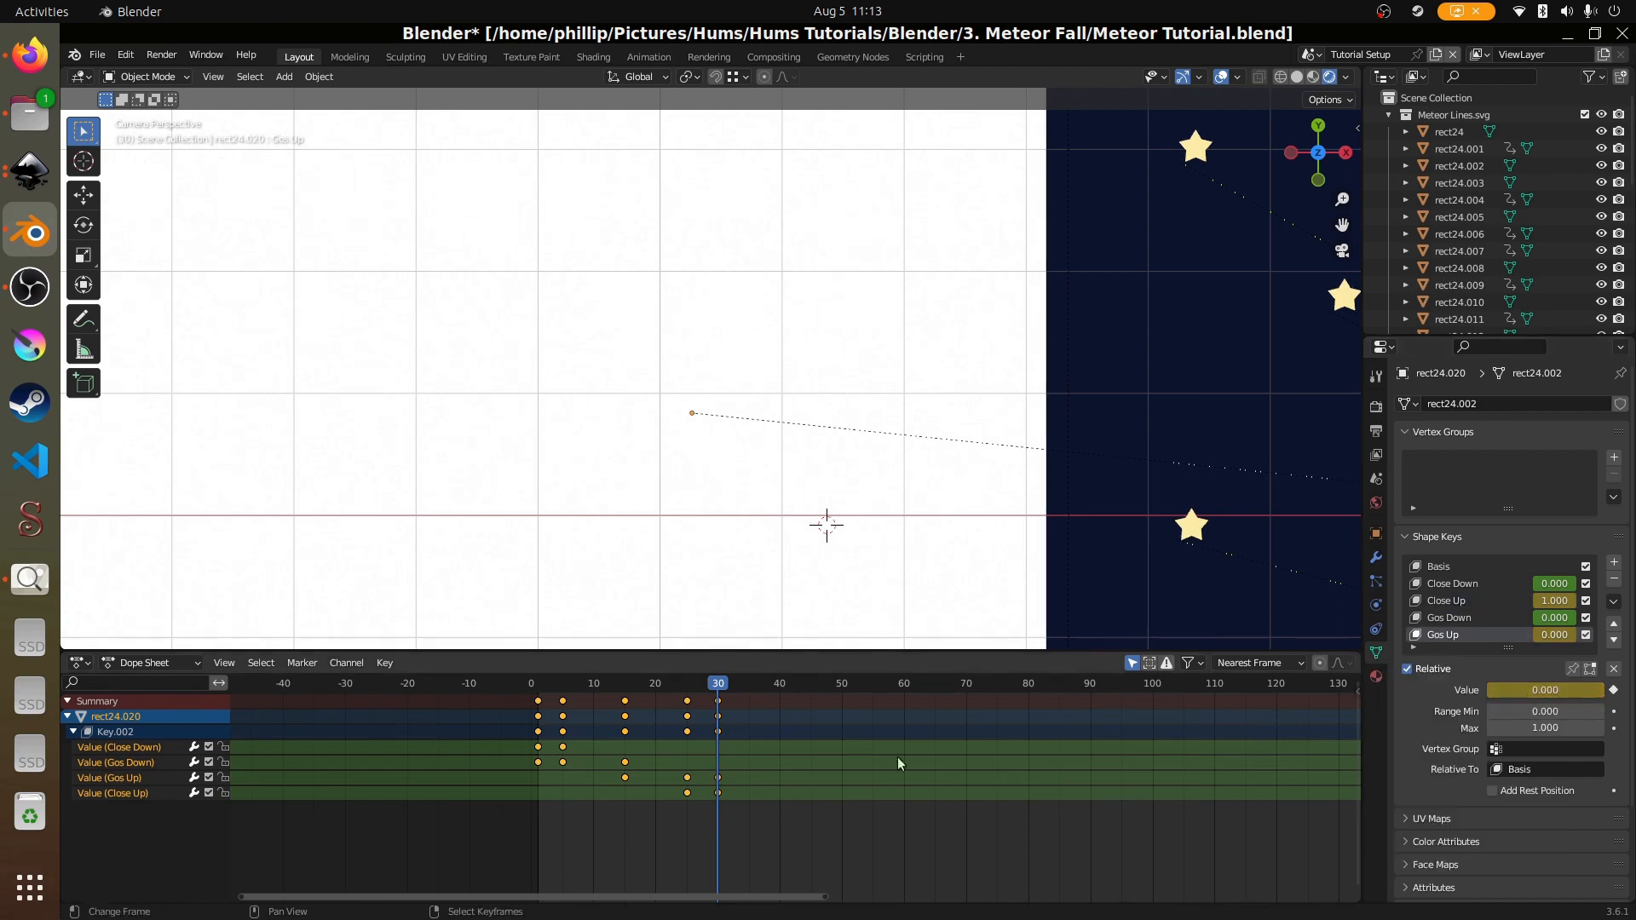
- Play the yellow bar's animation from near the start to review the opening and closing motion
mouse_move(549, 798)
left_mouse_down()
mouse_move(714, 803)
mouse_move(550, 801)
left_mouse_up()
key("space")
scroll(606, 514, "down", 2)
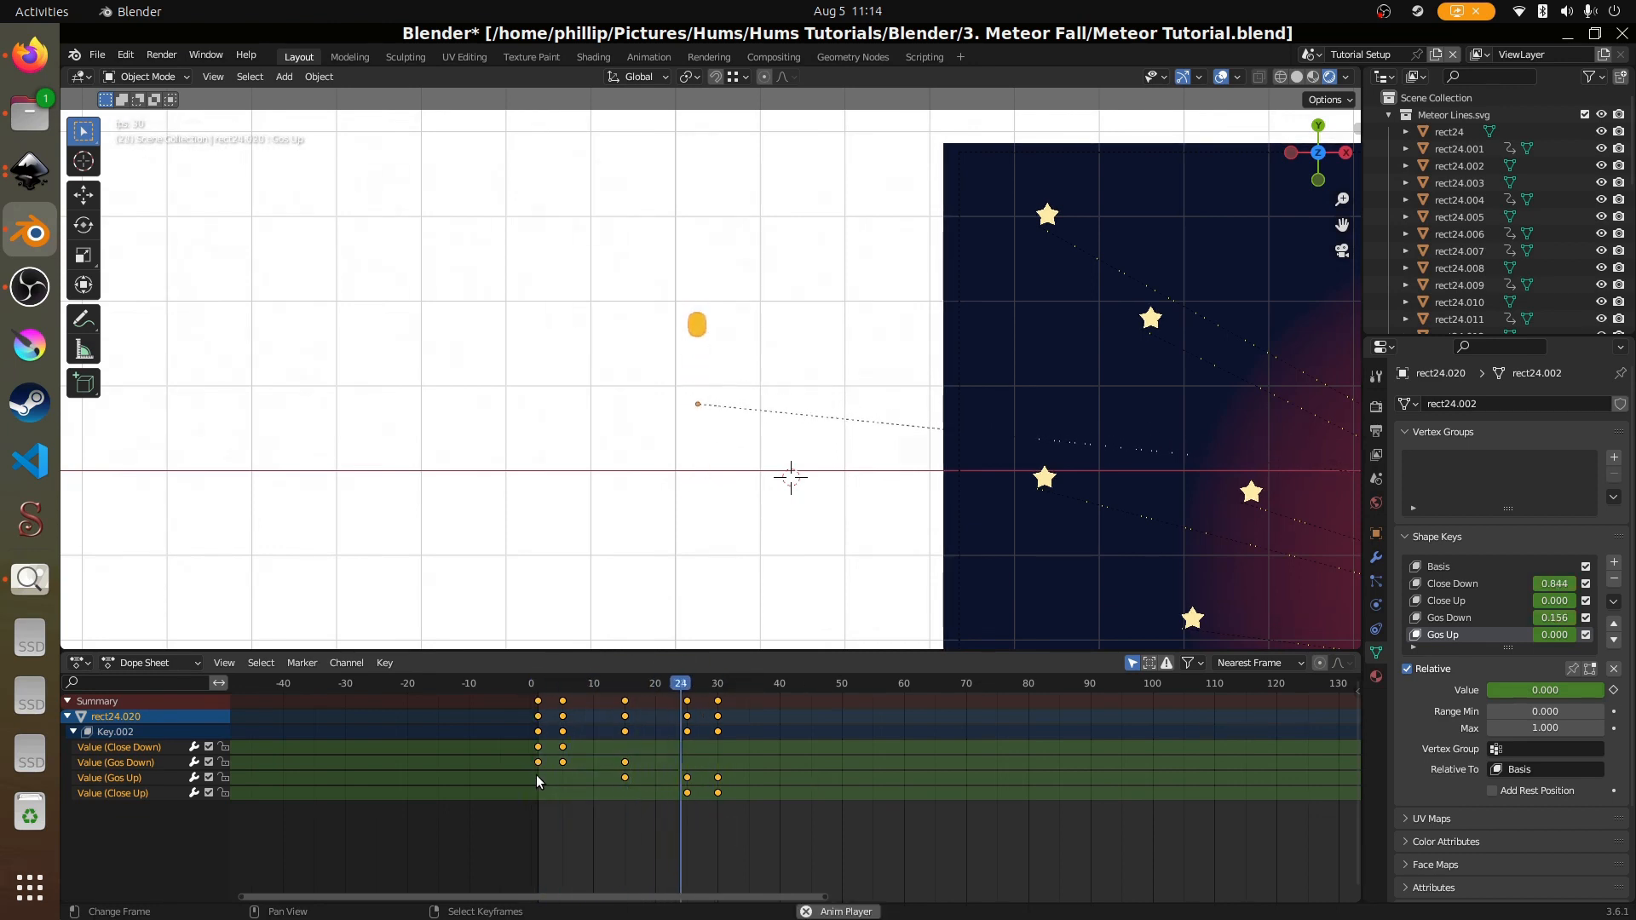
key("space")
- Switch the animation area to the Graph Editor and set the Close Down keyframe on frame 5 to Linear interpolation
left_click(81, 662)
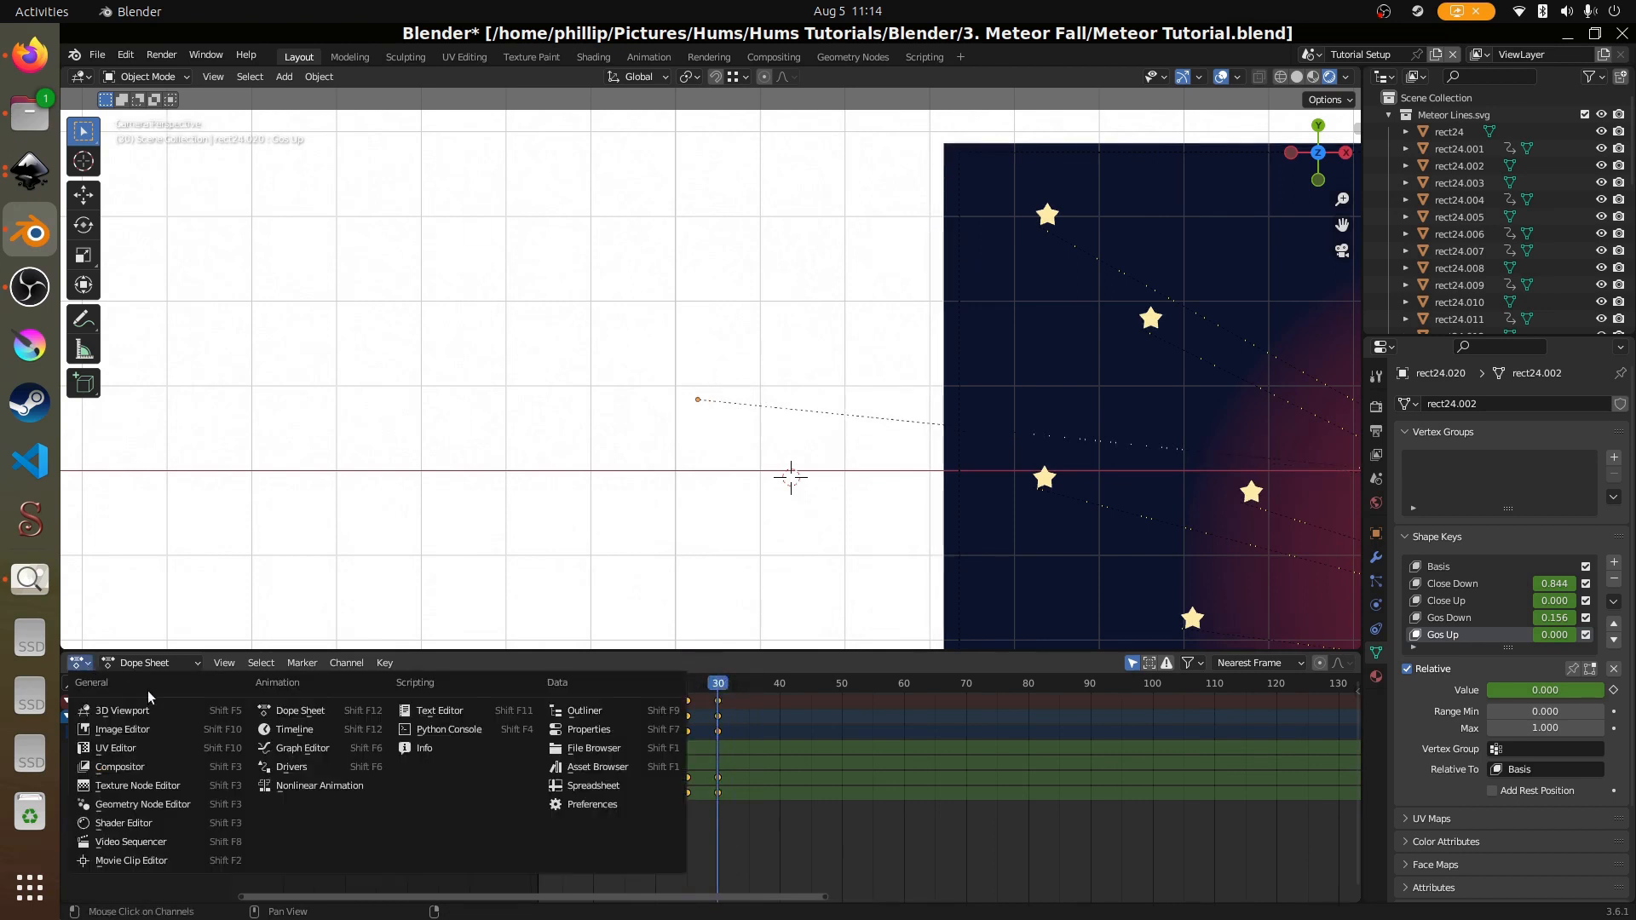
left_click(277, 747)
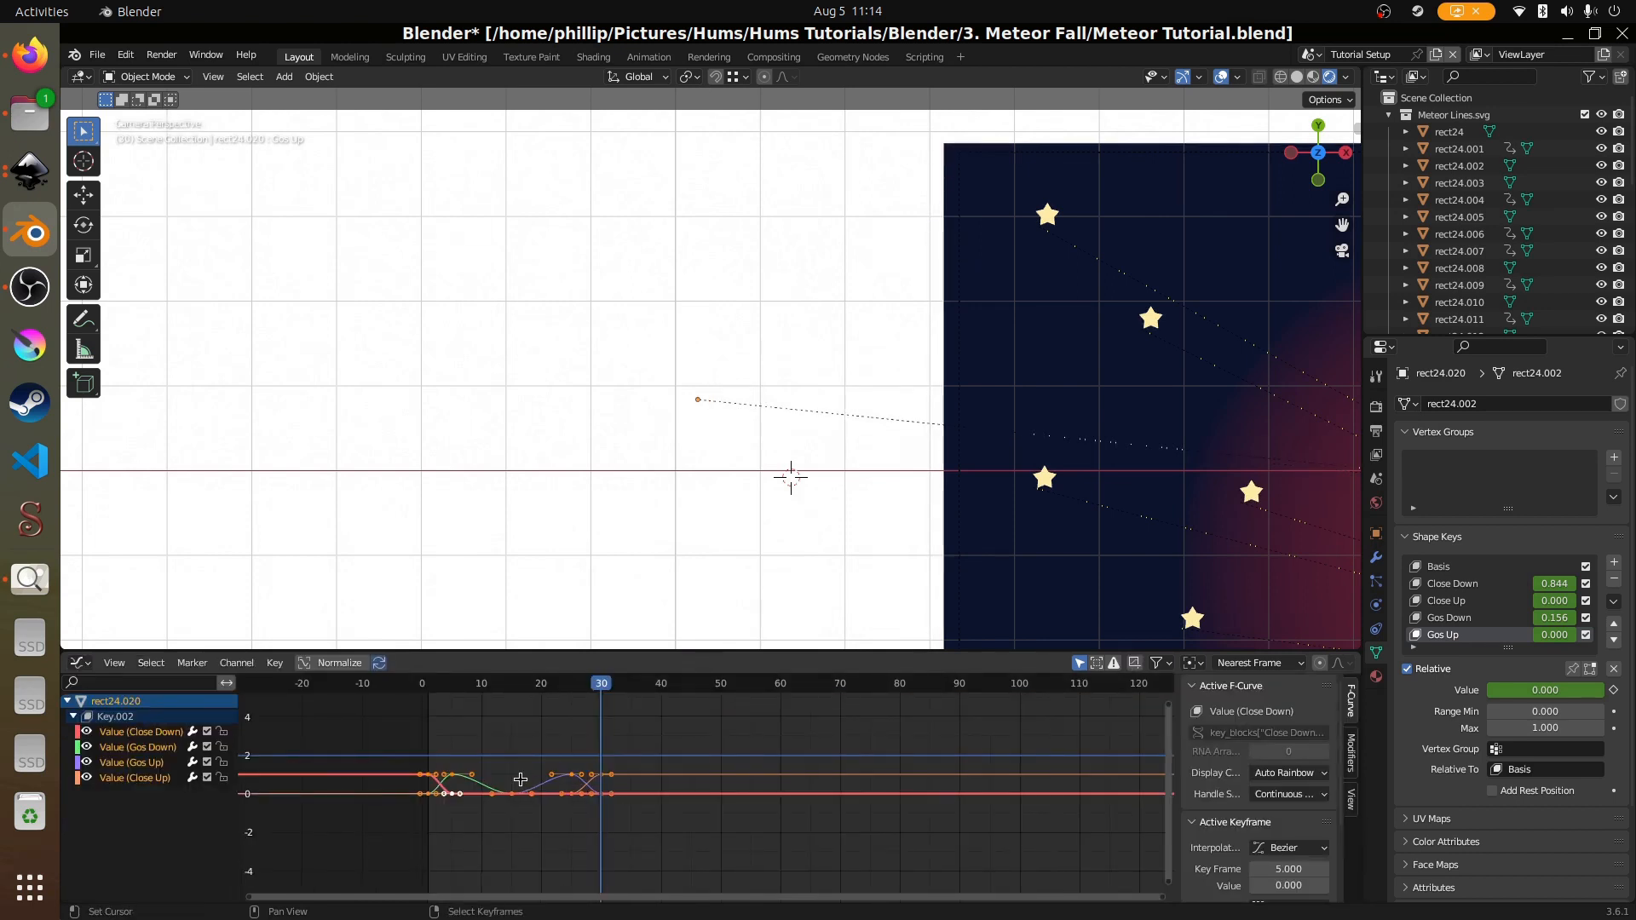
scroll(599, 783, "down", 3)
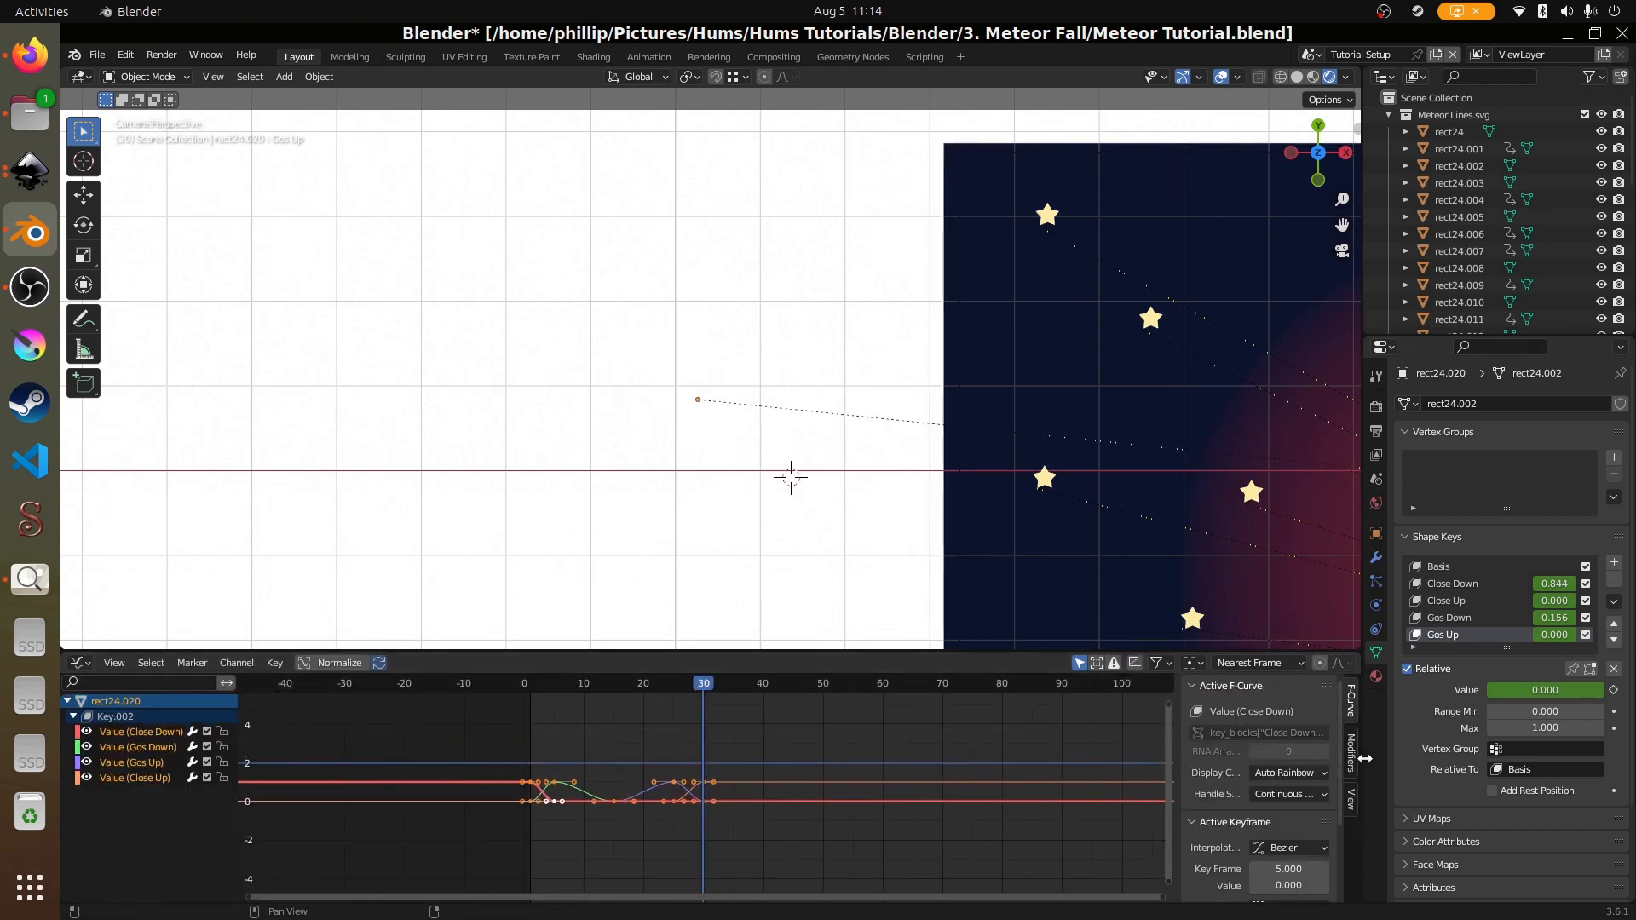
left_click(159, 734)
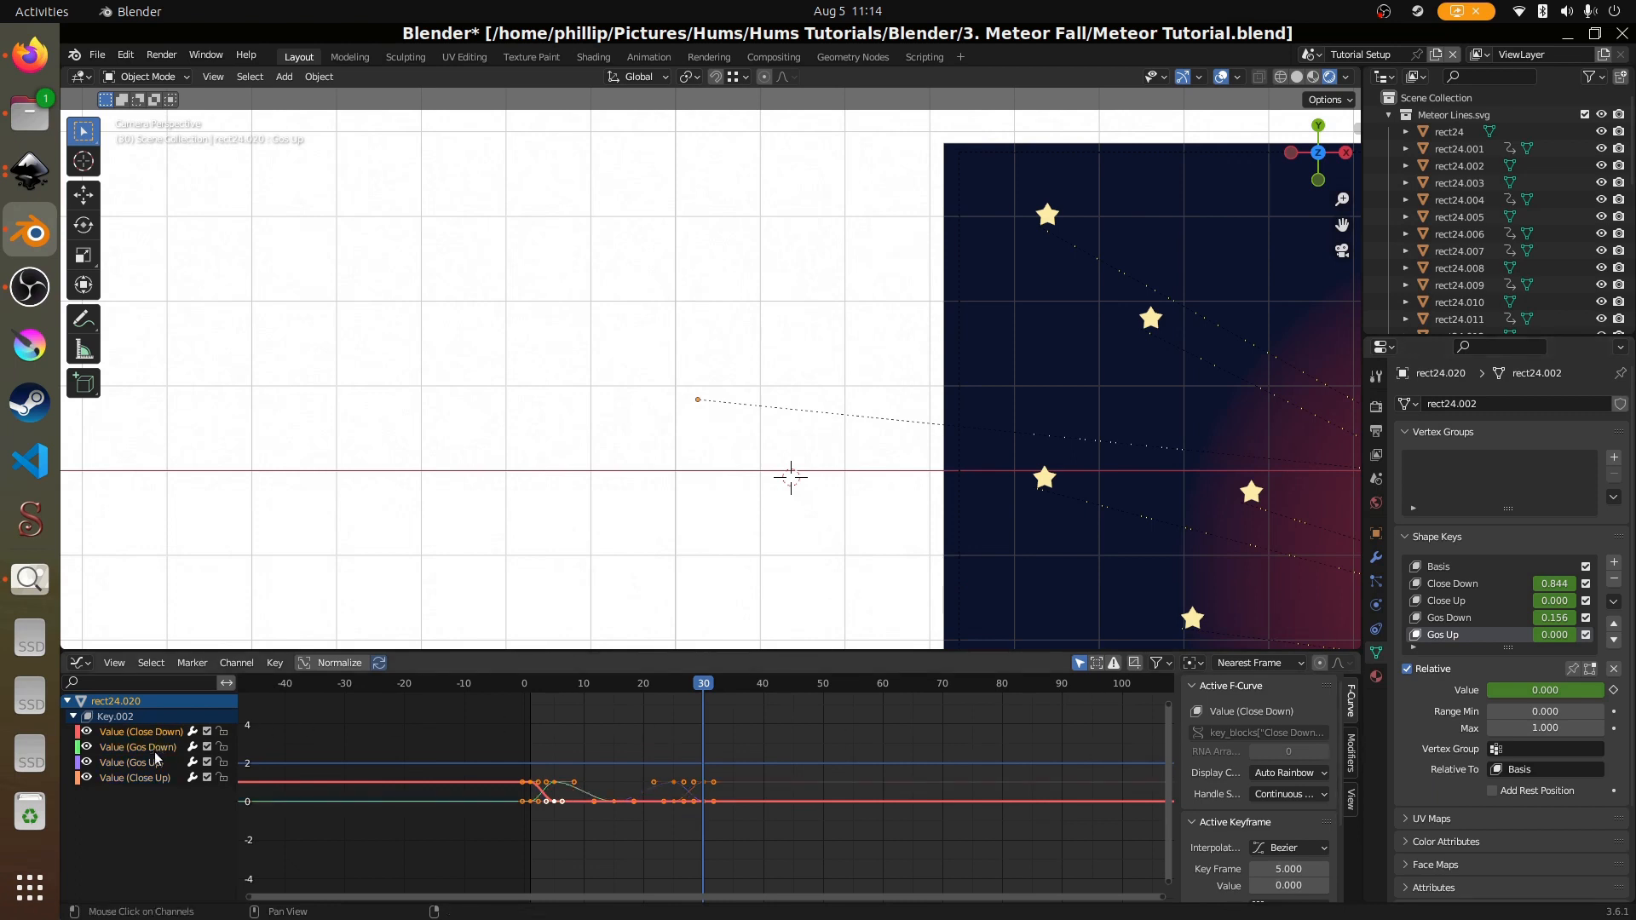
left_click(154, 780, "shift")
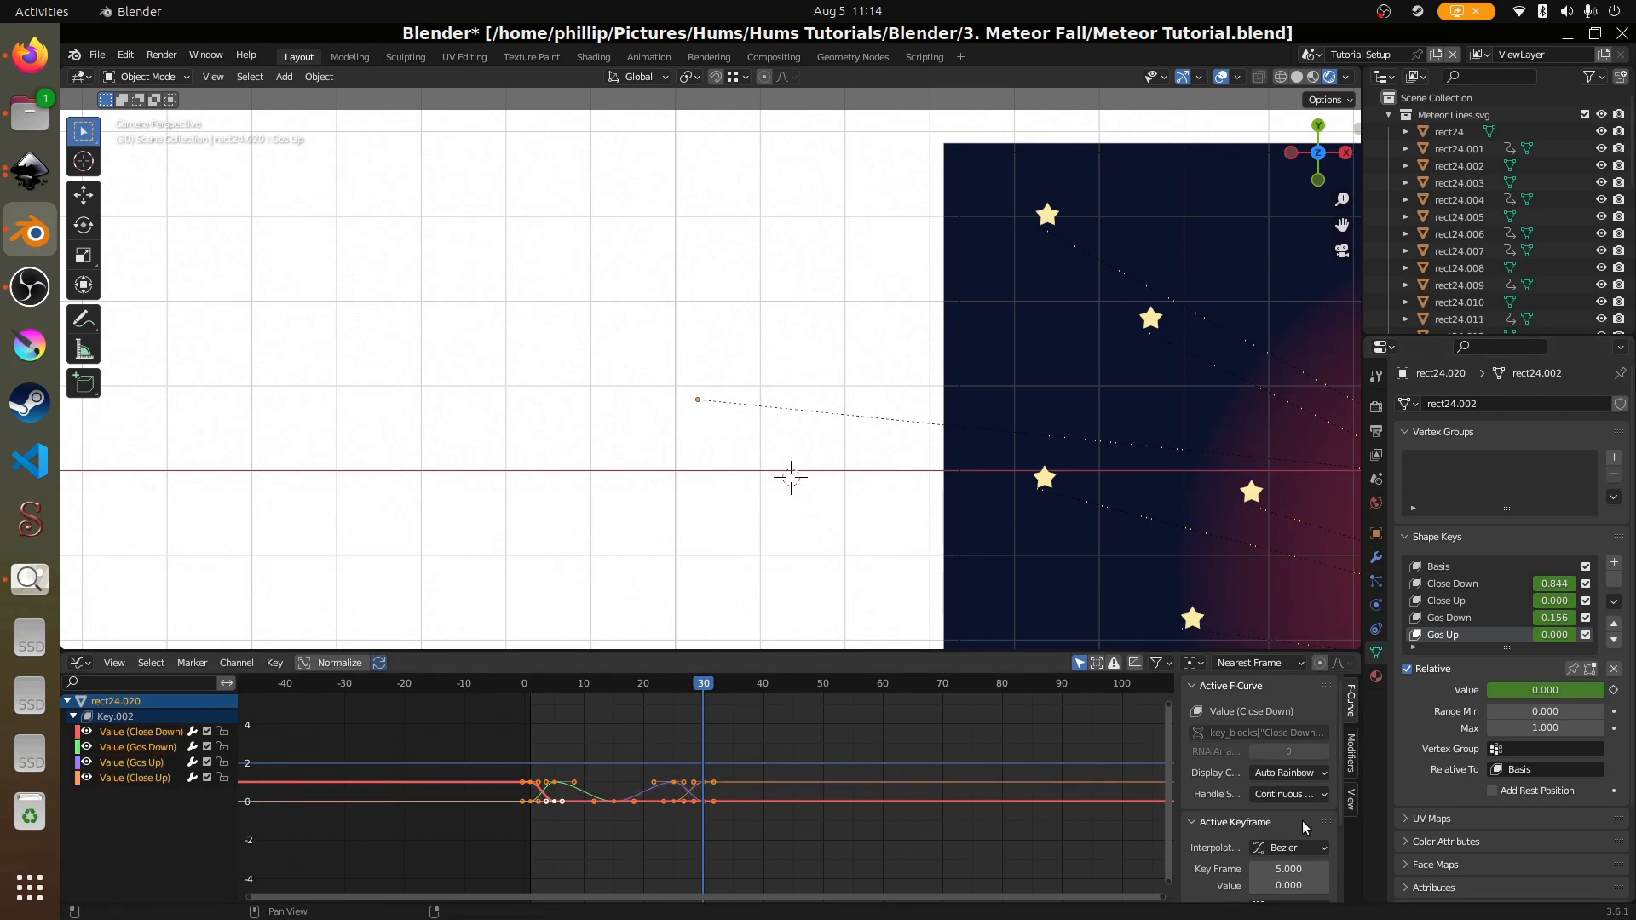
left_click(1287, 848)
left_click(1022, 740)
- Set the Gos Down keyframes on frames 5 and 1 to Linear interpolation
scroll(578, 822, "up", 5)
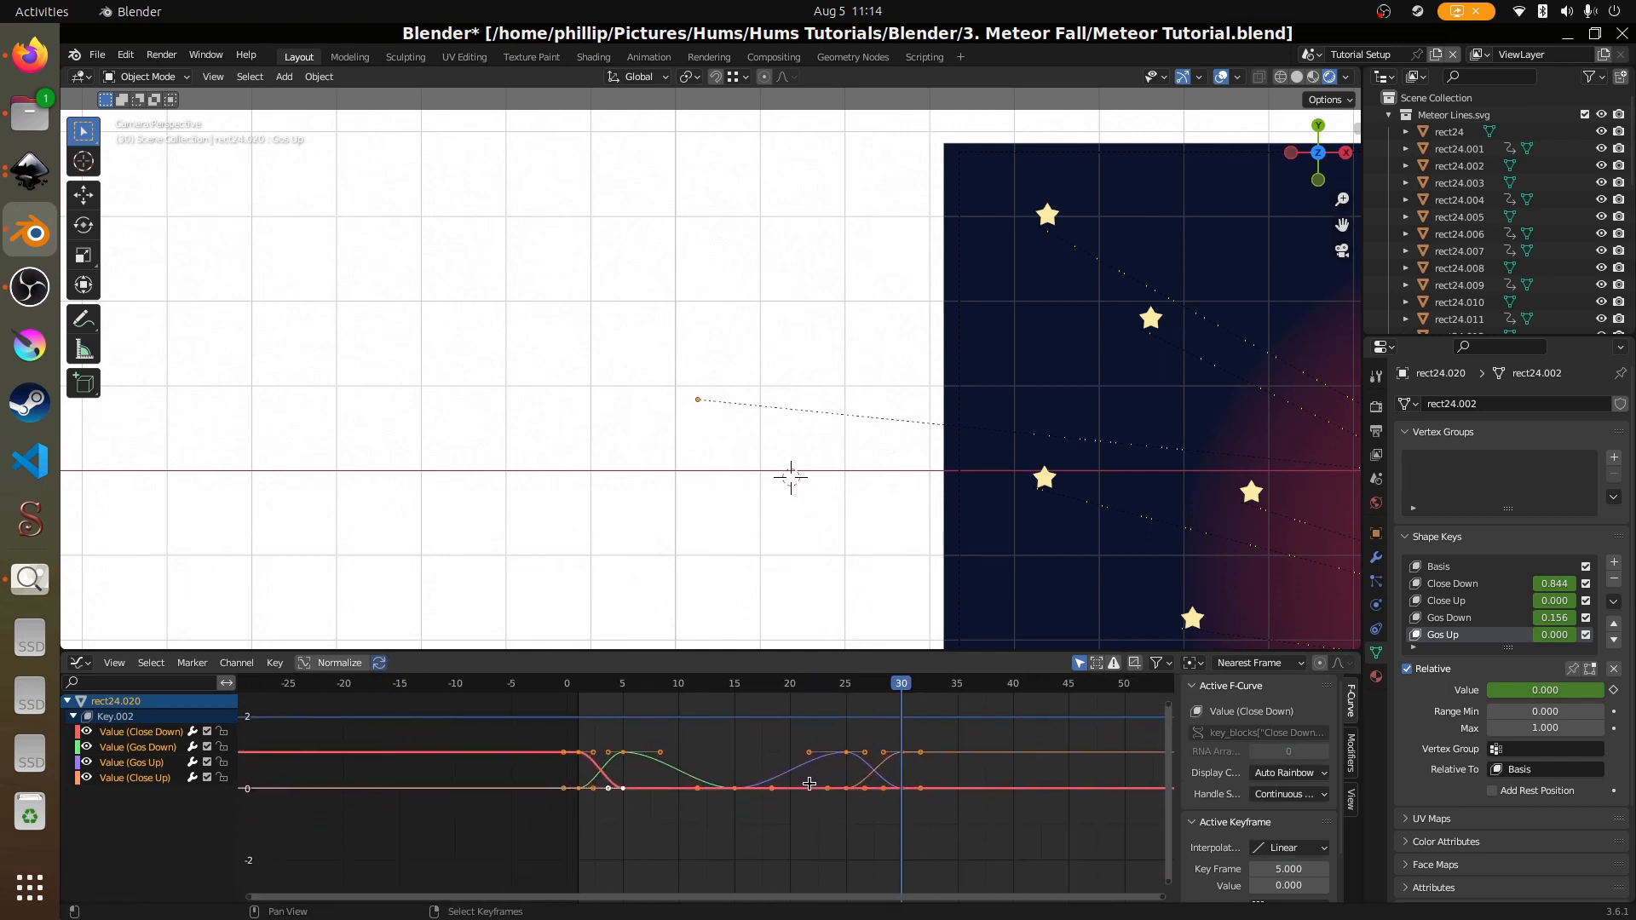
scroll(704, 770, "up", 1)
left_click(603, 747)
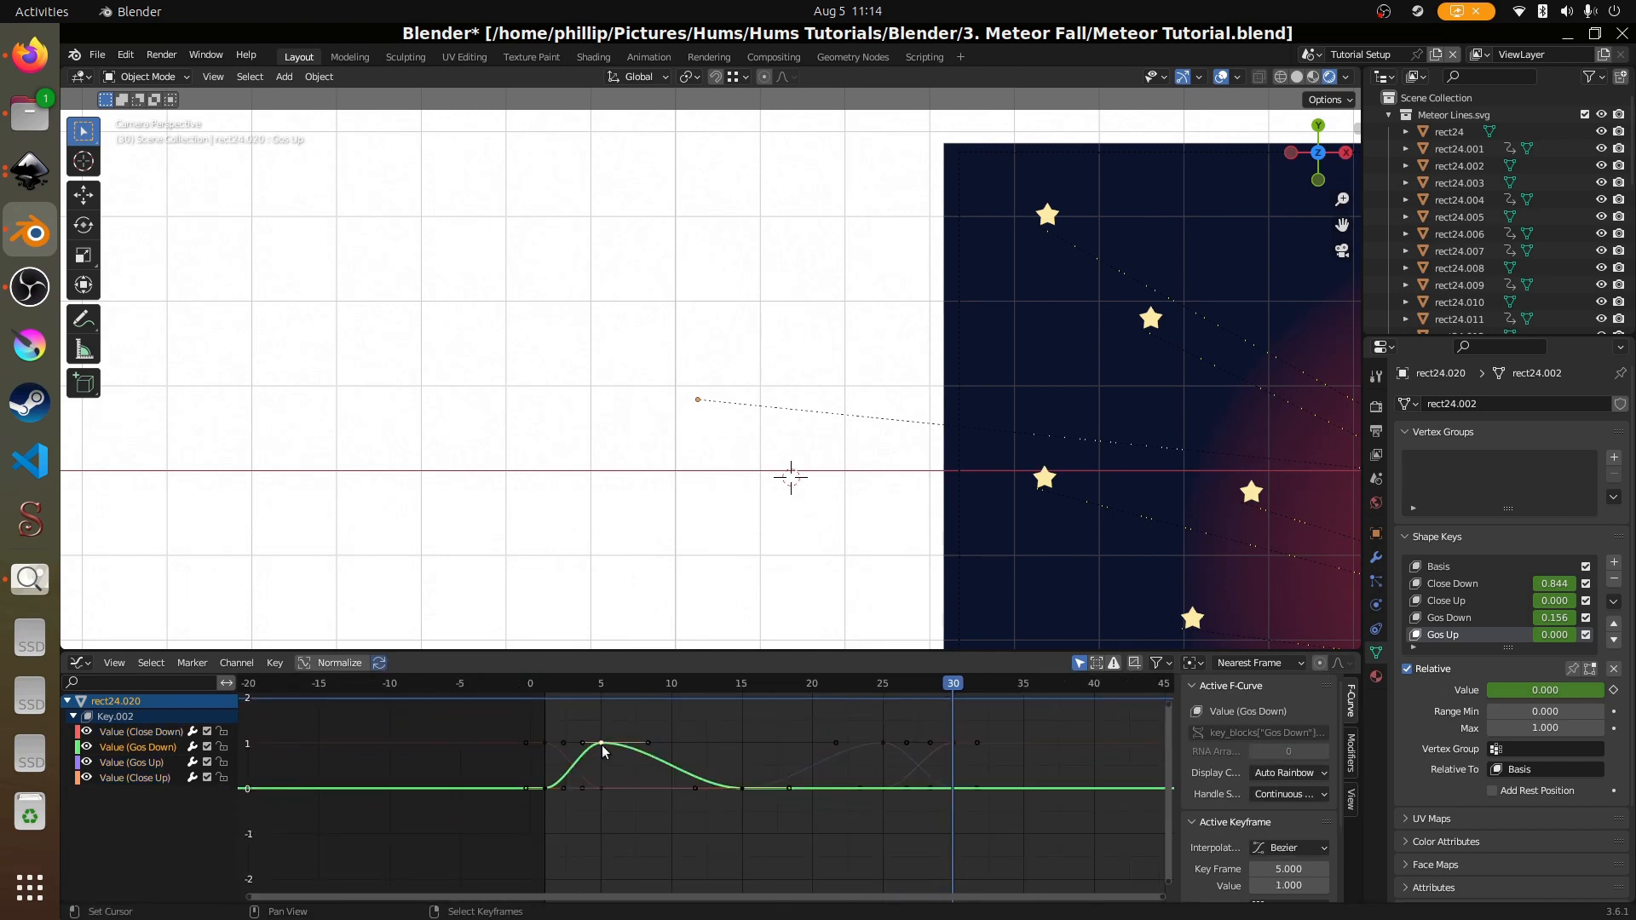
left_click(1266, 849)
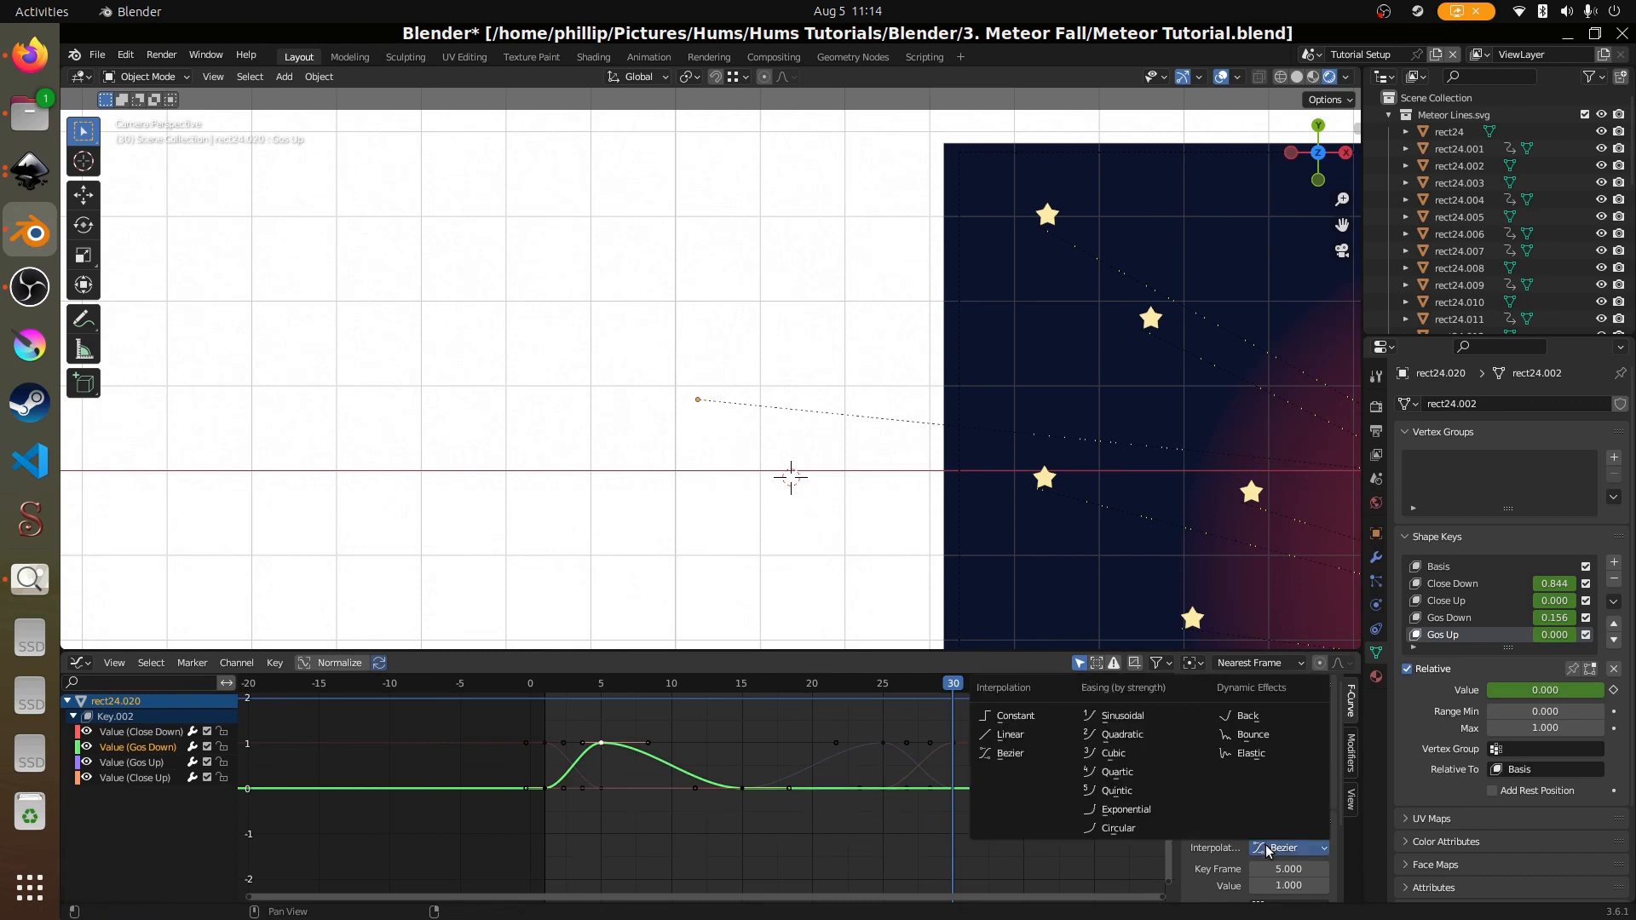
left_click(1010, 735)
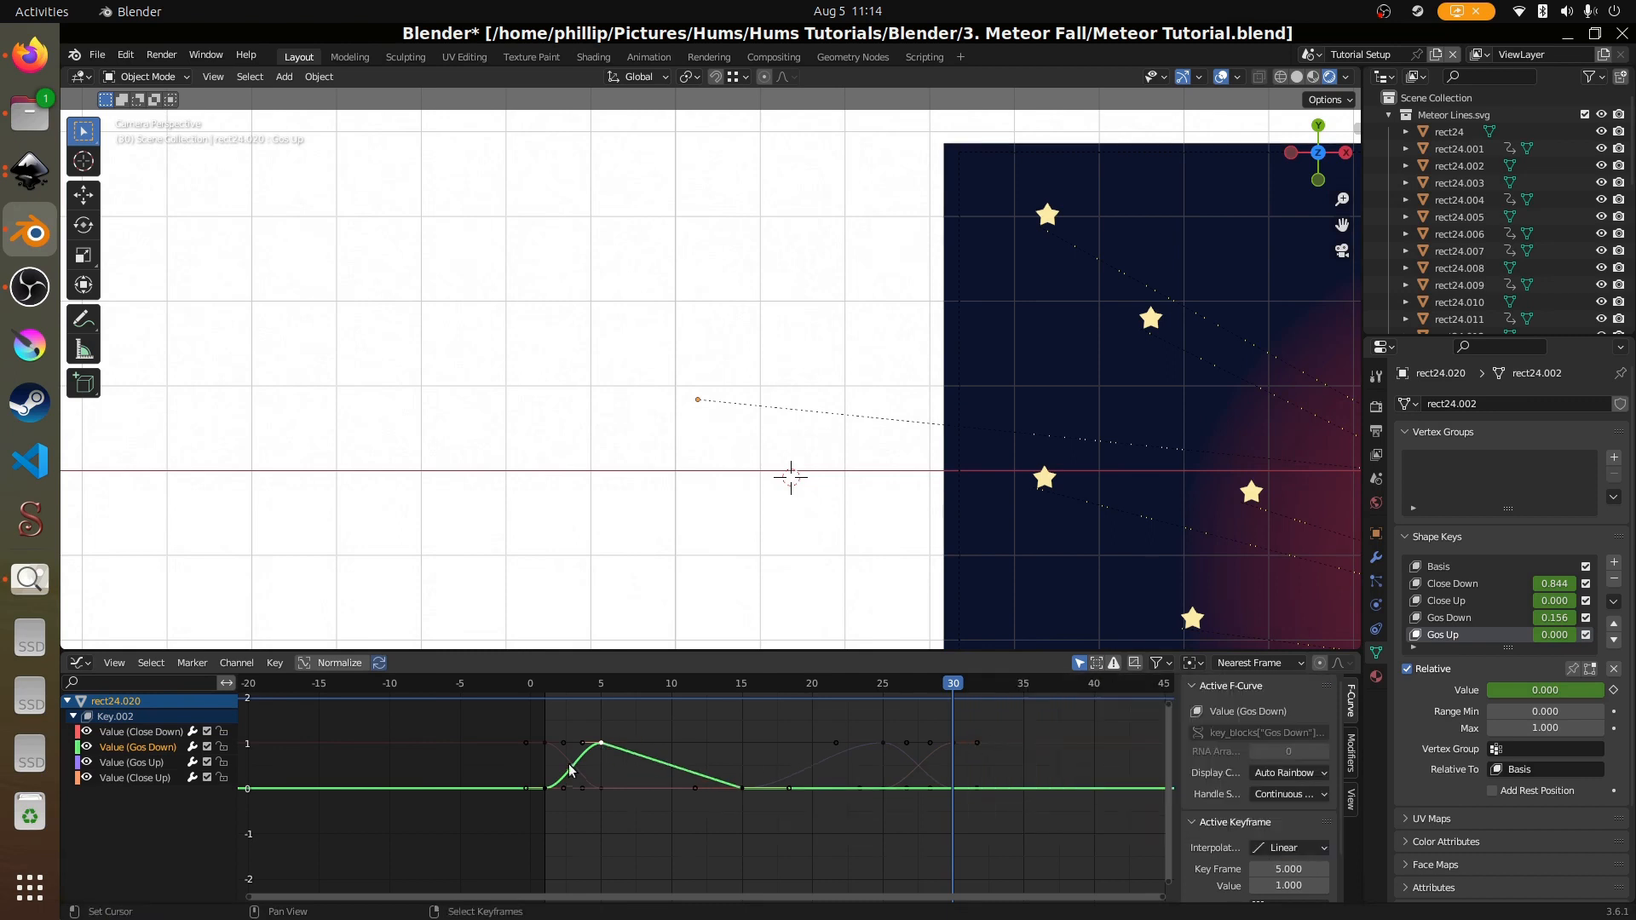
left_click(1275, 850)
left_click(1031, 734)
- Apply Linear interpolation to the Close Down keyframes on frames 5 and 1
left_click(601, 788)
left_click(1286, 849)
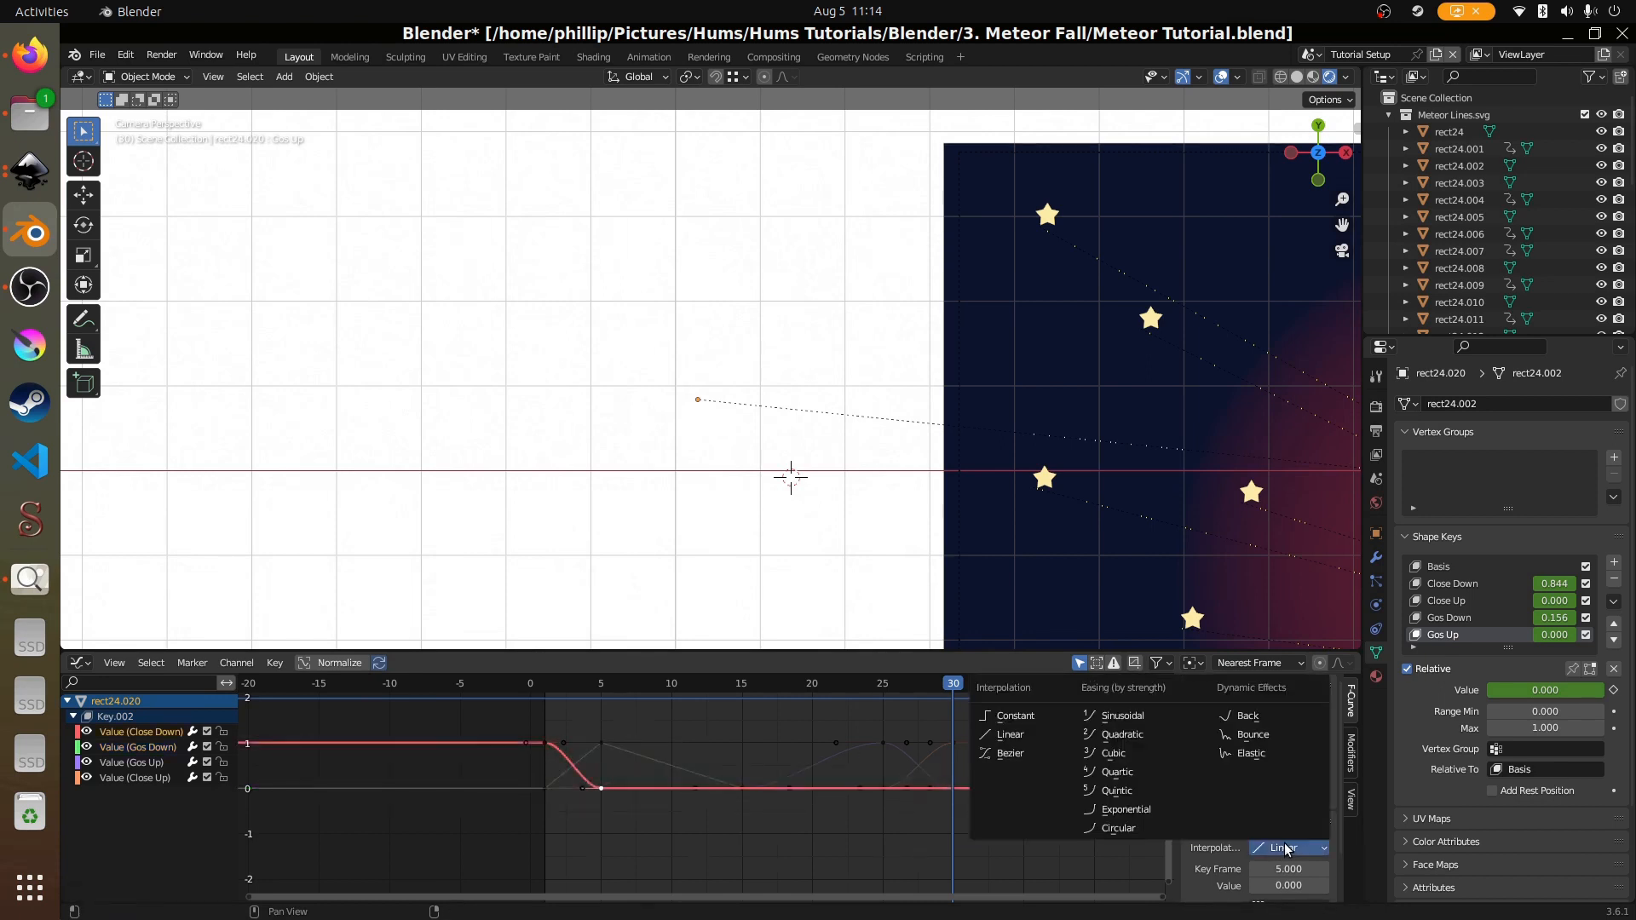
left_click(1011, 736)
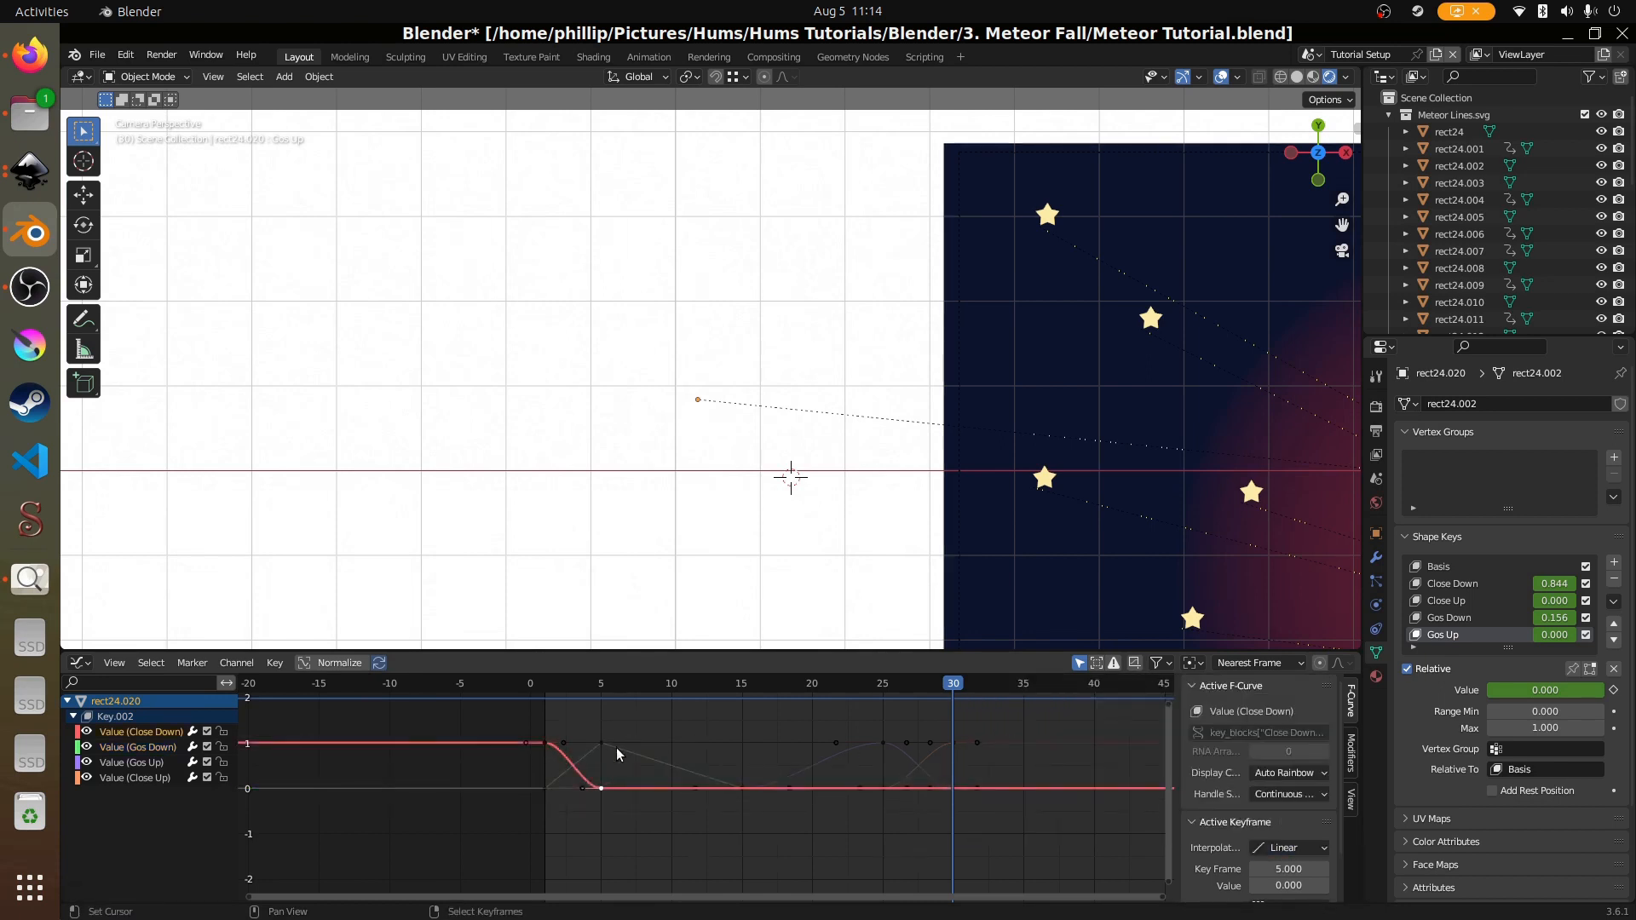
left_click(1286, 849)
left_click(1013, 736)
- Set the Gos Up and Close Up keyframes on frame 25 to Linear interpolation
left_click(882, 744)
left_click(1286, 849)
left_click(1014, 736)
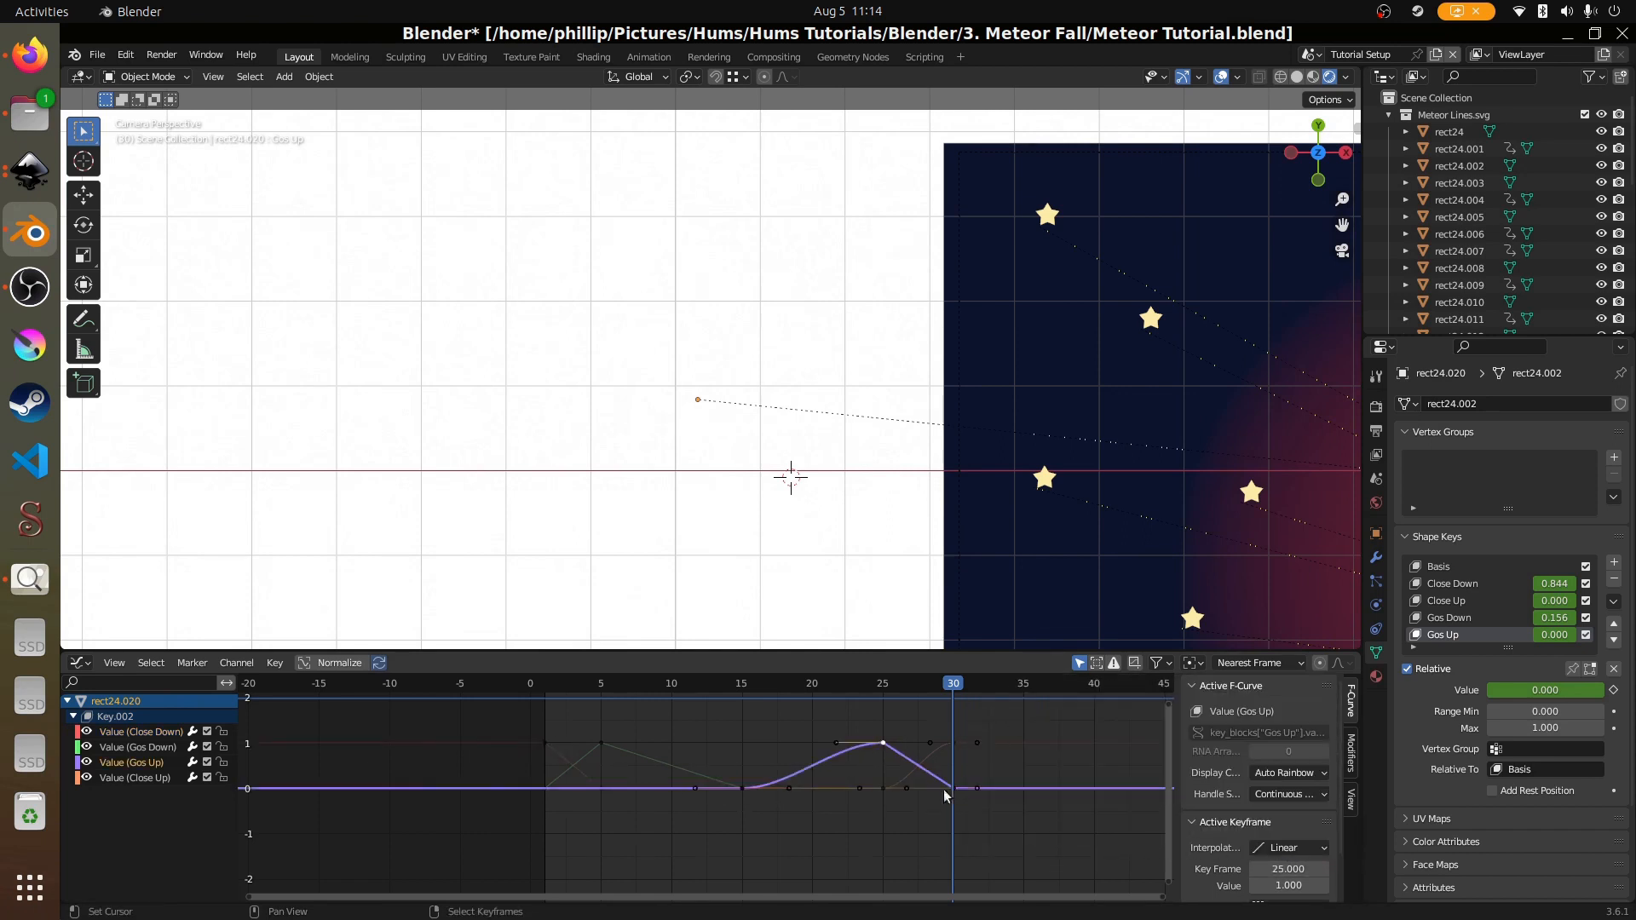
left_click(882, 789)
left_click(1301, 852)
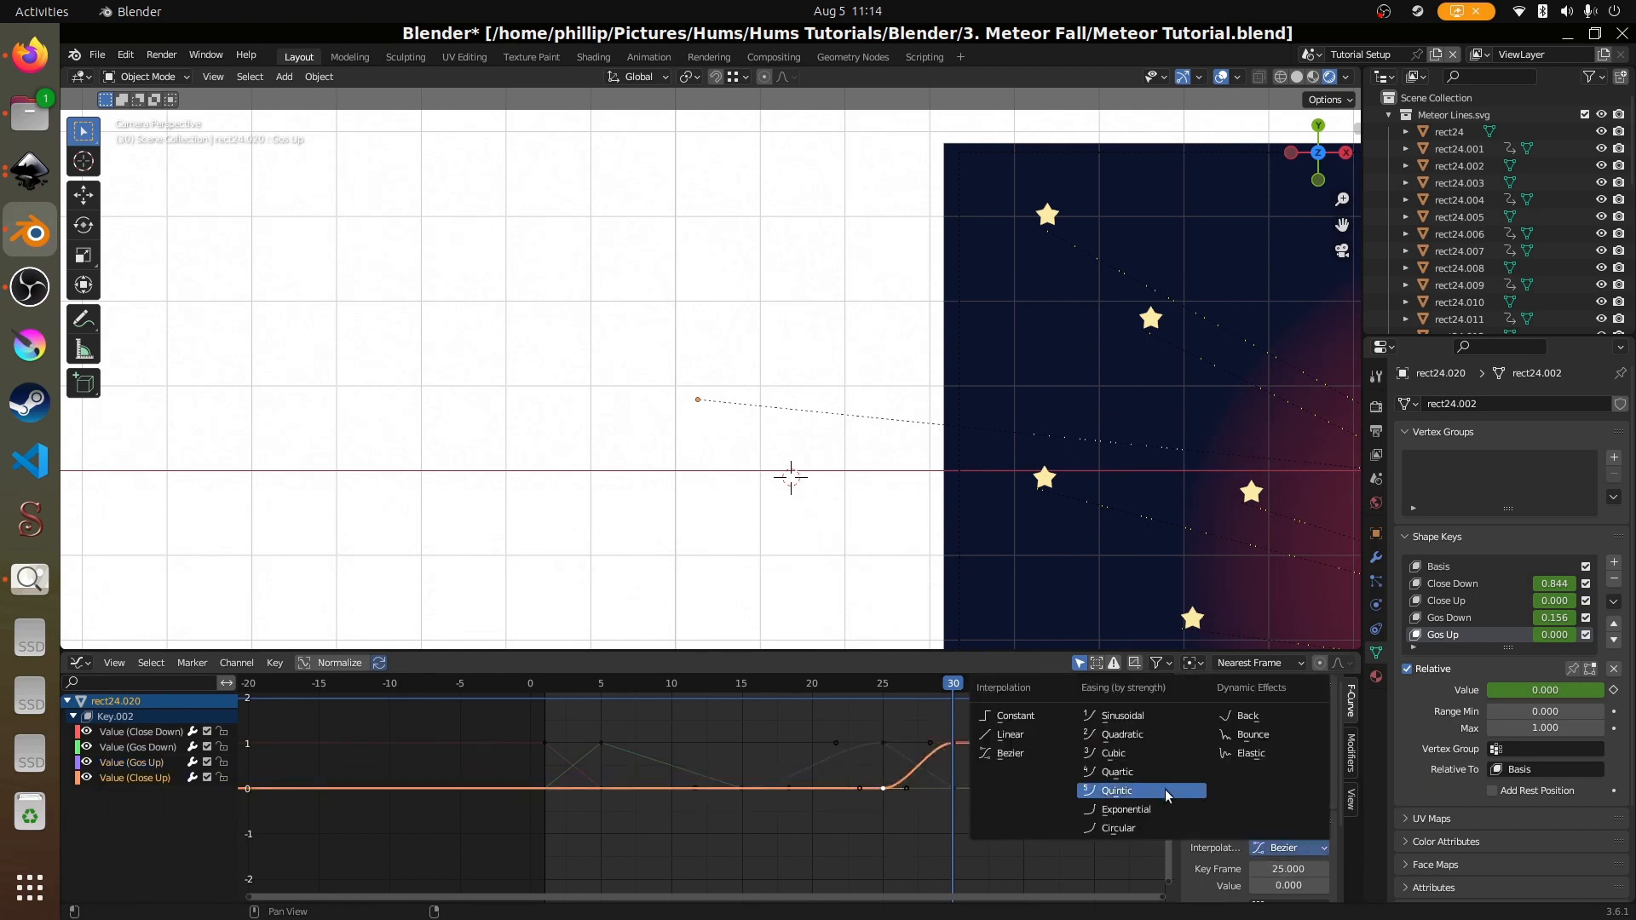
left_click(1019, 736)
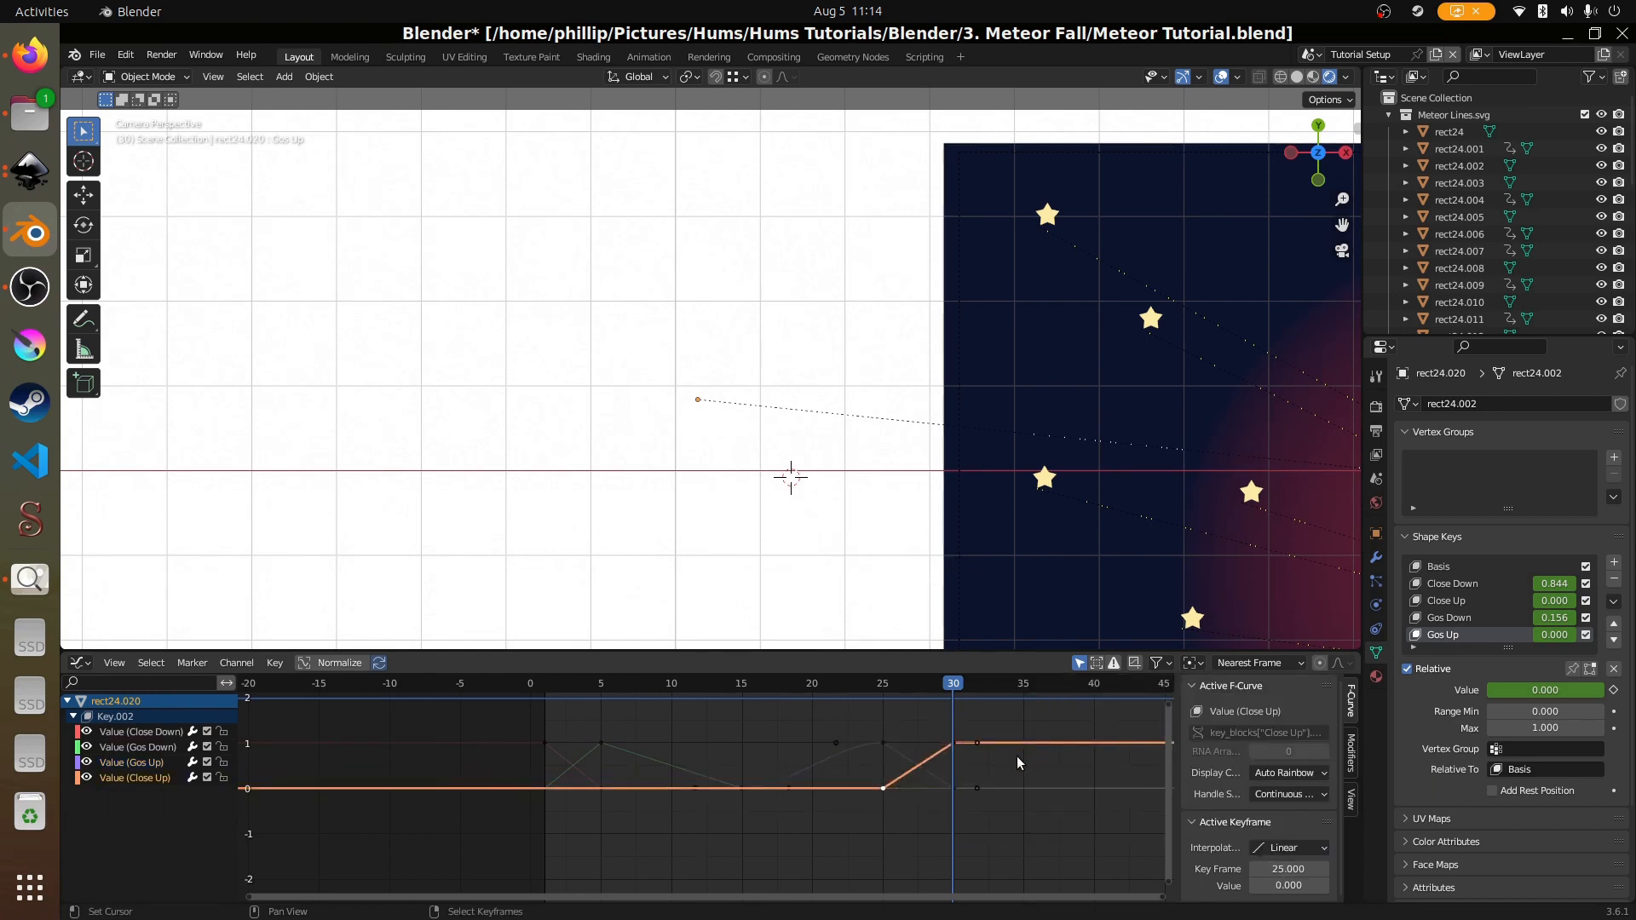
- Set the Gos Up keyframe on frame 15 to Linear interpolation
left_click(885, 746)
left_click(743, 789)
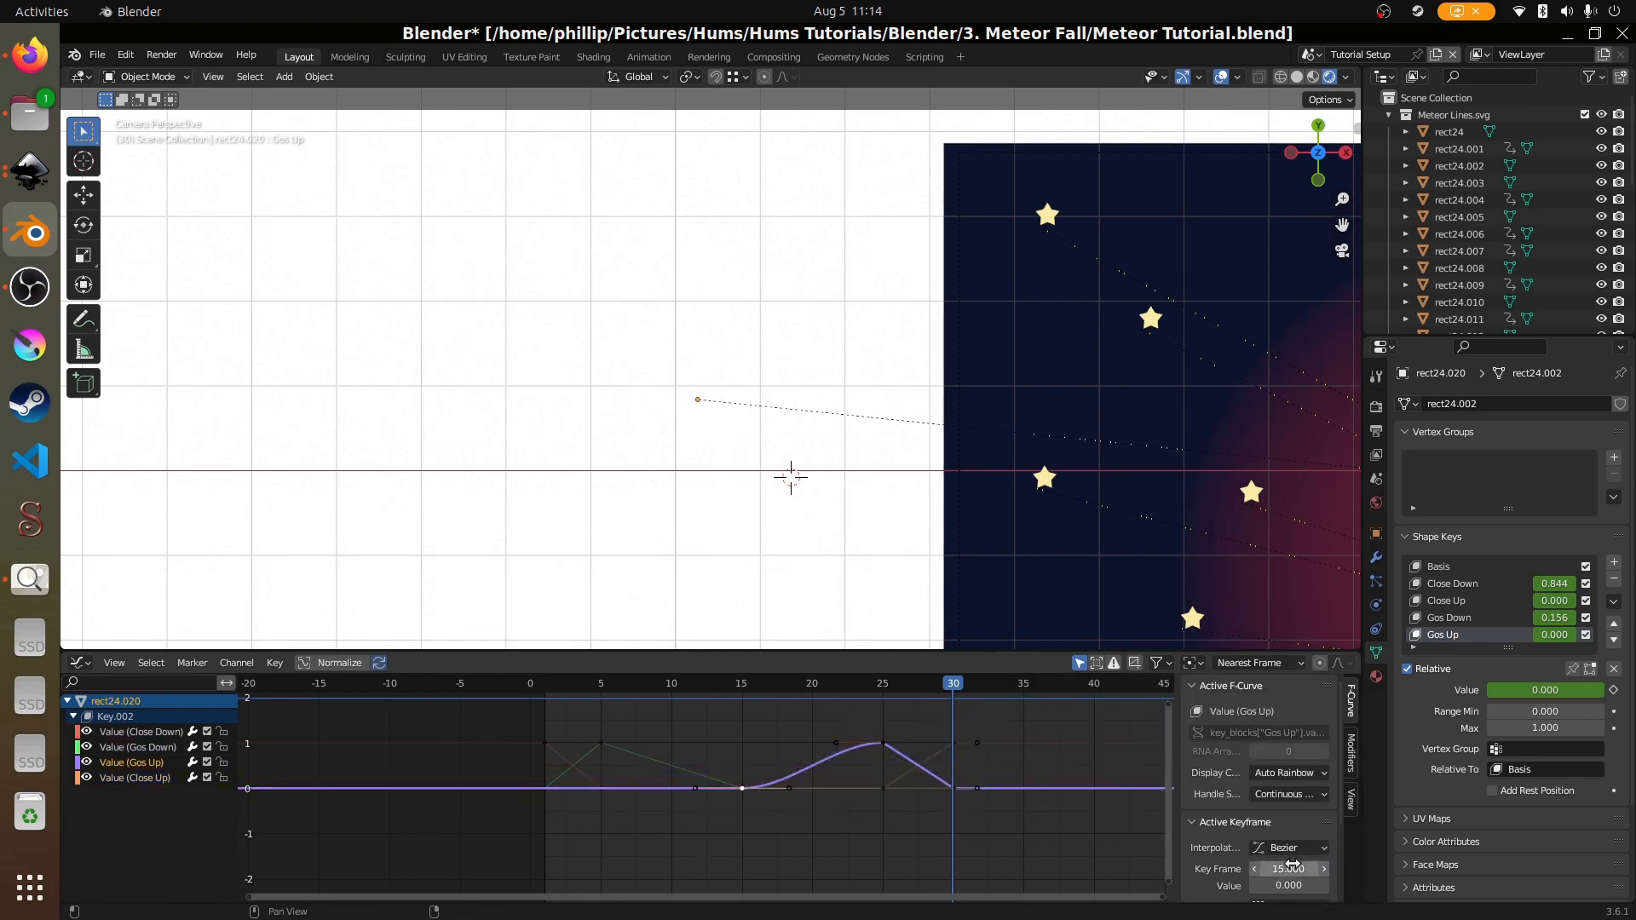
left_click(1289, 847)
left_click(1014, 732)
scroll(704, 788, "down", 2)
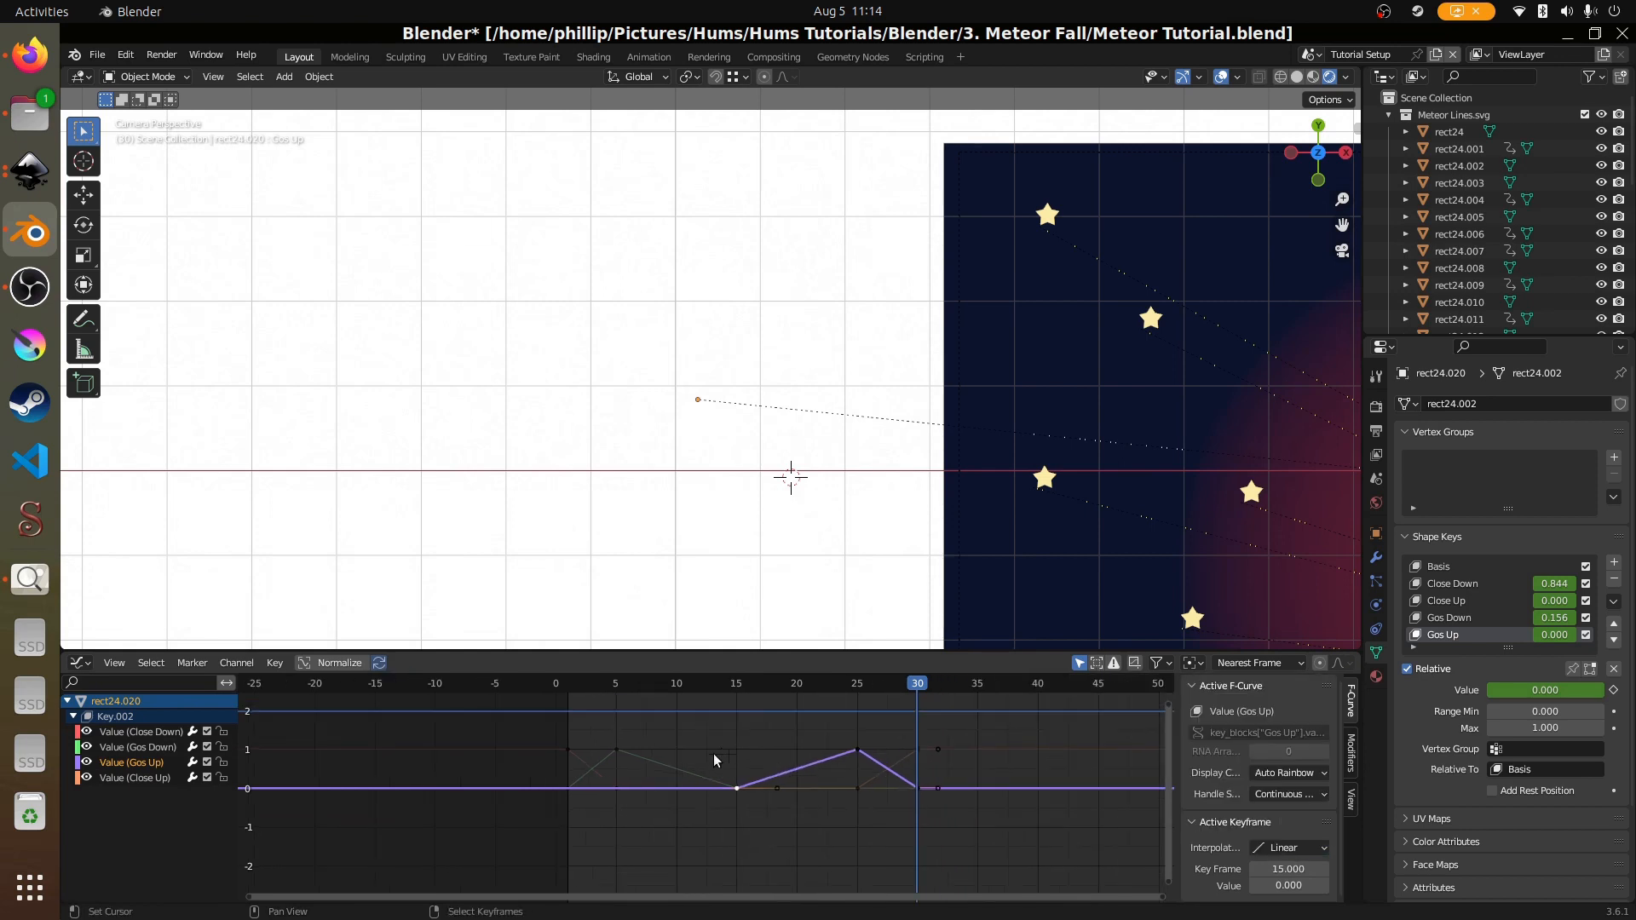
- Play the bar's animation to review the linear motion, and scrub to frame 10
key("space")
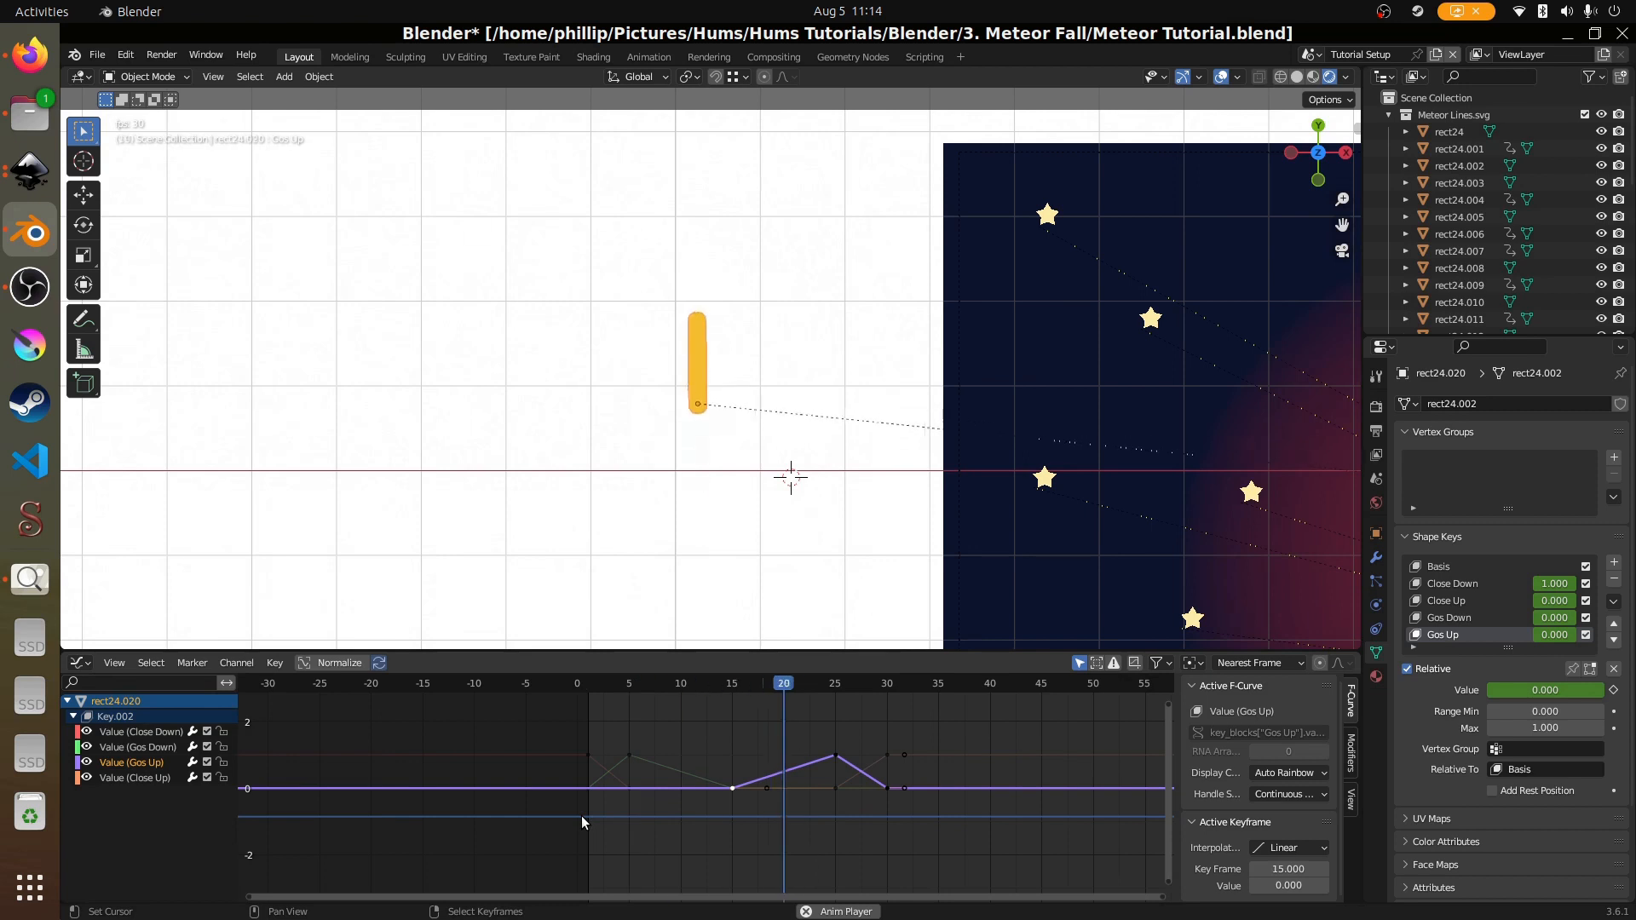
key("space")
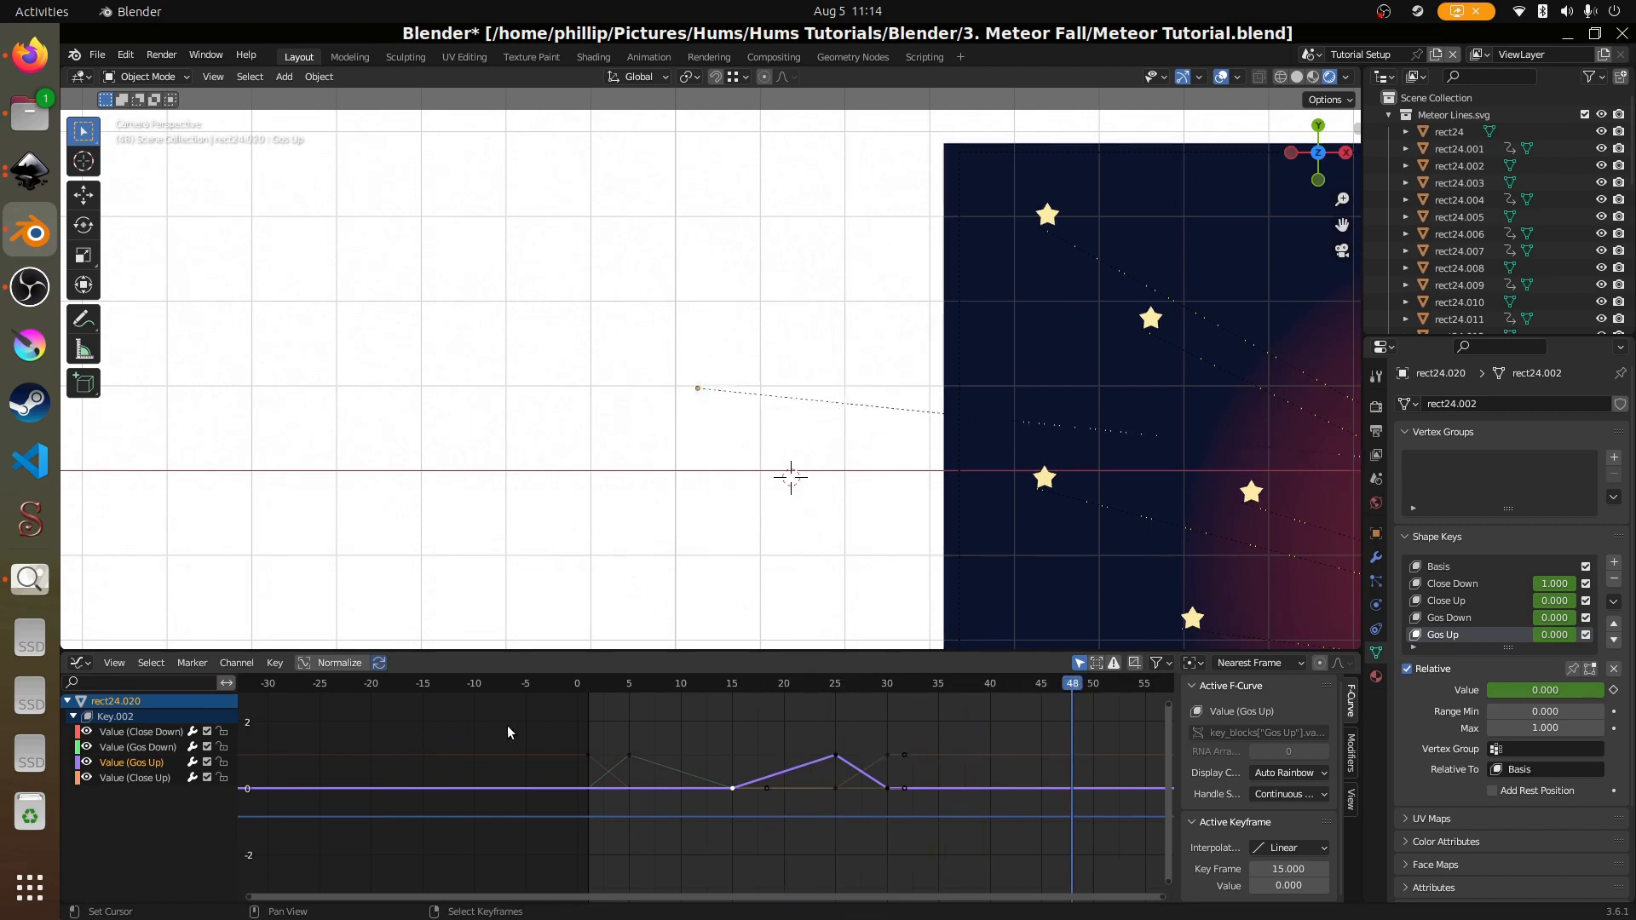
left_click_drag(535, 728, 680, 767)
- Switch the animation area back to the Dope Sheet
left_click(79, 663)
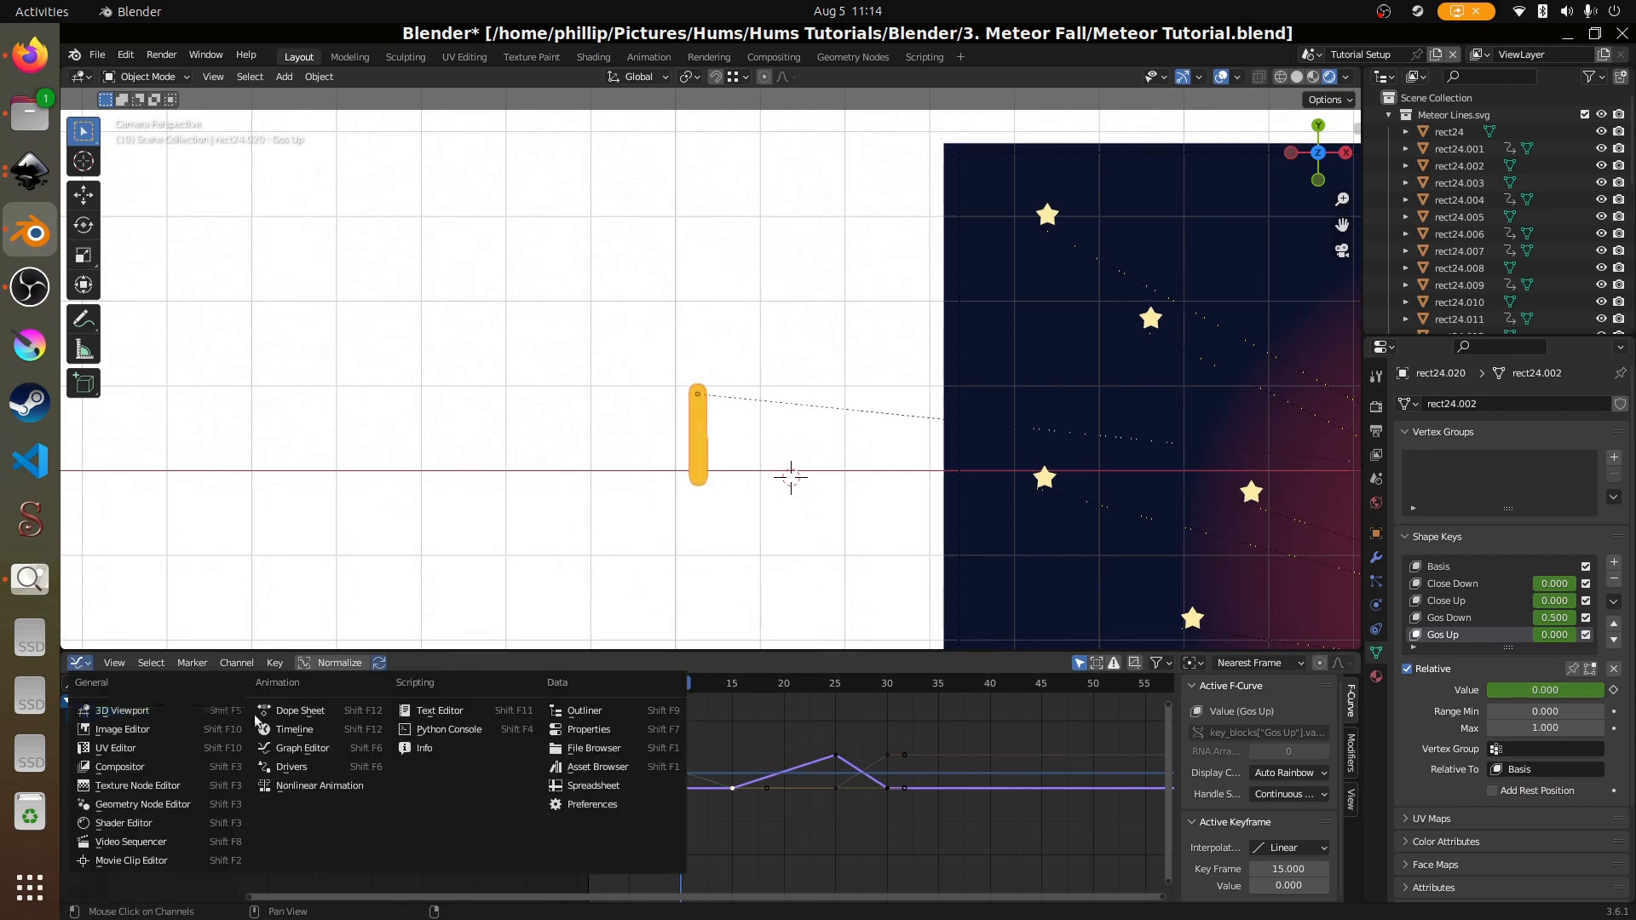
left_click(281, 711)
scroll(728, 496, "down", 2)
- Select the meteor's flame line rect24.001 and scrub its animation to frame 13 to examine its keyframes
key("Home")
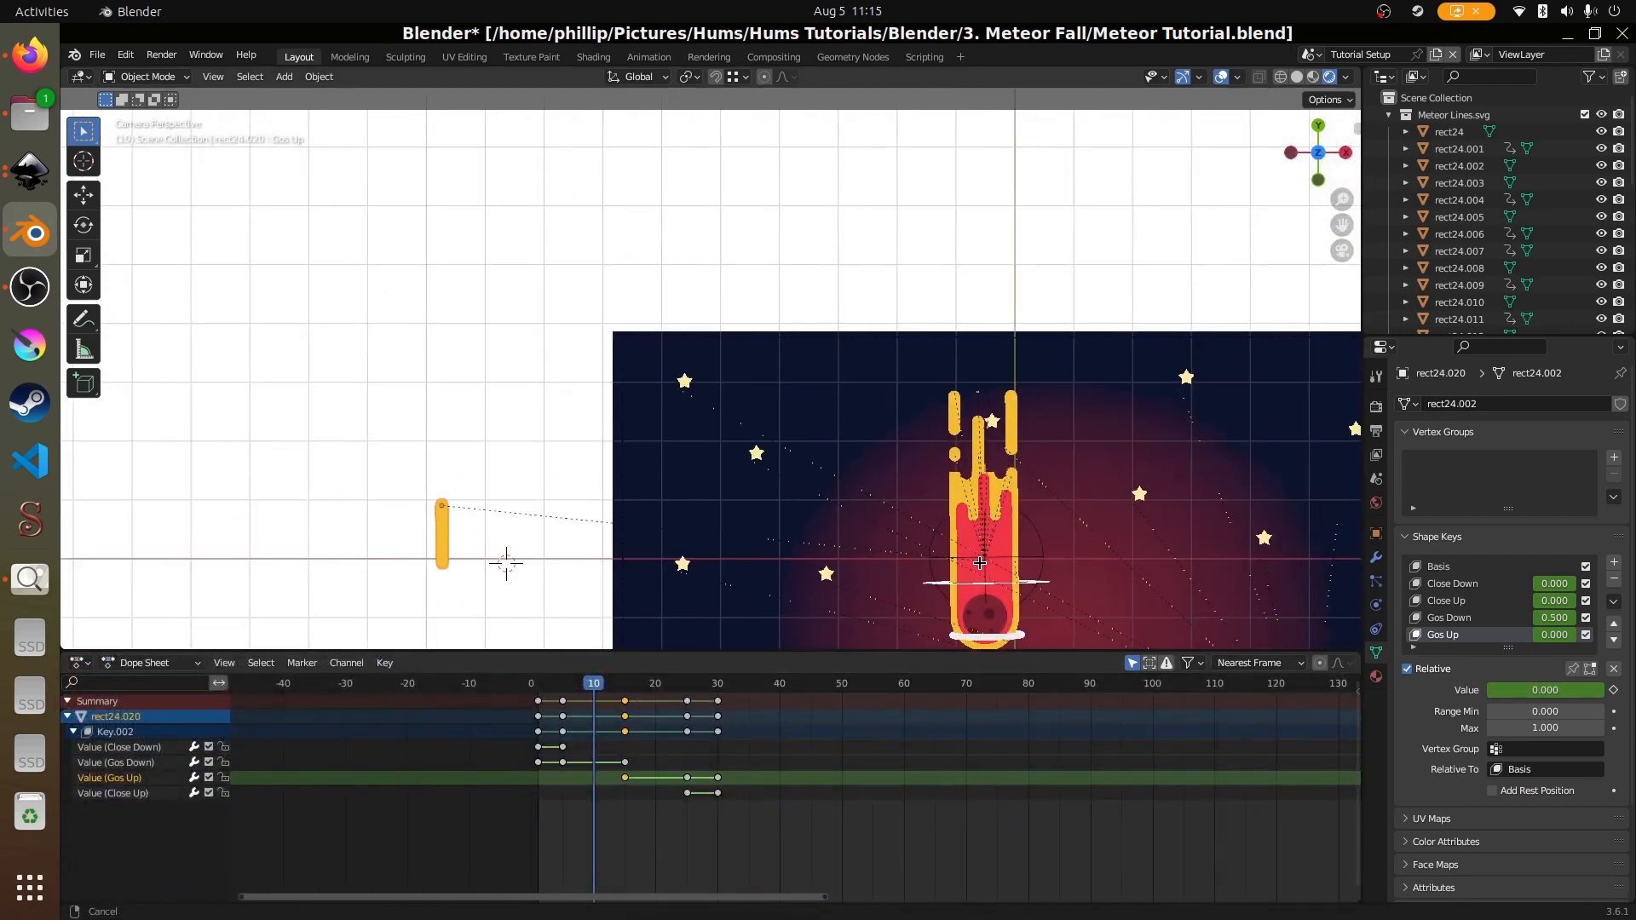
scroll(700, 522, "up", 5)
left_click(718, 543)
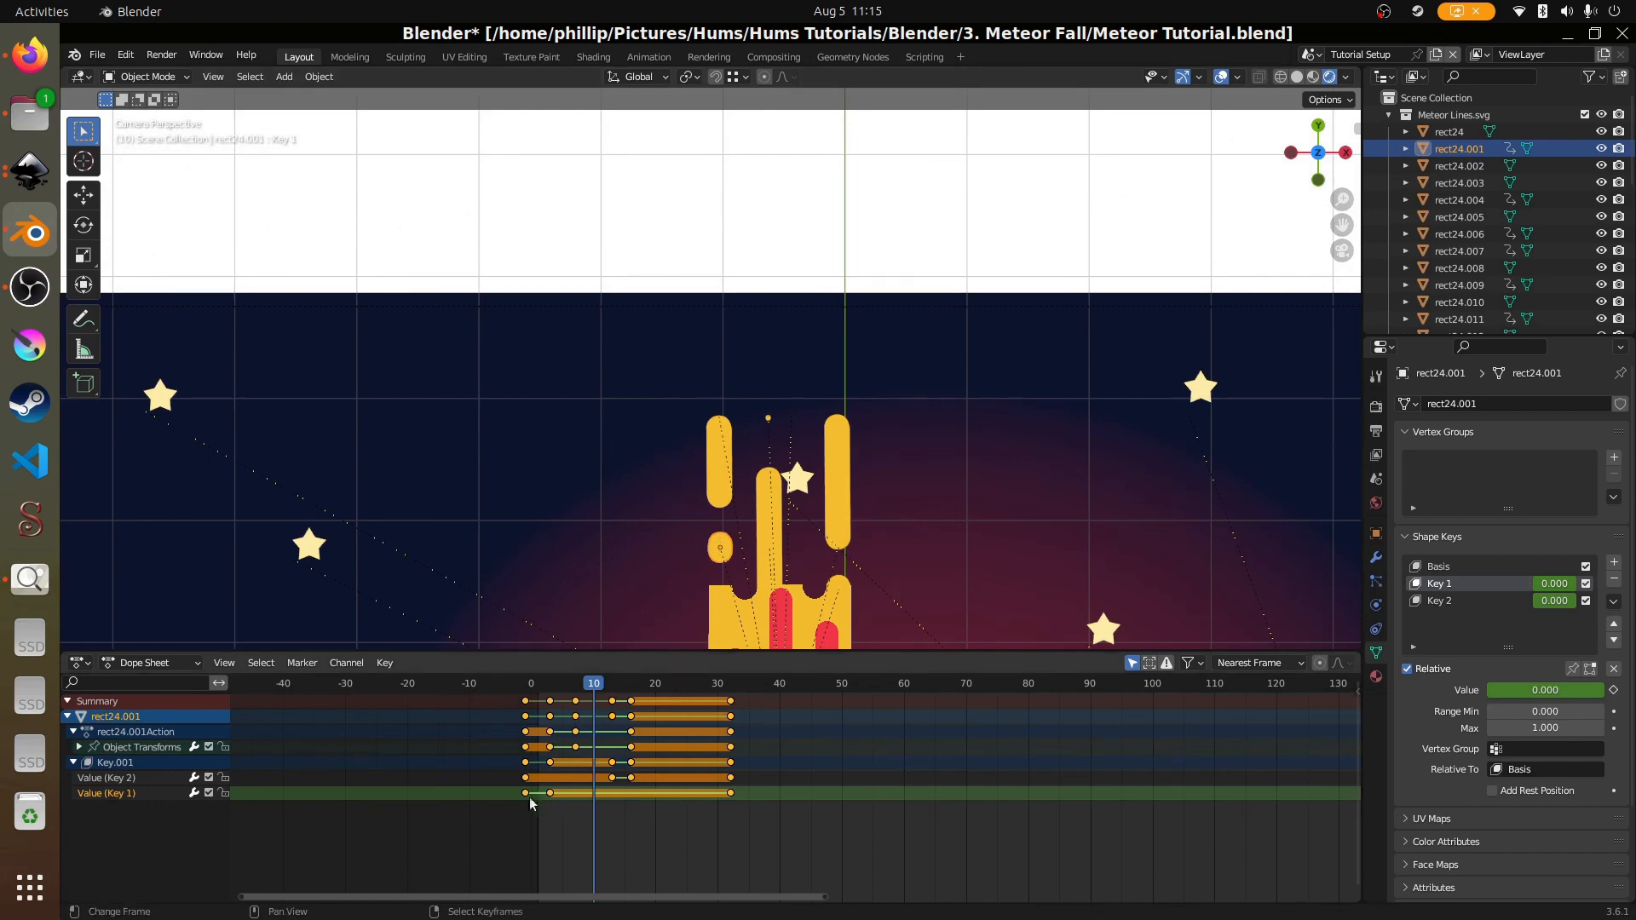
left_click_drag(529, 795, 612, 750)
- Duplicate the selected flame line rect24.001 in place without moving the copy
scroll(647, 564, "down", 6)
scroll(548, 486, "up", 4)
scroll(515, 540, "up", 3)
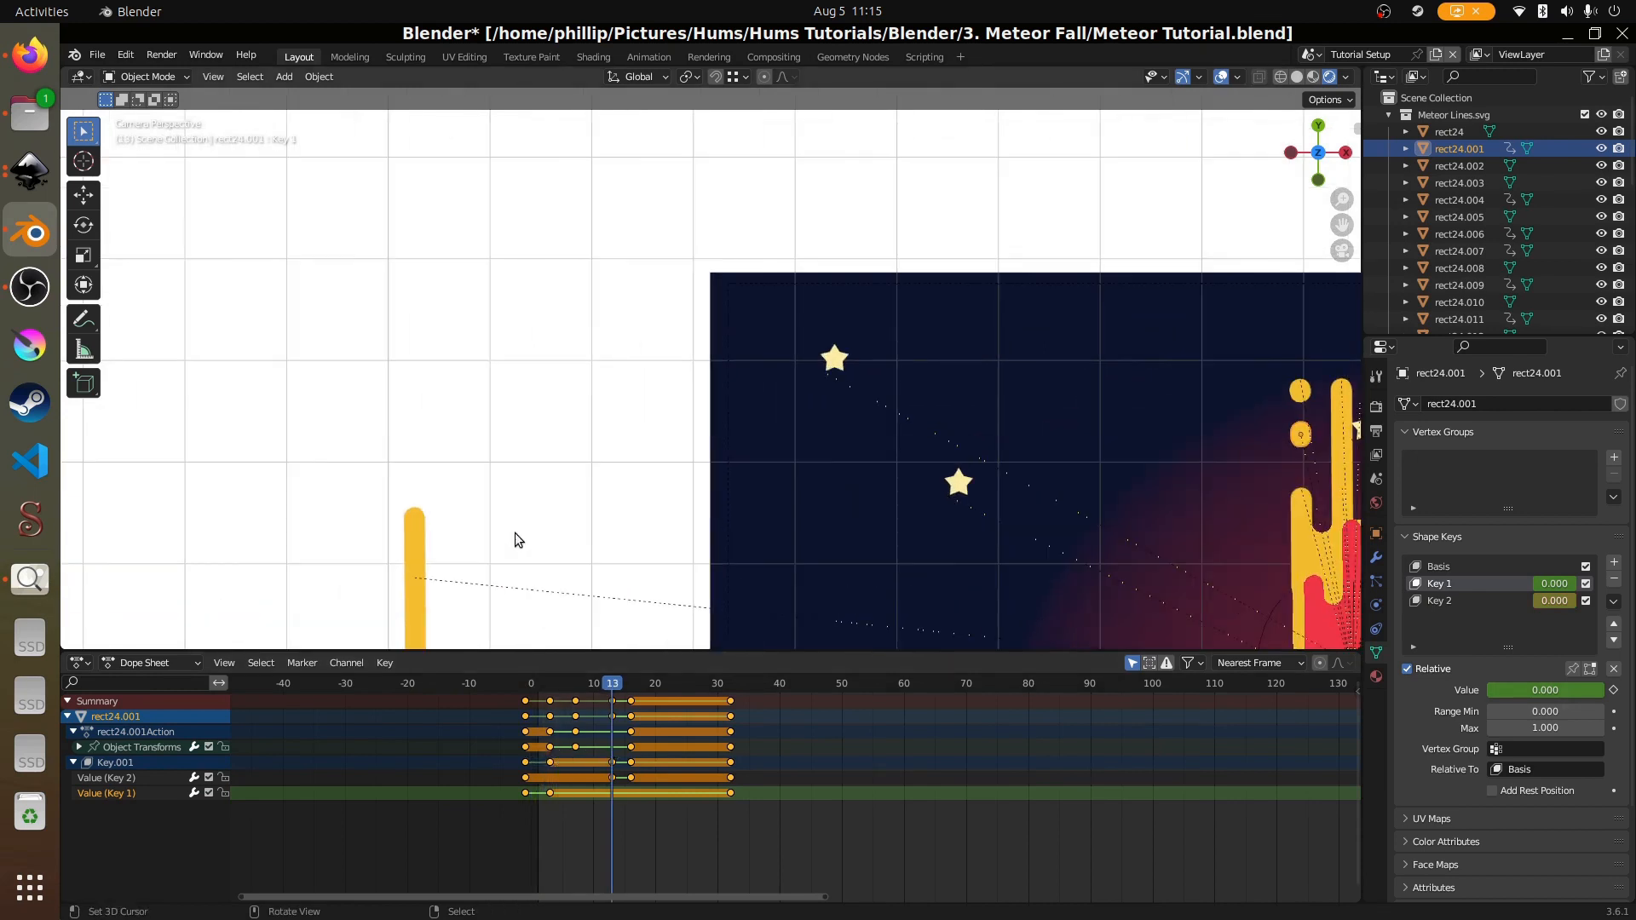
middle_click_drag(516, 540, 823, 335, "shift")
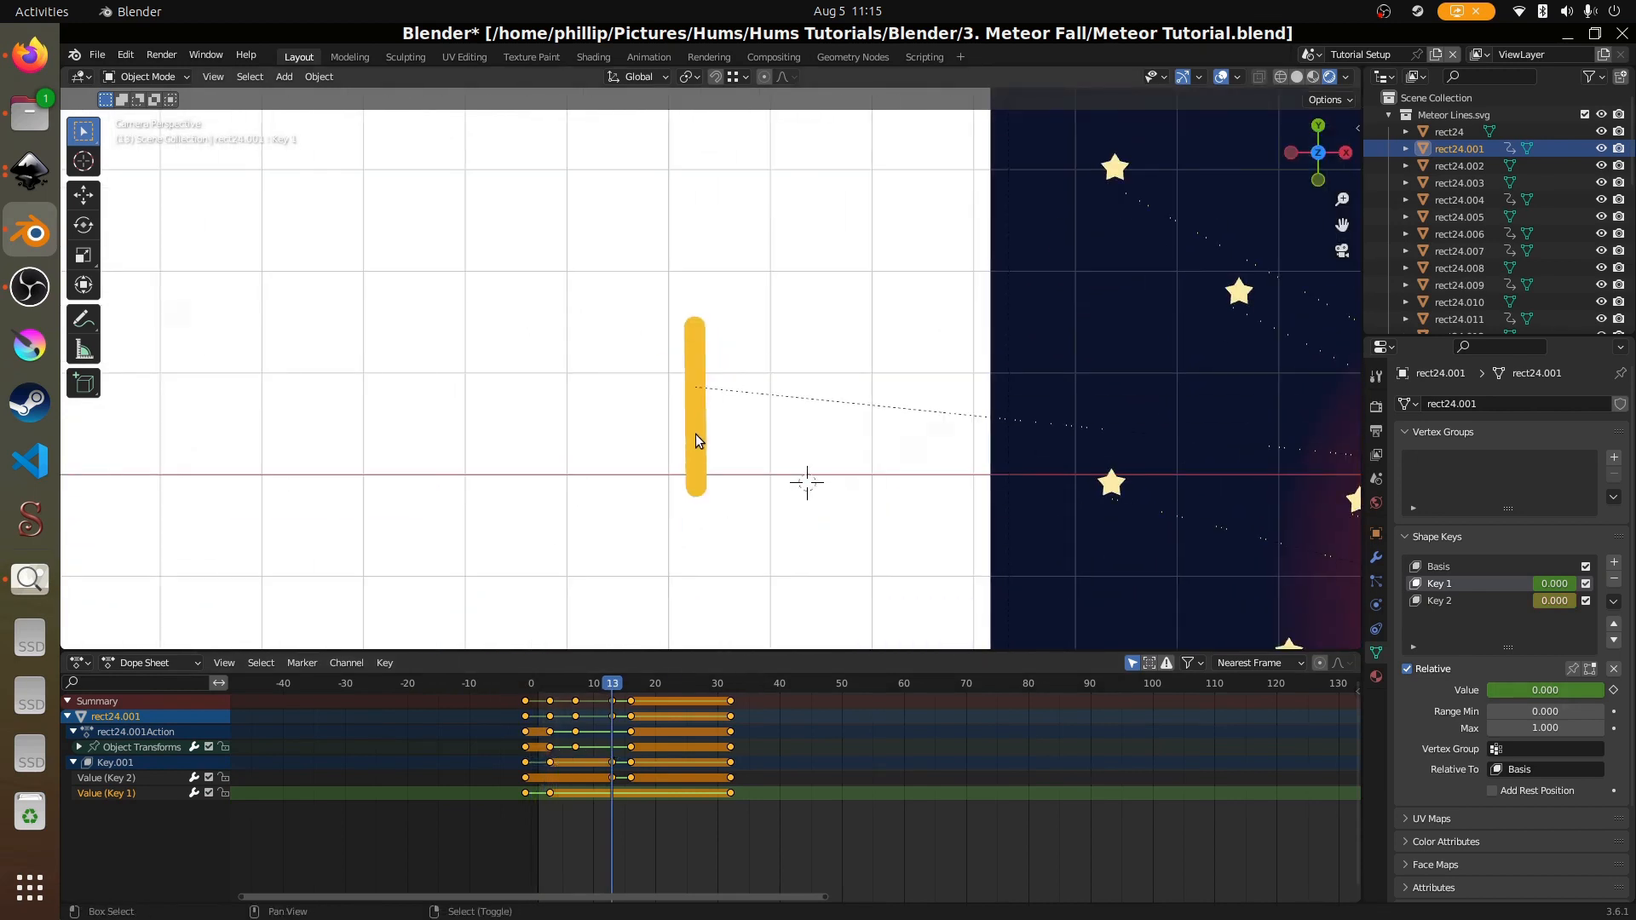
key("shift+d")
right_click(685, 457)
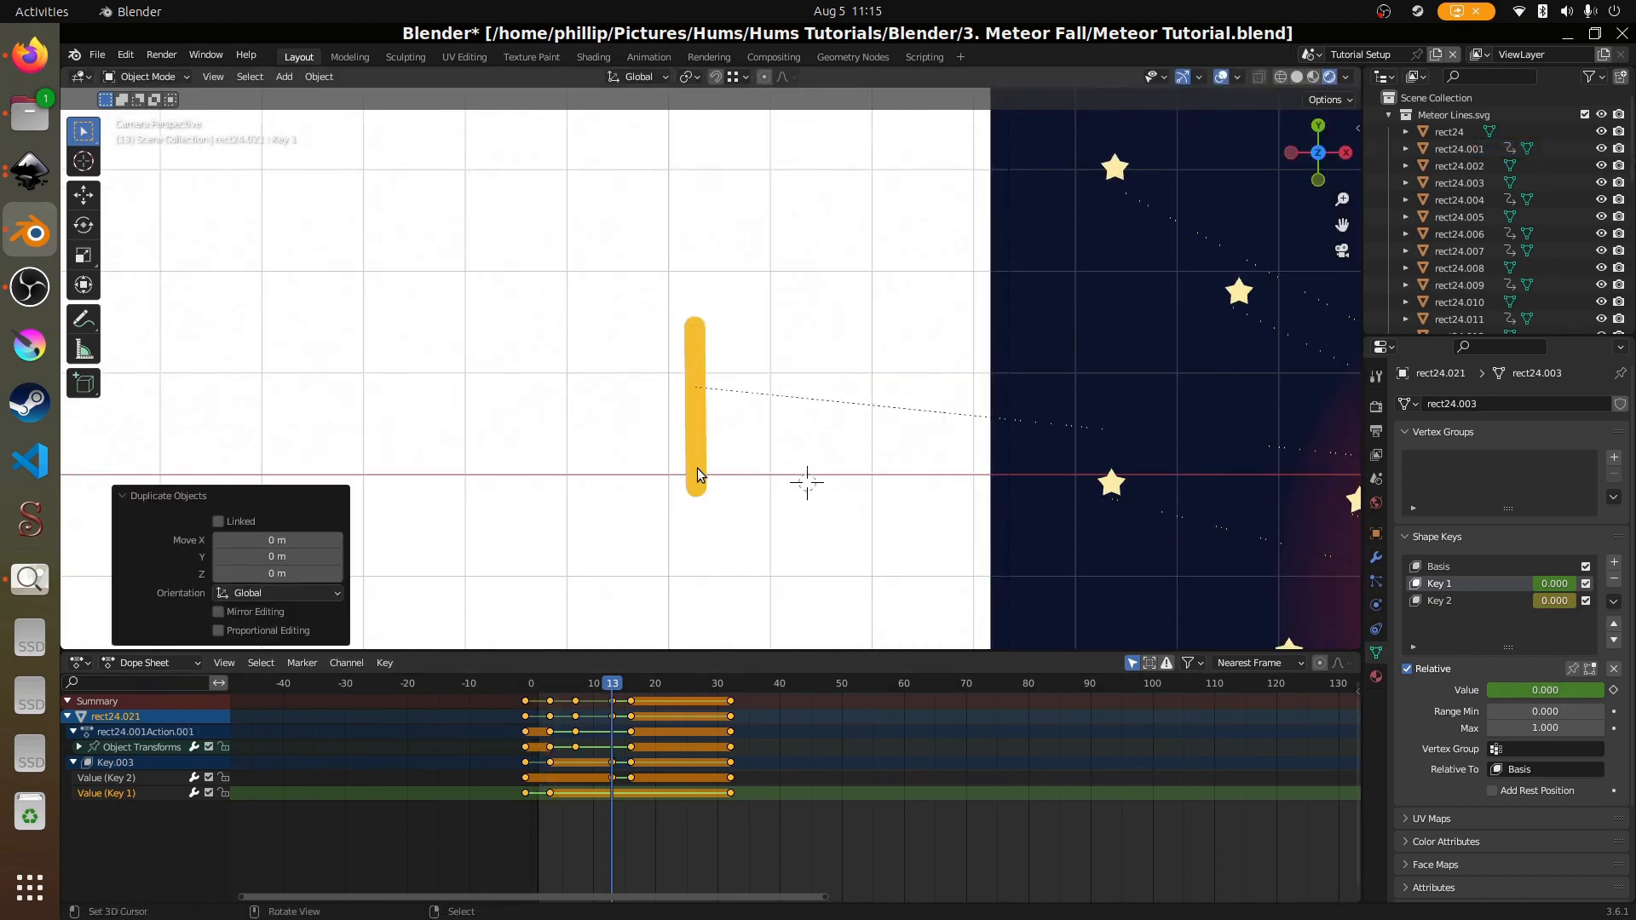
- Select the yellow bar rect24.020 on the white area outside the starry background
scroll(686, 489, "up", 2)
right_click(668, 508)
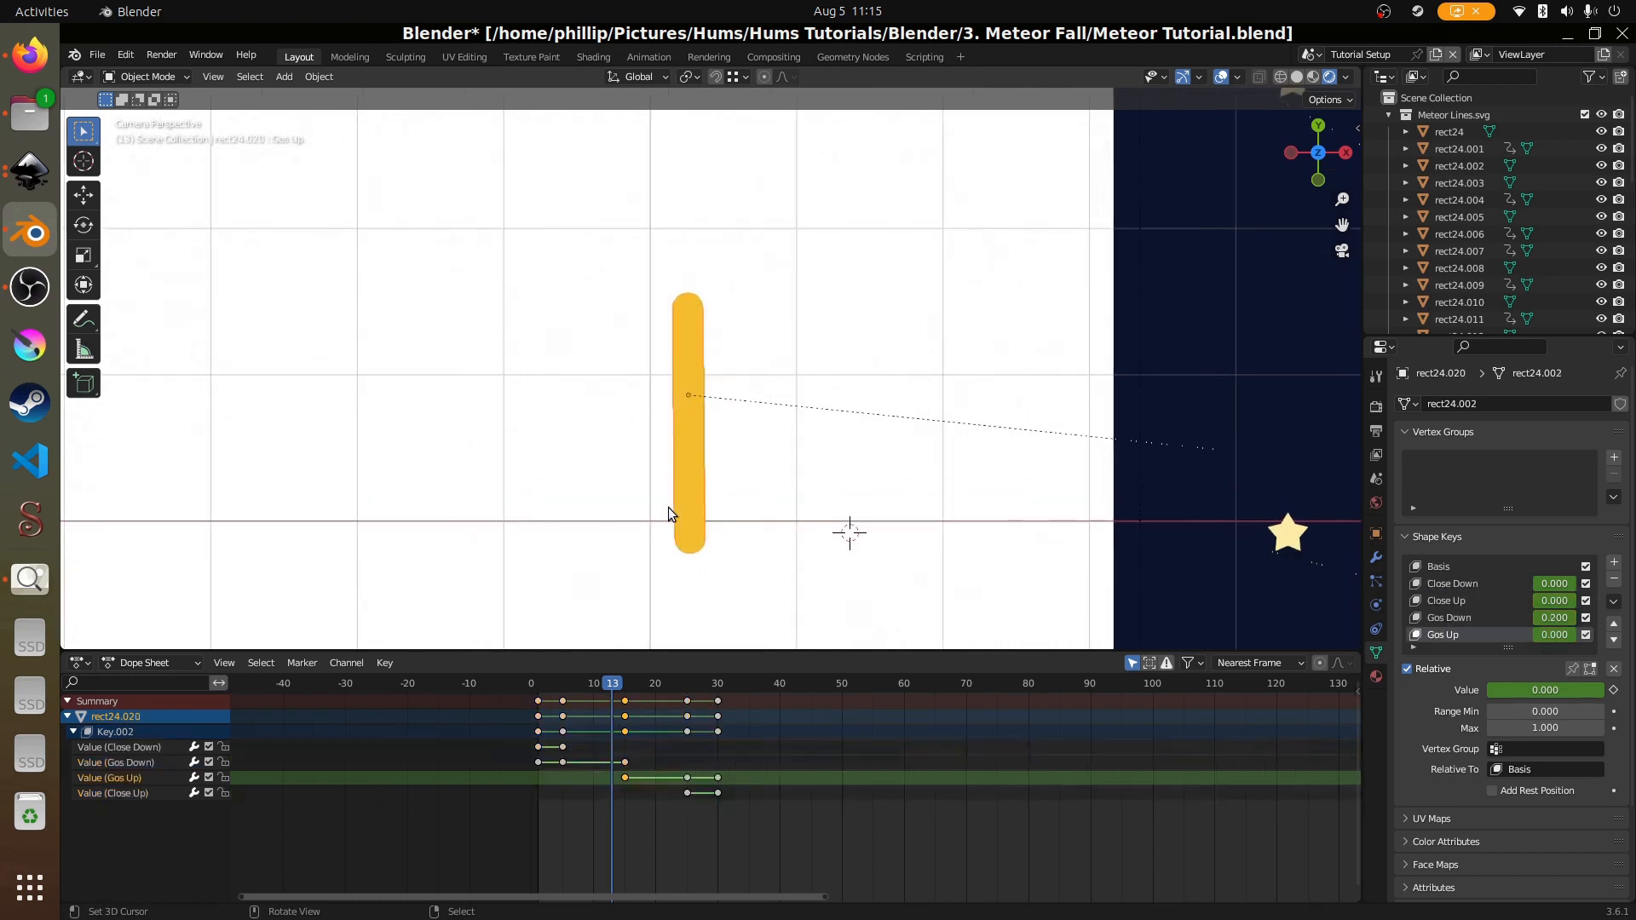
scroll(673, 513, "down", 2)
right_click(684, 505)
right_click(701, 492)
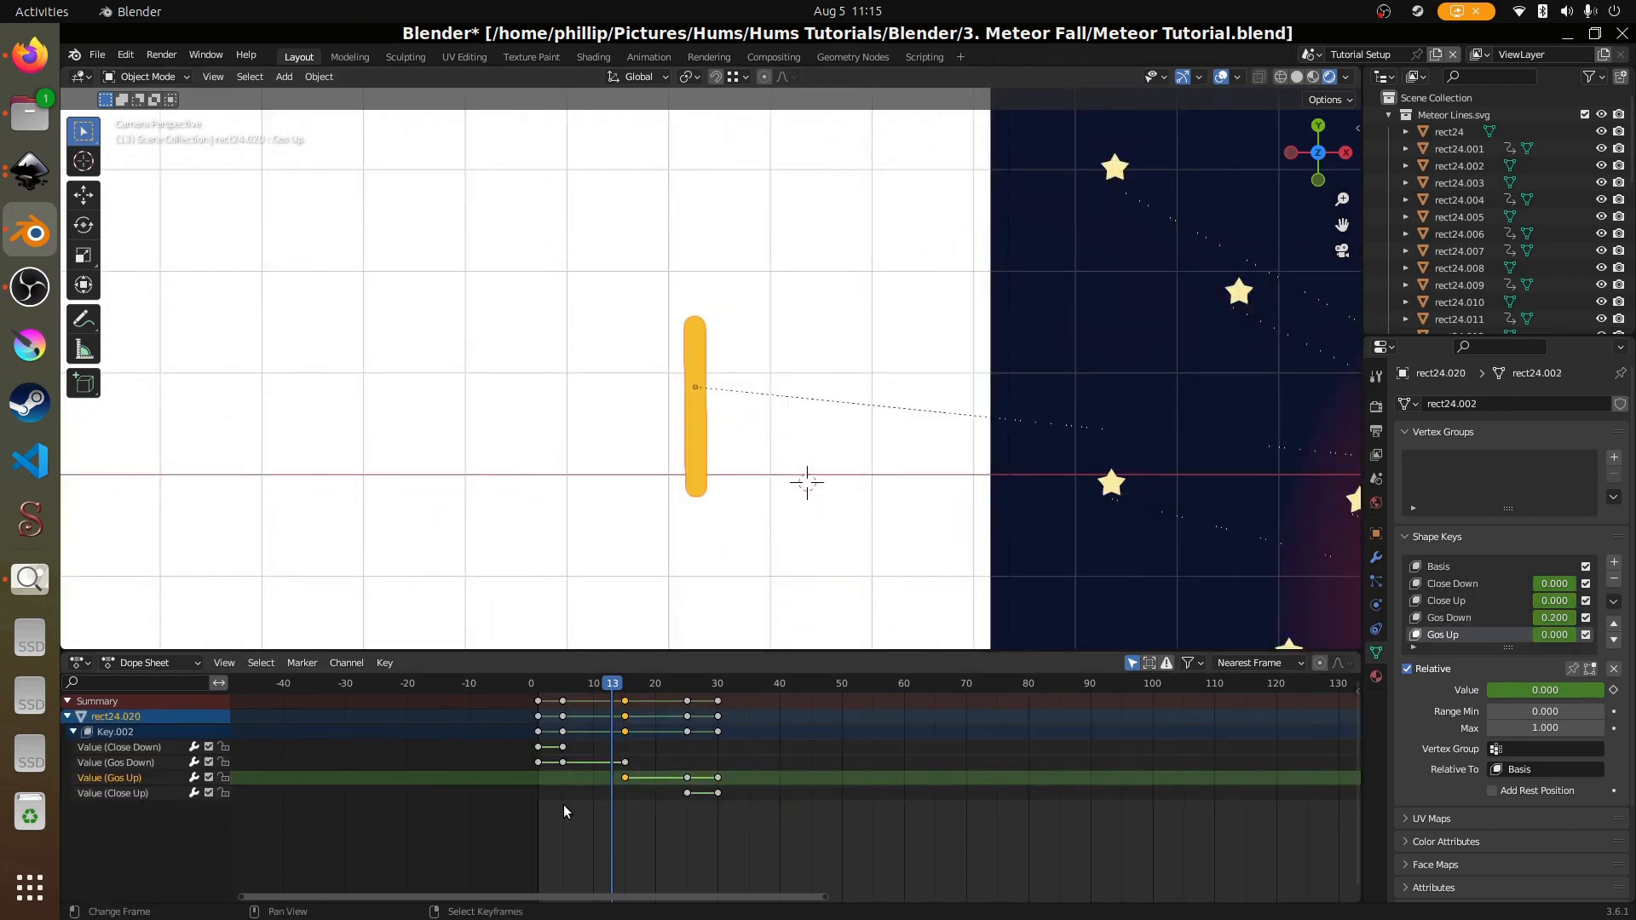
- Scrub through the yellow bar's opening and closing animation, and return to frame 1
left_click_drag(564, 804, 673, 804)
left_click_drag(705, 803, 672, 803)
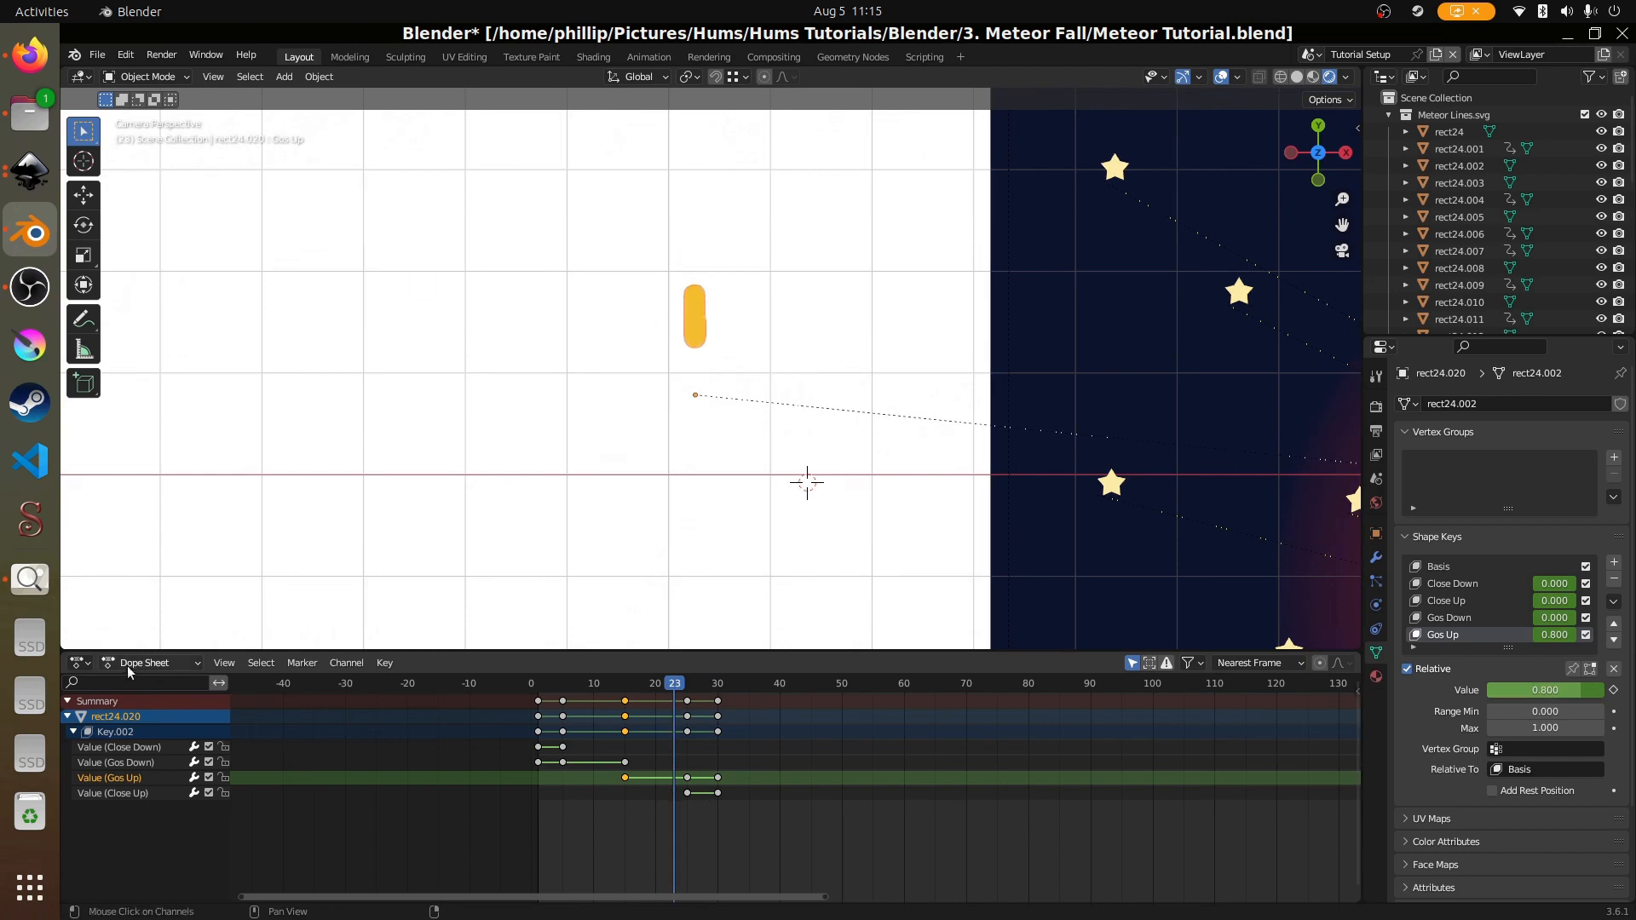
mouse_move(542, 831)
left_mouse_down()
mouse_move(628, 831)
mouse_move(537, 818)
left_mouse_up()
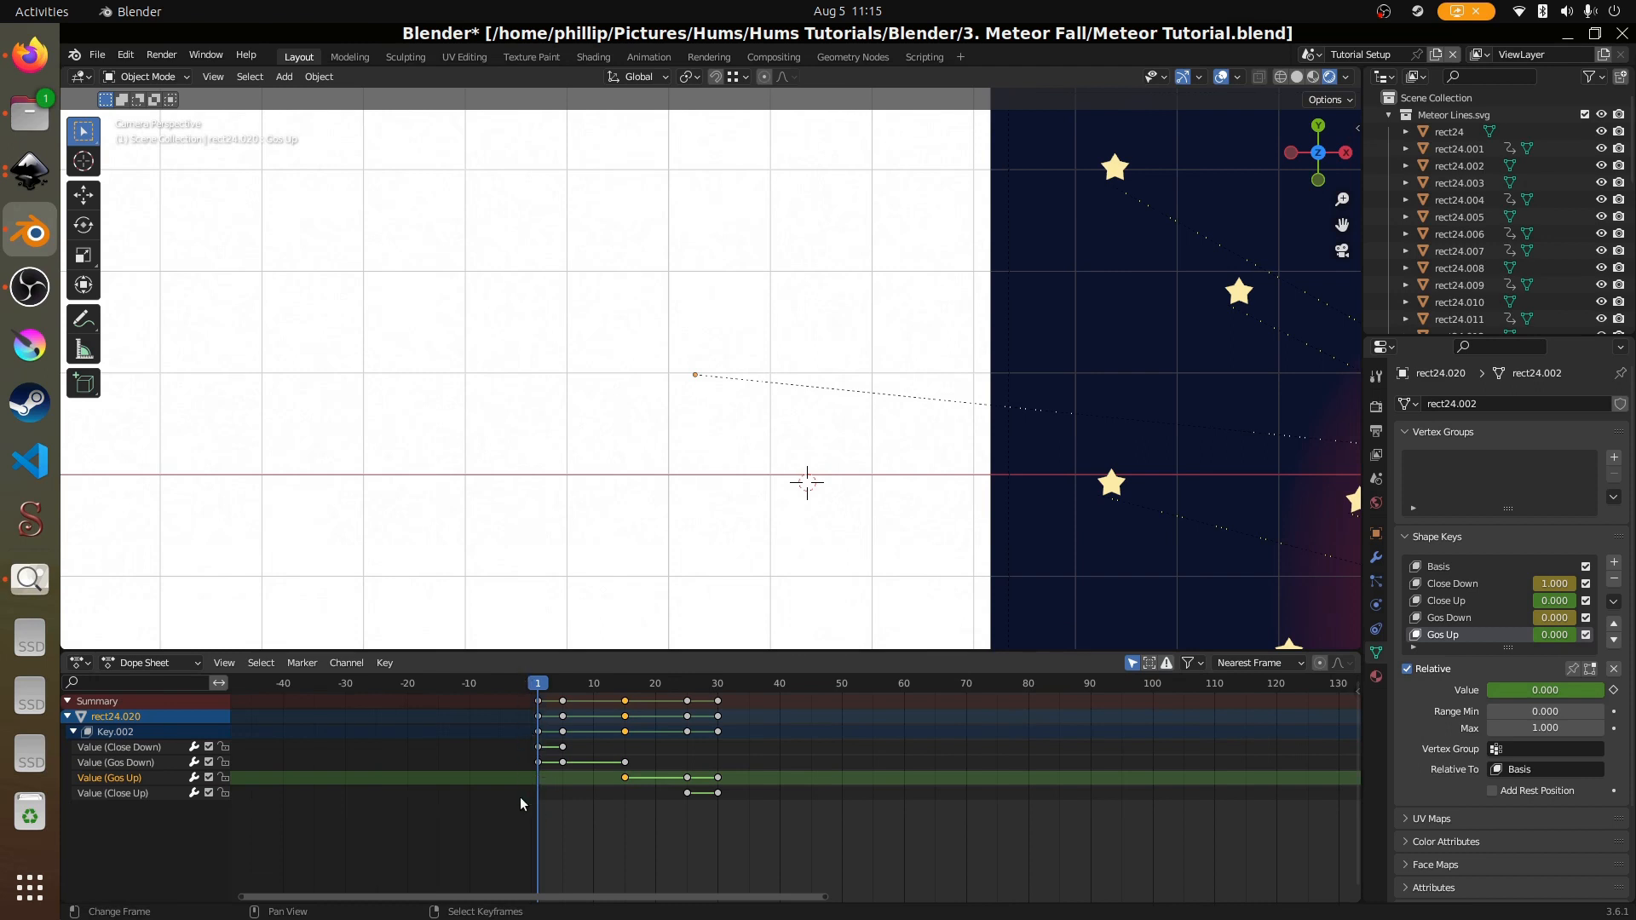
- Insert keyframes for the Close Up and Gos Up shape keys at frame 1 on the yellow bar
right_click(1537, 601)
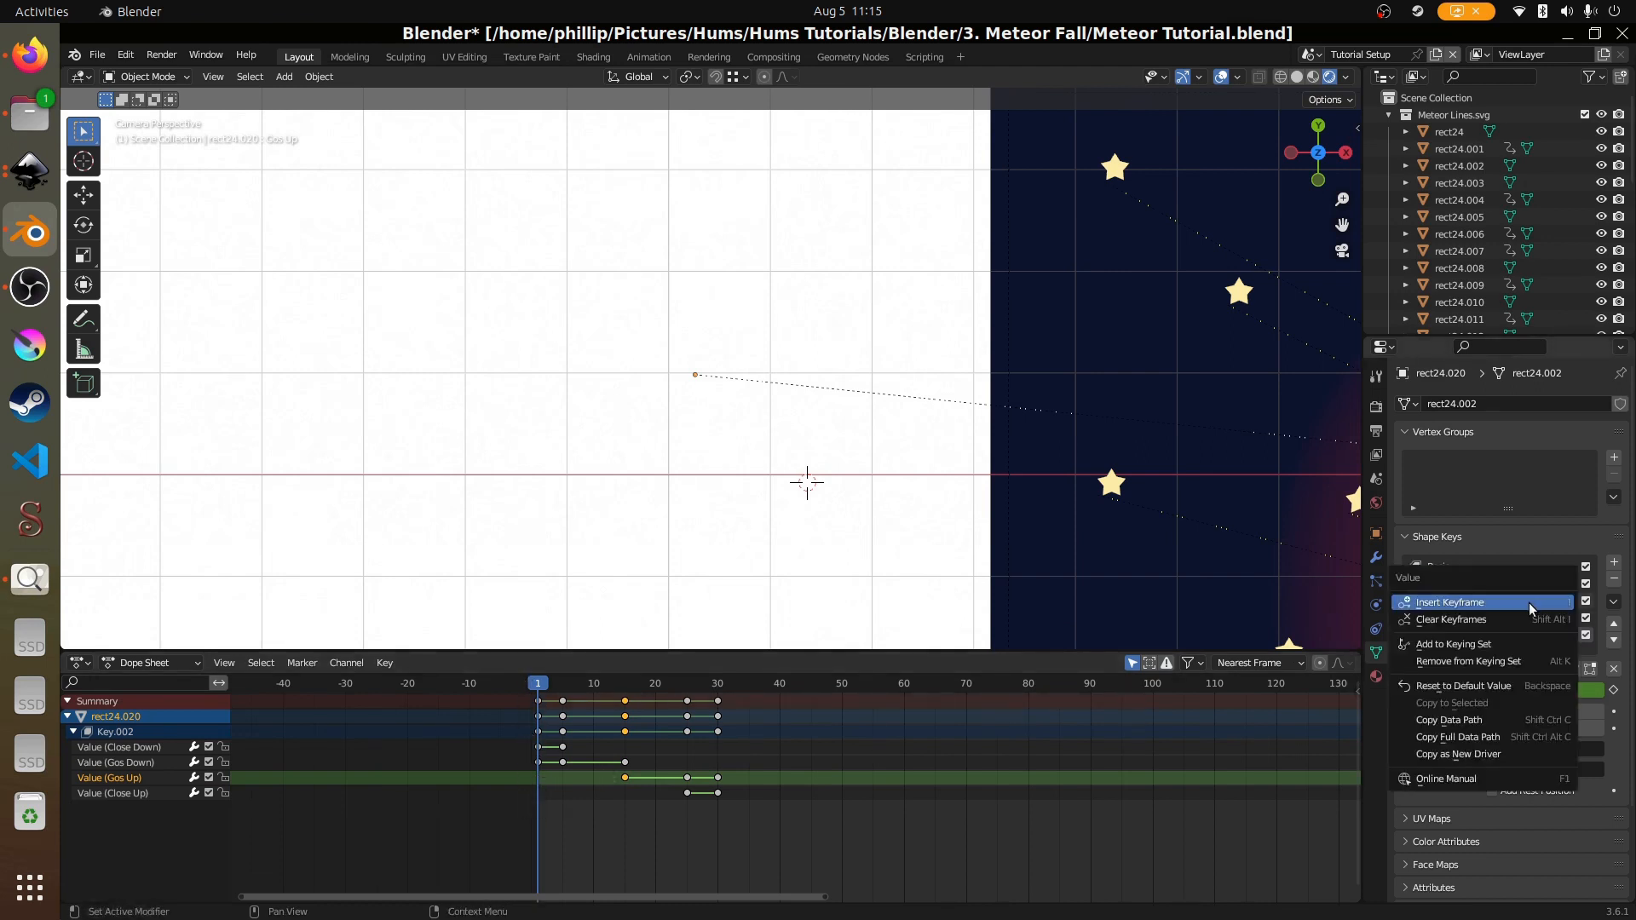
left_click(1528, 601)
right_click(1532, 638)
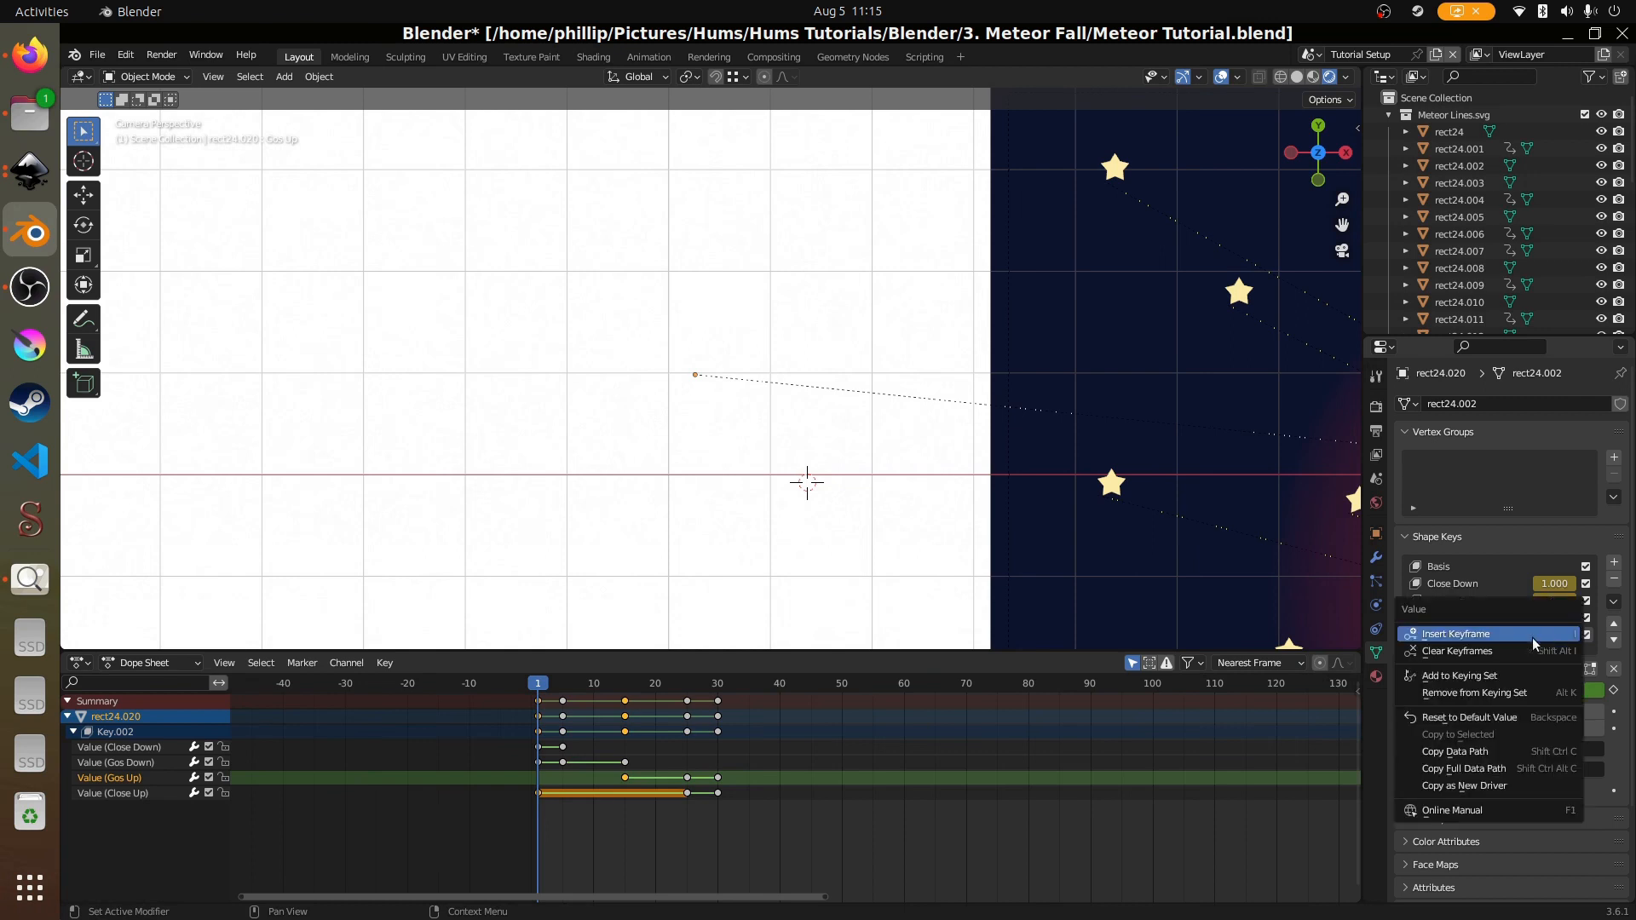
left_click(1531, 637)
- Insert keyframes for the Gos Down and Close Down shape keys at frame 30
left_click_drag(631, 818, 717, 824)
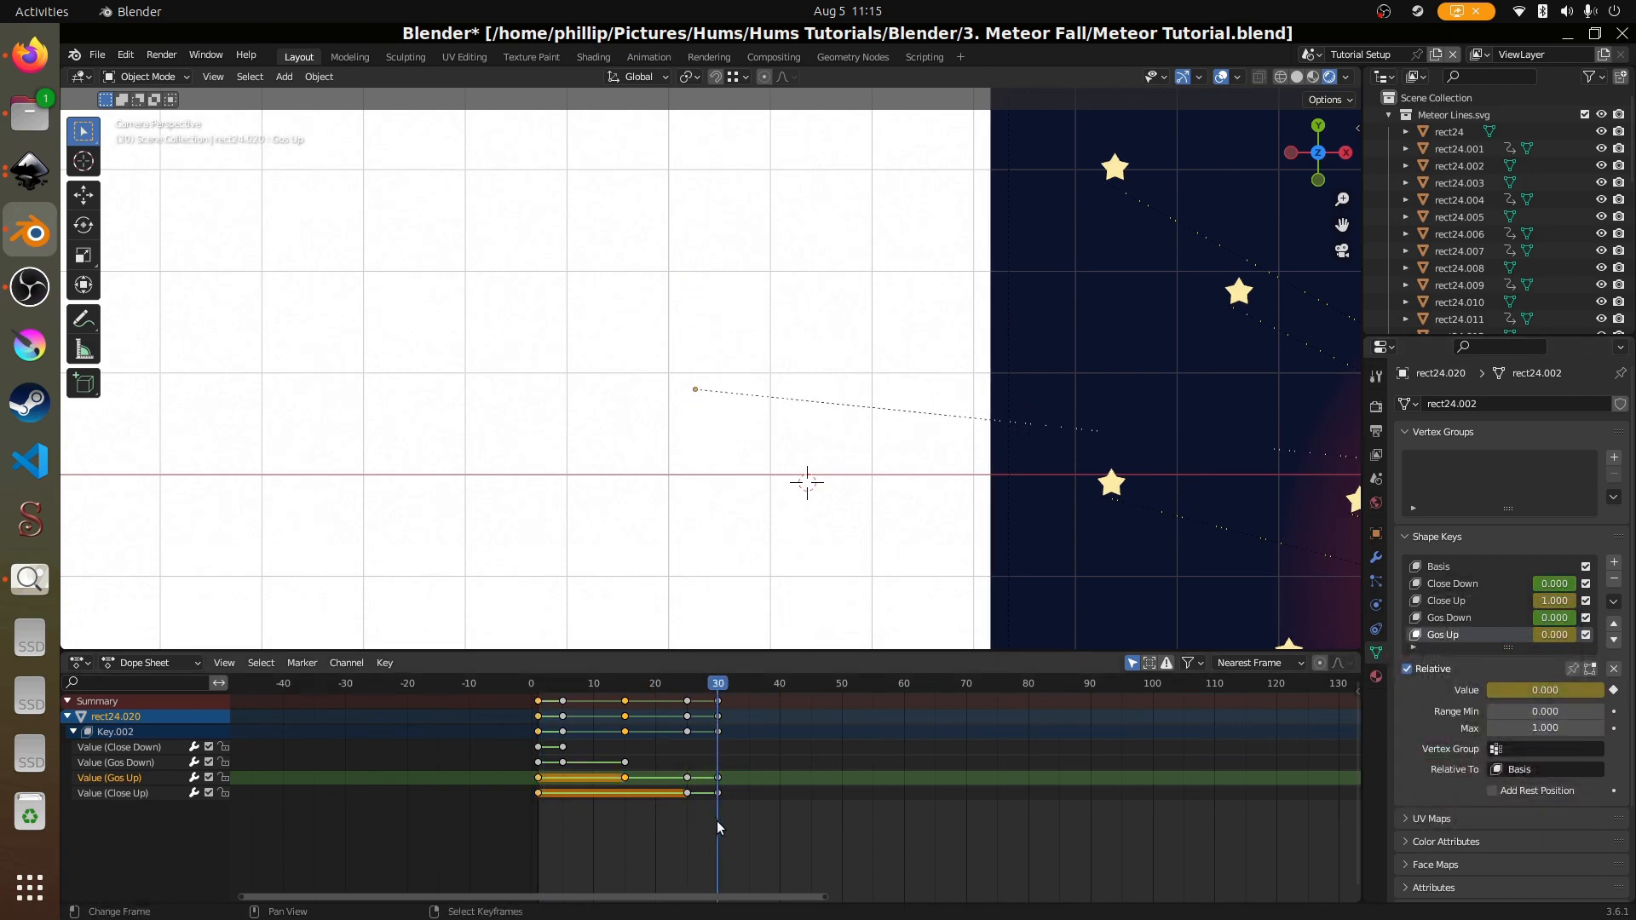
right_click(1544, 621)
left_click(1544, 620)
right_click(1546, 584)
left_click(1537, 587)
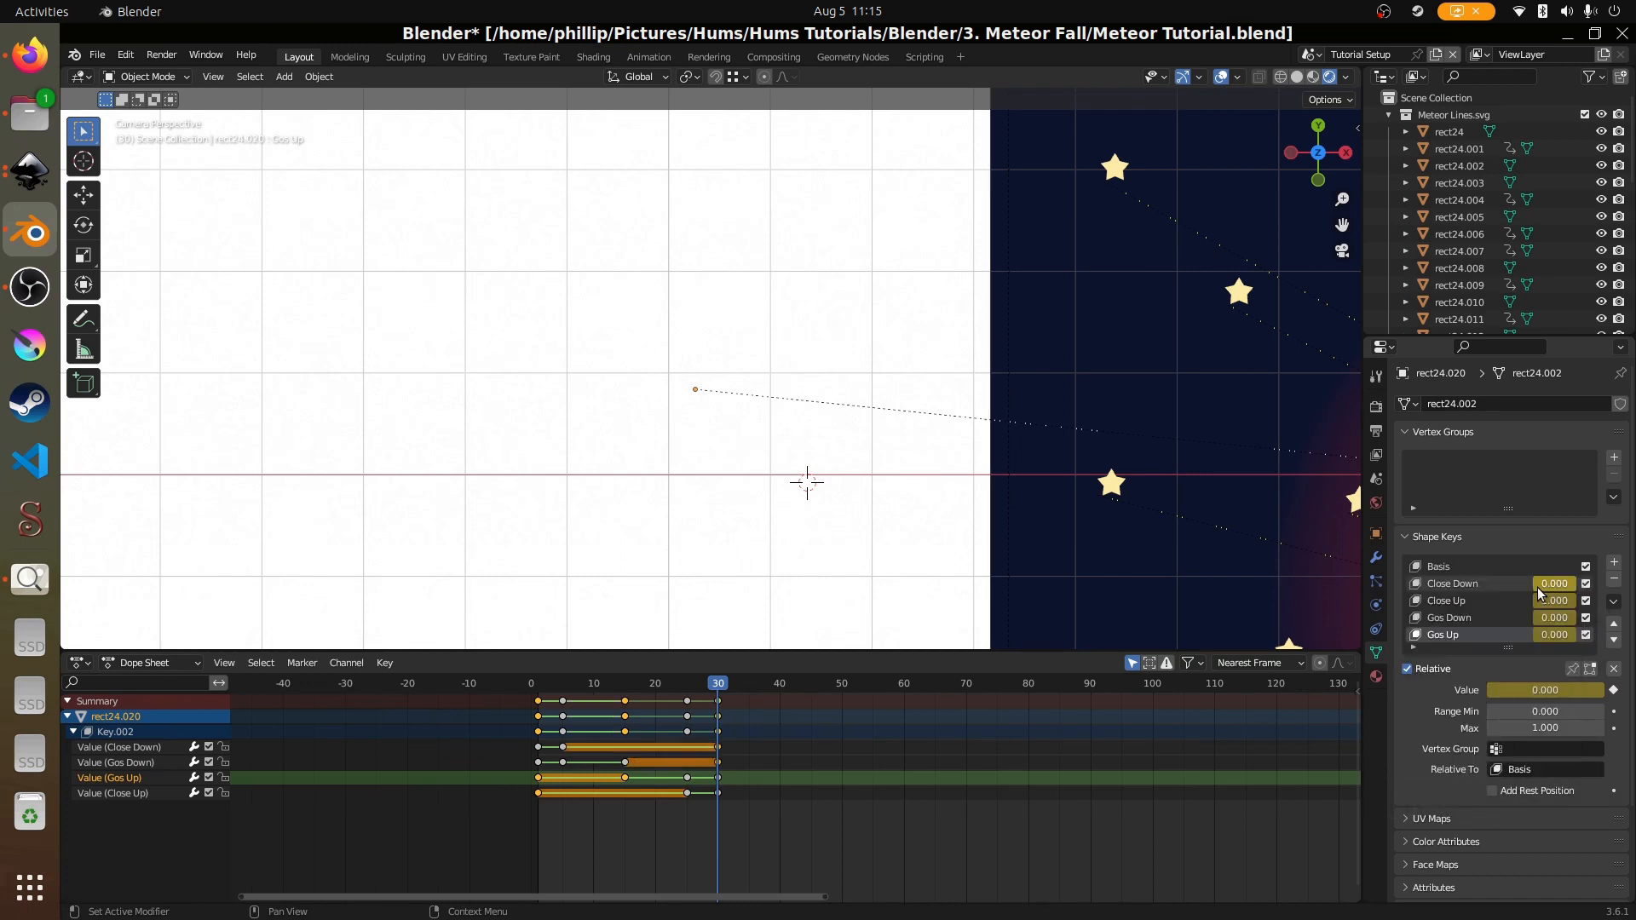
- Return to frame 1 and add a Cycles modifier to the Gos Up curve in the Graph Editor
left_click_drag(717, 834, 539, 840)
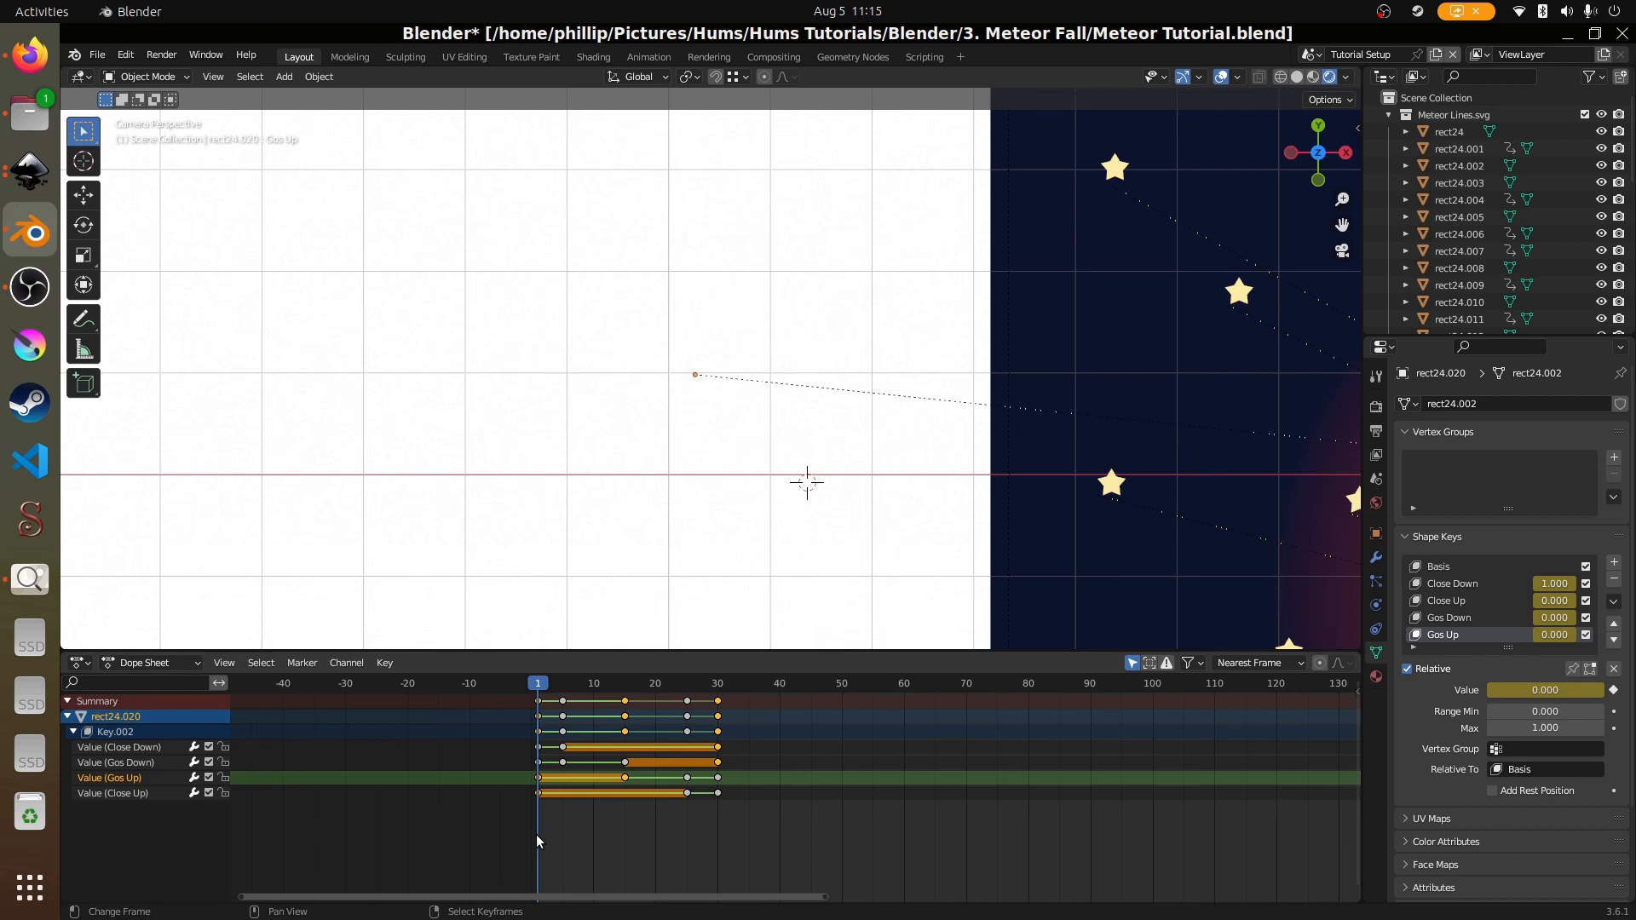
left_click(87, 662)
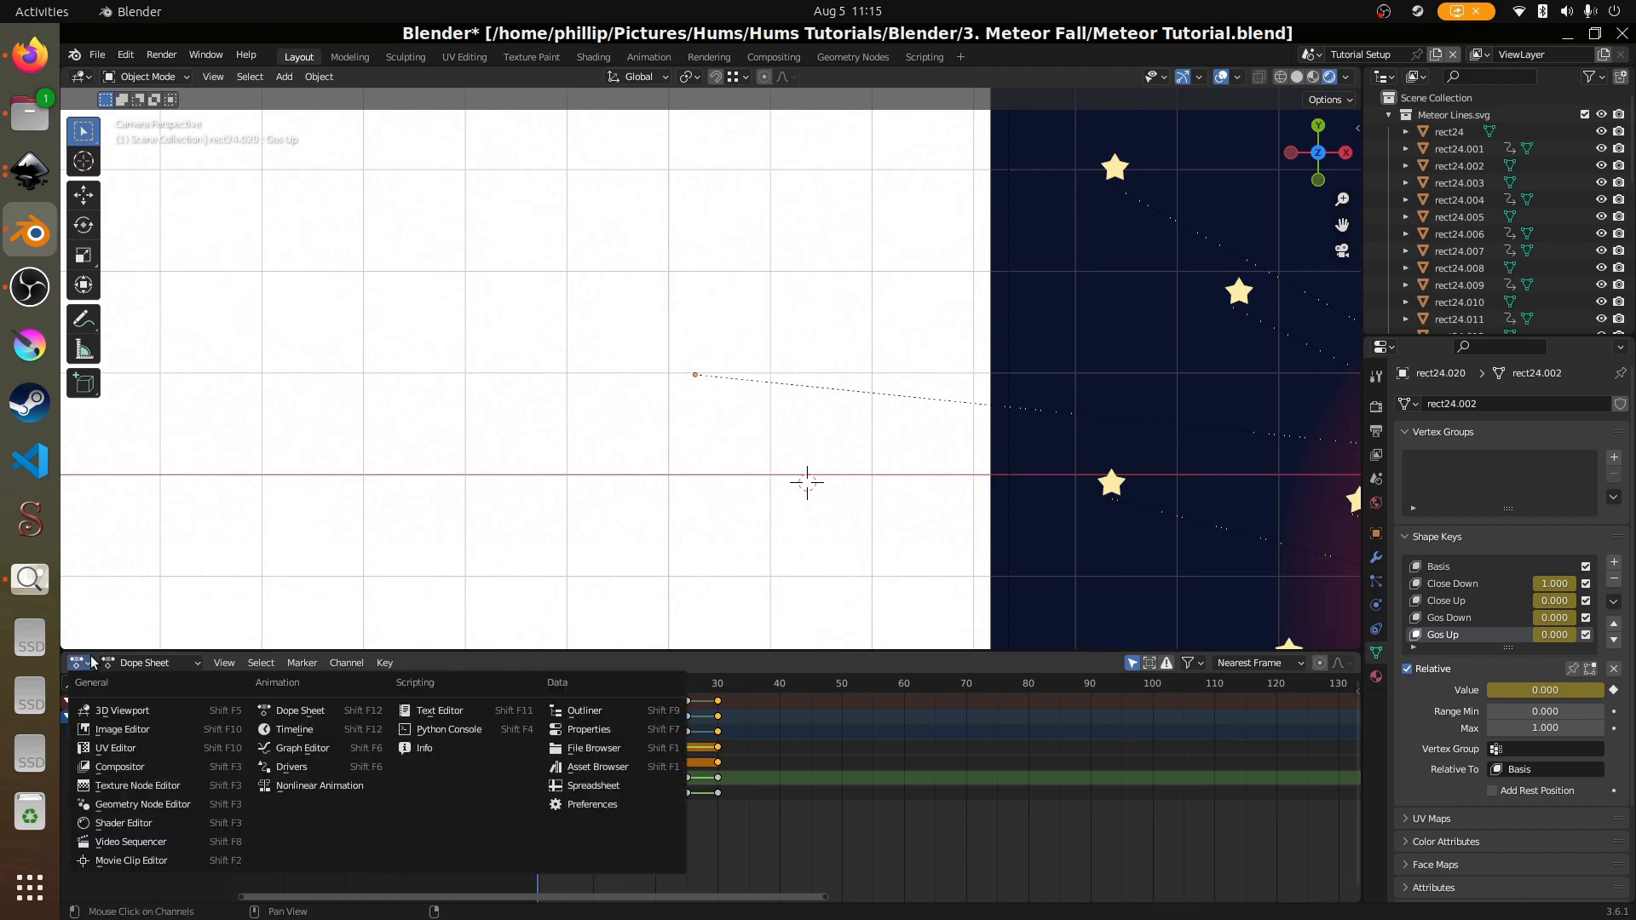
left_click(300, 748)
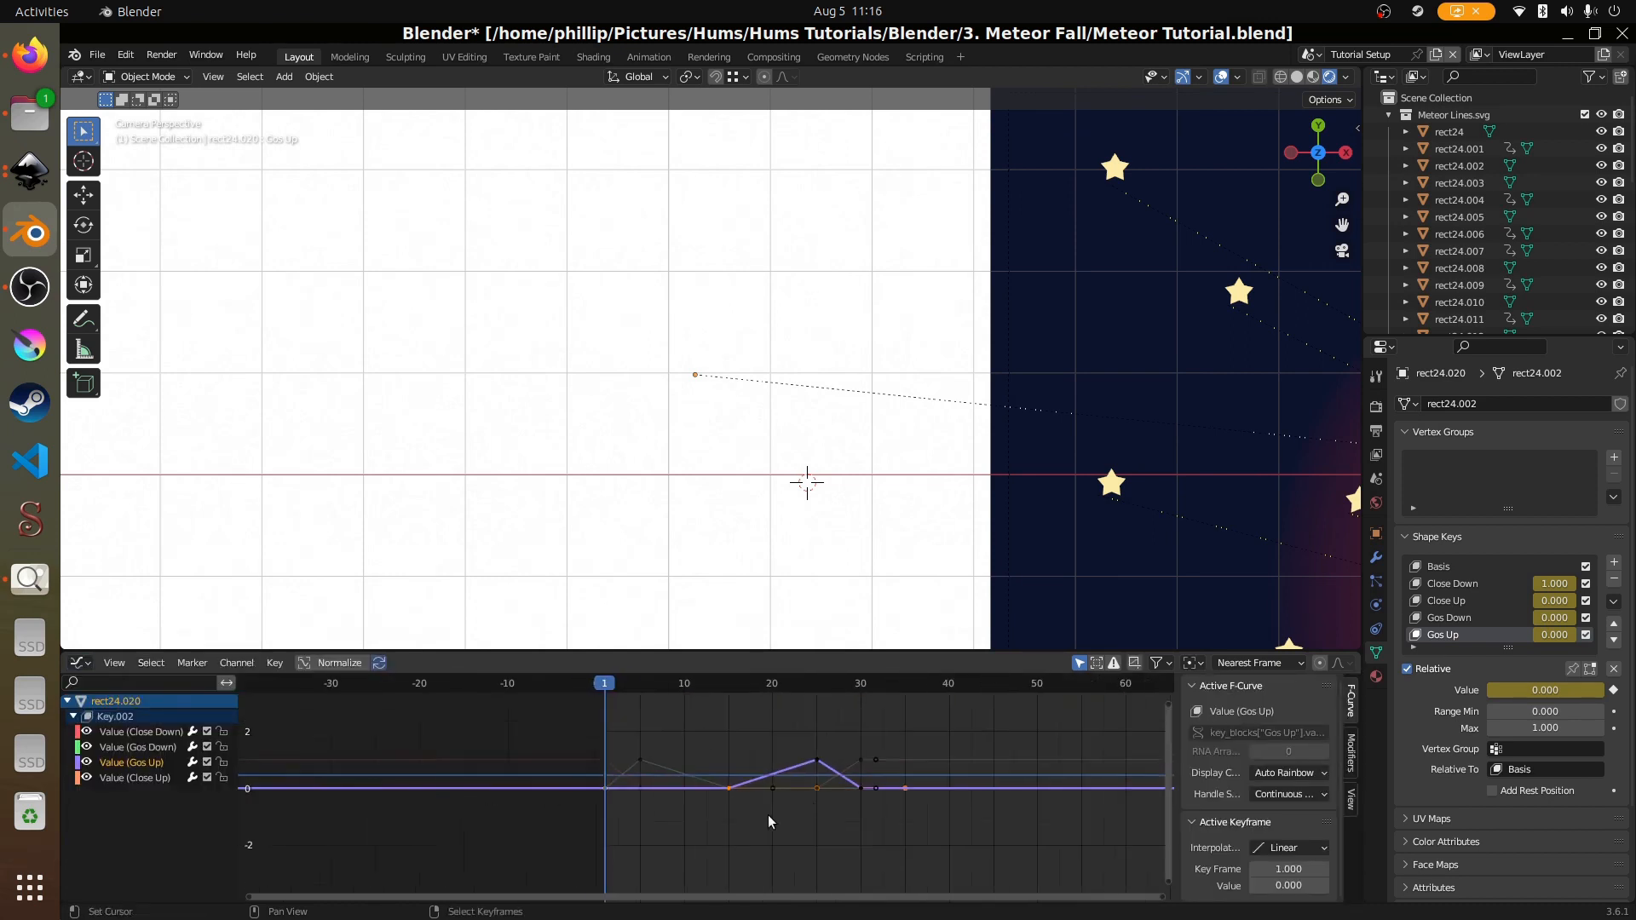
left_click(1351, 754)
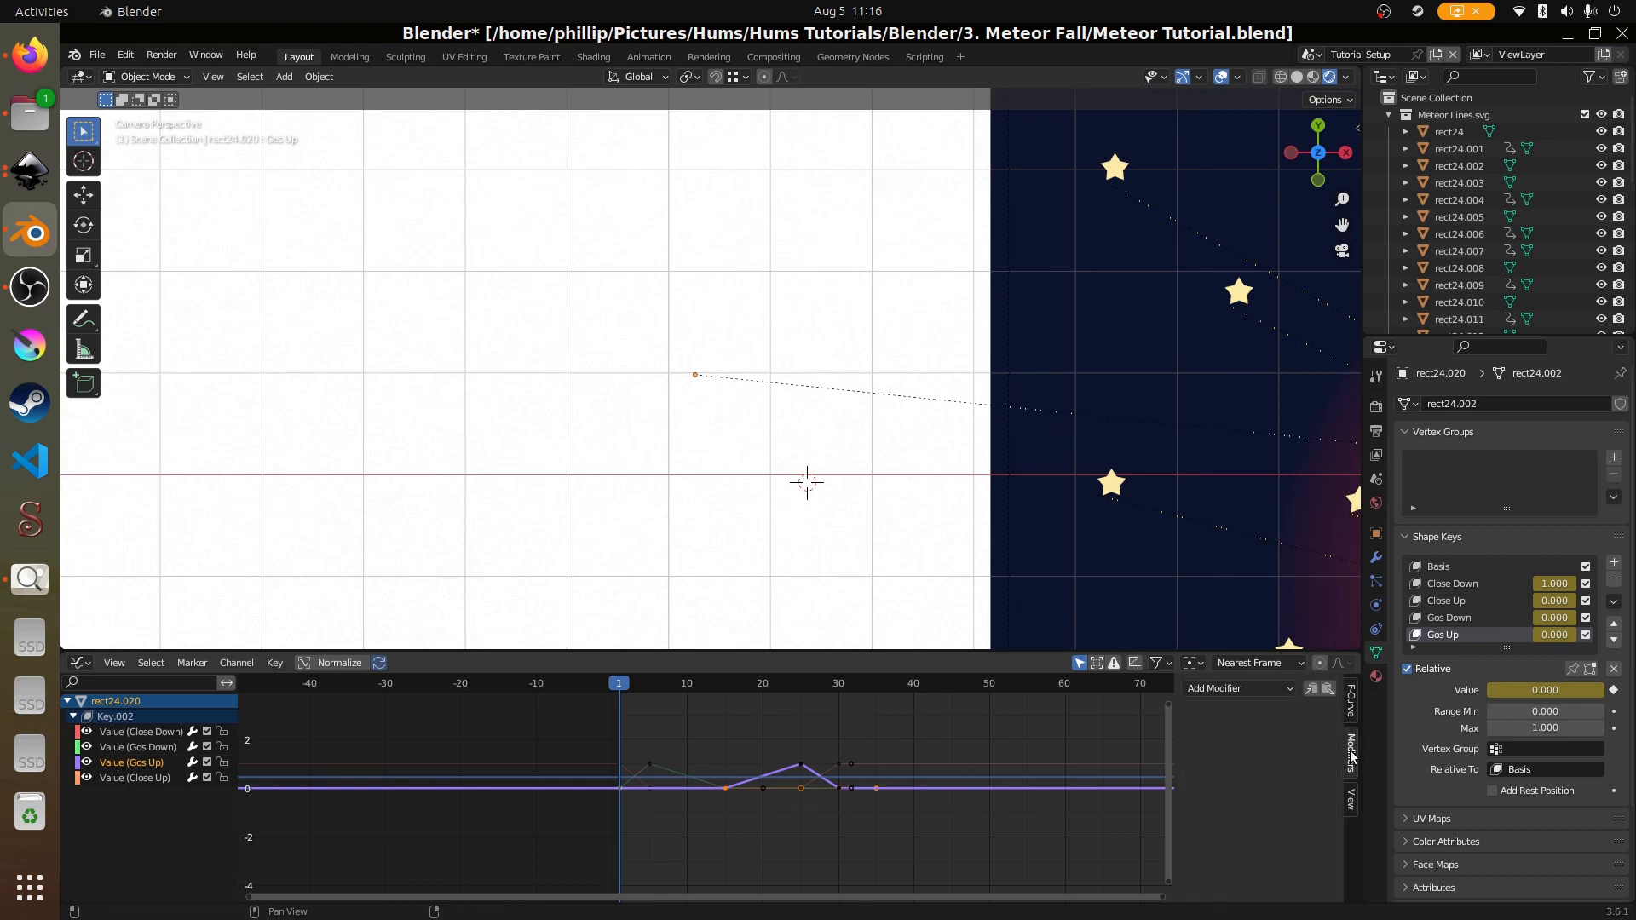
left_click(1269, 690)
left_click(1231, 761)
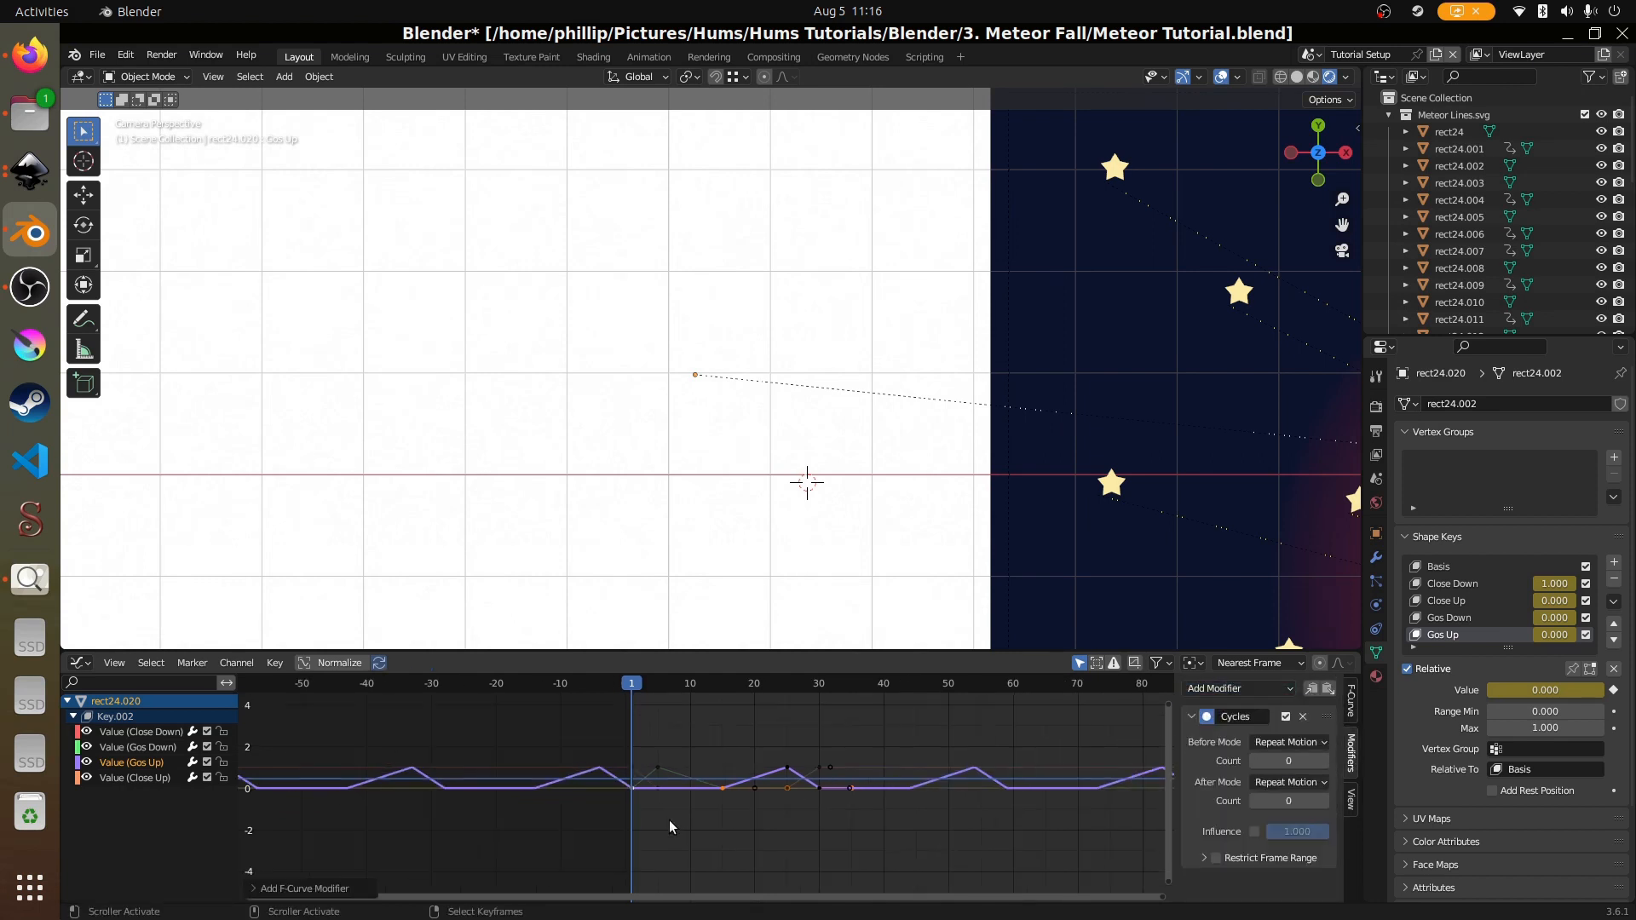
- Play the animation to check how the Gos Up curve repeats beyond its keyframes
key("space")
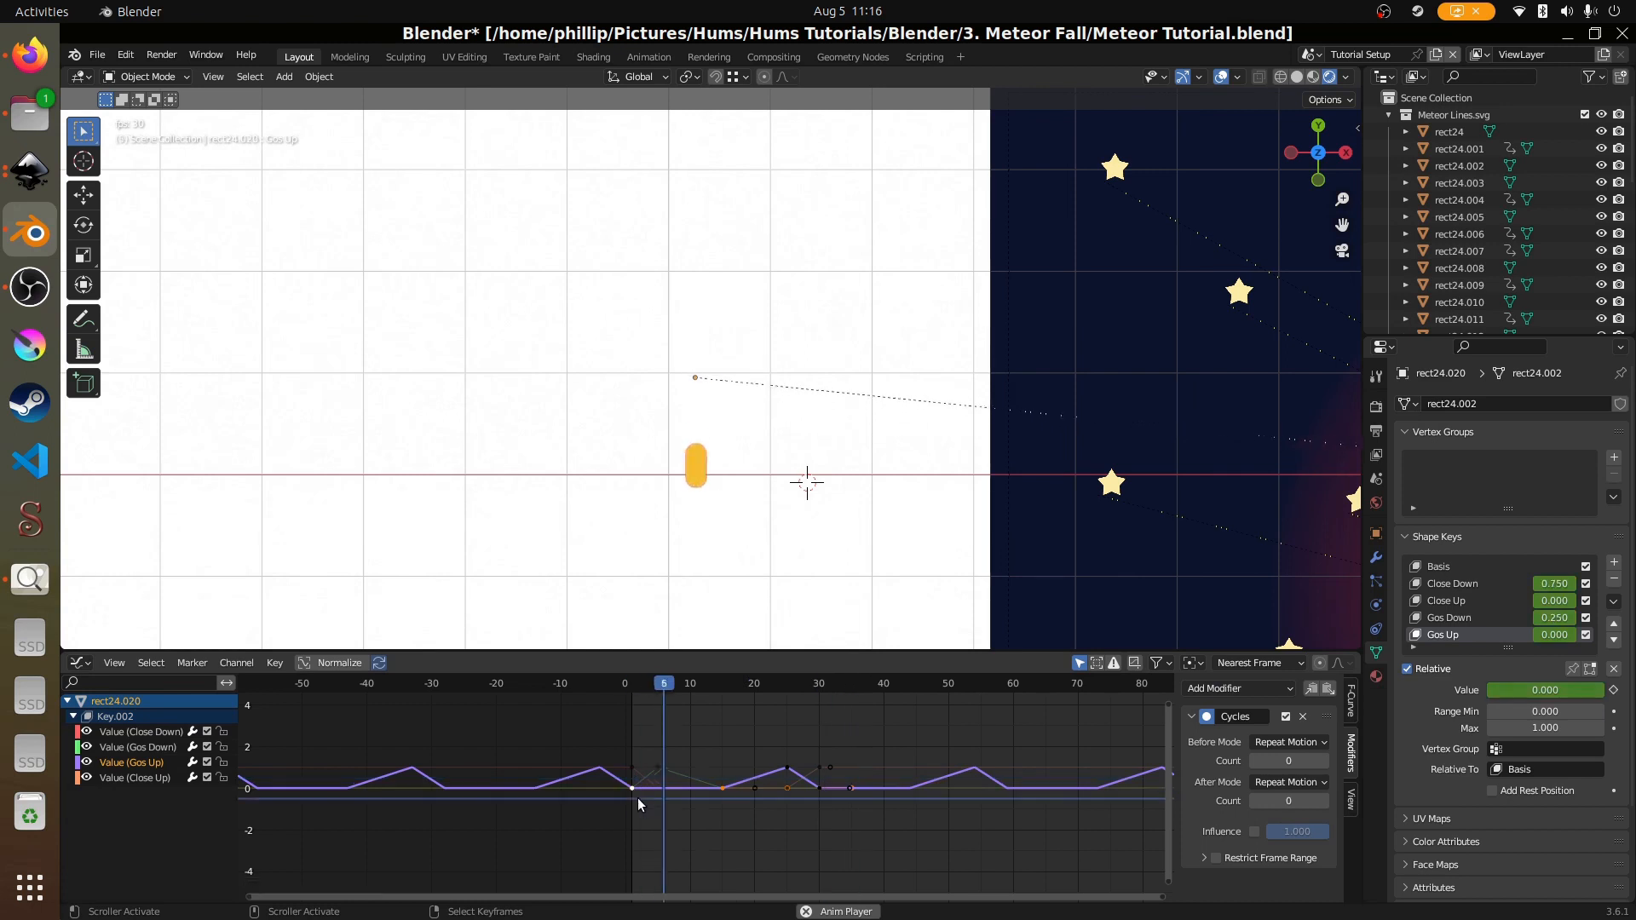
scroll(639, 794, "down", 2)
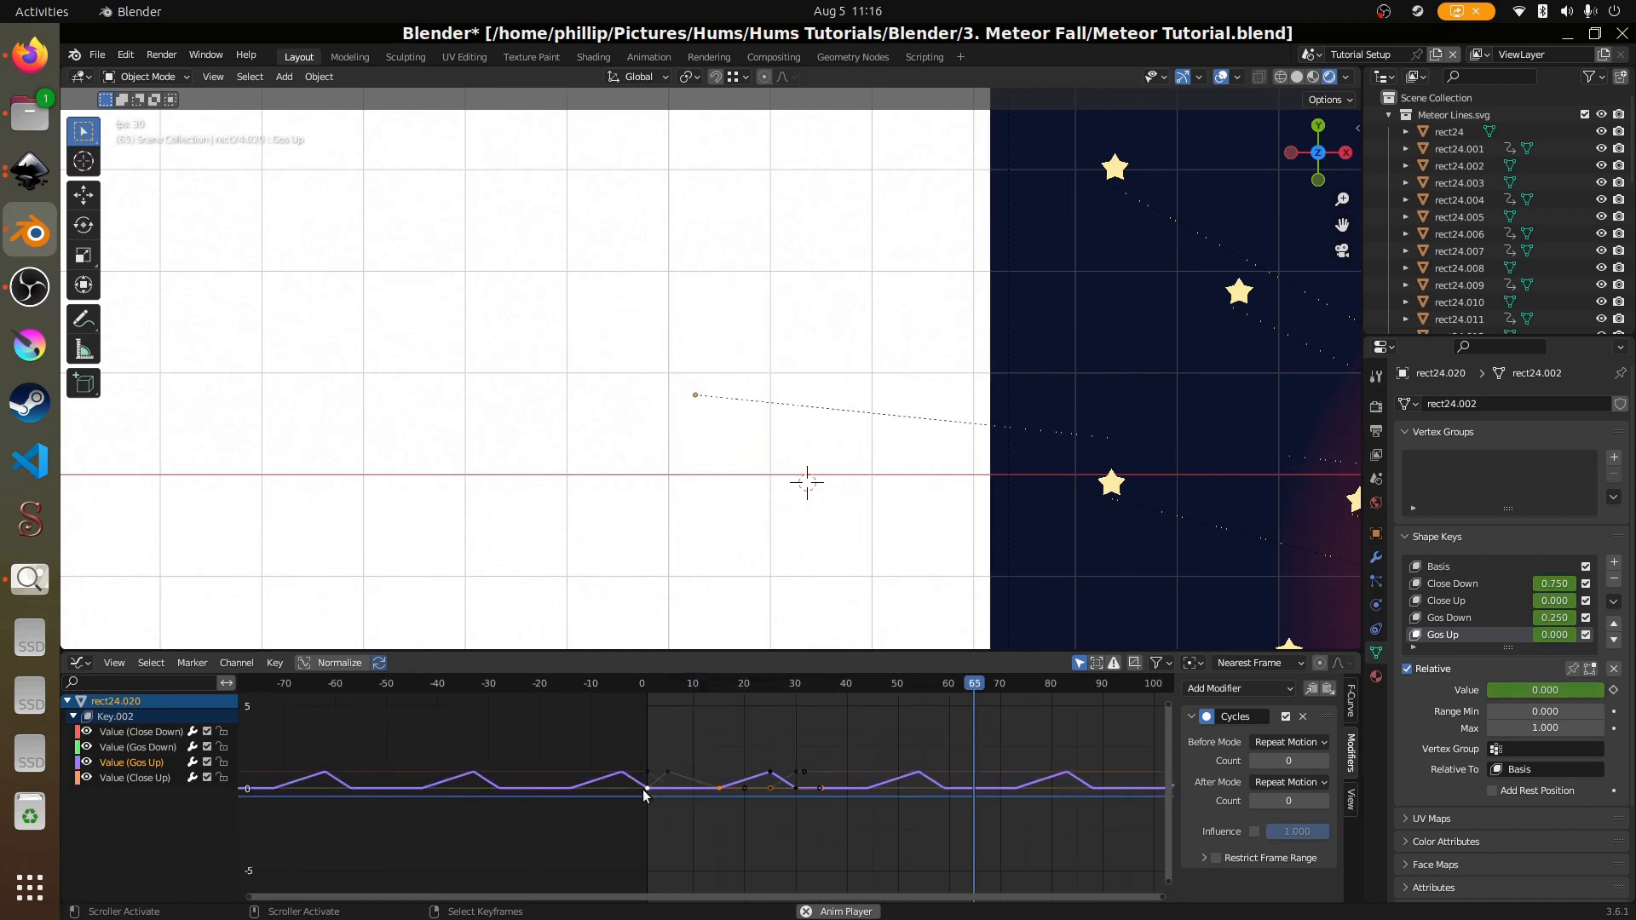
scroll(643, 790, "down", 3)
right_click(646, 809, "shift")
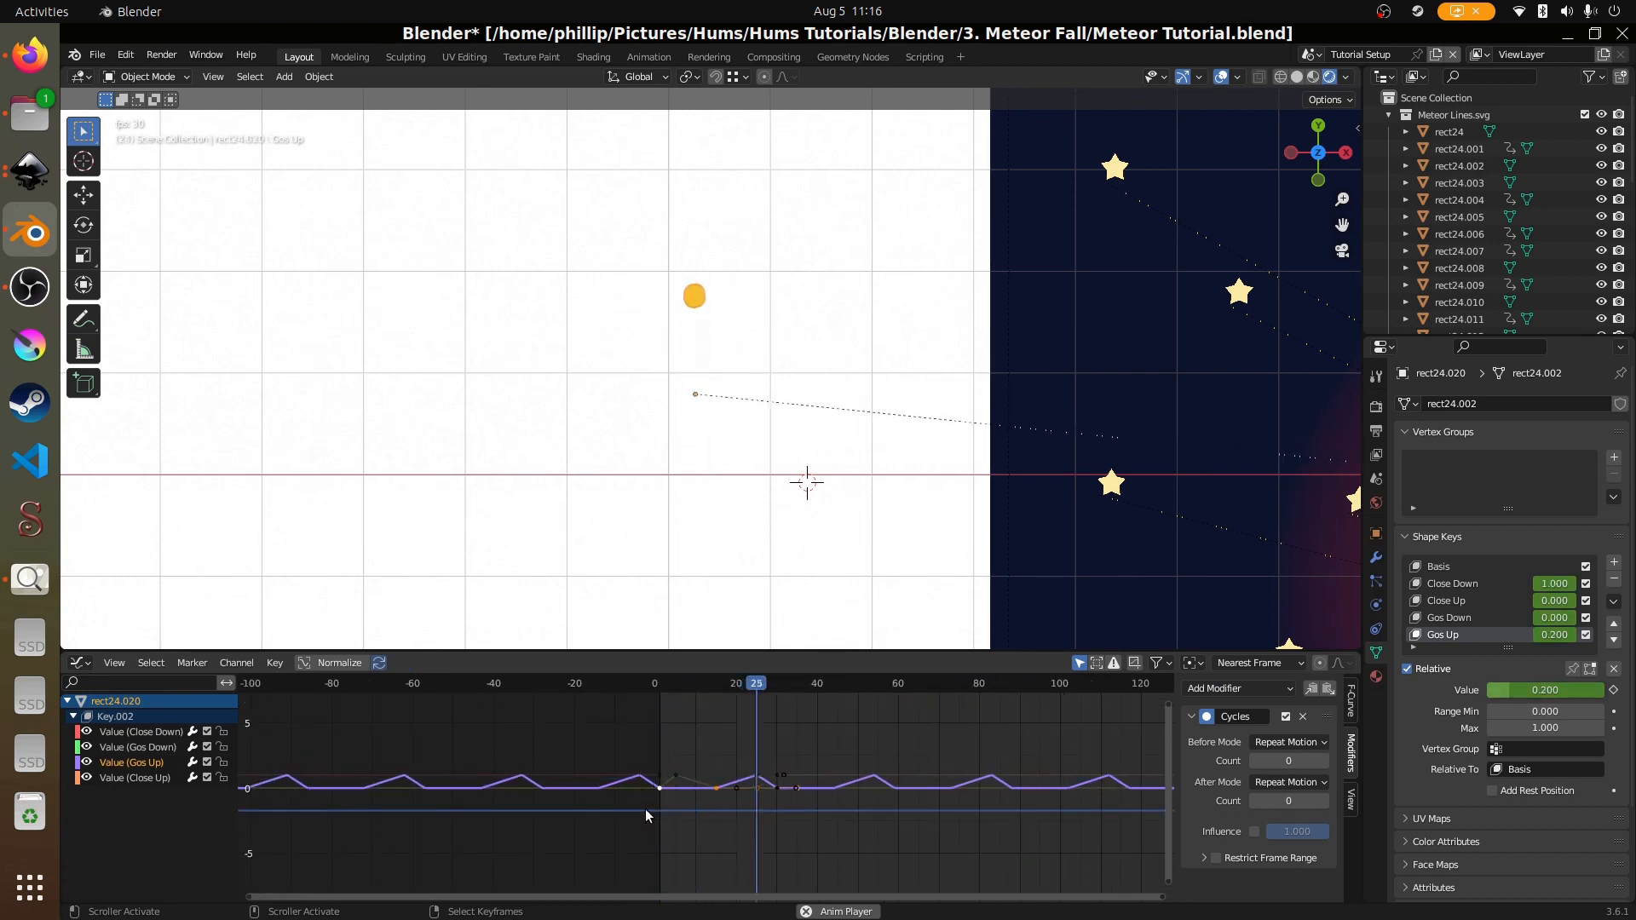
key("space")
- Add a Cycles modifier to the remaining Close Down, Gos Down and Close Up curves
left_click(141, 745)
left_click(146, 733, "shift")
left_click(143, 779, "shift")
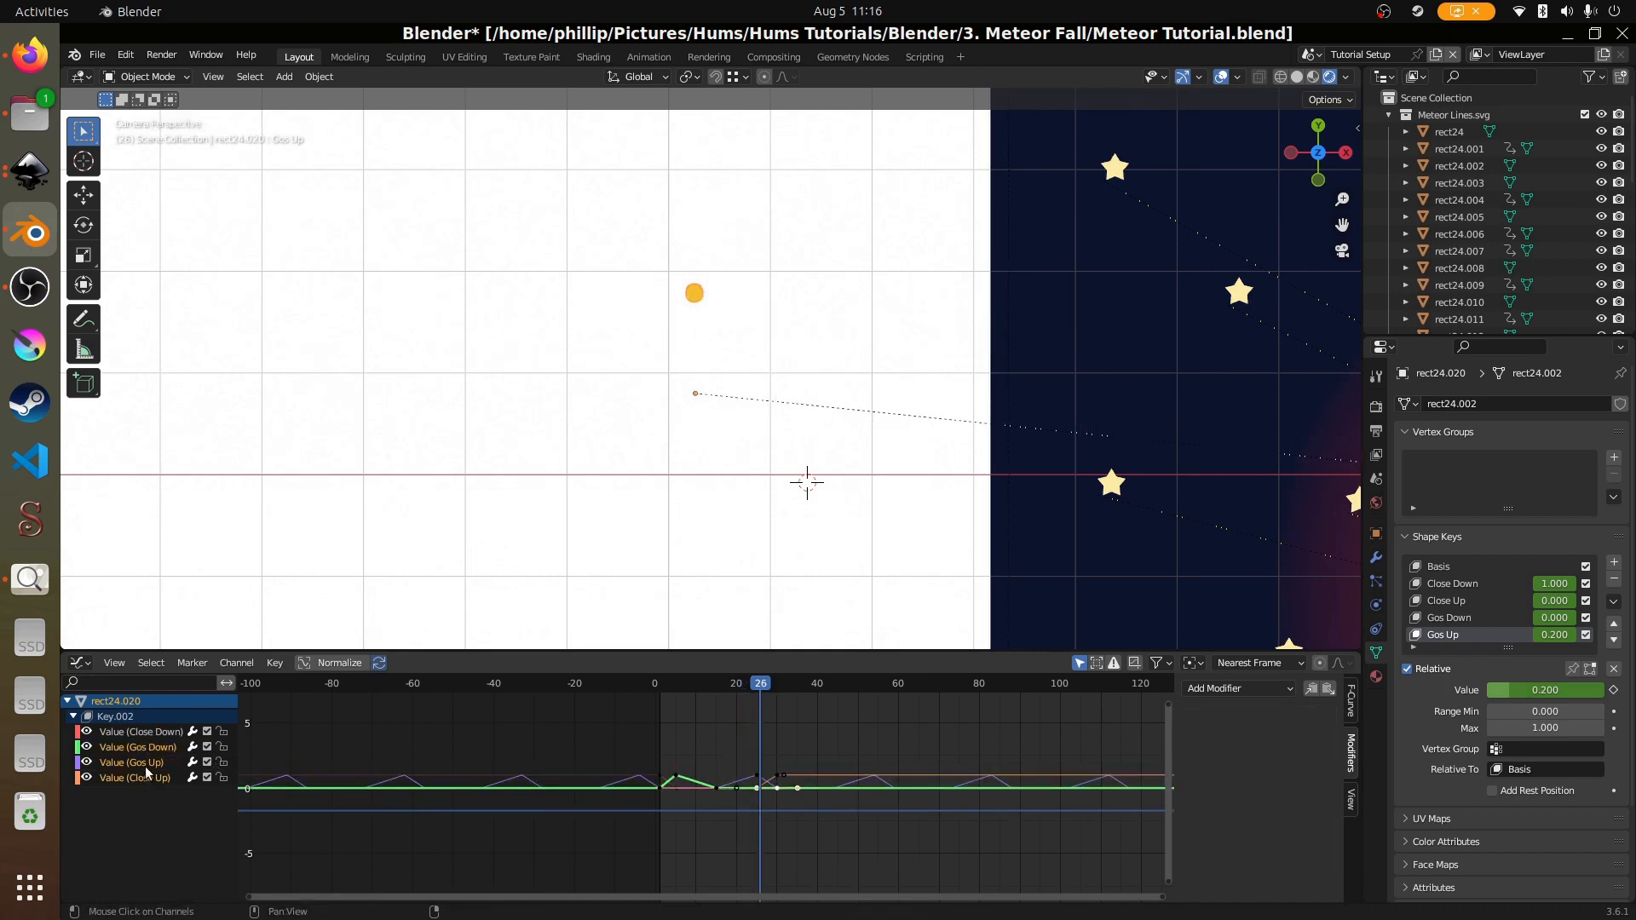
left_click(145, 765, "shift")
left_click(153, 734)
left_click(154, 747, "shift")
left_click(149, 761, "shift")
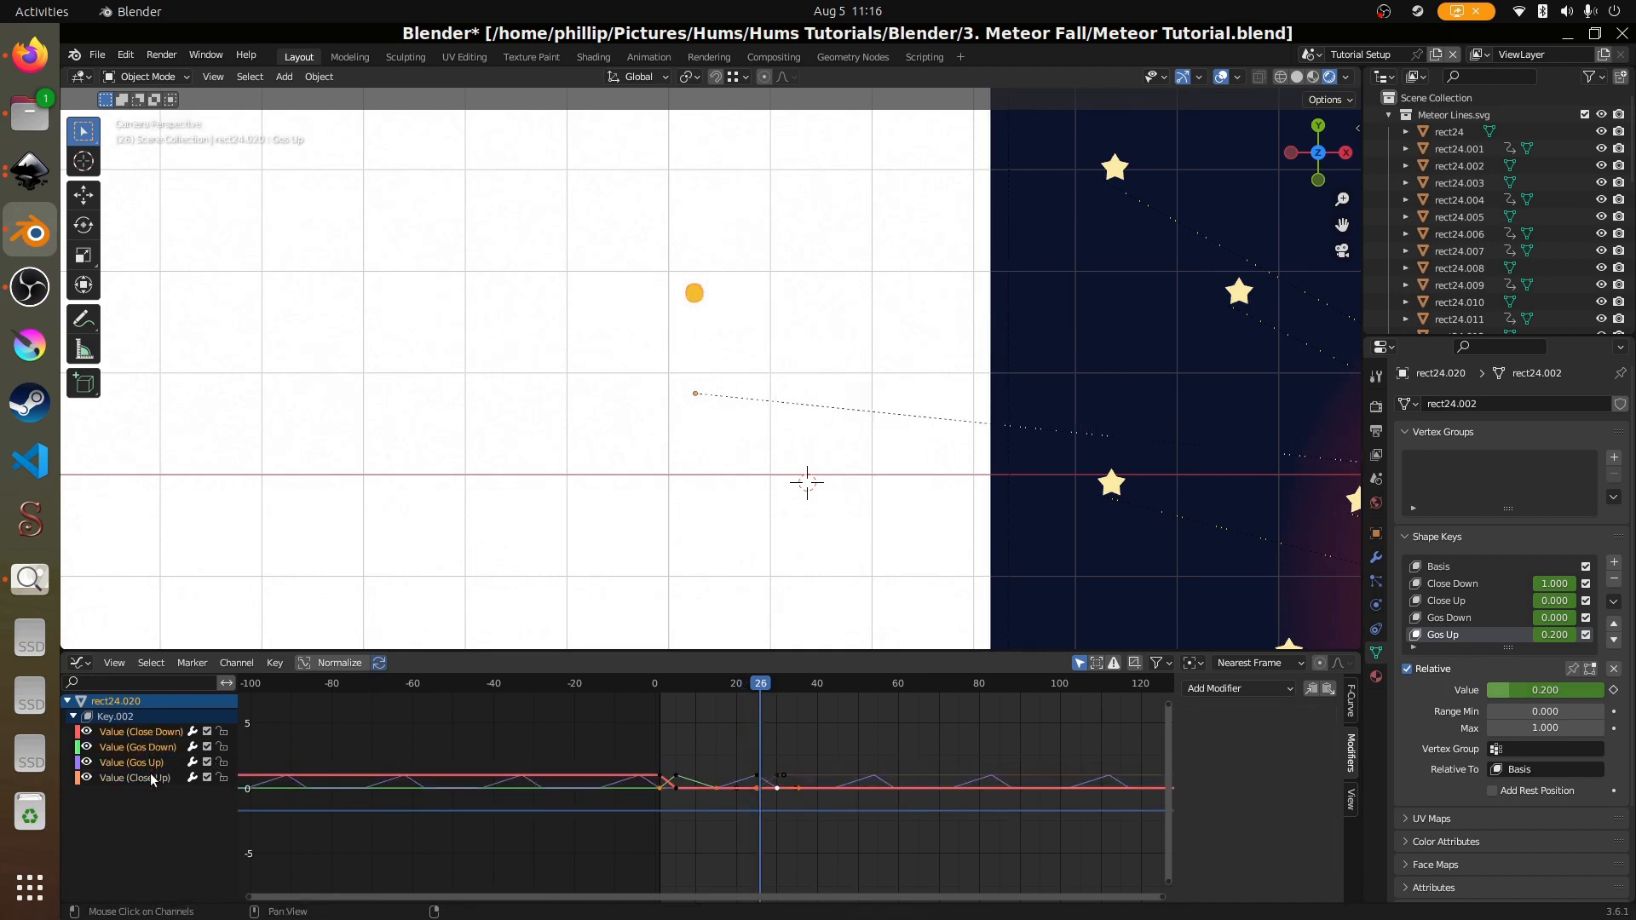
left_click(1198, 691)
left_click(1192, 769)
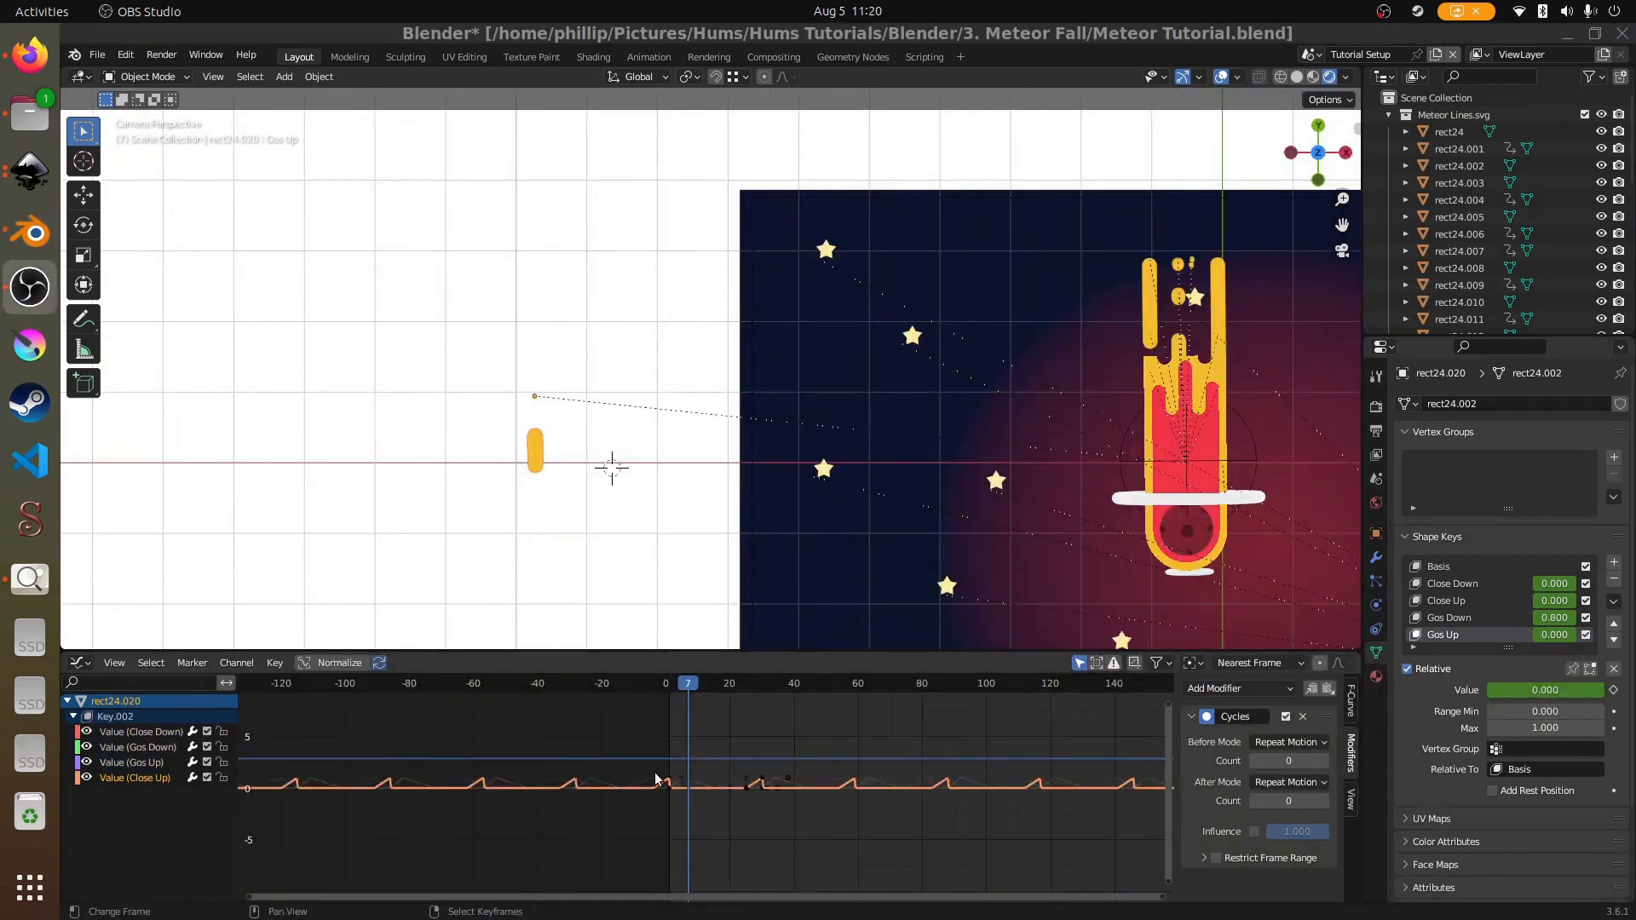
- Play the yellow bar's animation from the start of the timeline to check its looping
left_click(666, 779)
key("space")
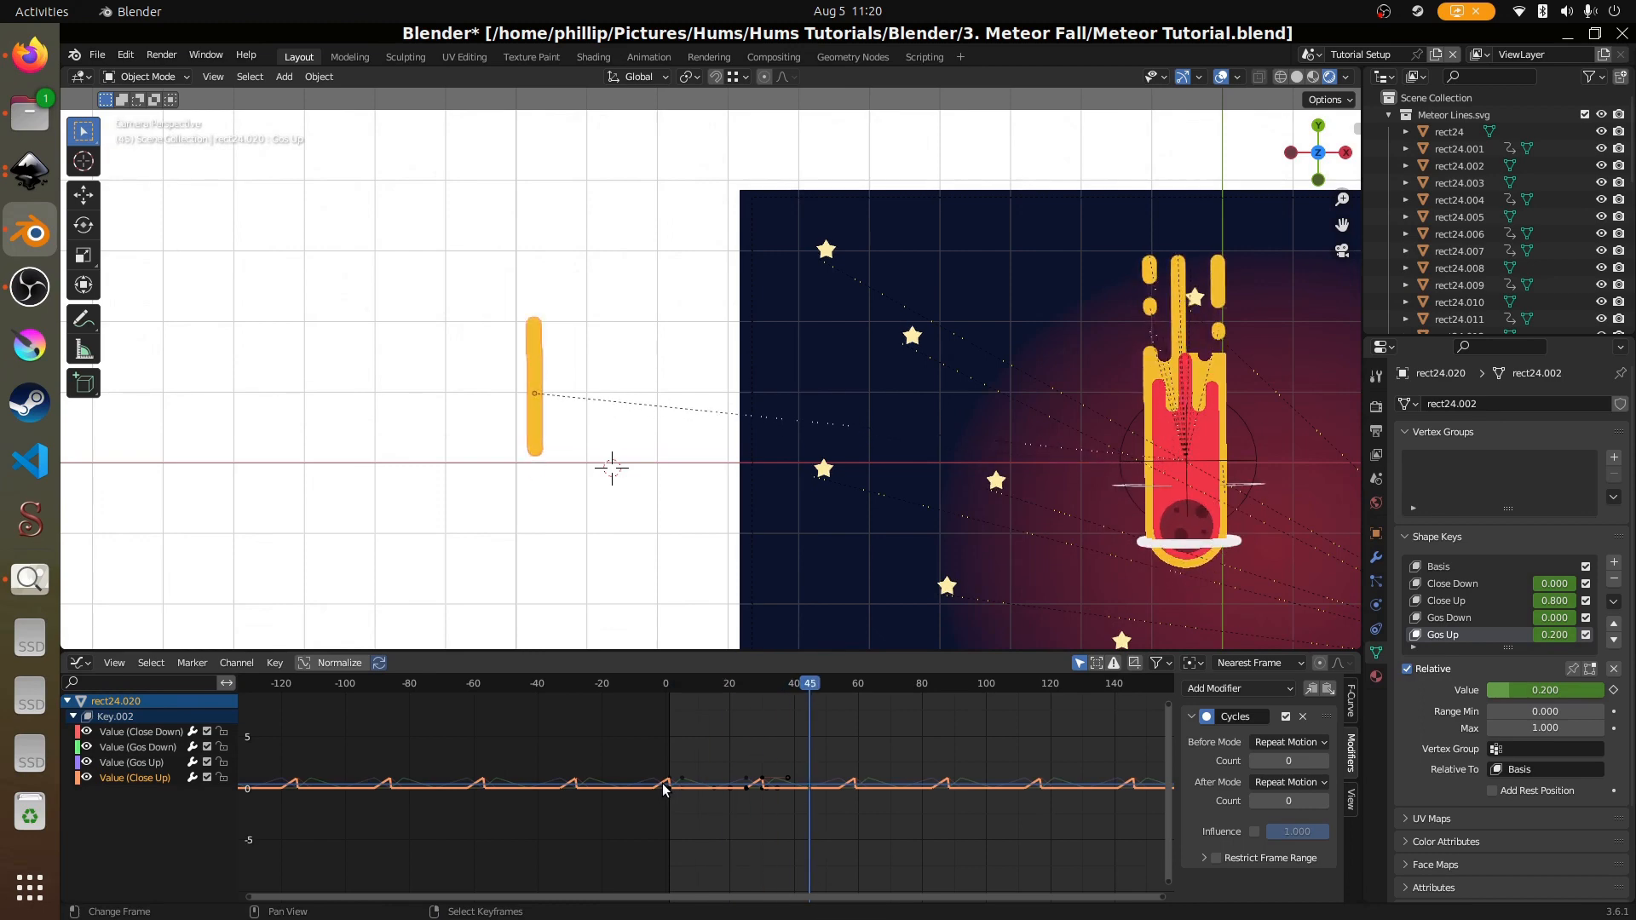
key("space")
- Switch the Graph Editor to the Dope Sheet and duplicate the yellow bar in place without moving the copy
left_click(100, 663)
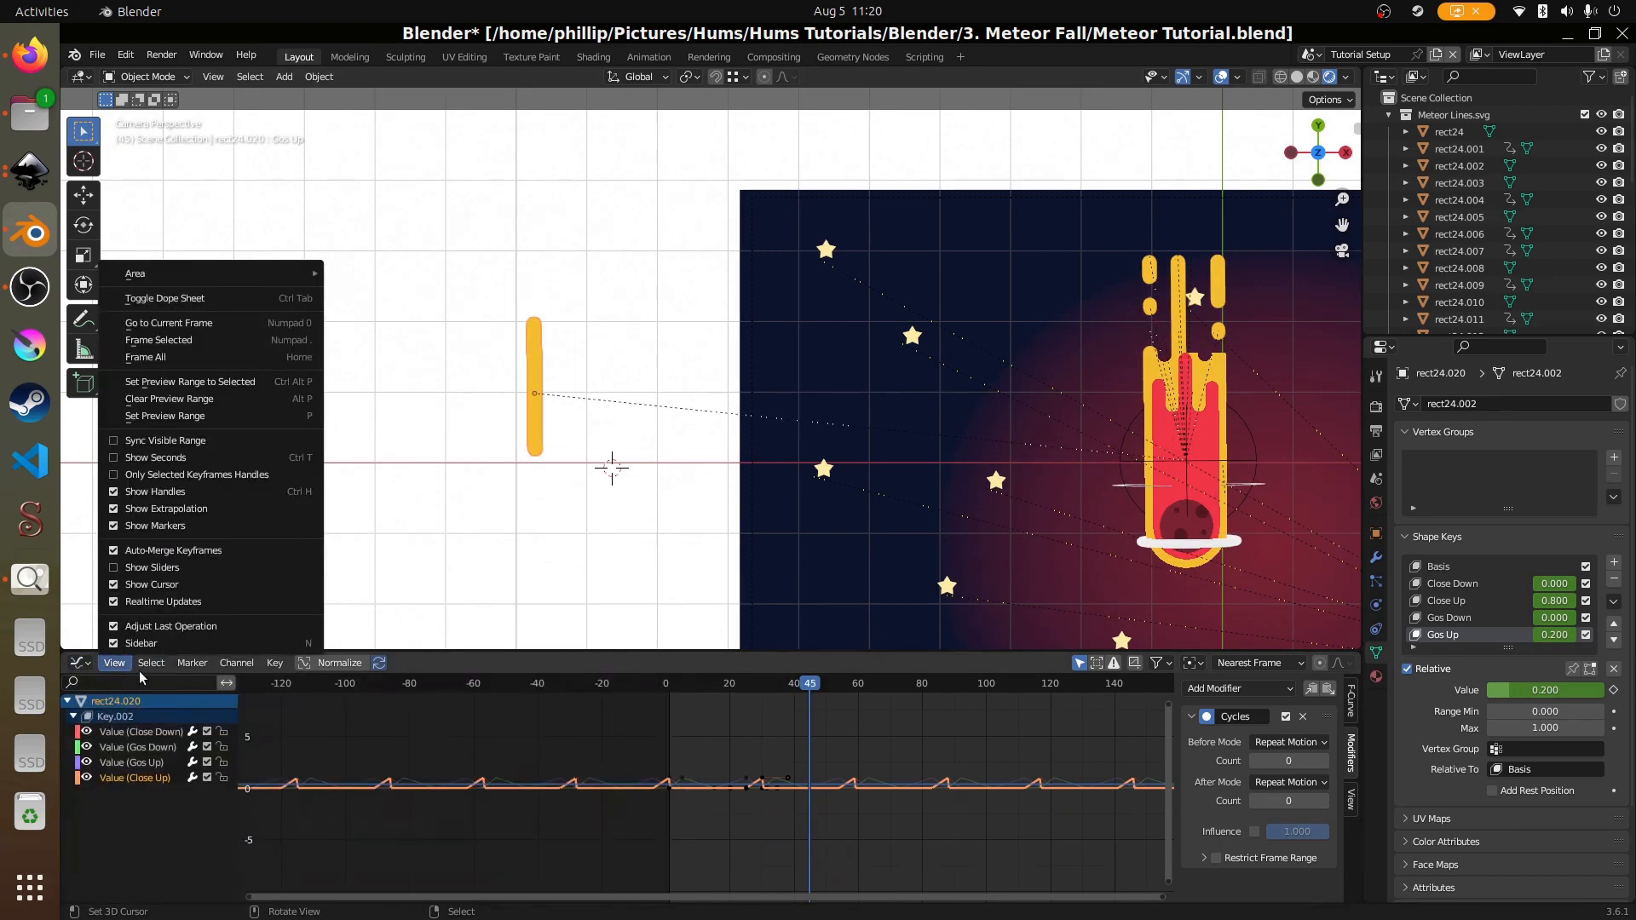
left_click(78, 663)
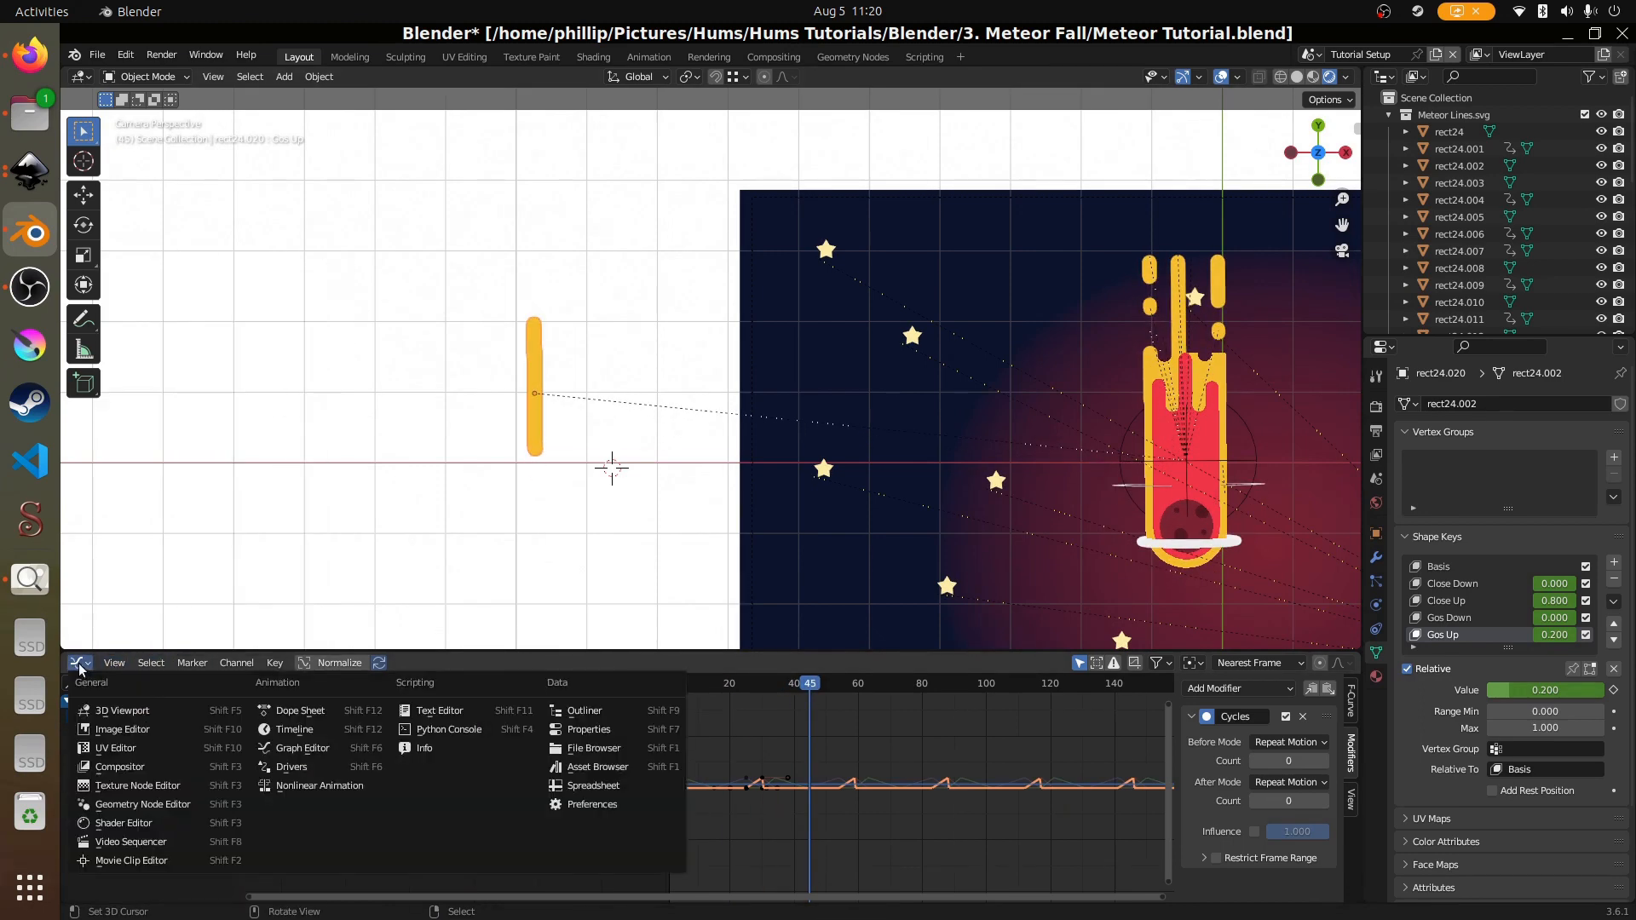
left_click(280, 709)
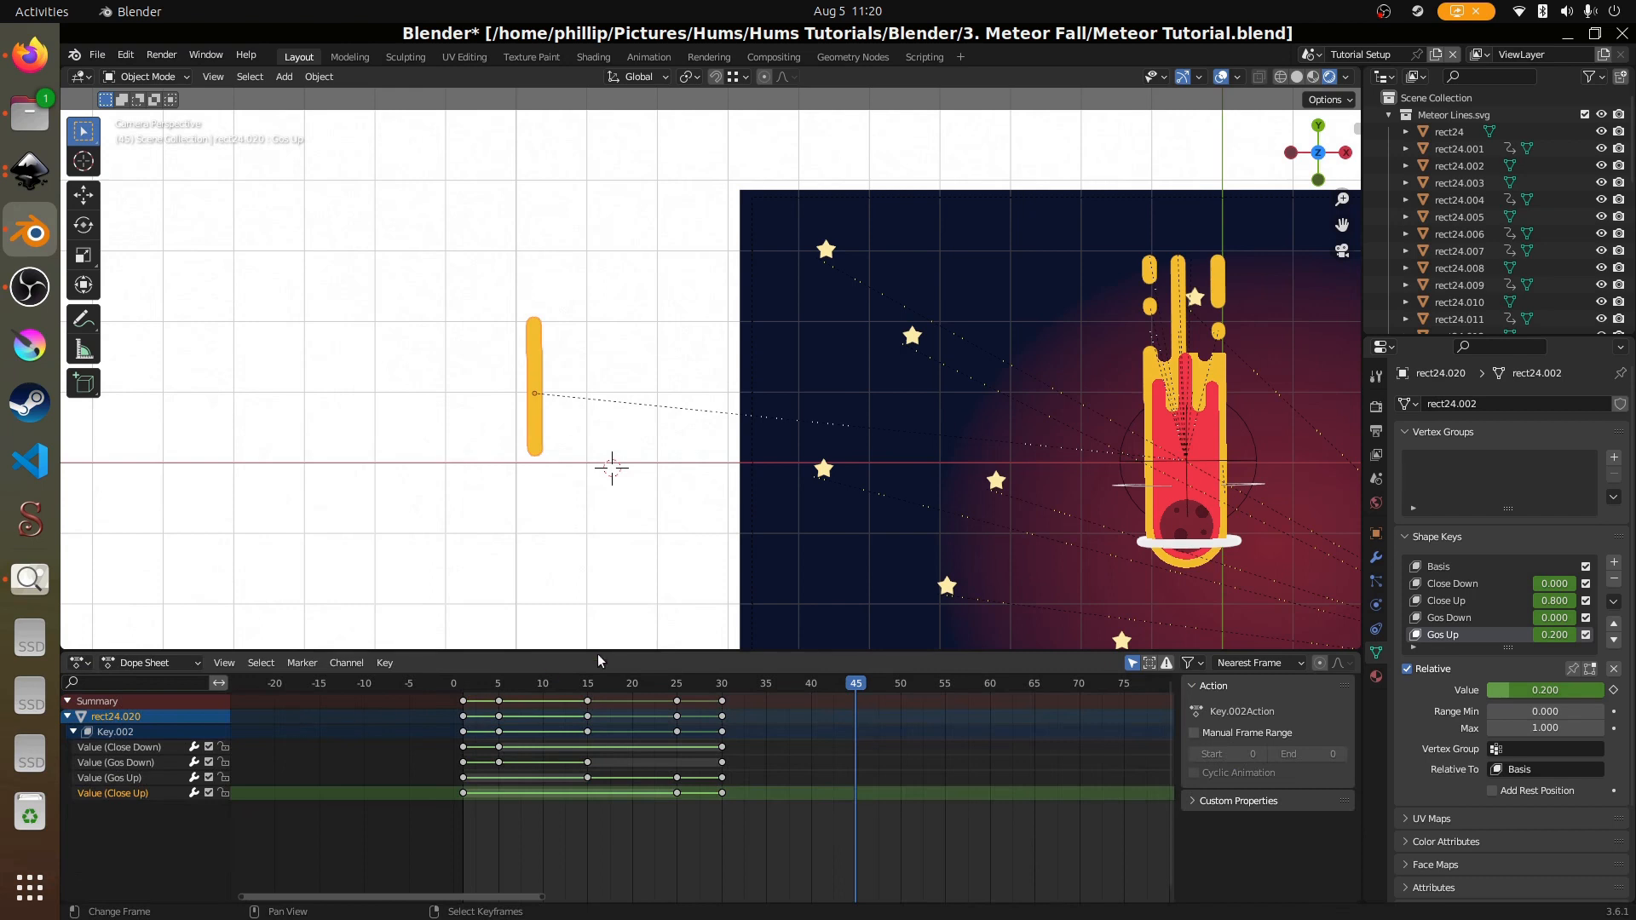
left_click(536, 430)
key("shift+d")
right_click(536, 435)
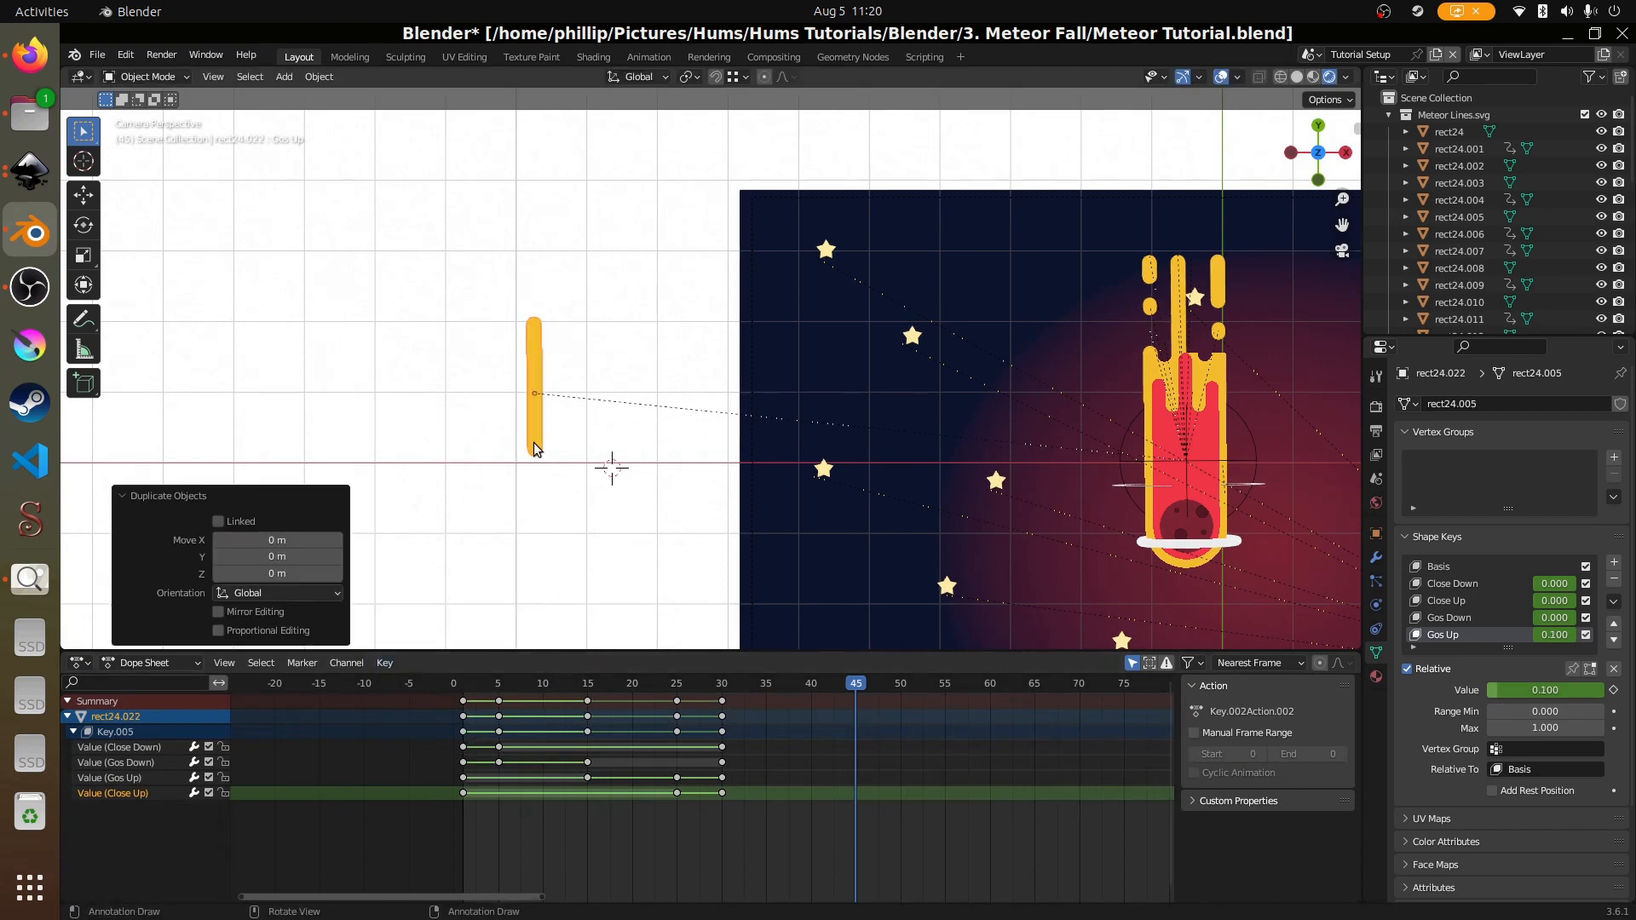
- Shift all keyframes of the duplicated bar 11 frames later so they start at frame 12, and play the animation
key("a")
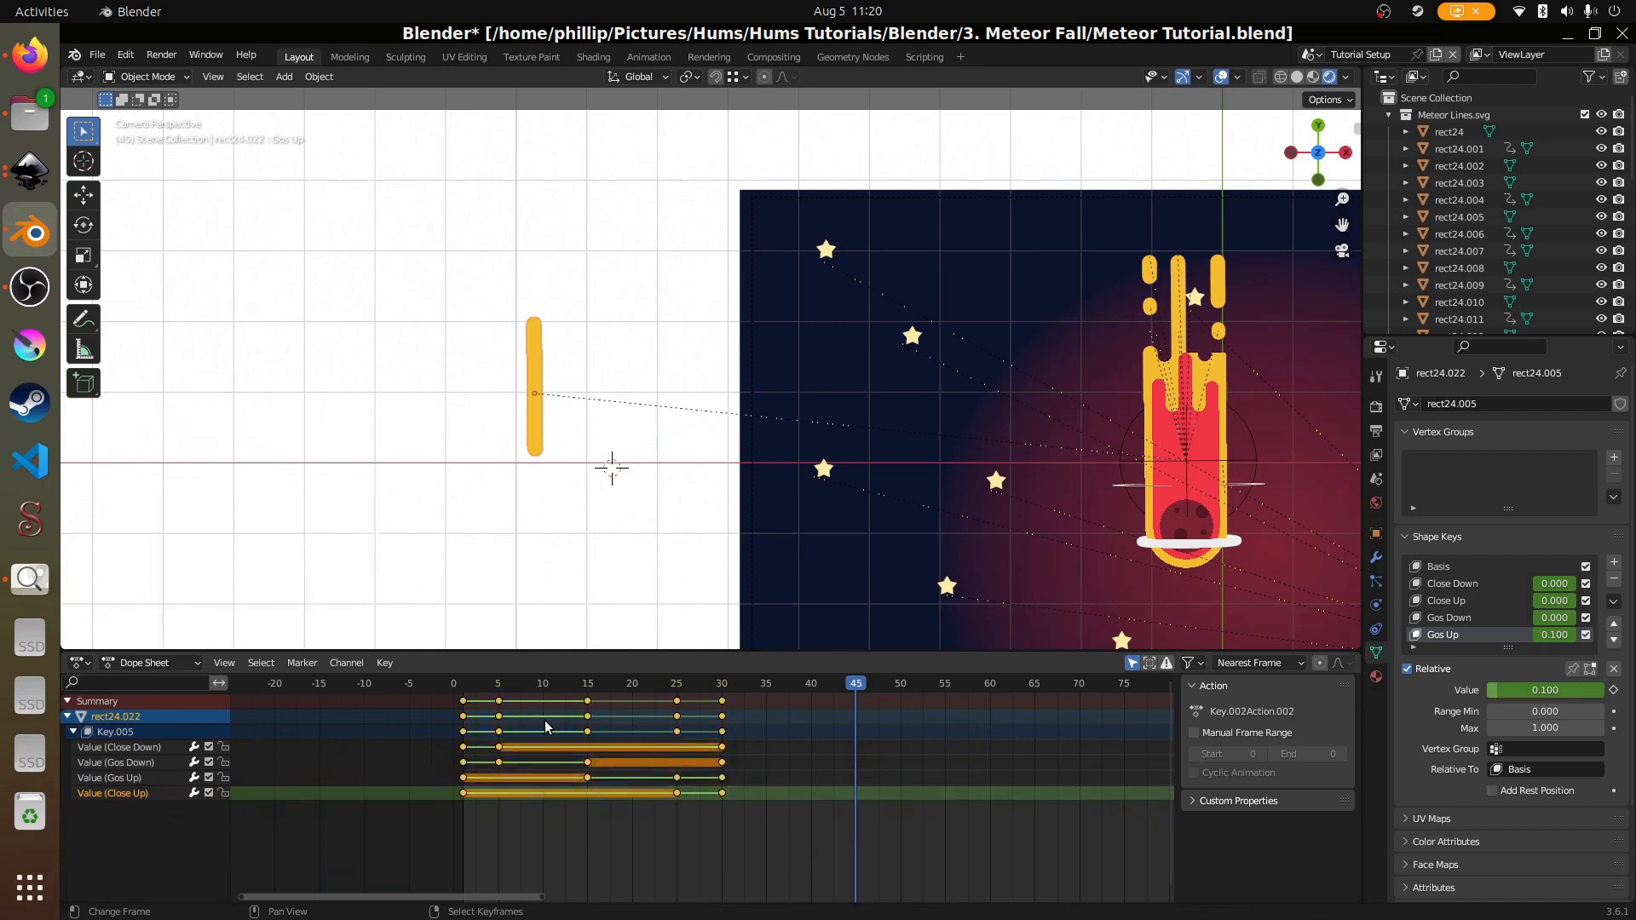
key("g")
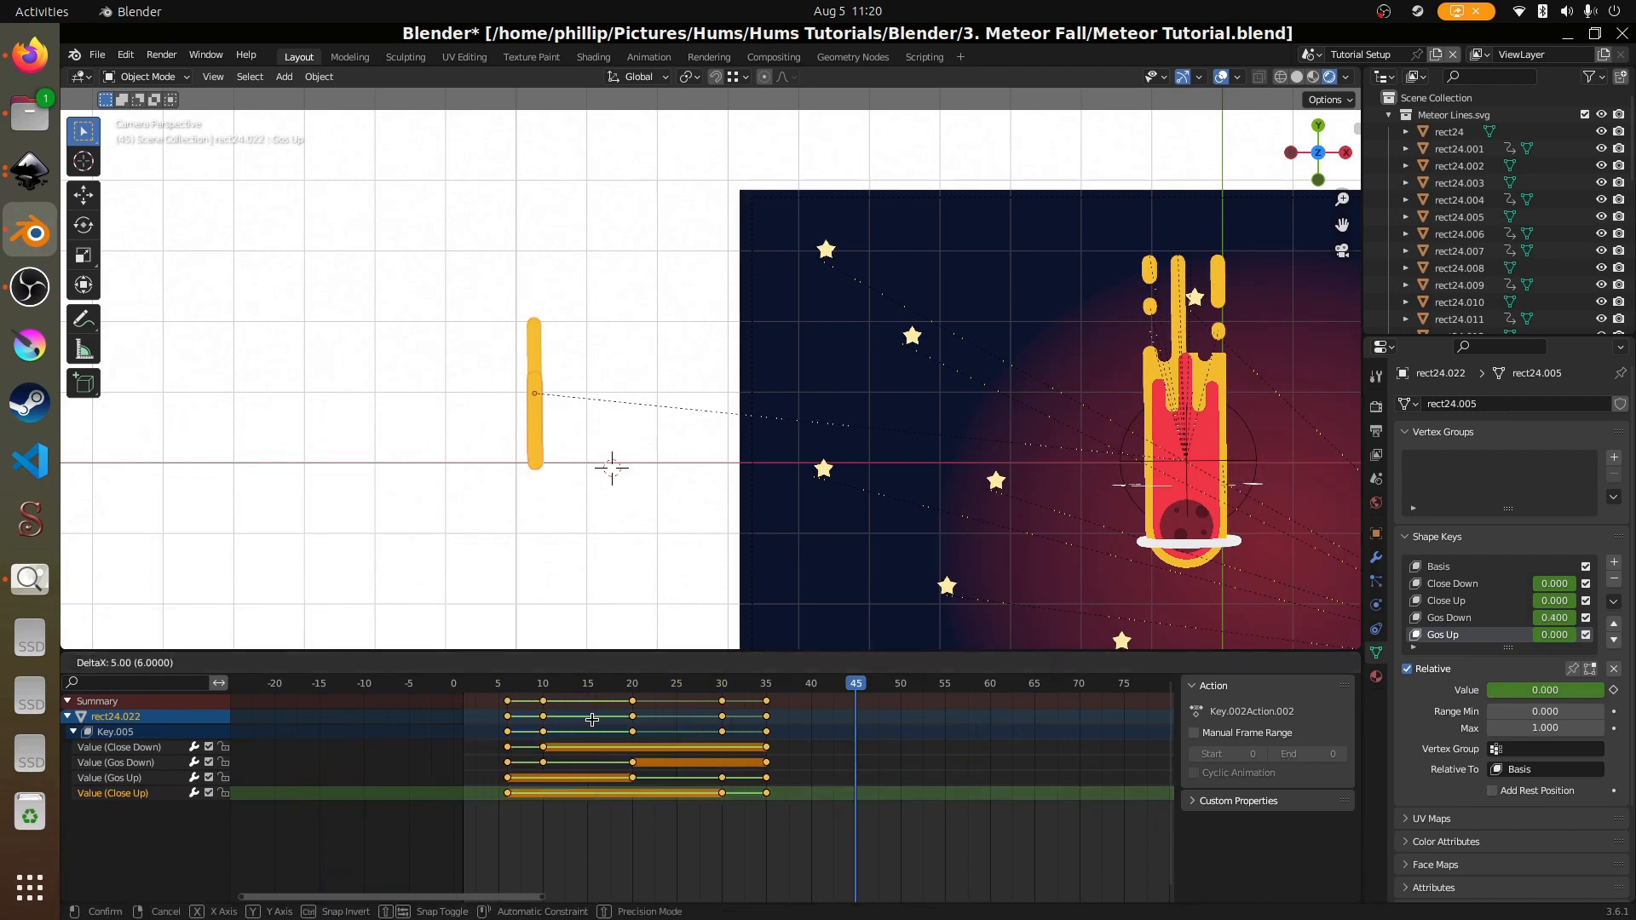
left_click(640, 721)
key("space")
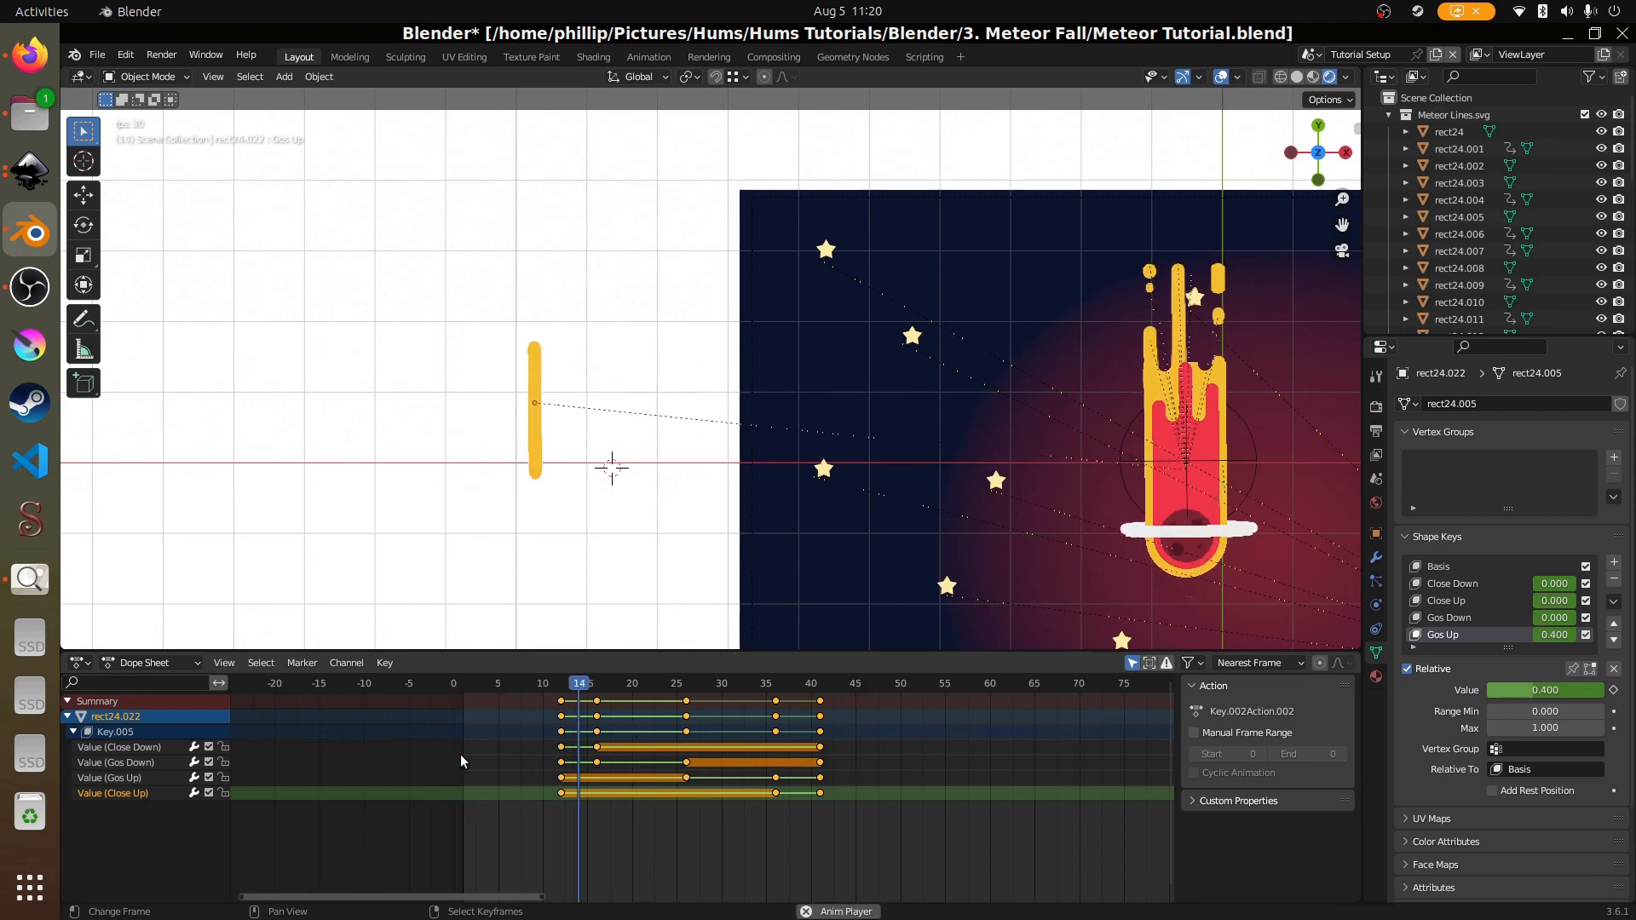
- Move all the duplicated bar's keyframes further along the timeline to start at frame 16, checking the gap between the bars by playback
key("g")
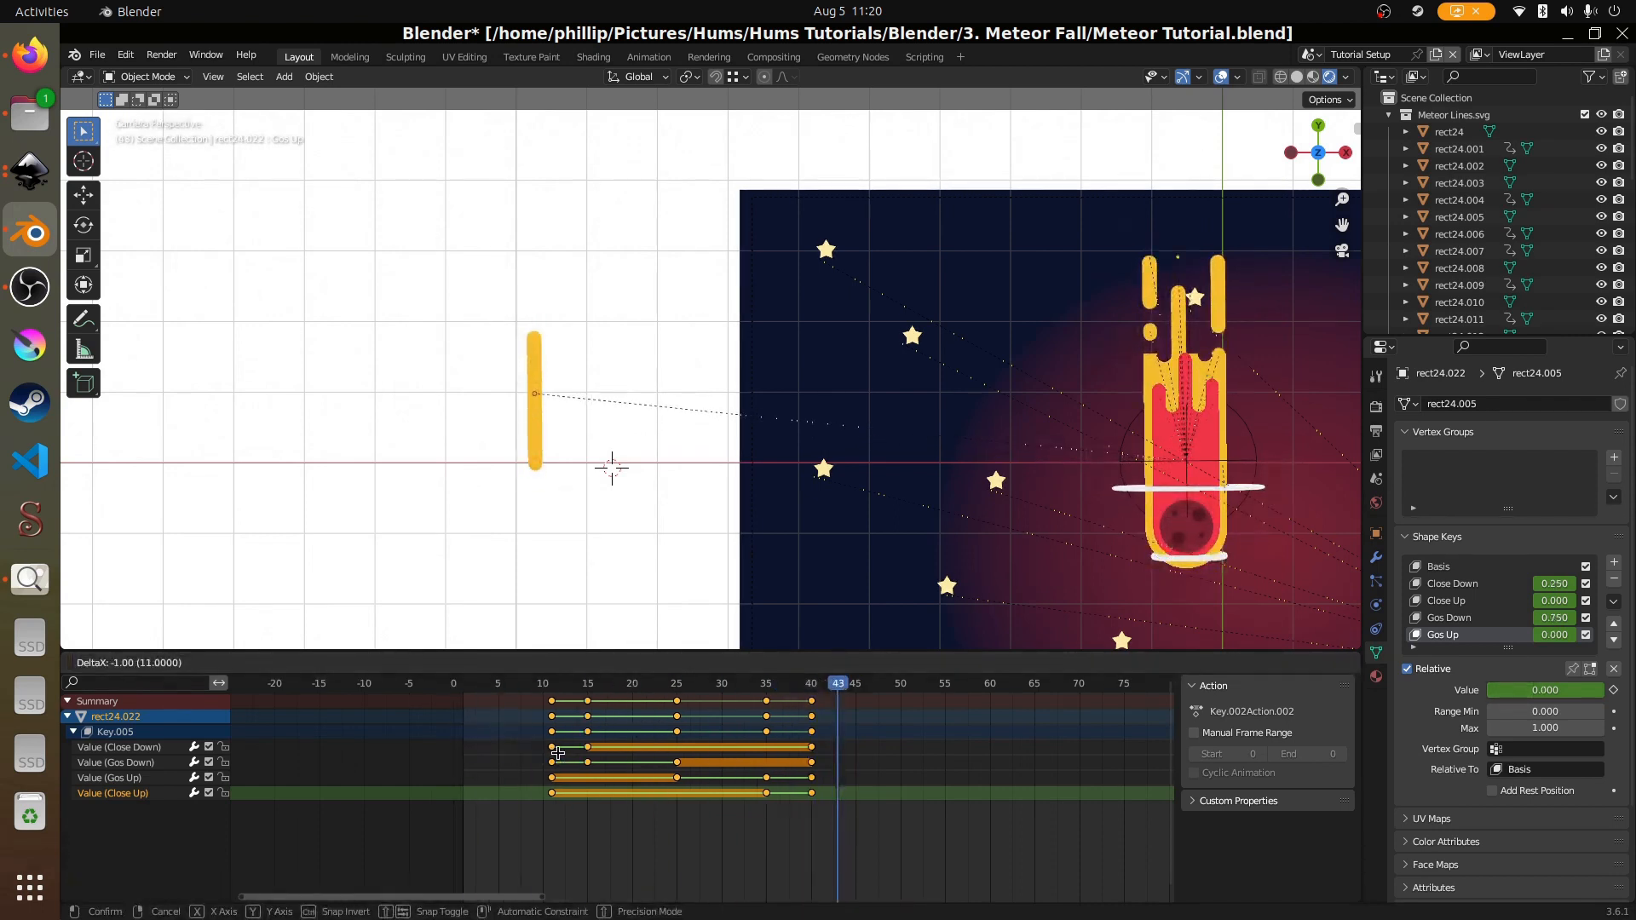
left_click(586, 752)
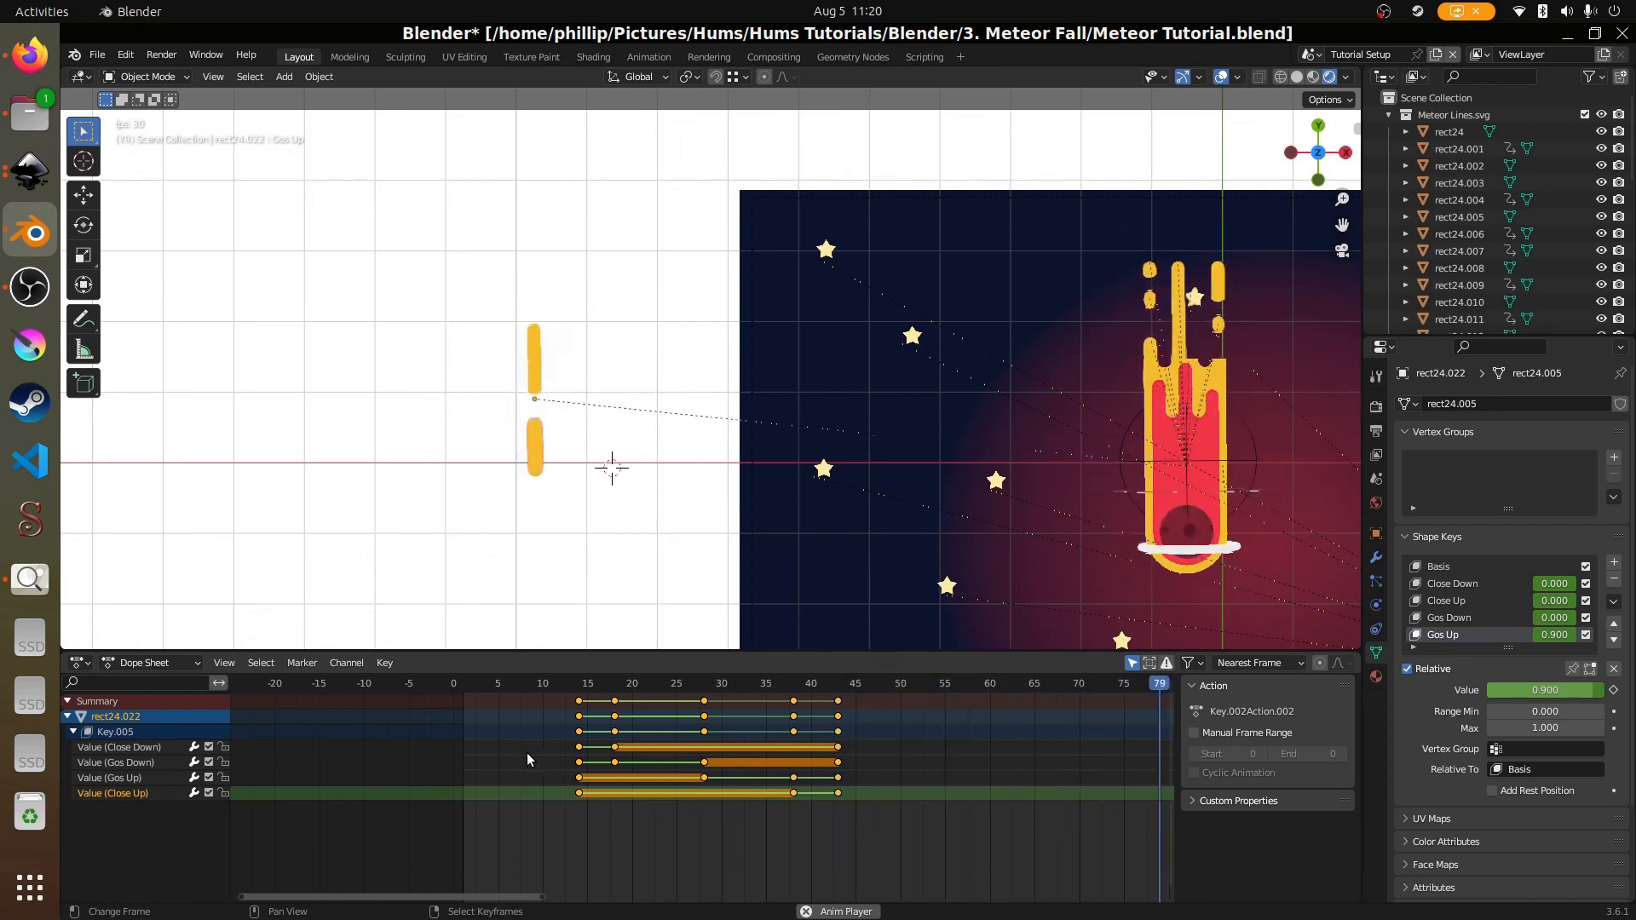
left_click_drag(563, 768, 828, 785)
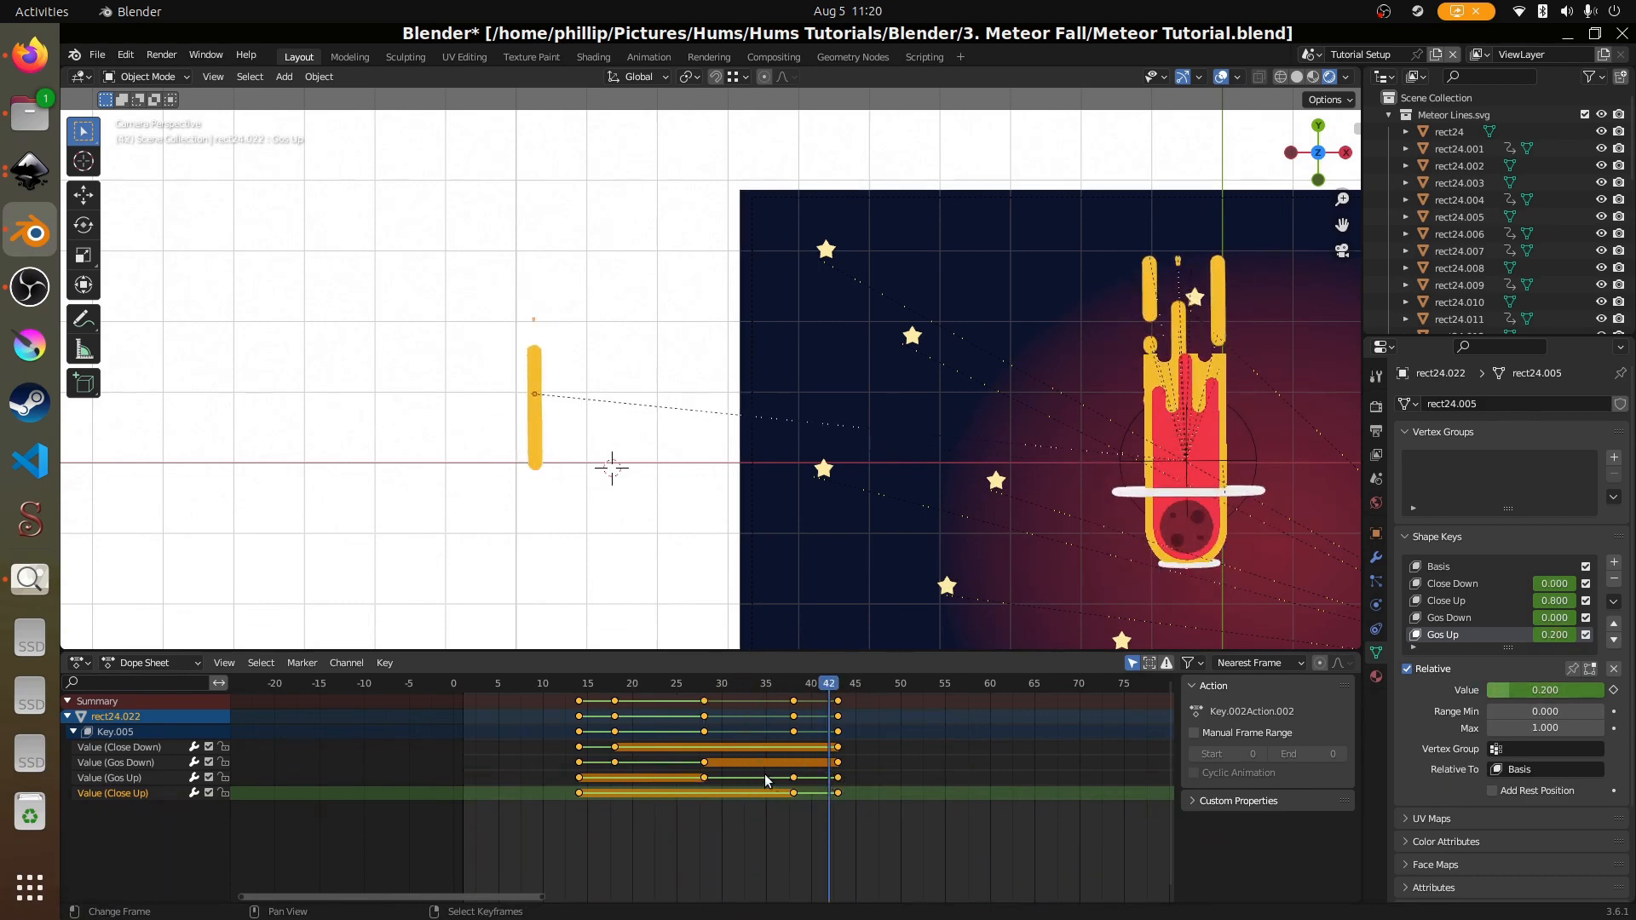
key("g")
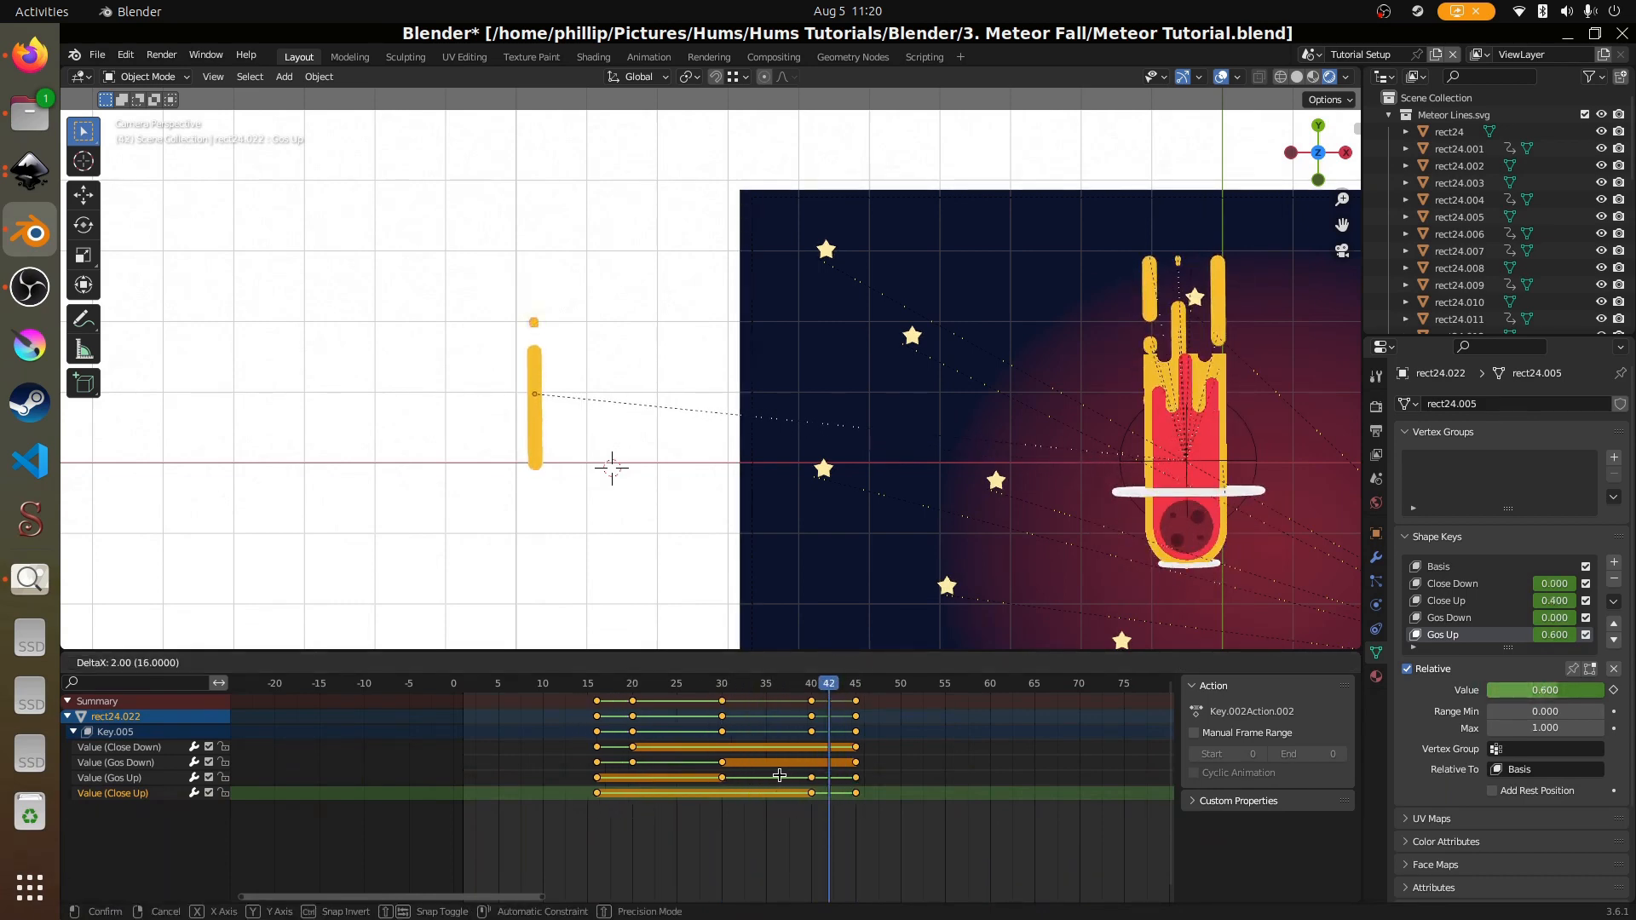
left_click(780, 775)
key("space")
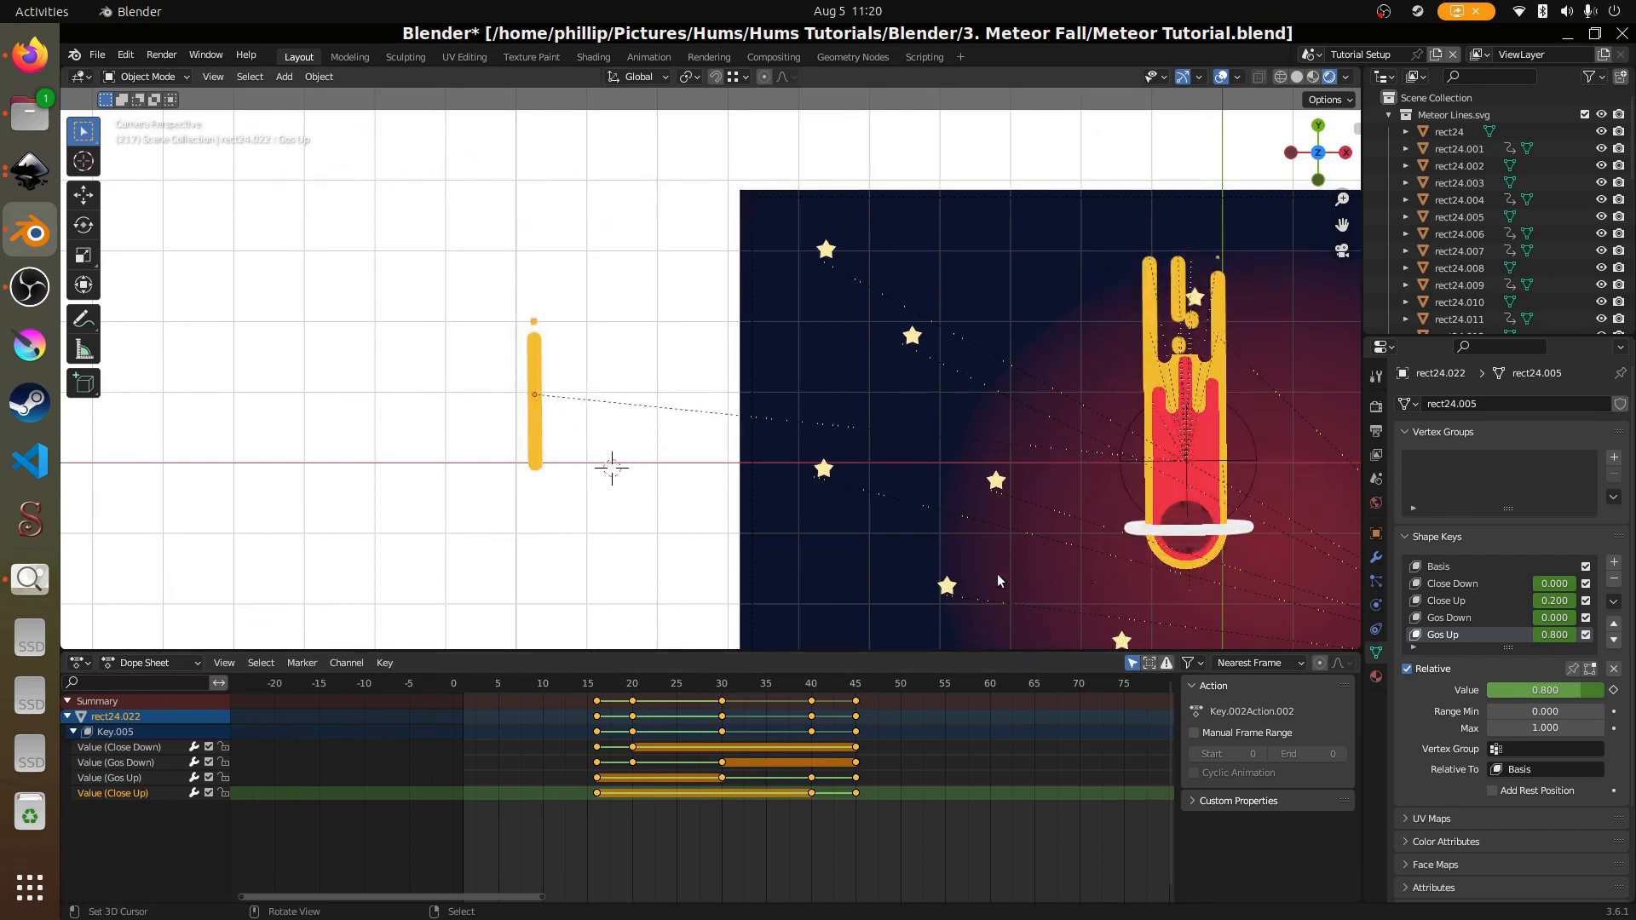
key("space")
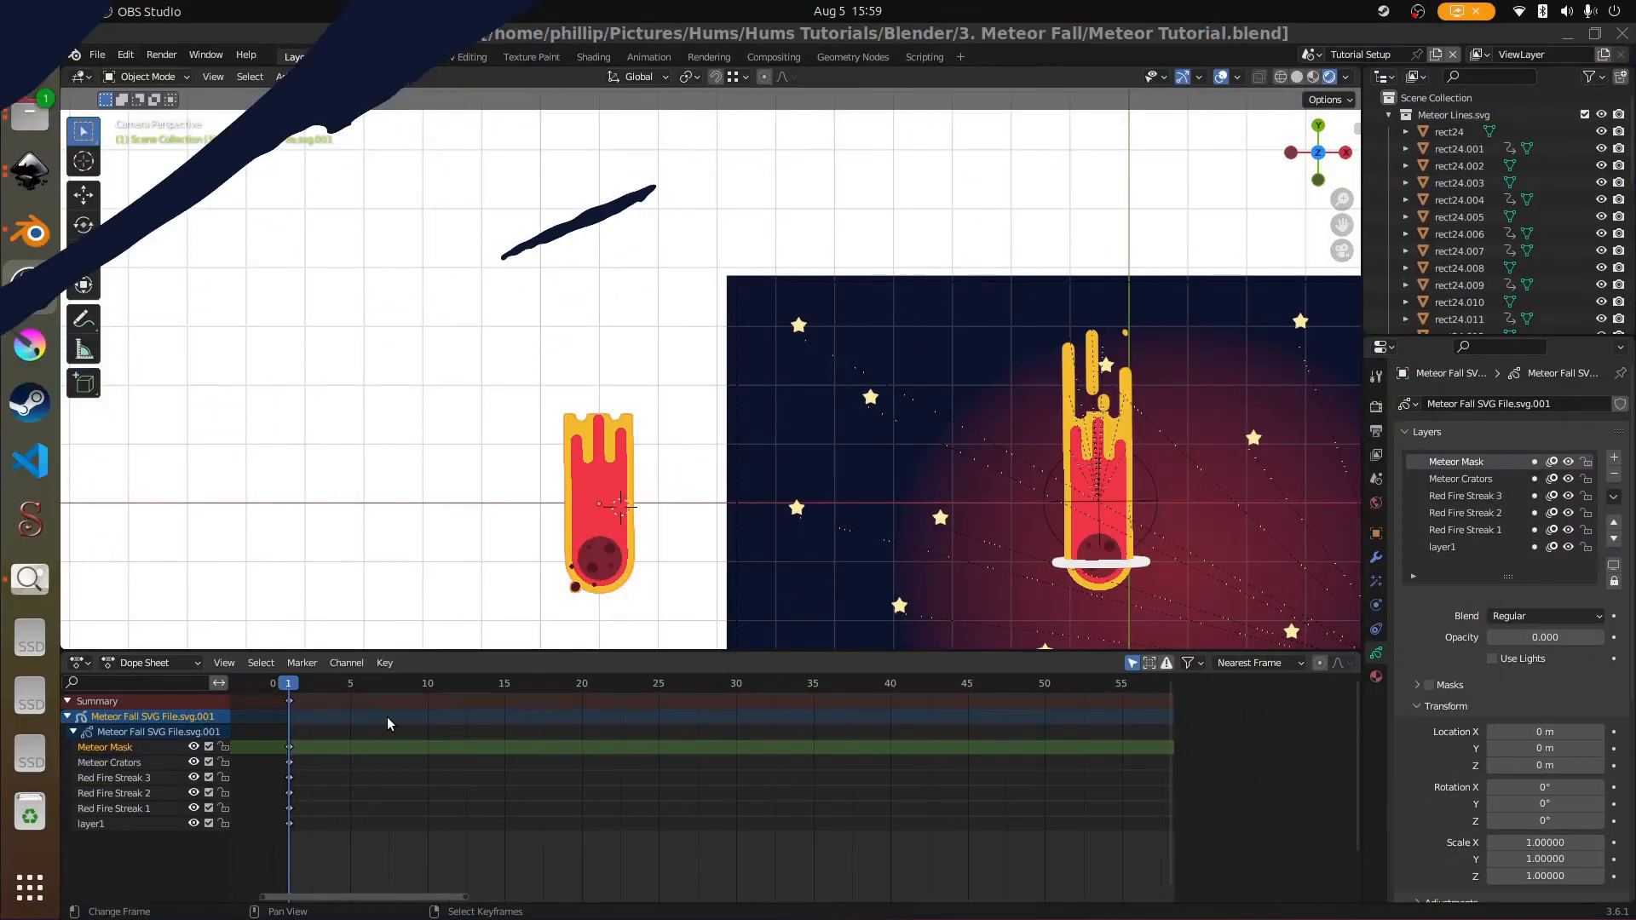
- Play the meteor's animation on the starry background to review its finished flame lines
scroll(576, 707, "down", 1)
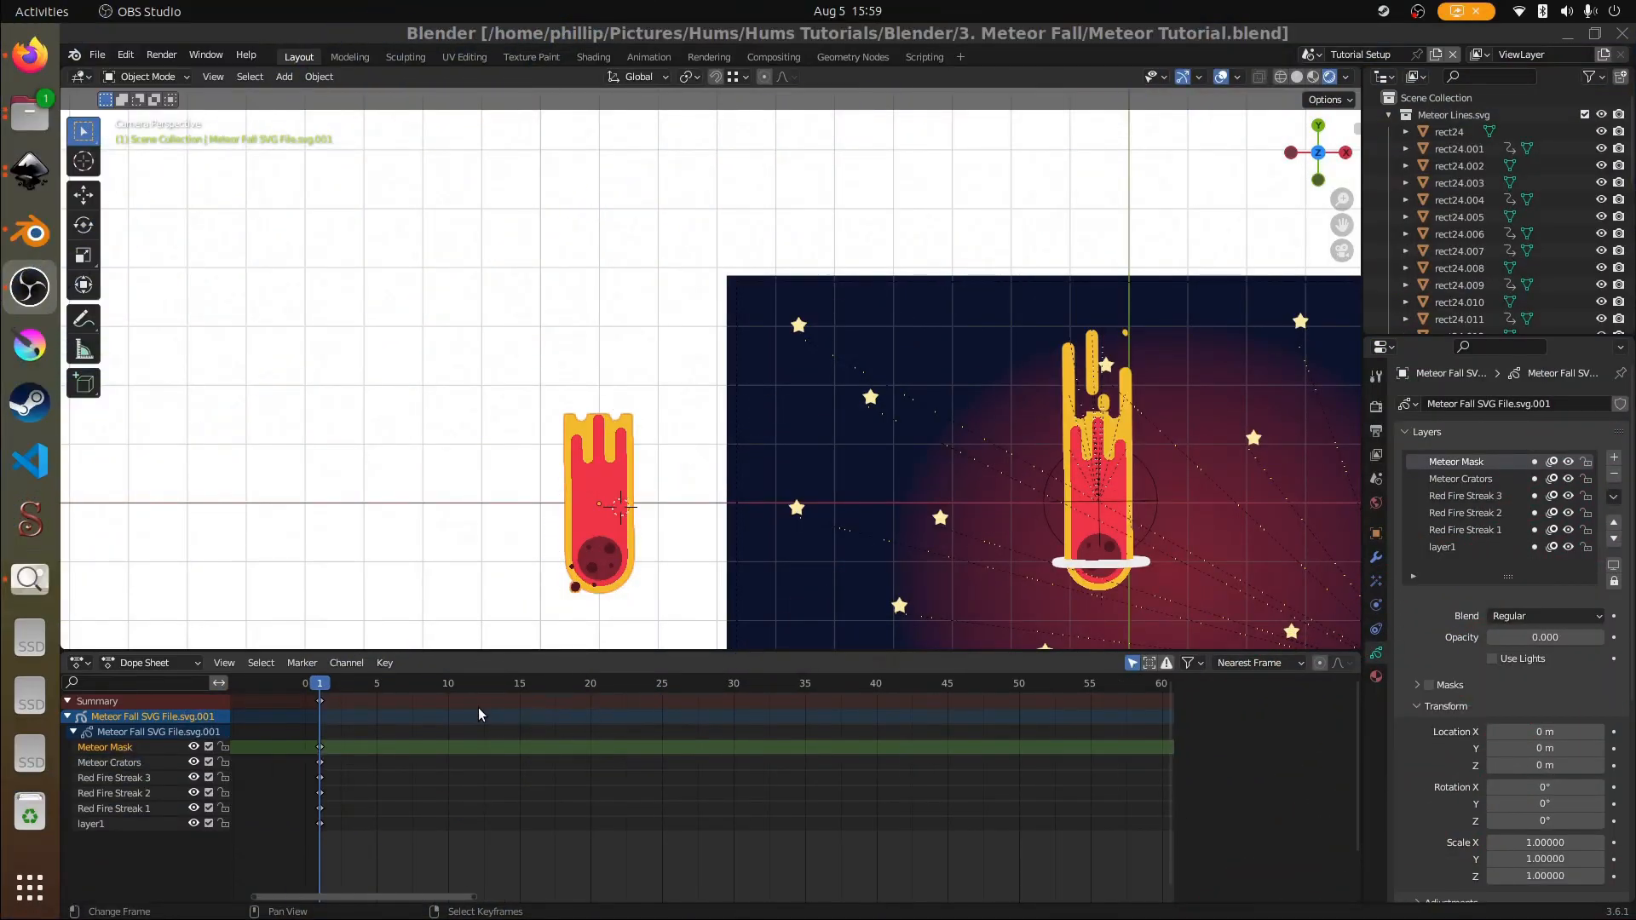
middle_click_drag(415, 712, 468, 717)
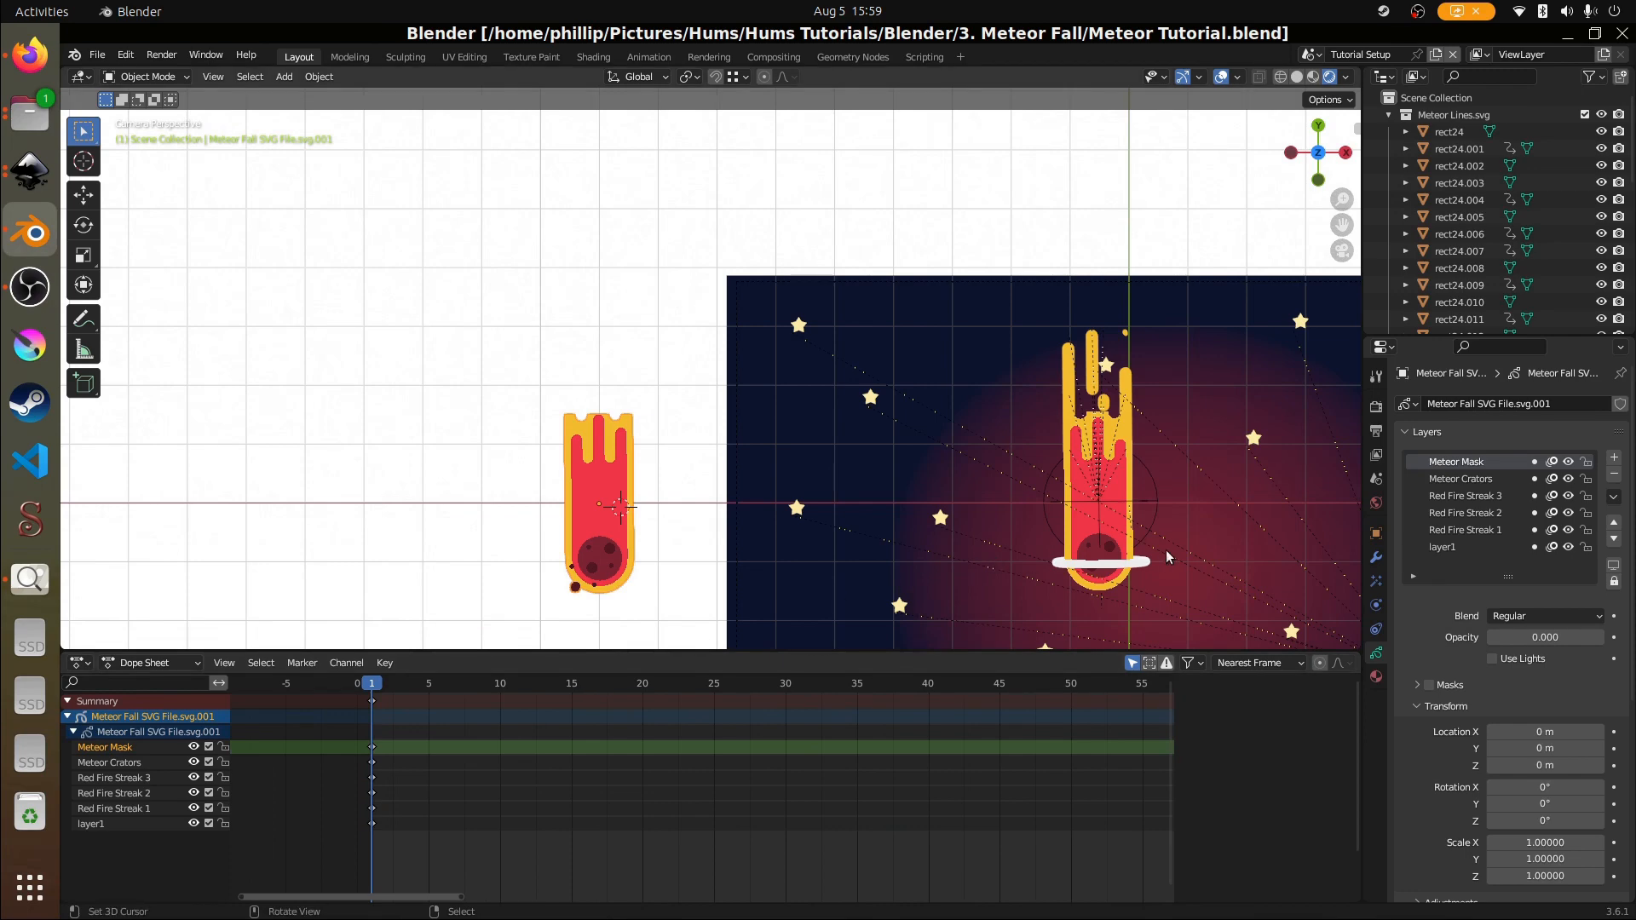
scroll(1167, 558, "up", 2)
middle_click_drag(1175, 525, 682, 432, "shift")
key("space")
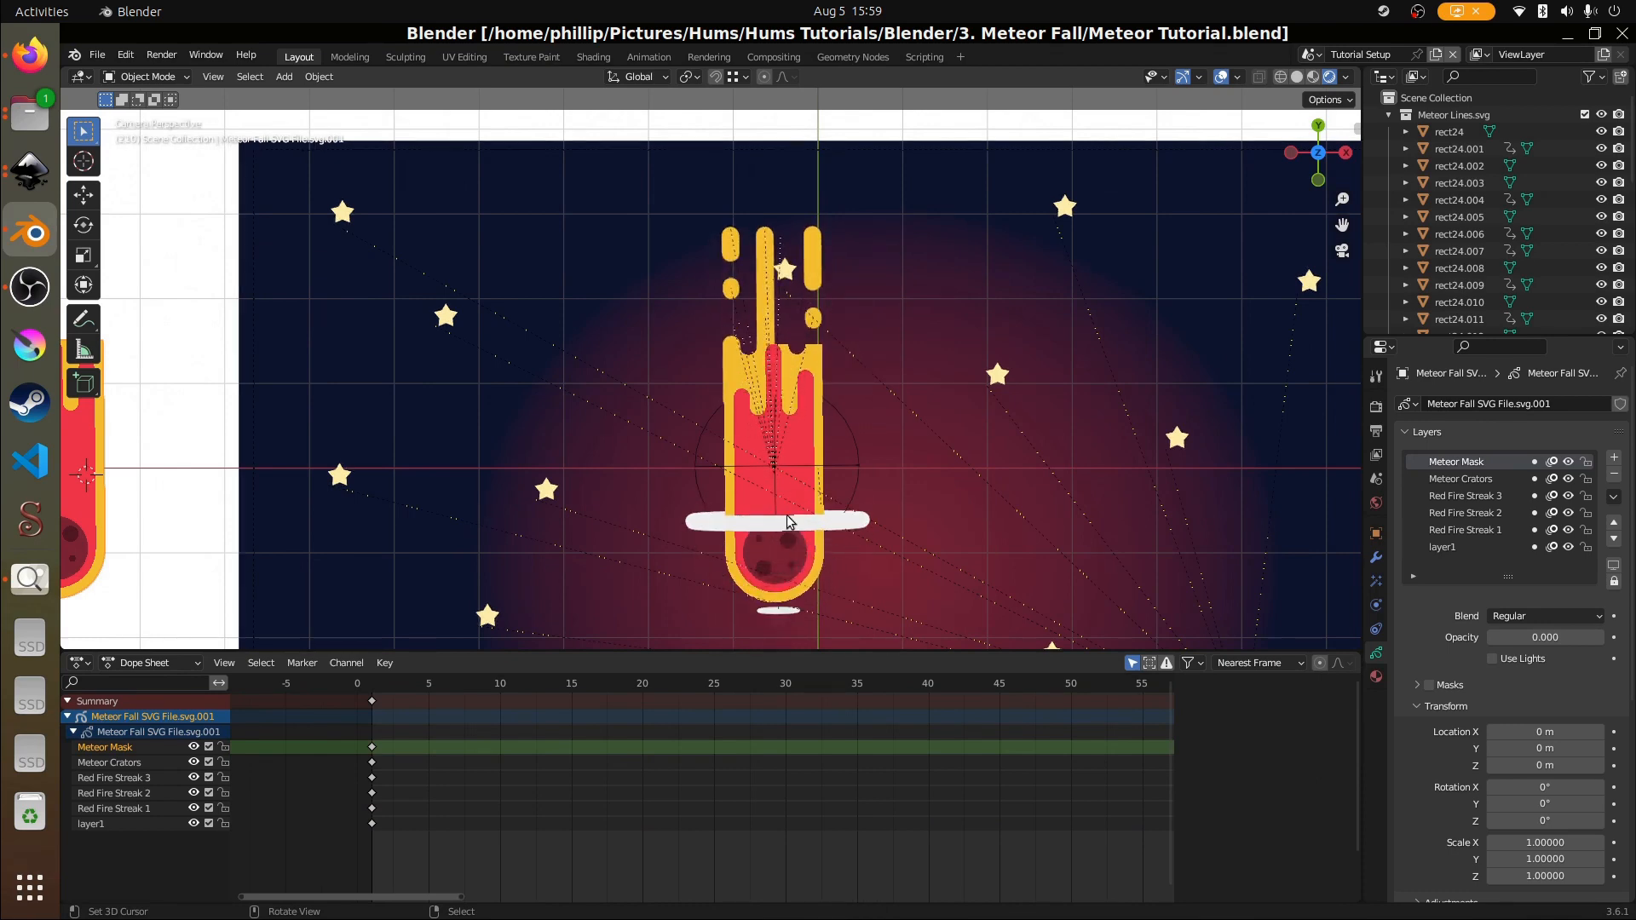
- Select the meteor drawing Meteor Fall SVG File.svg.001 on the white area outside the starry background
left_click(749, 406)
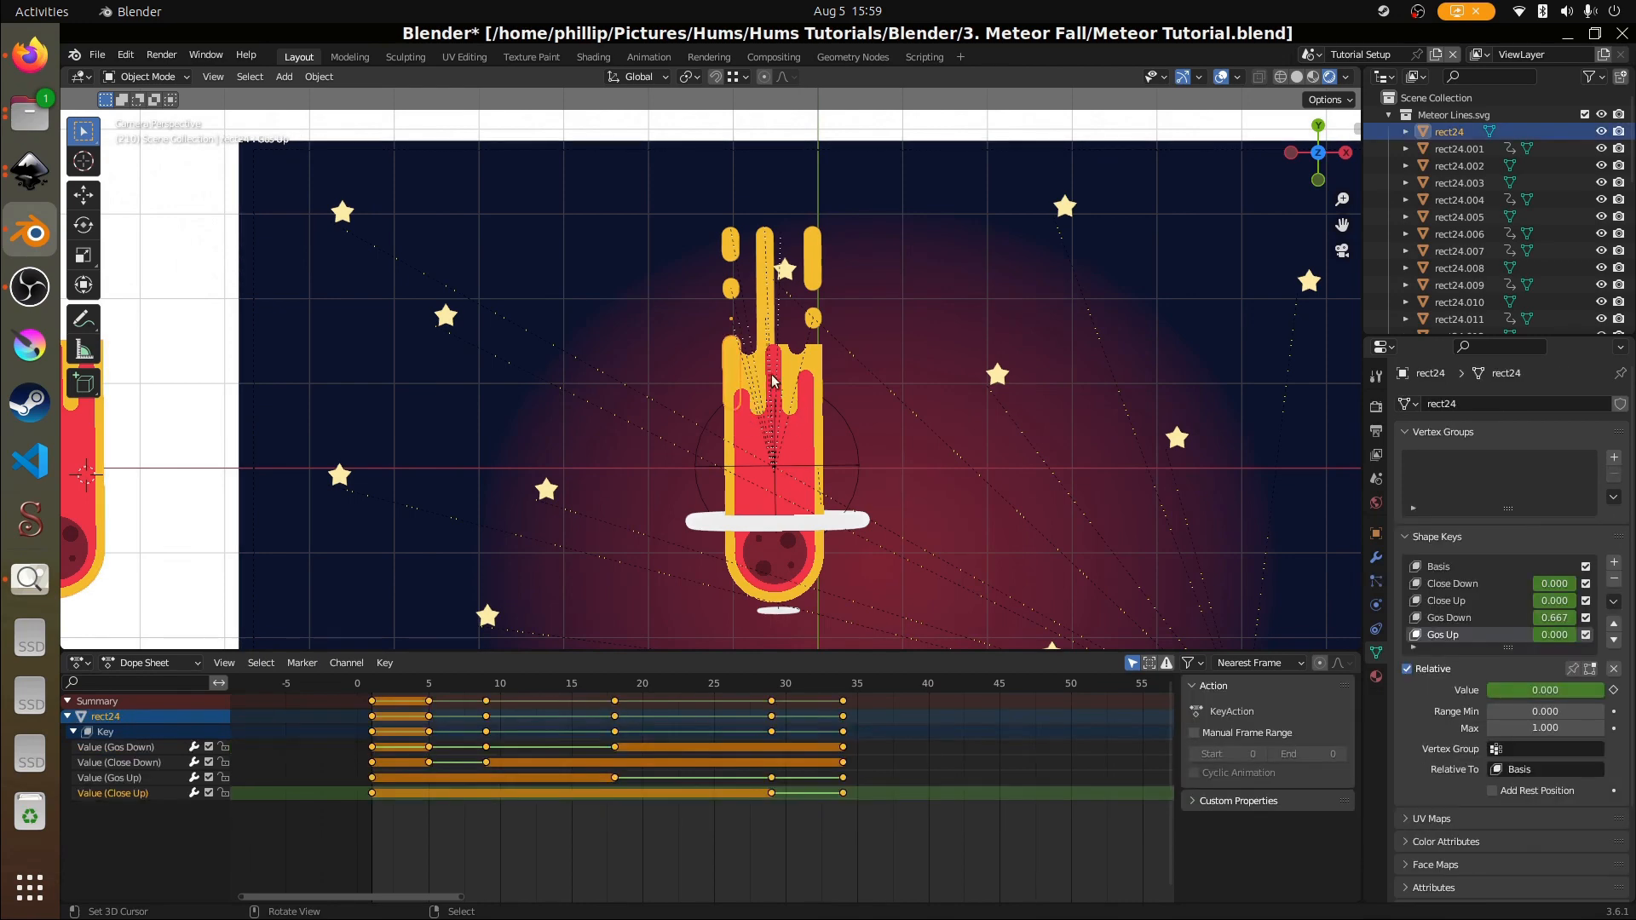
scroll(810, 465, "down", 3)
middle_click_drag(500, 505, 857, 562, "shift")
scroll(717, 509, "up", 4)
left_click(707, 509)
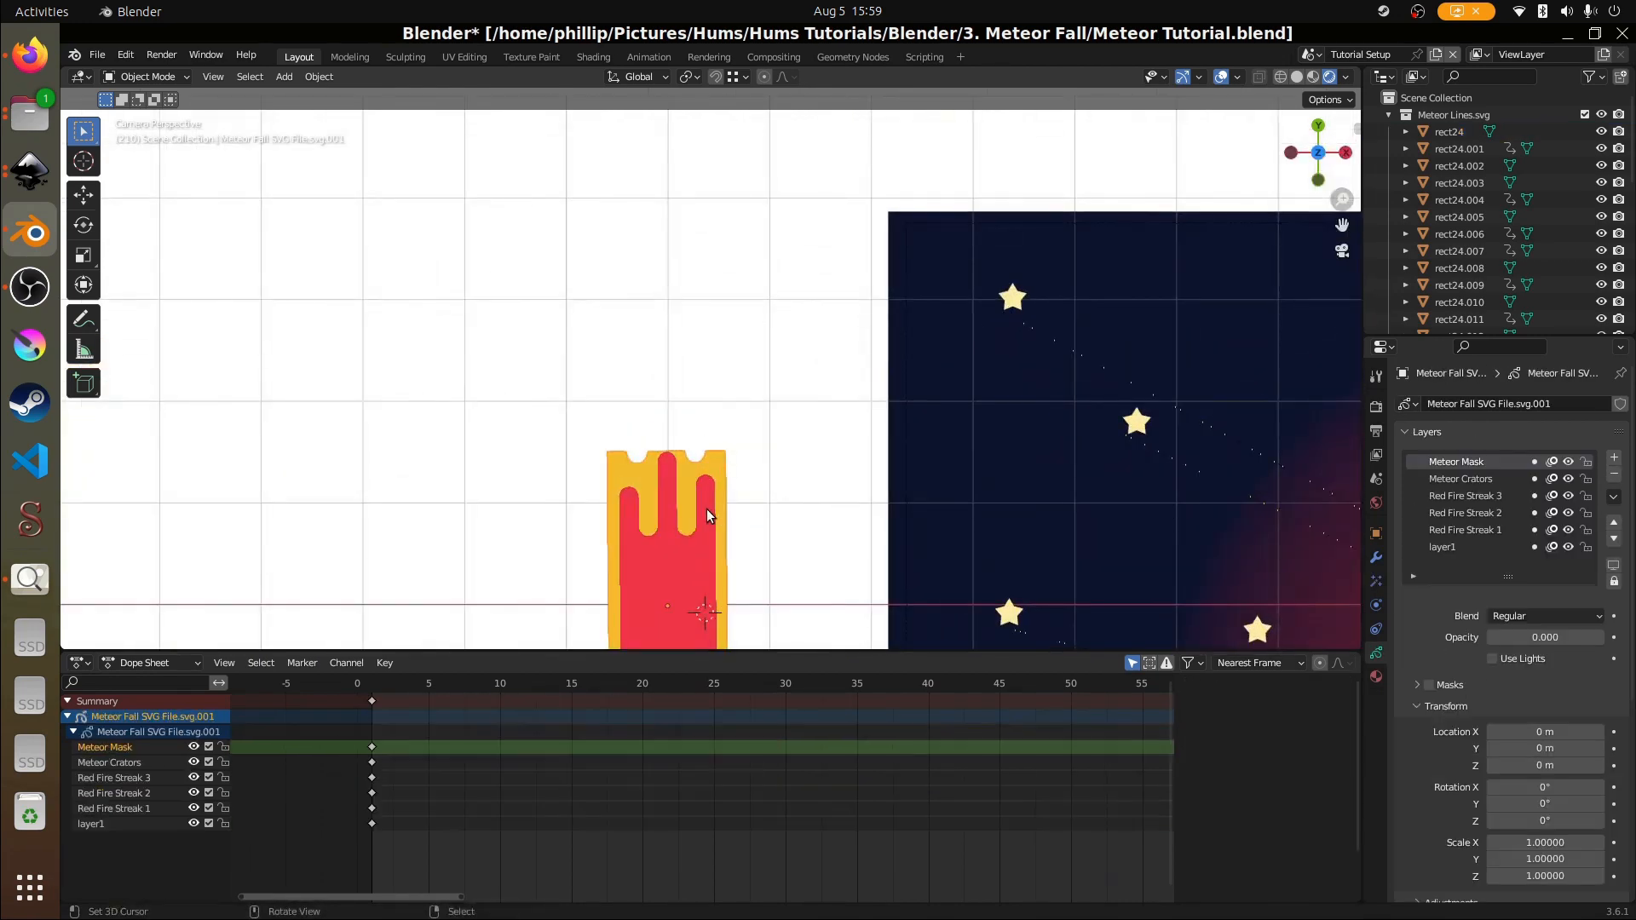
middle_click_drag(707, 511, 653, 363, "shift")
scroll(653, 363, "up", 2)
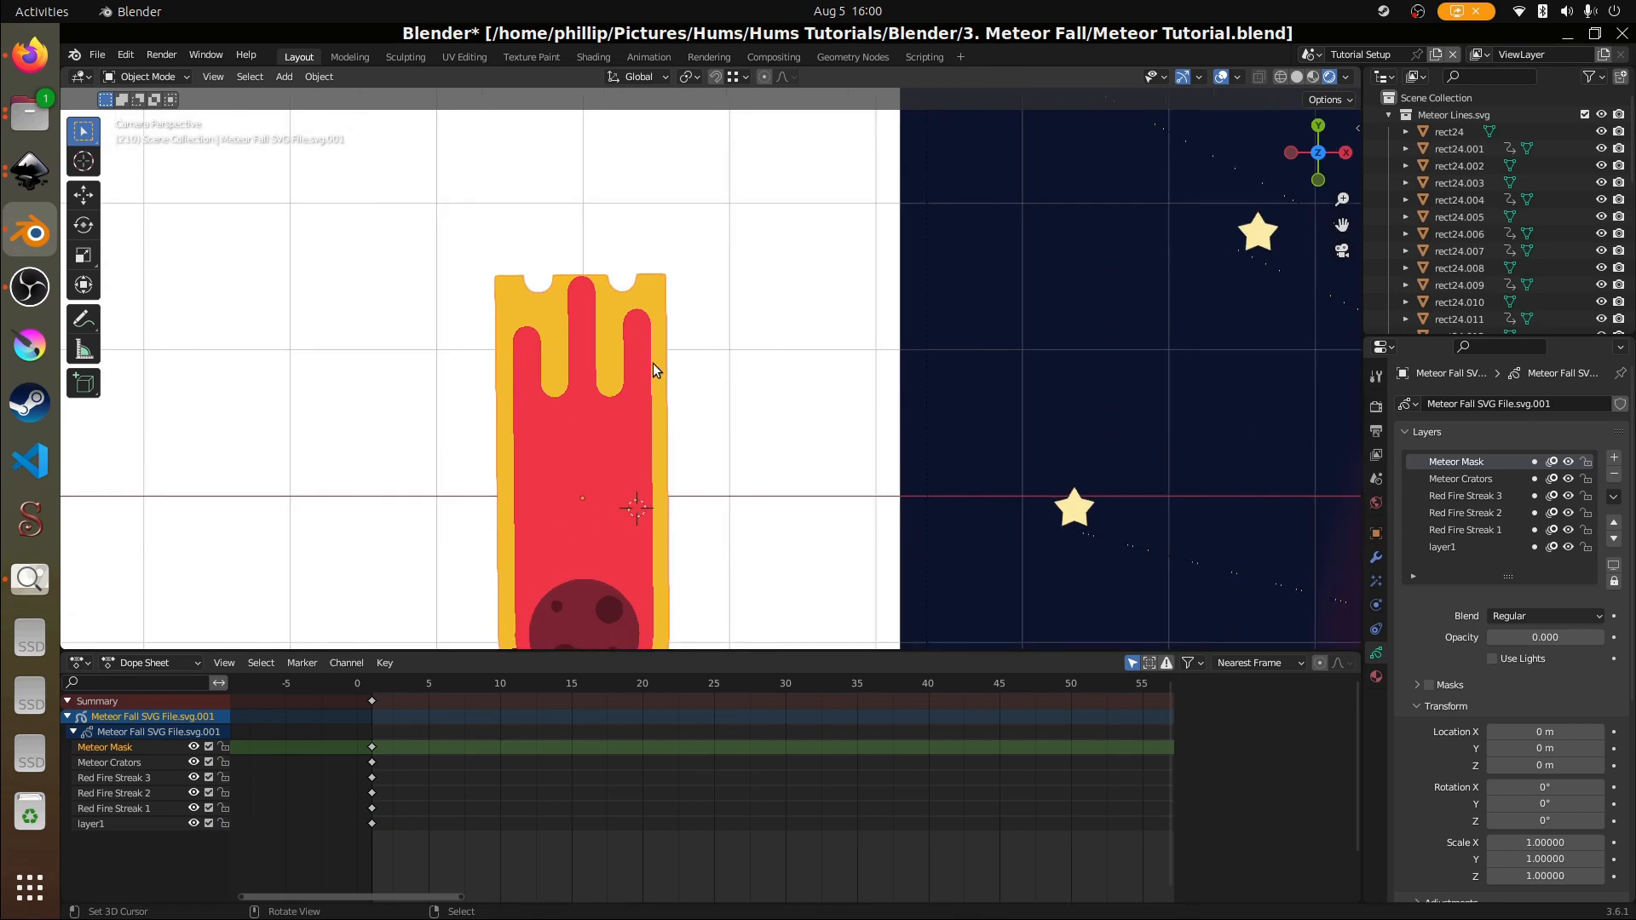
- Enter Edit Mode on the meteor drawing and examine the Move to Layer choices for its strokes
key("Tab")
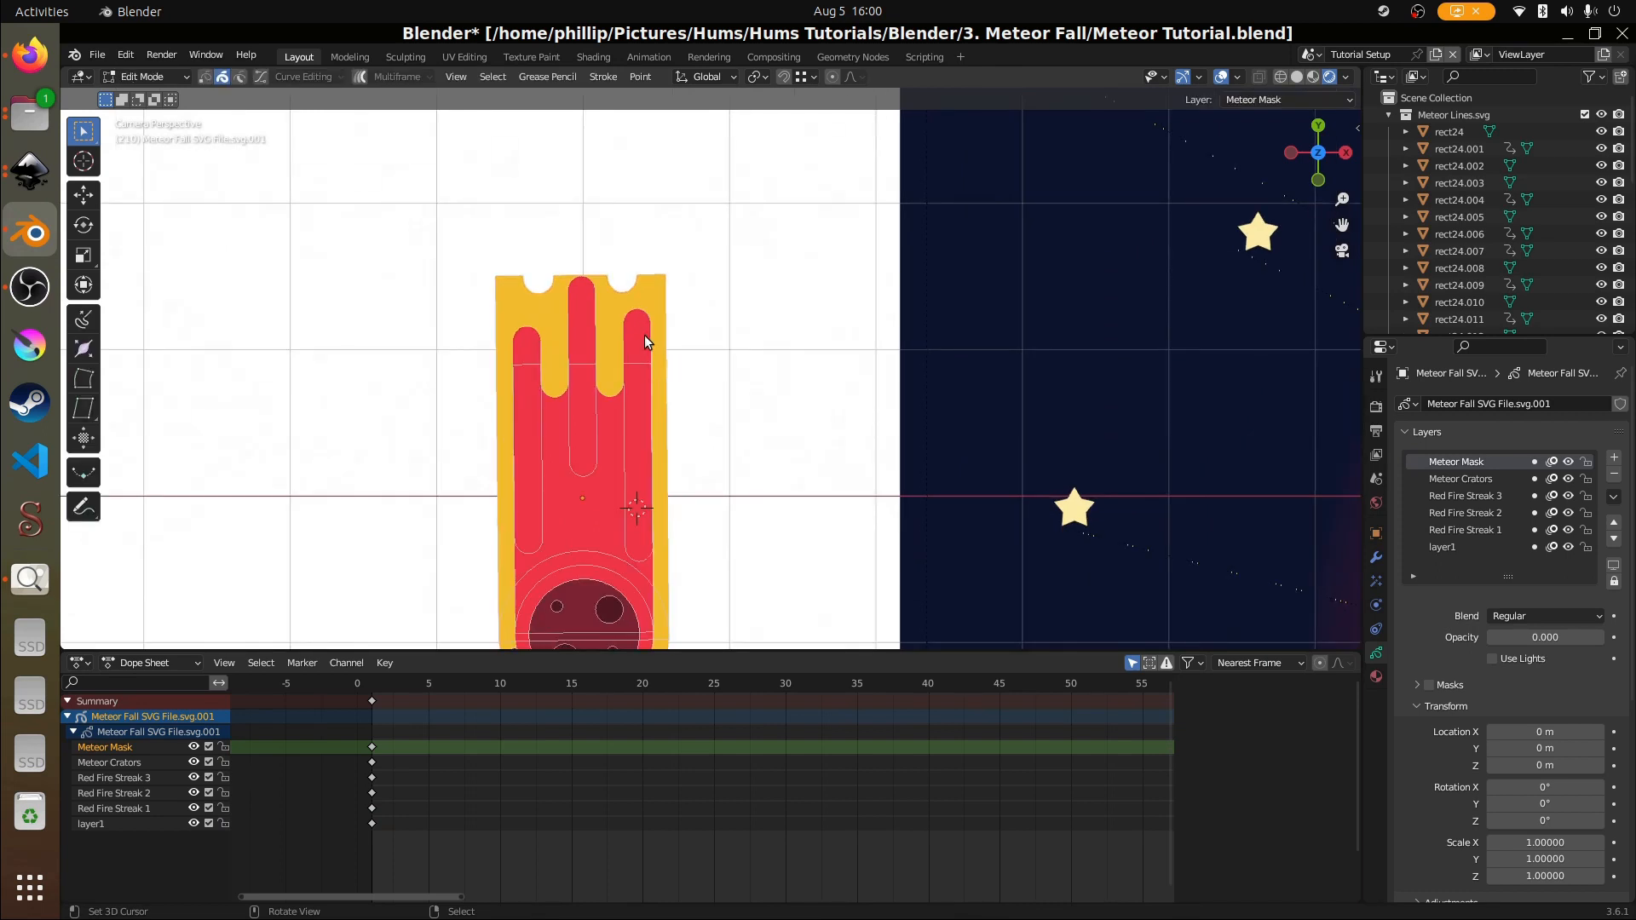
left_click(597, 418)
left_click(545, 467)
key("m")
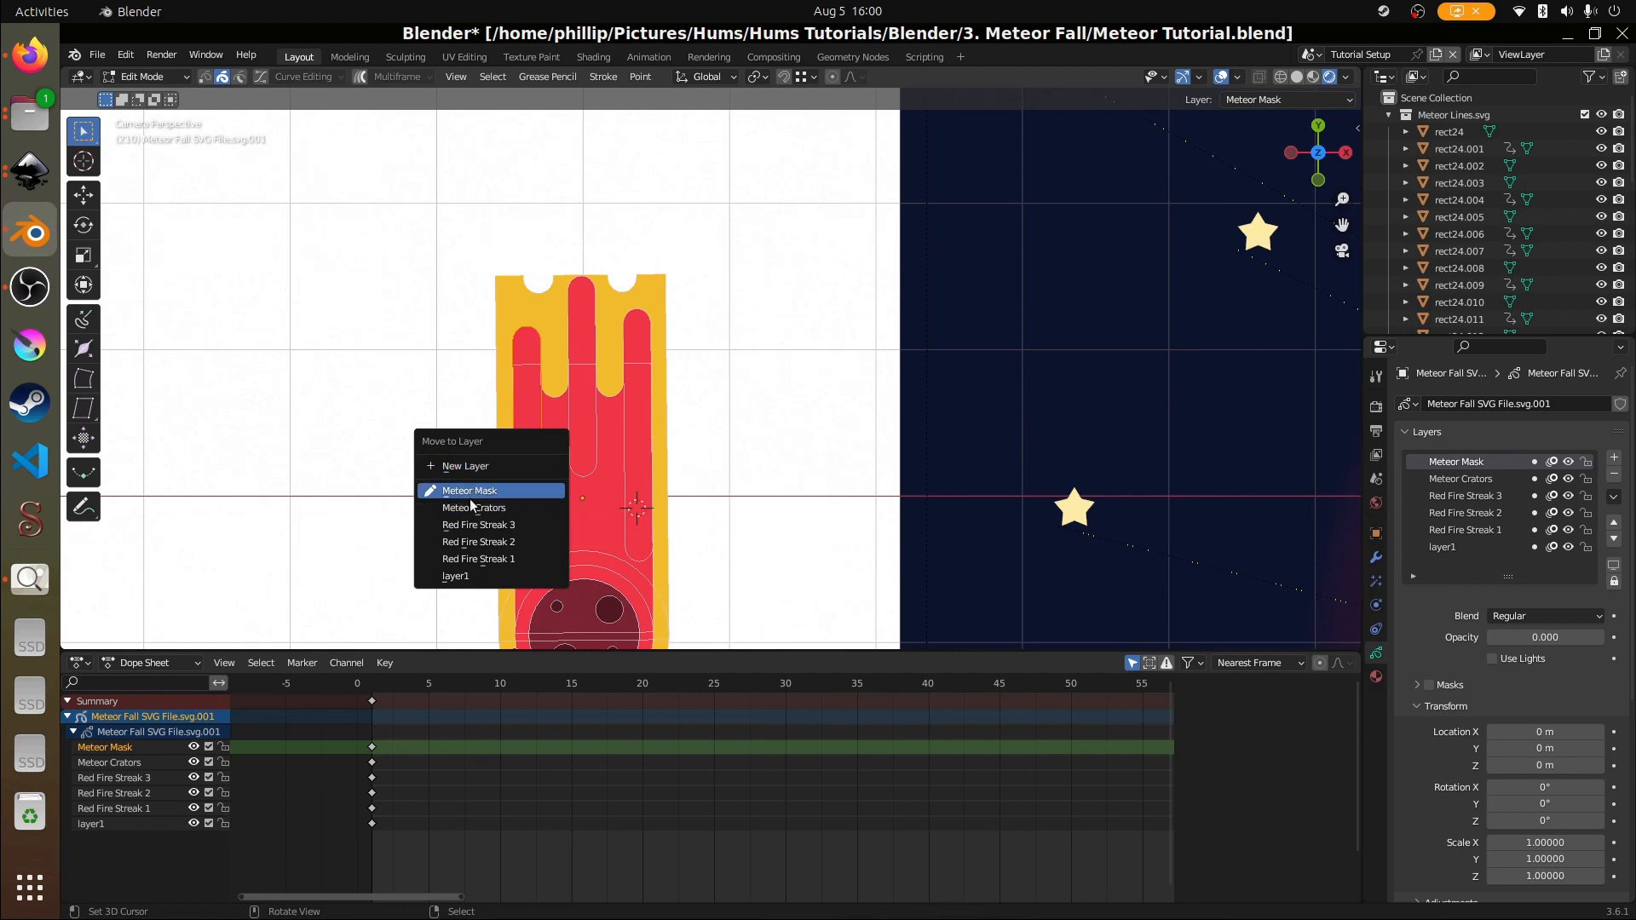
left_click(559, 489)
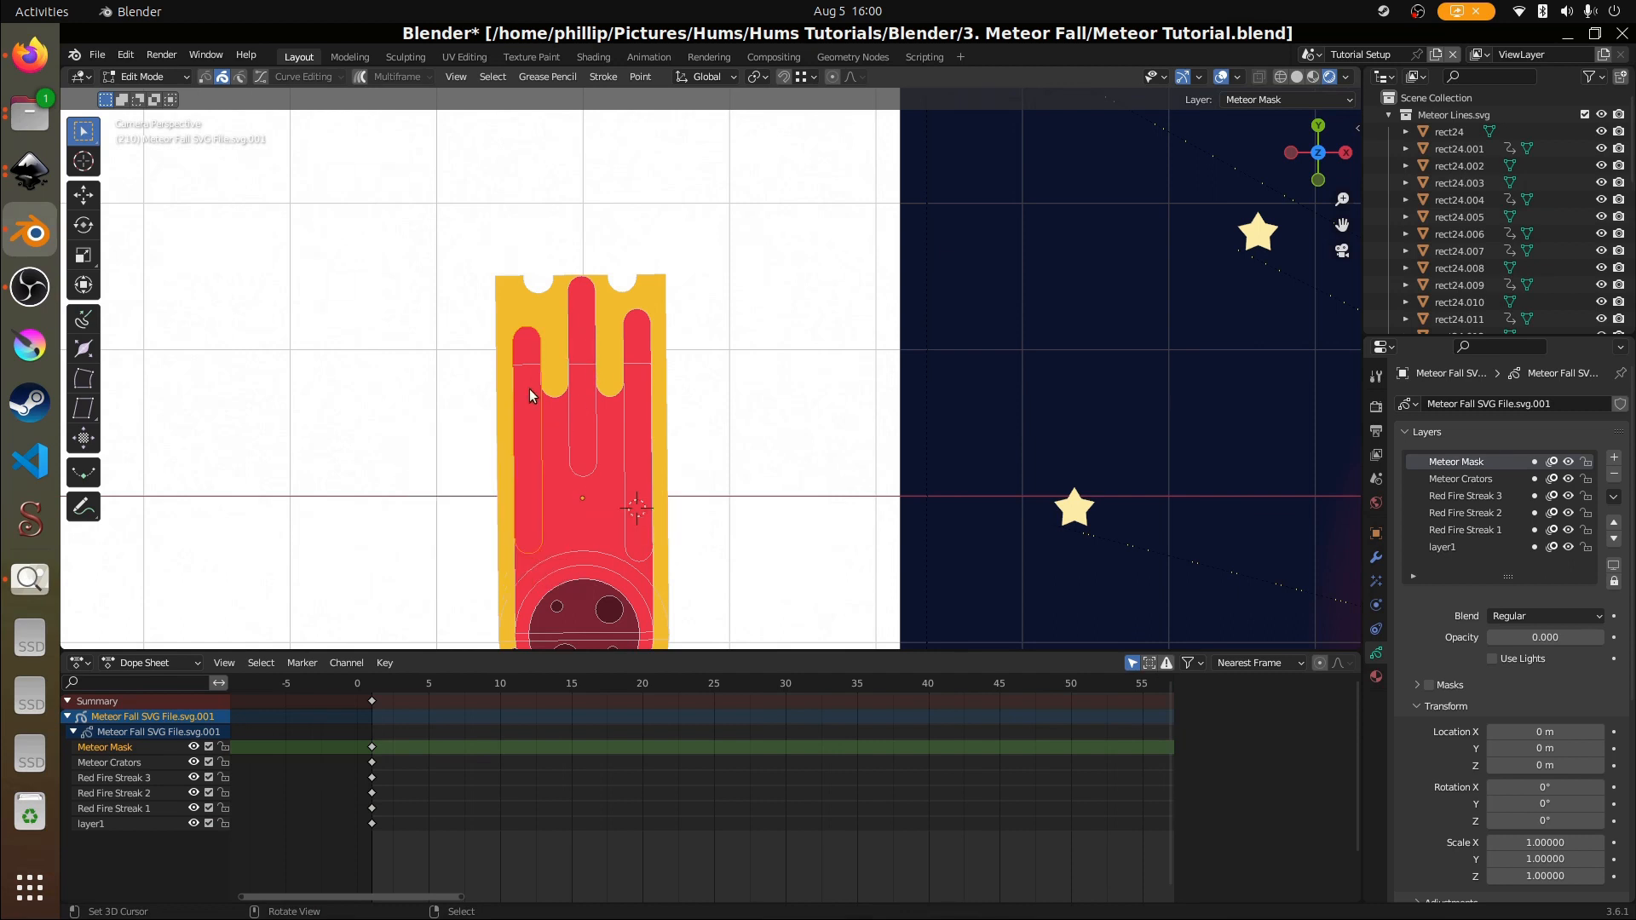
key("m")
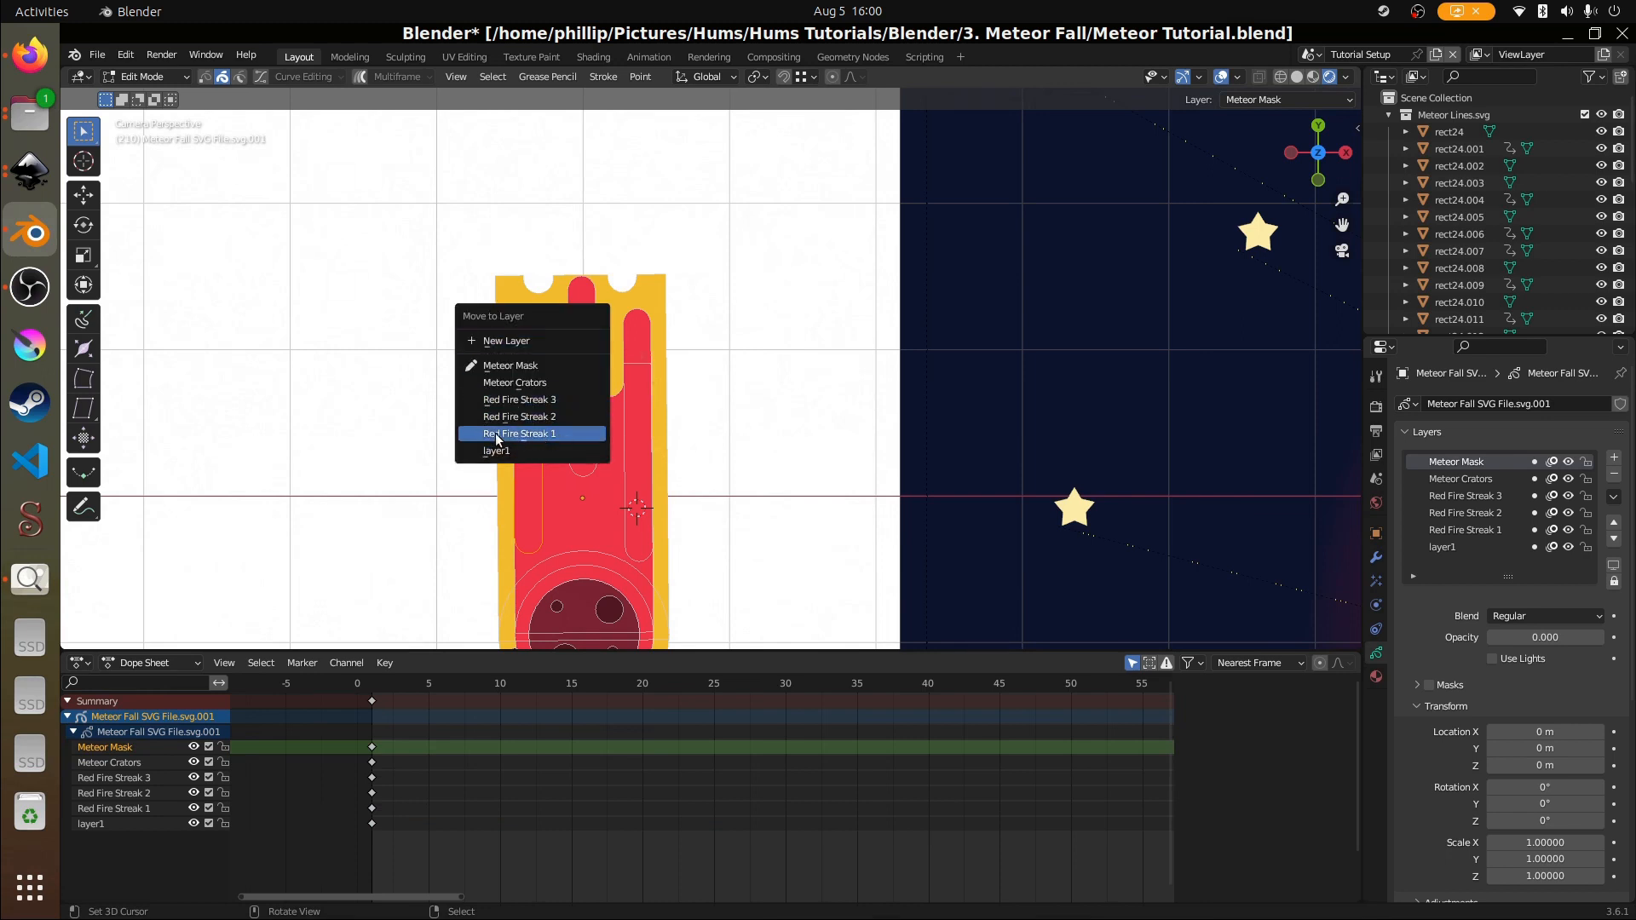
left_click(571, 400)
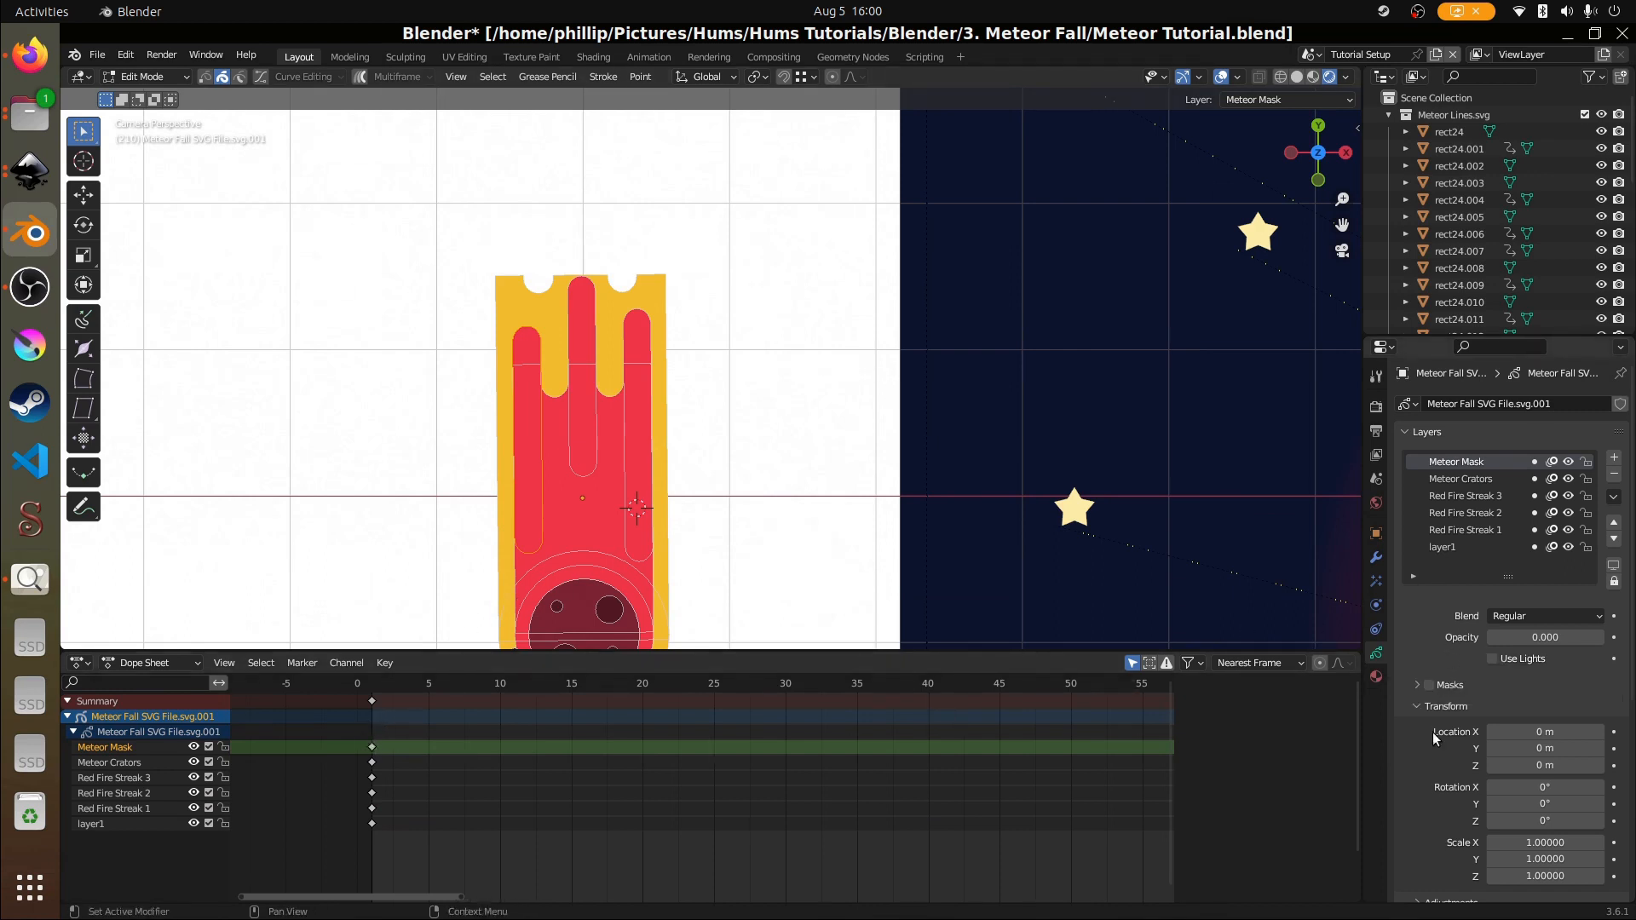
- Keyframe only the layer transform's Z location of Red Fire Streak 3 at frame 1
left_click(1413, 708)
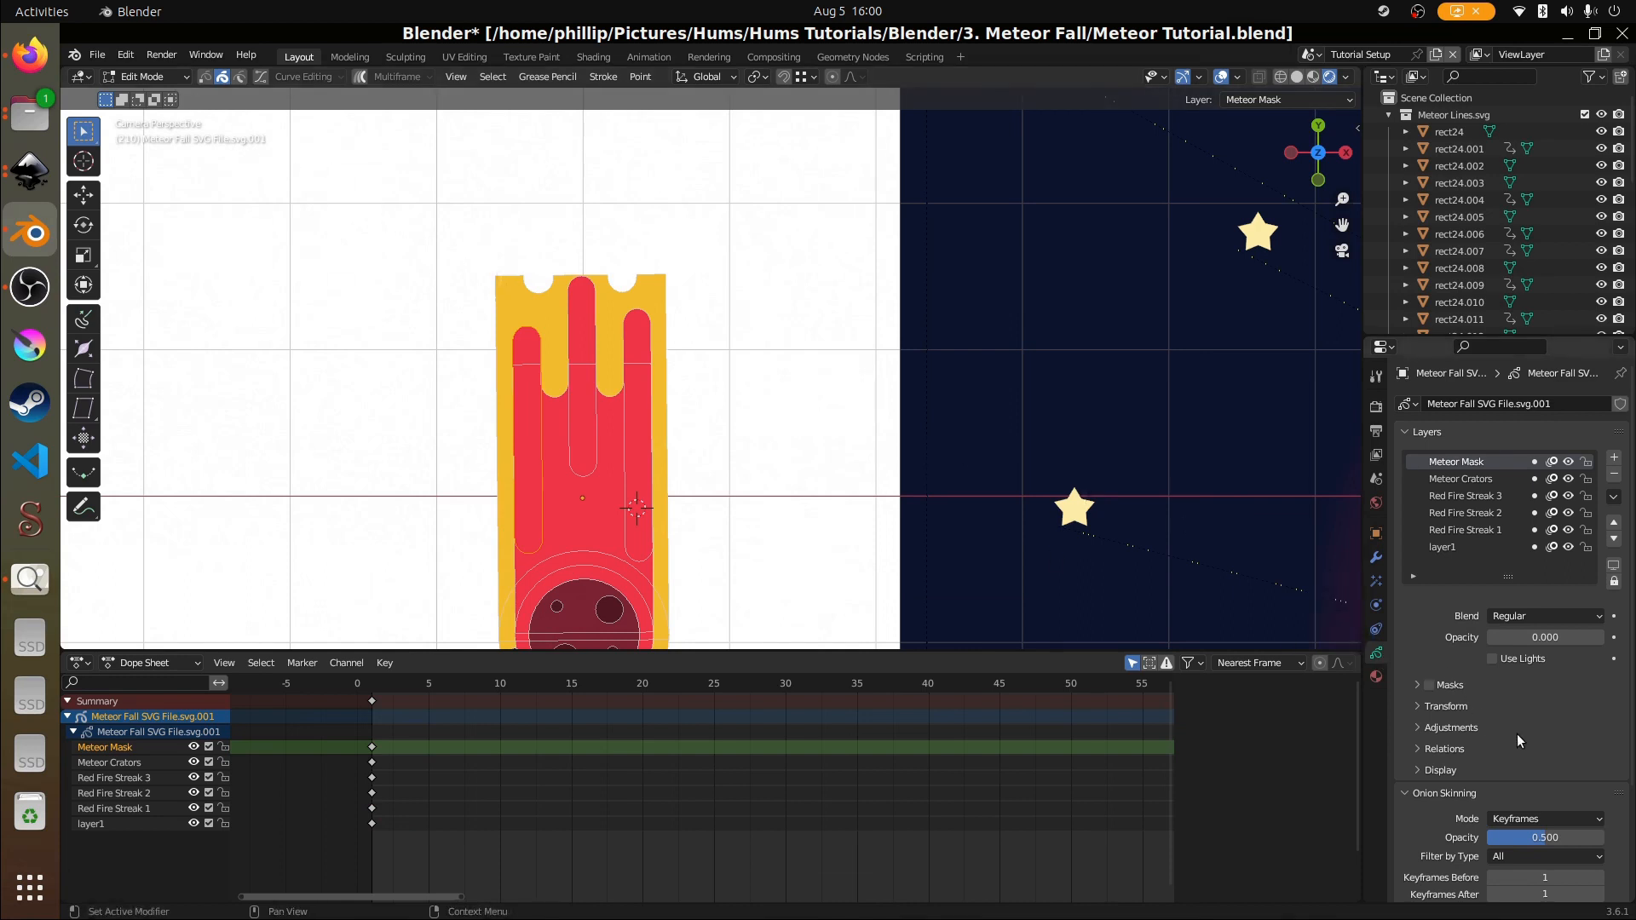
scroll(1516, 734, "down", 2)
left_click(1432, 639)
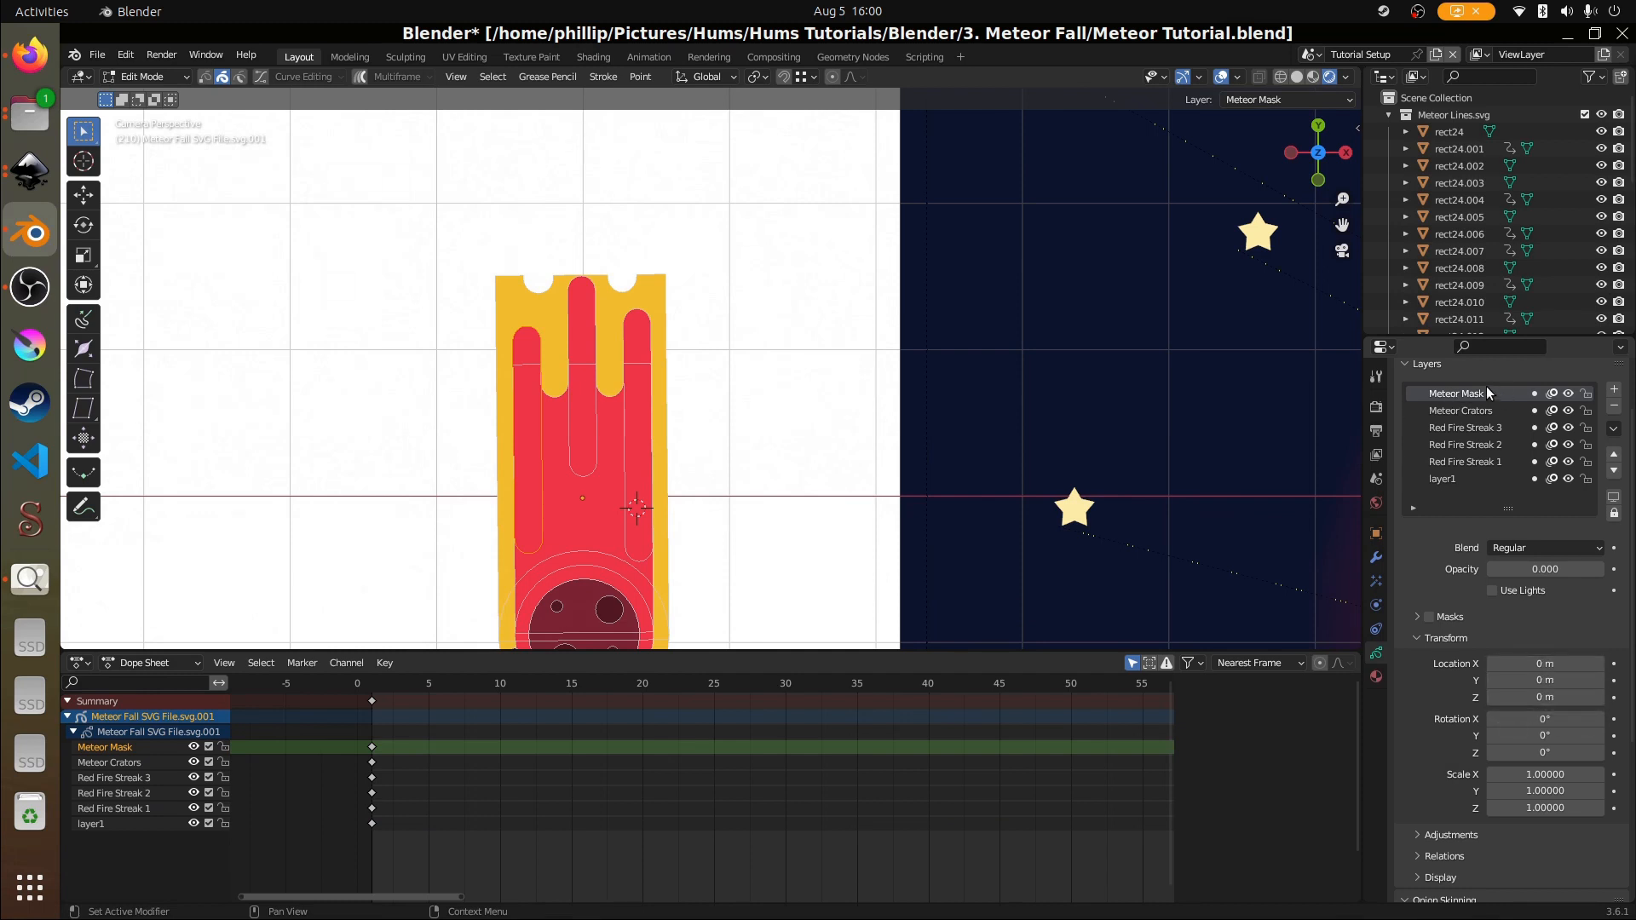
left_click(1500, 429)
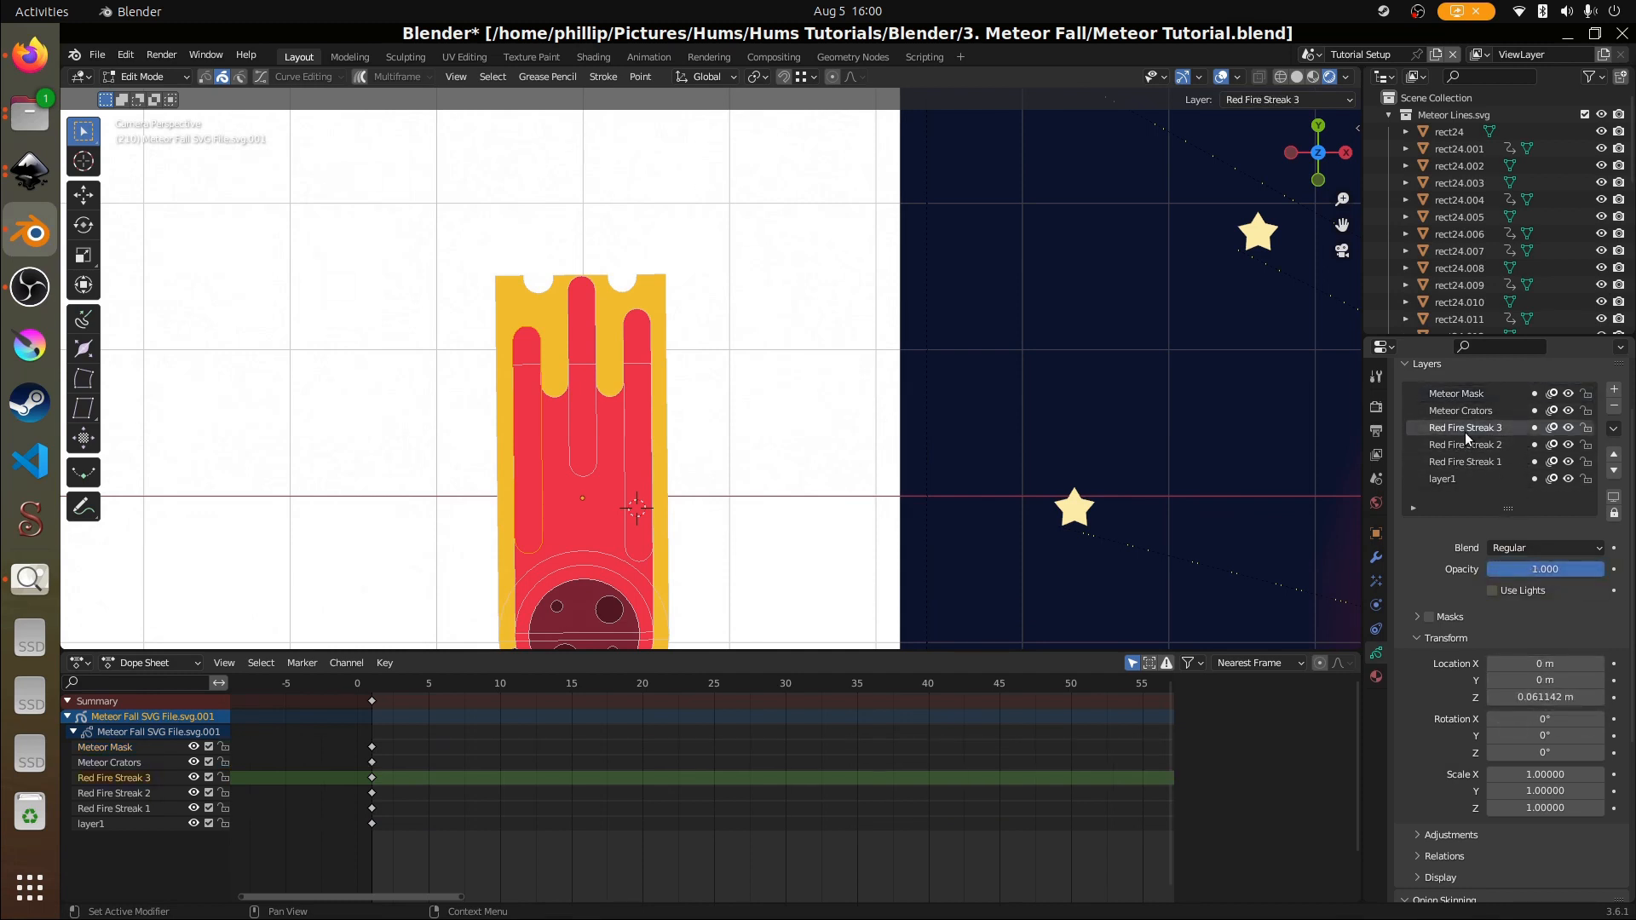
left_click(371, 770)
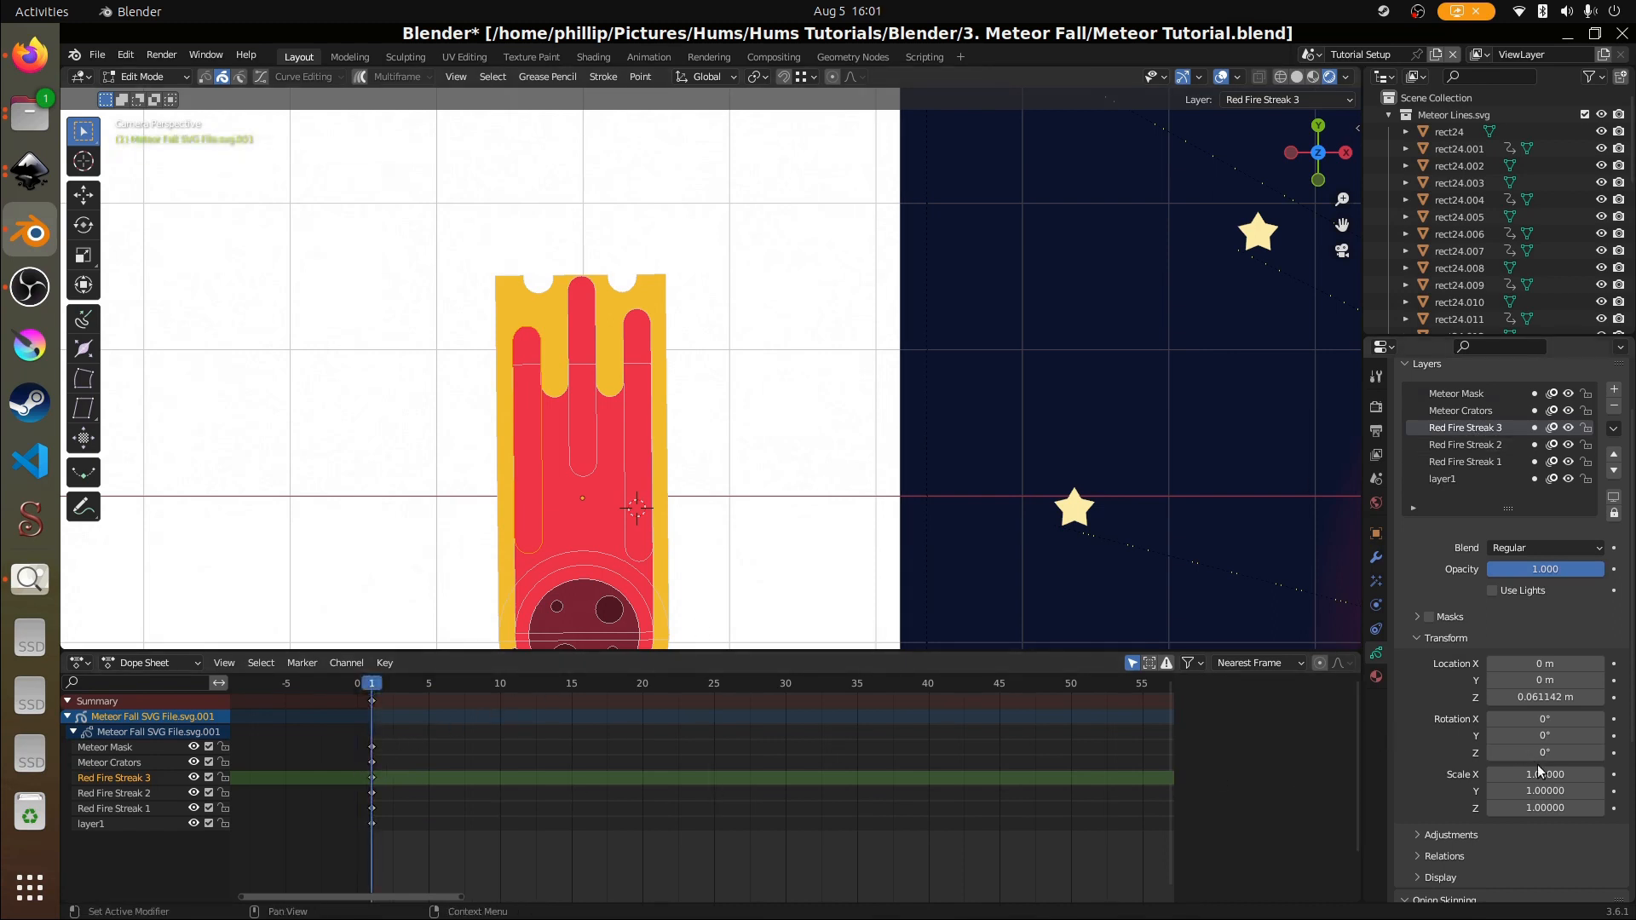
right_click(1517, 697)
left_click(1432, 642)
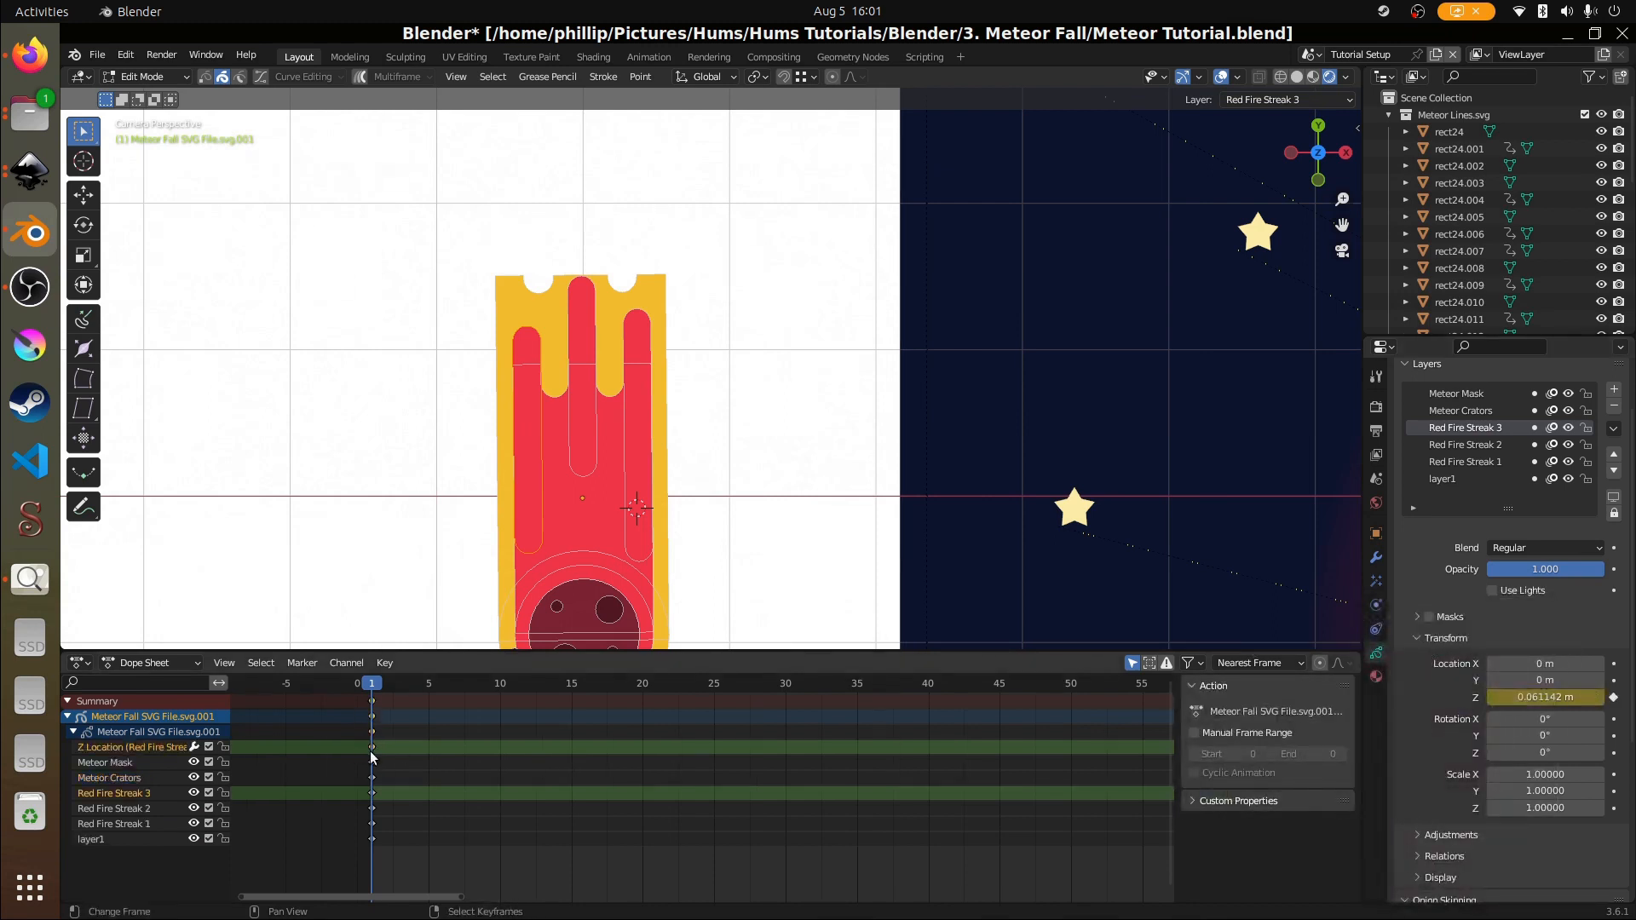
- Insert a second single keyframe for the Z location of Red Fire Streak 3 at frame 5
left_click_drag(376, 751, 424, 755)
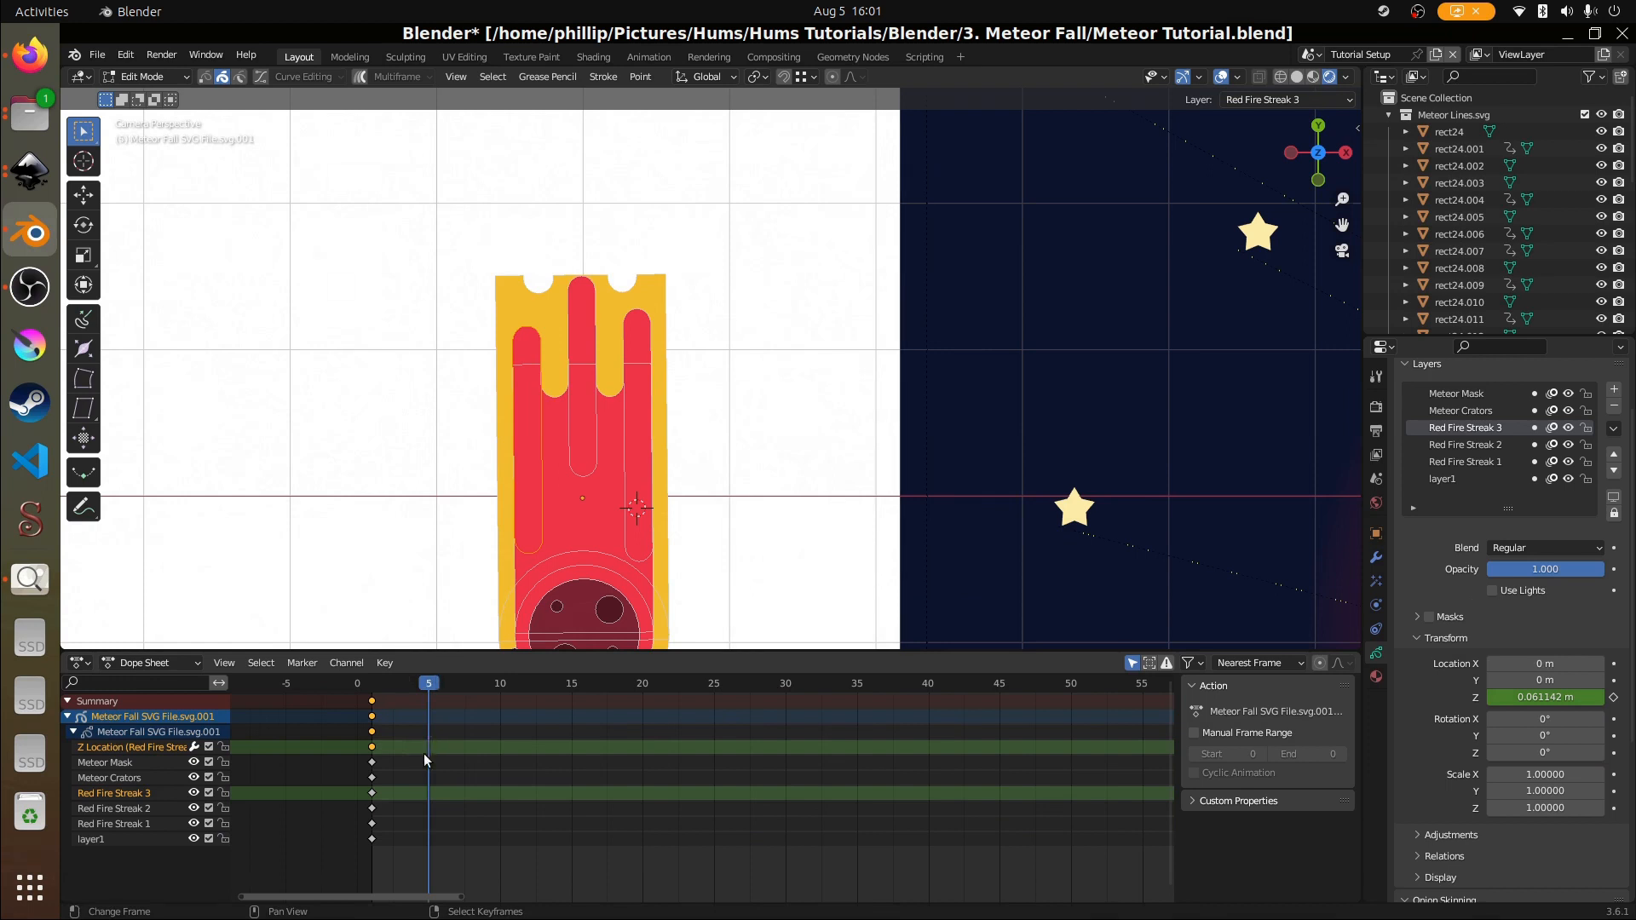
right_click(1521, 697)
left_click(1421, 670)
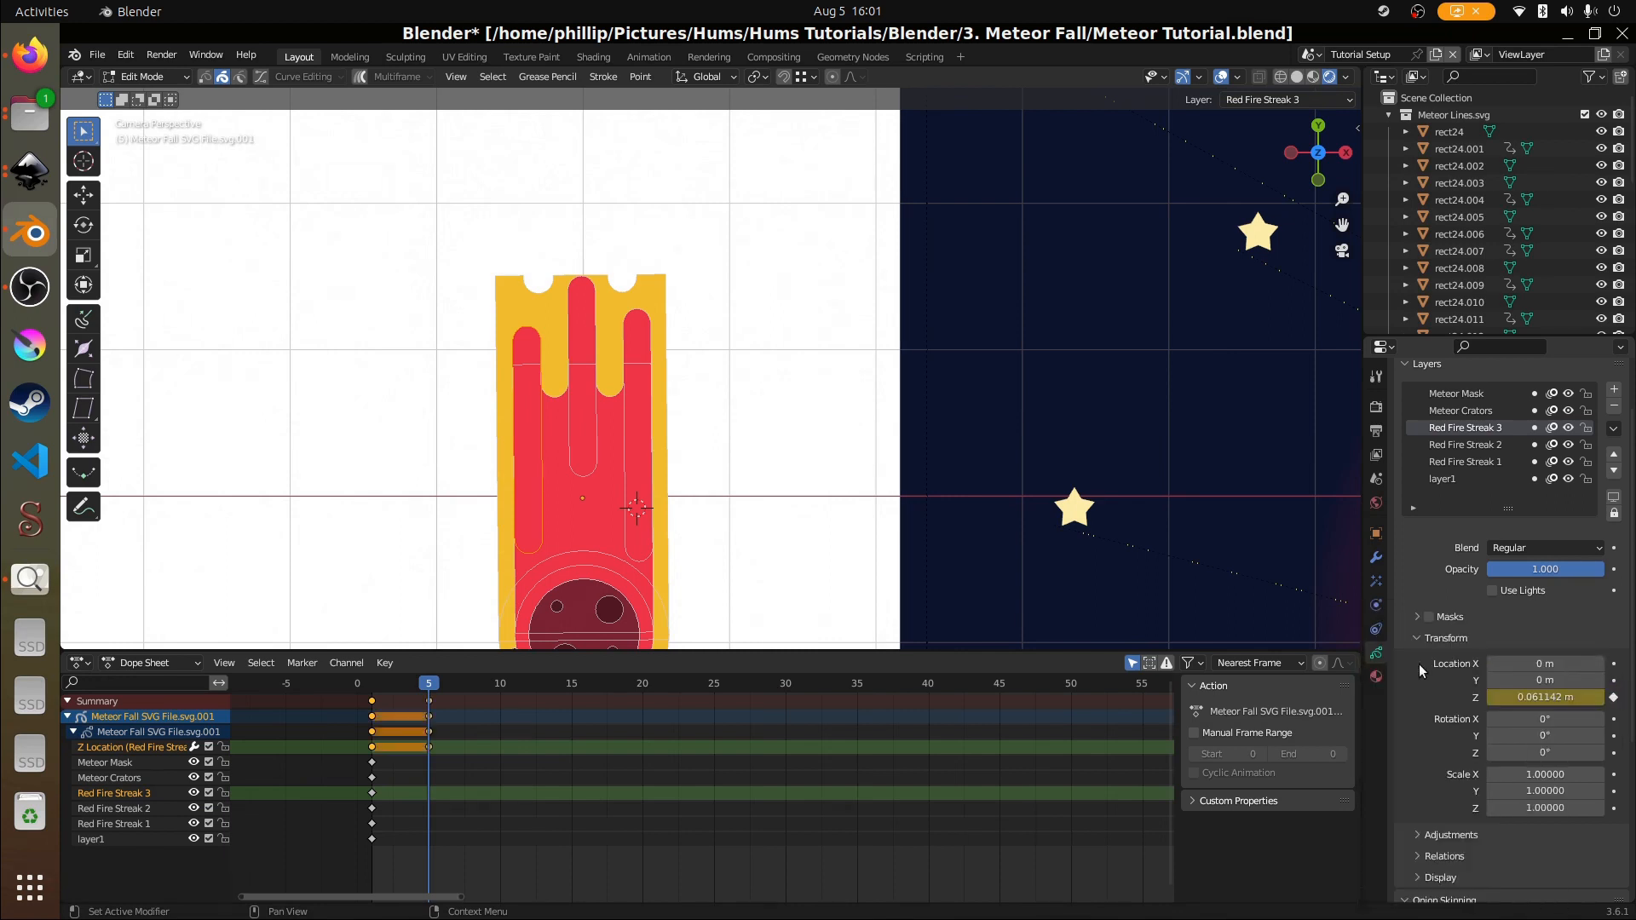
left_click(372, 715)
key("ctrl+bracketright")
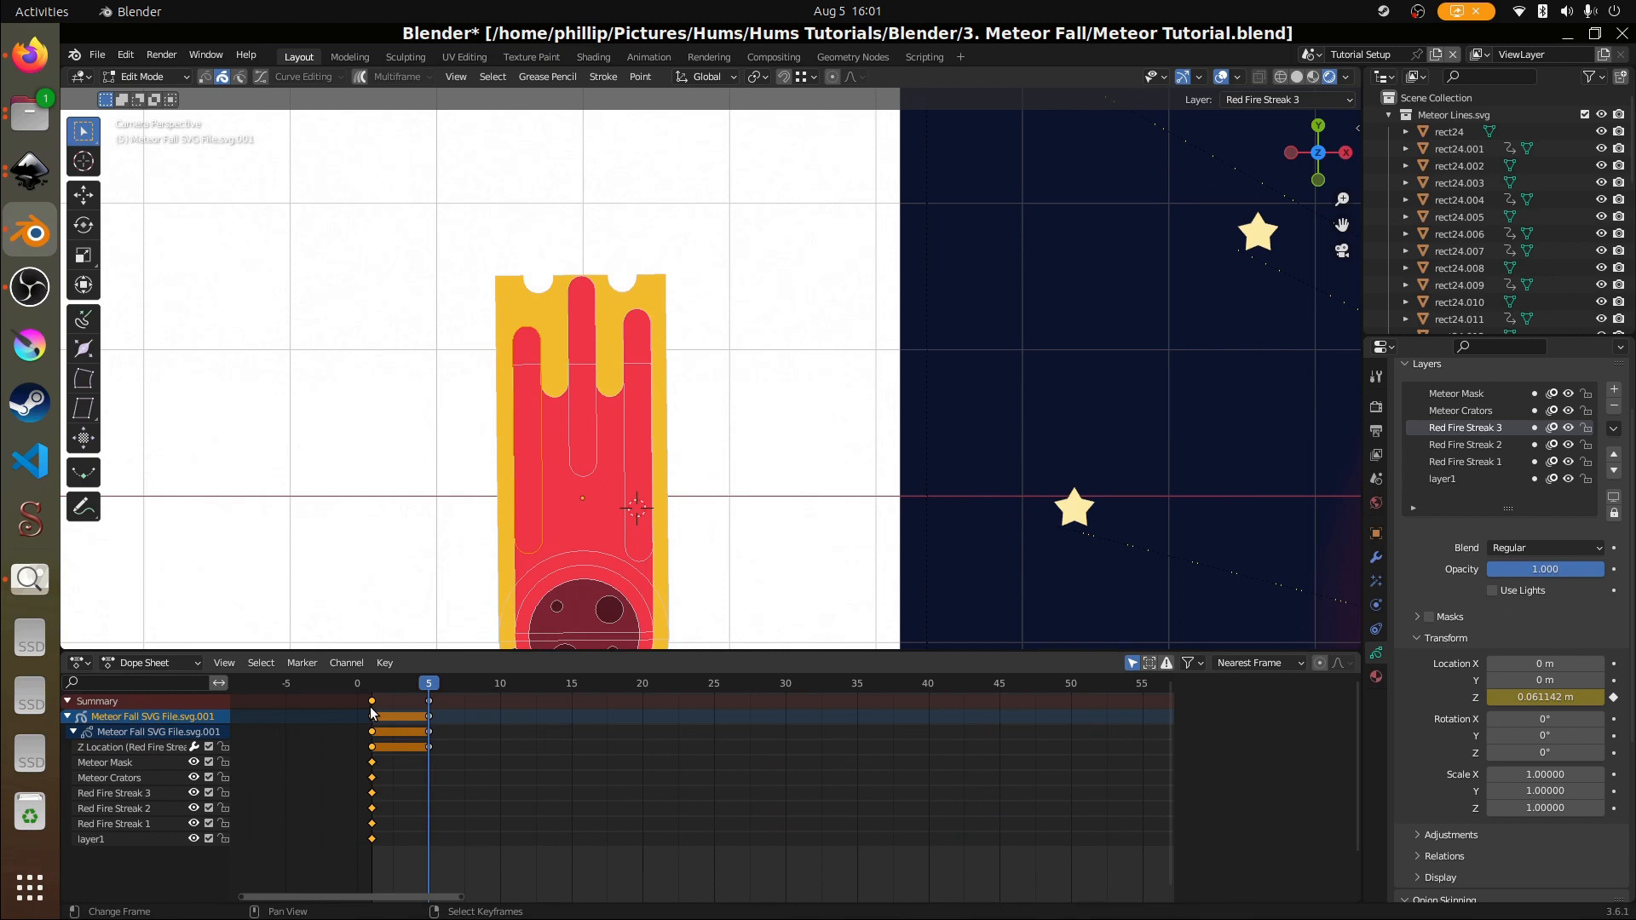
key("shift+d")
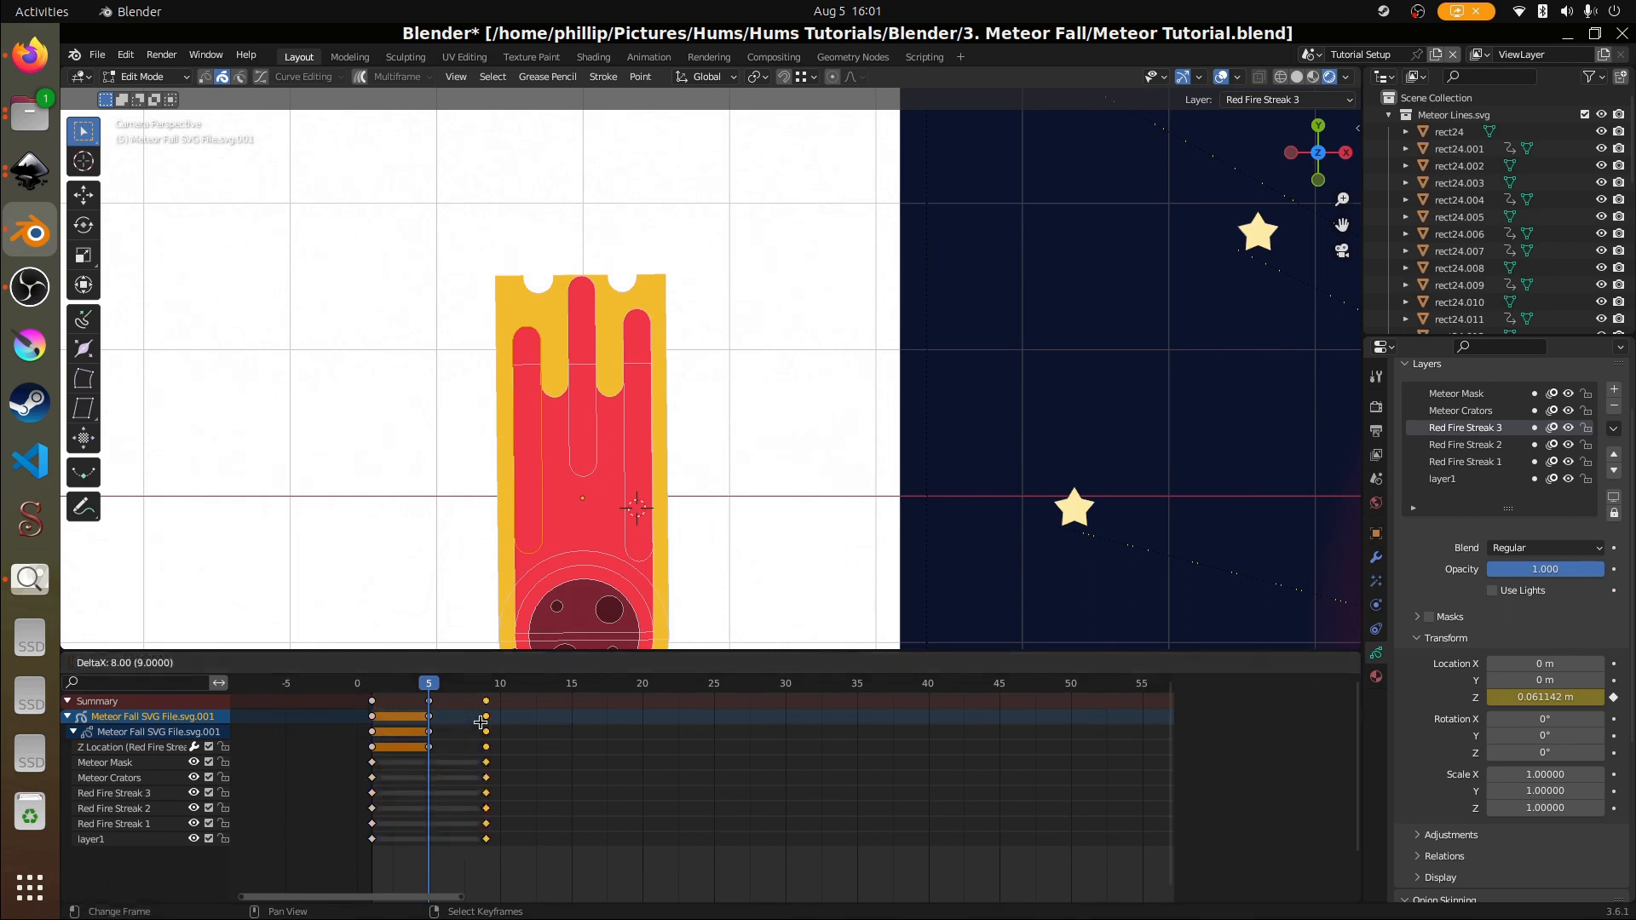
right_click(480, 723)
key("ctrl+z")
- Duplicate the frame 1 Z location keyframe to frame 10, and retime the middle and end keyframes to frames 10 and 20
left_click(370, 719)
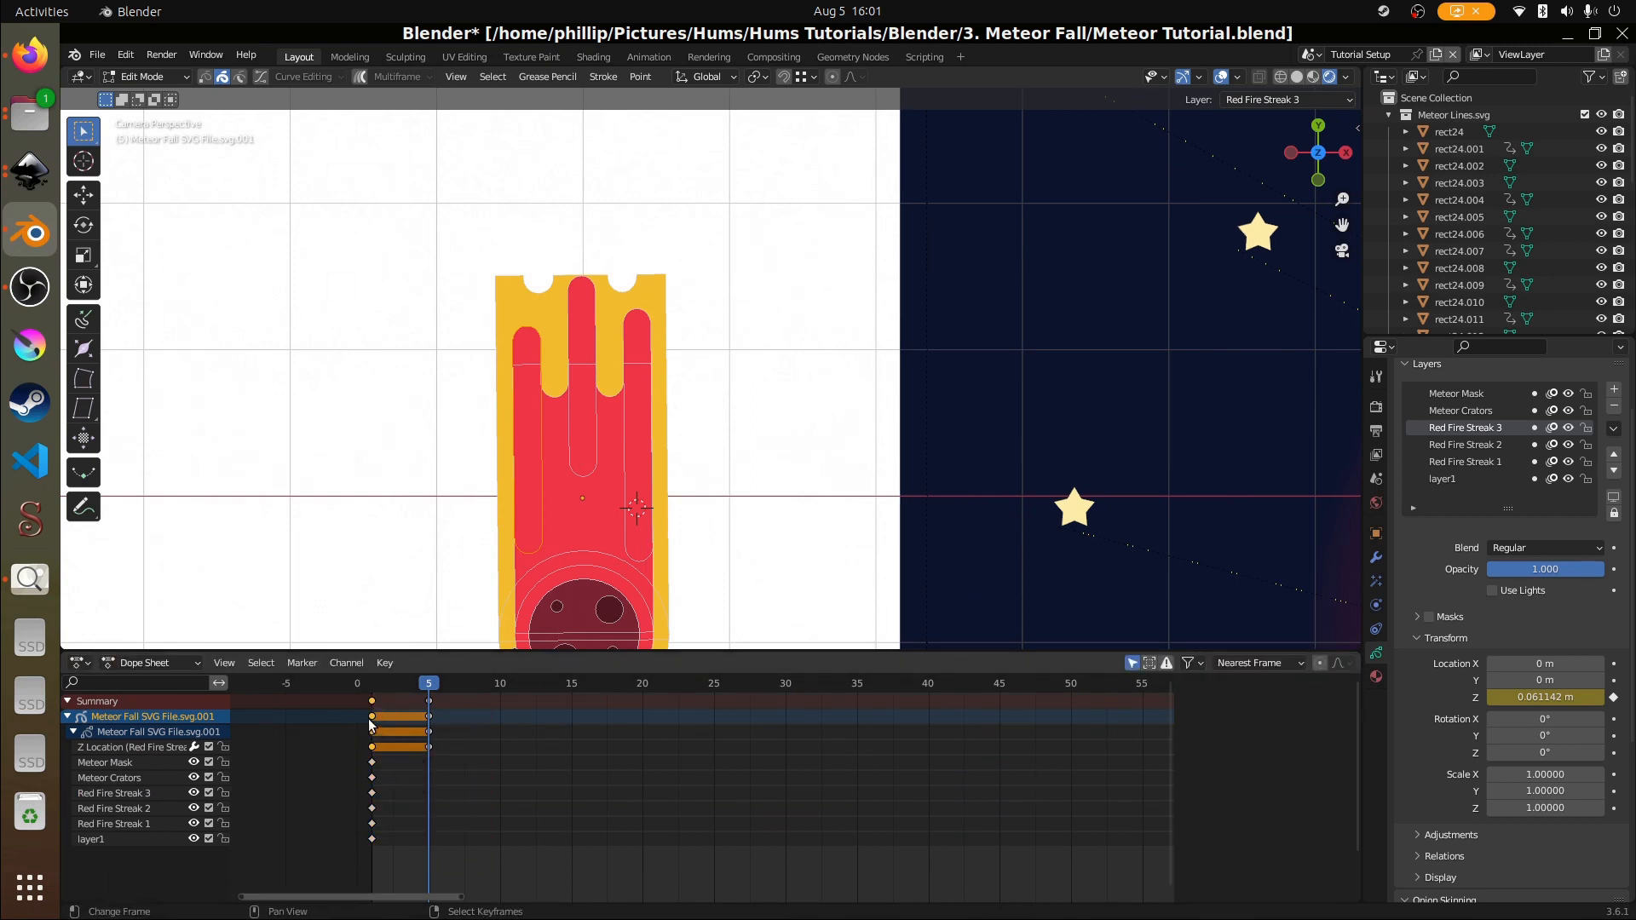
key("shift+d")
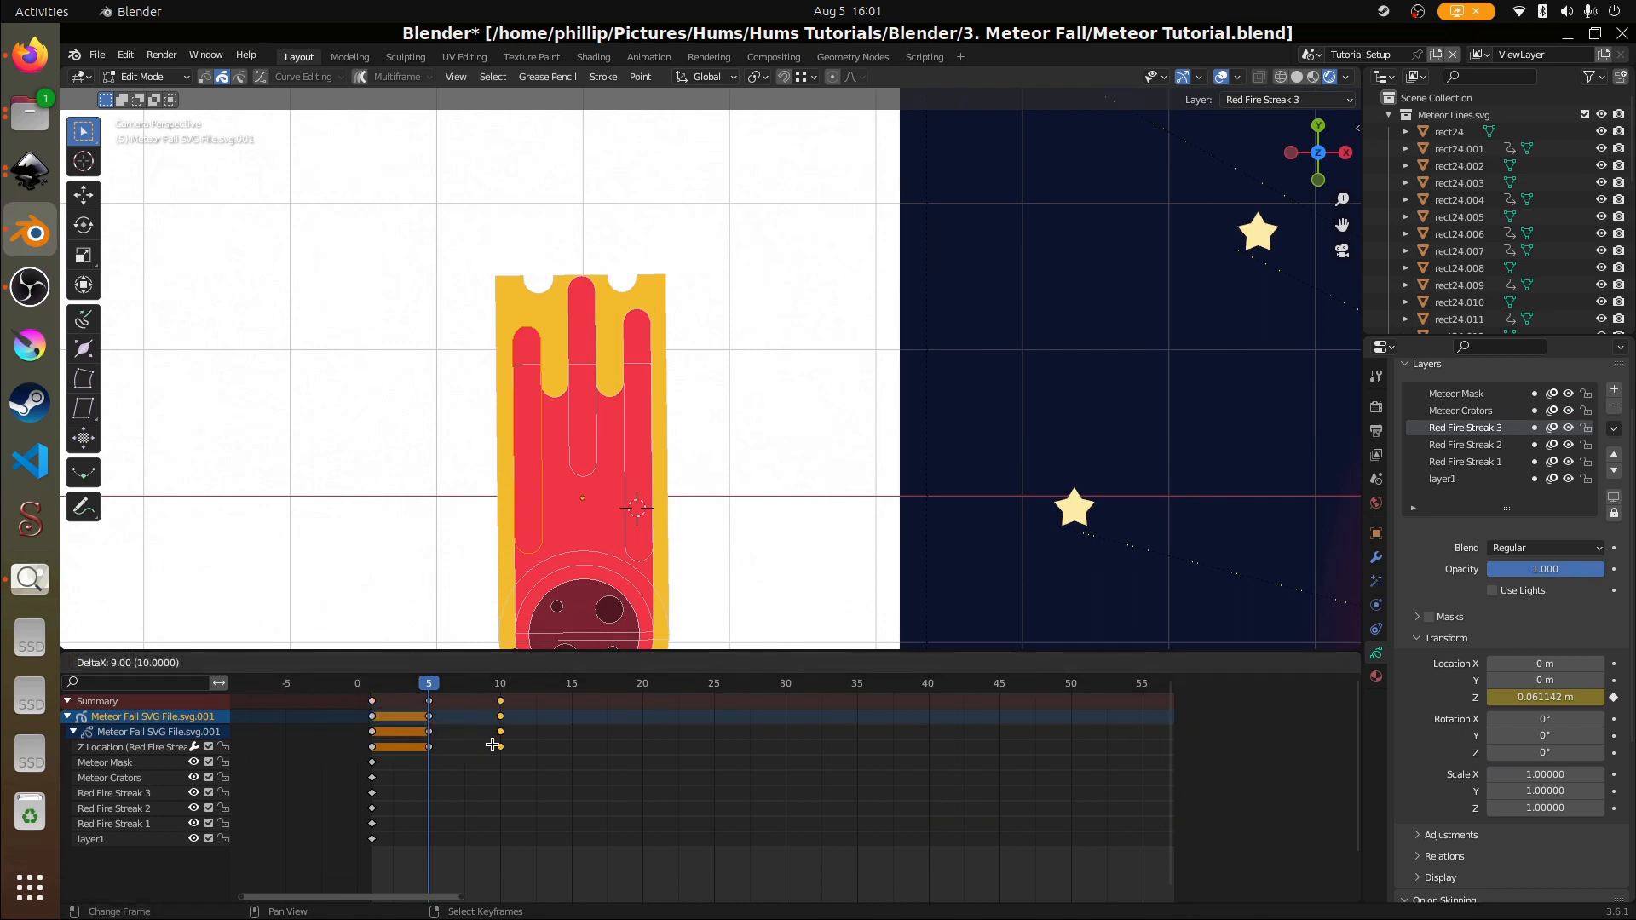
left_click(492, 746)
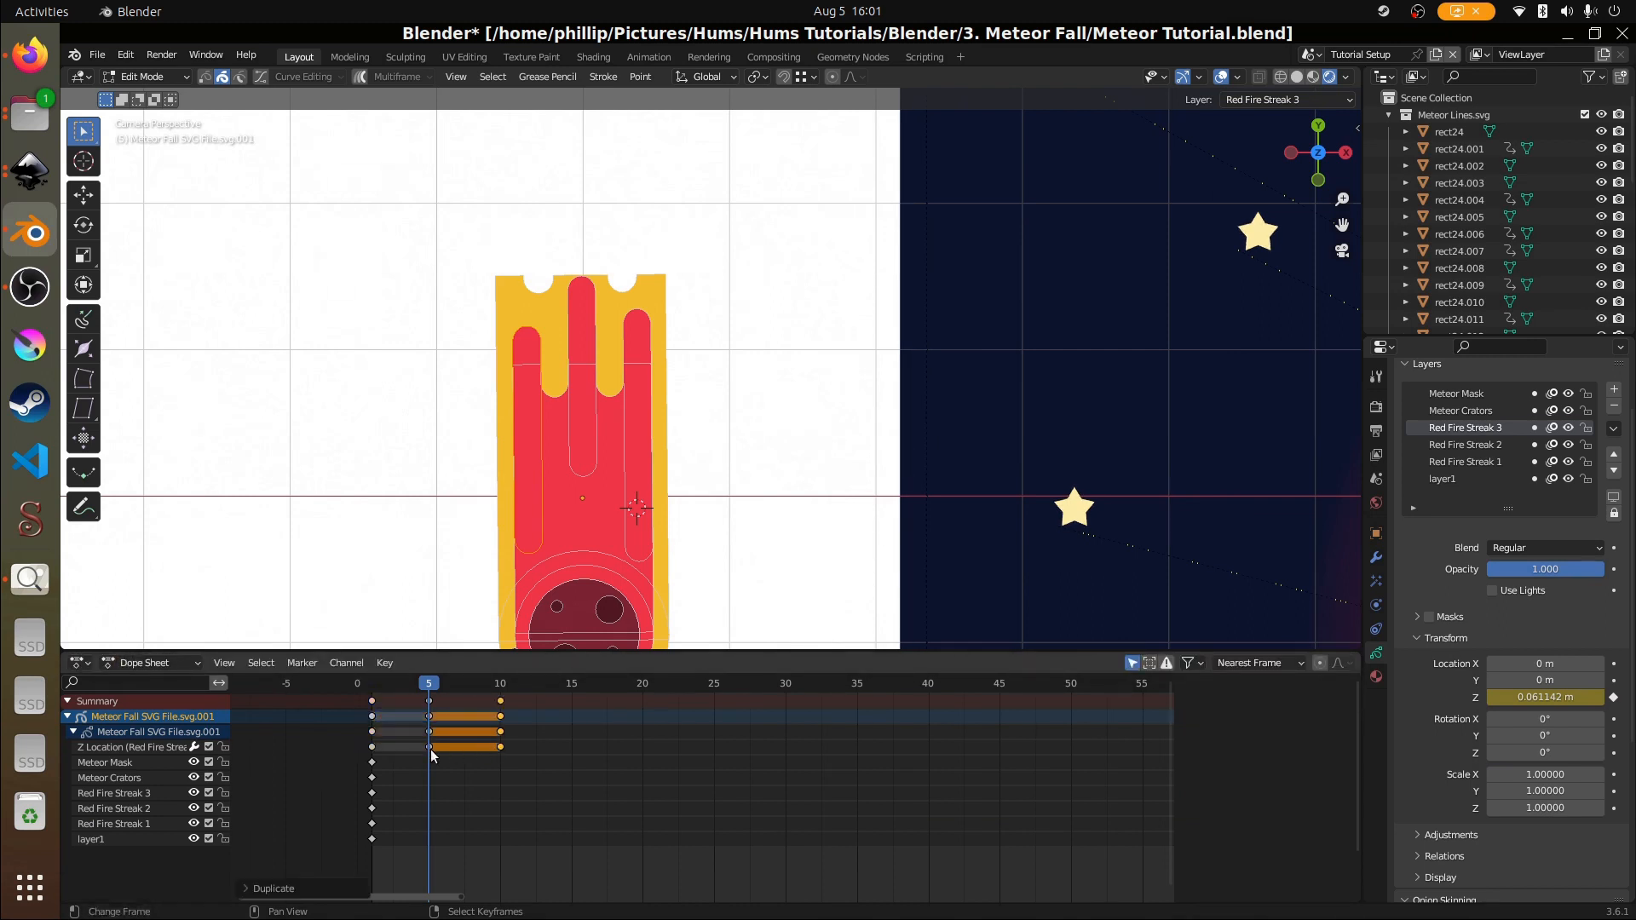
left_click(428, 701, "shift")
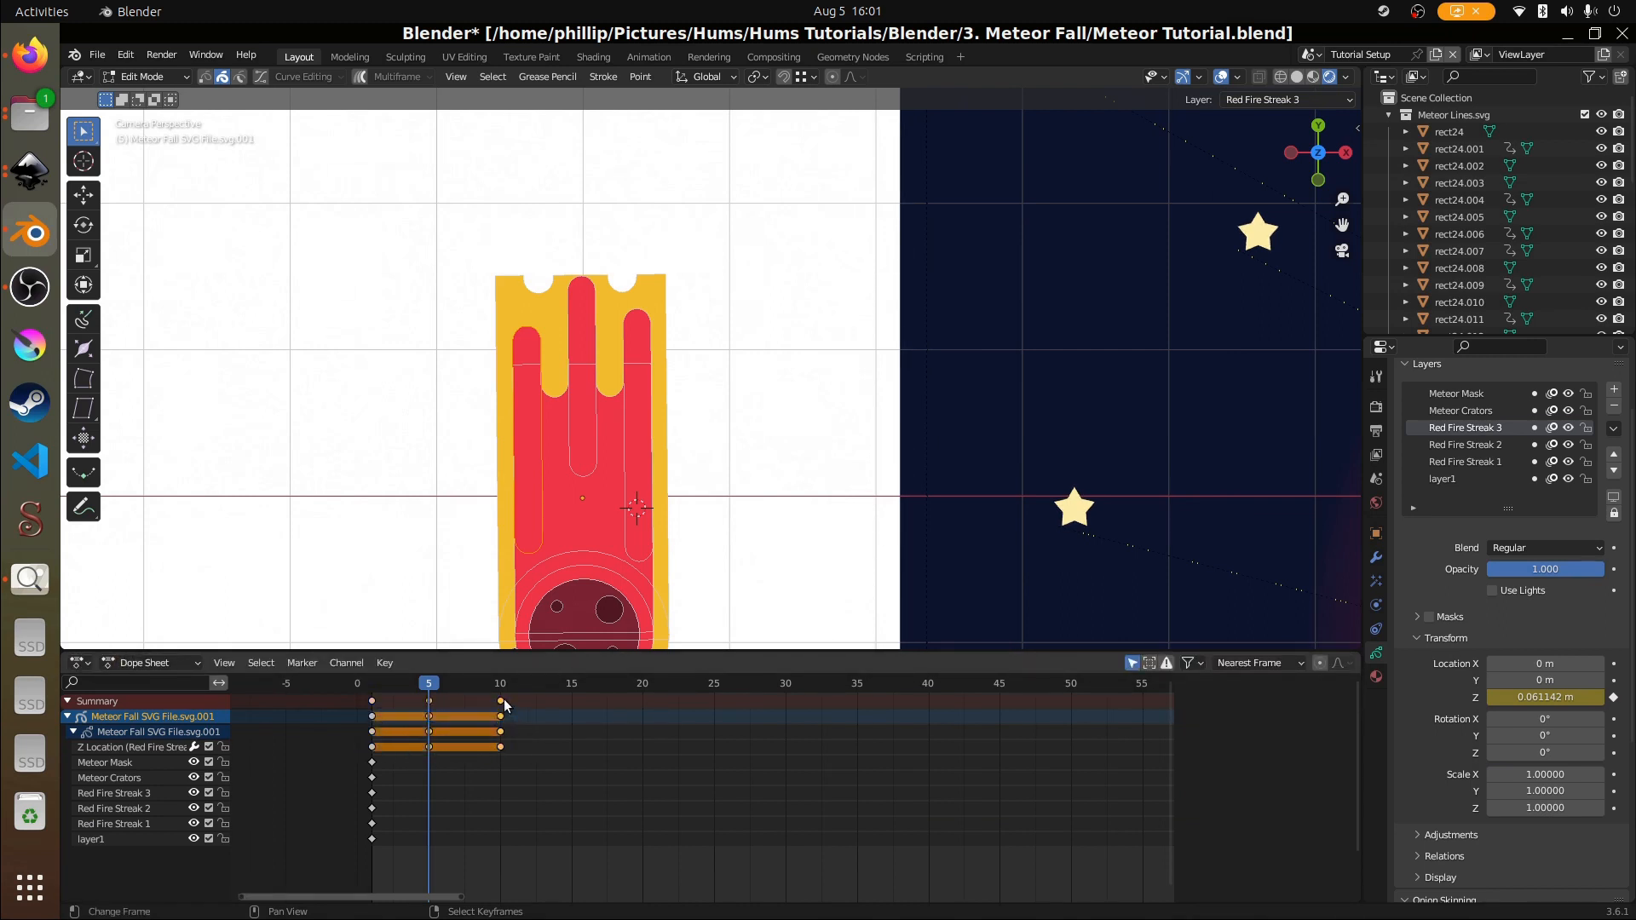
left_click_drag(505, 704, 642, 703)
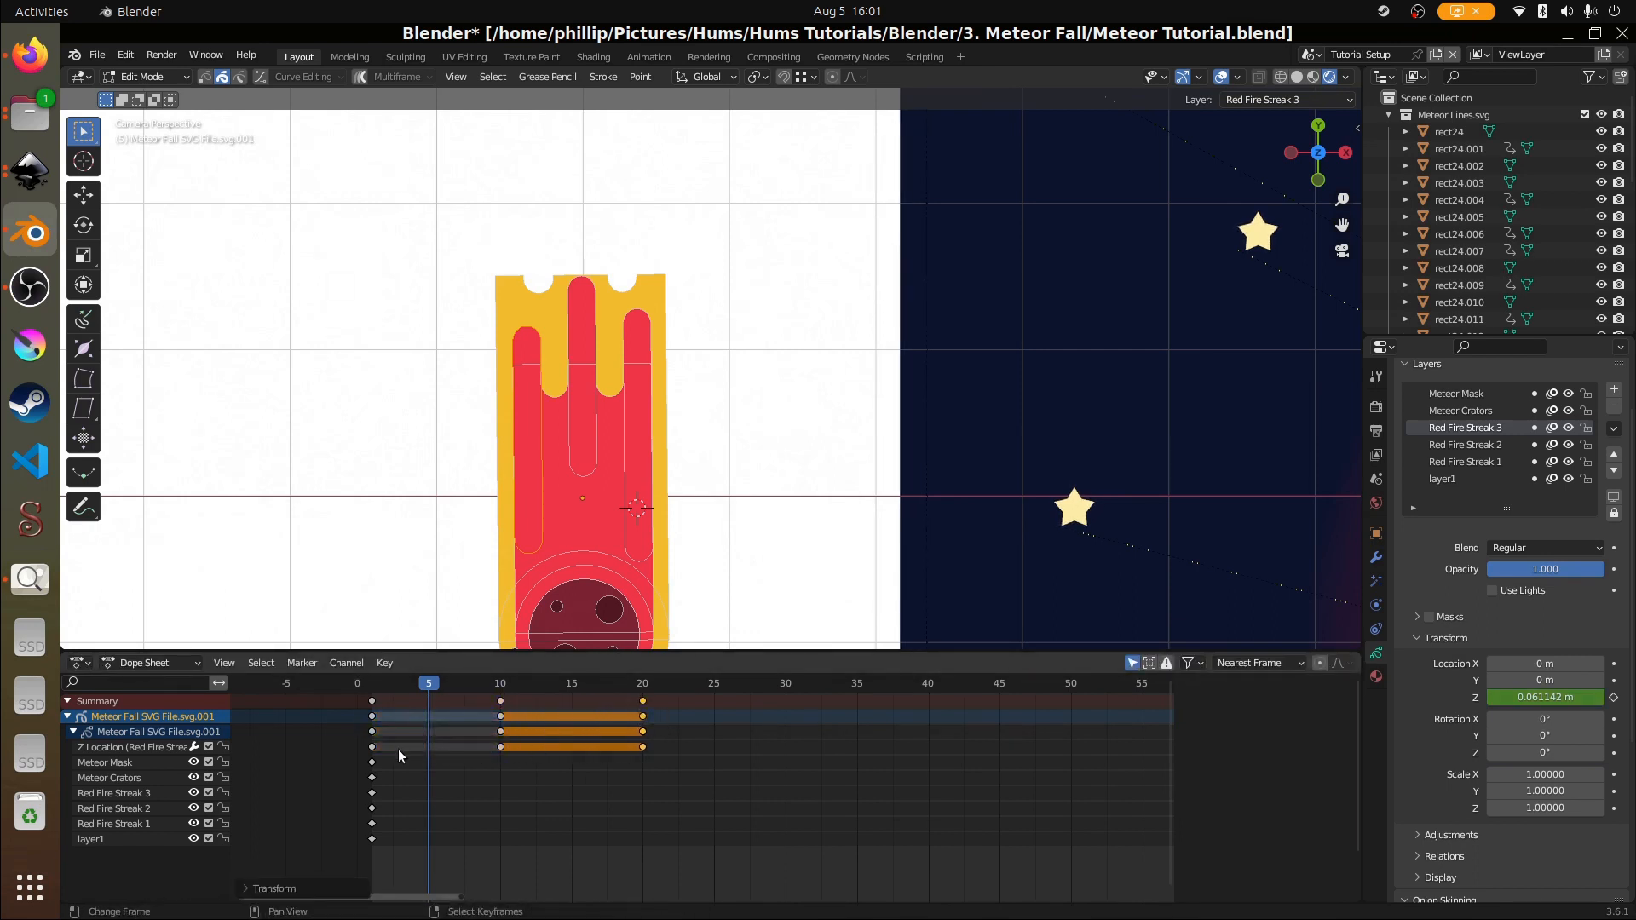
- Lower the Z location of Red Fire Streak 3 to about 0.031 m at frame 10 and replace its single keyframe there
left_click(503, 748)
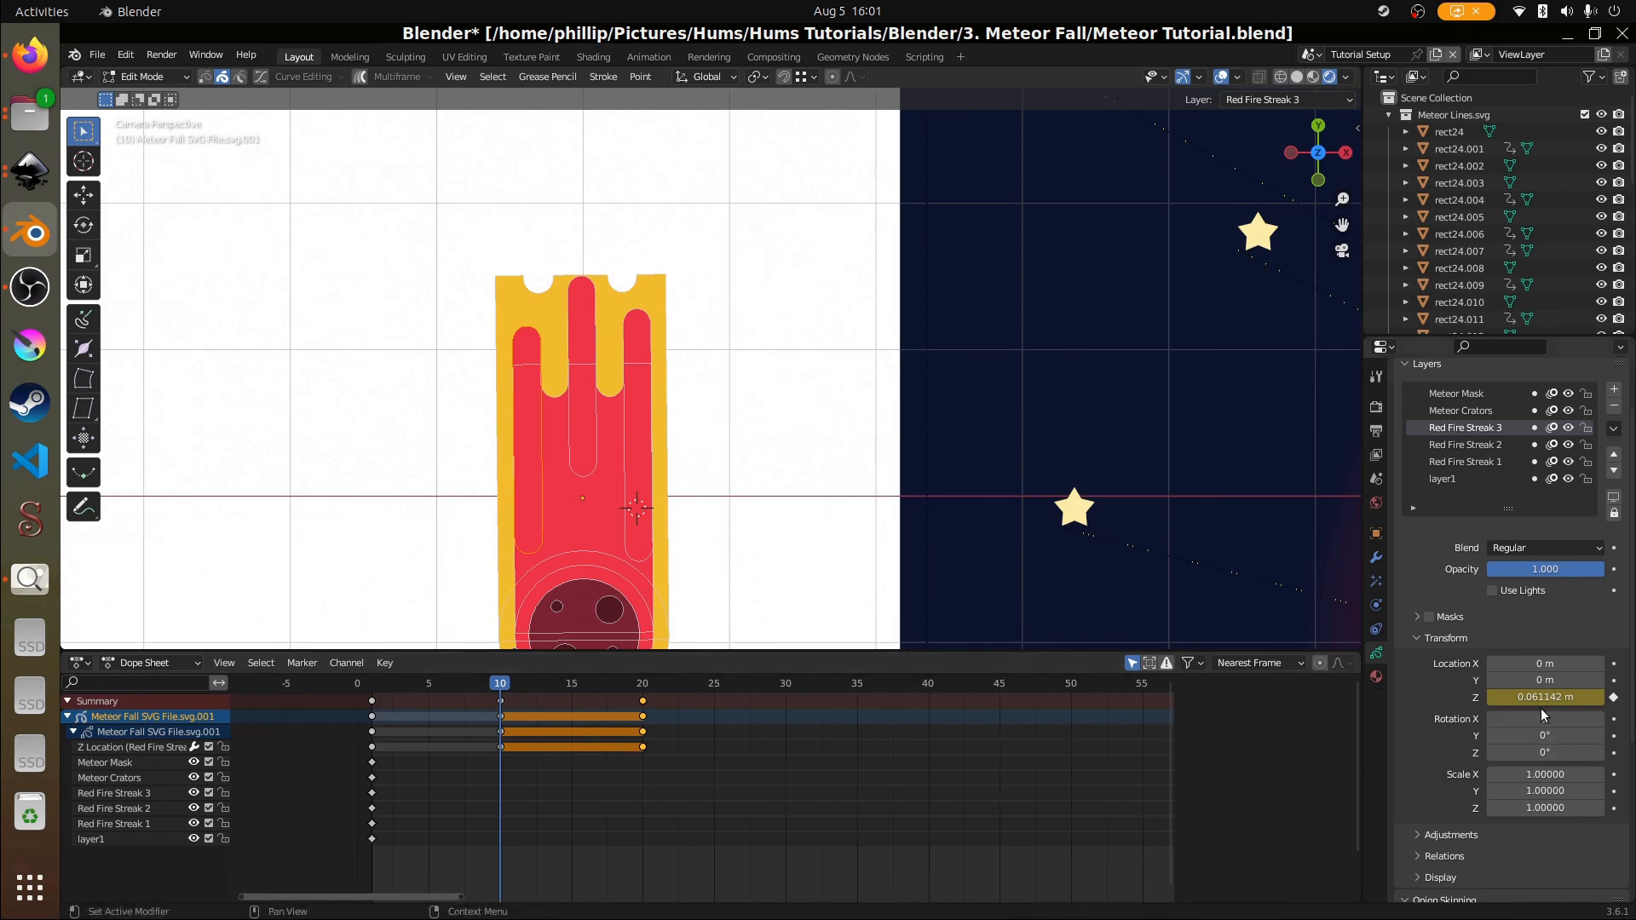
mouse_move(1541, 697)
left_mouse_down()
mouse_move(1508, 697)
mouse_move(1567, 697)
mouse_move(1516, 697)
left_mouse_up()
right_click(1516, 697)
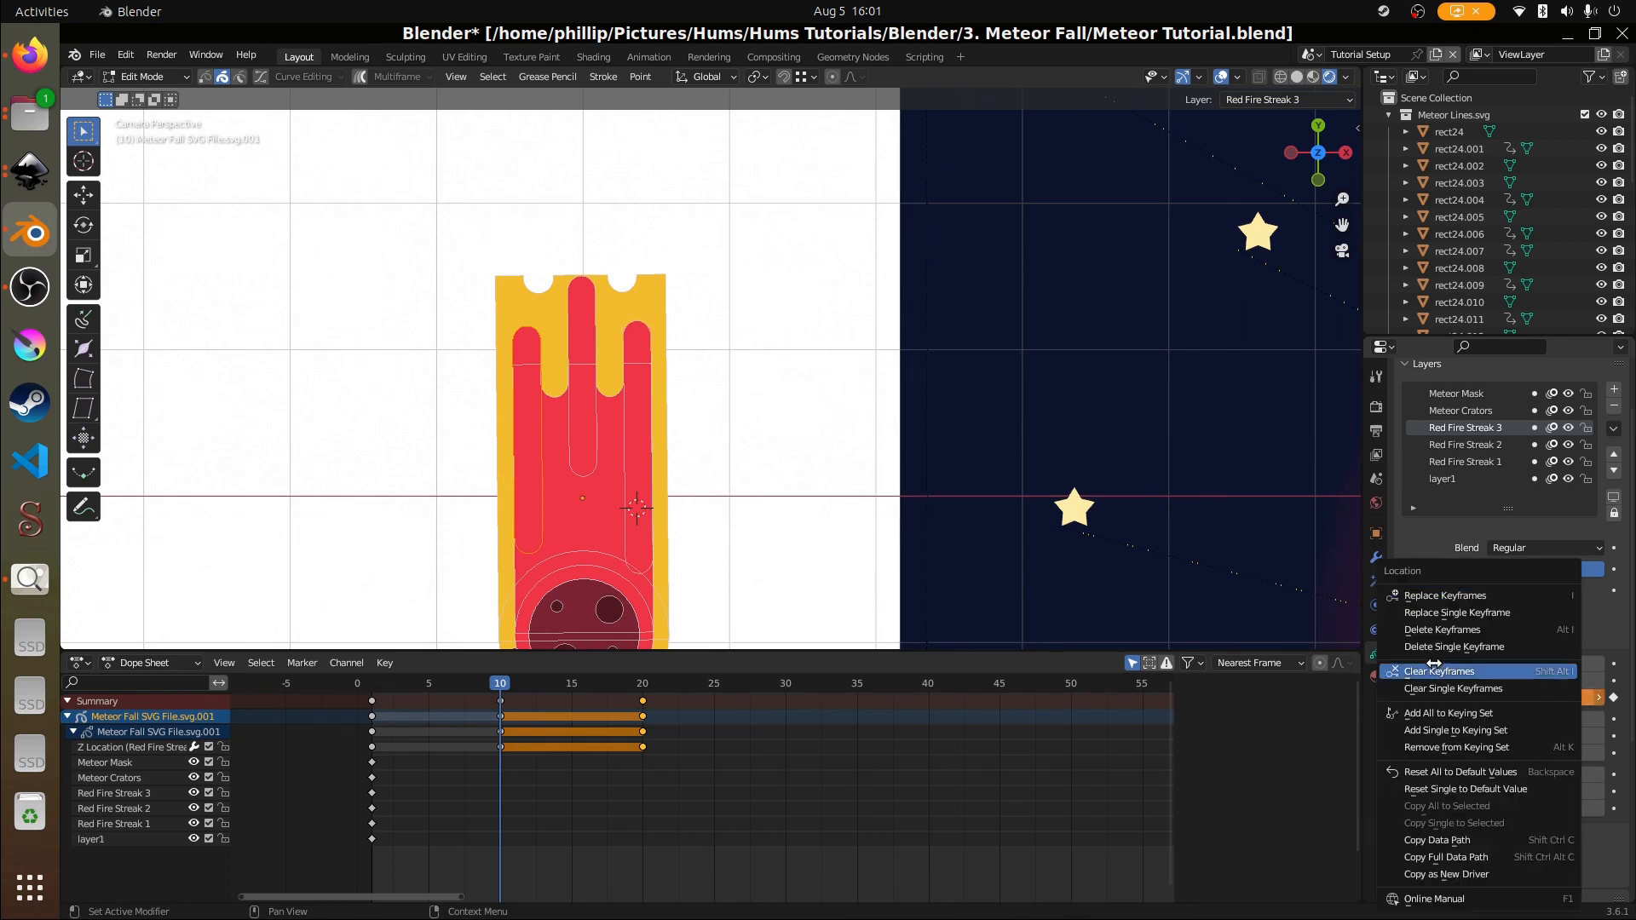
left_click(1449, 612)
- Play and scrub the animation up to frame 20 to review the movement of Red Fire Streak 3
key("space")
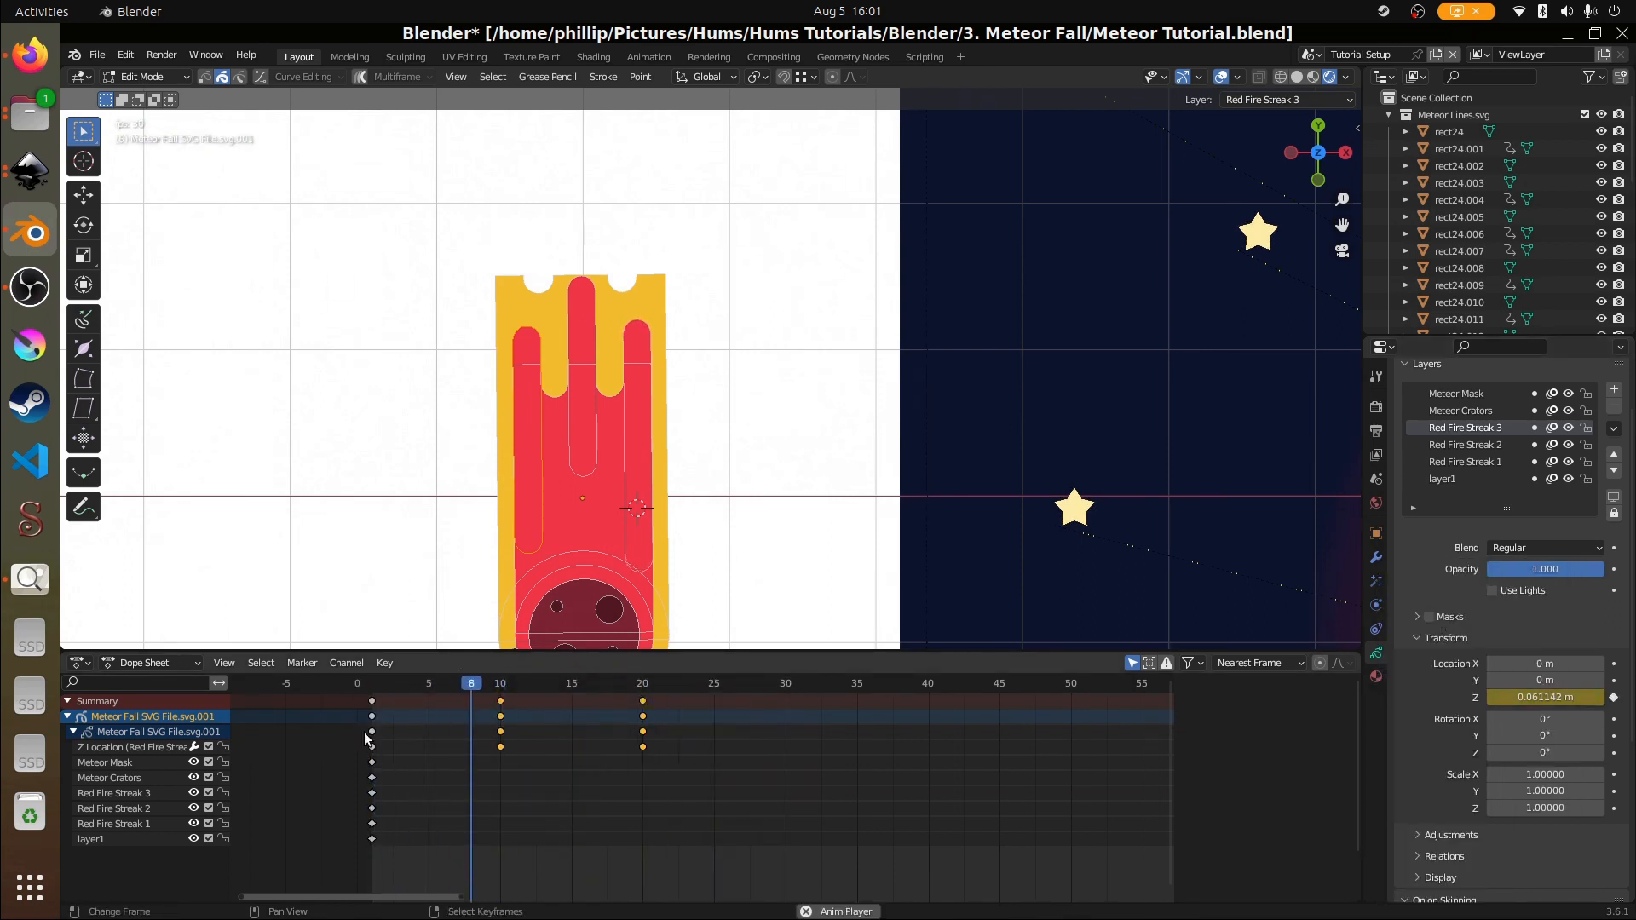
key("space")
left_click(623, 785)
mouse_move(624, 786)
left_mouse_down()
mouse_move(379, 801)
mouse_move(642, 804)
left_mouse_up()
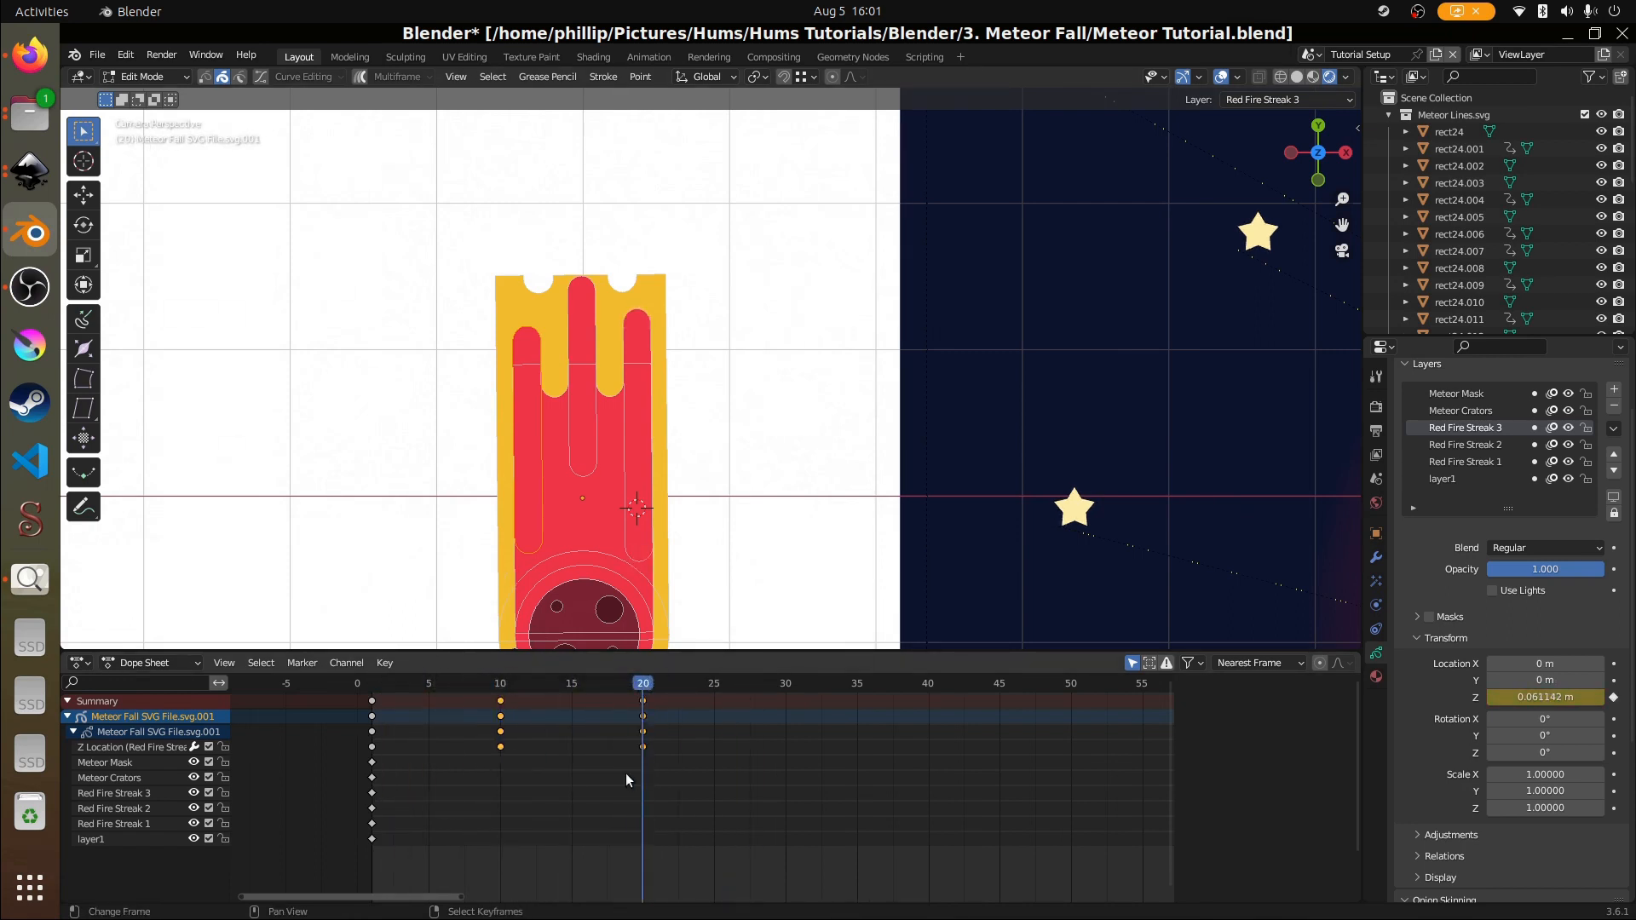
left_click(602, 310)
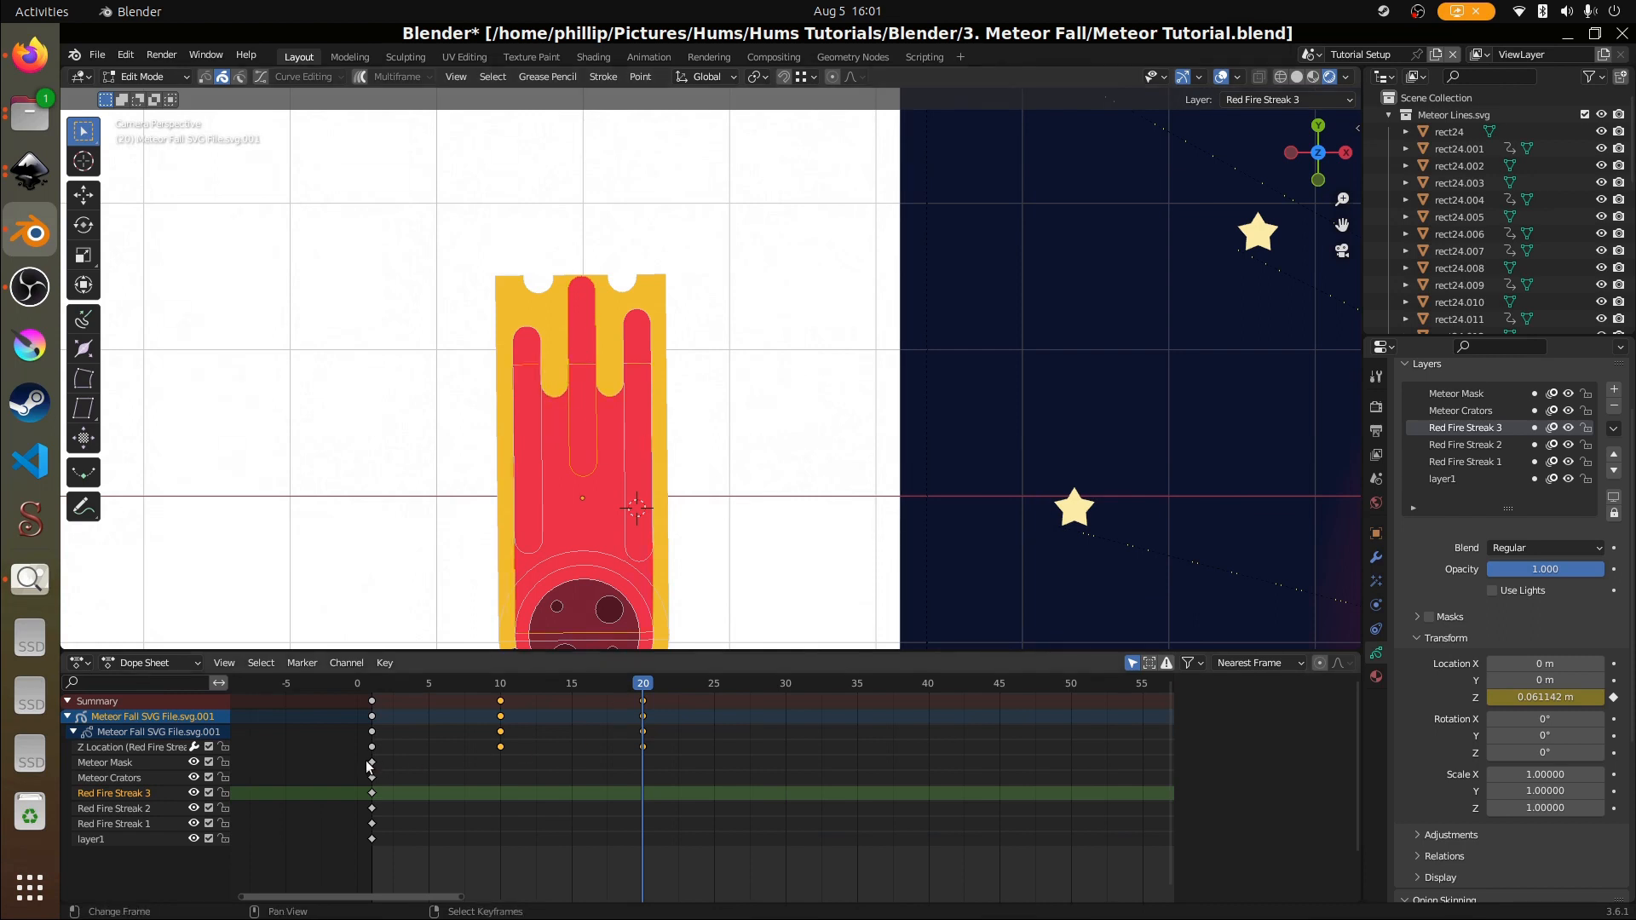
key("space")
key("Escape")
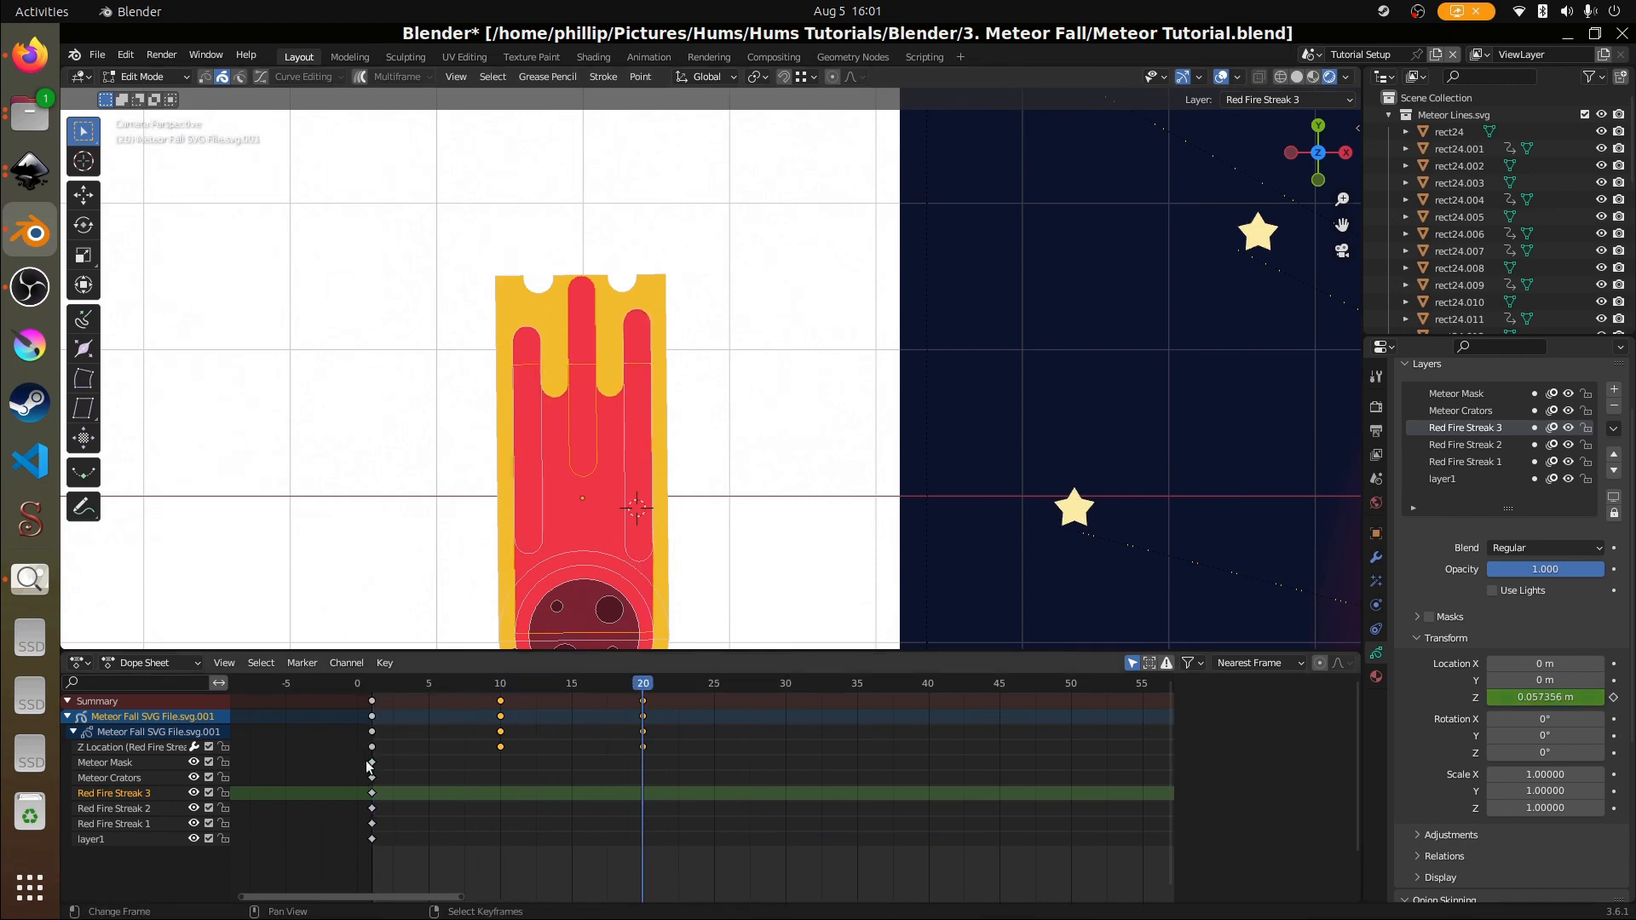
- In the Graph Editor, add a Cycles modifier to the Z Location curve of Red Fire Streak 3
left_click(81, 663)
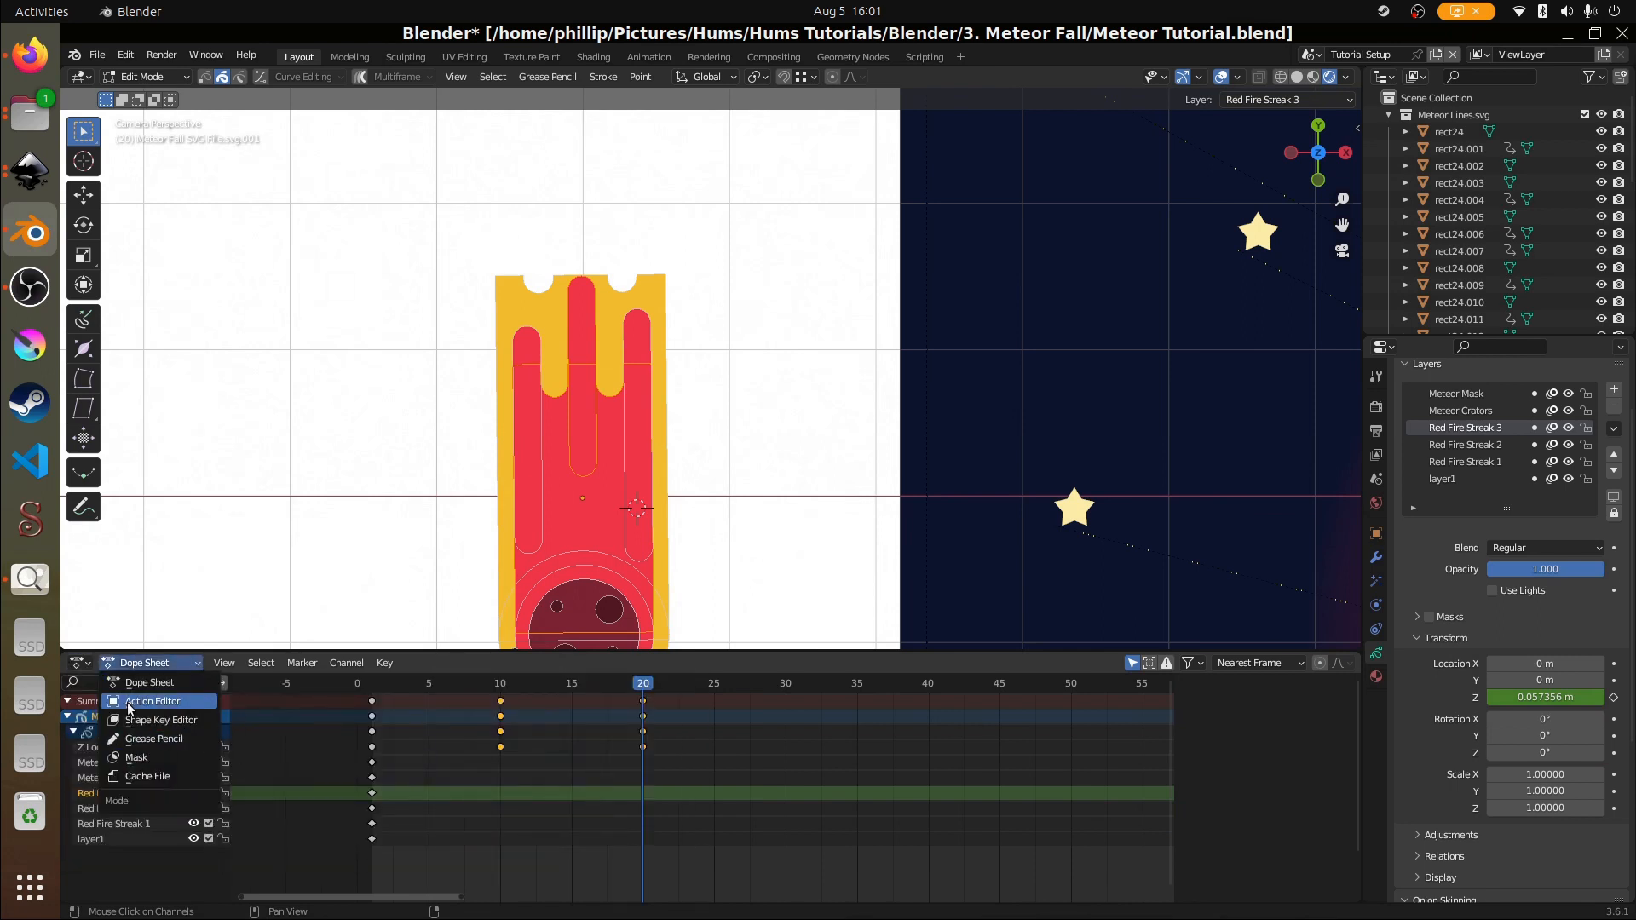
left_click(83, 664)
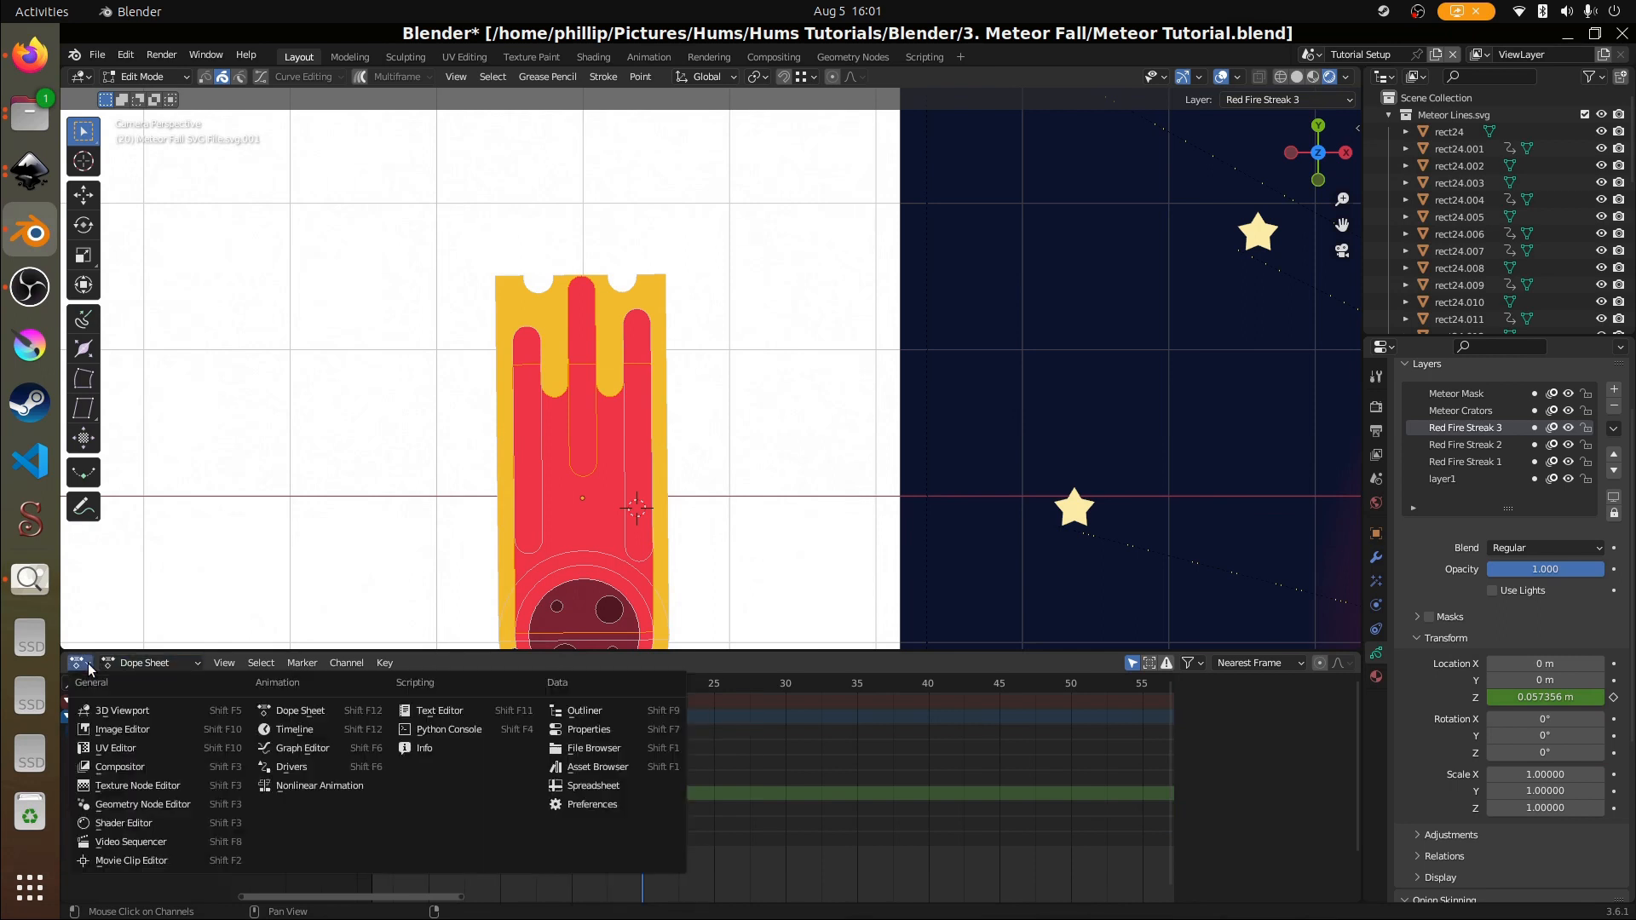
left_click(281, 750)
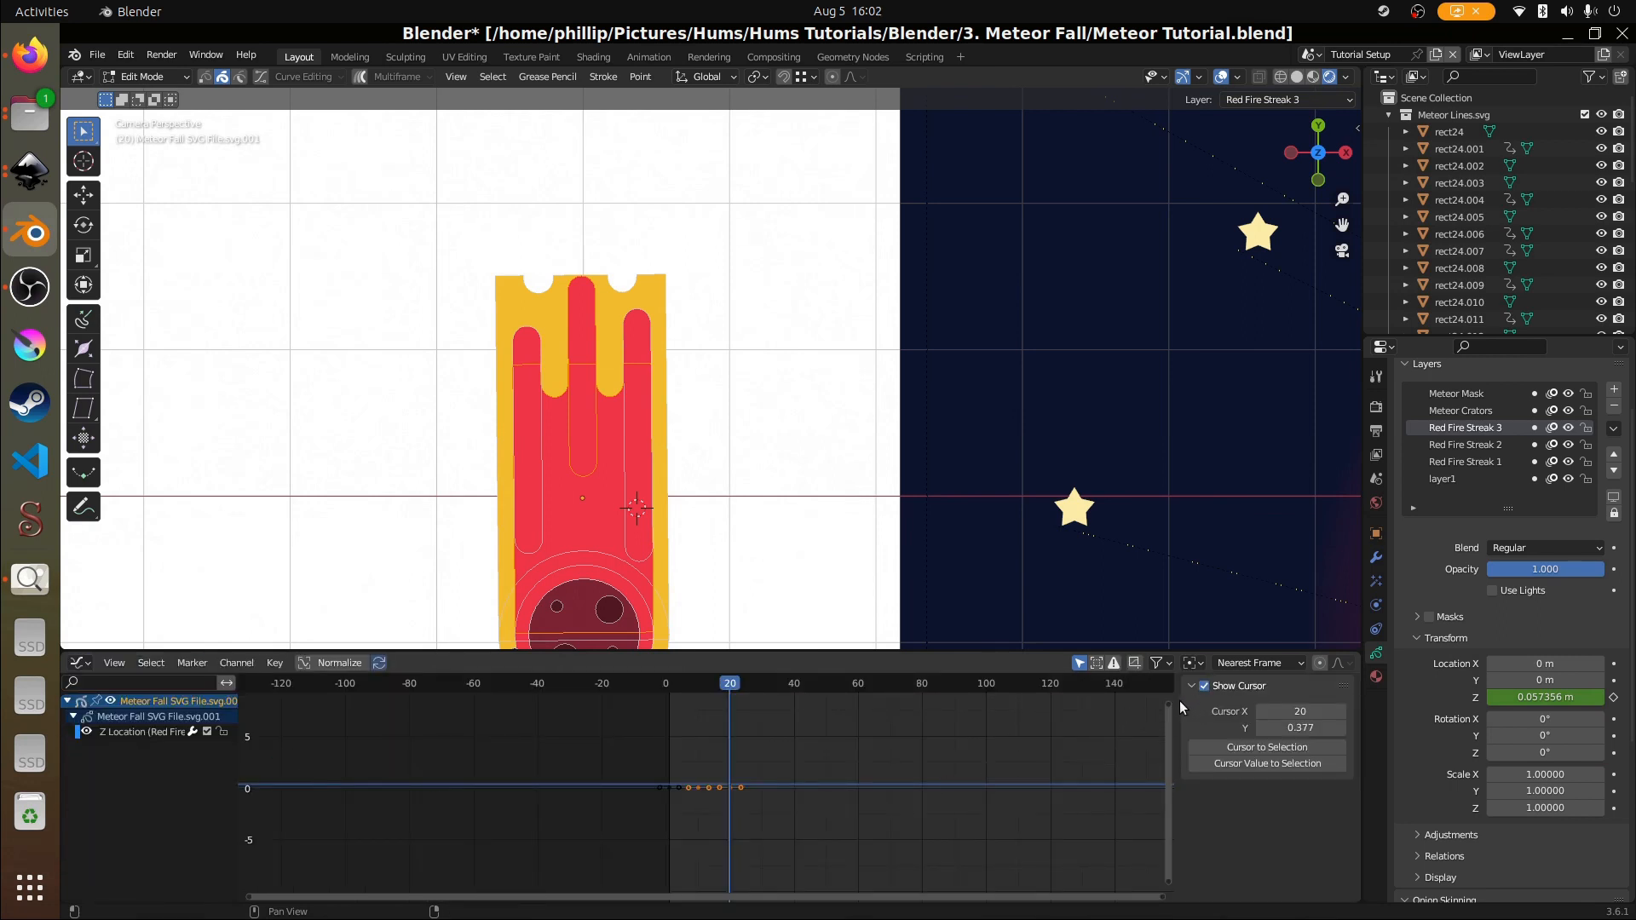
left_click(140, 732)
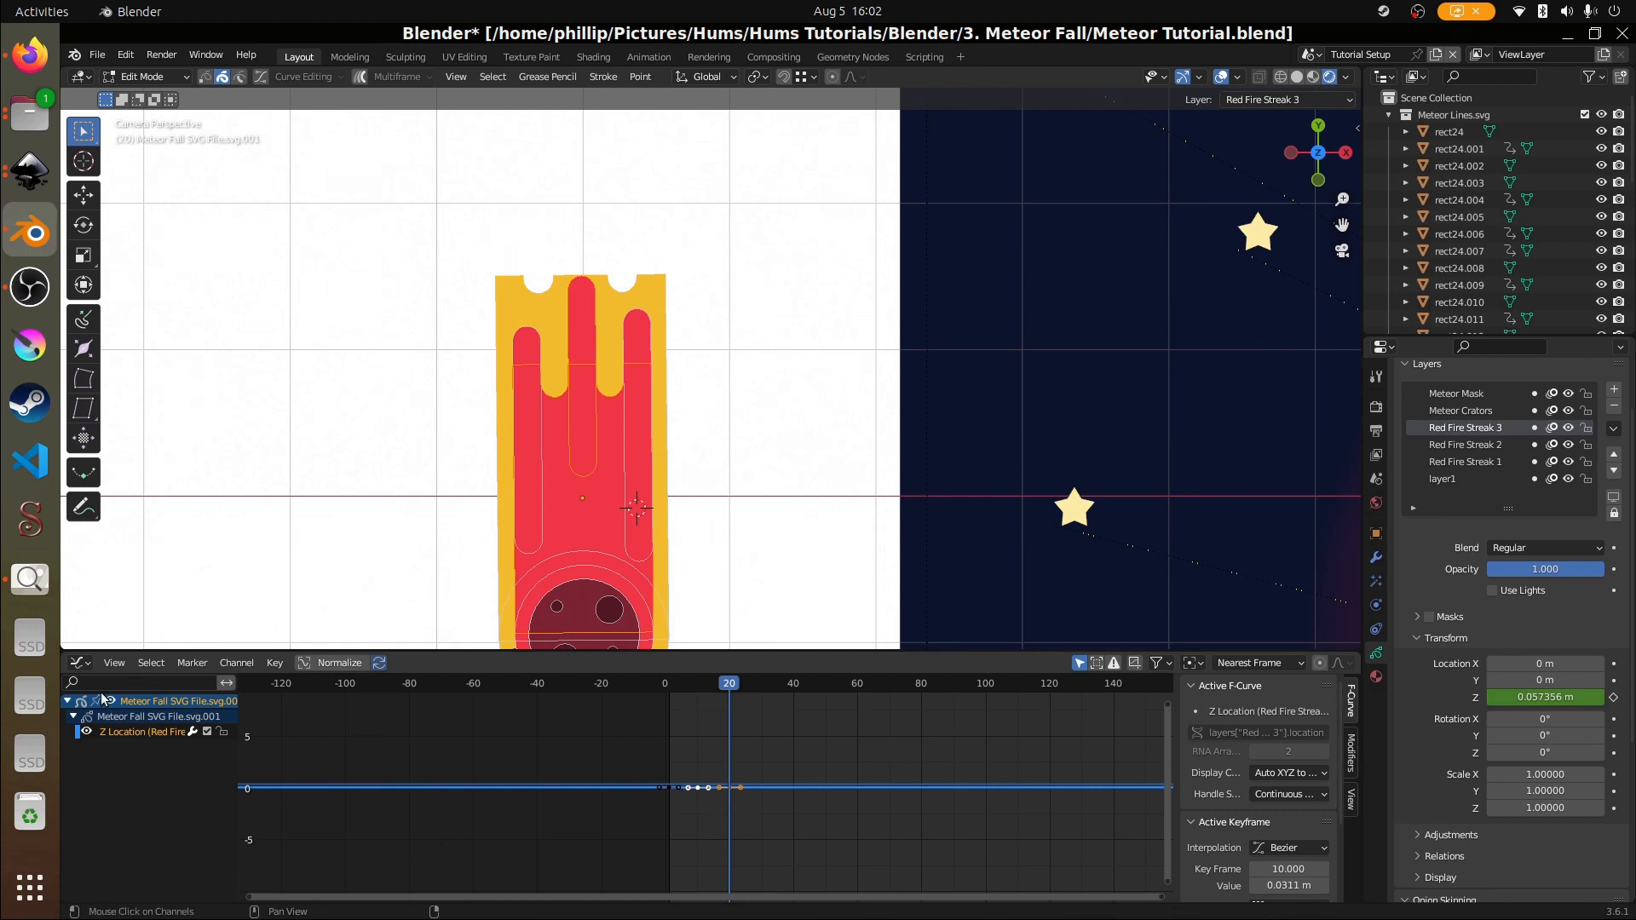
left_click(1353, 764)
left_click(1268, 690)
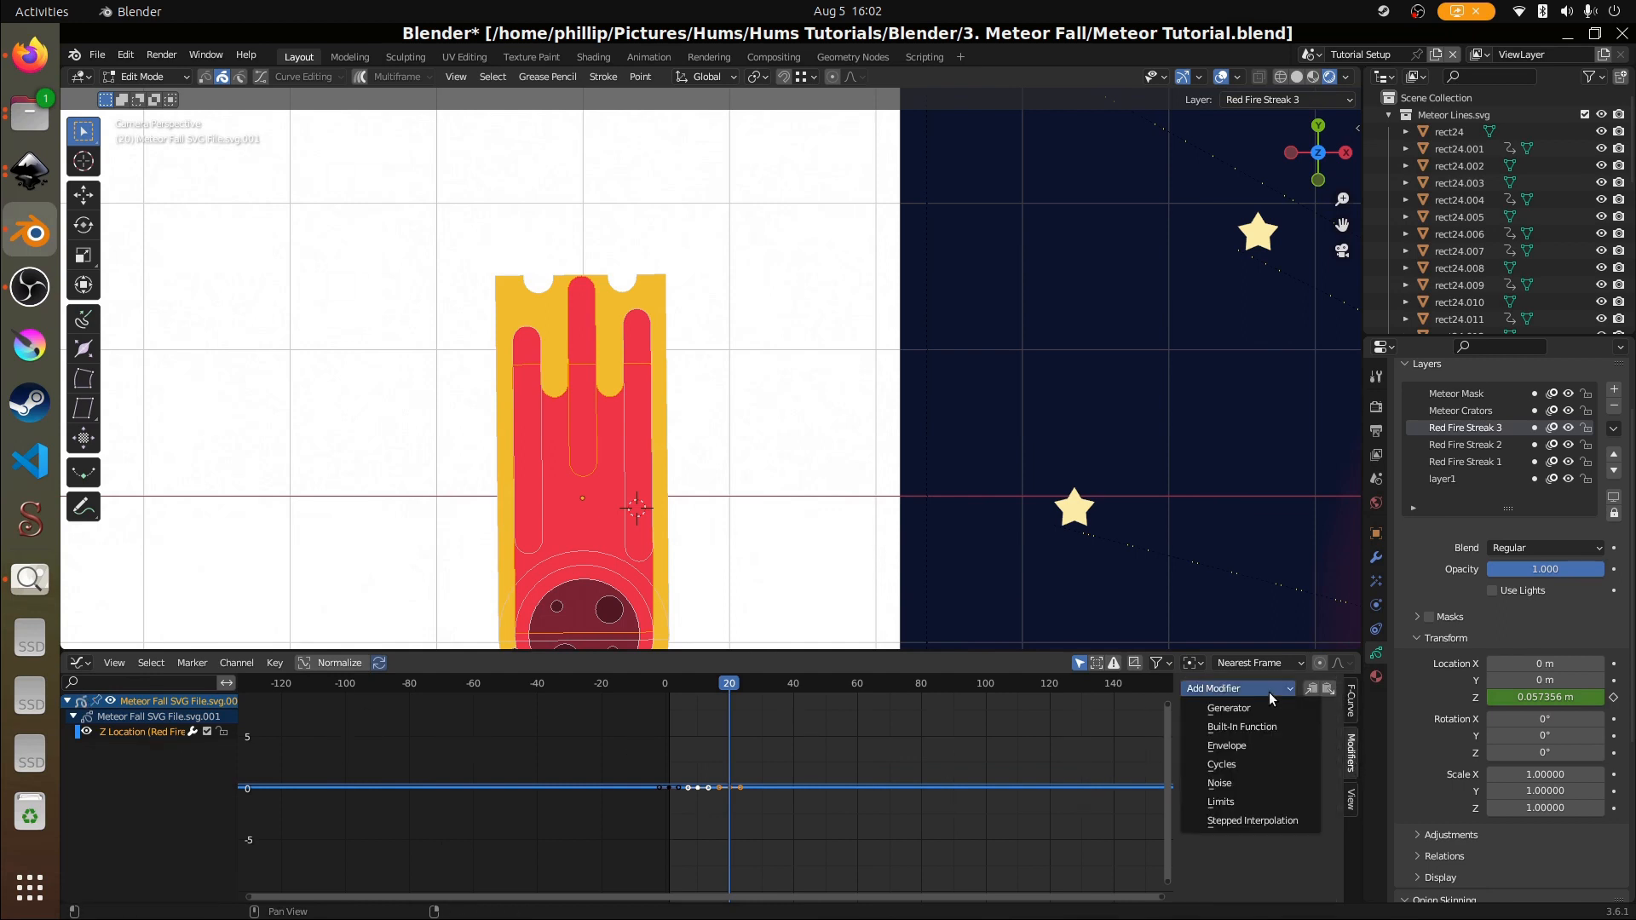
left_click(1237, 765)
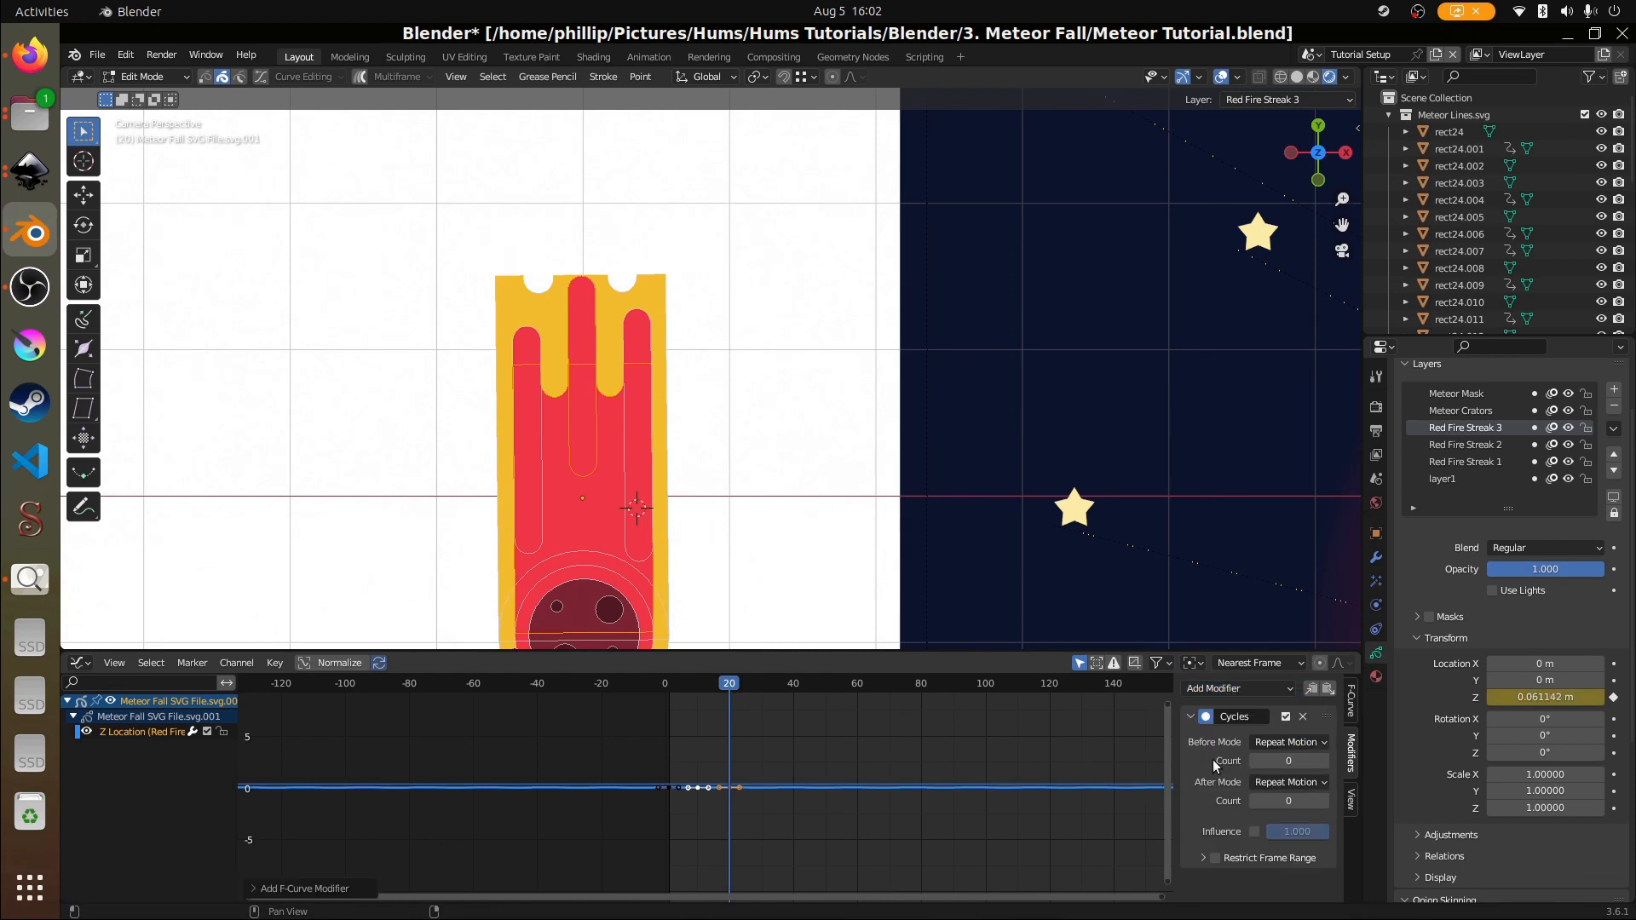
- Play back the looping red streak, and examine the meteor's head and craters up close
key("space")
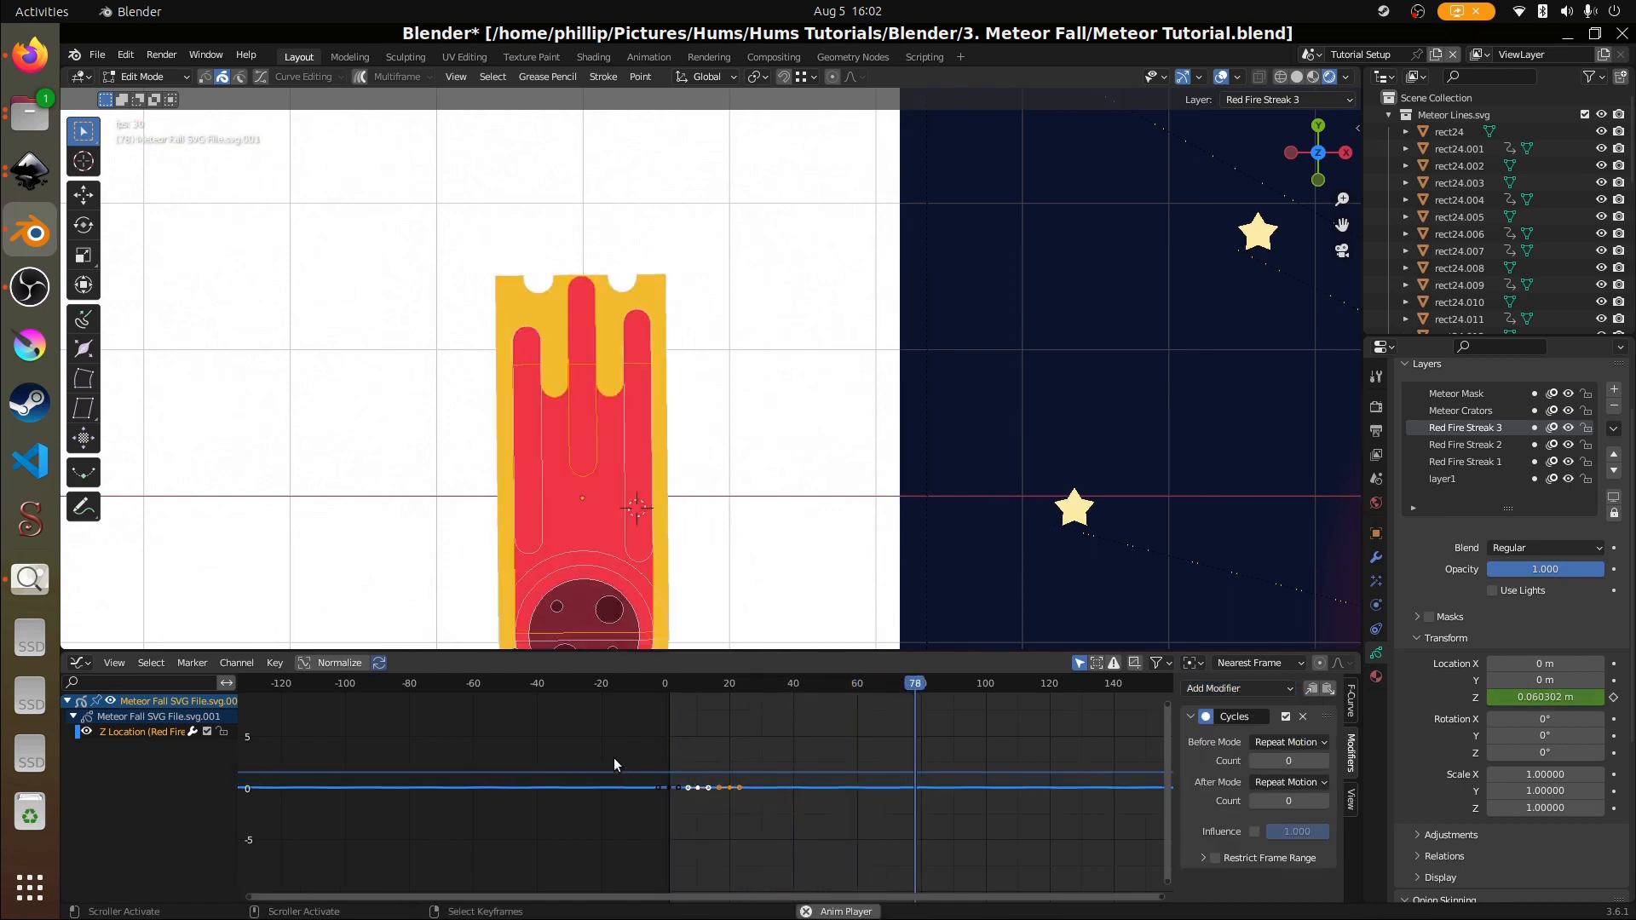
key("space")
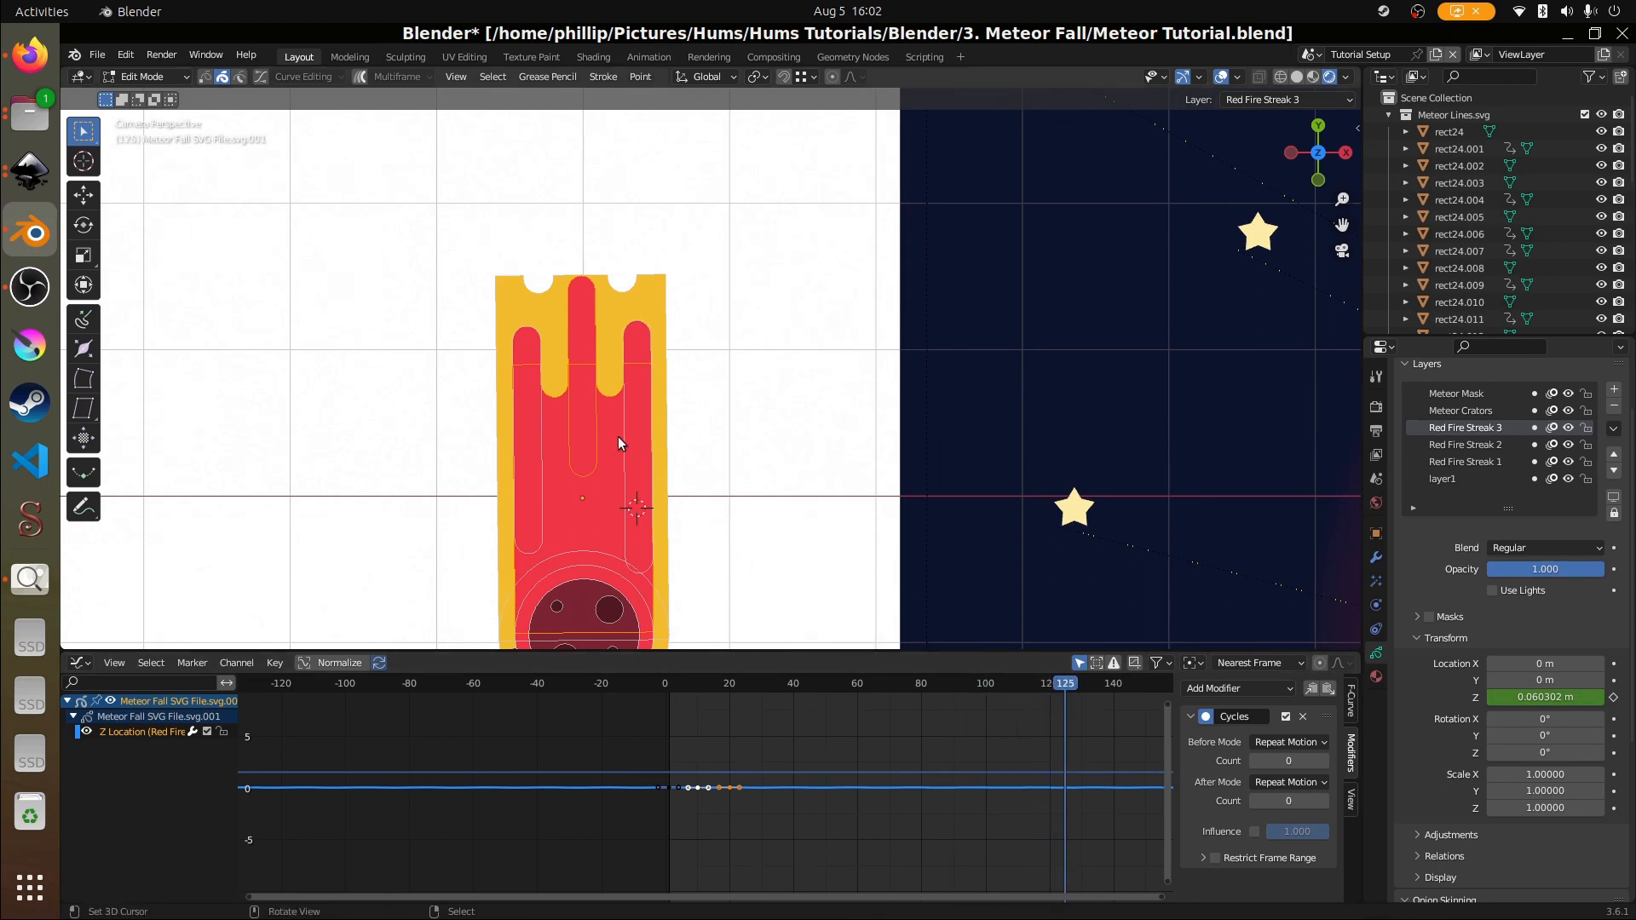
scroll(584, 361, "up", 1)
scroll(518, 355, "down", 2)
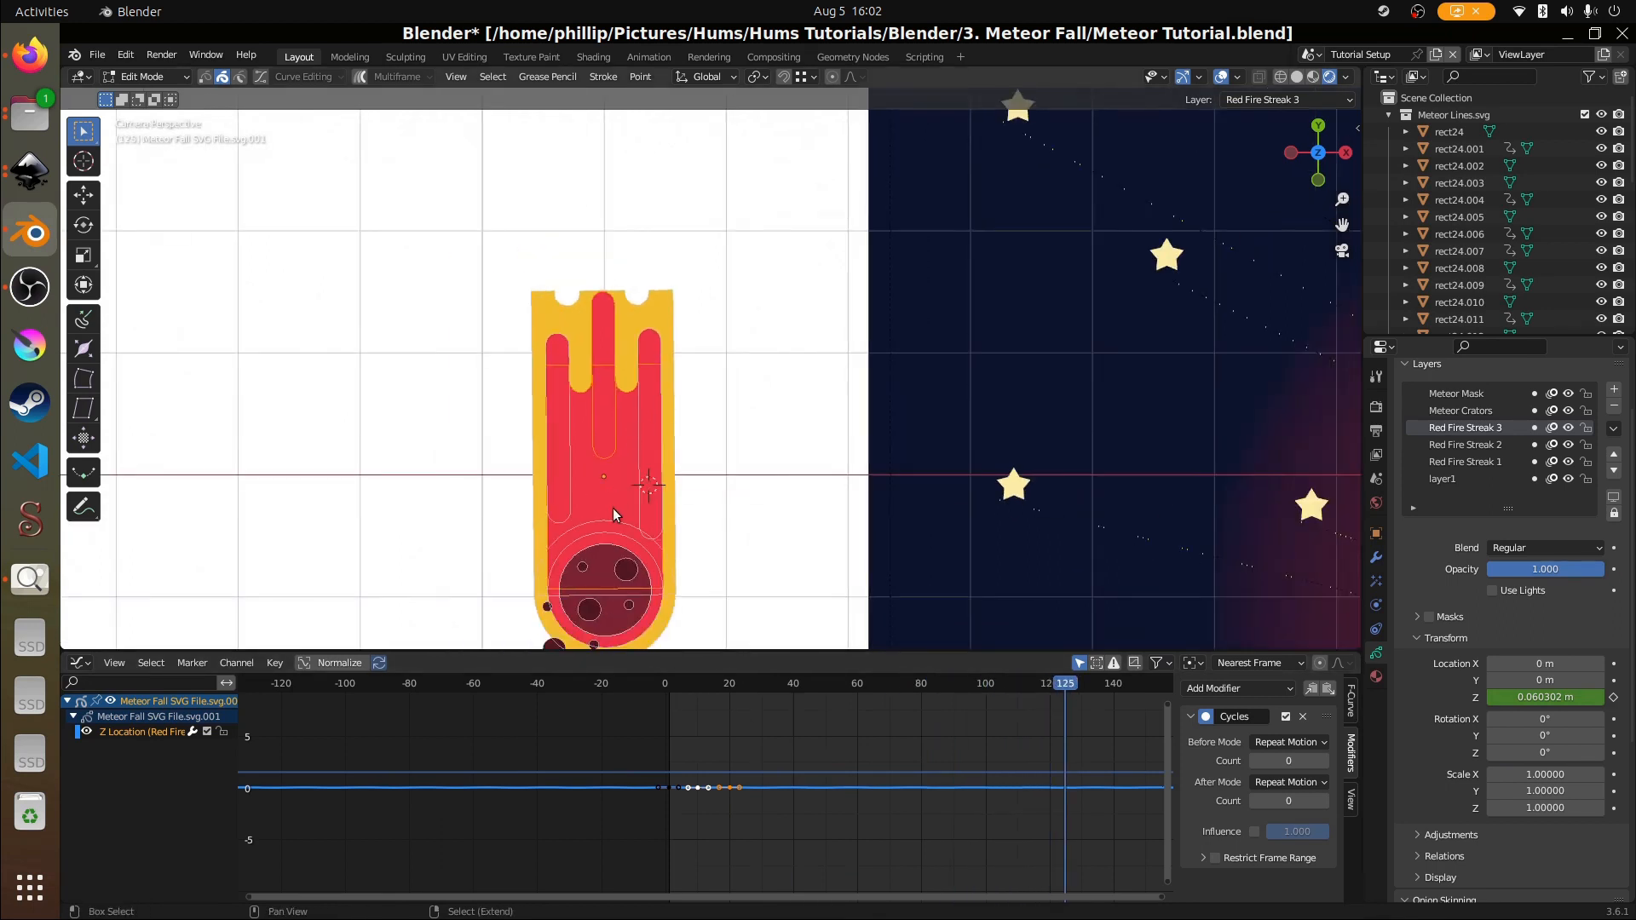
middle_click_drag(611, 508, 733, 320, "shift")
scroll(744, 452, "up", 4)
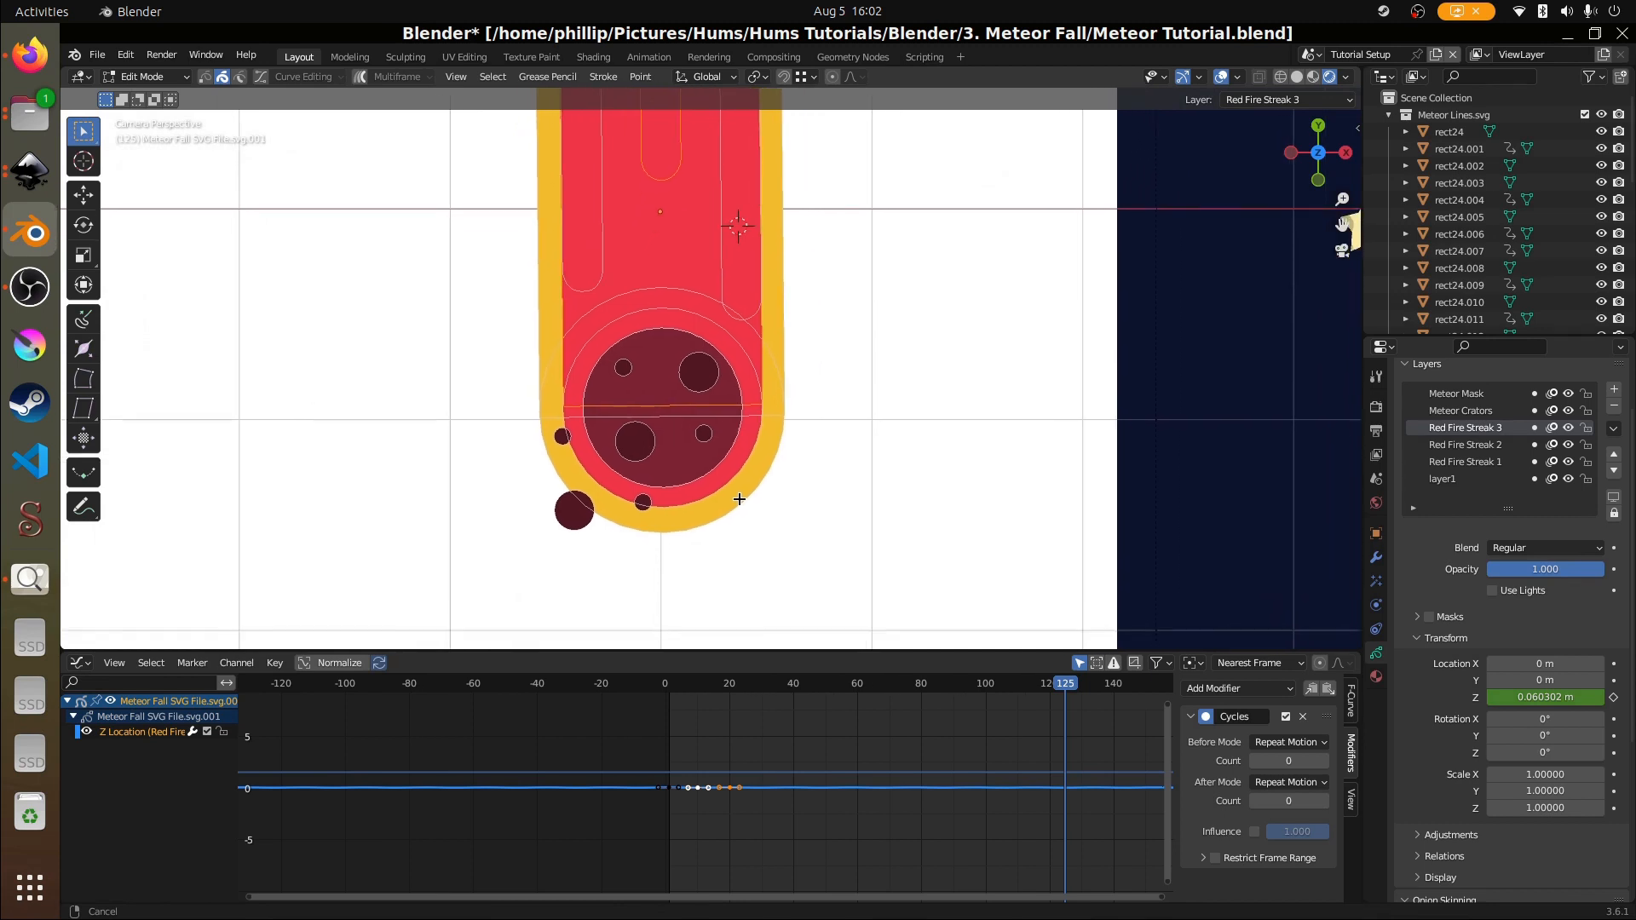
key("alt+a")
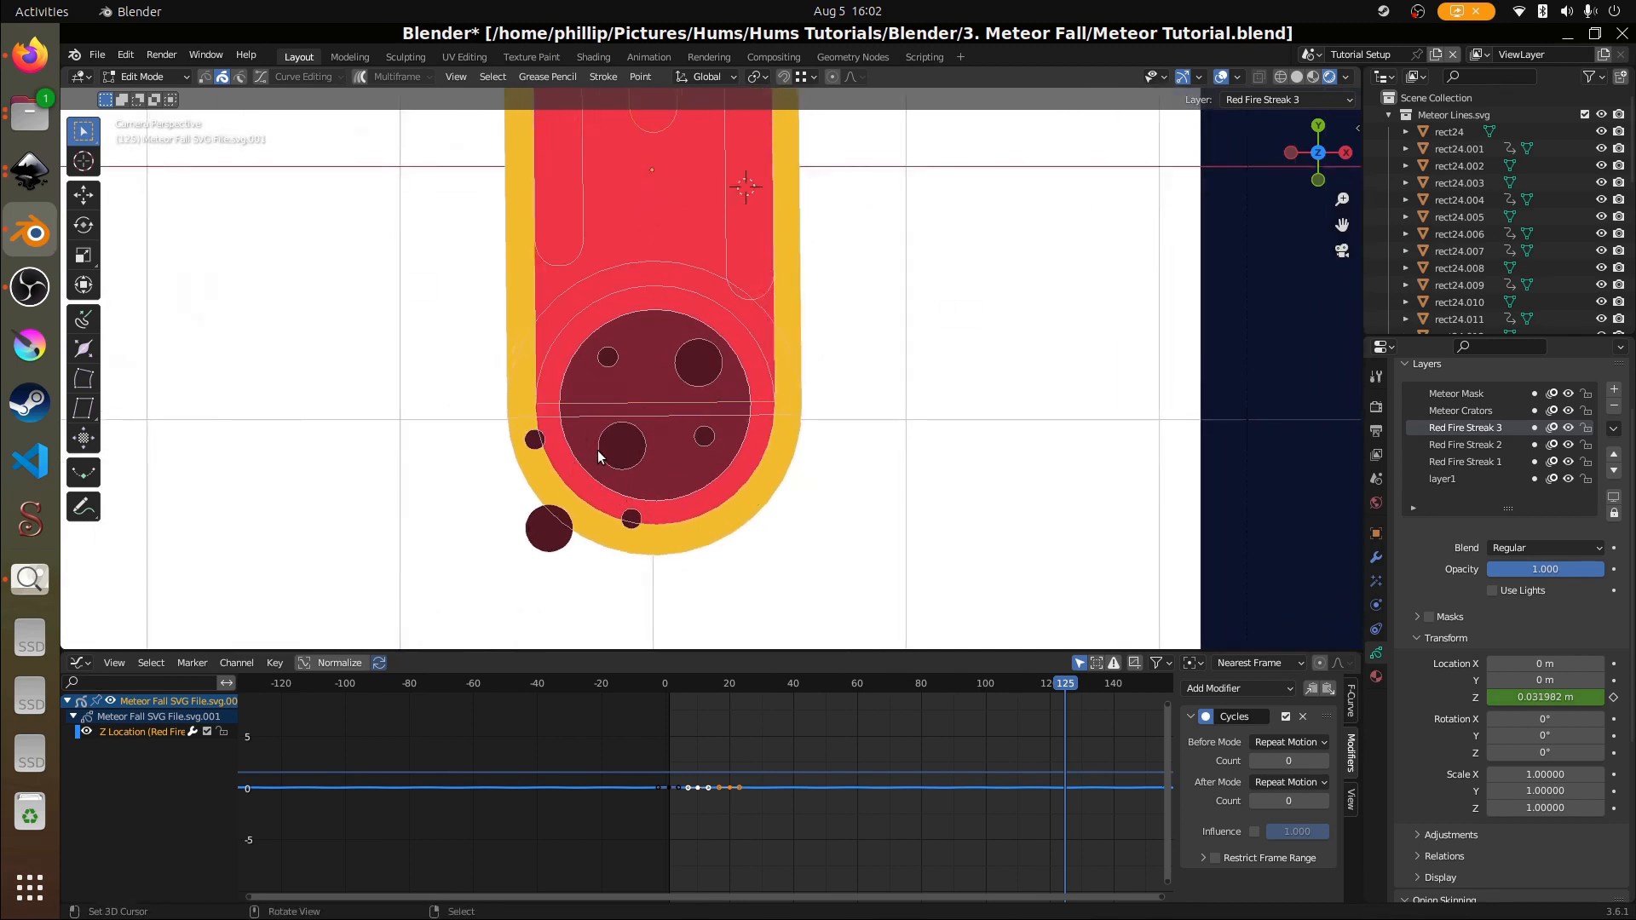
right_click(547, 533)
key("alt+a")
key("g")
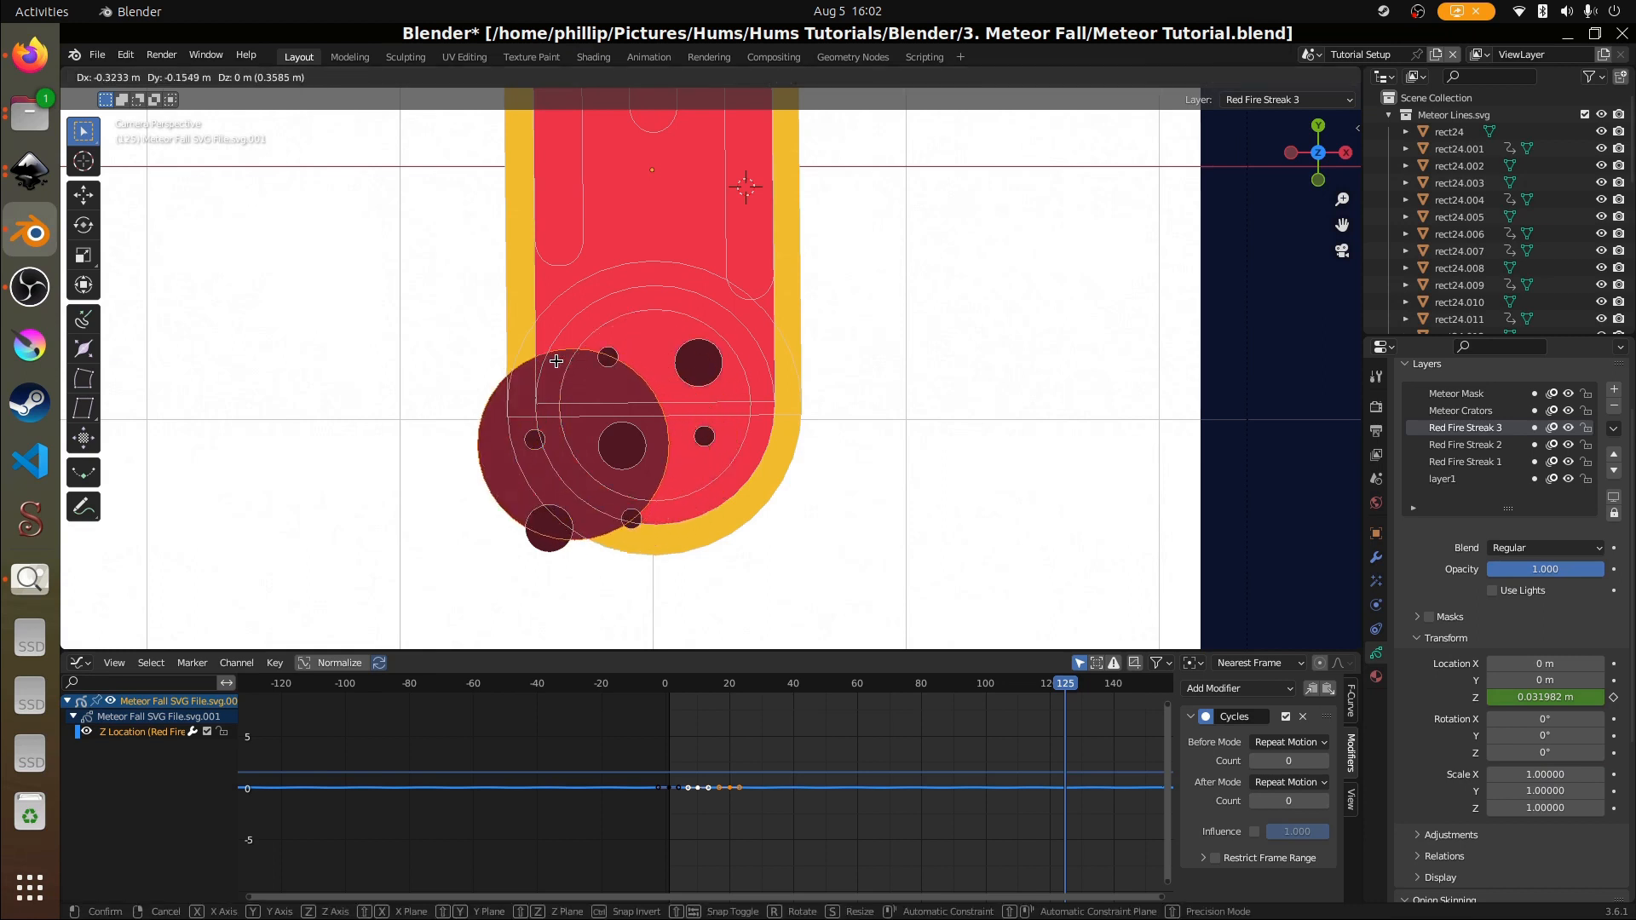
left_click(639, 316)
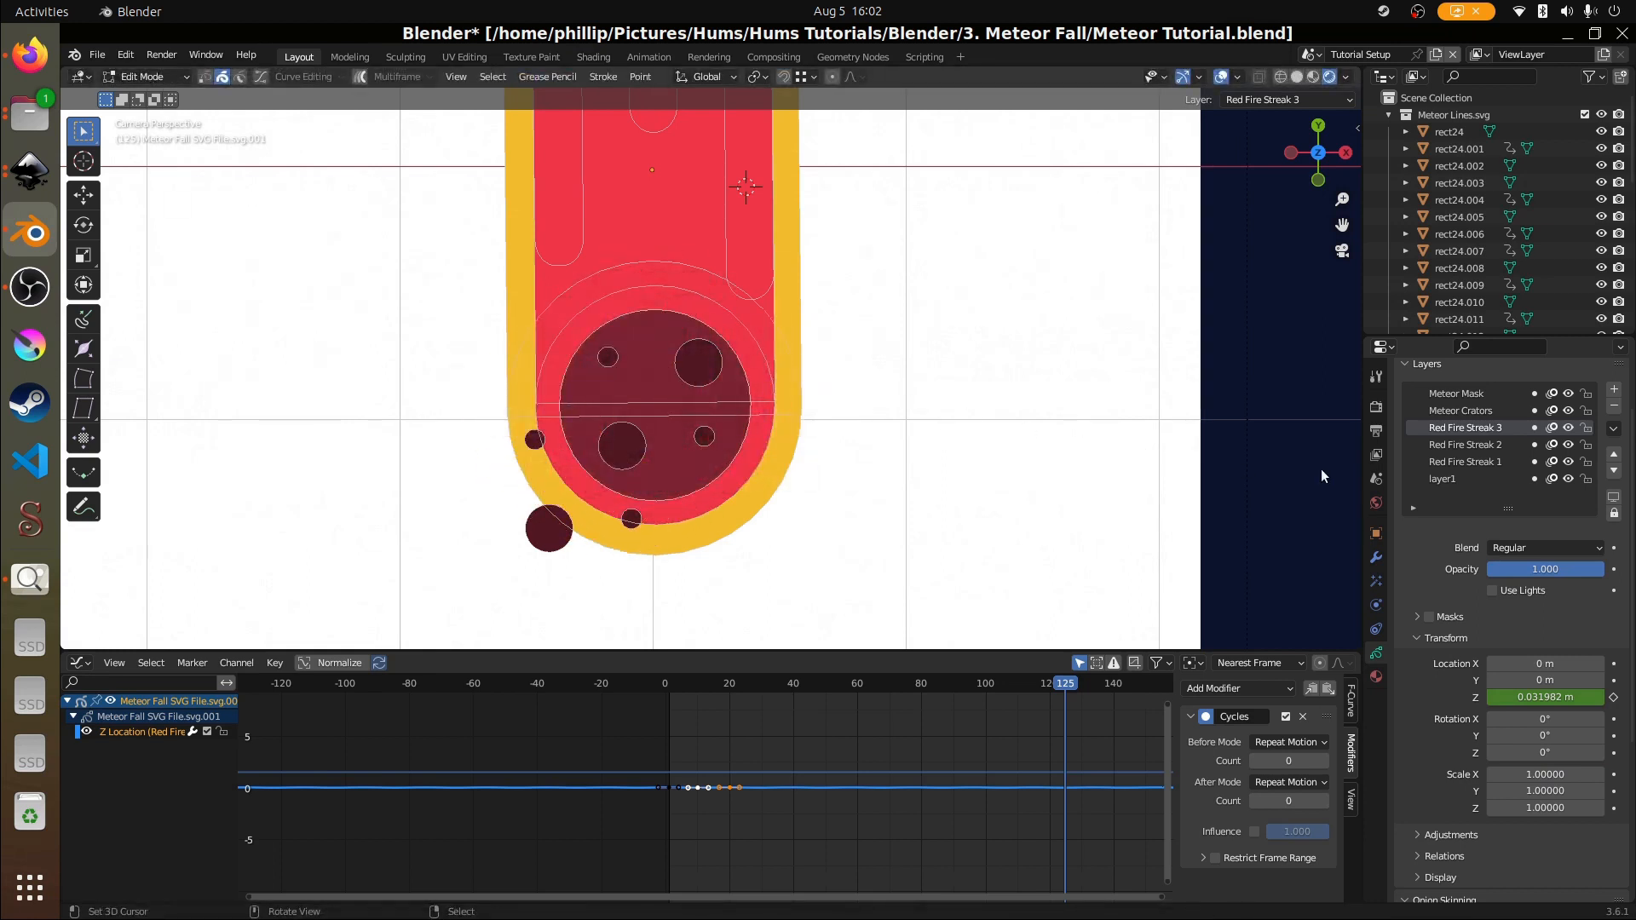
- Enable masking of the Meteor Crators layer by Meteor Mask, and set the Meteor Mask layer's opacity to 0
left_click(1465, 396)
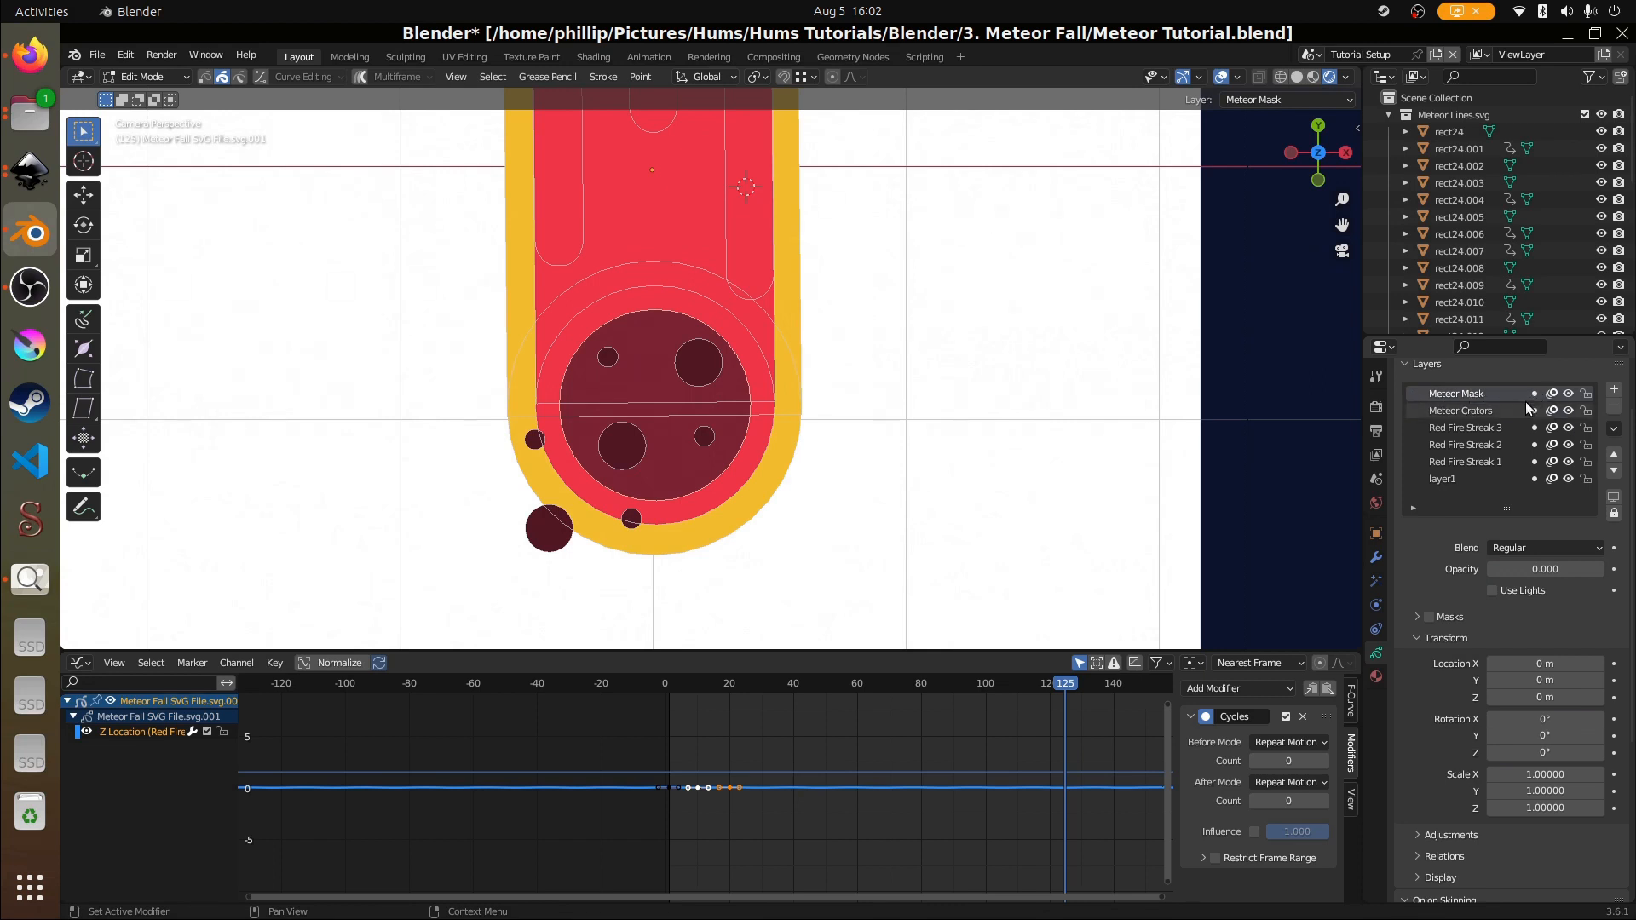
left_click_drag(1510, 568, 1402, 566)
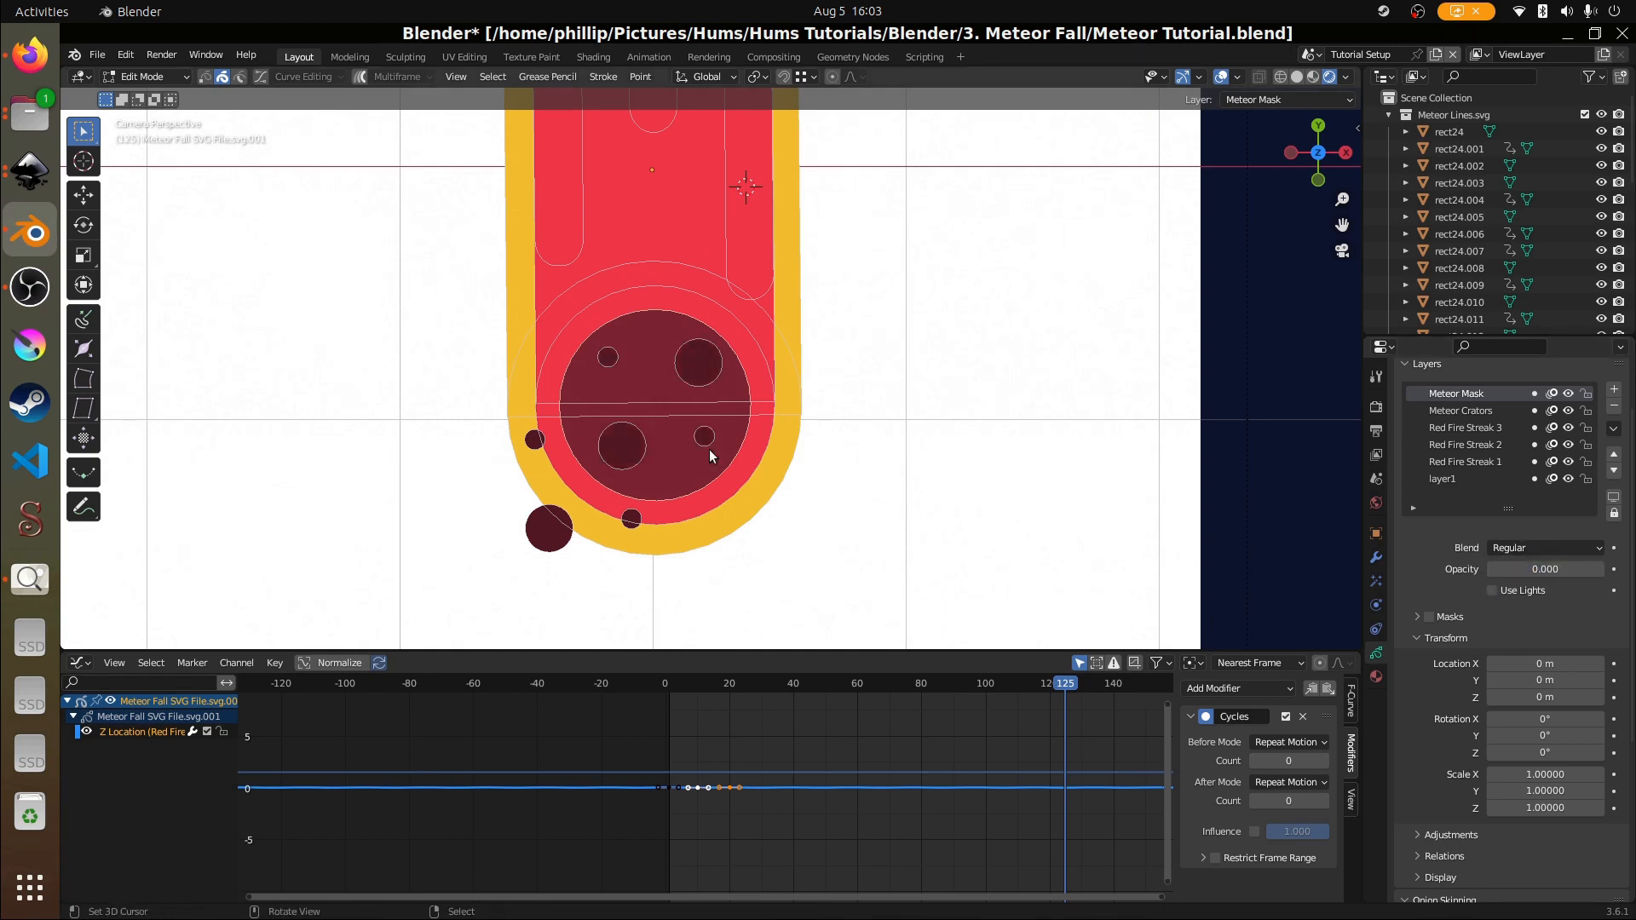
left_click(1484, 412)
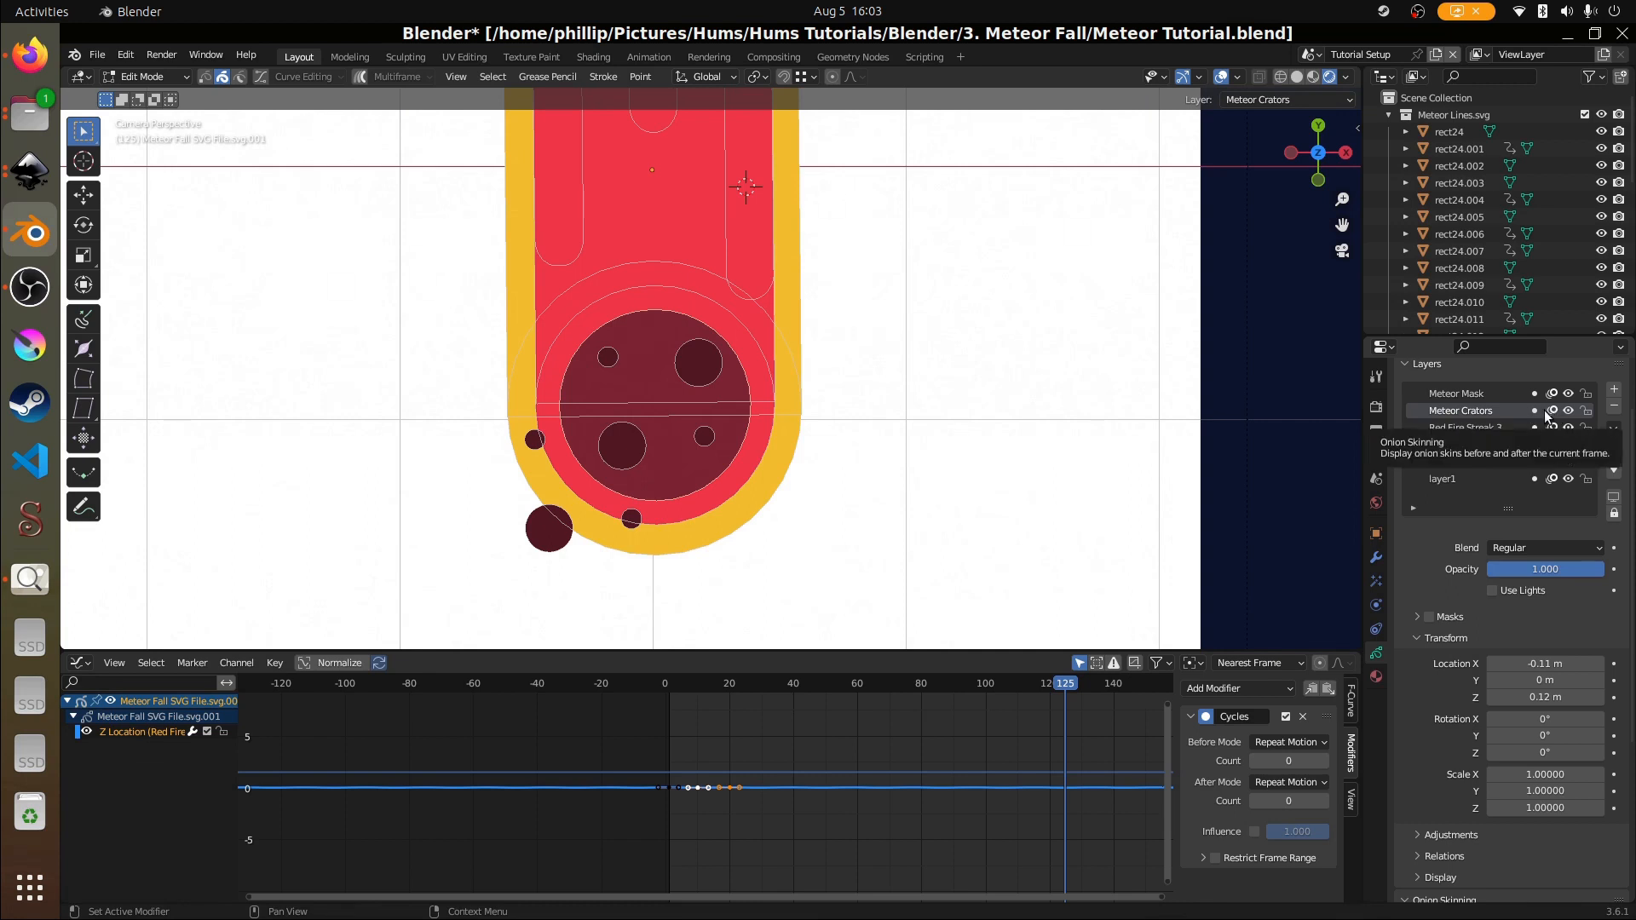
left_click(1428, 617)
left_click(1430, 621)
left_click(1430, 621)
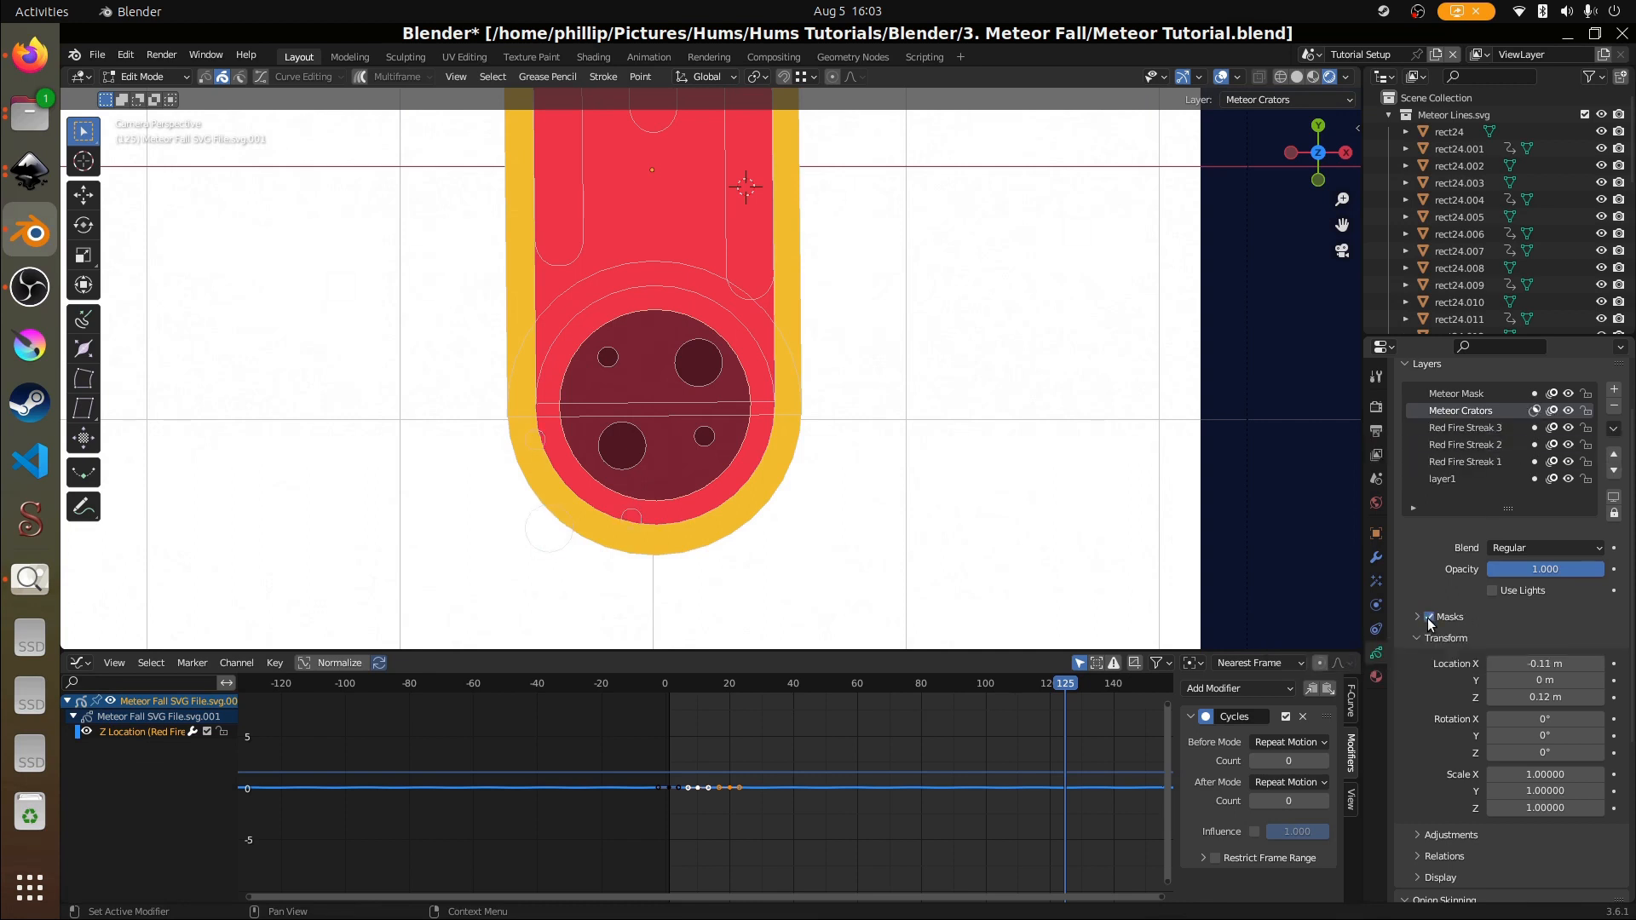
left_click(1418, 617)
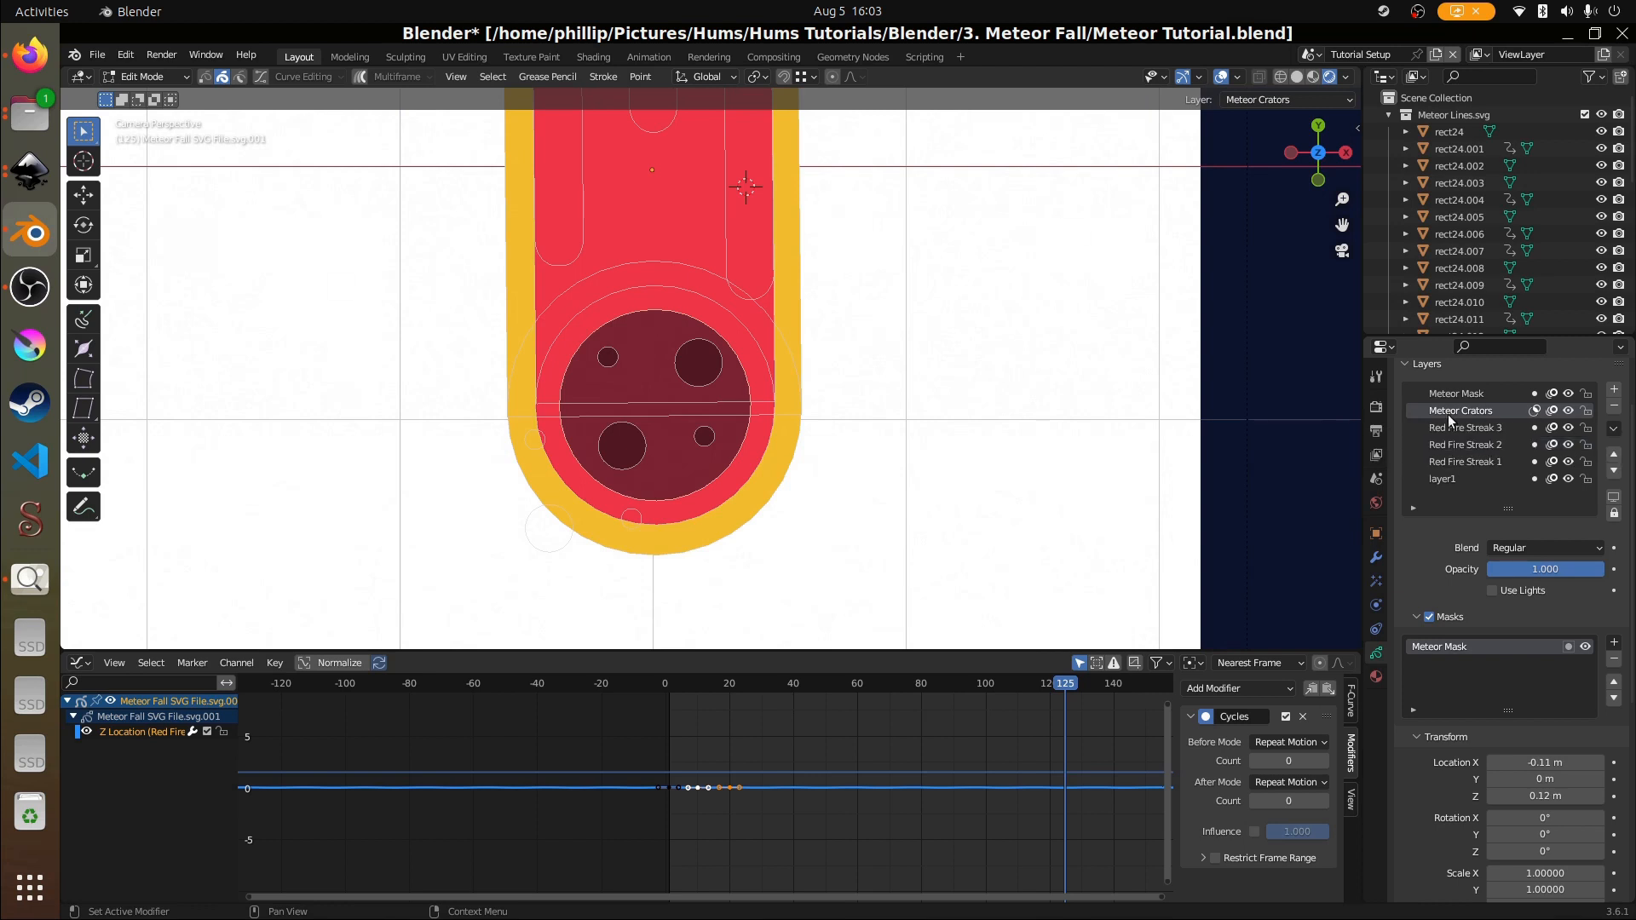
left_click(1483, 394)
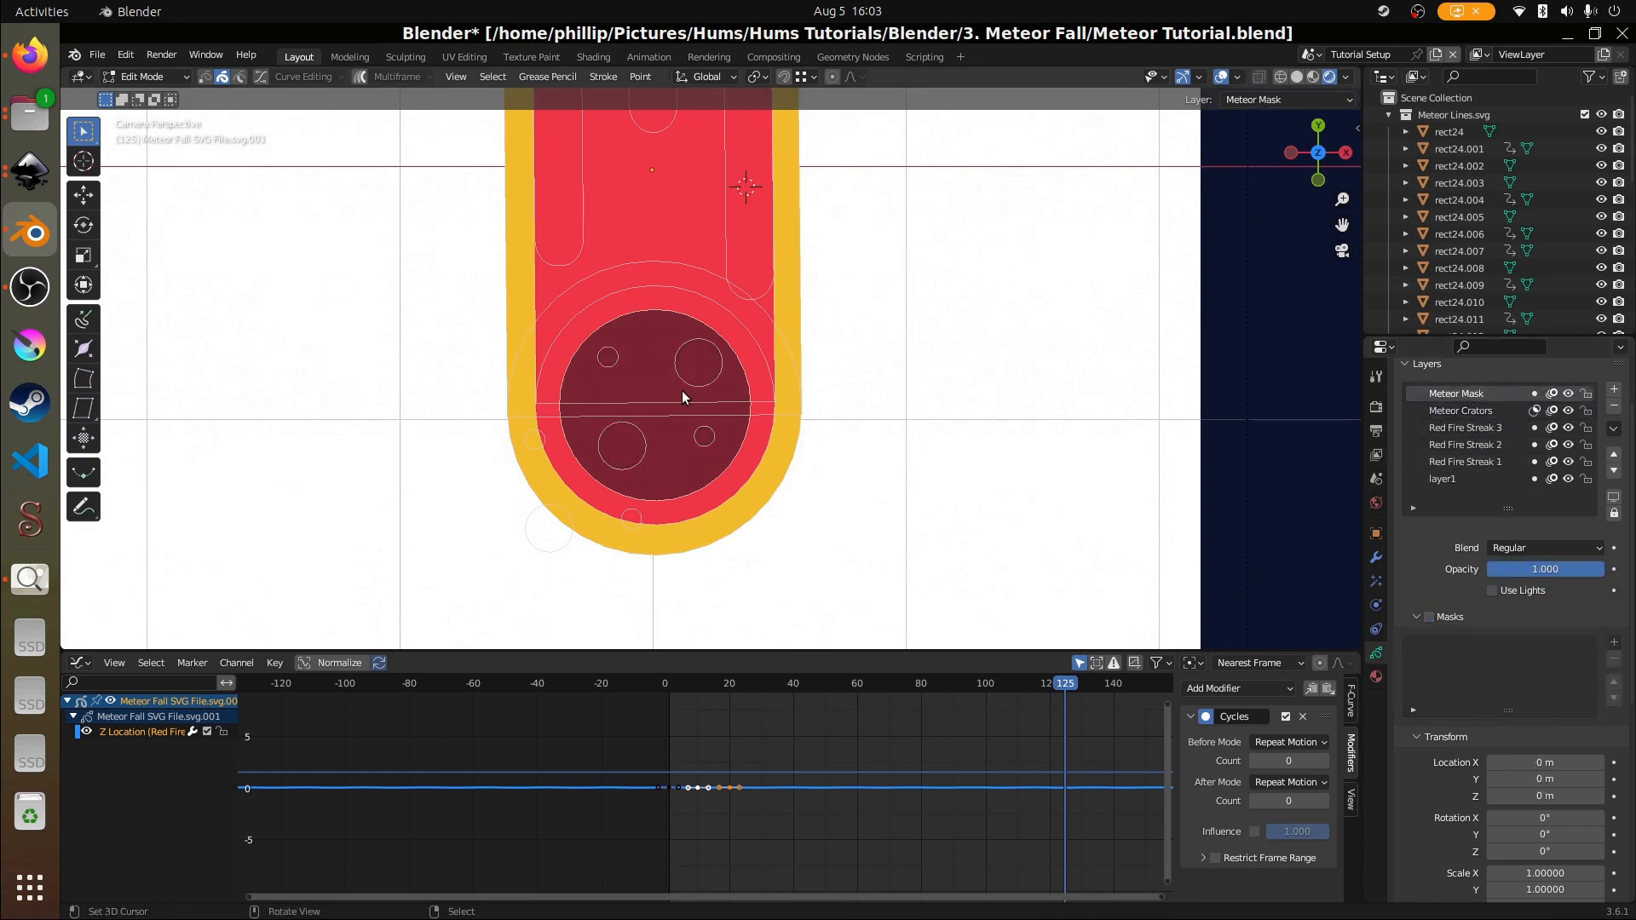
left_click_drag(1555, 578, 1449, 577)
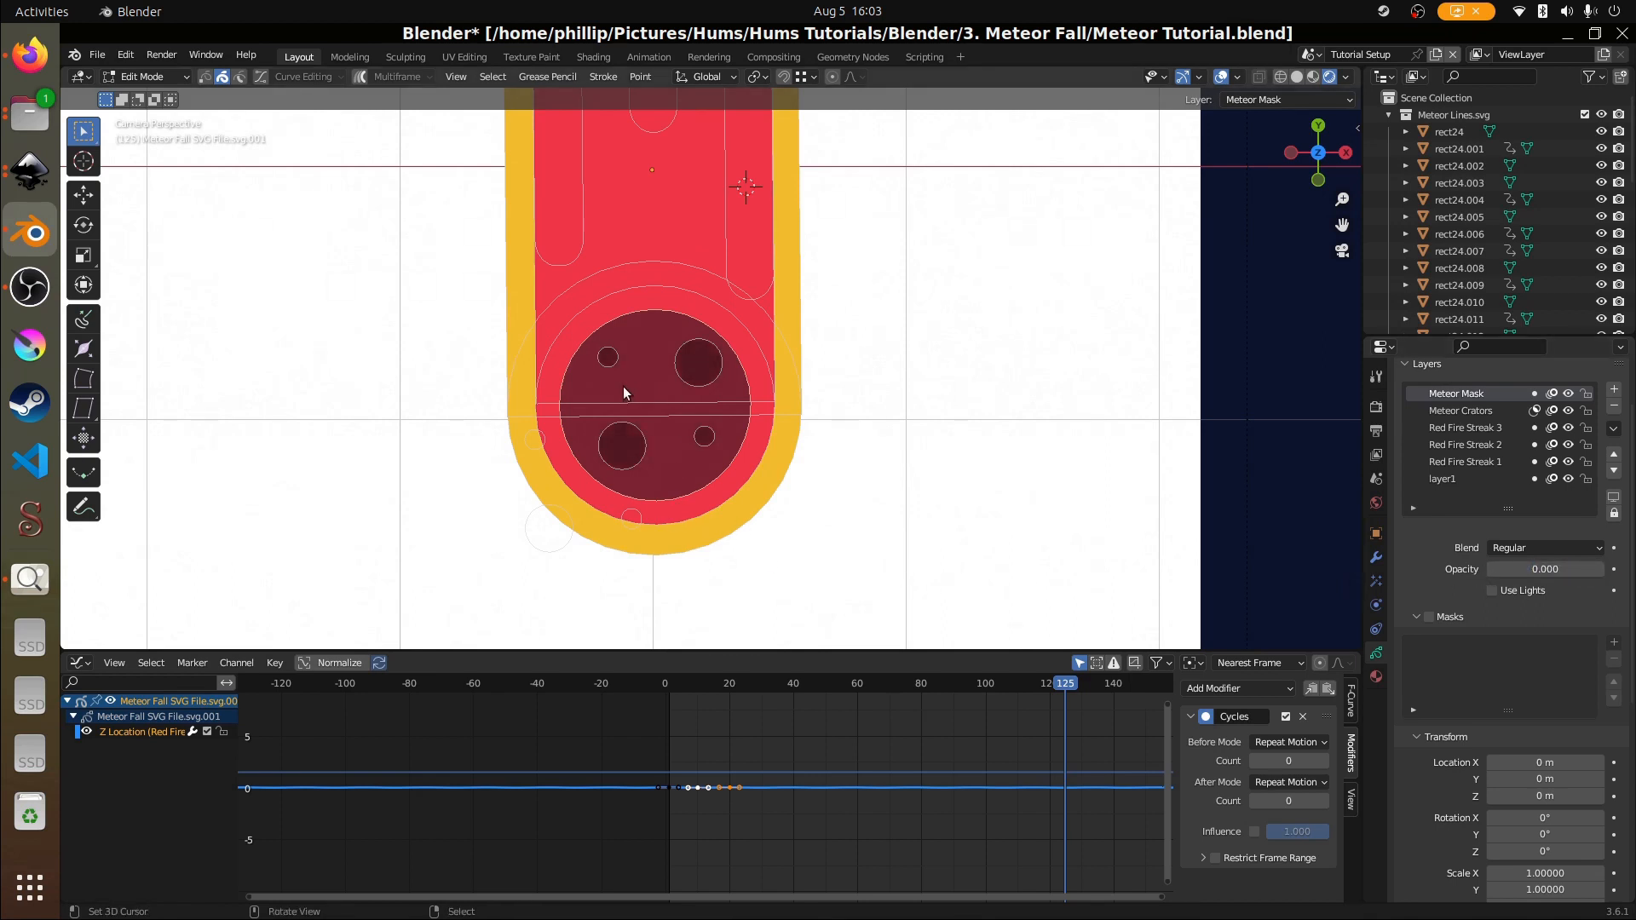
- Select the Meteor Crators layer and move the playhead to frame 3
mouse_move(663, 714)
left_mouse_down()
mouse_move(892, 720)
mouse_move(674, 724)
left_mouse_up()
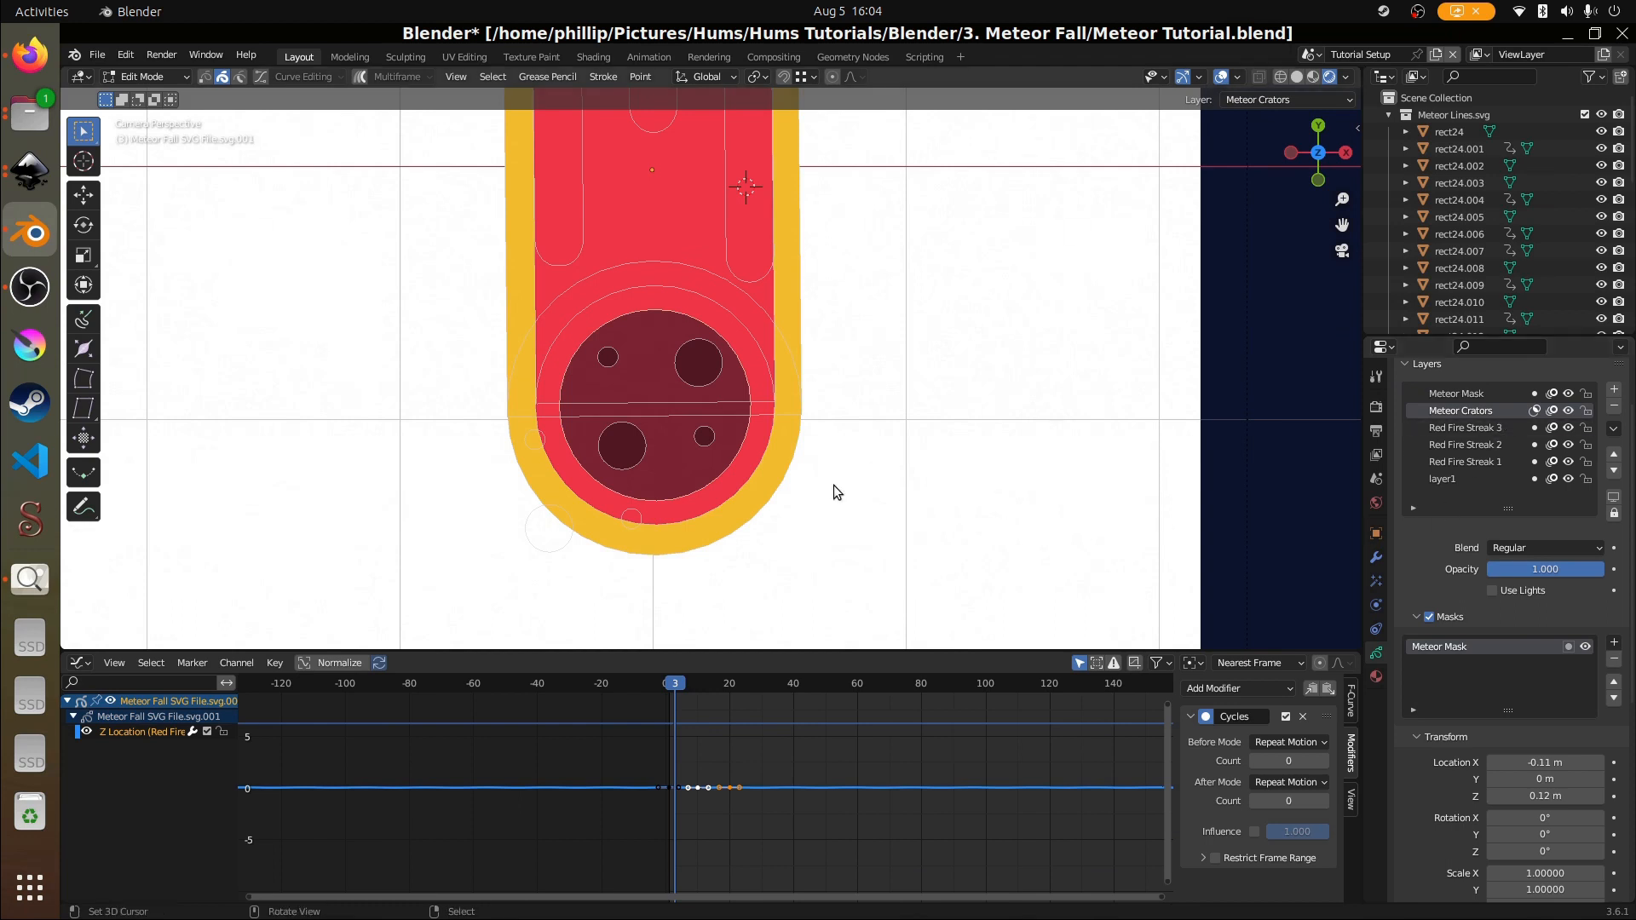
scroll(790, 455, "down", 2)
scroll(699, 295, "up", 2)
scroll(1419, 768, "down", 5)
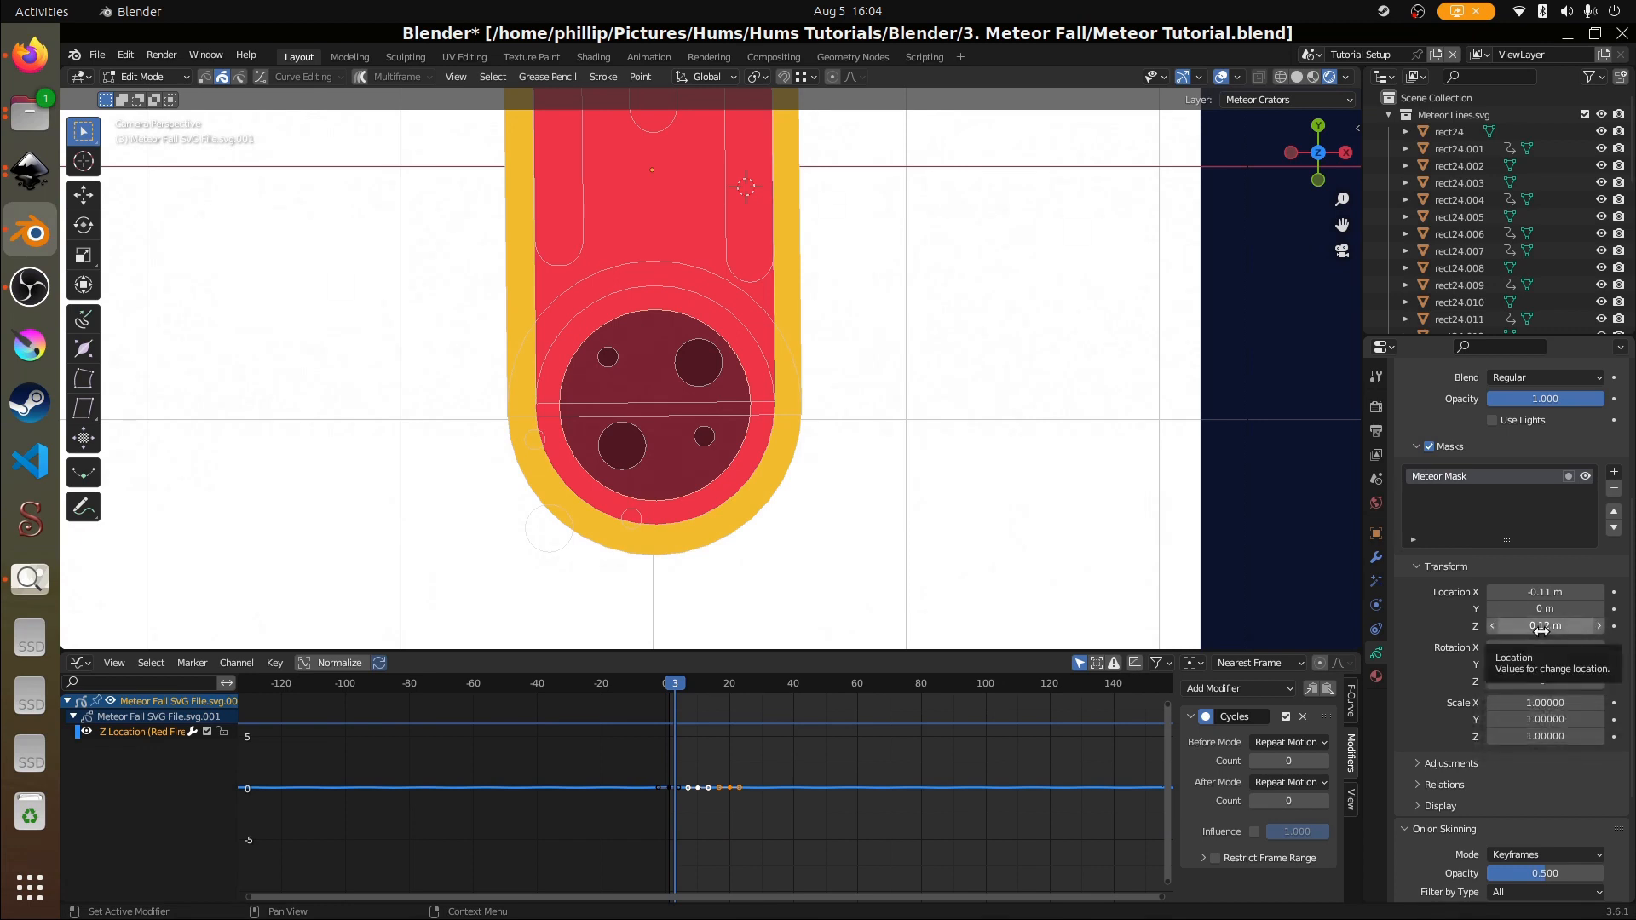
right_click(1543, 628)
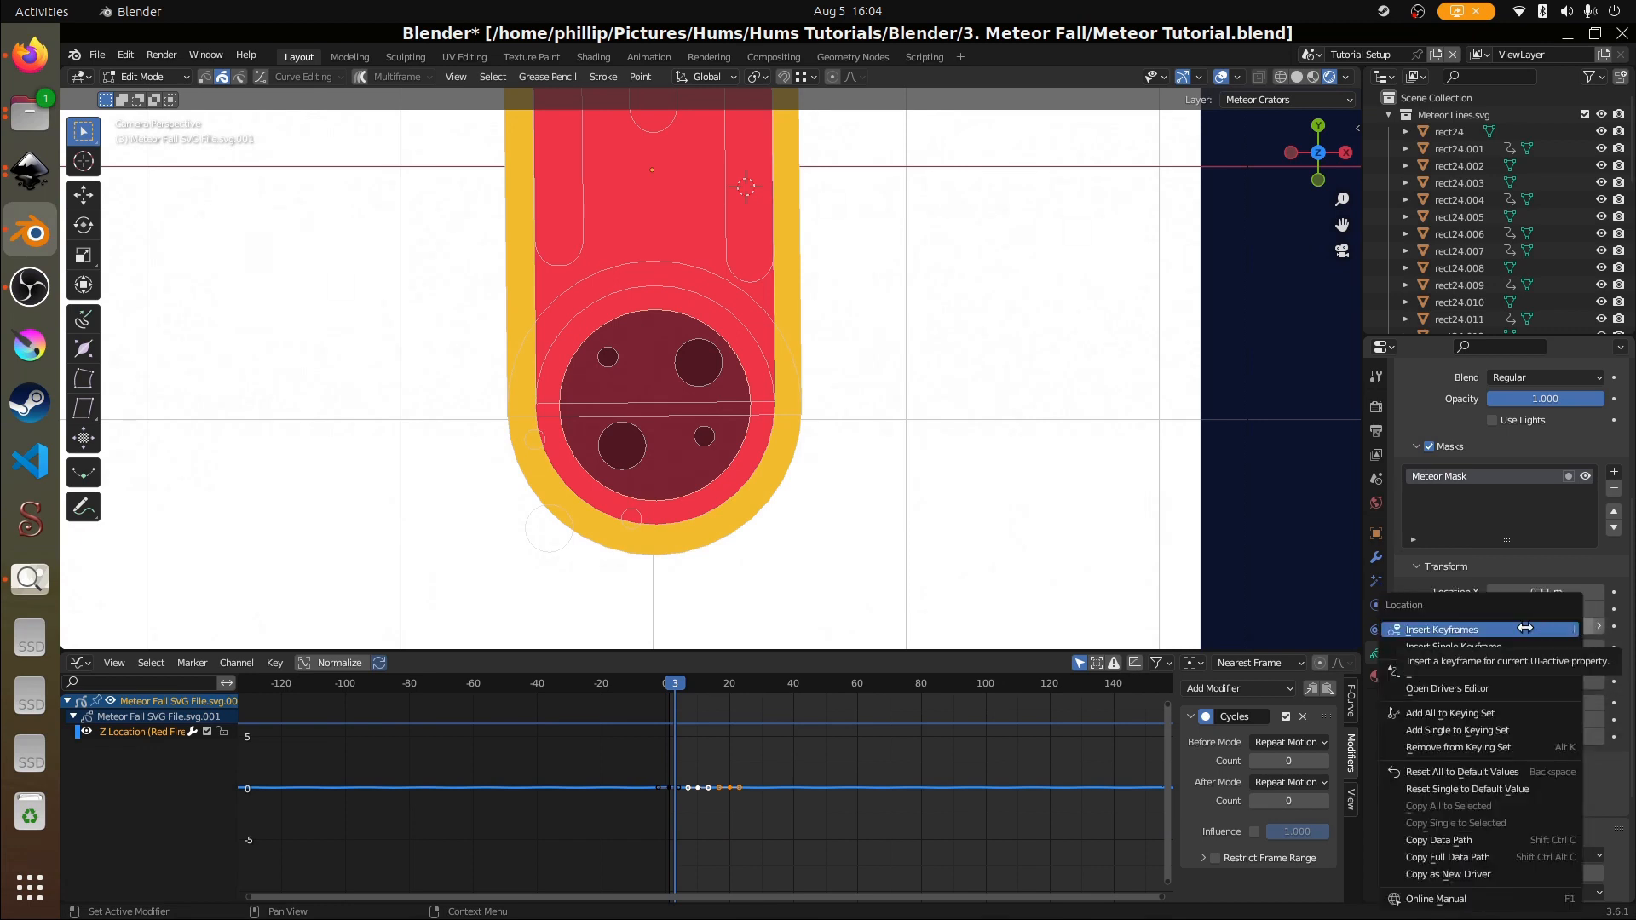
left_click(1528, 628)
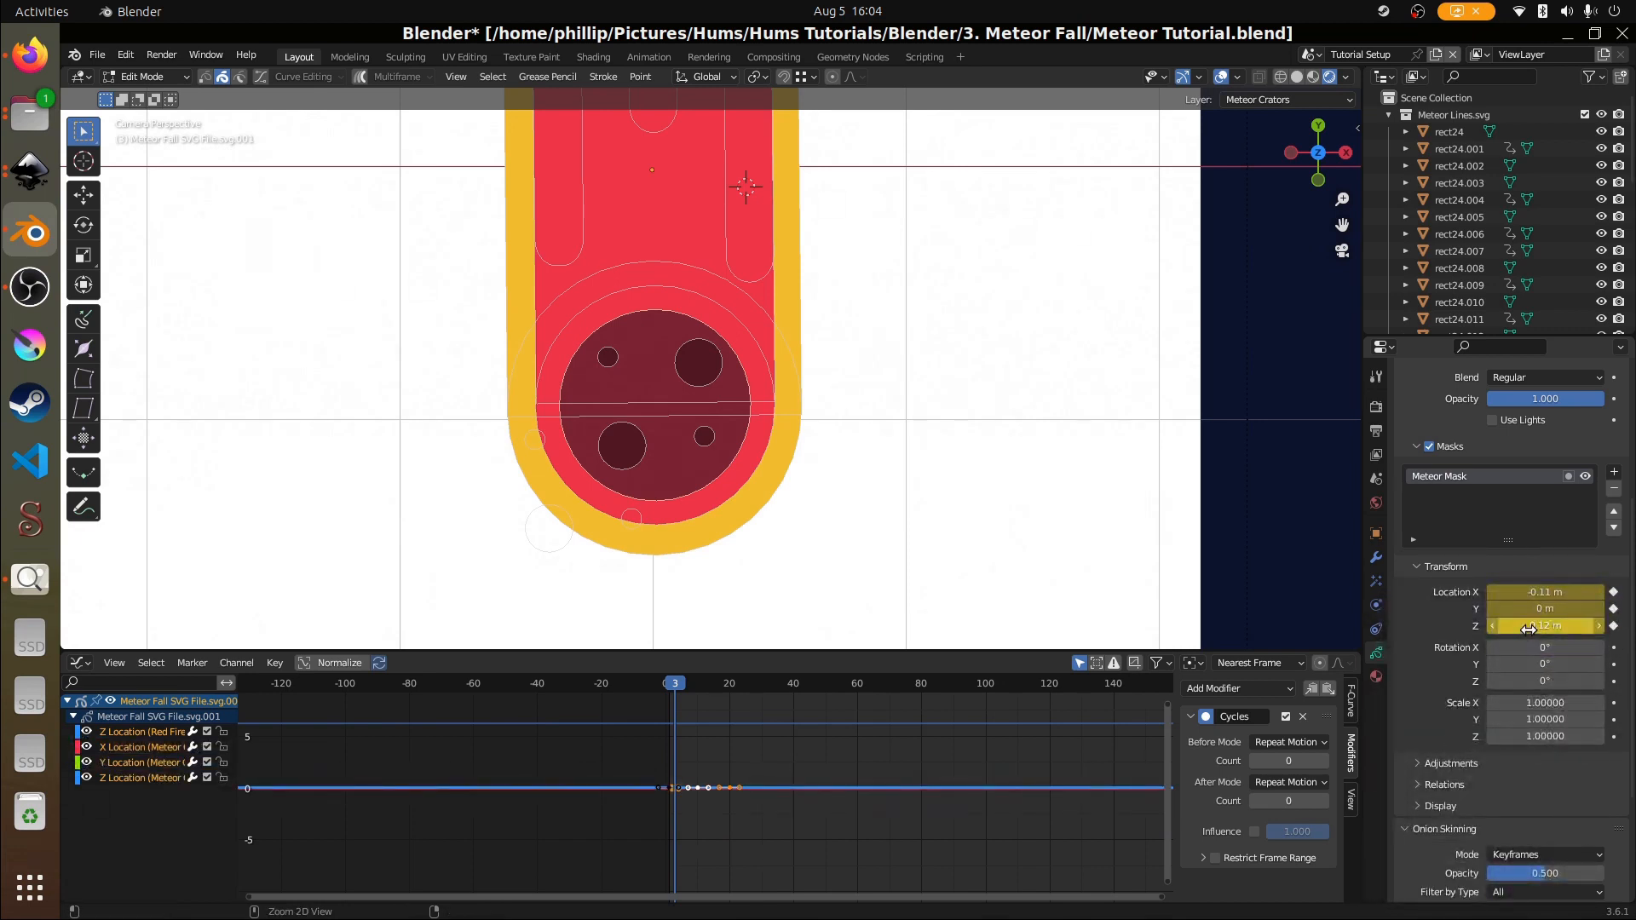
key("ctrl+z")
- Insert single keyframes on the Z and X locations of the Meteor Crators layer at frame 3
right_click(1527, 628)
left_click(1527, 646)
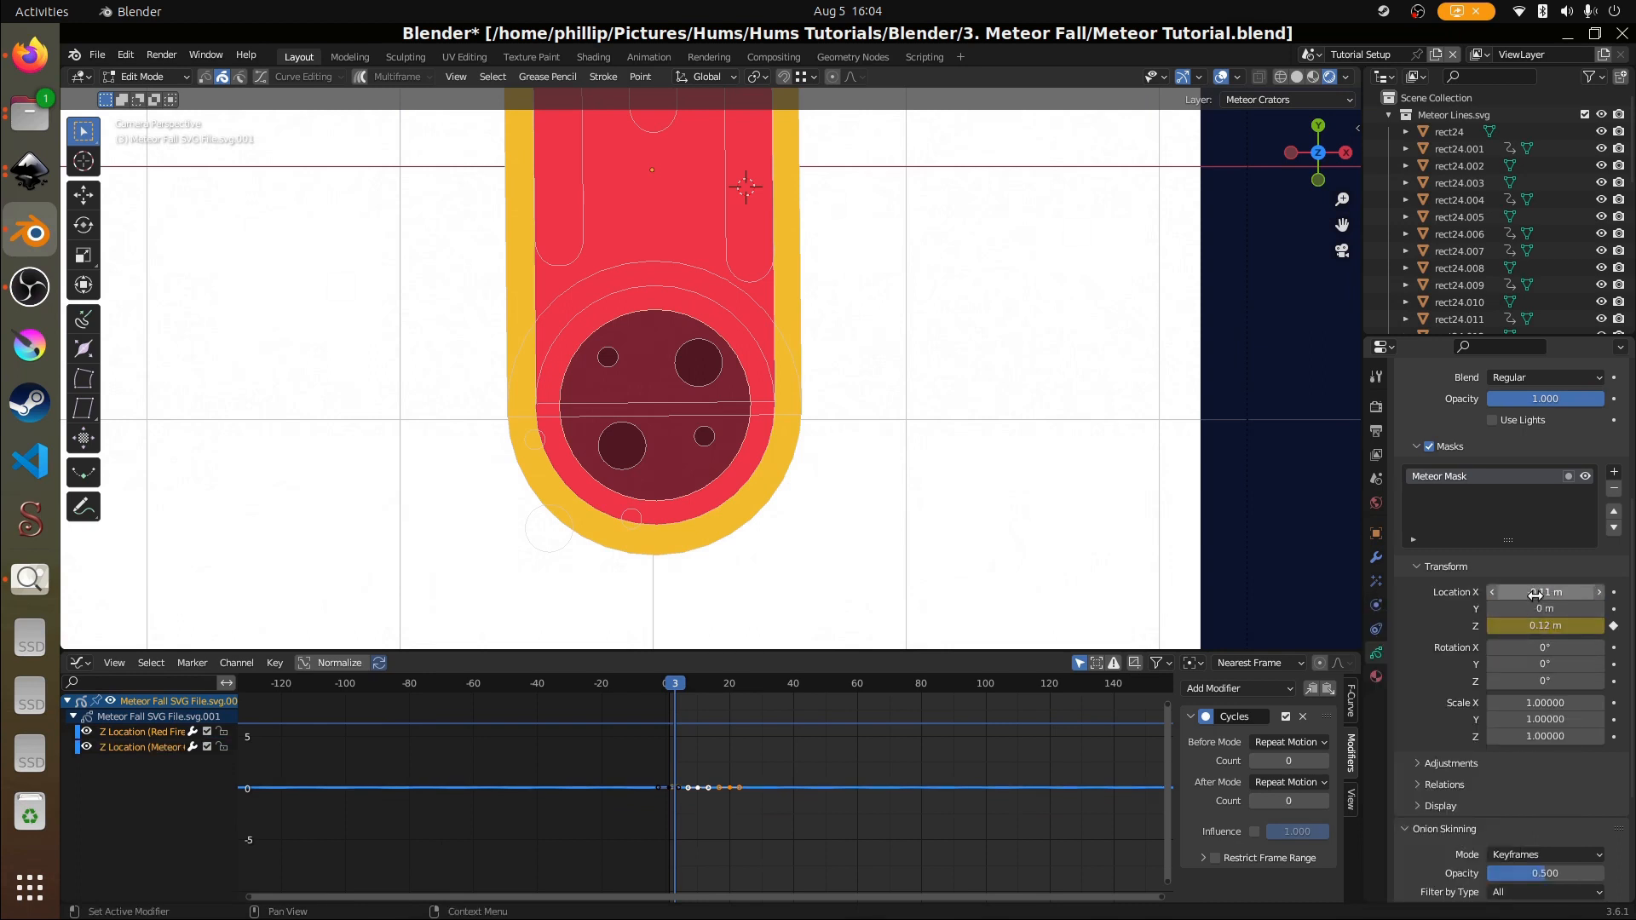
right_click(1528, 591)
left_click(1527, 594)
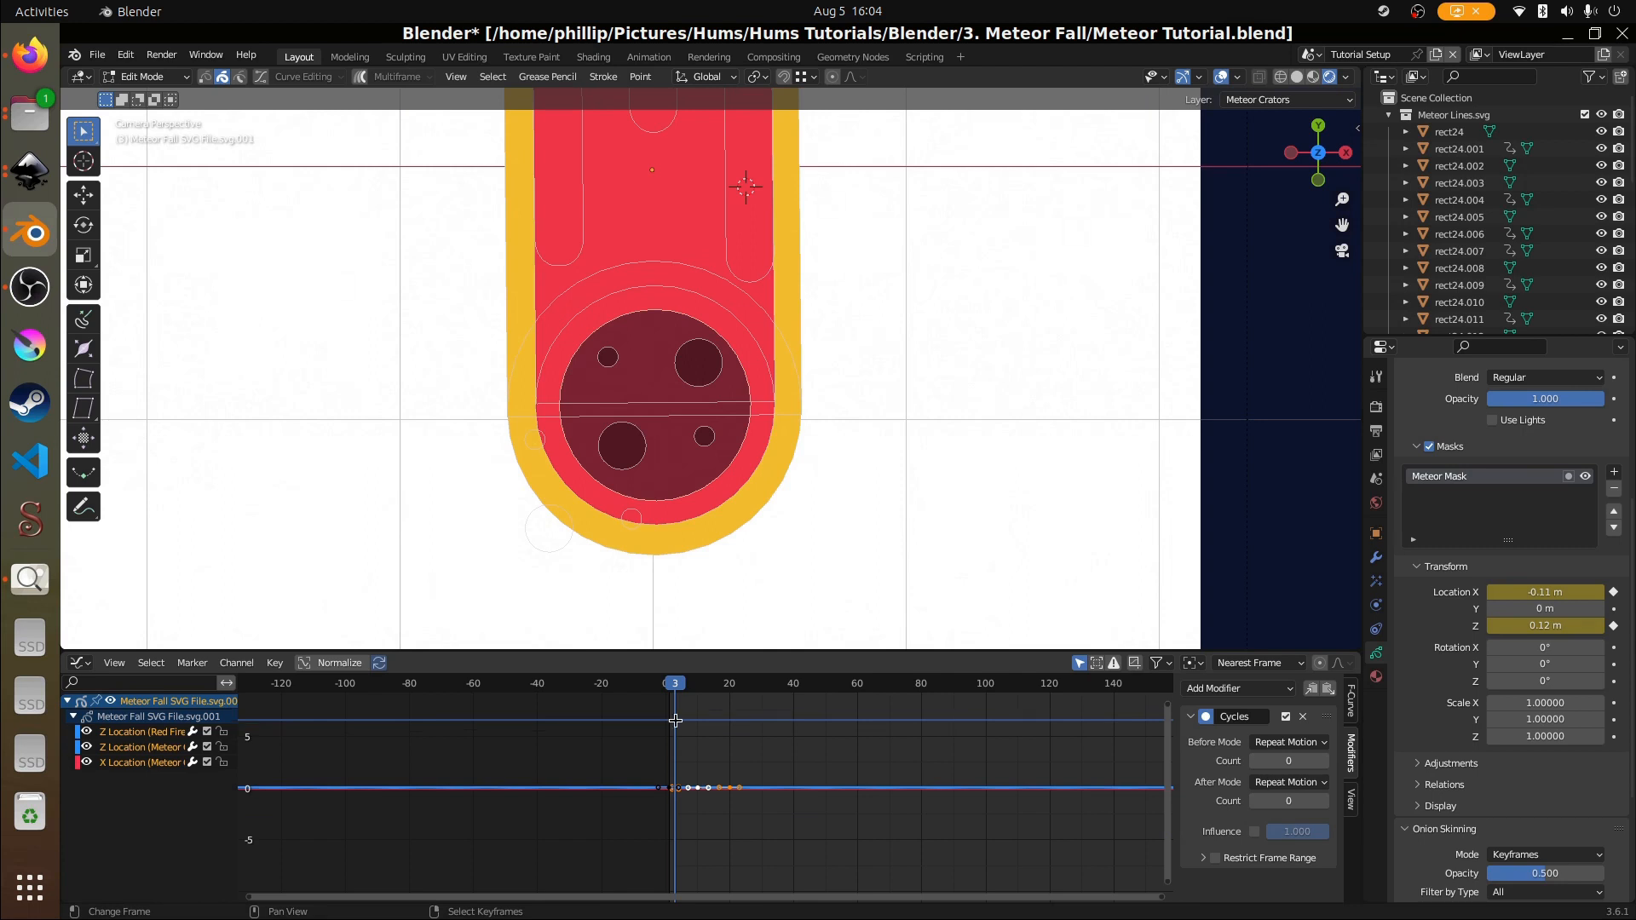
- At frame 20, set the Meteor Crators layer's X location to -0.21 m and Z location to 0.24 m, and keyframe each singly
left_click_drag(675, 722, 729, 724)
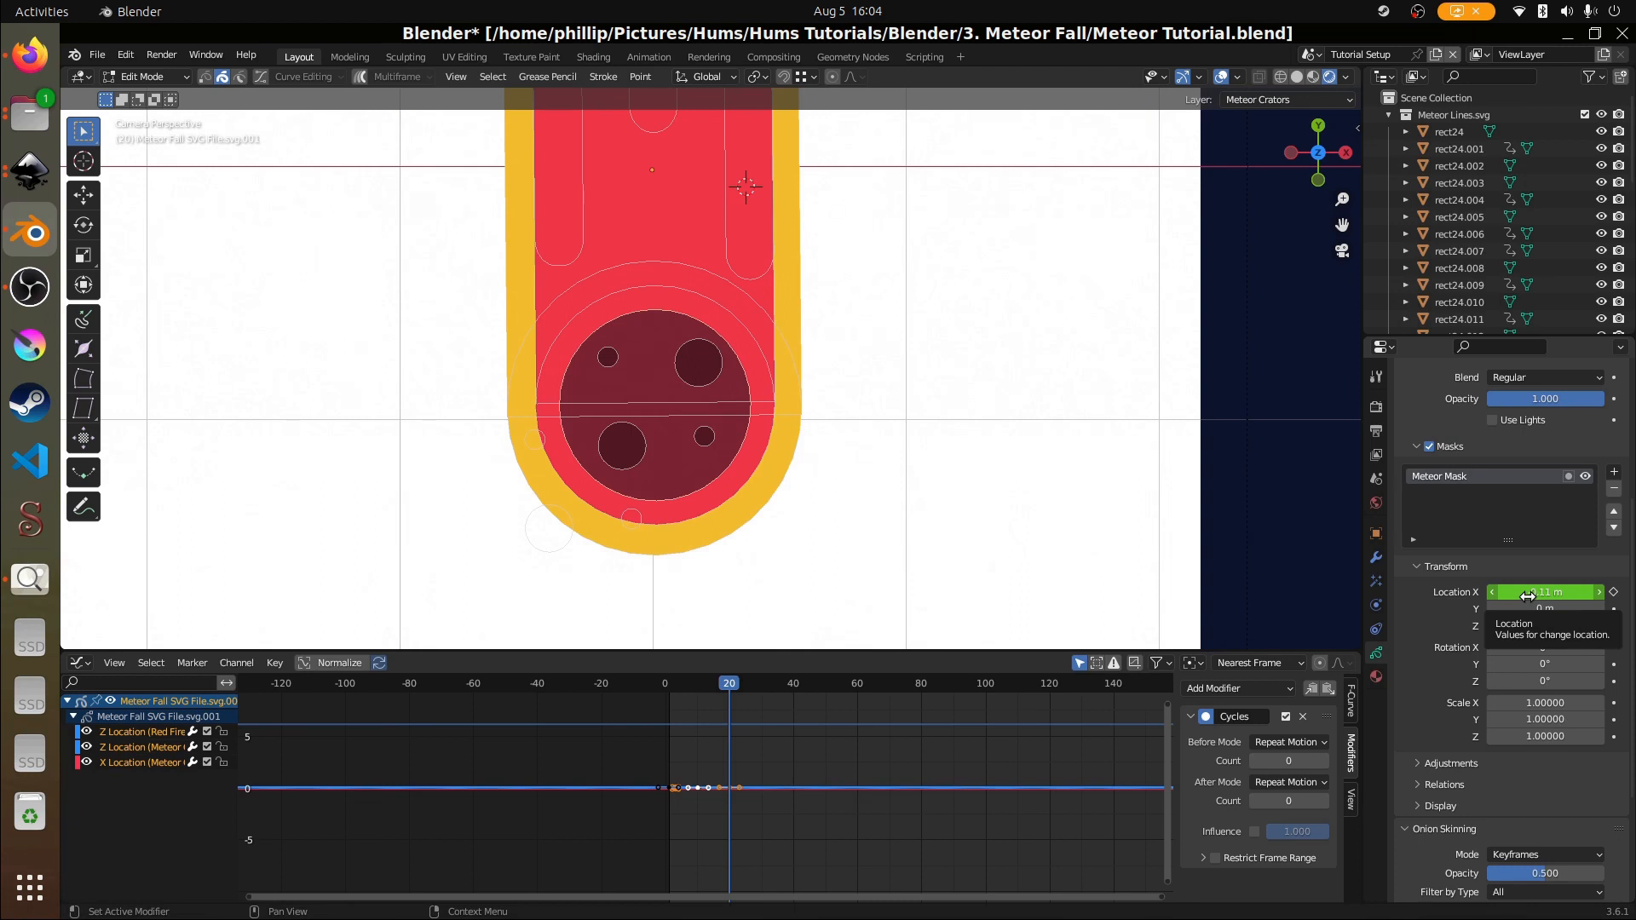
left_click_drag(1504, 596, 1542, 626)
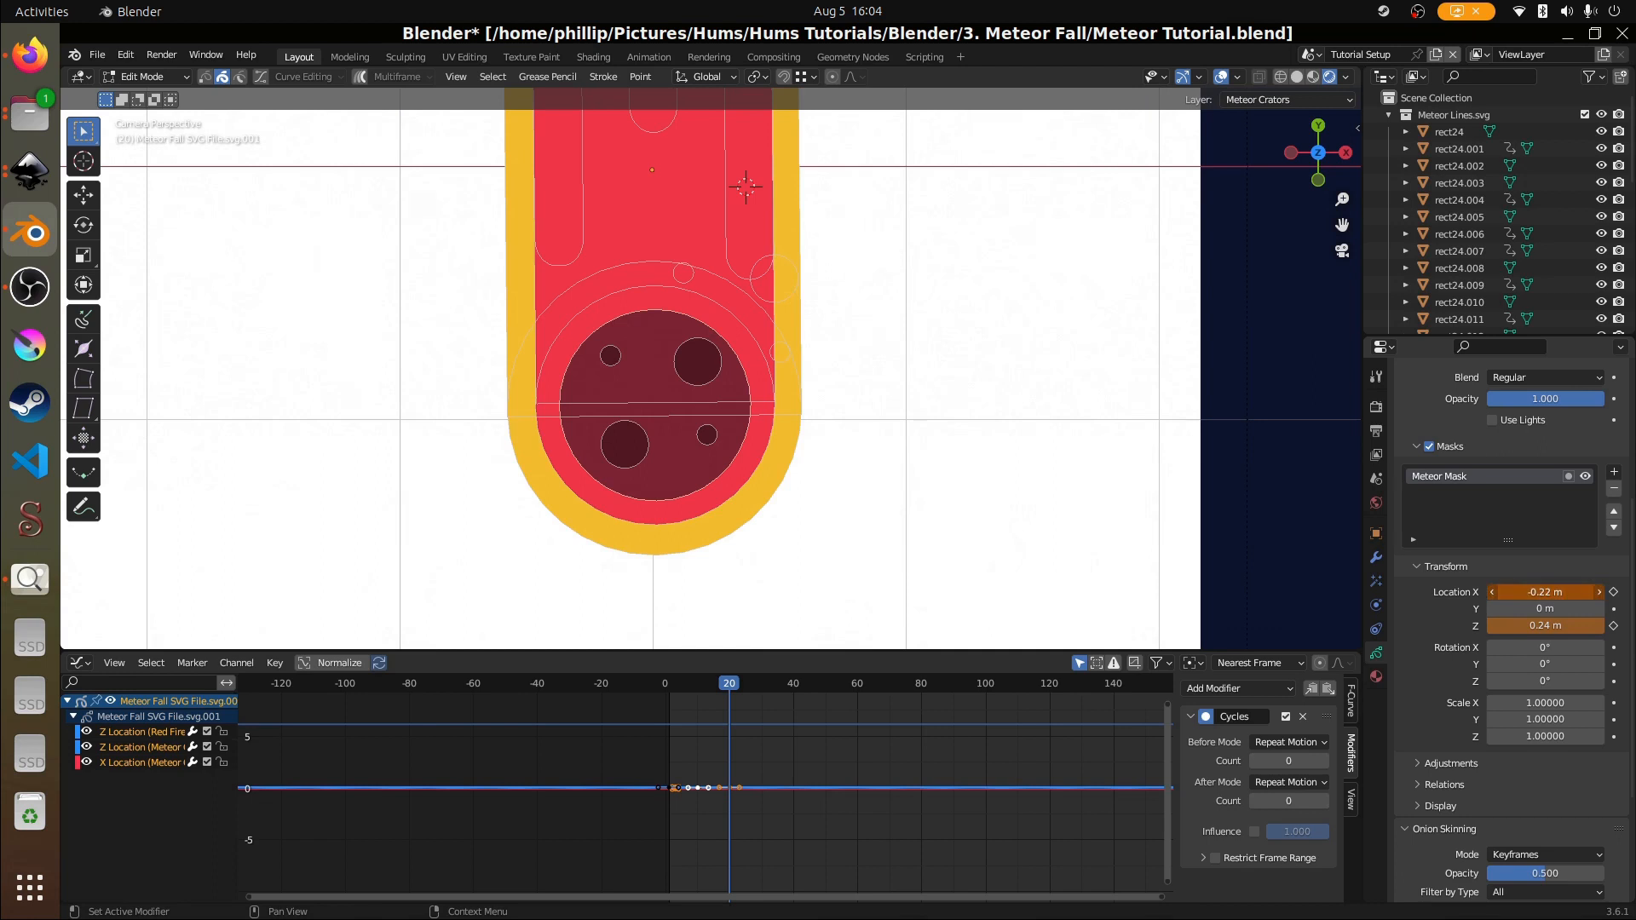
left_click_drag(1545, 592, 1553, 591)
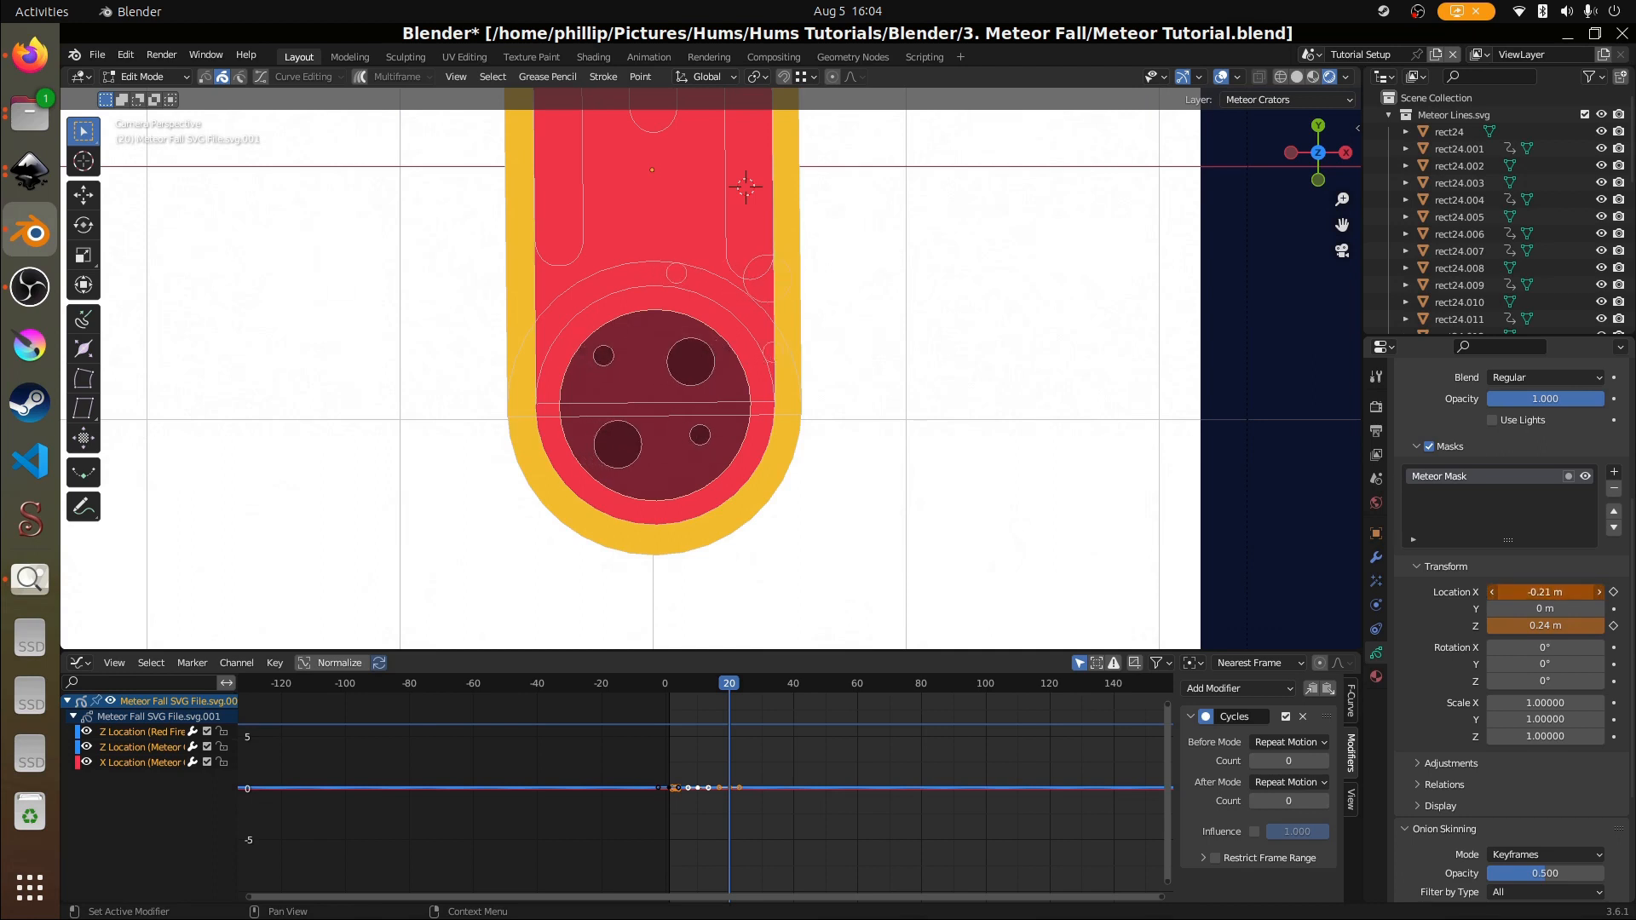
right_click(1536, 594)
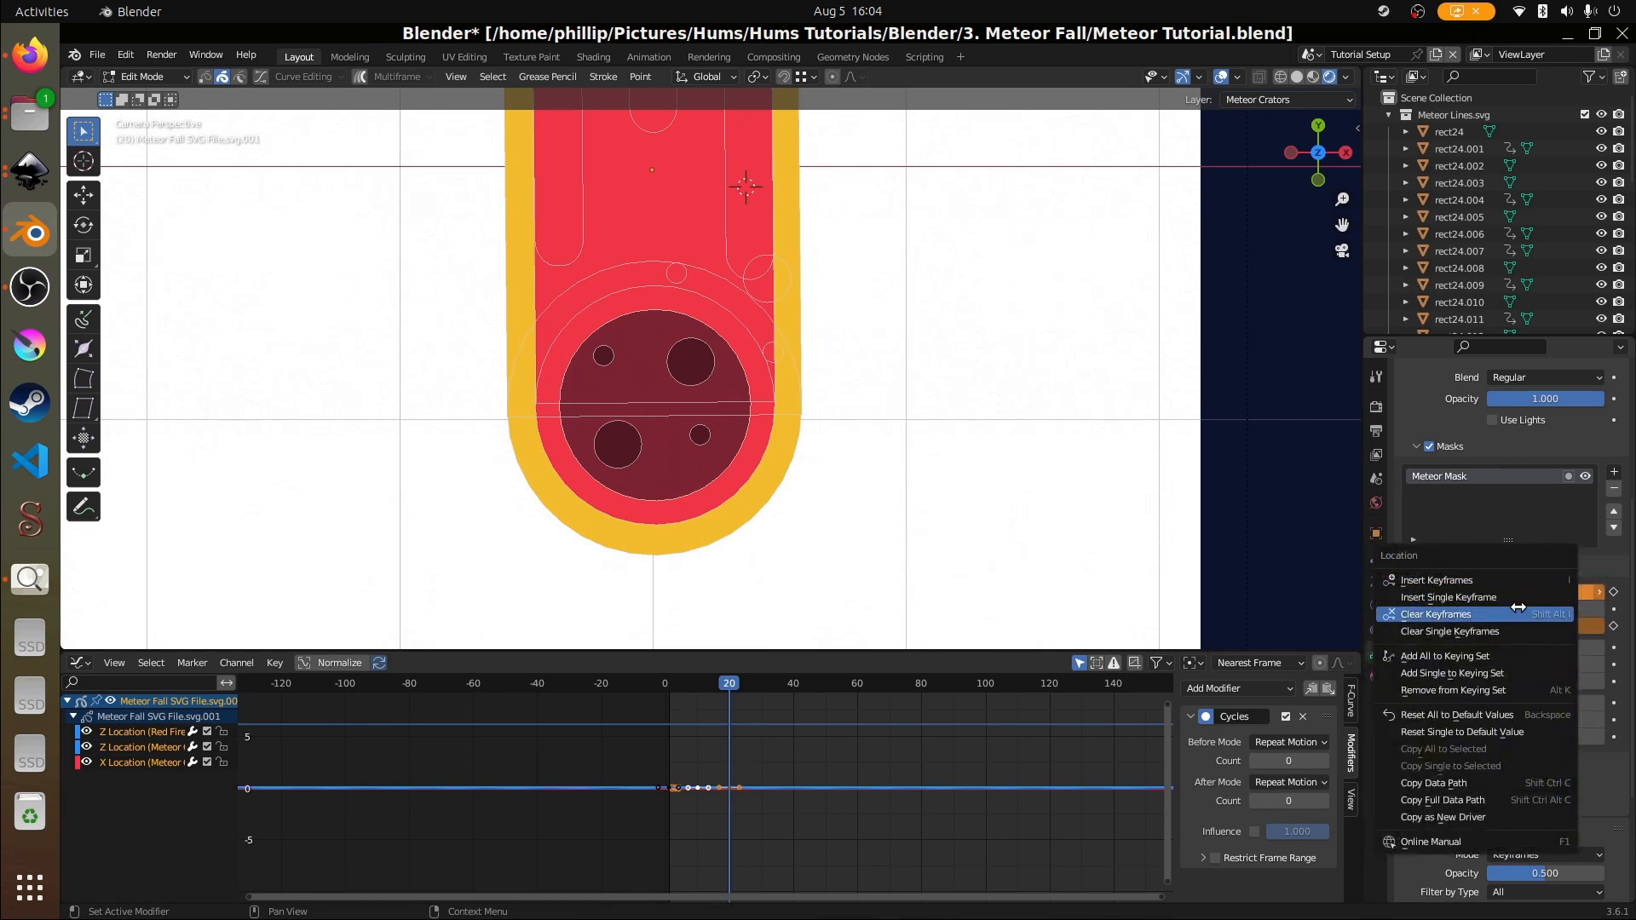
left_click(1518, 597)
right_click(1528, 629)
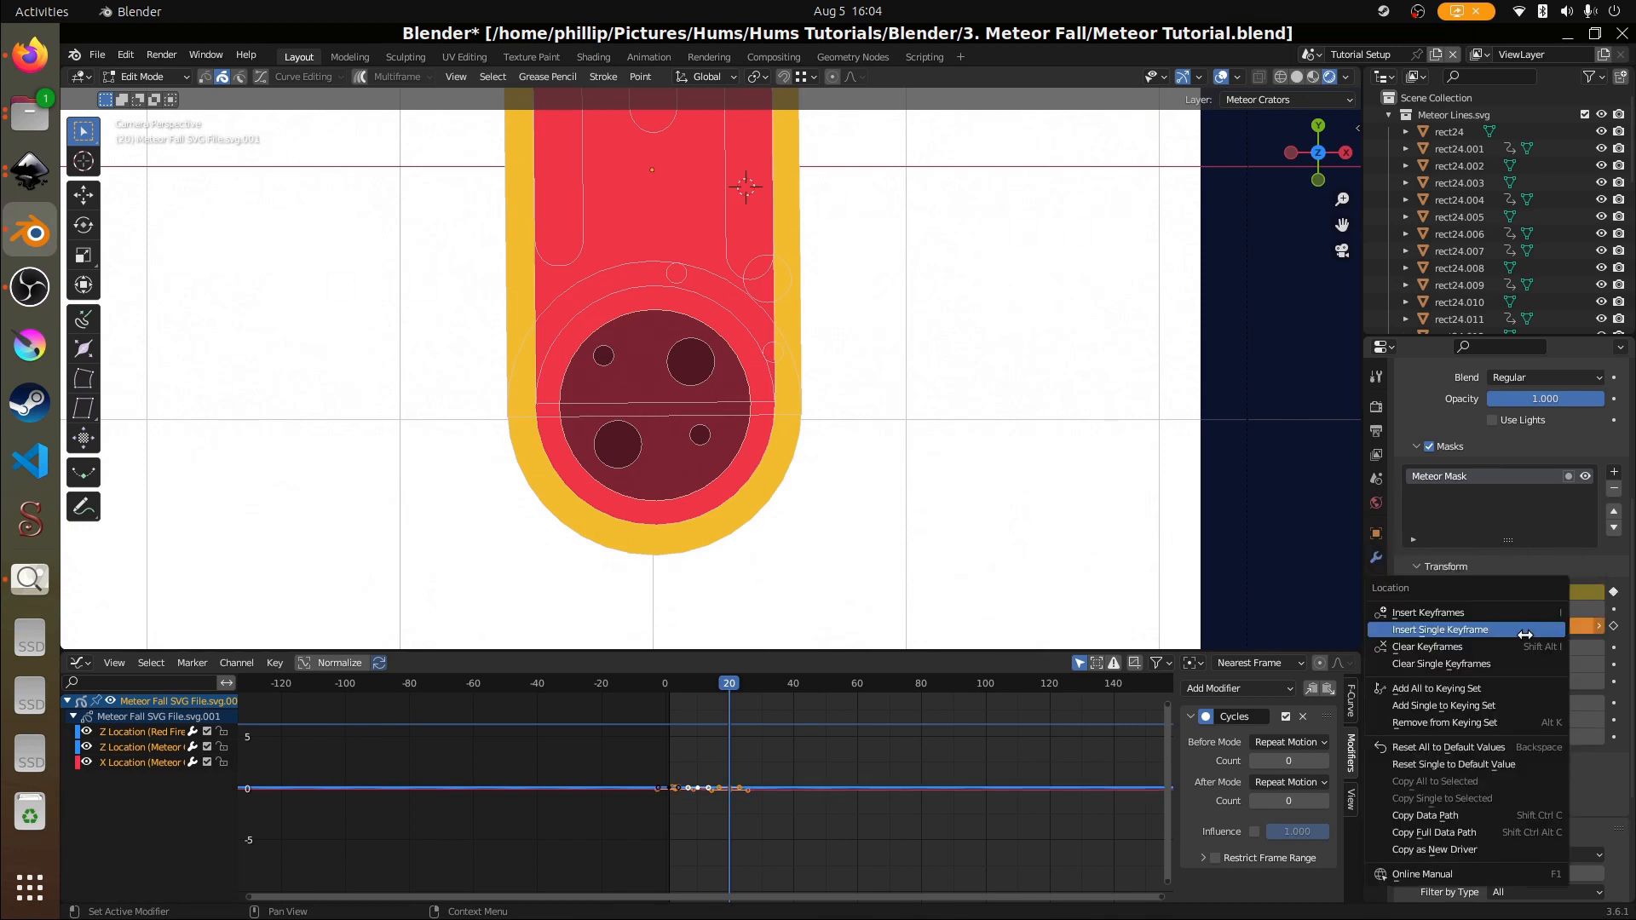
left_click(1524, 635)
- Play the animation from its first frames to review the crater movement
mouse_move(681, 761)
left_mouse_down()
mouse_move(752, 761)
mouse_move(673, 761)
left_mouse_up()
key("space")
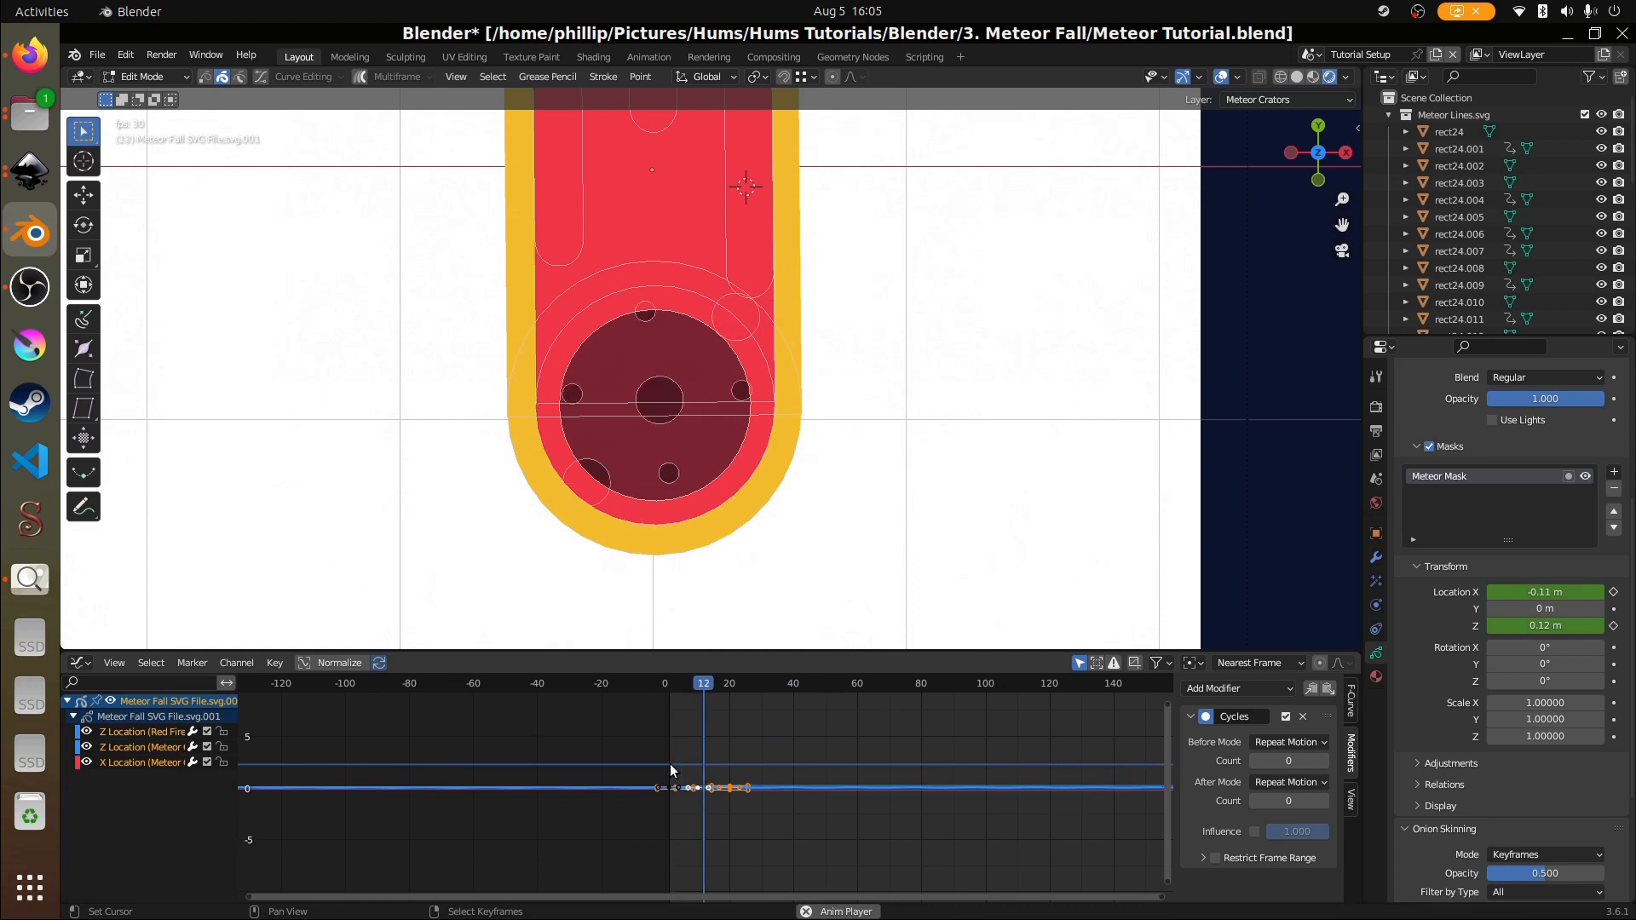
key("space")
- At frame 20, lower the Meteor Crators layer's Z location to 0.23 m and replace its single keyframe
left_click_drag(673, 764, 728, 765)
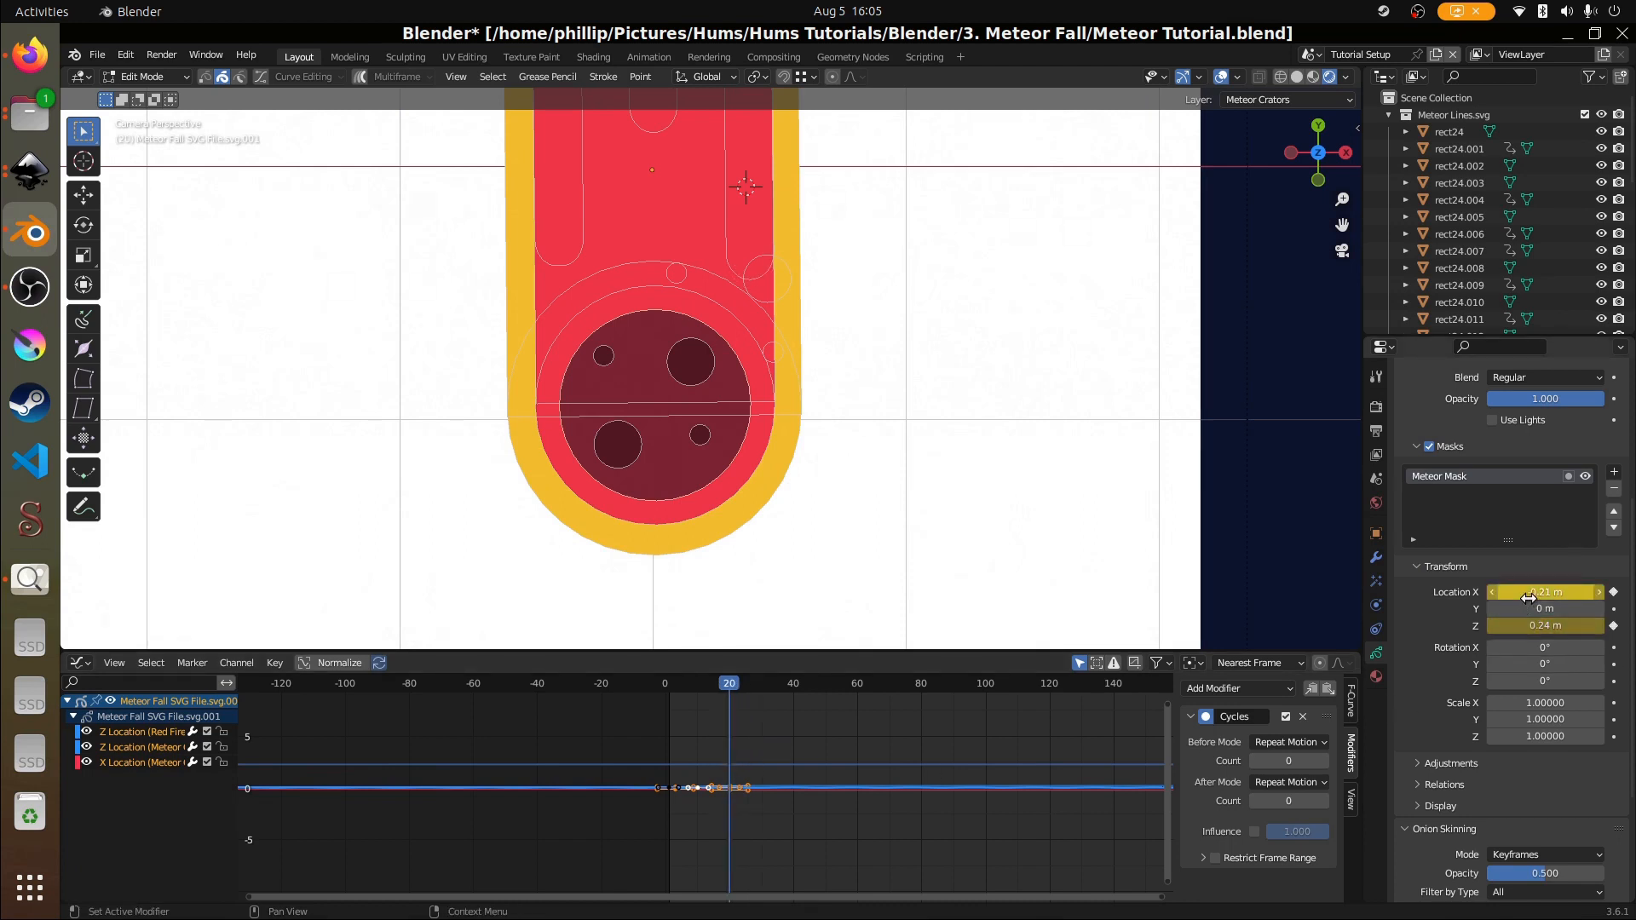
left_click(1490, 625)
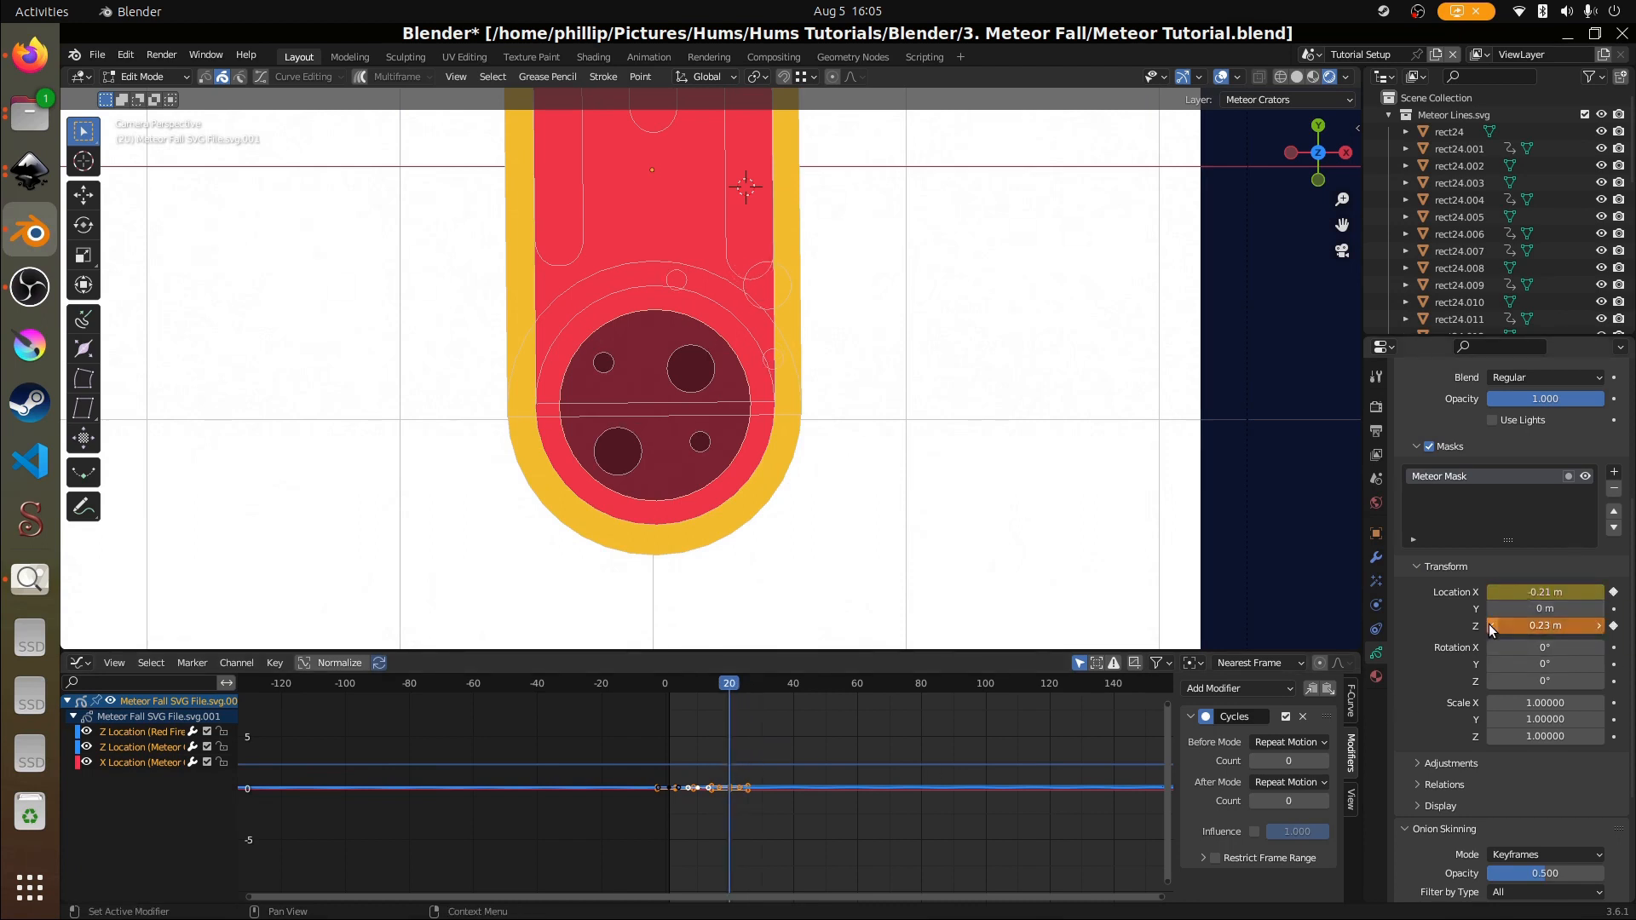
right_click(1547, 625)
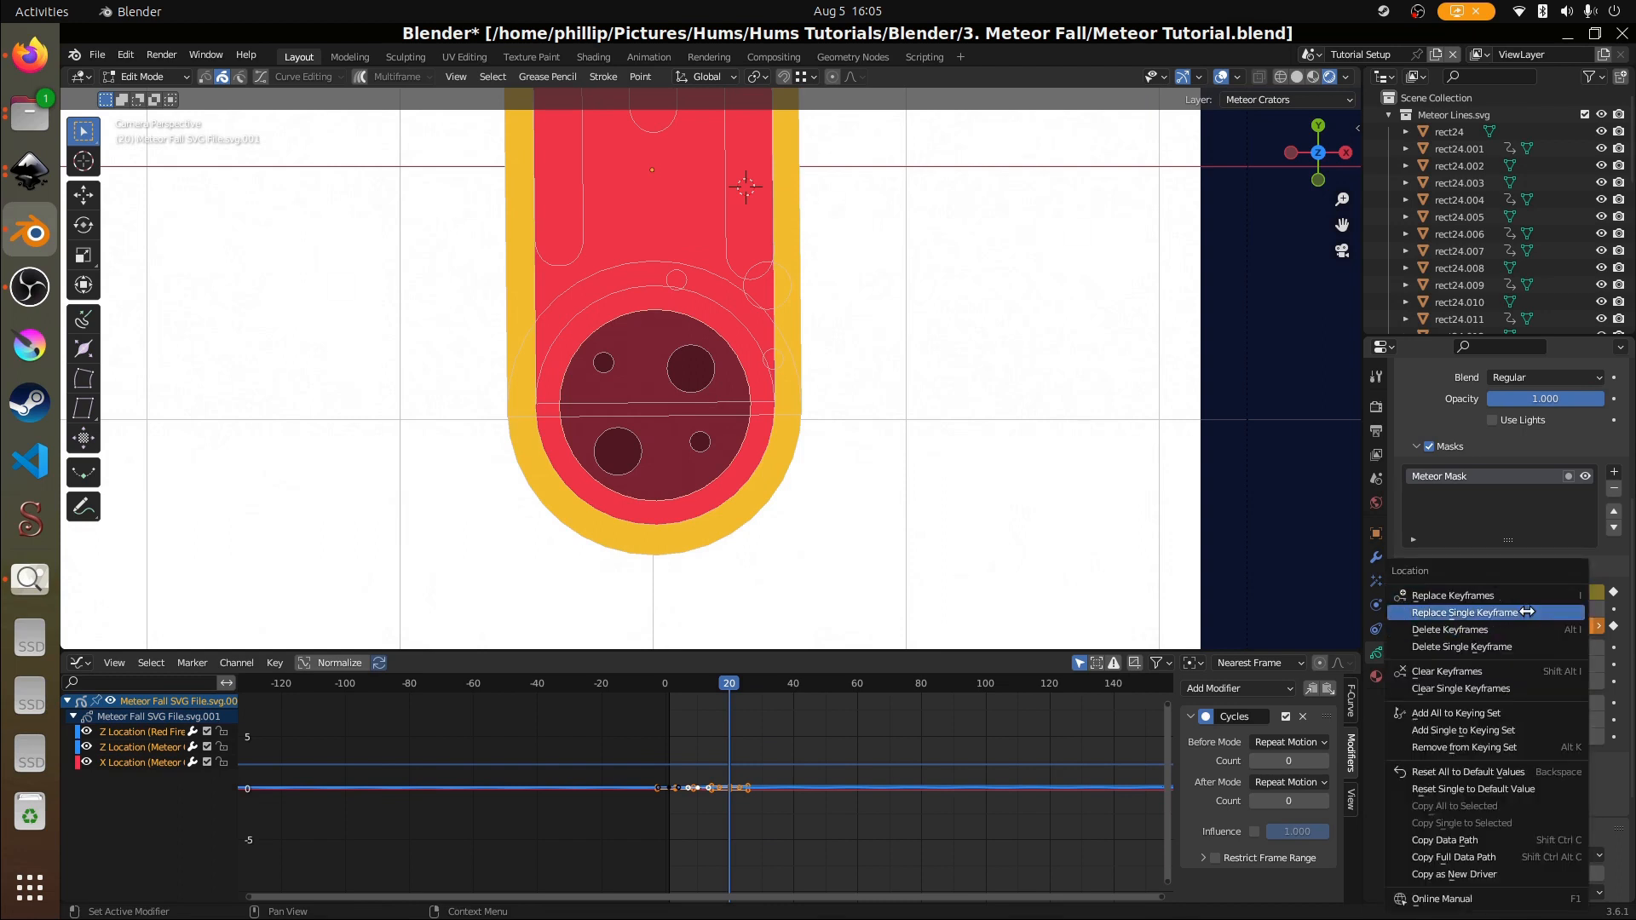
left_click(1525, 612)
- Play back the adjusted crater movement, return to frame 1, save the file and replay the animation
key("space")
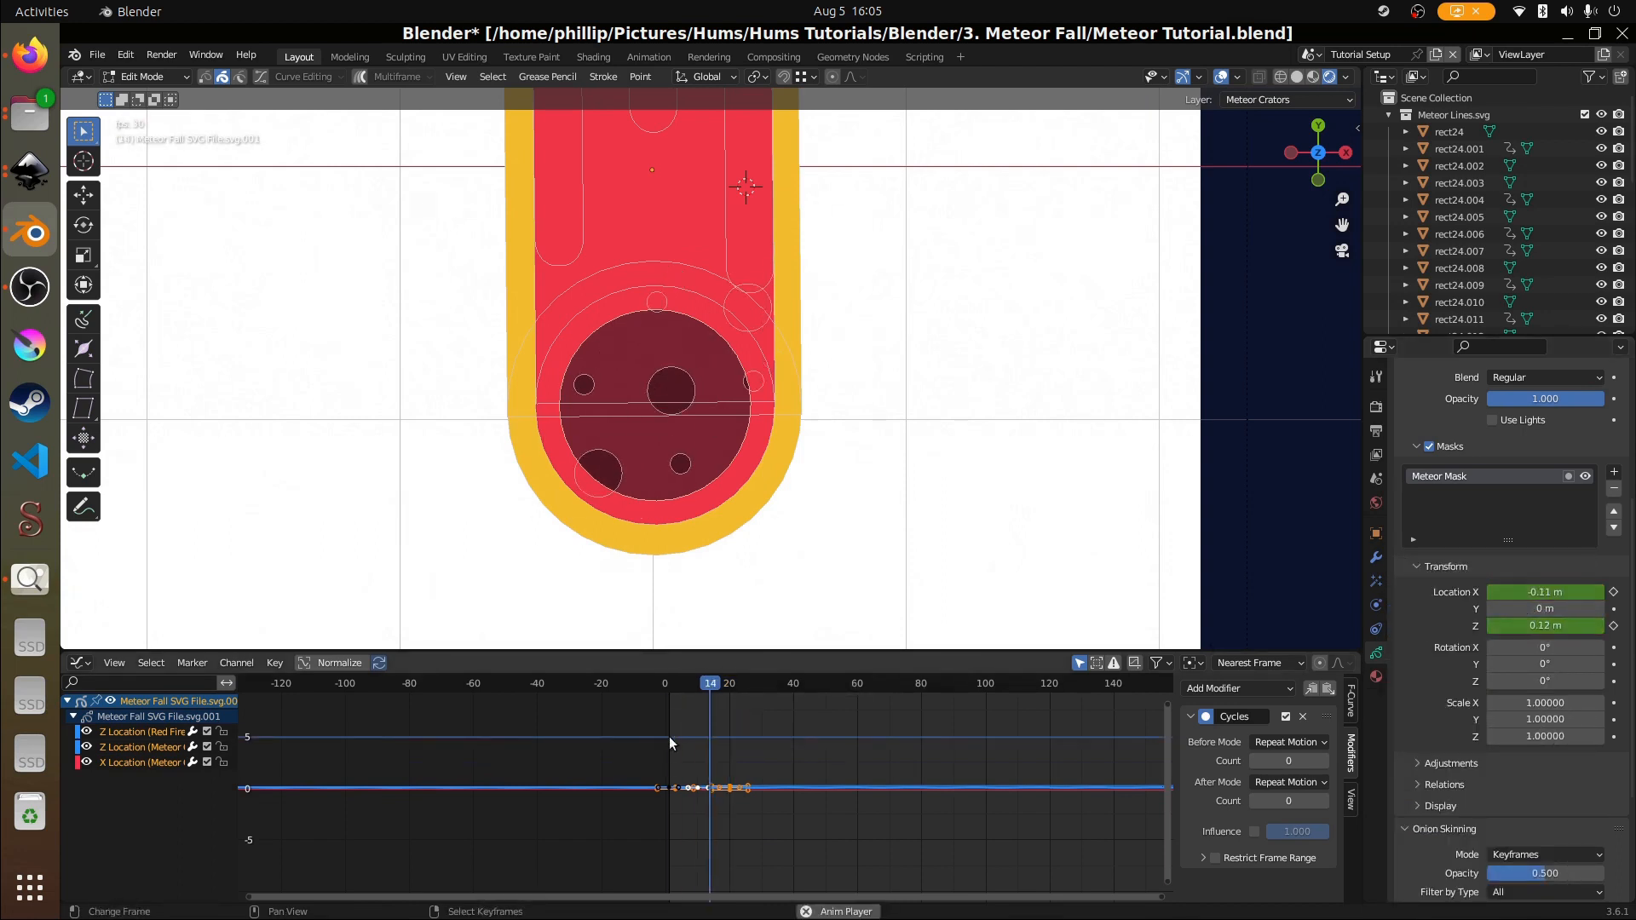
key("space")
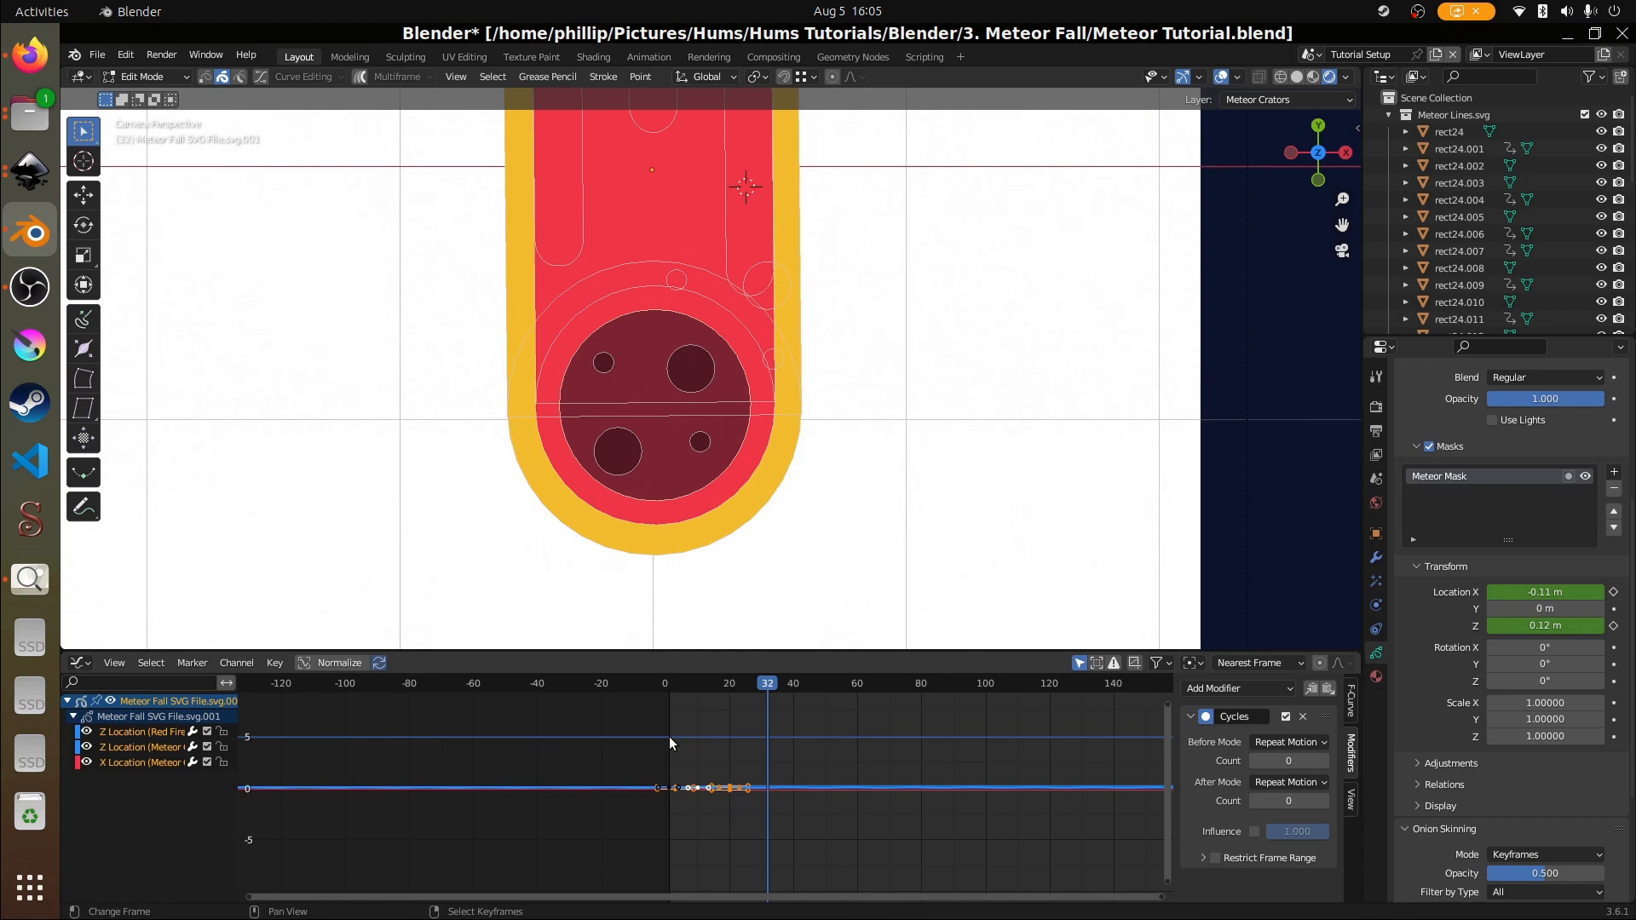
left_click(668, 736)
key("ctrl+s")
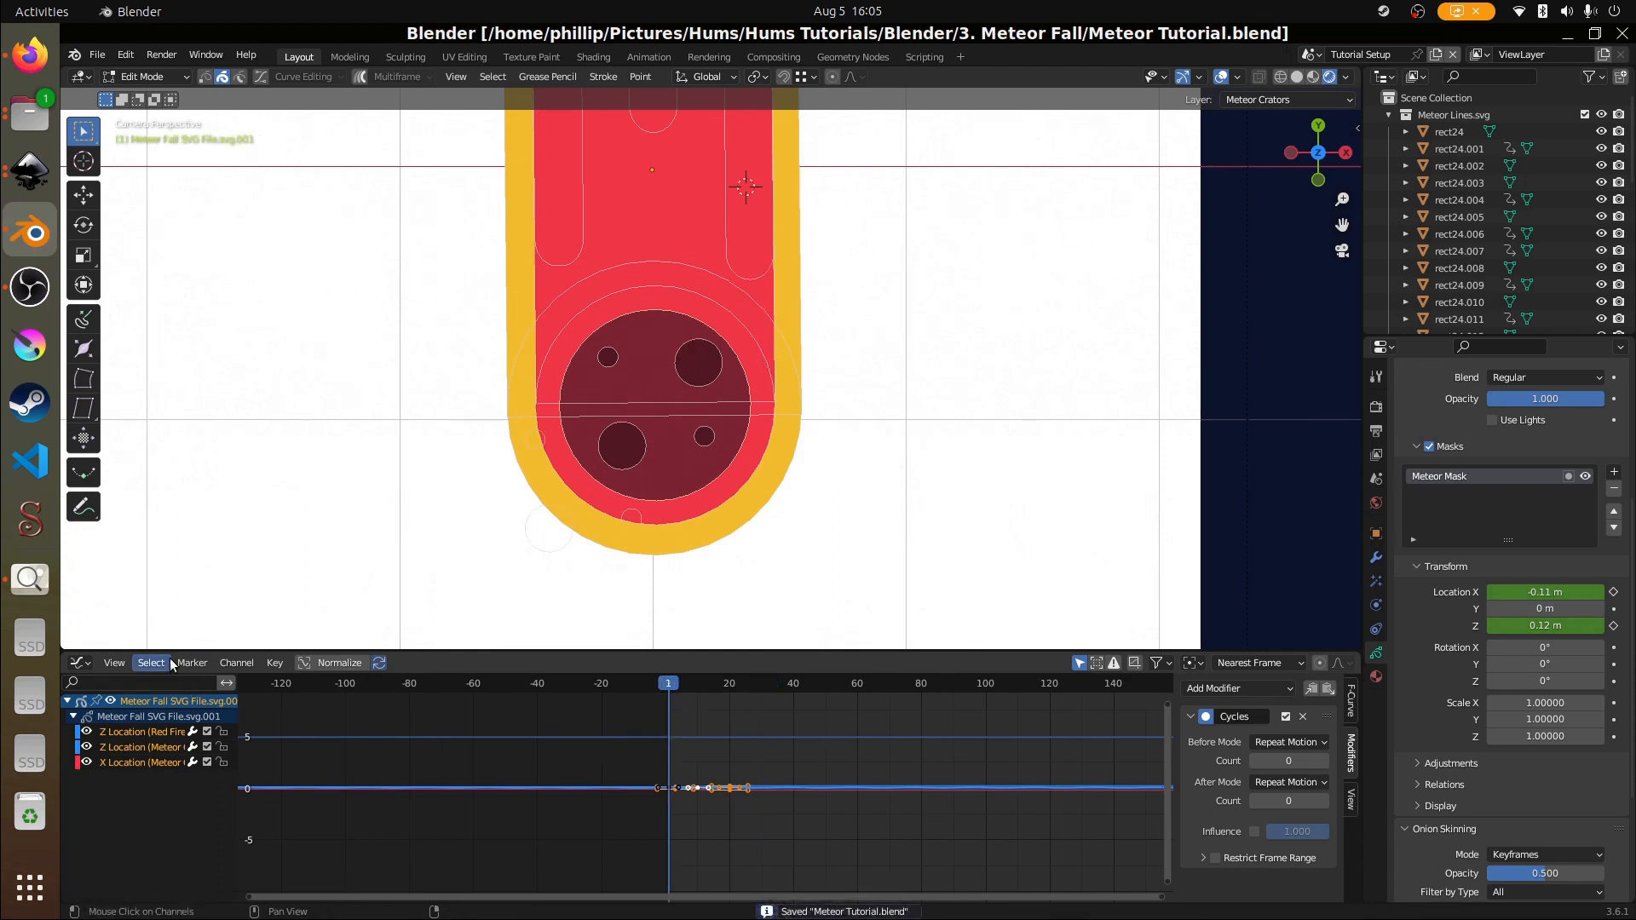
key("space")
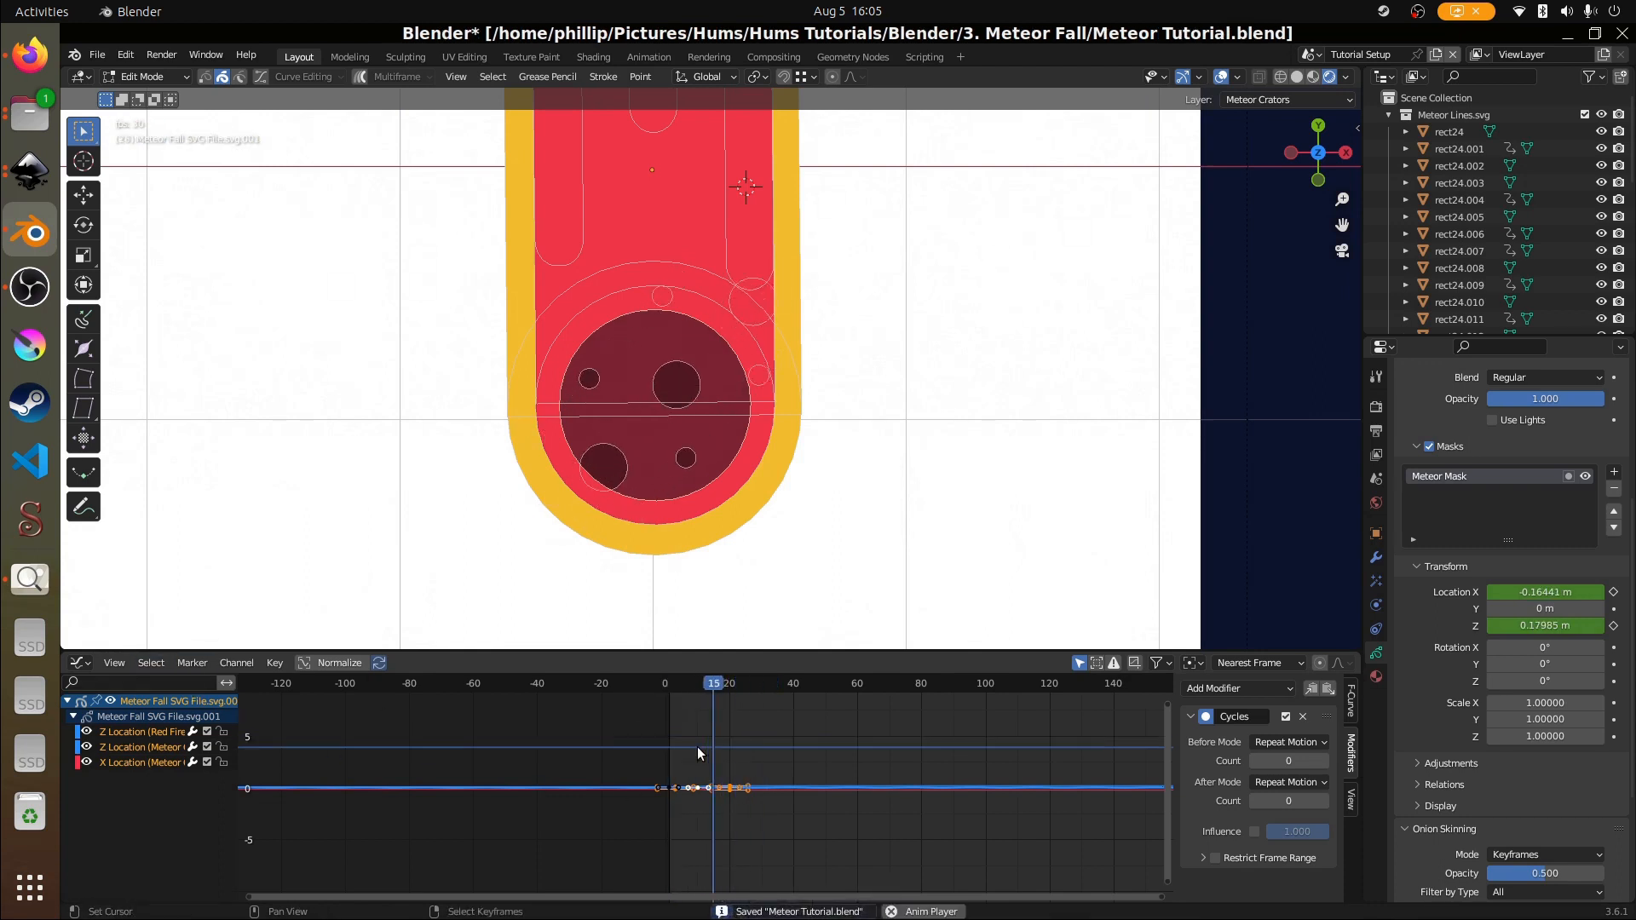
key("space")
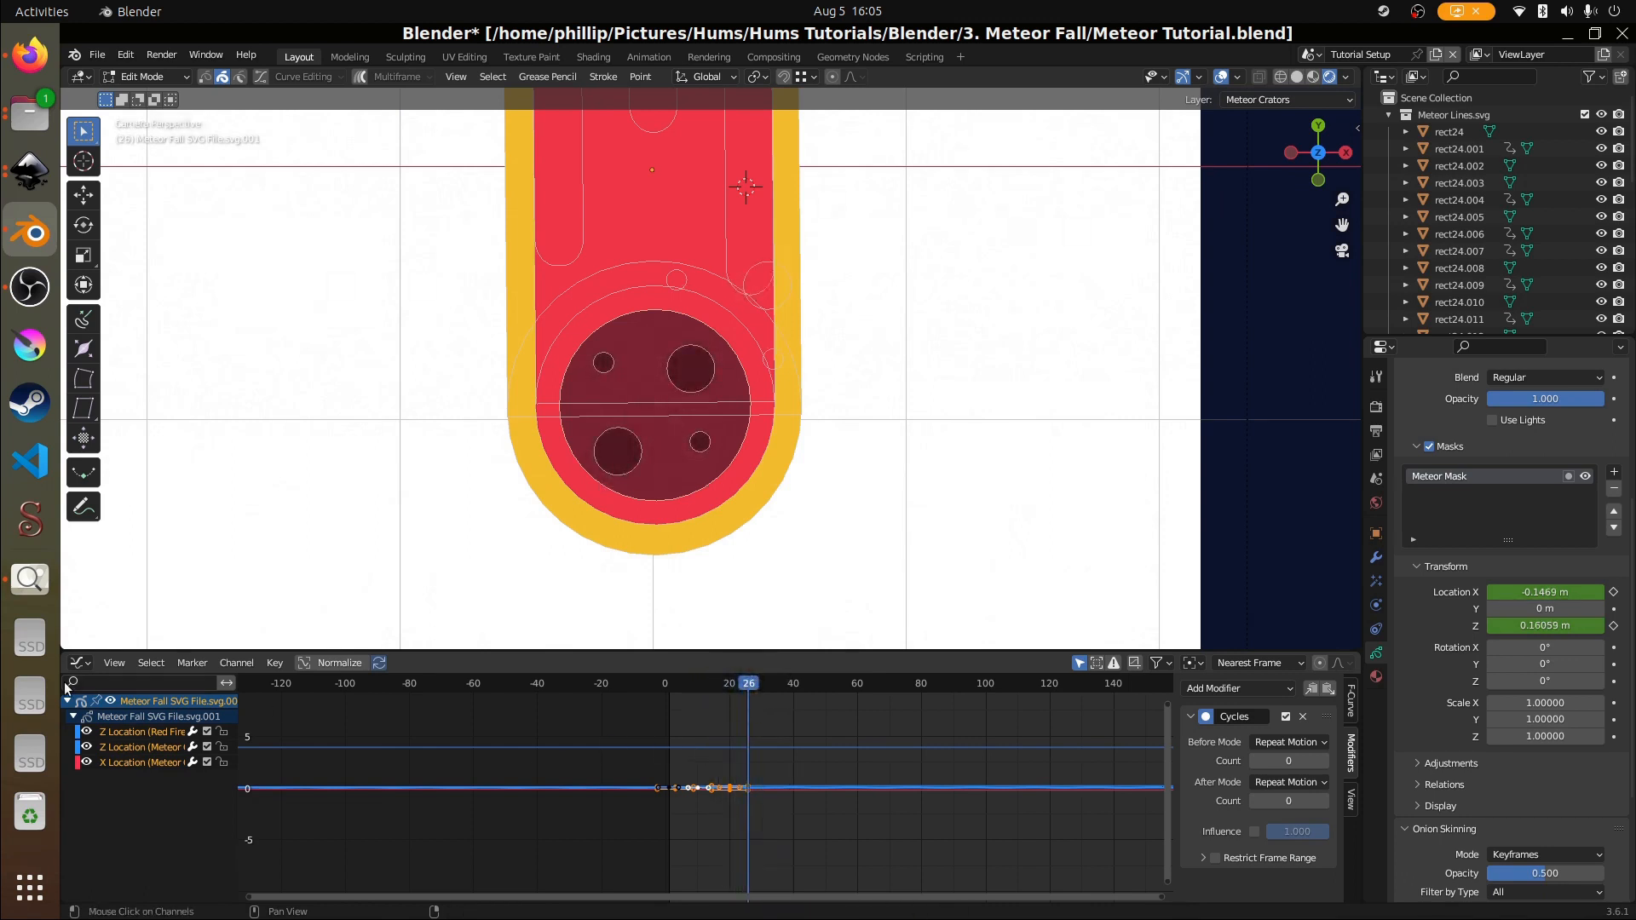
- In the Graph Editor, add a Cycles modifier to both the Z and X Location curves of the Meteor Crators layer
left_click(143, 746)
left_click(146, 762)
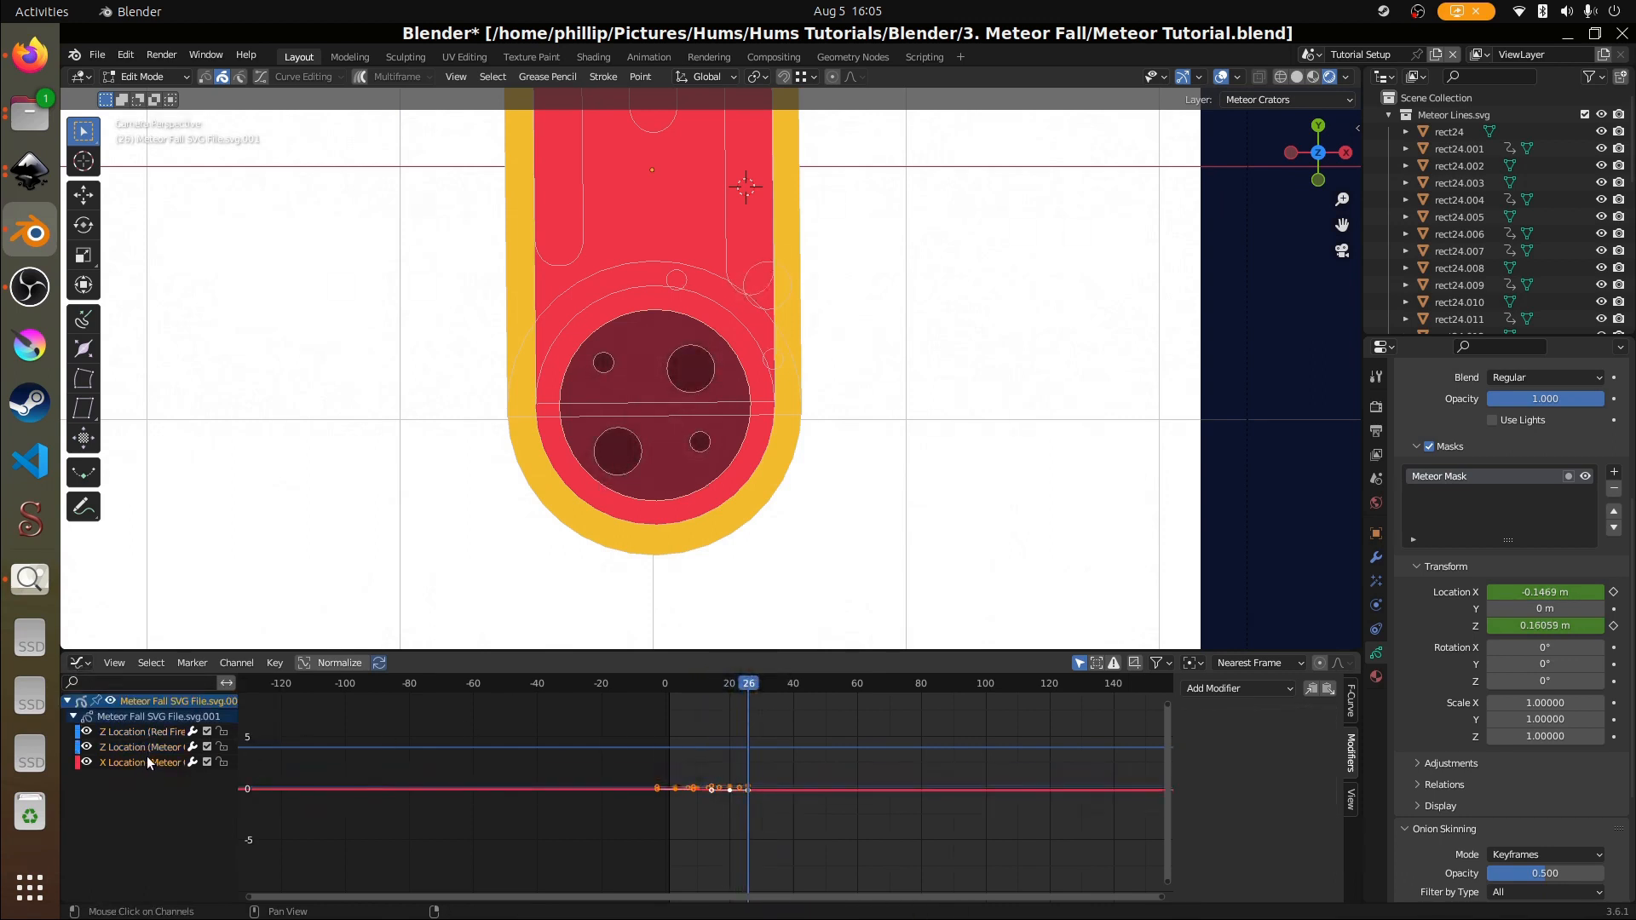
left_click(148, 753)
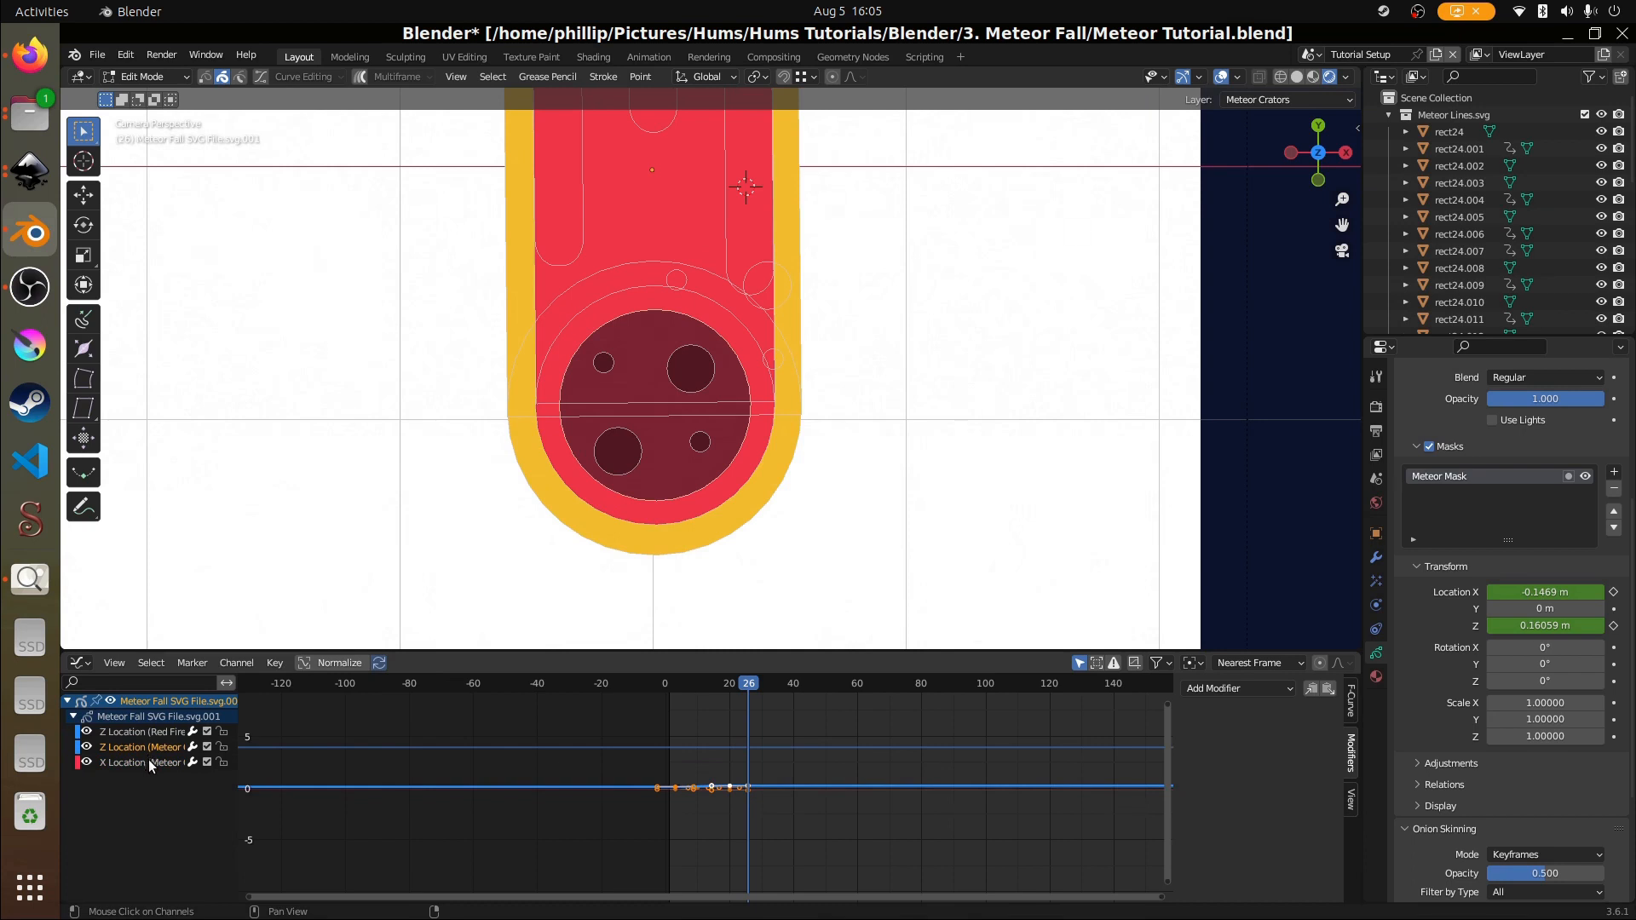
left_click(149, 759, "ctrl")
left_click(1237, 689)
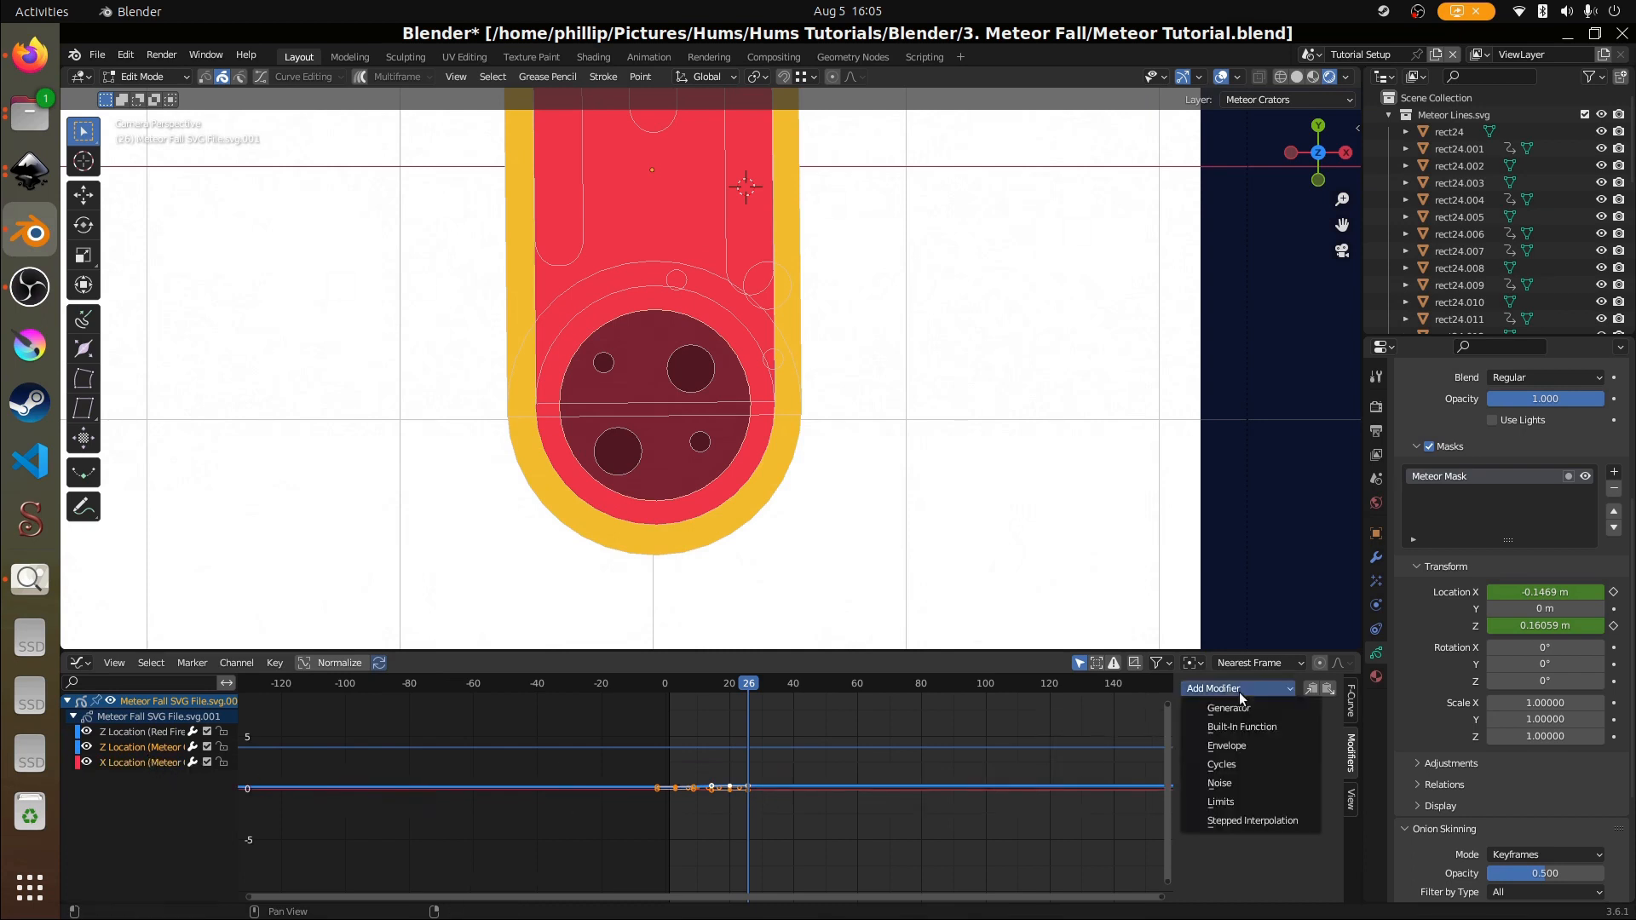
left_click(1252, 763)
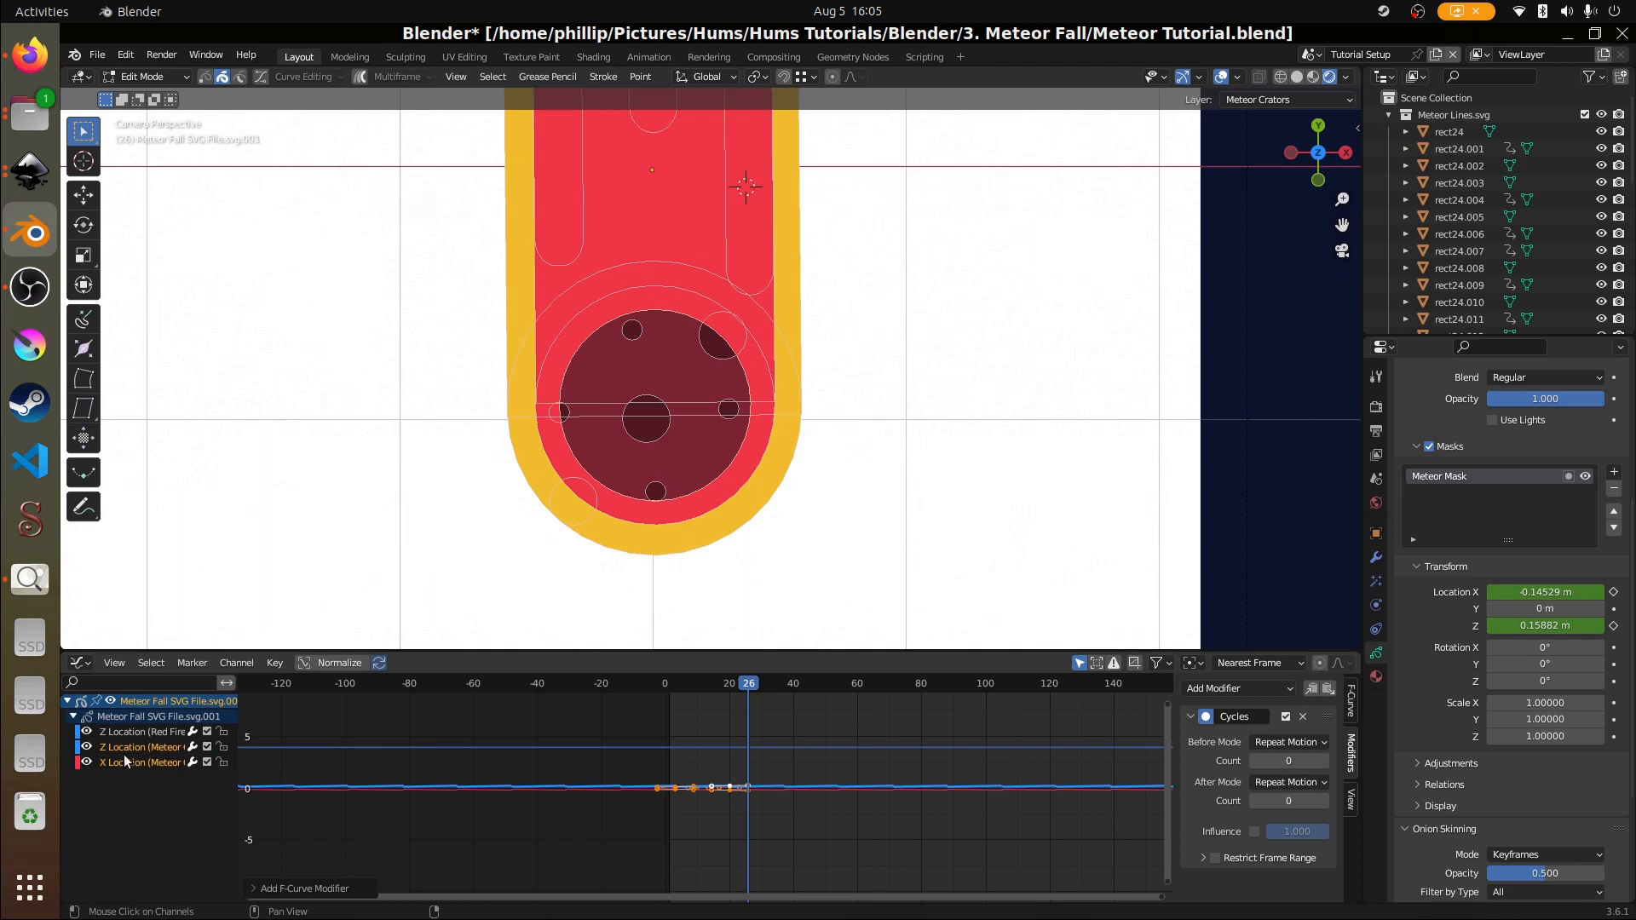
left_click(149, 741)
left_click(150, 734)
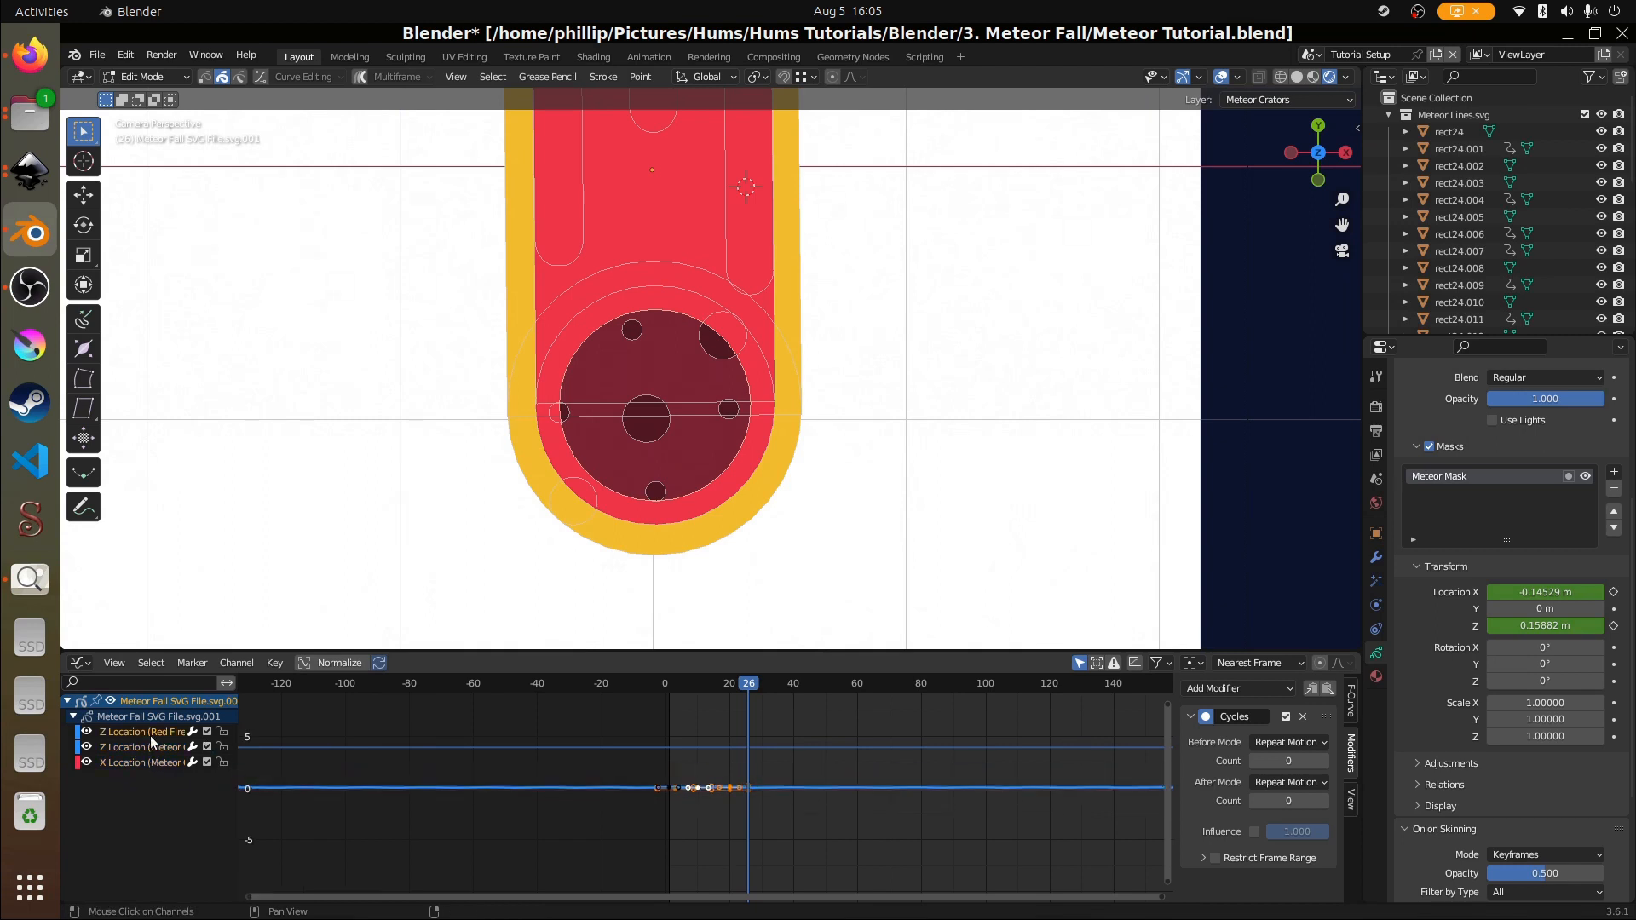
- Play the animation to review the looping crater movement and return to Object Mode
key("space")
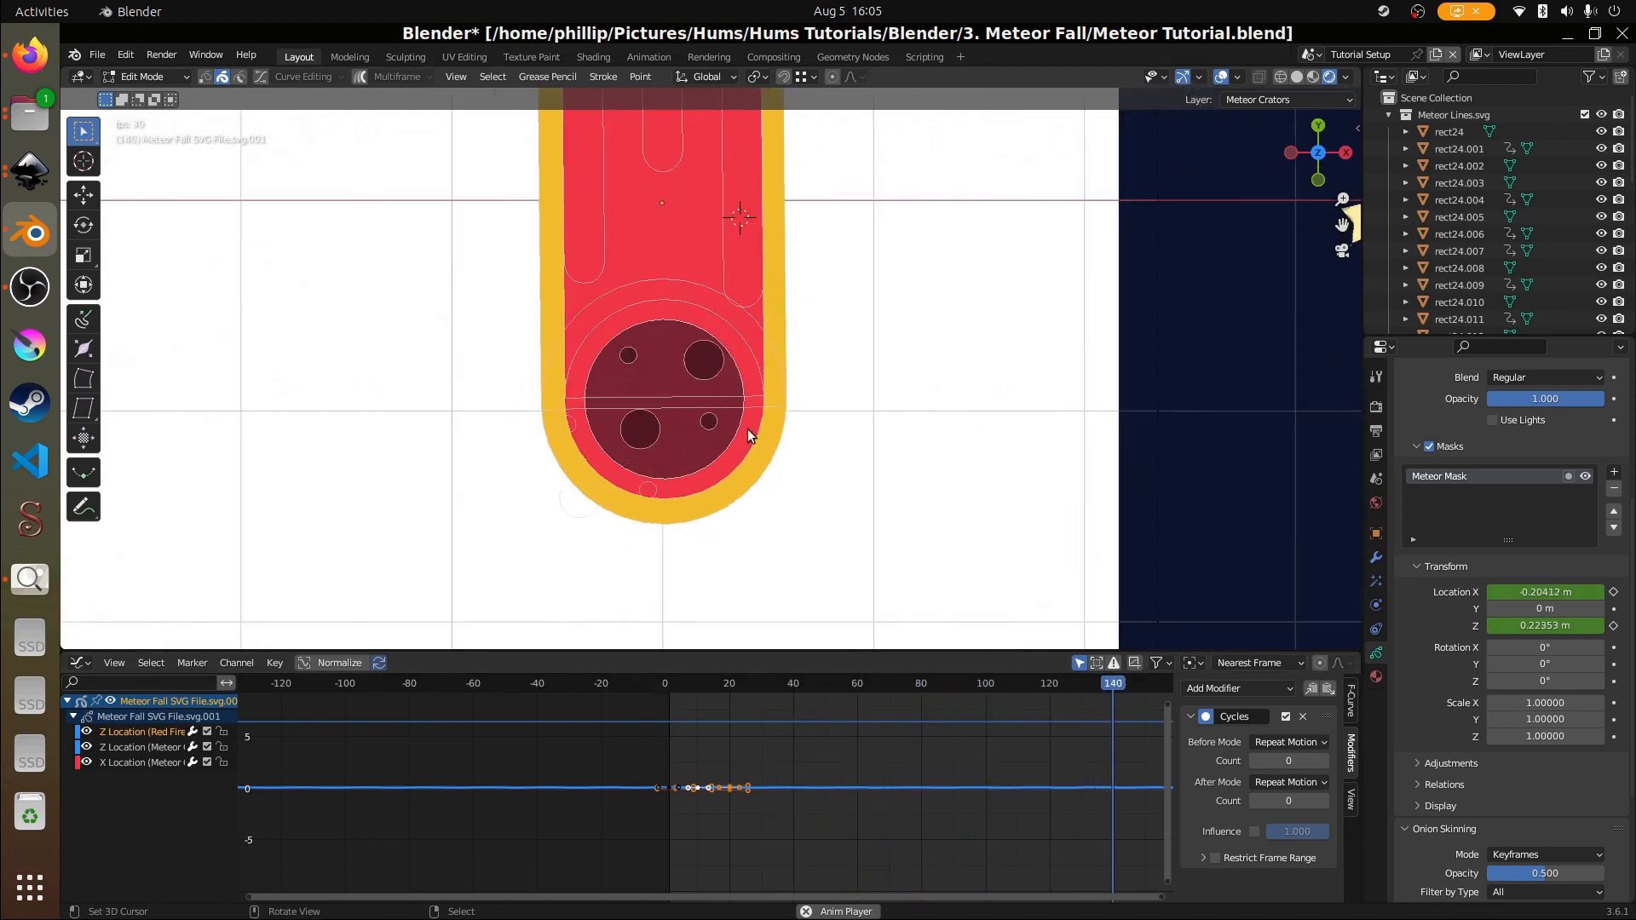
key("Tab")
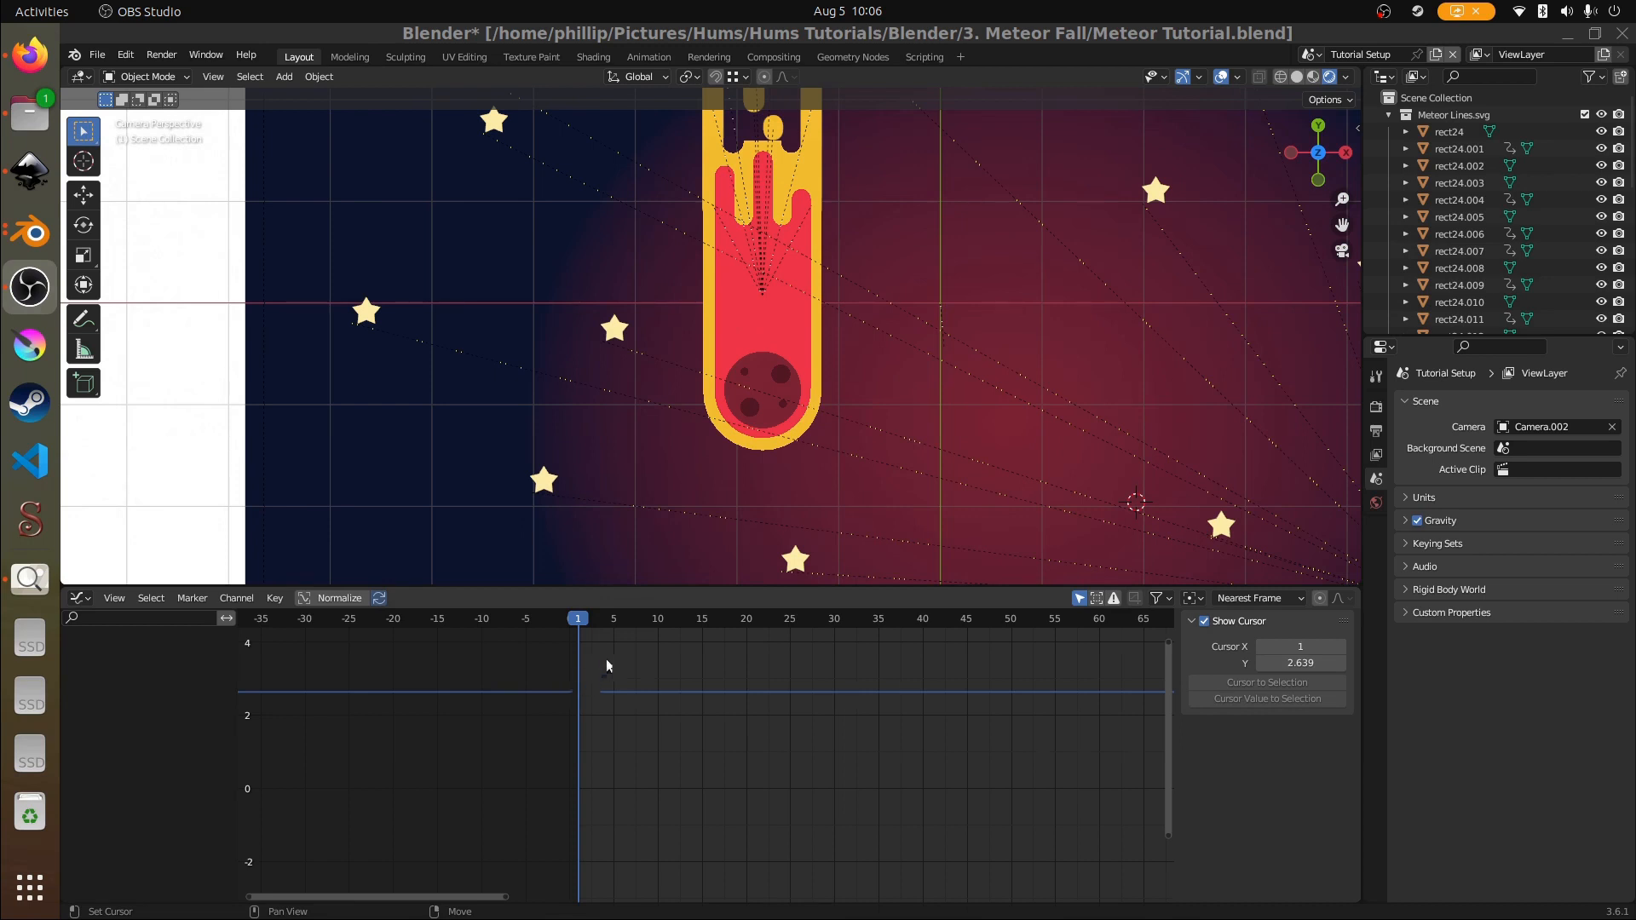
- Add a torus mesh to the scene and rotate it 90° about the X axis
left_click(708, 482)
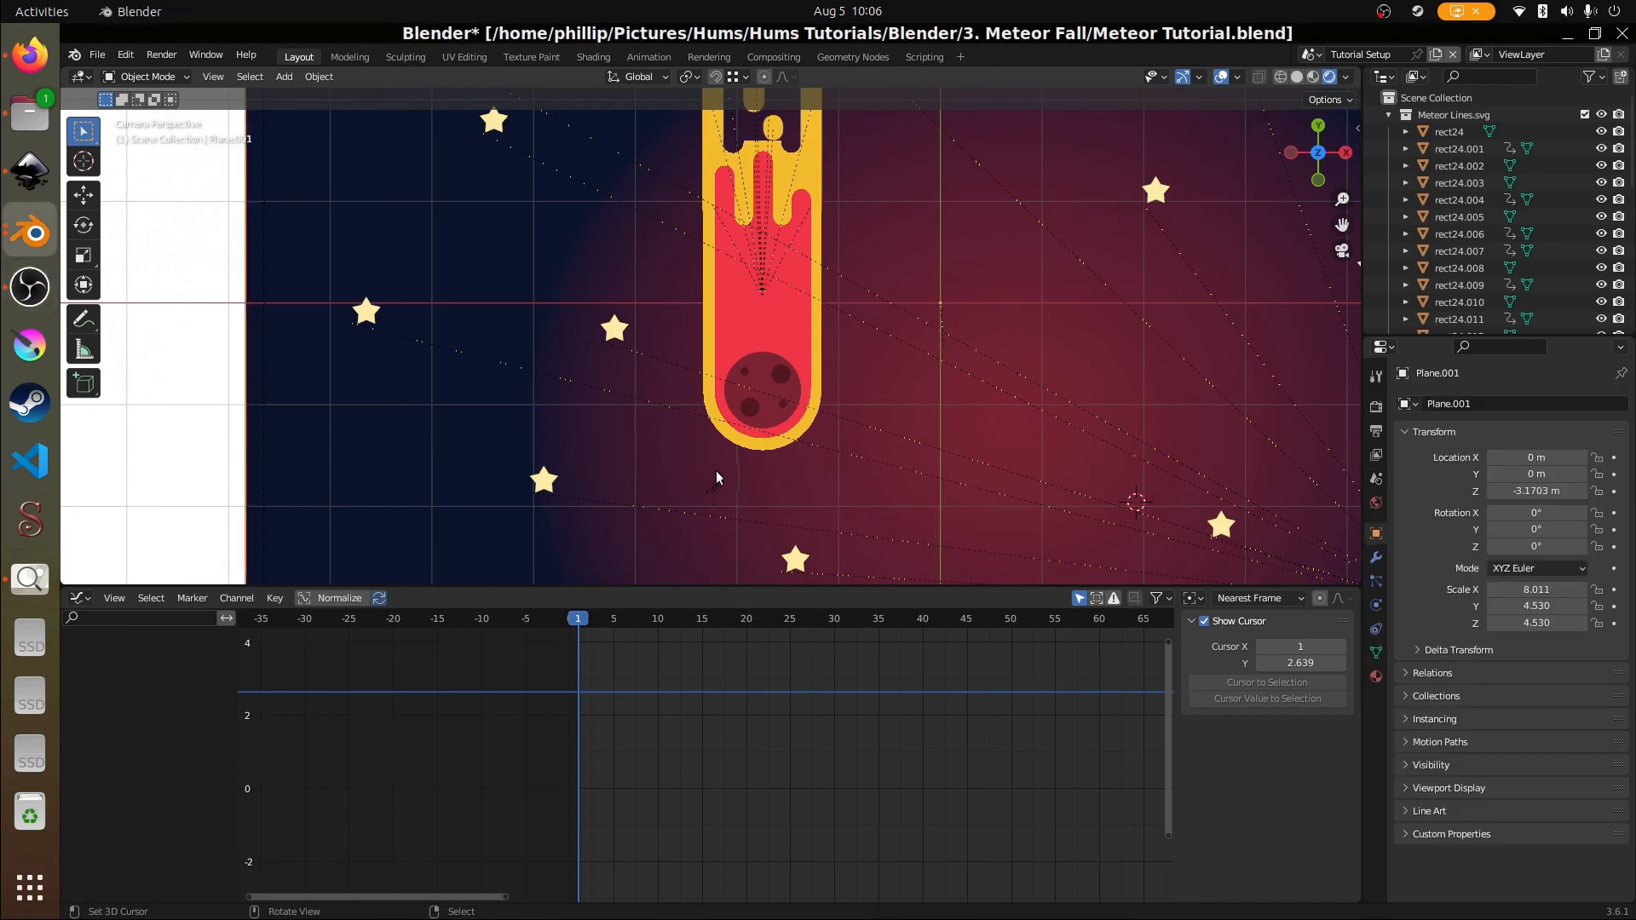
key("shift+a")
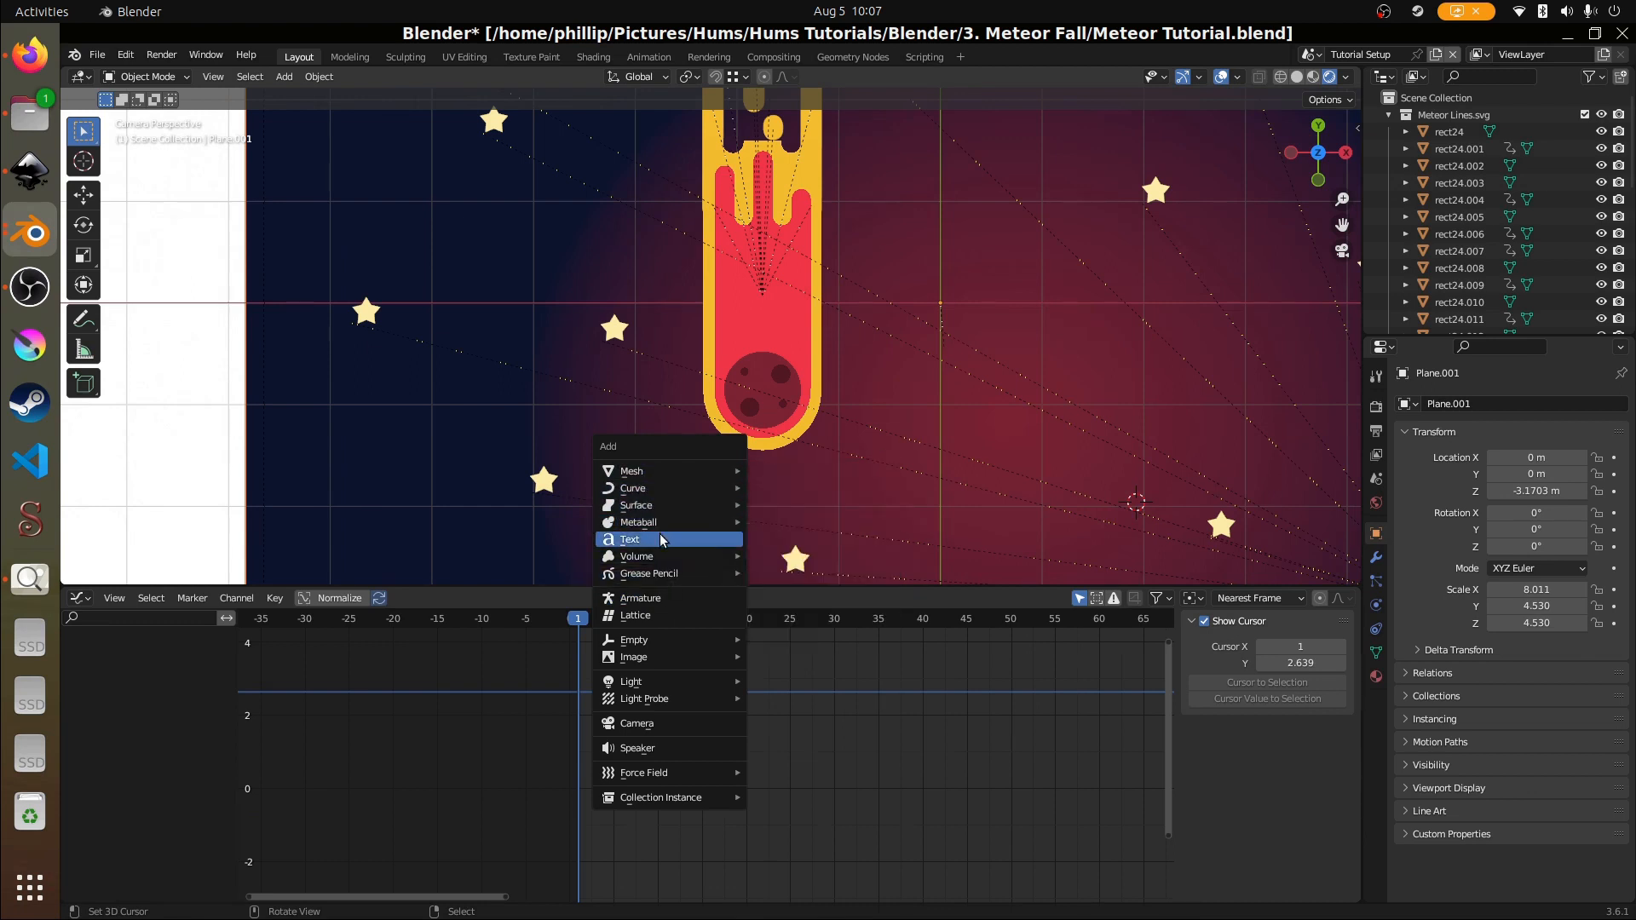
key("shift+a")
mouse_move(512, 480)
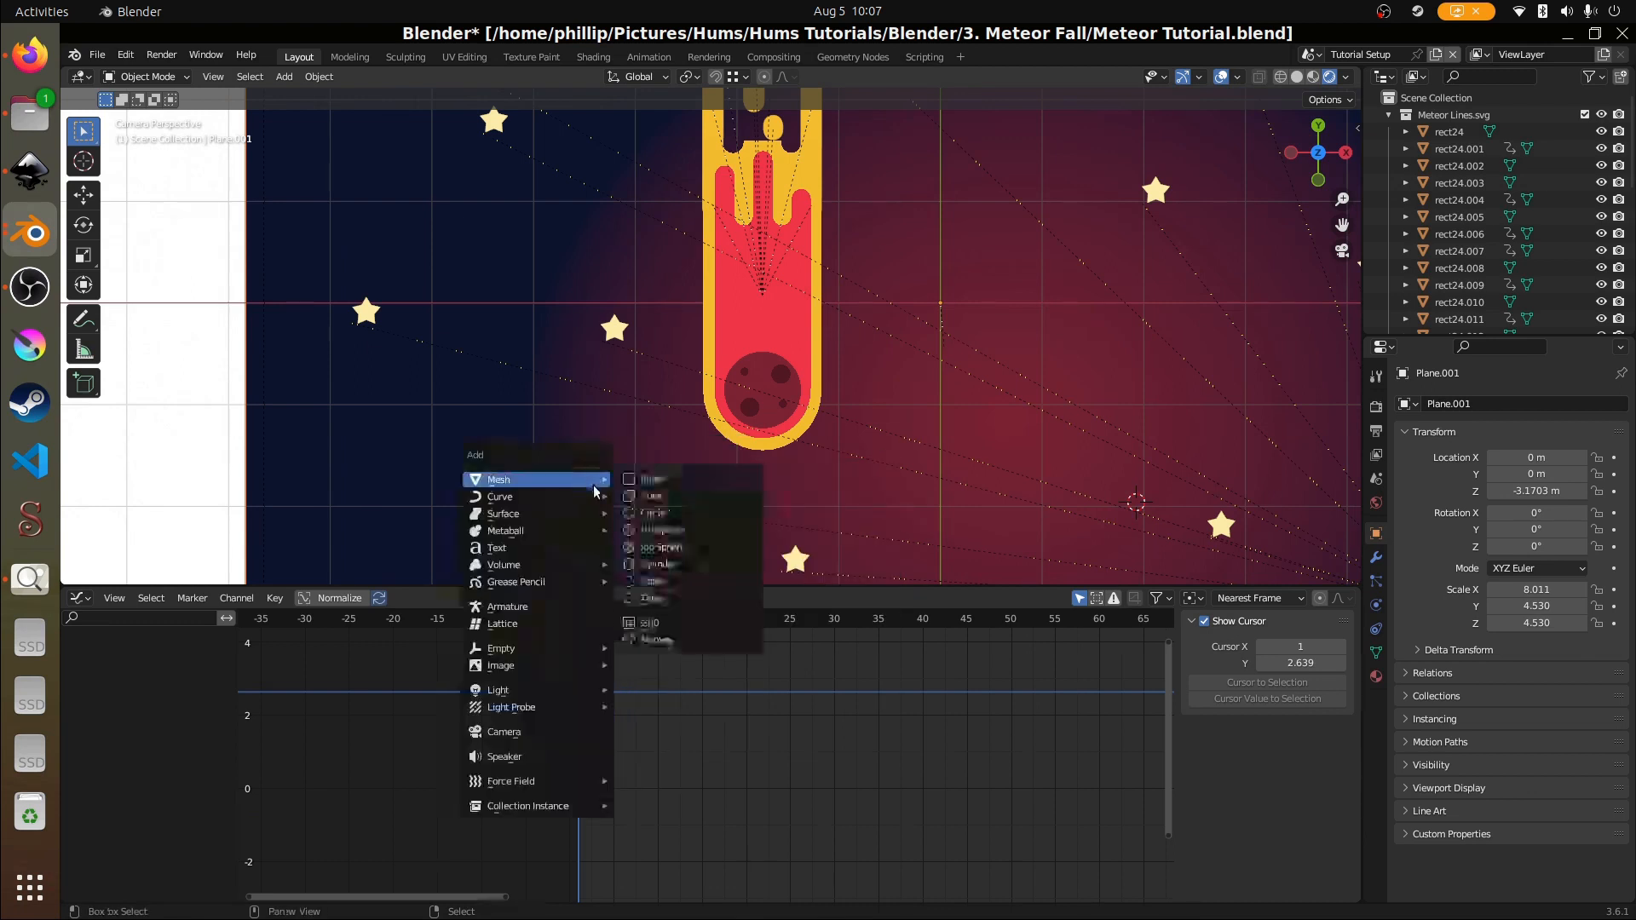
left_click(652, 597)
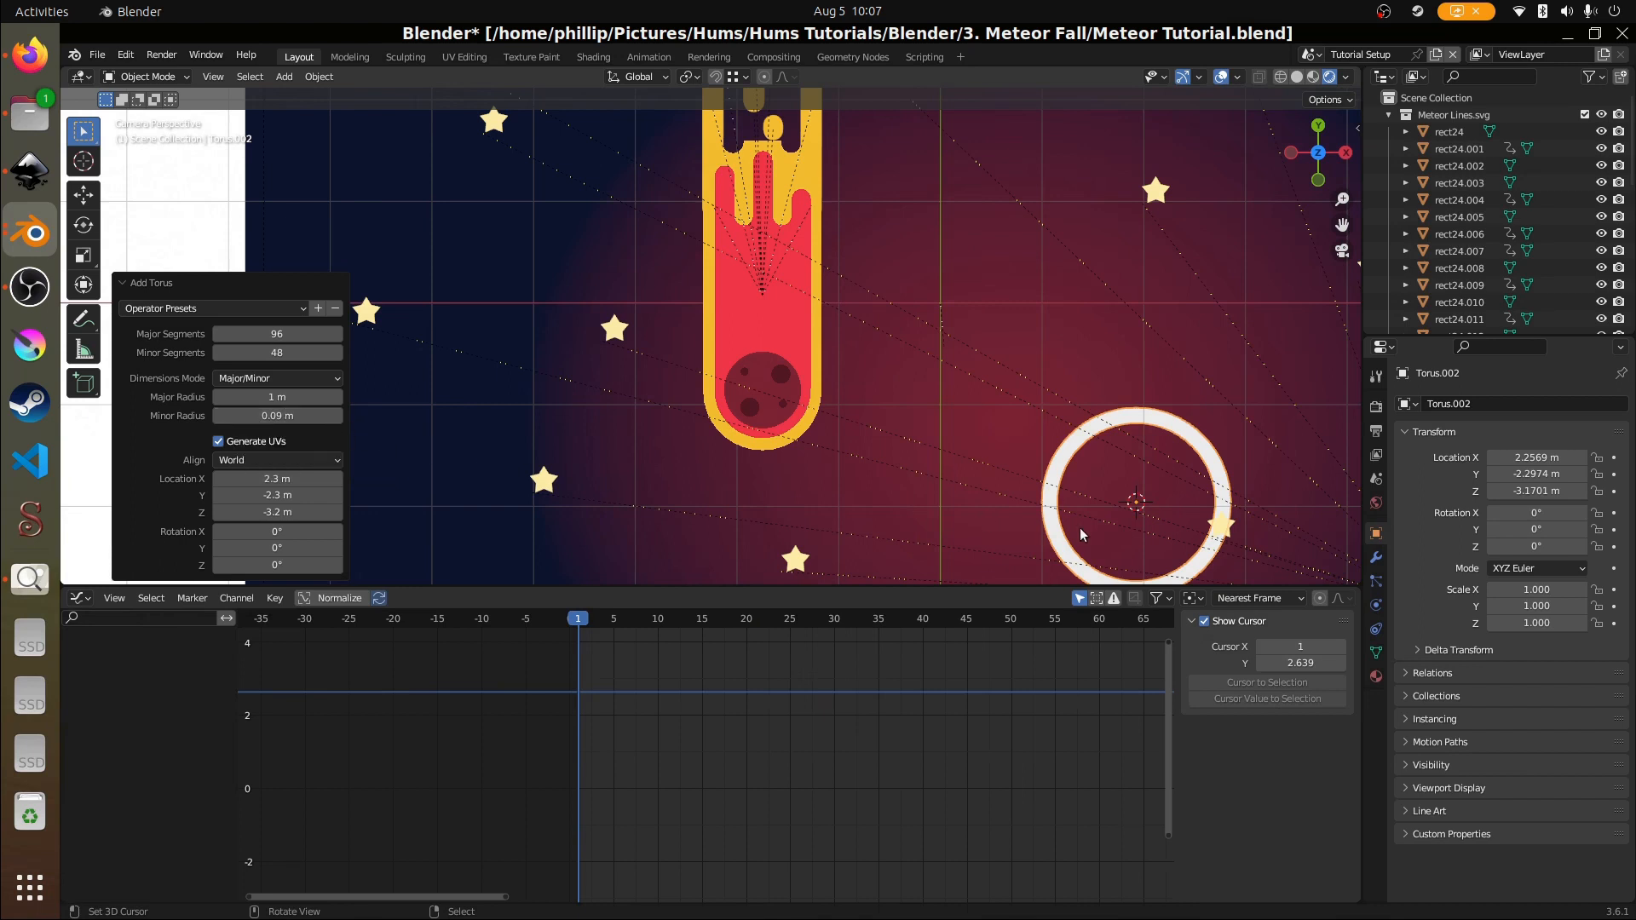
left_click(1047, 532)
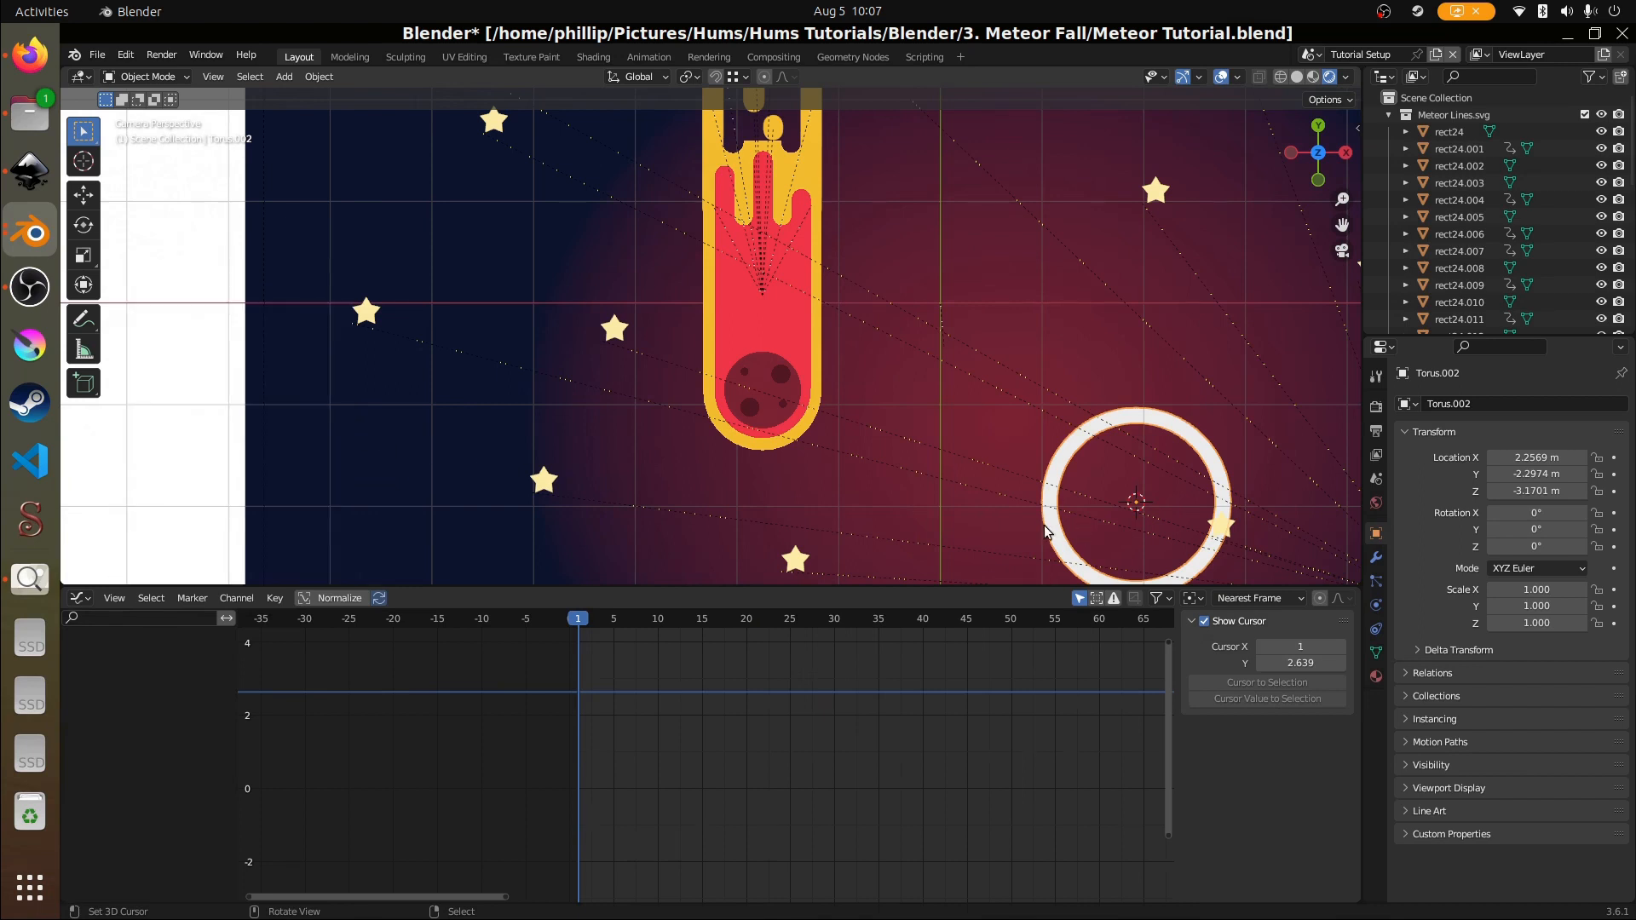
key("r")
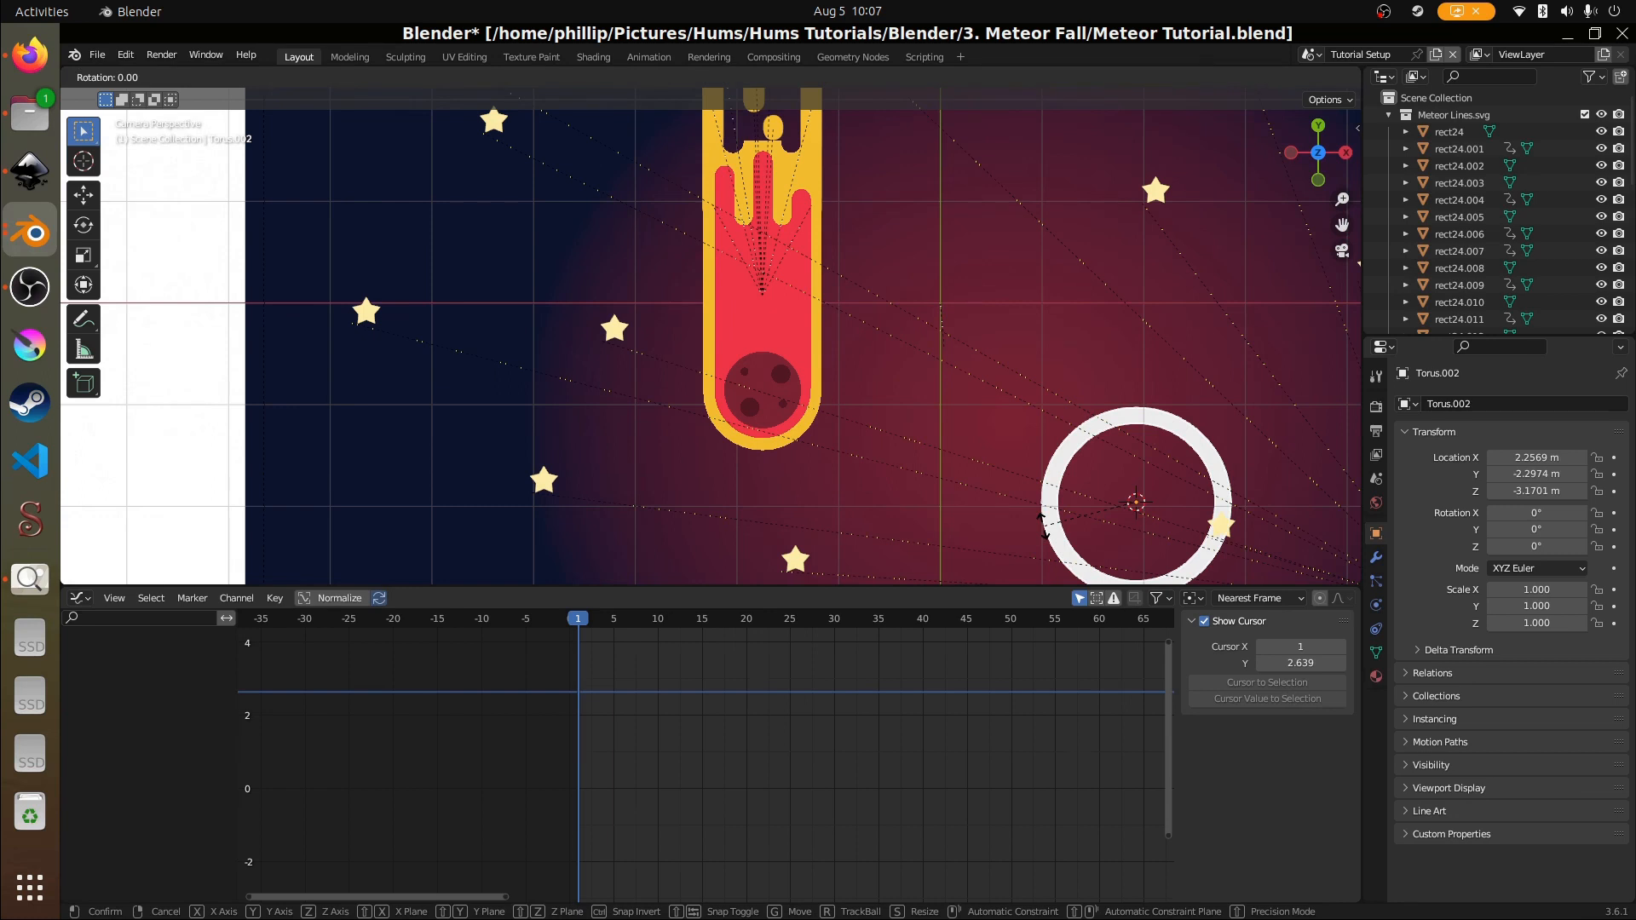
type("x90")
key("Return")
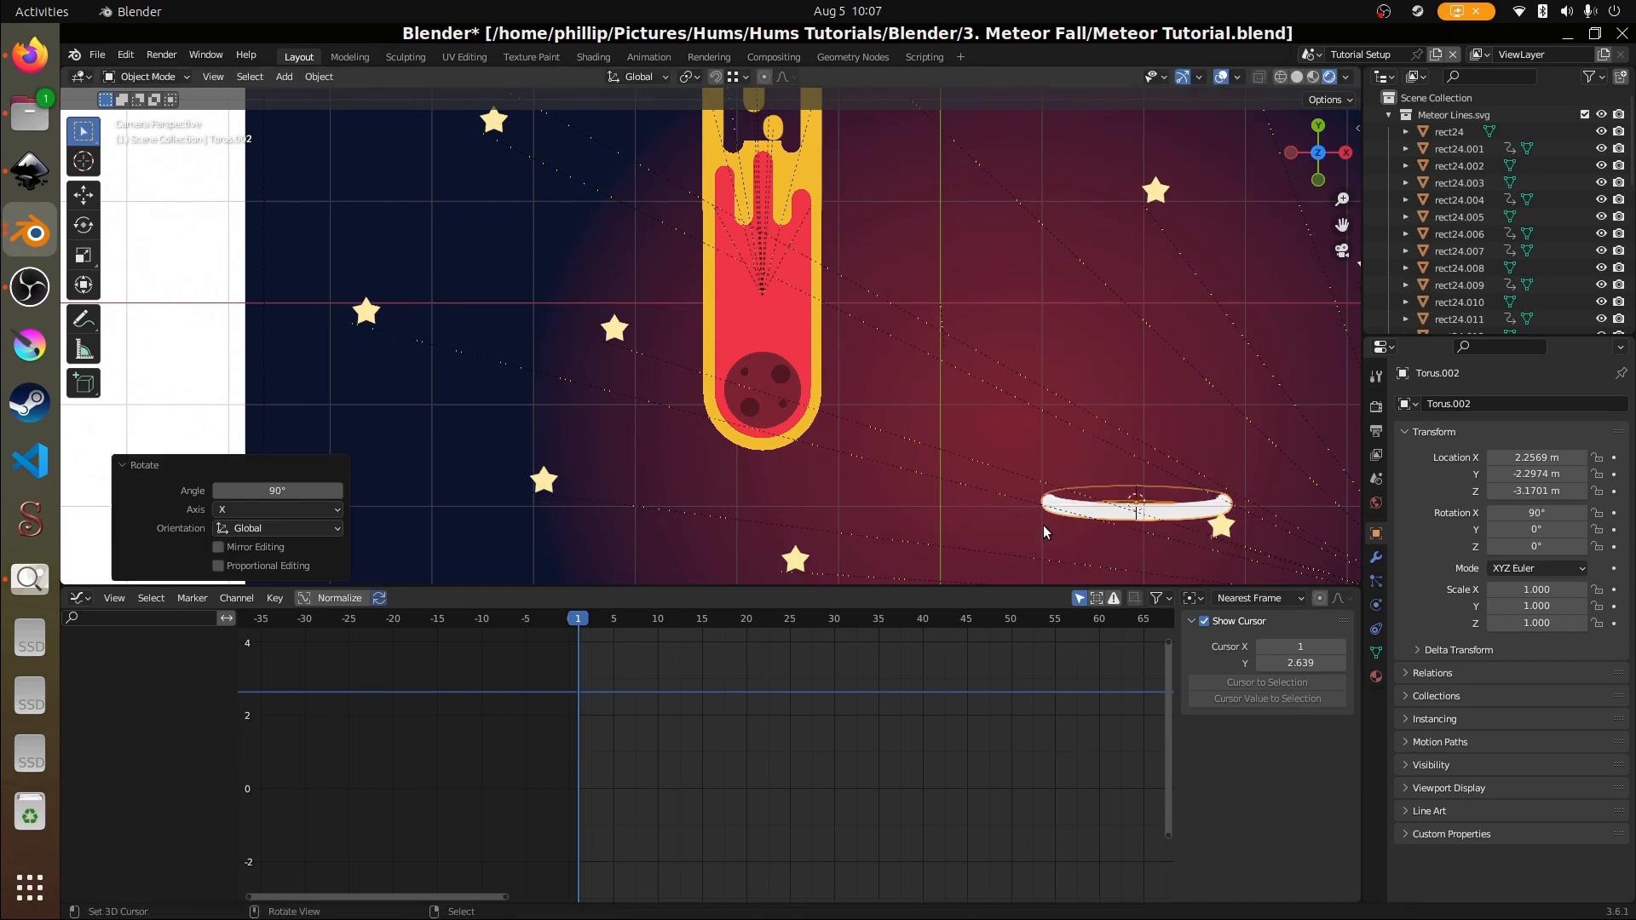
- Move the torus along X beneath the meteor, to about -1.97 m
key("g")
key("x")
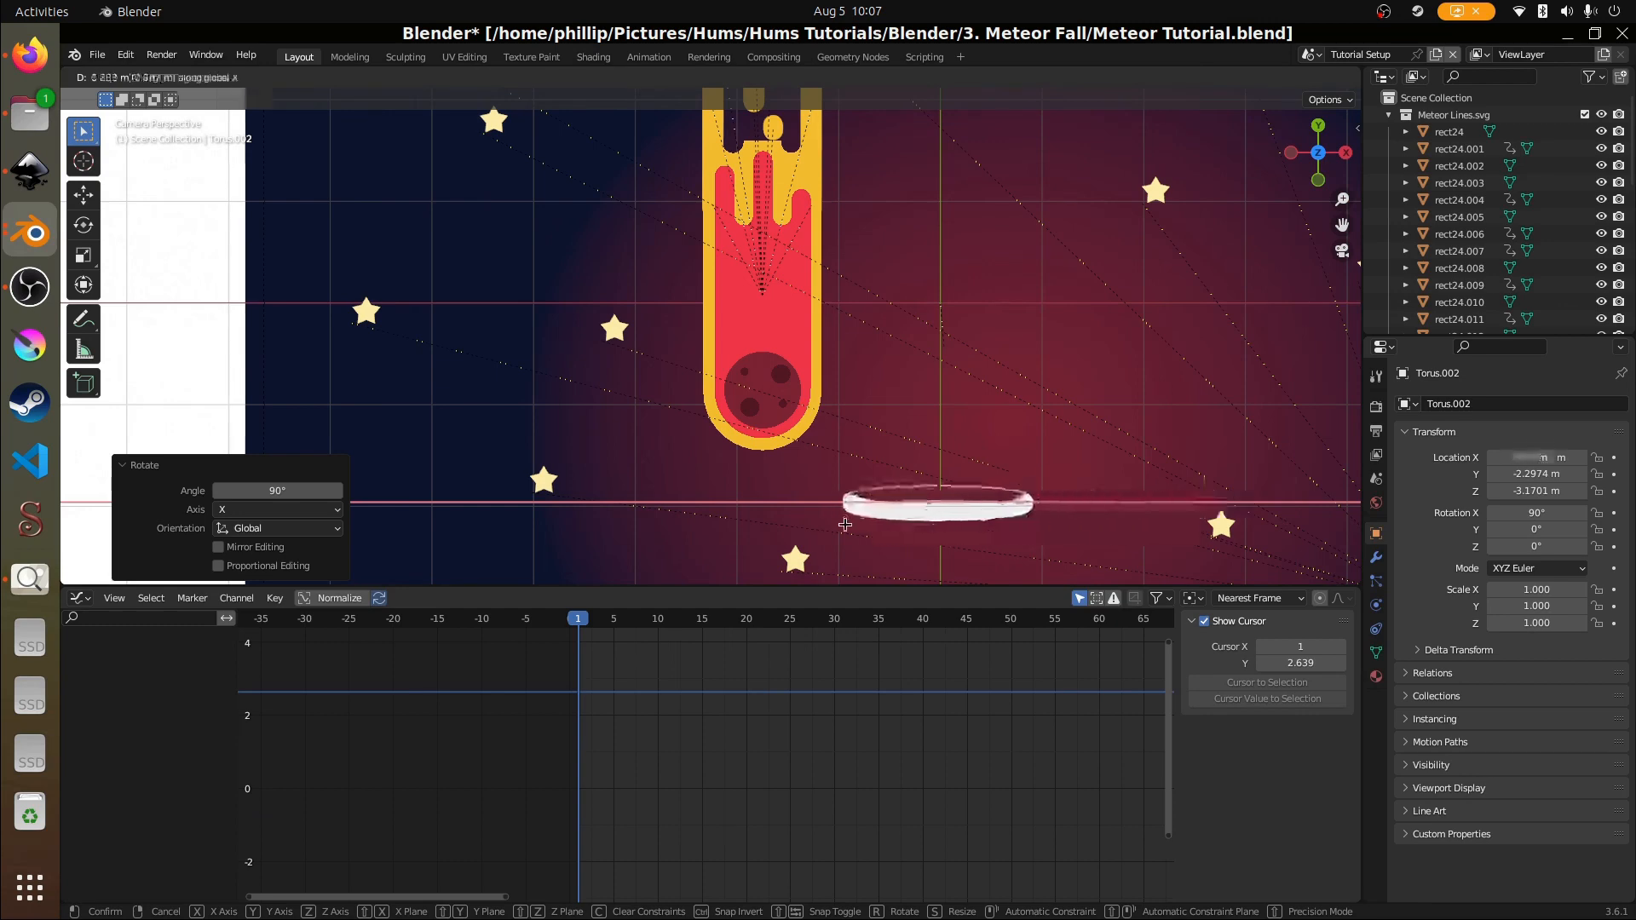
left_click(669, 518)
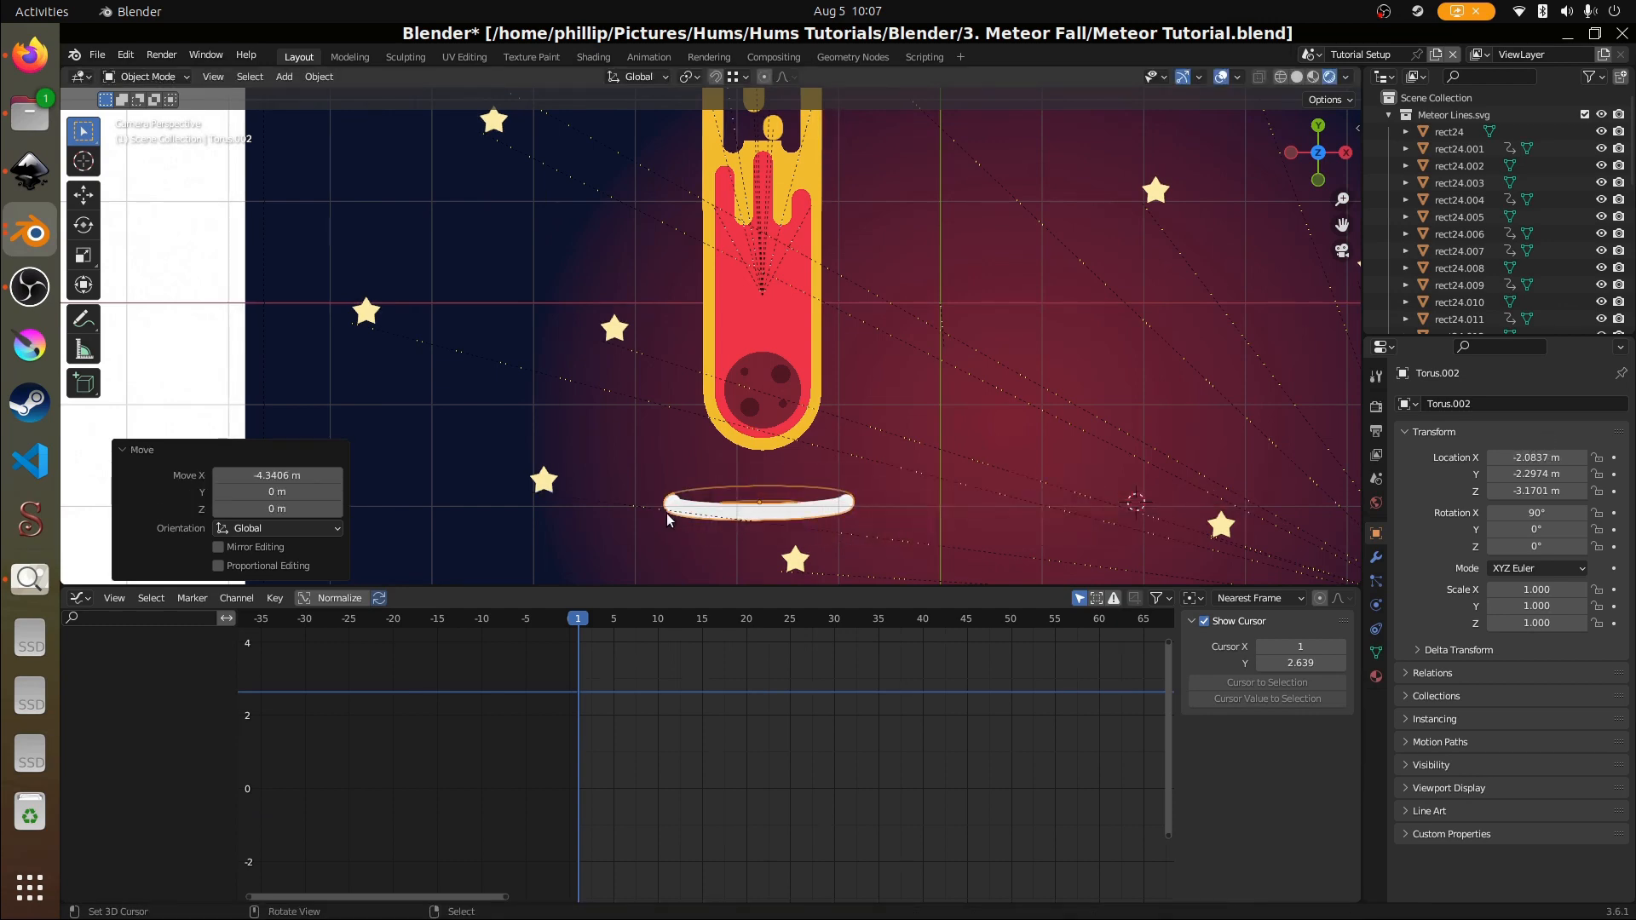
key("g")
key("x")
left_click(685, 518)
- Raise the torus along Z to the meteor's level at about -0.11 m, shift its X location to about -1.79 m, and return to camera view
middle_click_drag(782, 463, 764, 383)
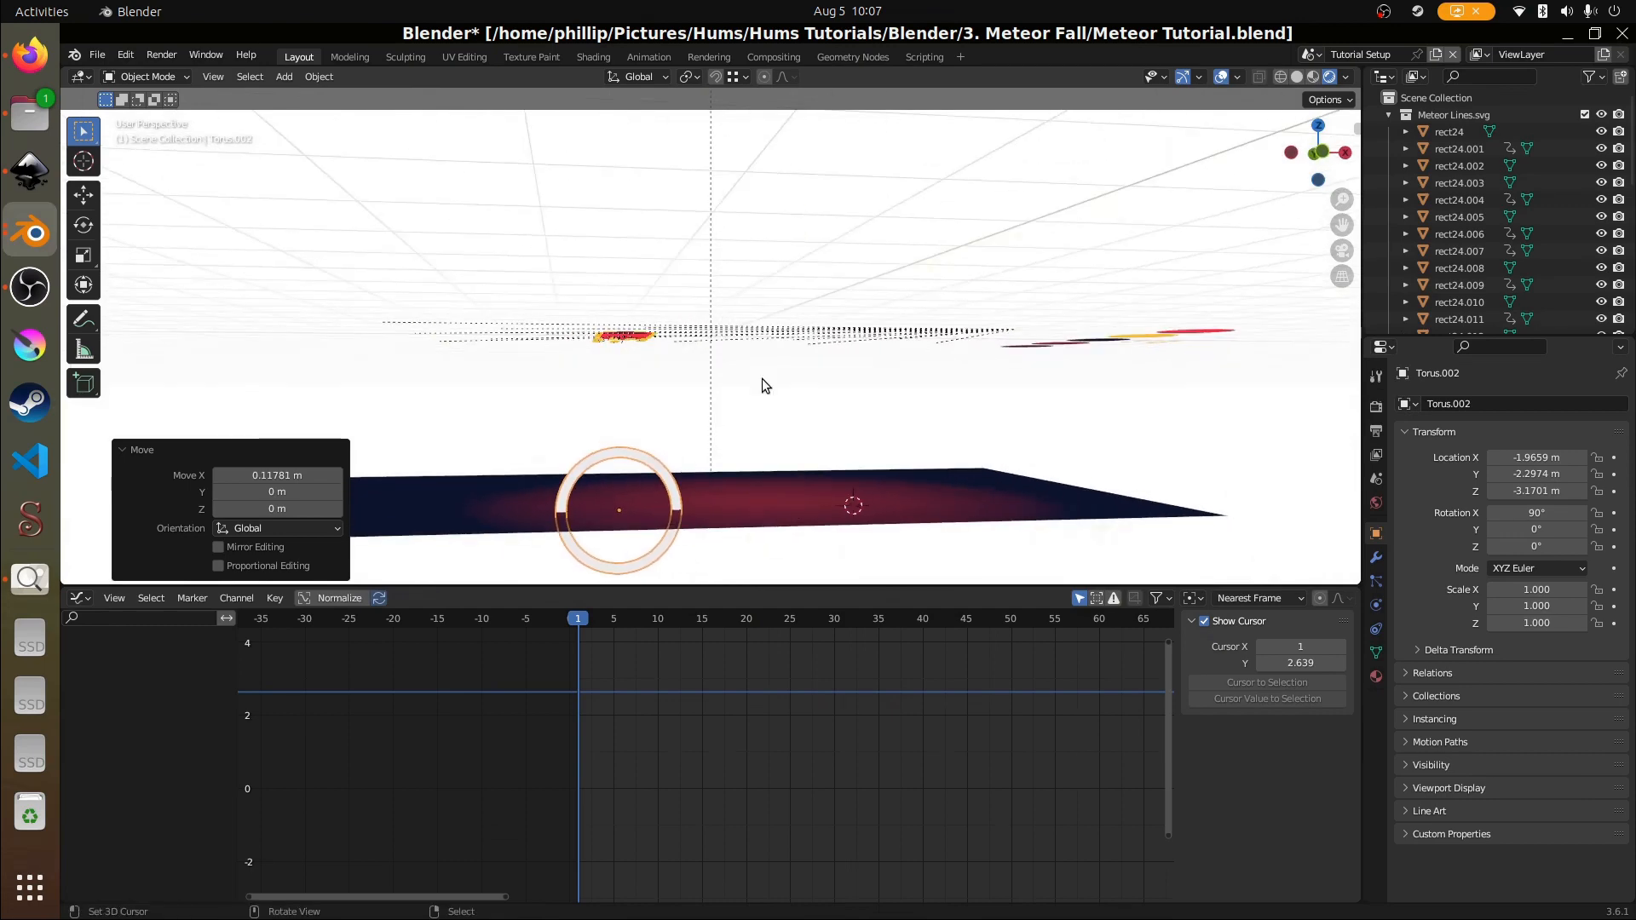
key("g")
key("x")
key("g")
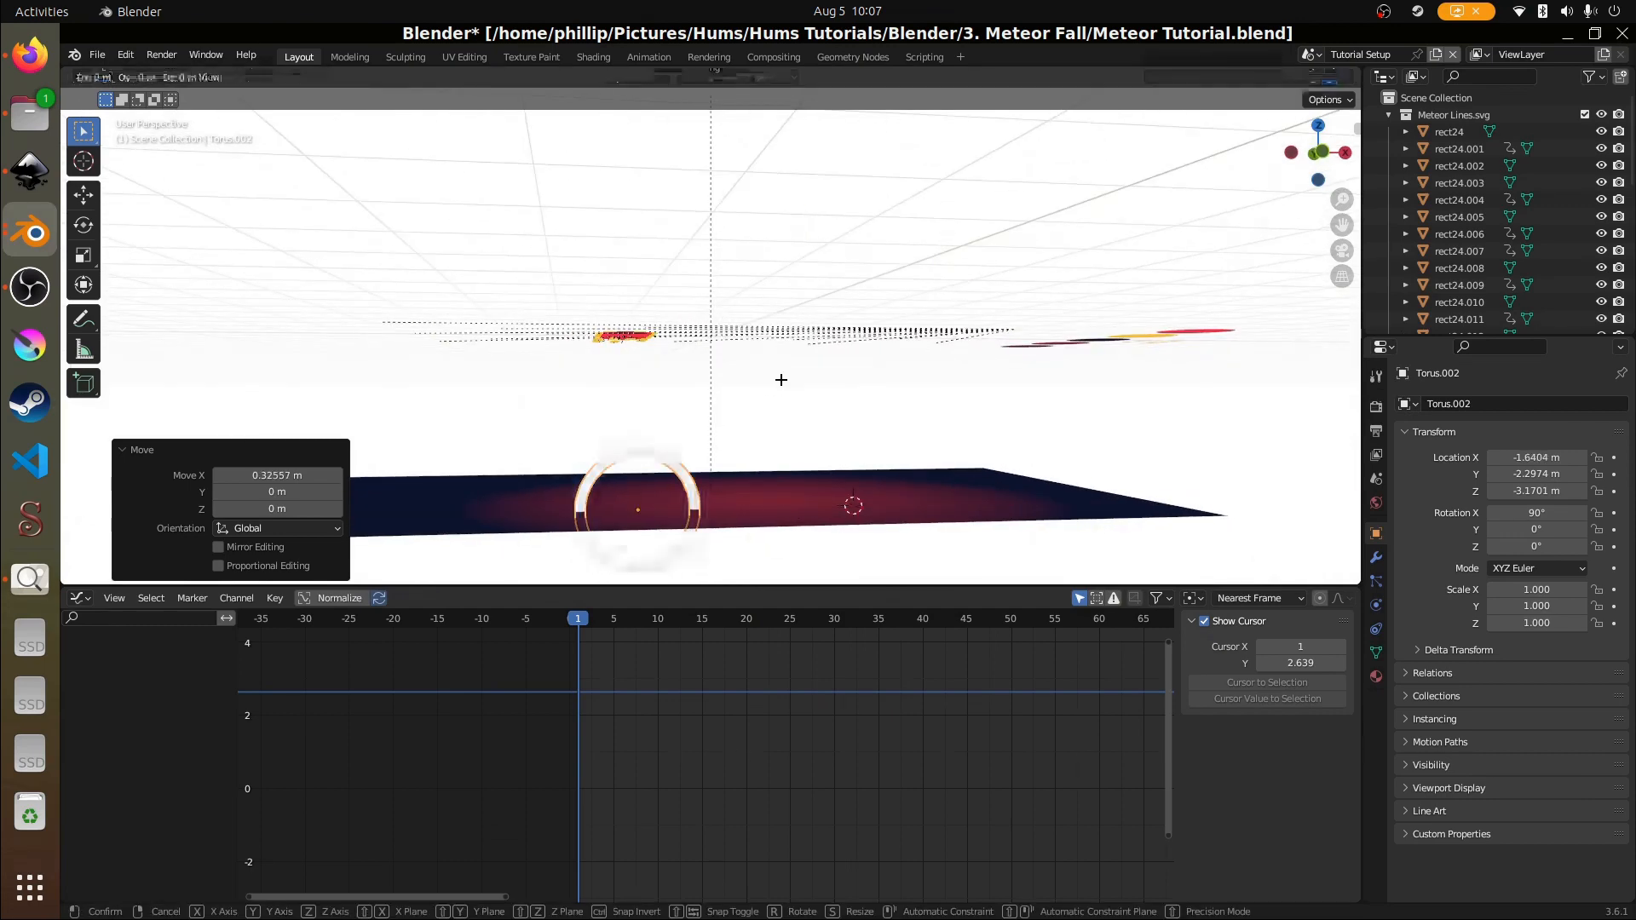
key("z")
left_click(767, 213)
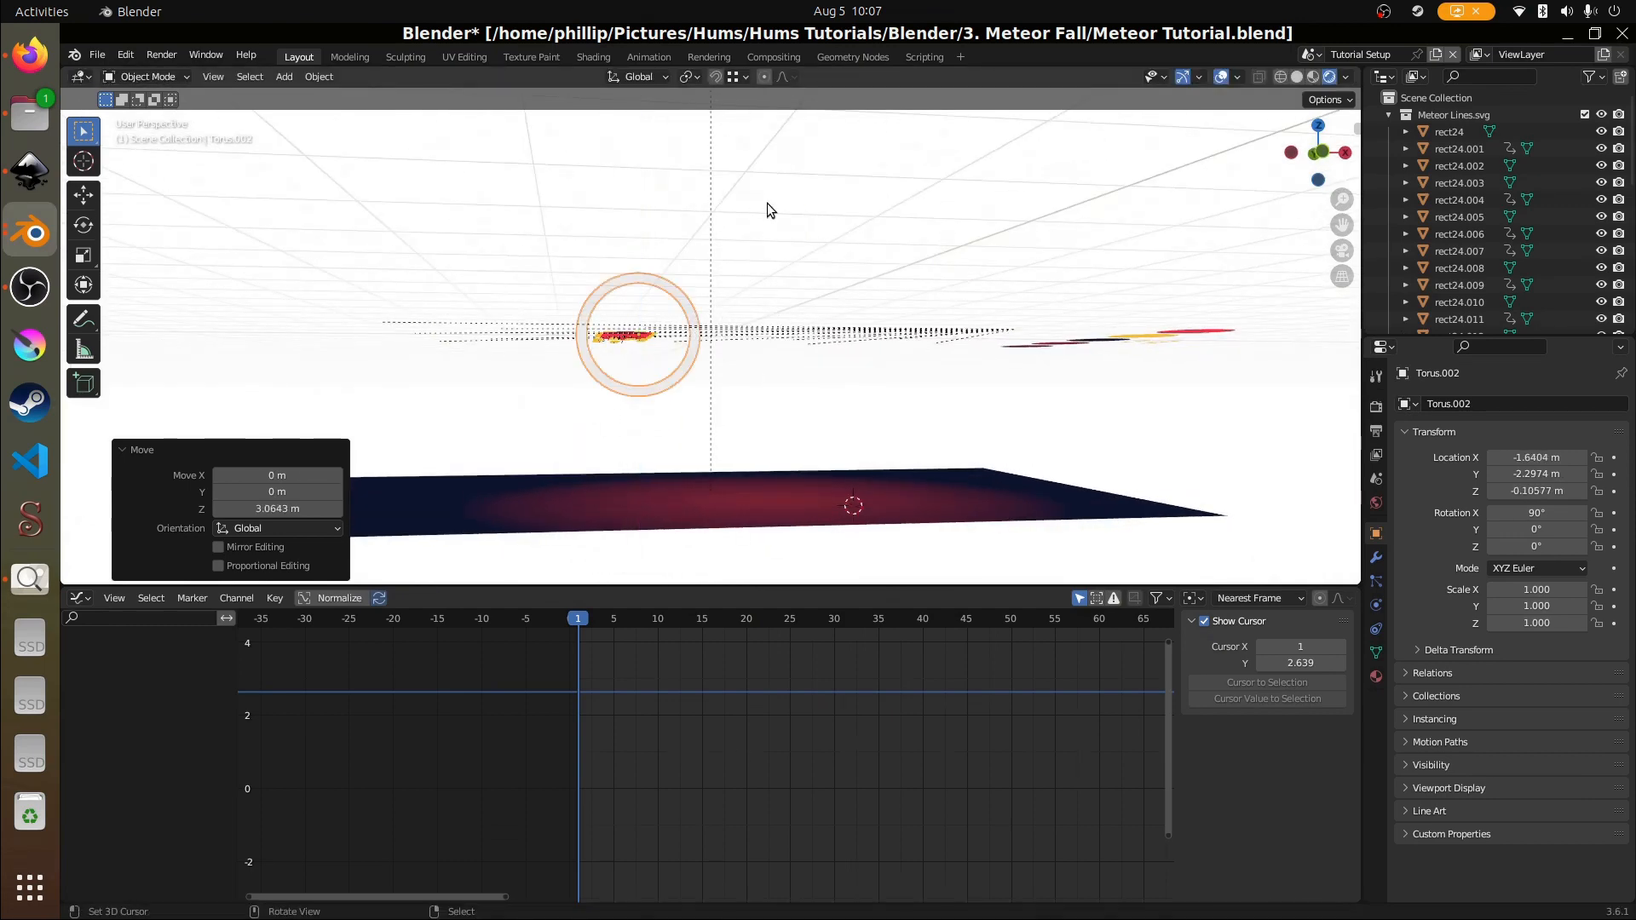
key("g")
key("x")
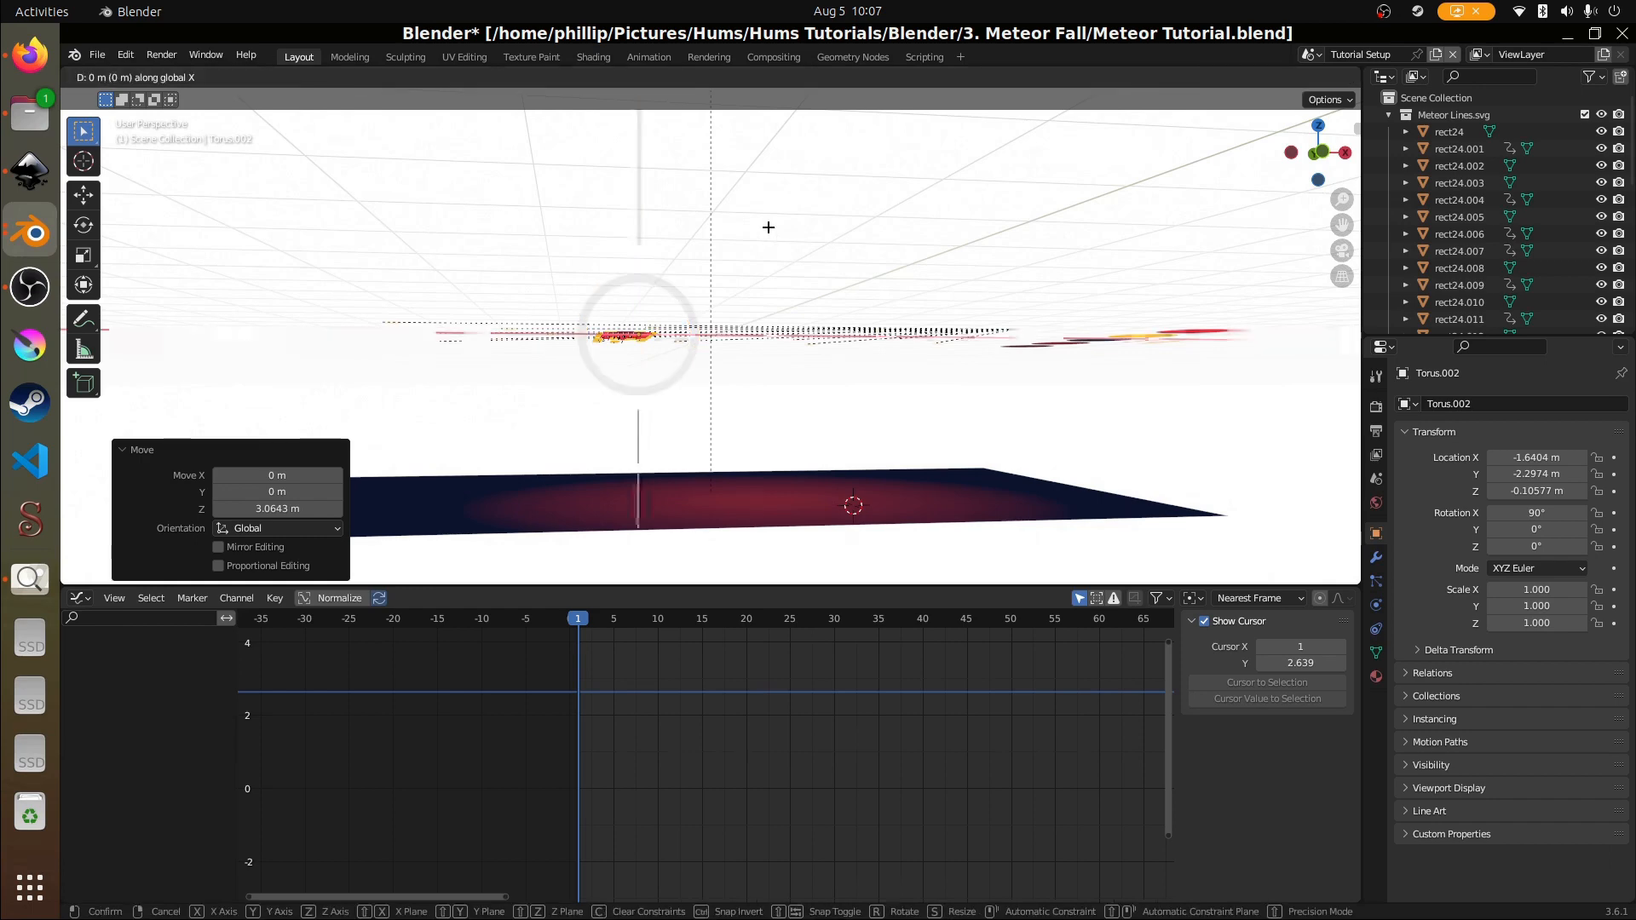
left_click(772, 244)
key("KP_0")
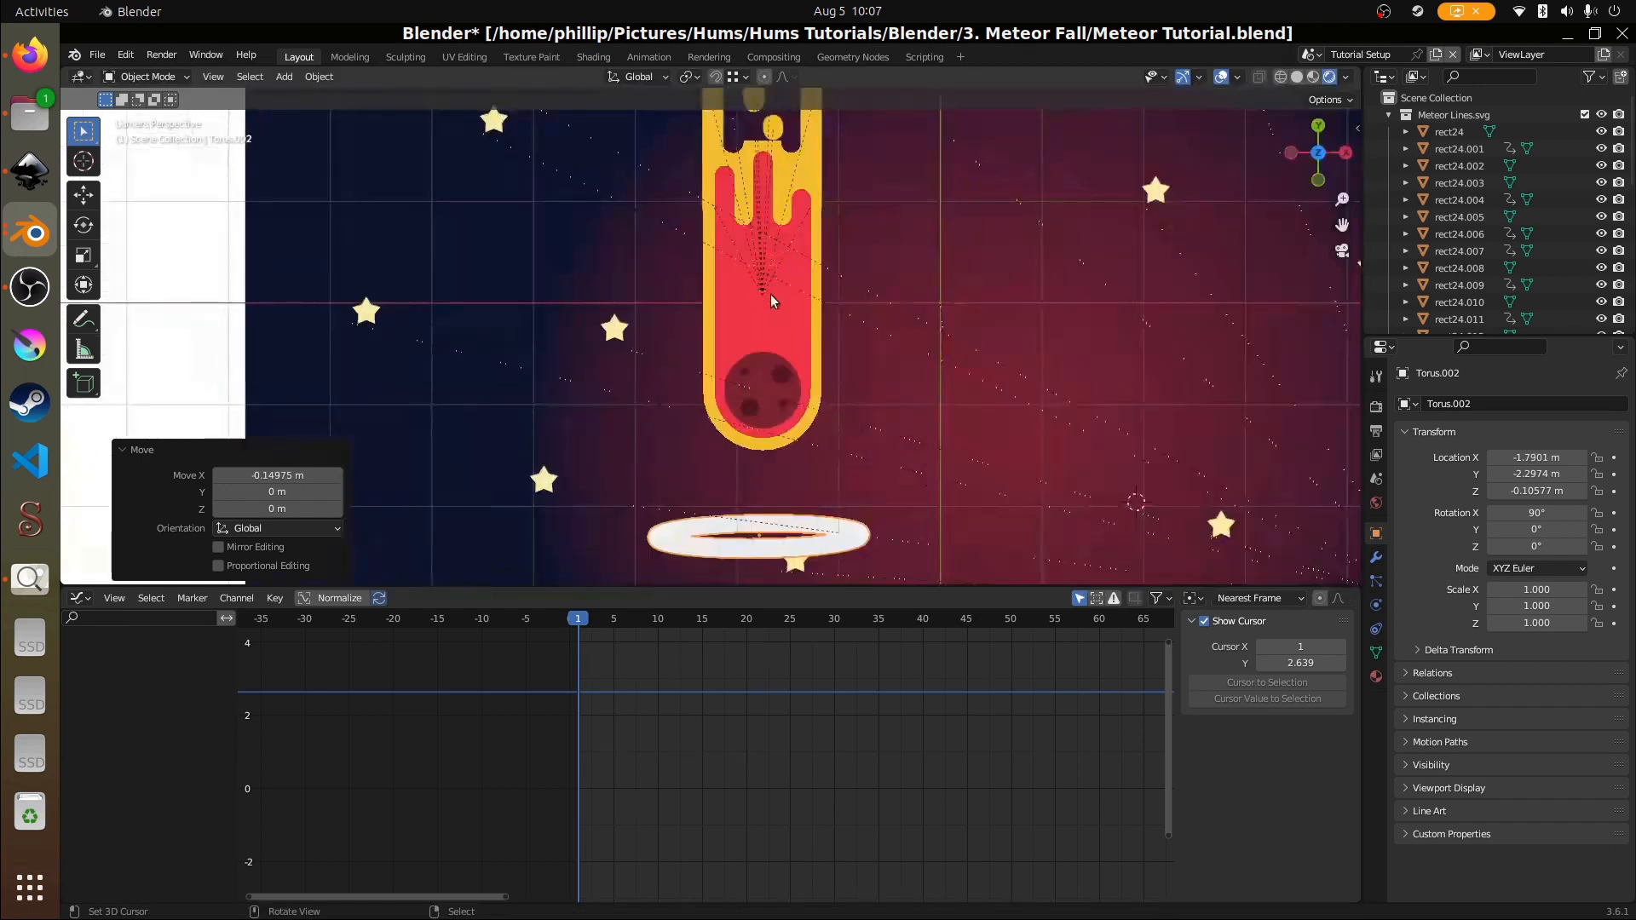
key("g")
key("z")
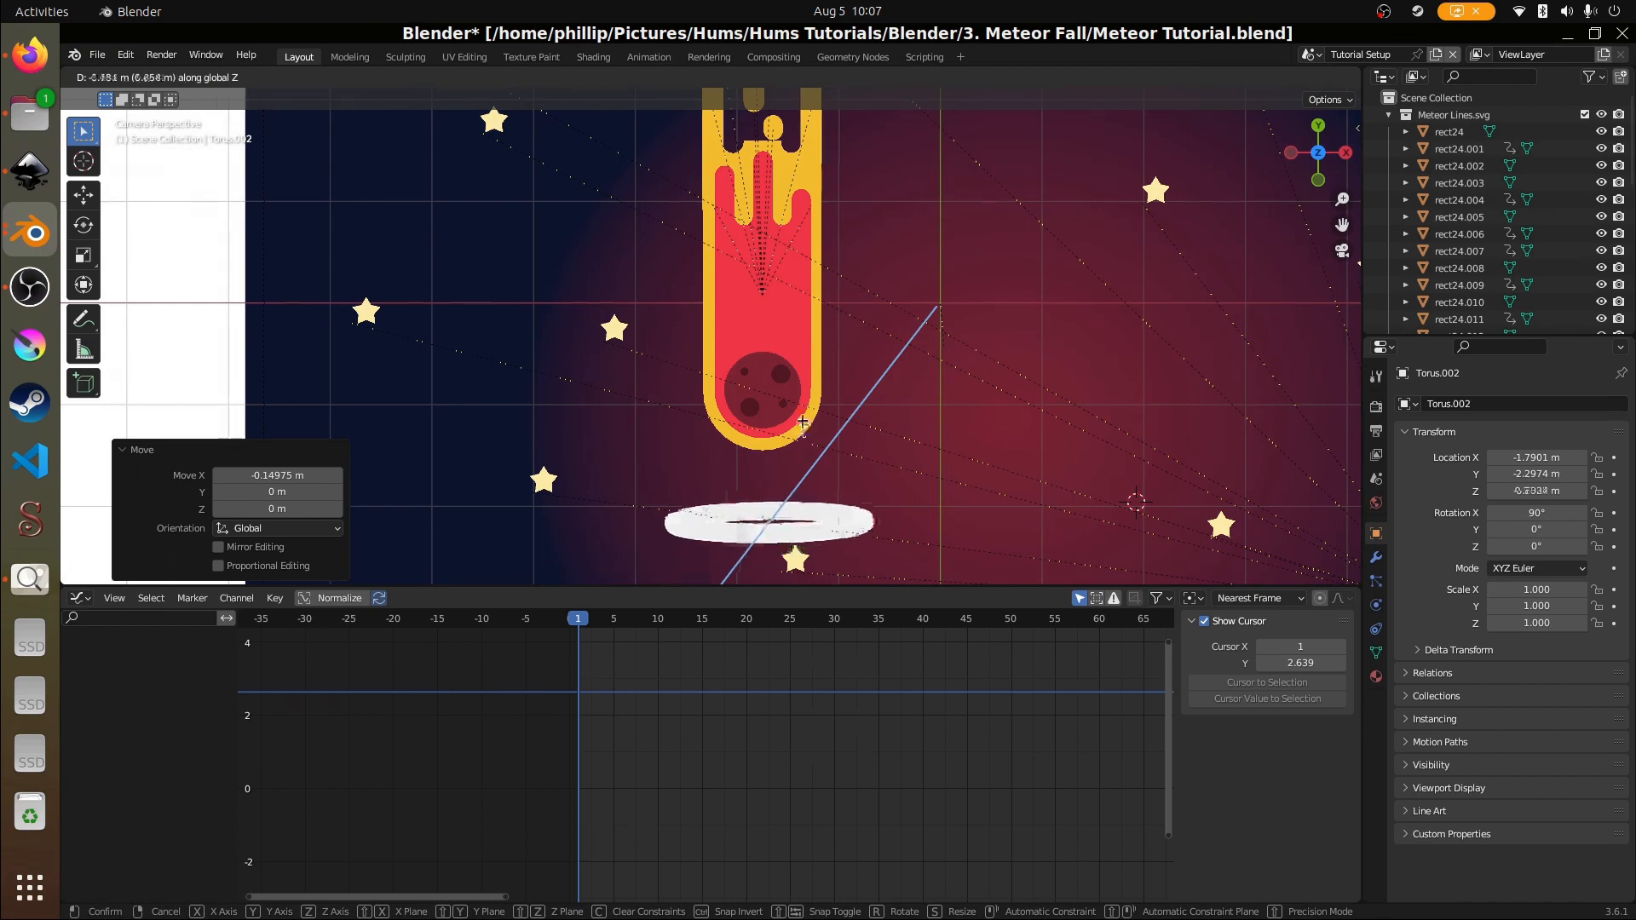
right_click(803, 427)
- Position the torus just below the meteor's tip, at about X -1.71 m and Y -1.77 m
key("g")
key("y")
left_click(816, 358)
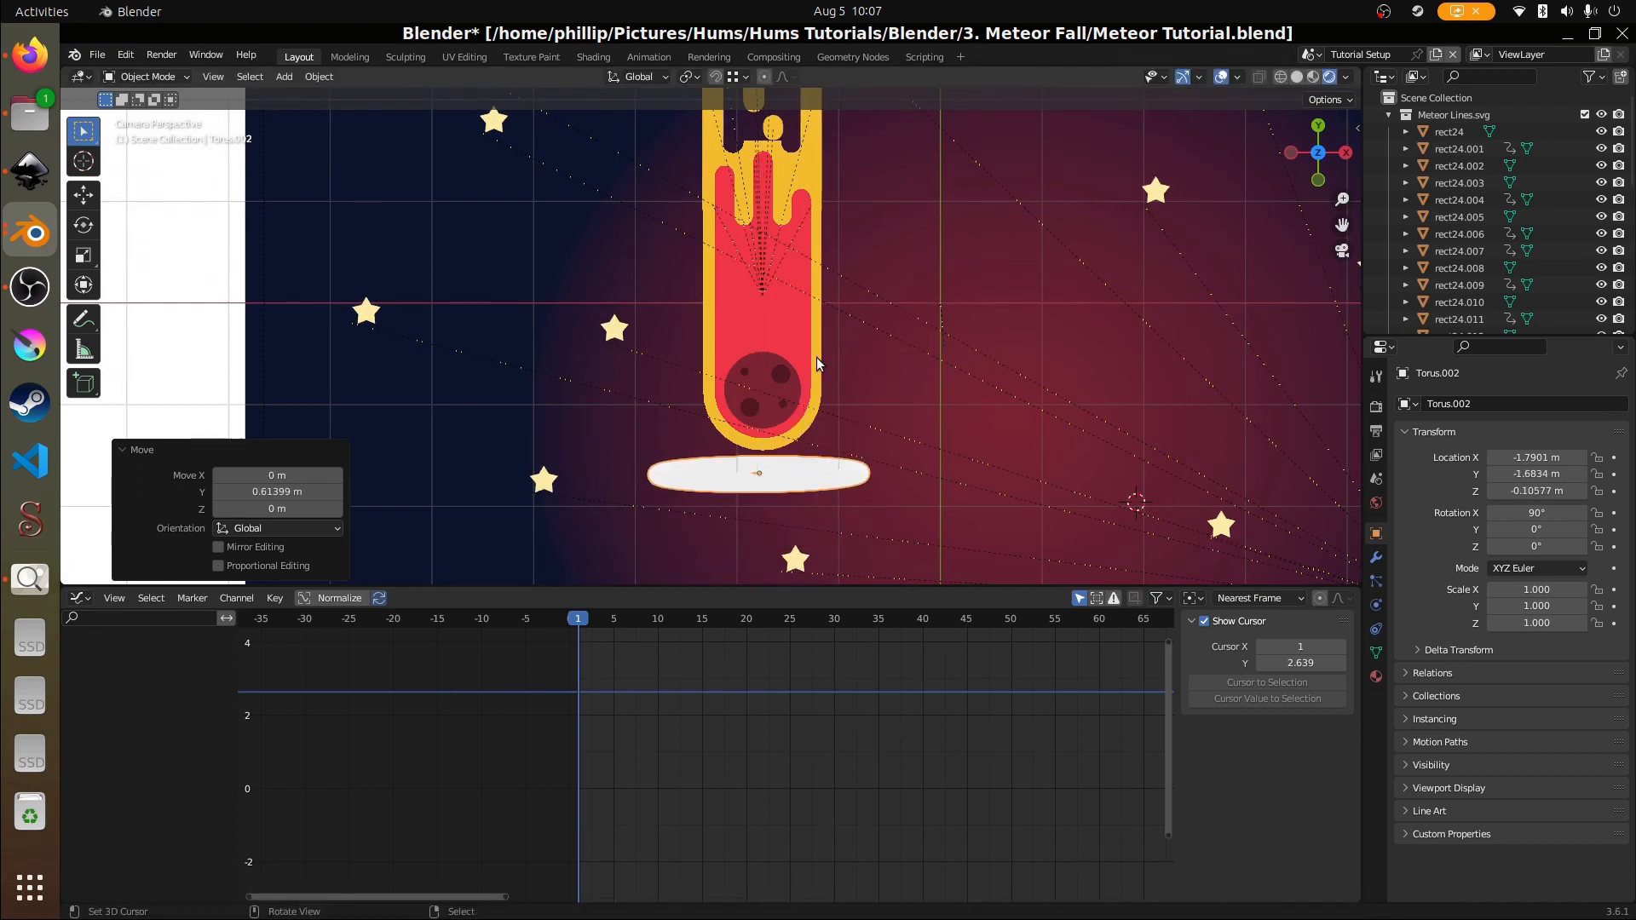
key("g")
key("x")
left_click(824, 360)
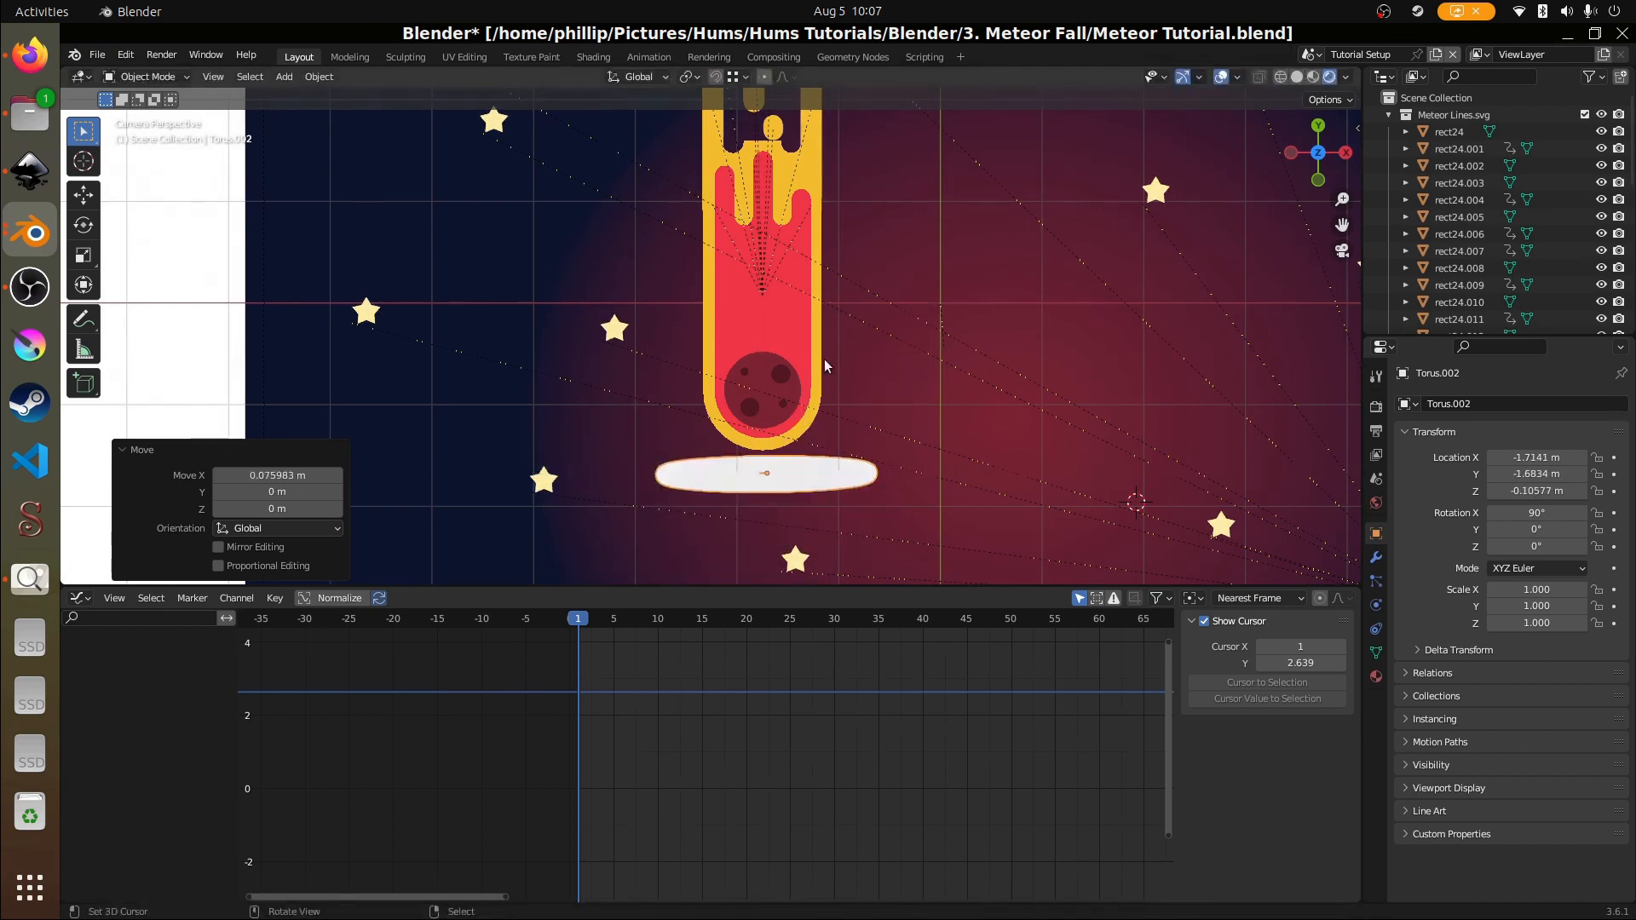
key("g")
key("y")
left_click(839, 388)
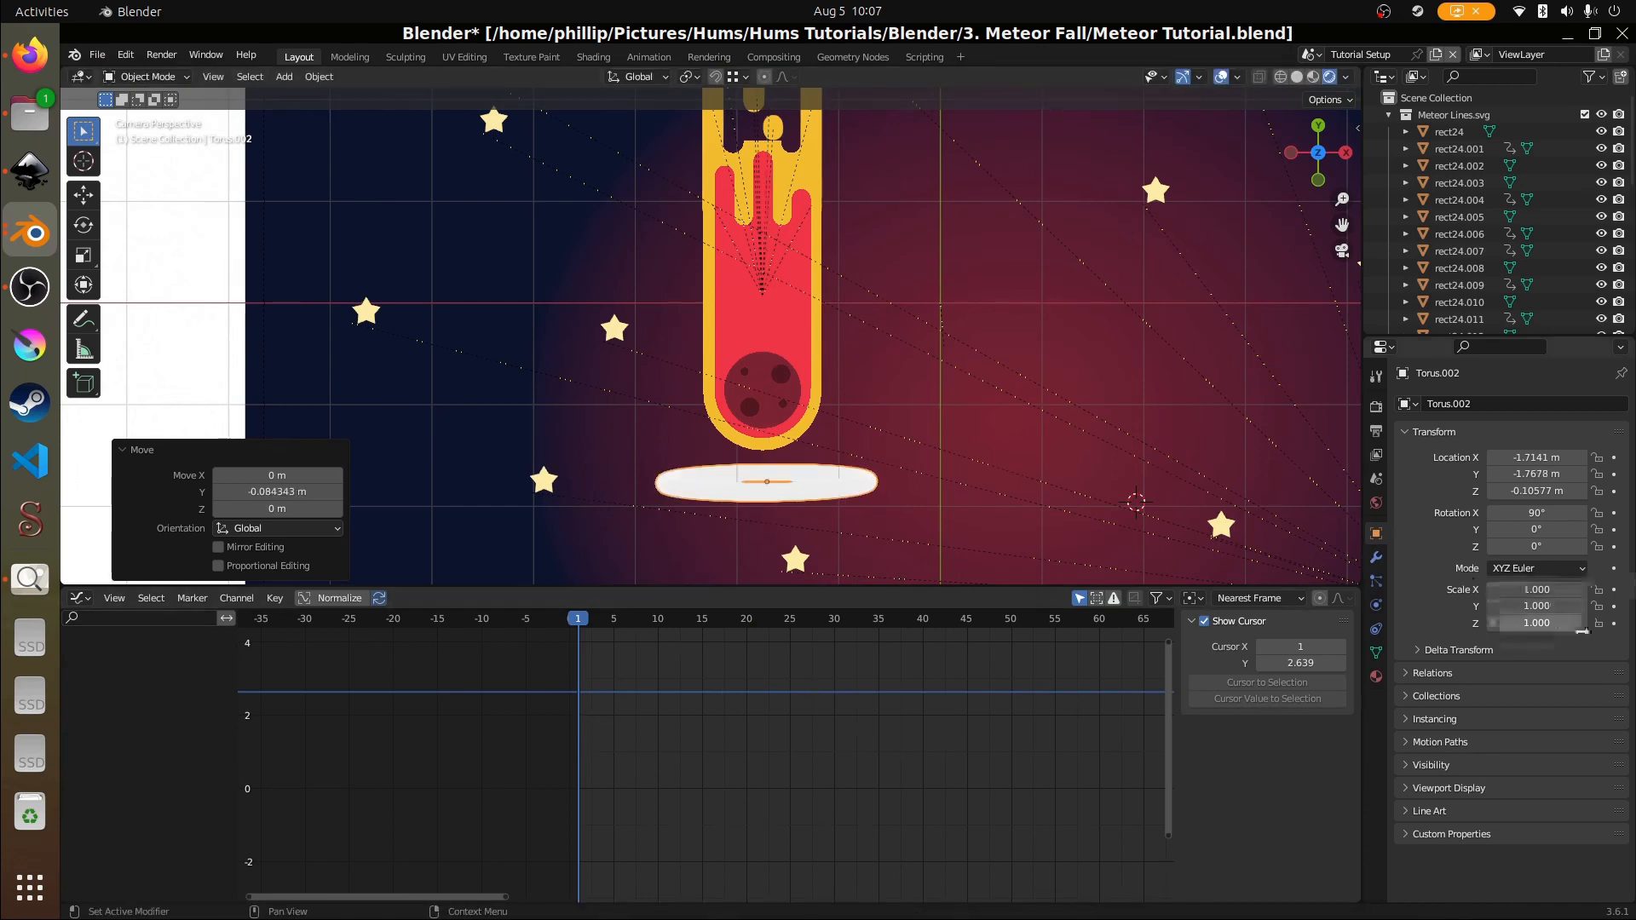
- At frame 1, insert keyframes for the torus's scale and a single keyframe for its Y location
right_click(1523, 621)
left_click(1513, 620)
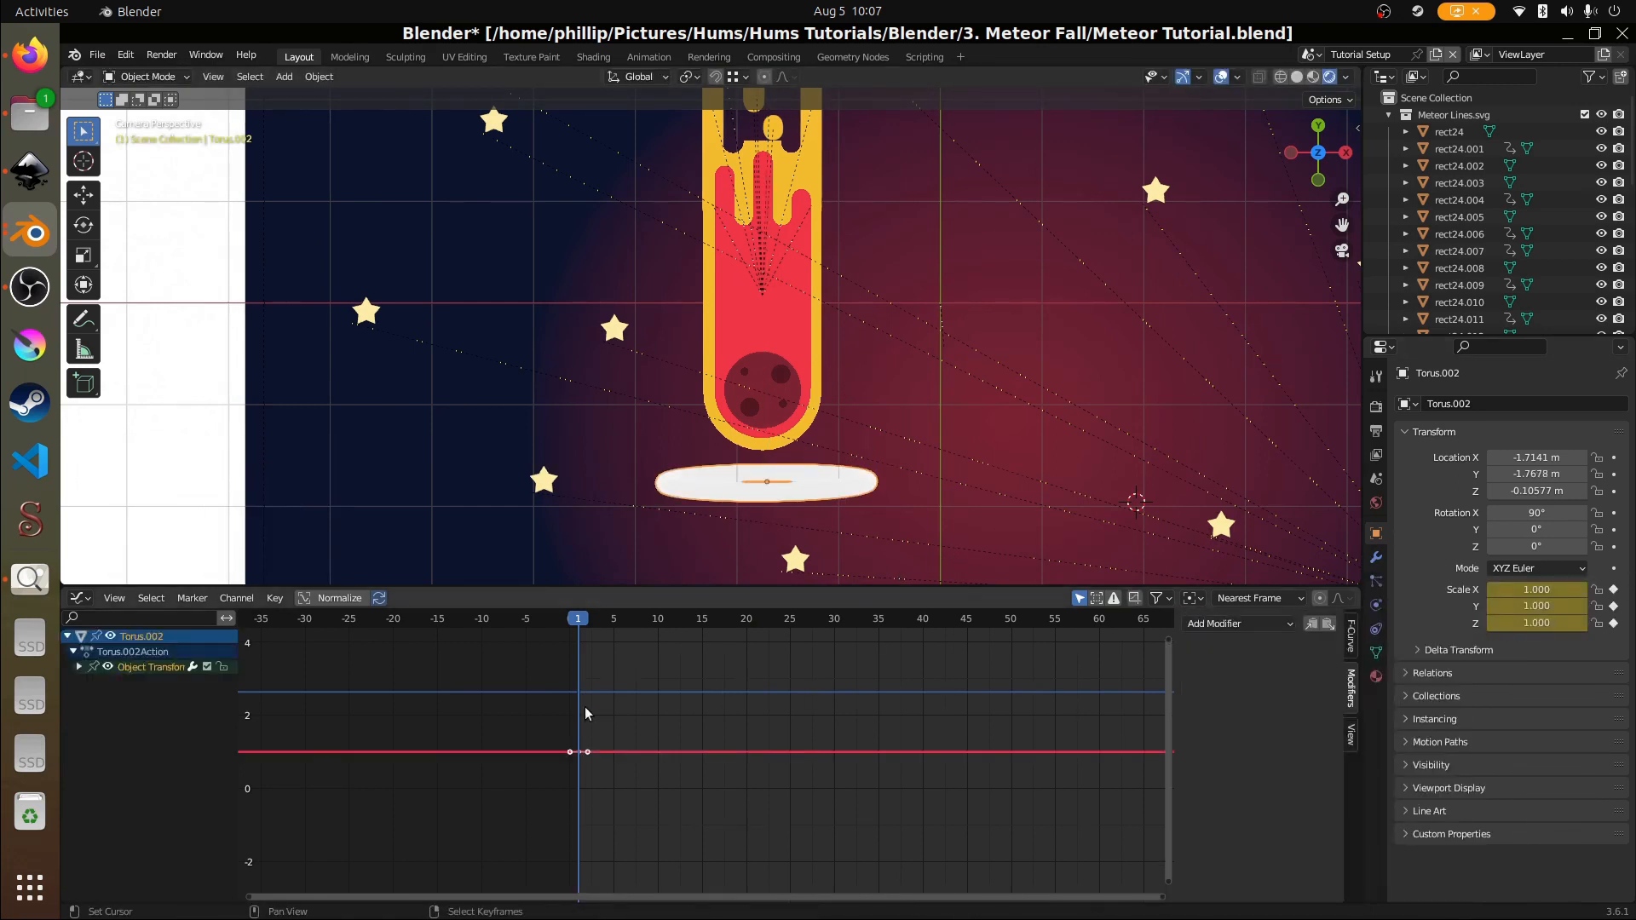
mouse_move(574, 693)
left_mouse_down()
mouse_move(700, 695)
mouse_move(578, 687)
left_mouse_up()
right_click(1508, 474)
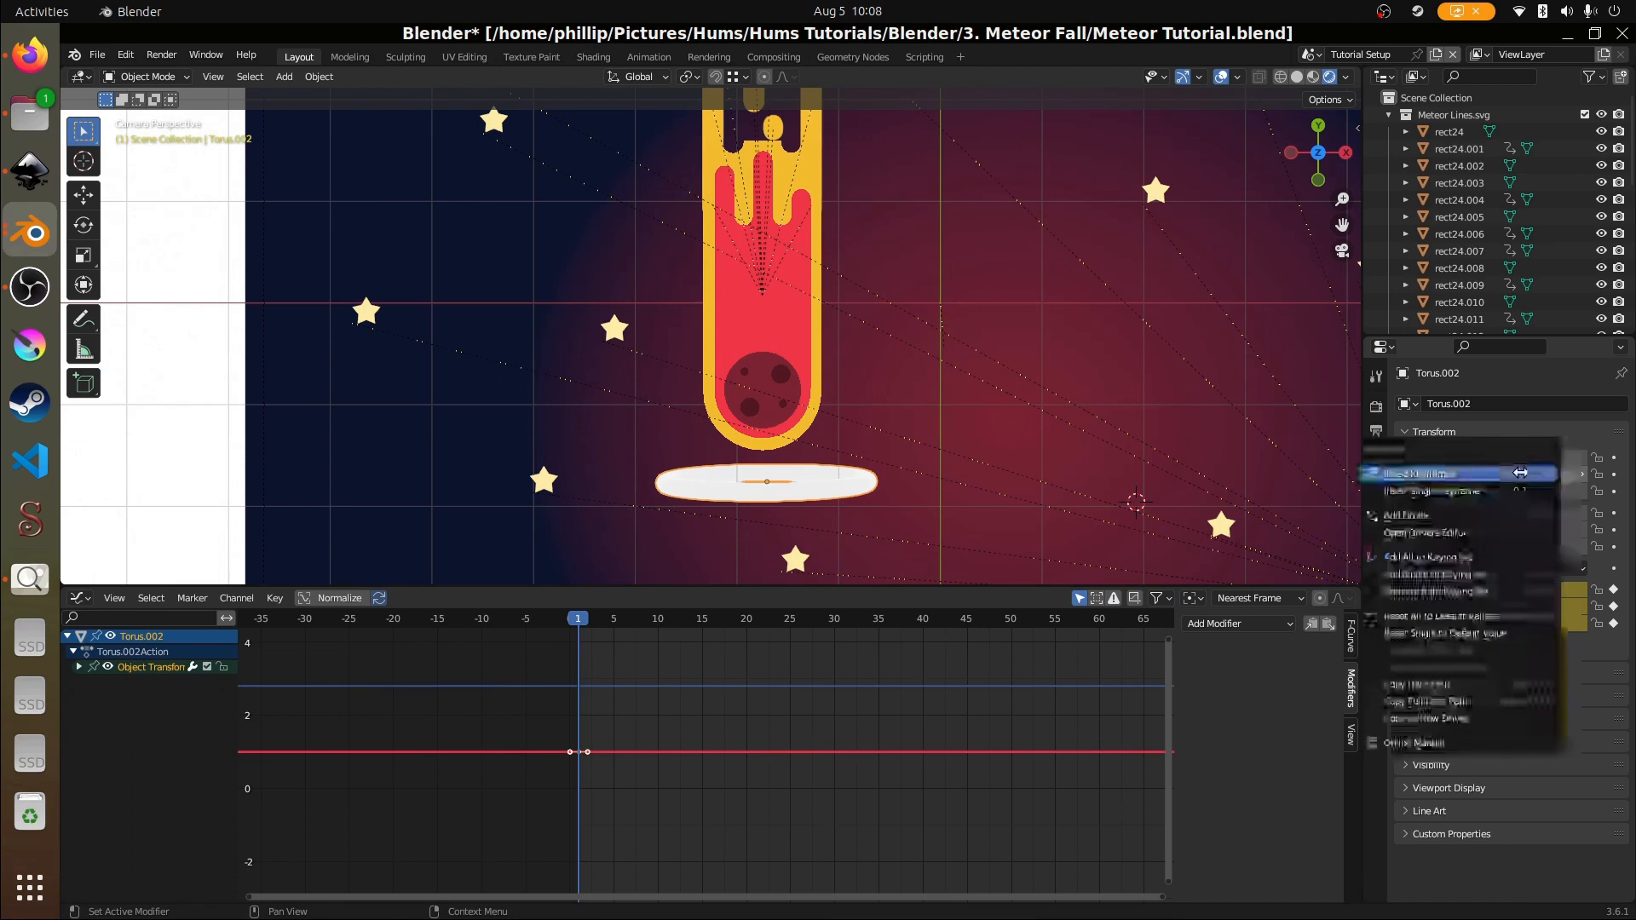
left_click(1517, 490)
- At frame 15, insert keyframes for the torus's scale and its Y location
left_click_drag(597, 711, 693, 713)
left_click_drag(1579, 591, 1562, 606)
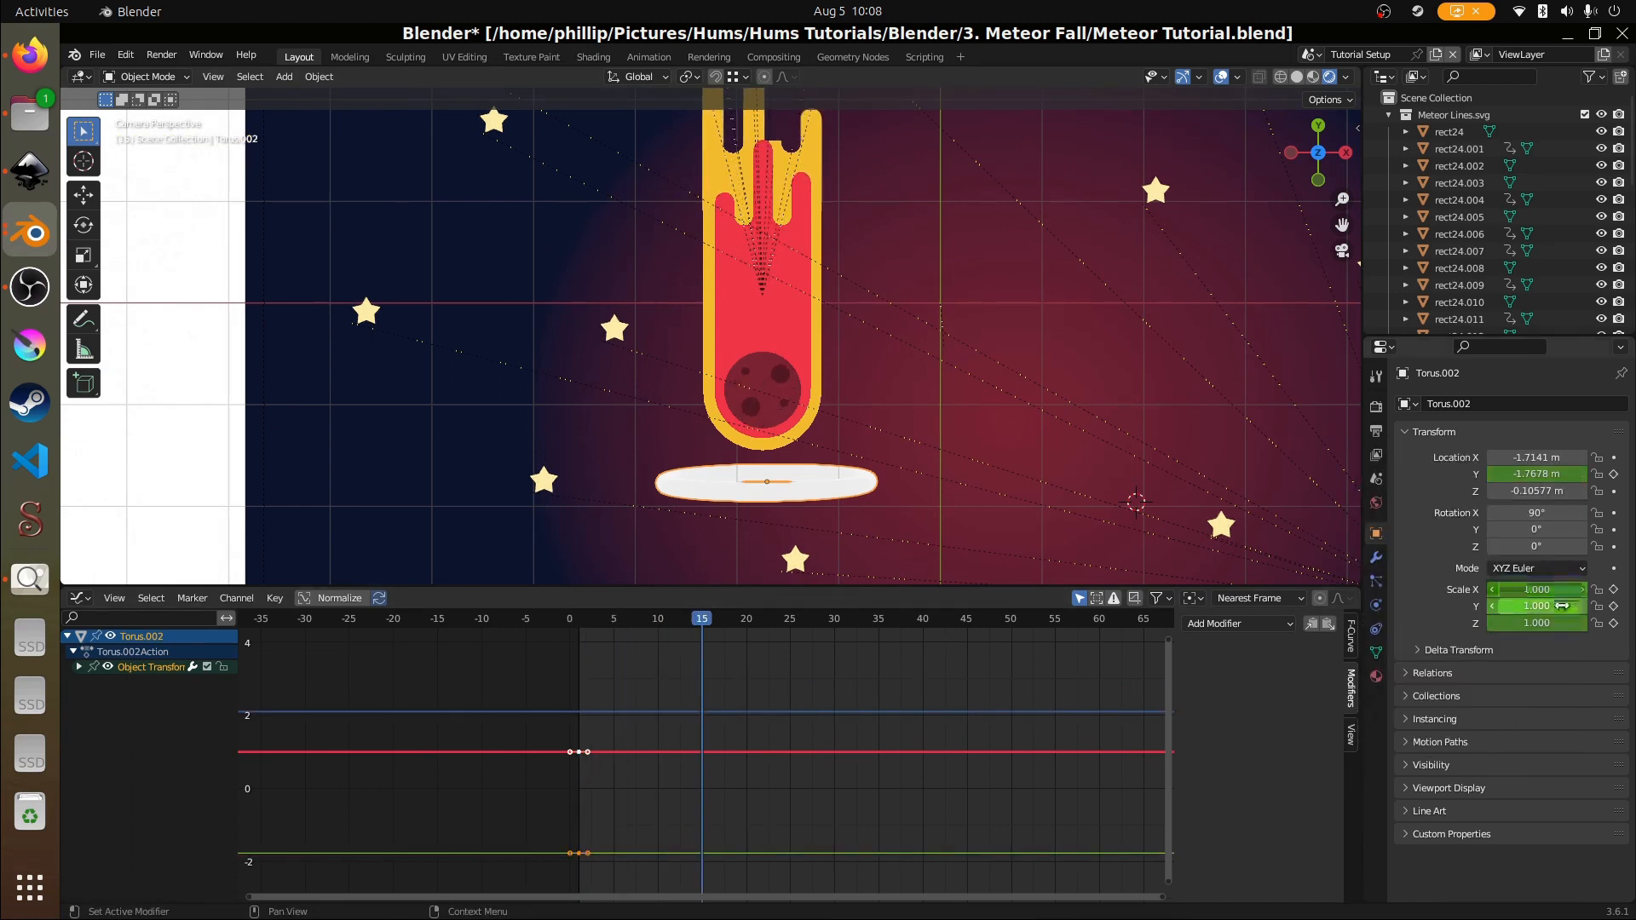
right_click(1555, 615)
left_click(1542, 614)
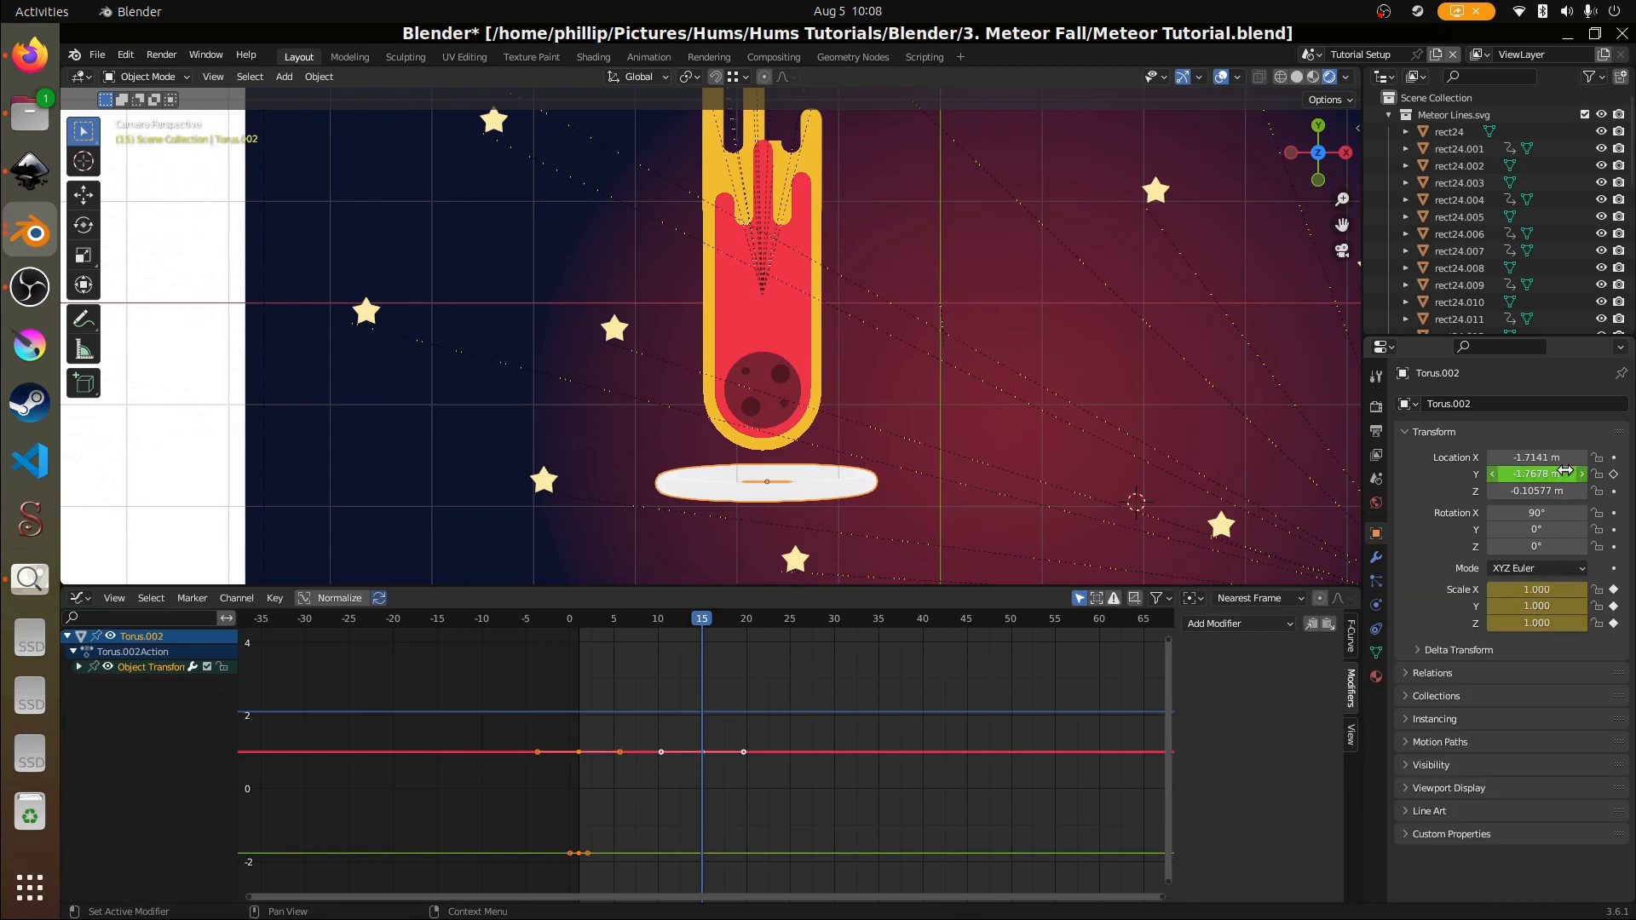
right_click(1542, 474)
left_click(1549, 475)
- At frame 15, raise the torus's Y location to about -0.27 m and replace its single keyframe
mouse_move(709, 656)
left_mouse_down()
mouse_move(585, 658)
mouse_move(702, 657)
left_mouse_up()
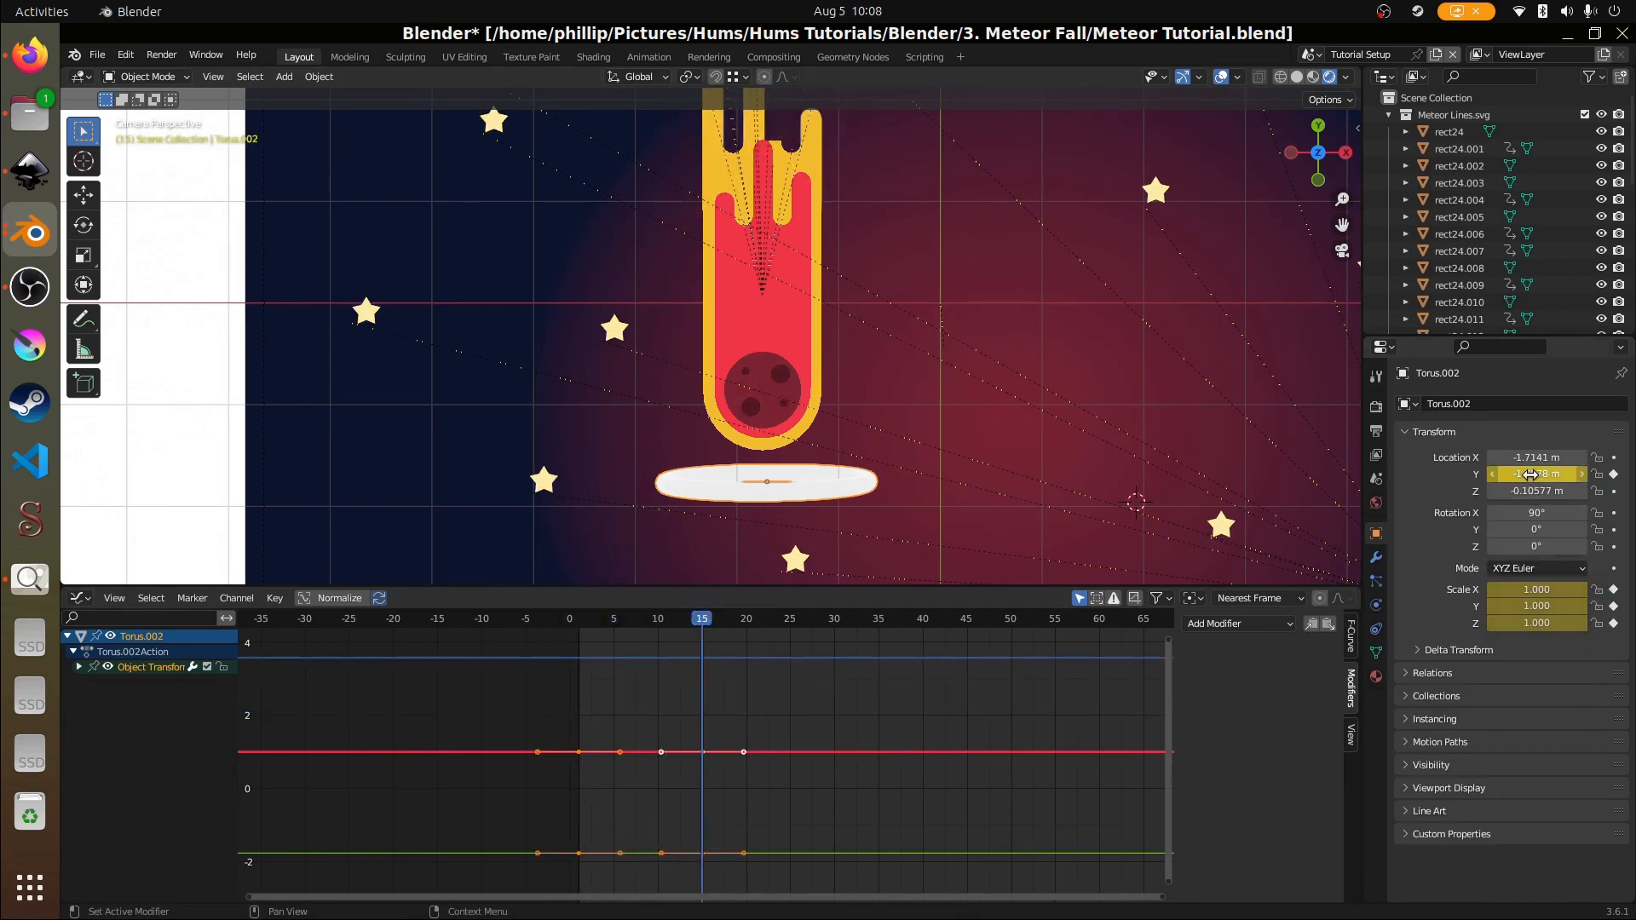
left_click_drag(1533, 473, 1611, 474)
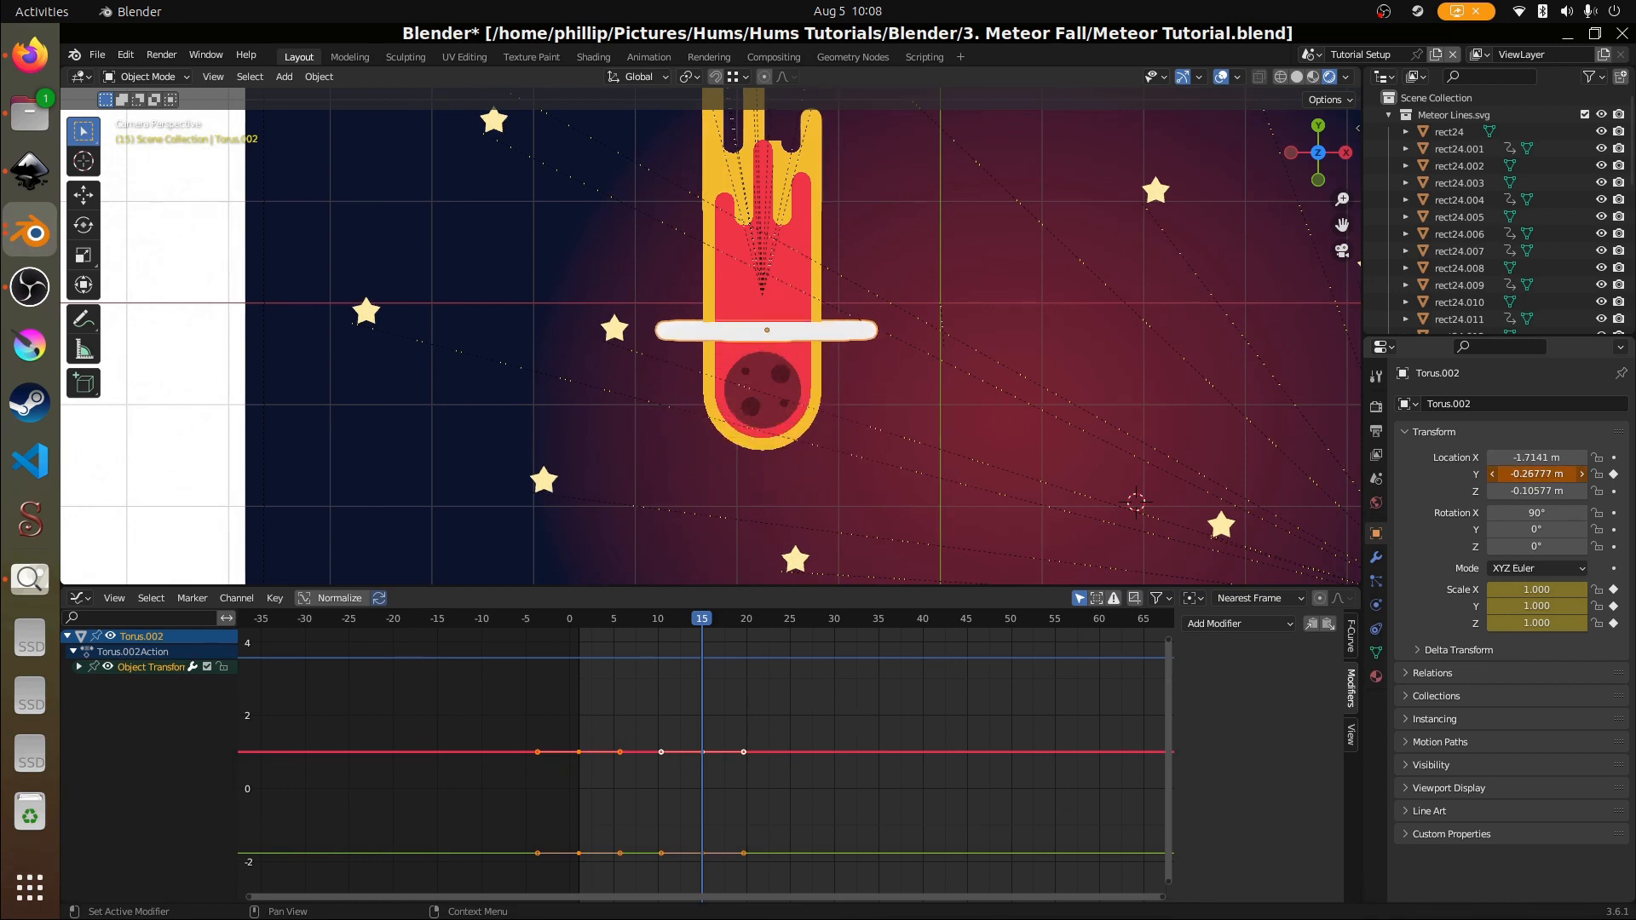
right_click(1531, 480)
left_click(1502, 493)
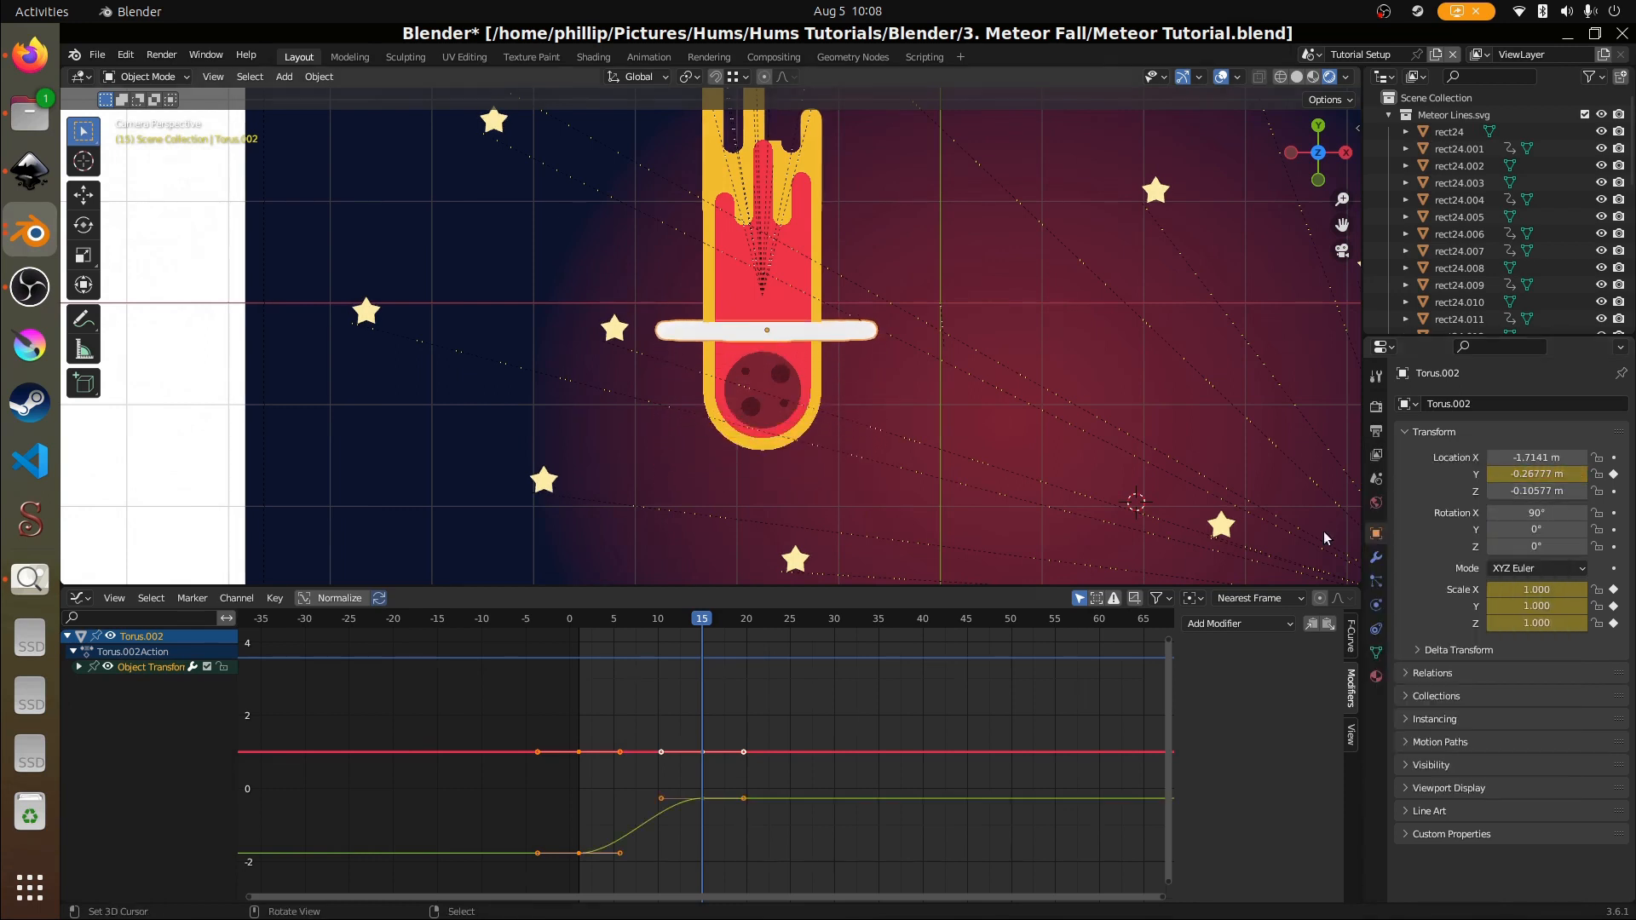
- At frame 1, set the torus's scale to 0 on all axes
left_click_drag(684, 740, 580, 742)
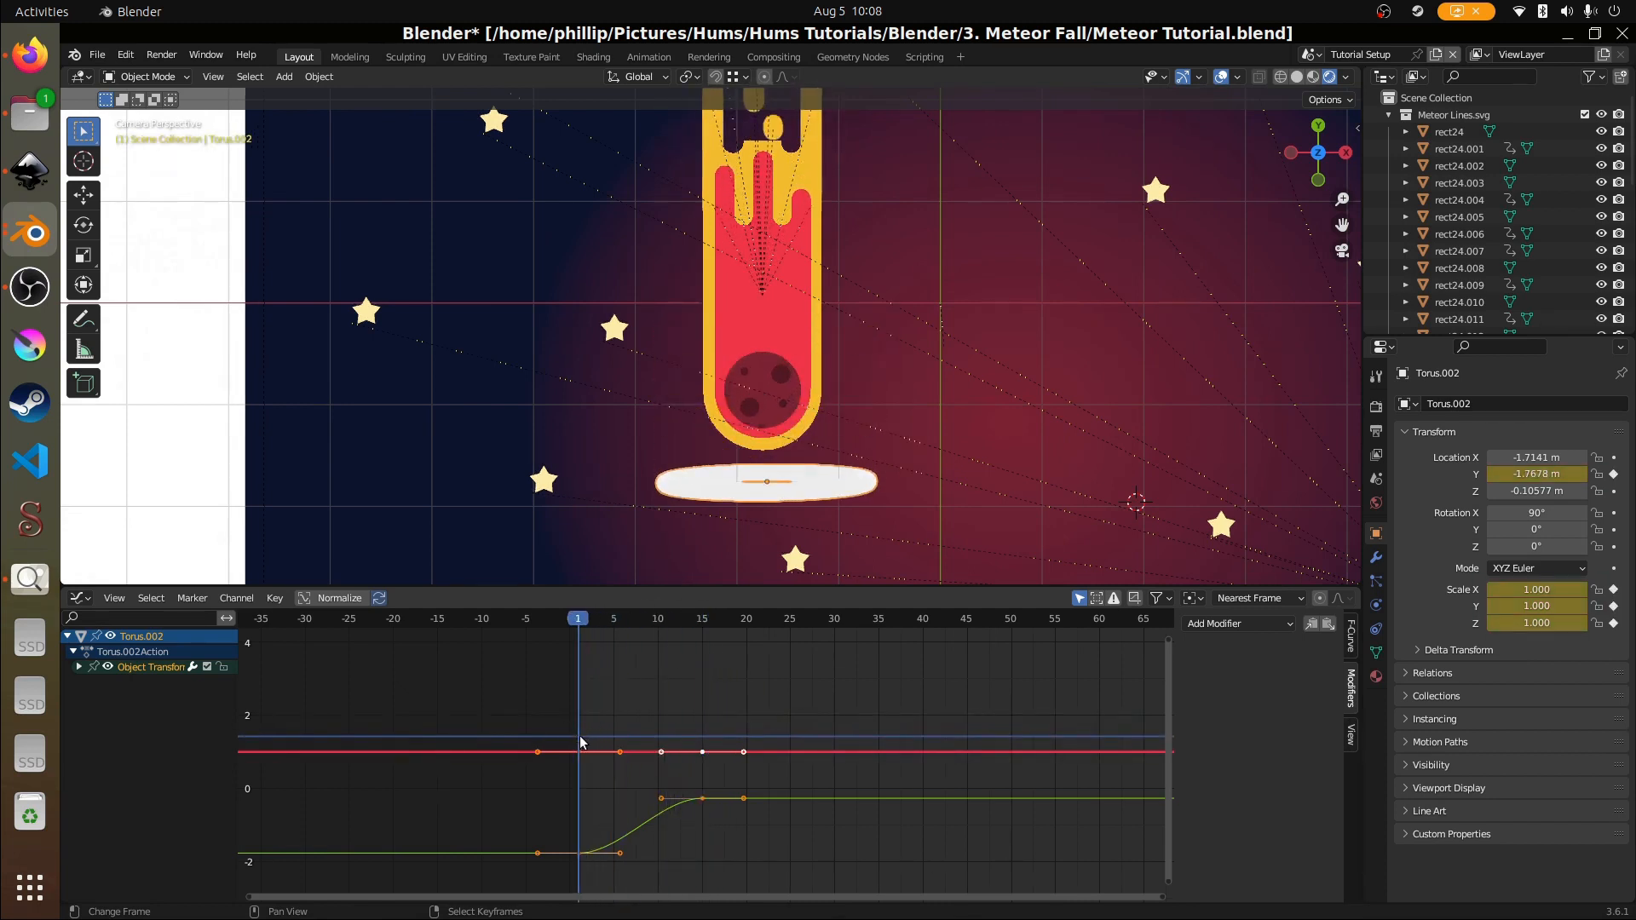
left_click(1540, 610)
type("0")
key("Return")
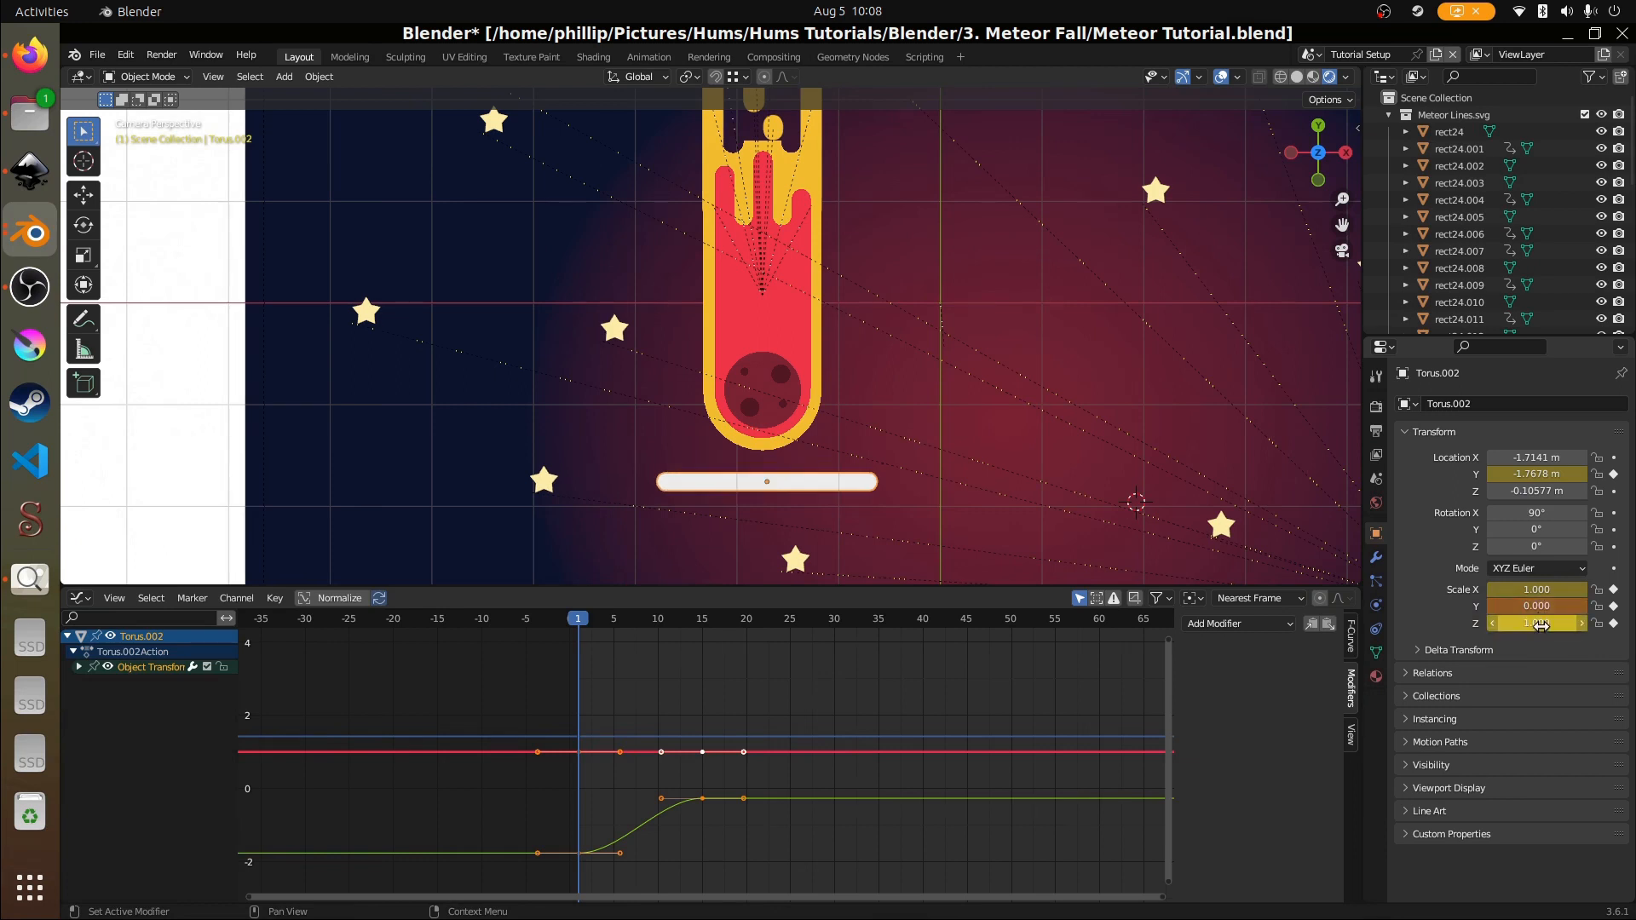
left_click(1541, 626)
type("0")
key("Return")
- Replace the single keyframes of the torus's Y, Z and X scale at frame 1 with the zero values
right_click(1540, 603)
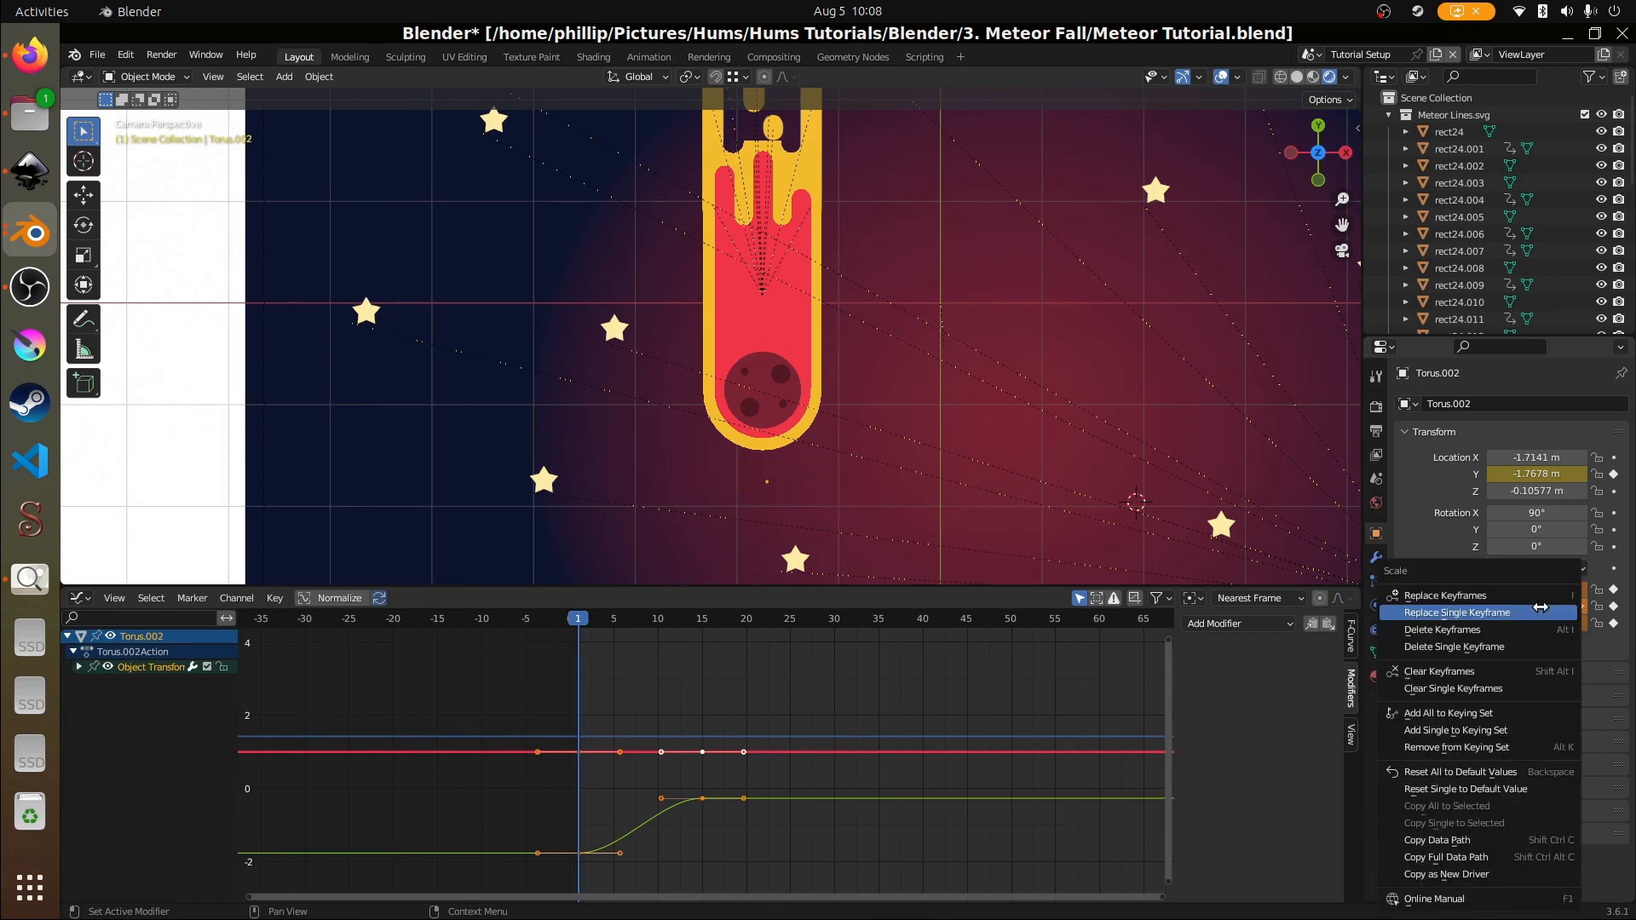
left_click(1540, 612)
right_click(1526, 624)
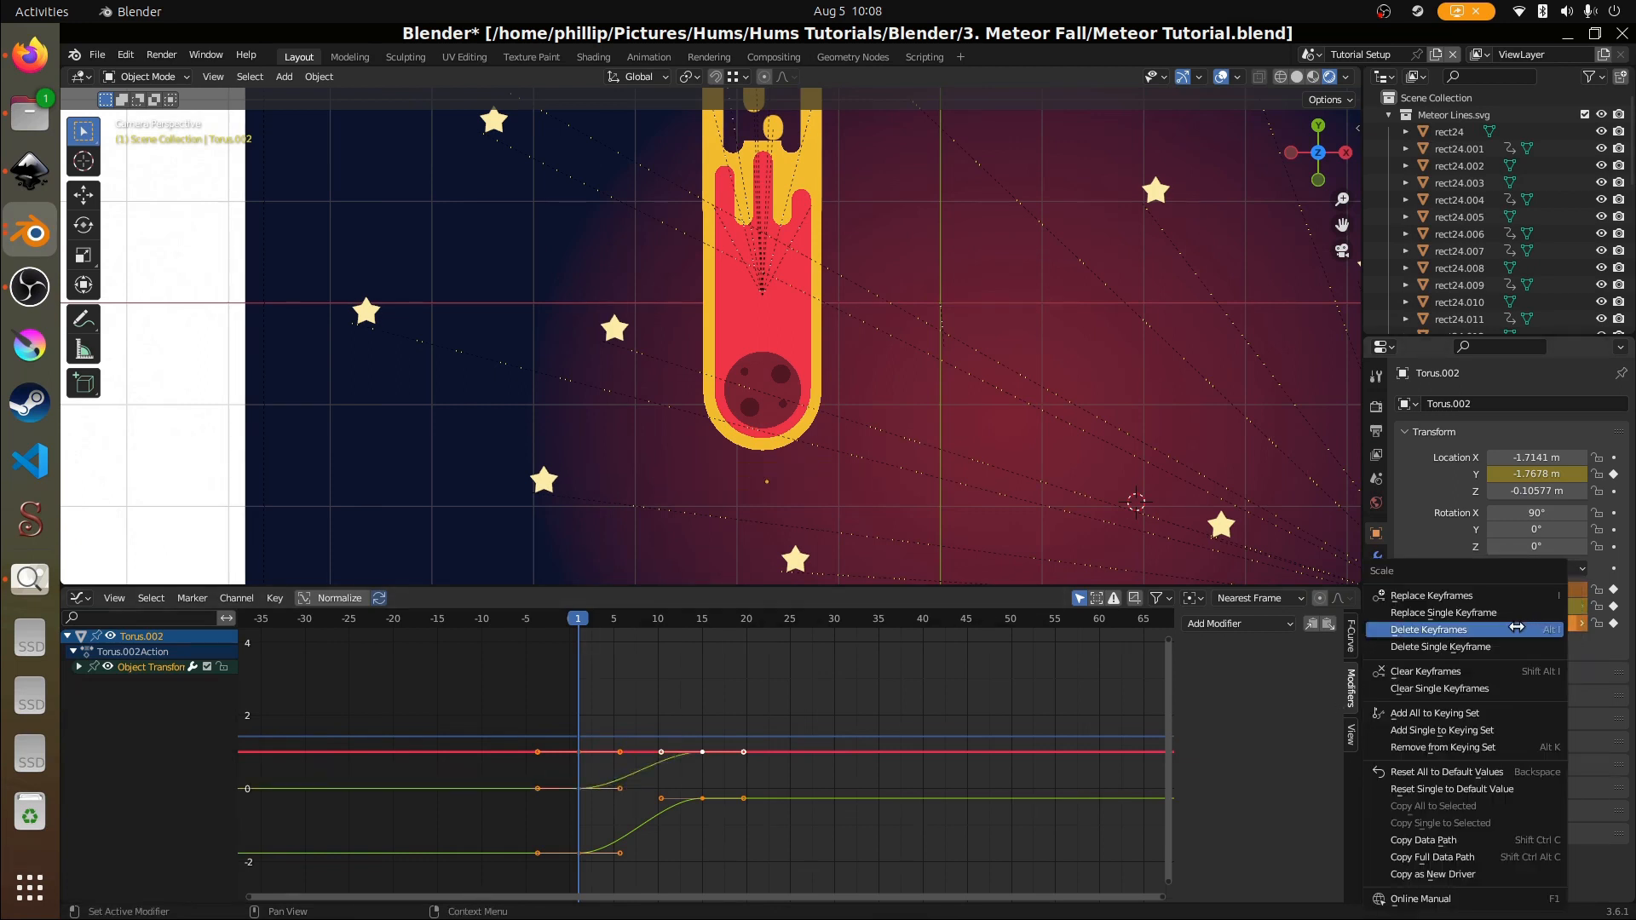
left_click(1521, 616)
right_click(1537, 595)
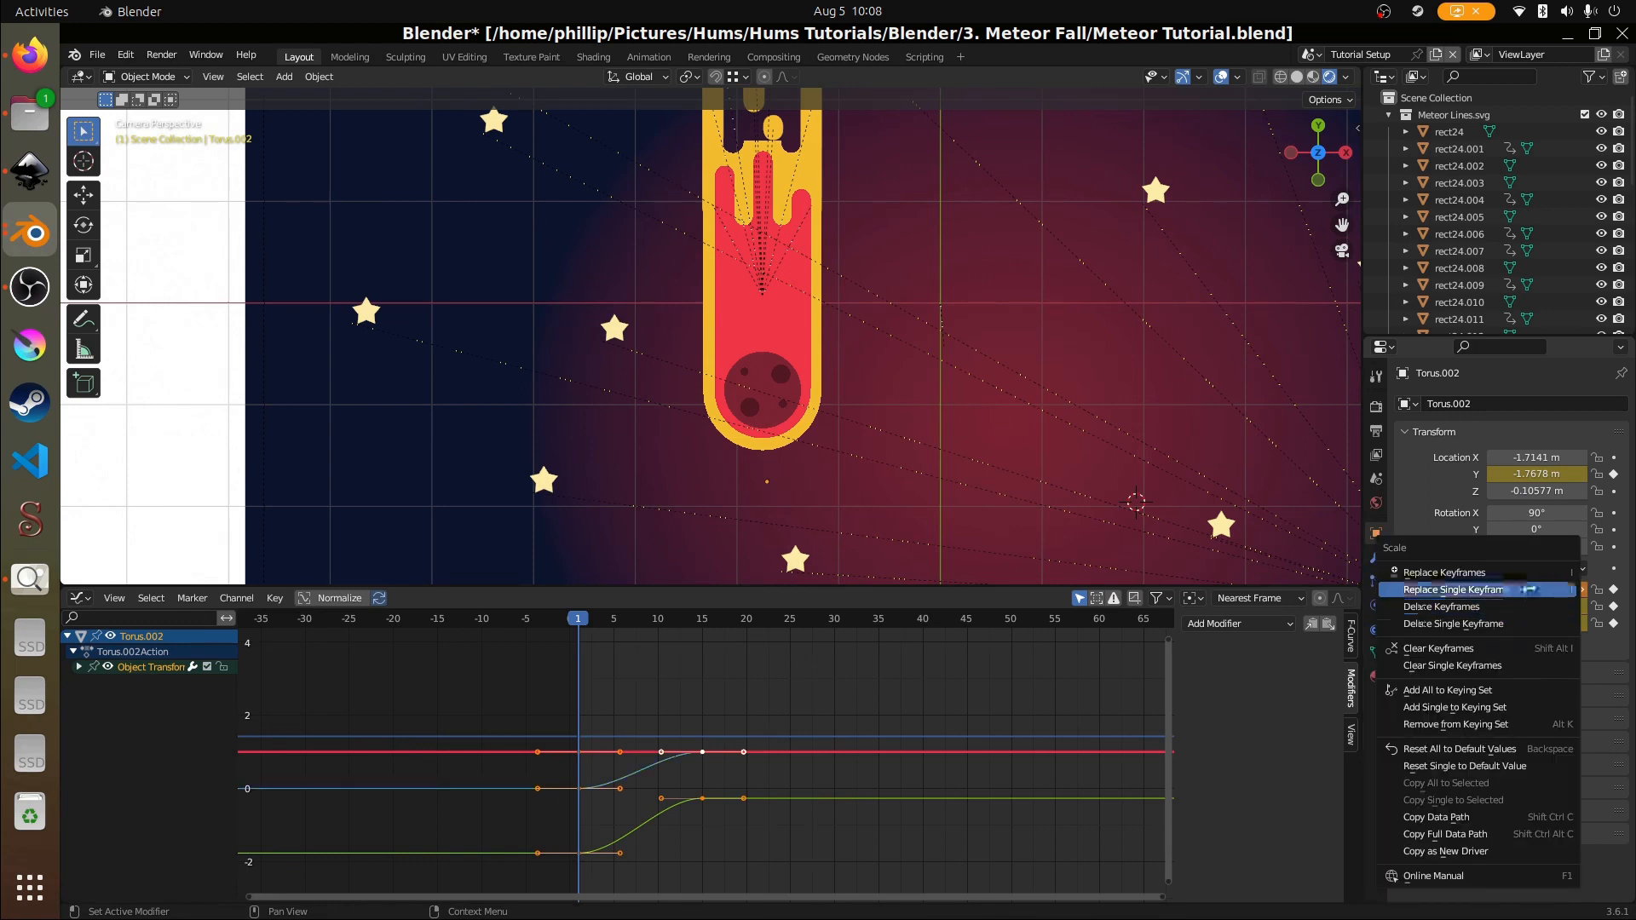
left_click(1491, 589)
- Play the ring animation, move its end keyframes 6 frames later to frame 21 in the Graph Editor, and replay it
key("space")
left_click_drag(701, 703, 749, 820)
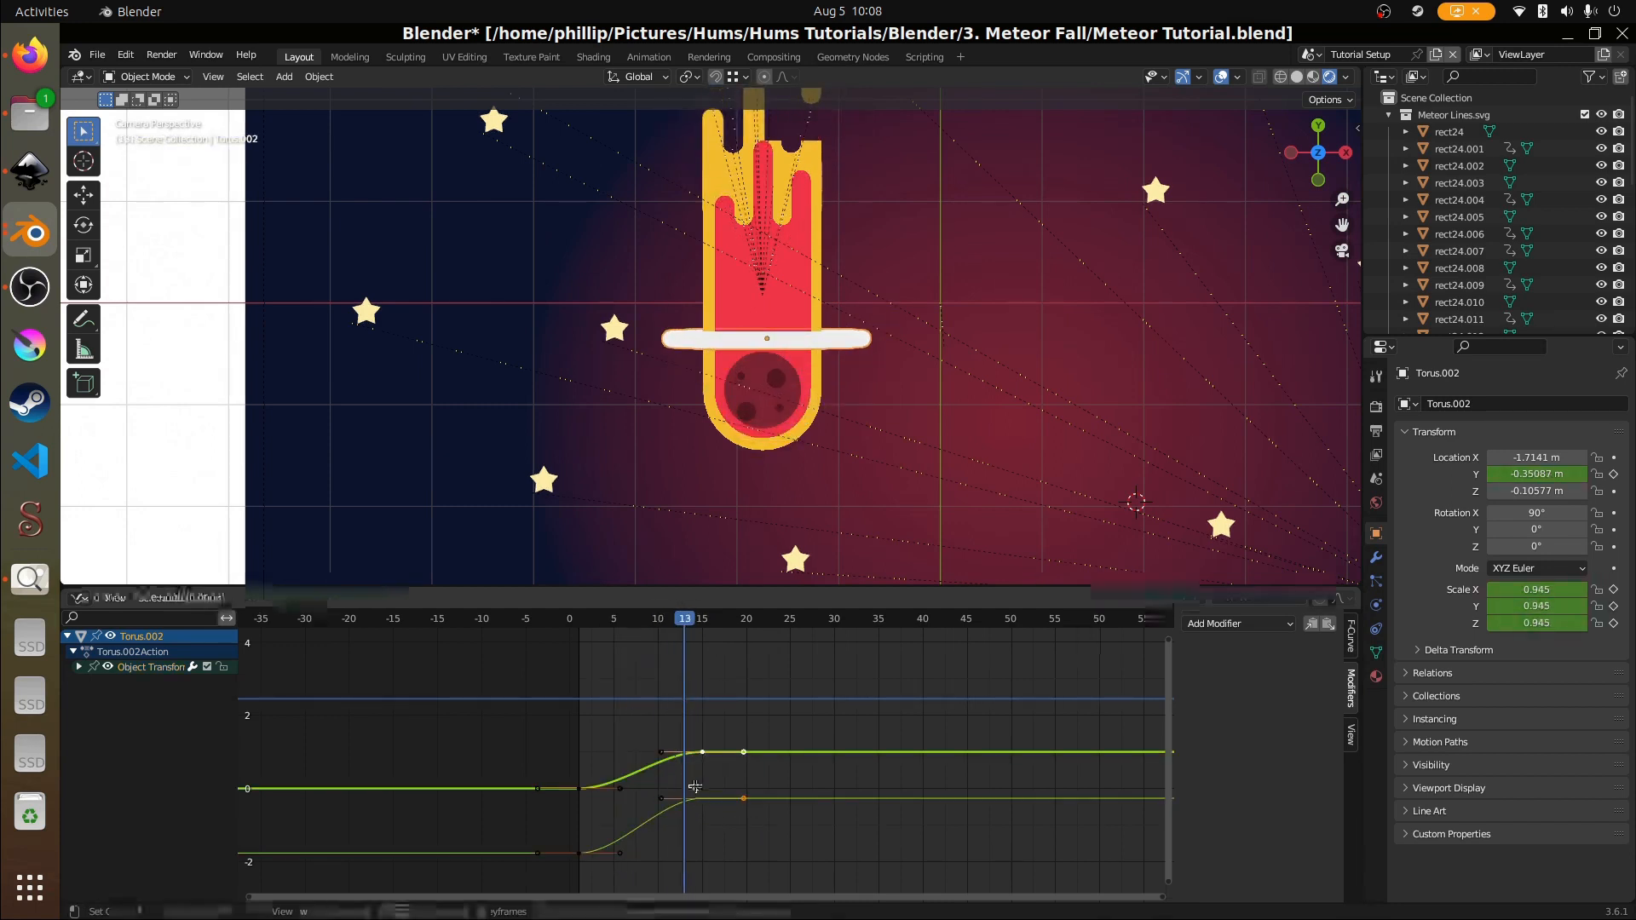
key("g")
key("x")
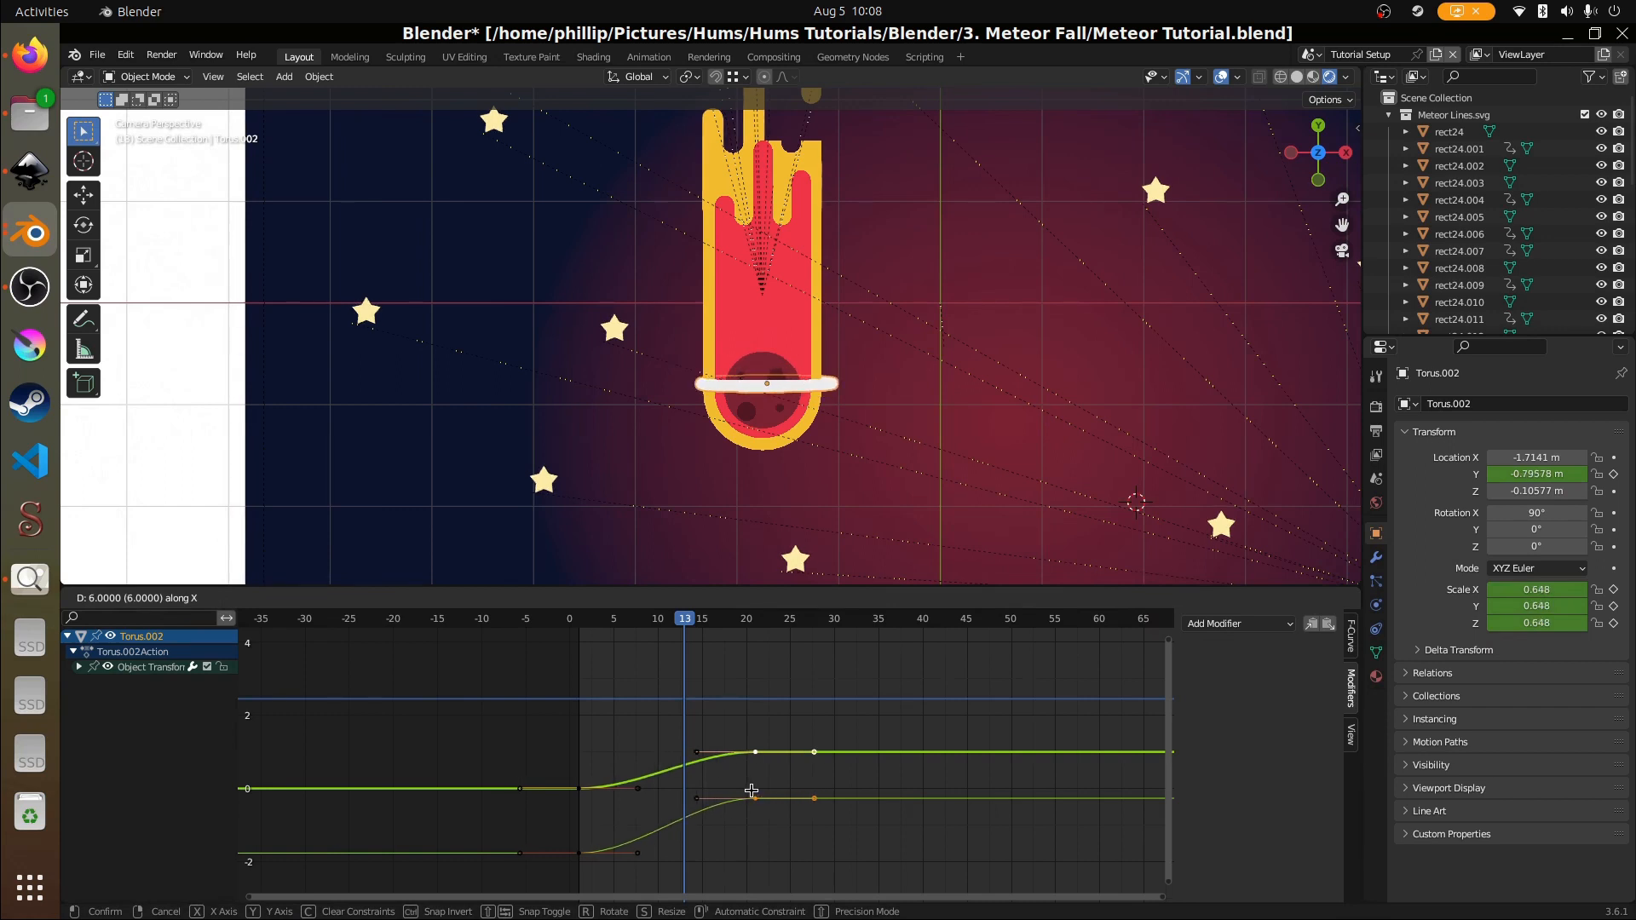
left_click(751, 790)
key("space")
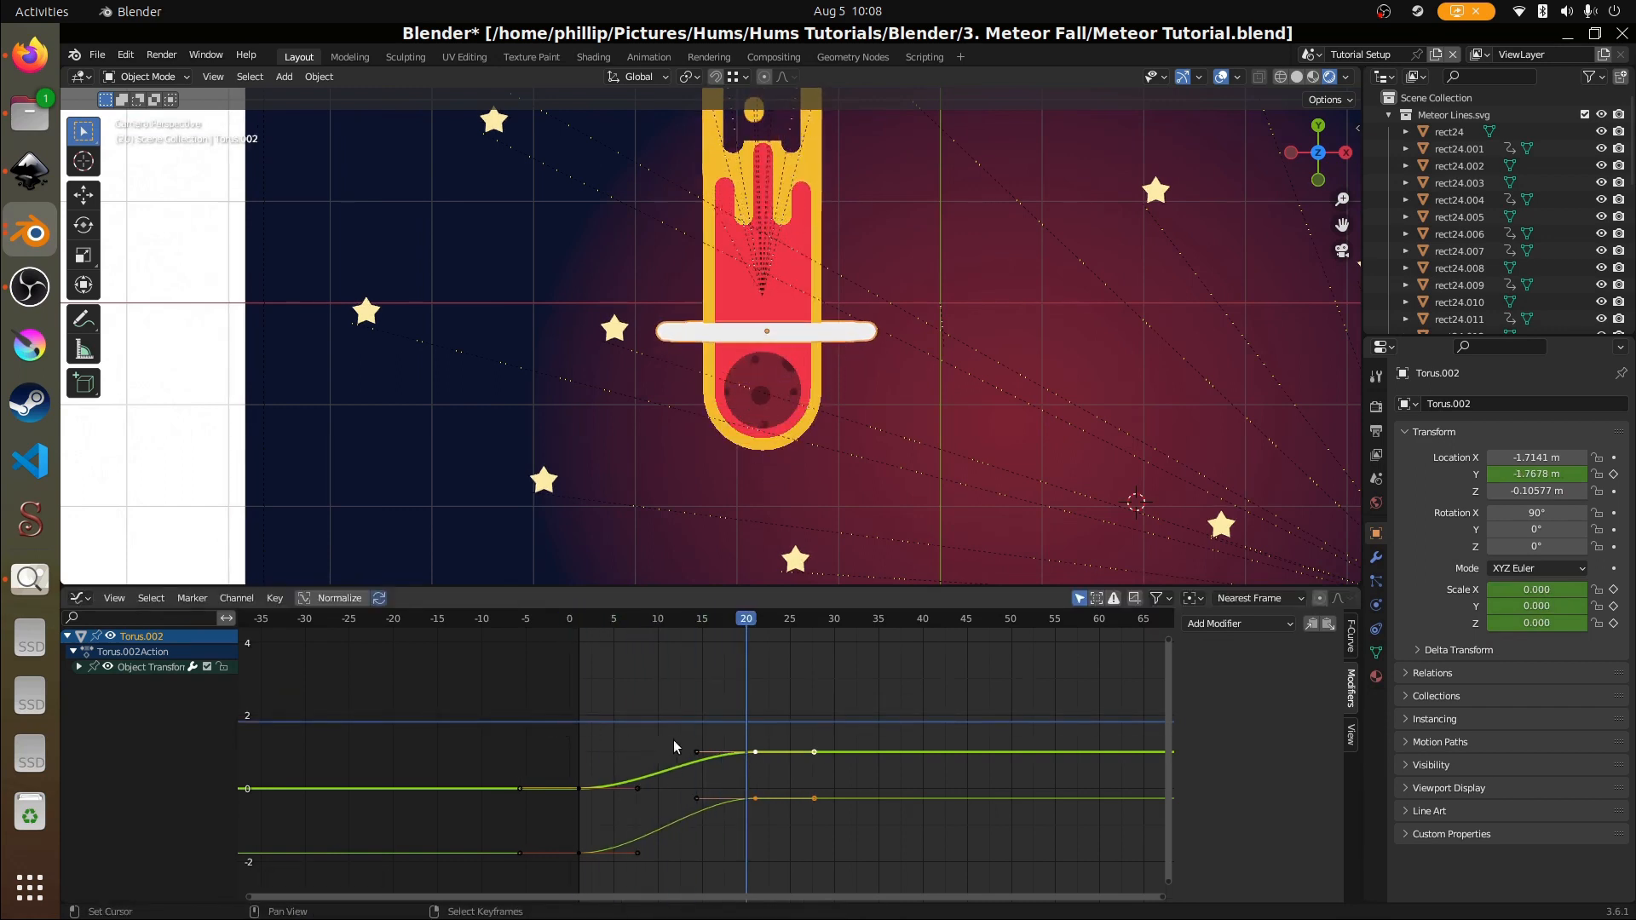
- Try moving the torus's end keyframes about 10 frames earlier along the time axis, play the animation and undo the move
key("g")
key("x")
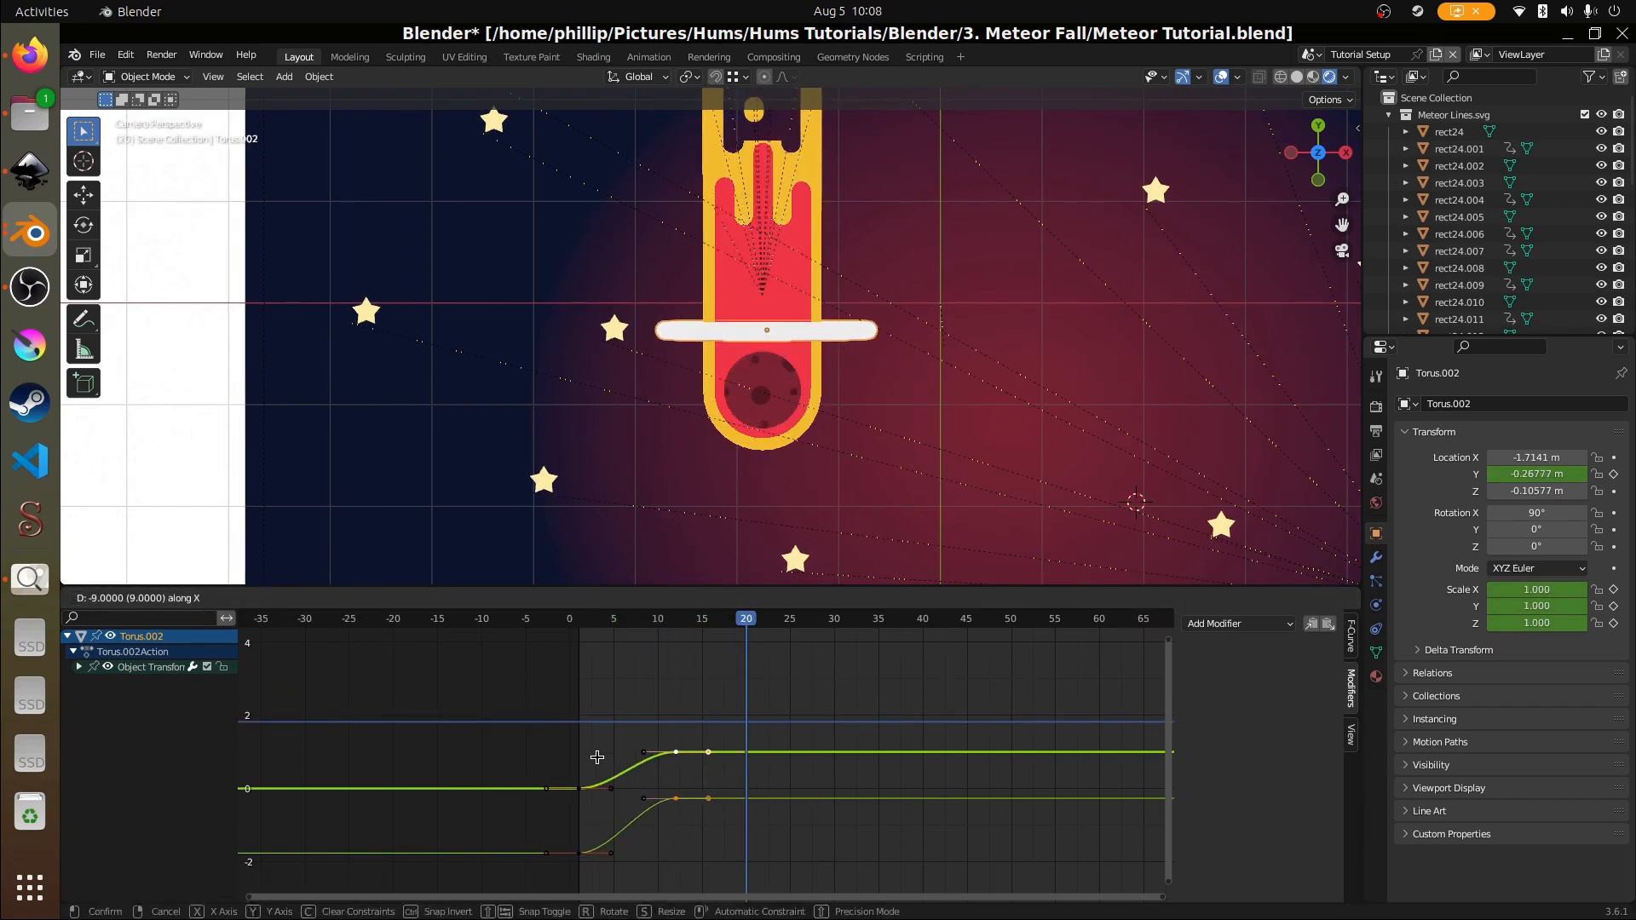
left_click(589, 754)
key("space")
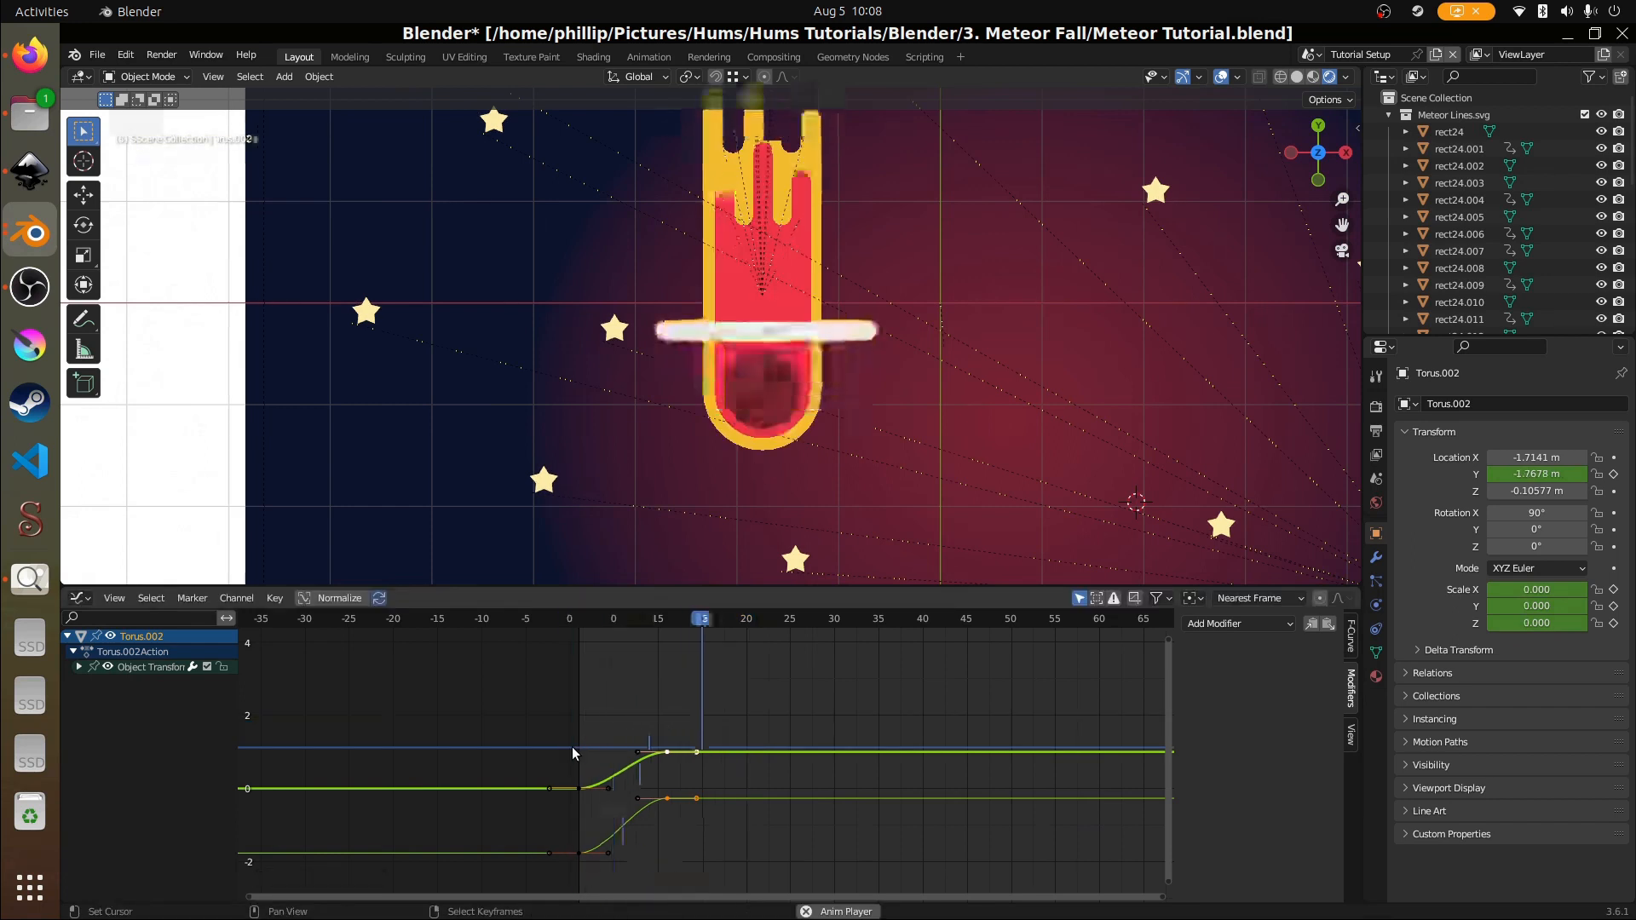
key("space")
key("ctrl+z")
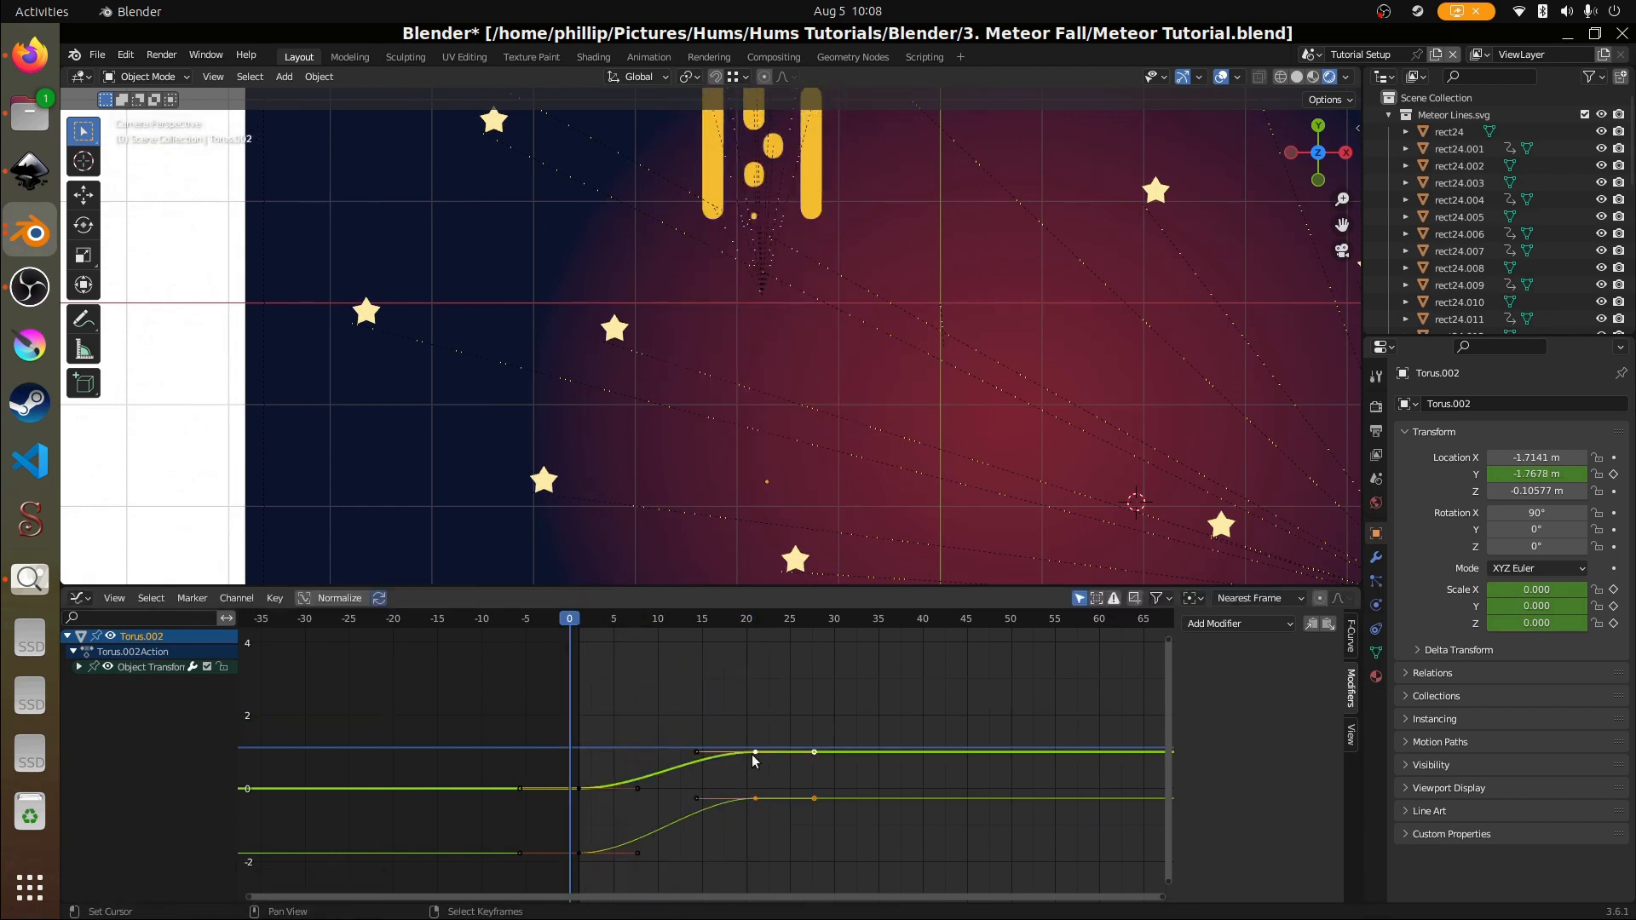
- Move only the torus's scale end keyframes 4 frames earlier to frame 17 in the Graph Editor and play the animation
key("b")
left_click_drag(720, 682, 813, 762)
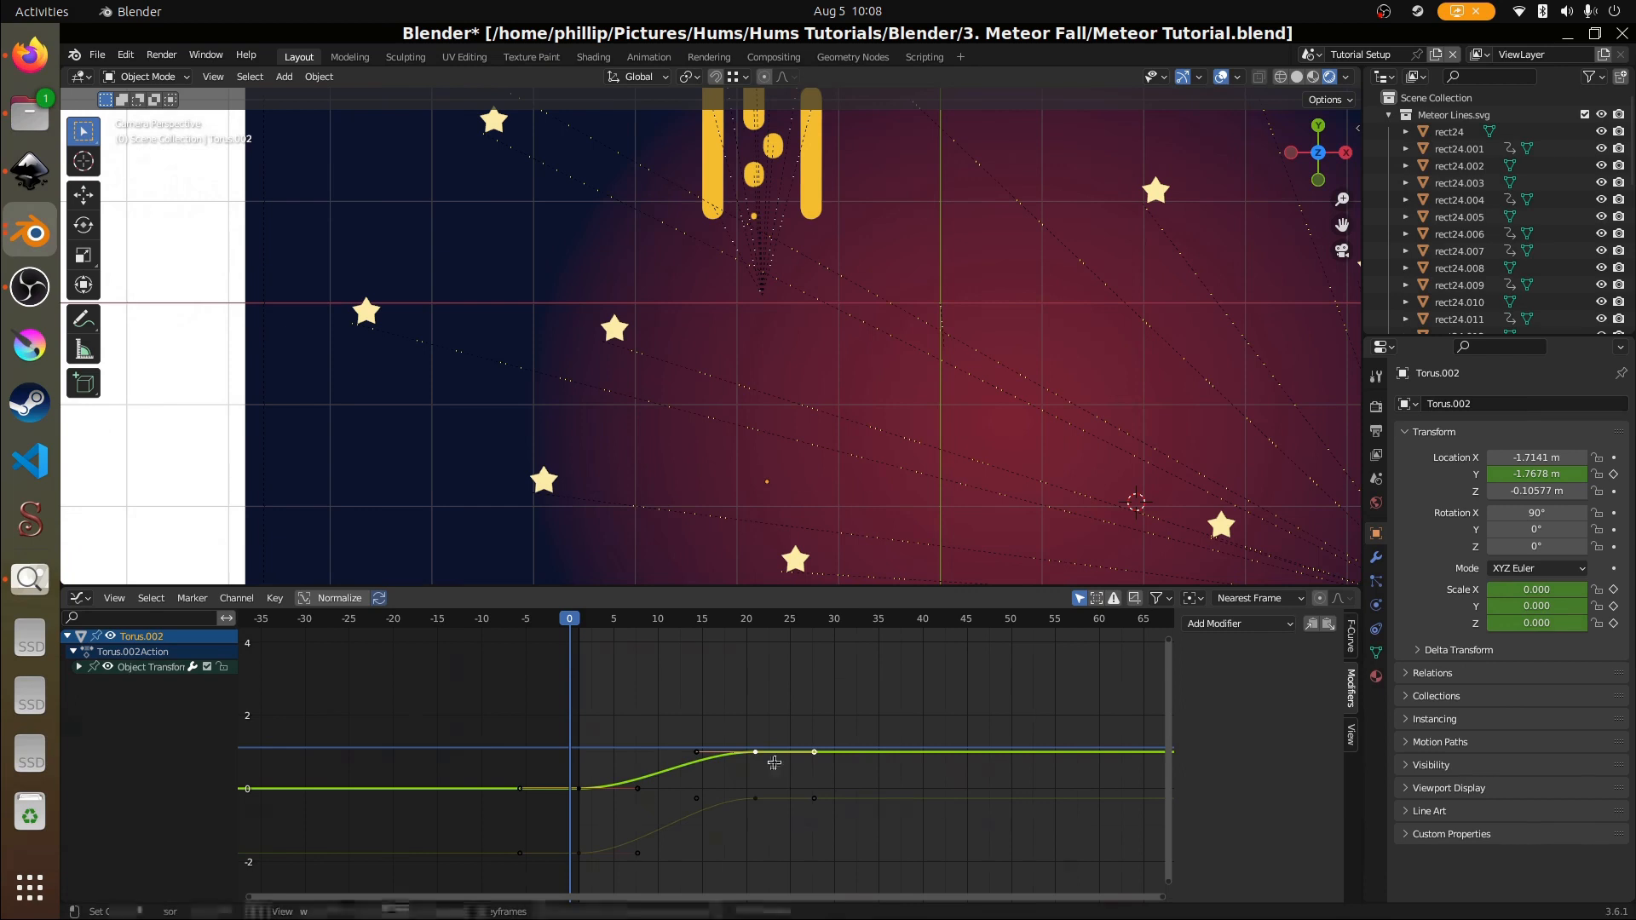
key("g")
left_click(719, 774)
key("space")
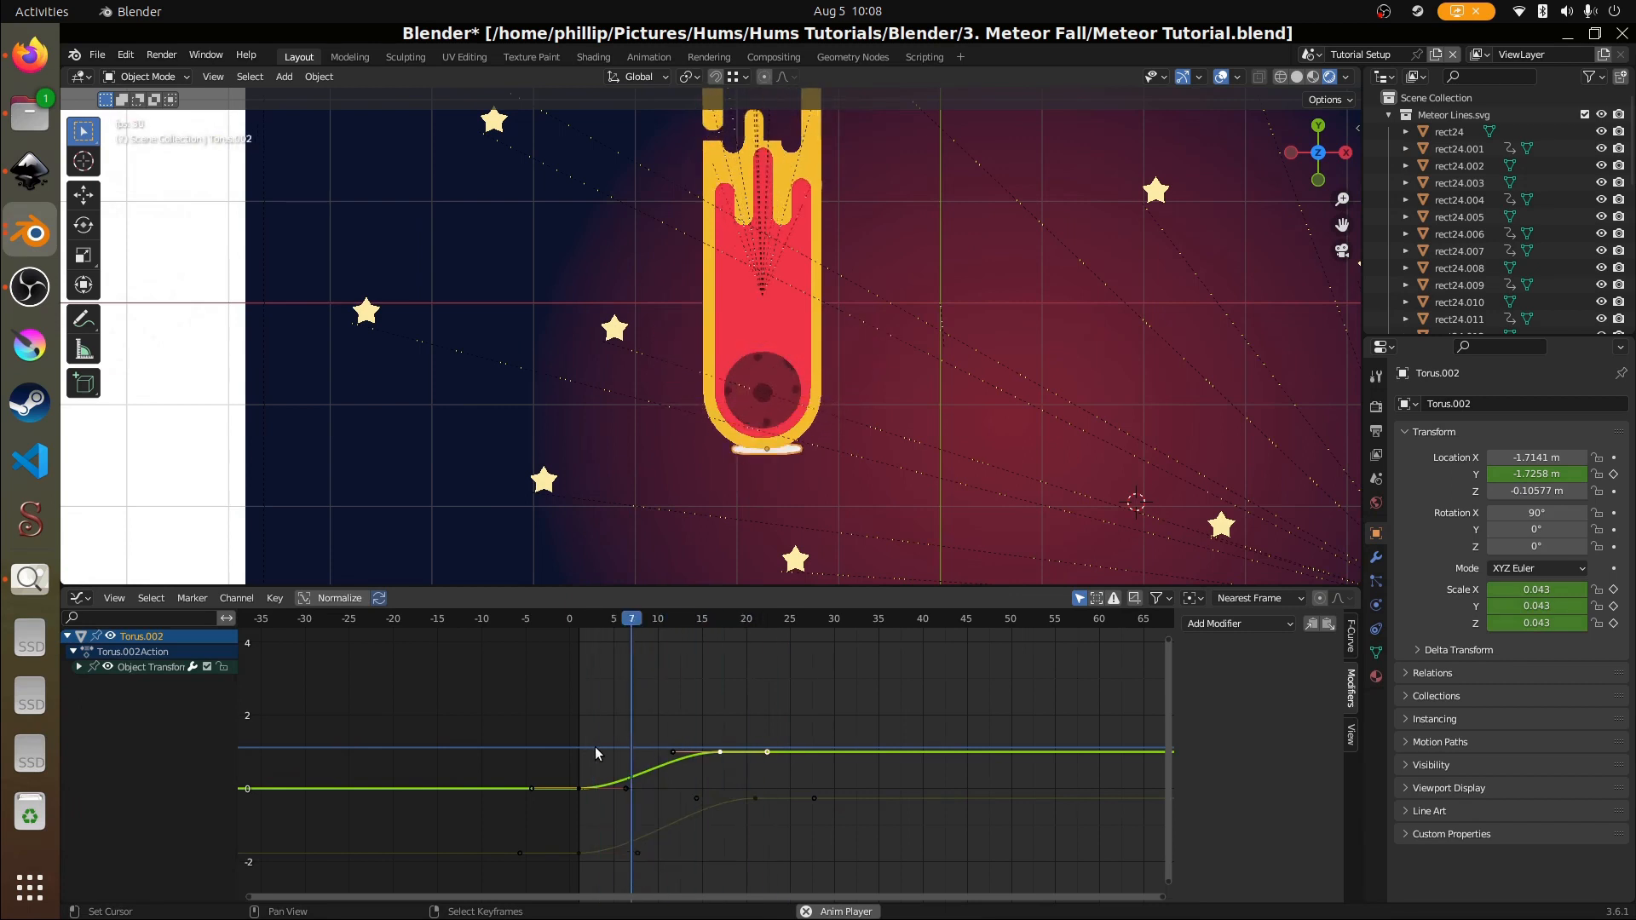
key("space")
- At frame 21, insert keyframes for the torus's scale on all axes
mouse_move(738, 734)
left_mouse_down()
mouse_move(720, 726)
mouse_move(755, 729)
left_mouse_up()
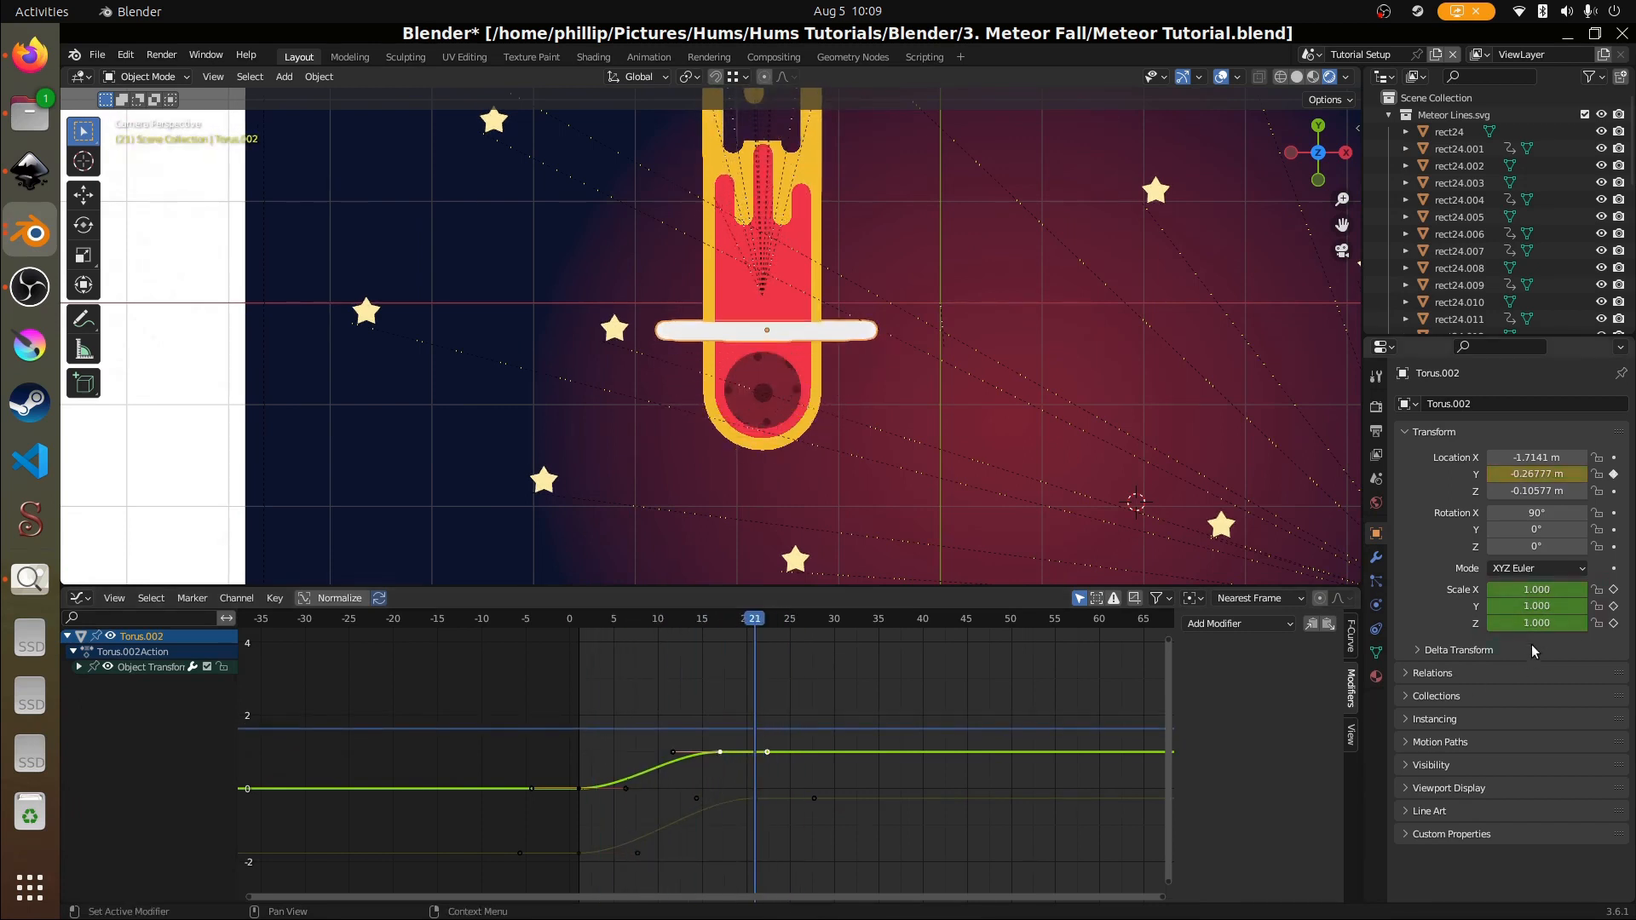
right_click(1548, 615)
left_click(1548, 606)
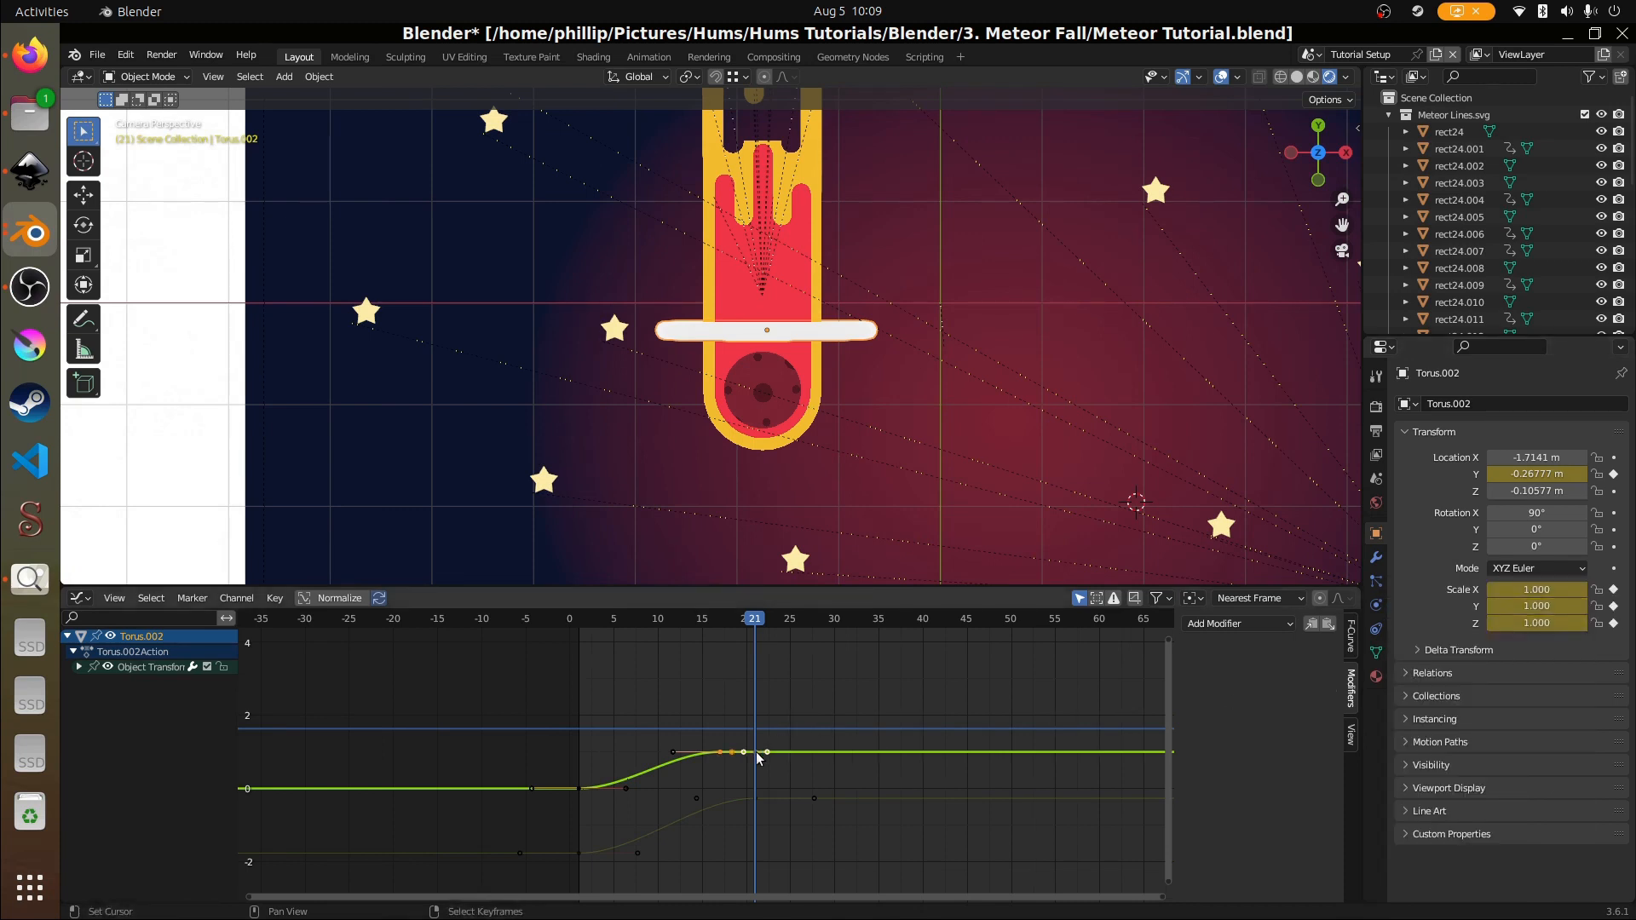
- Try moving the torus's Y location end keyframe one frame later, and undo the move
left_click(756, 798)
key("g")
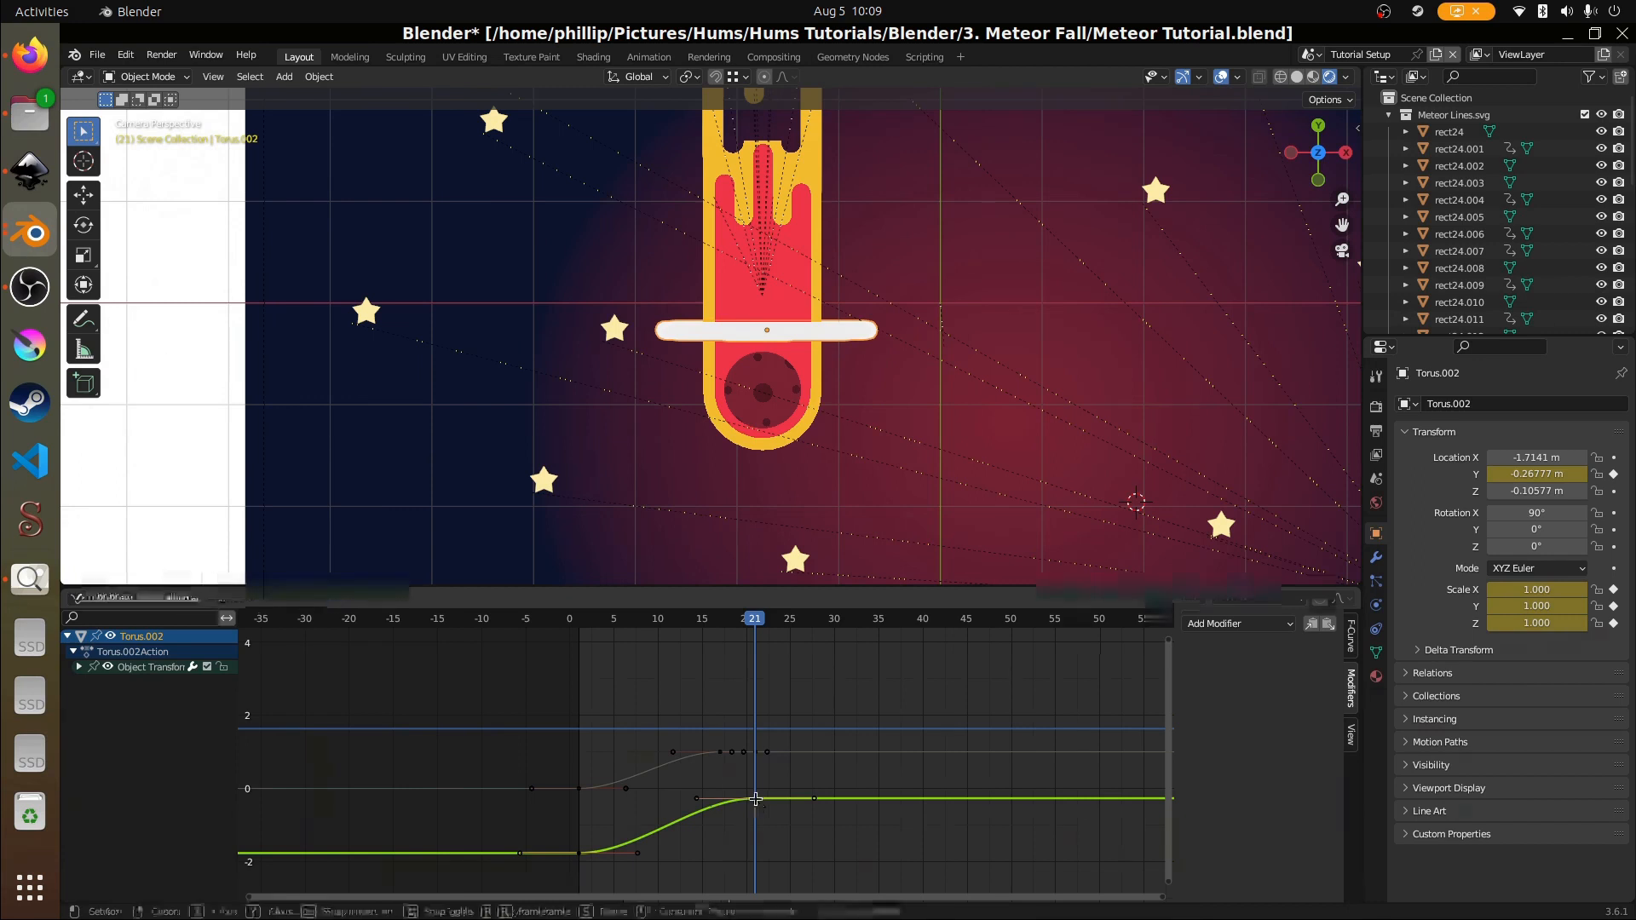
left_click(759, 795)
left_click(720, 751)
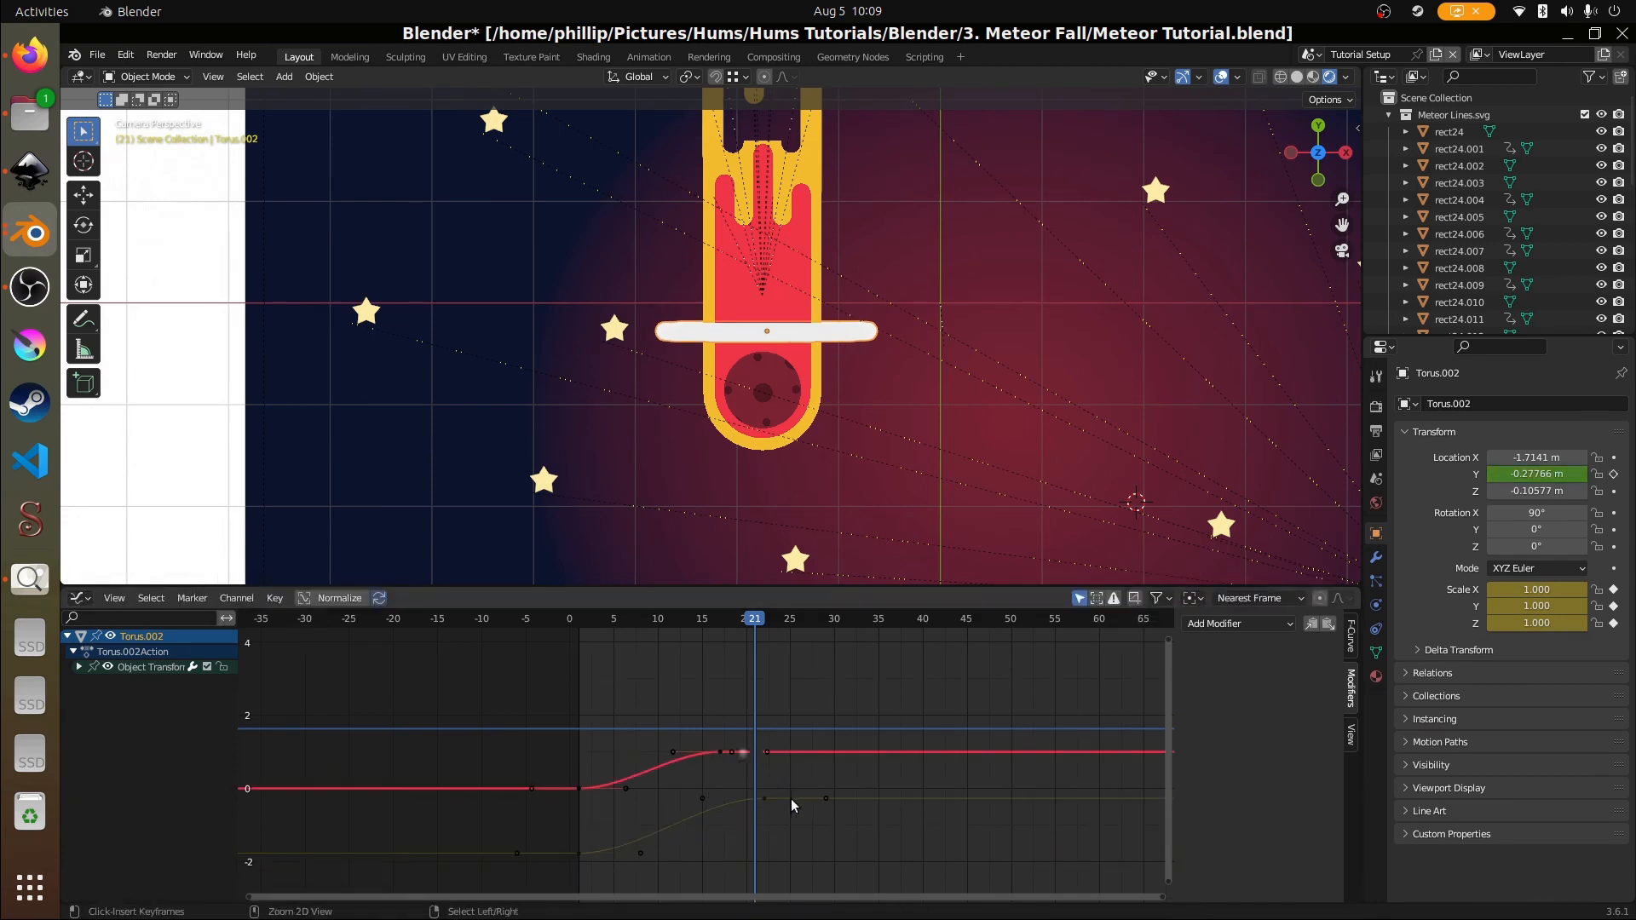
key("ctrl+z")
key("ctrl+z")
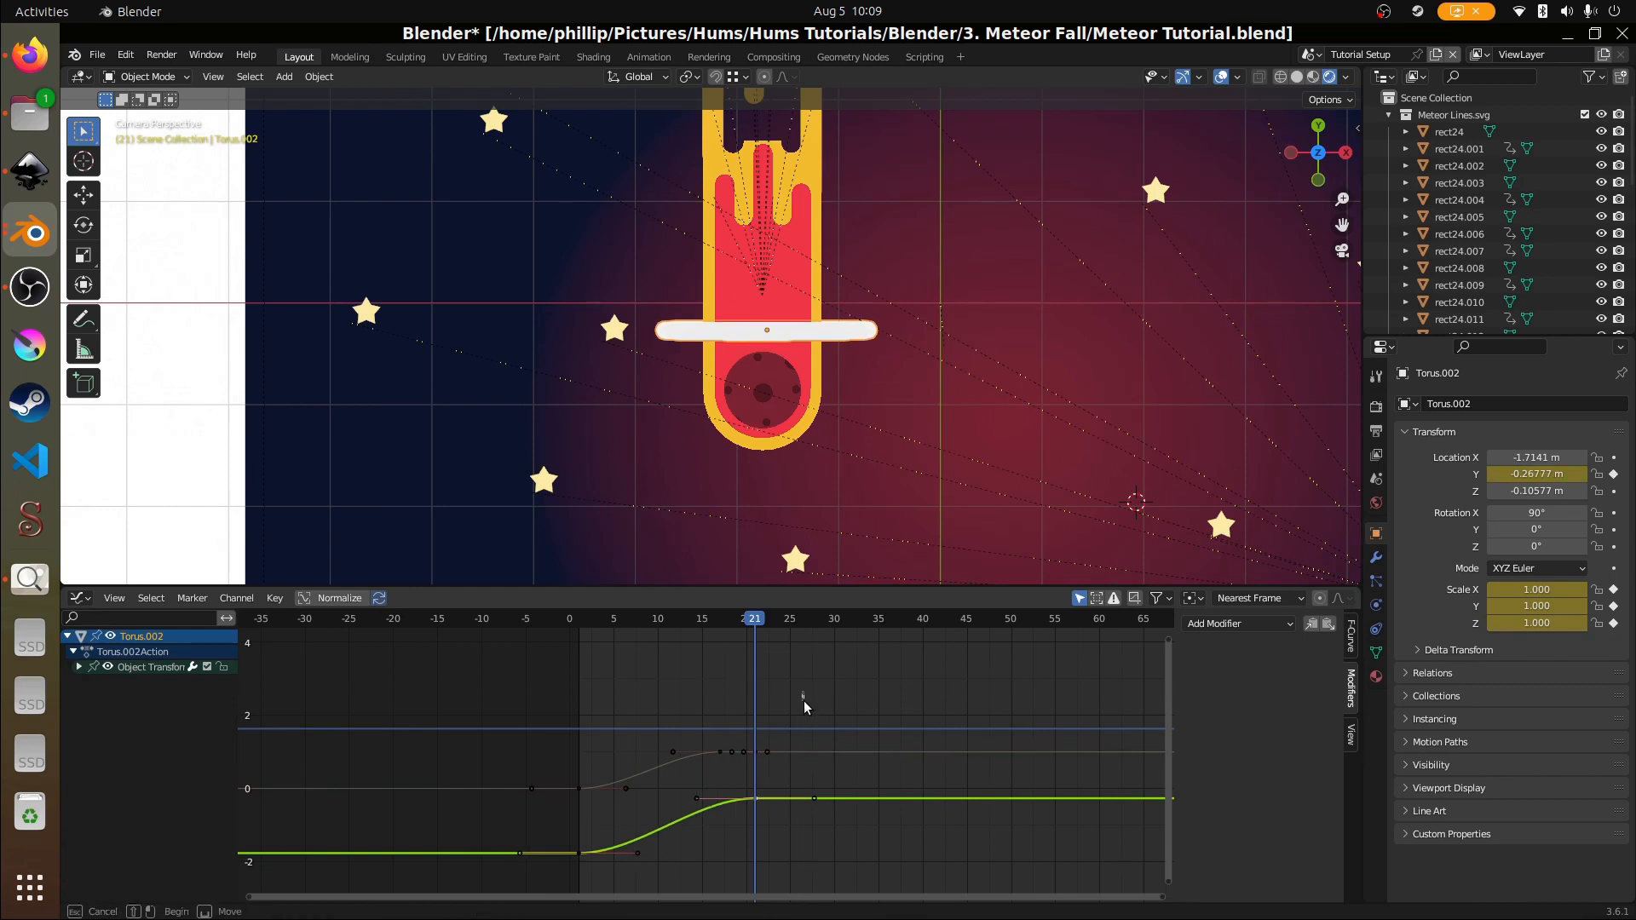
- Move the torus's scale and Y location keyframes at frame 21 together one frame later to frame 22, and play the animation
left_click_drag(804, 700, 734, 846)
key("g")
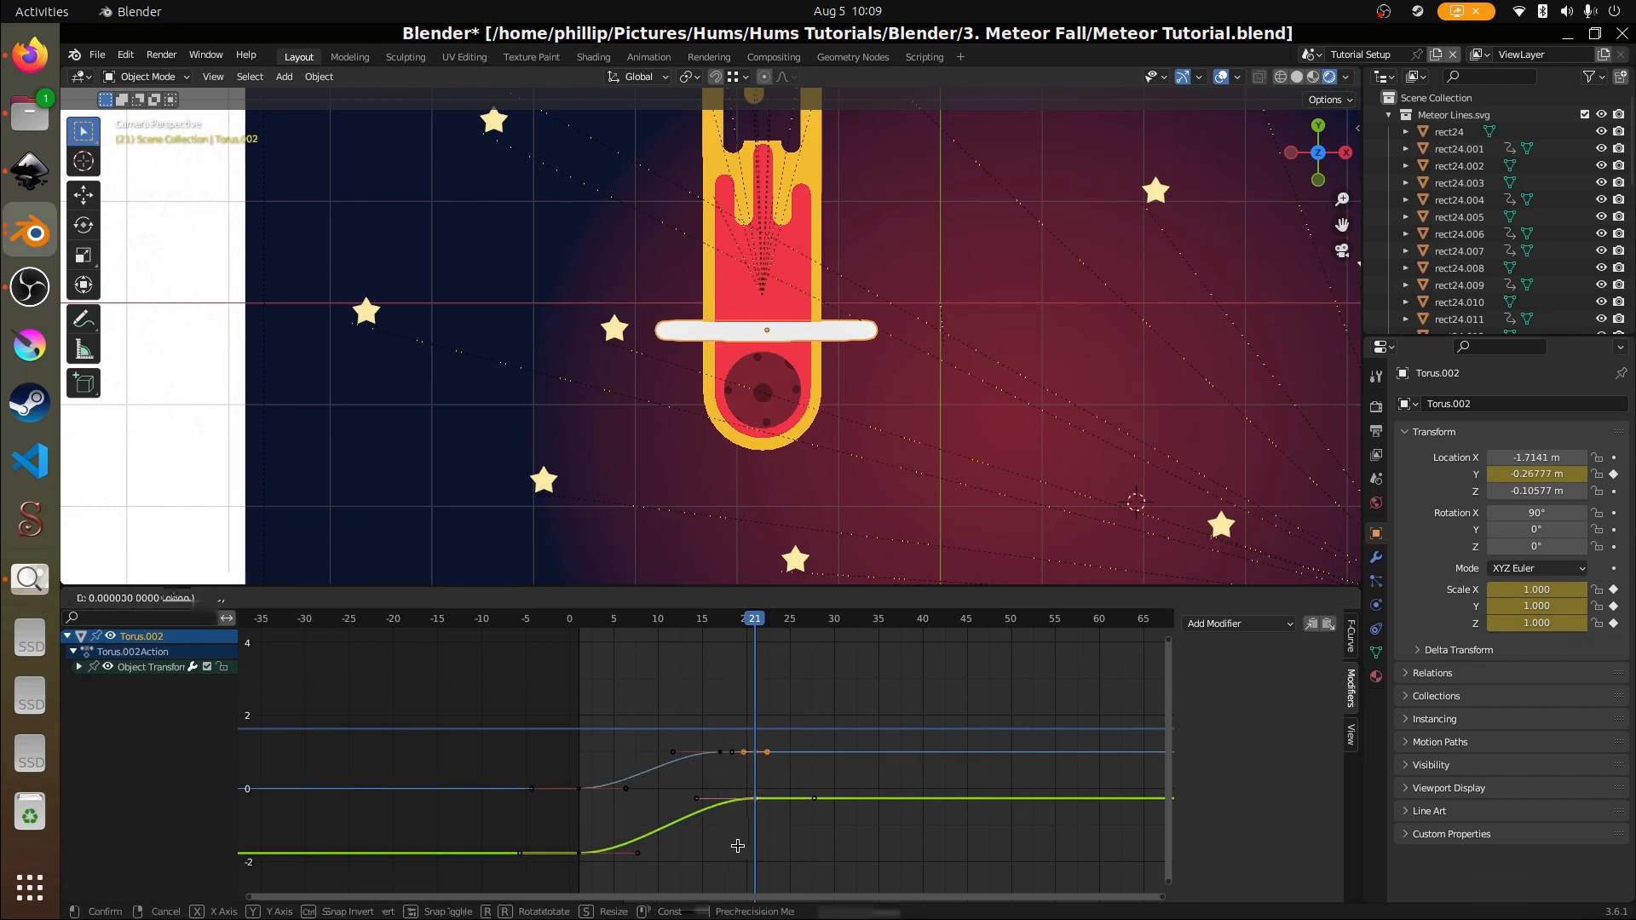
key("x")
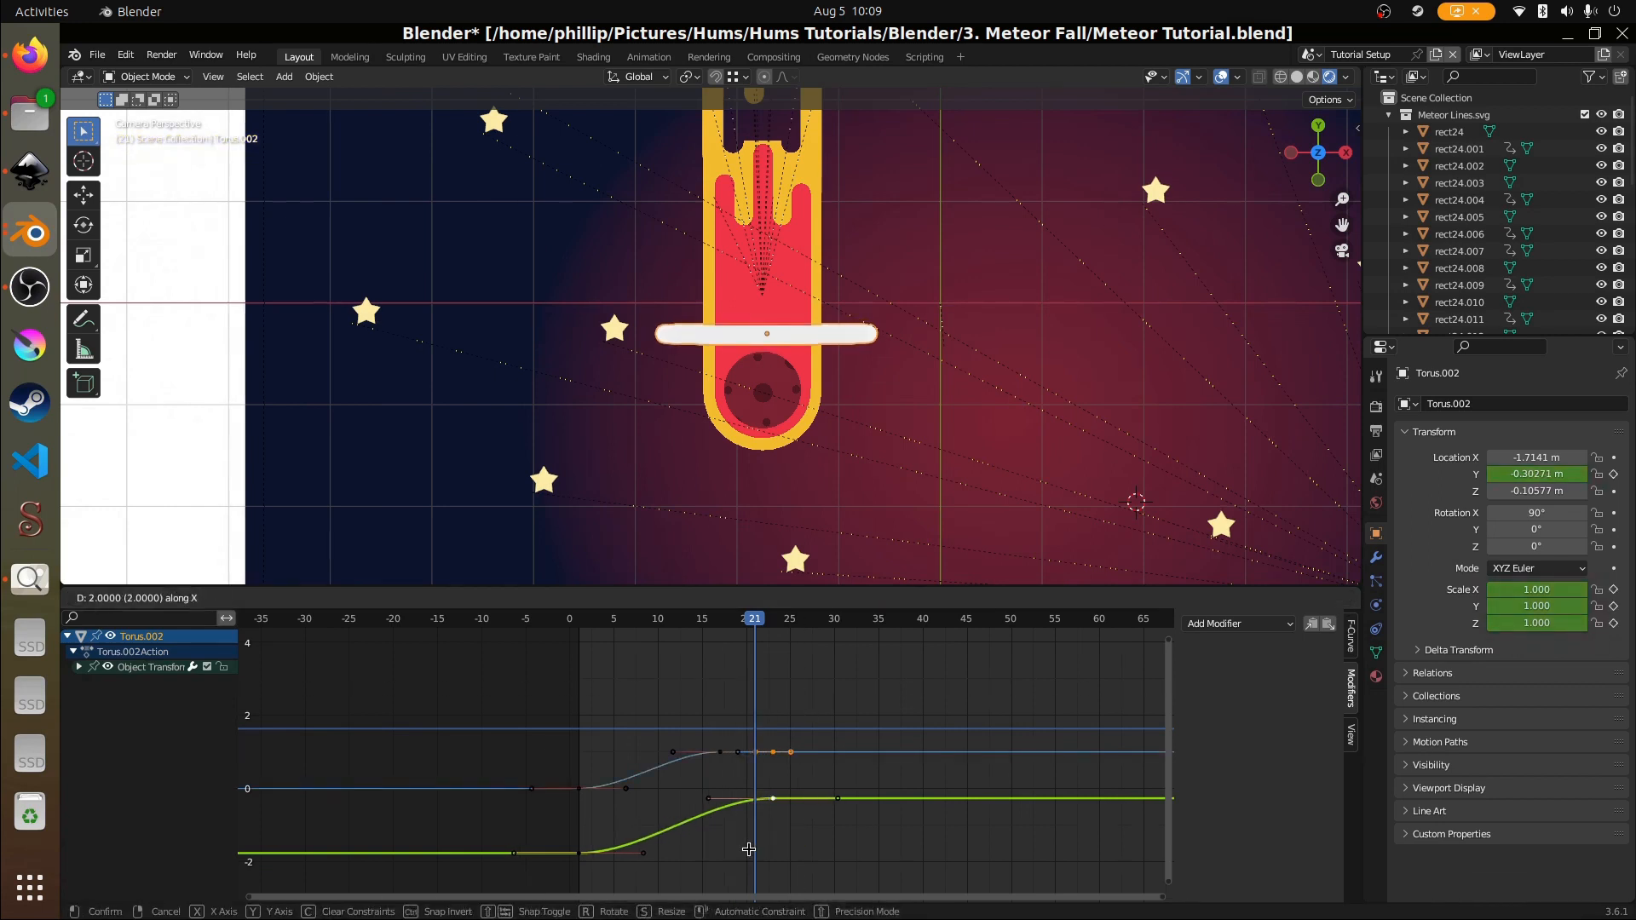
left_click(746, 852)
key("space")
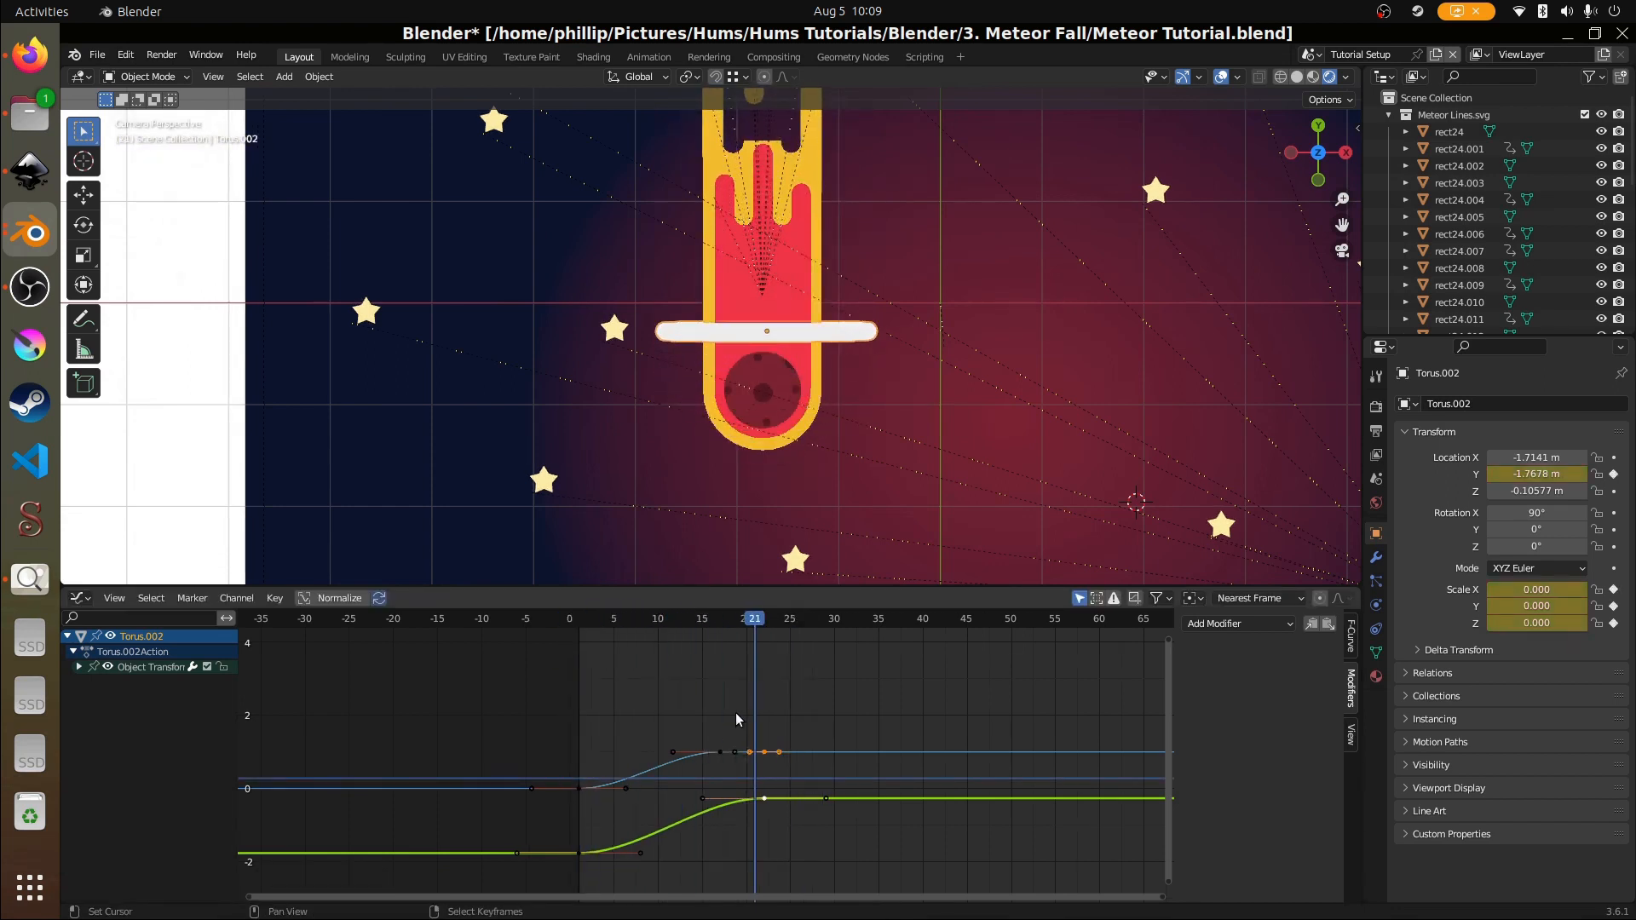
- At frame 22, set the torus's Z scale to 0, insert scale keyframes and play the animation
mouse_move(736, 713)
left_mouse_down()
mouse_move(789, 708)
mouse_move(714, 707)
mouse_move(763, 707)
left_mouse_up()
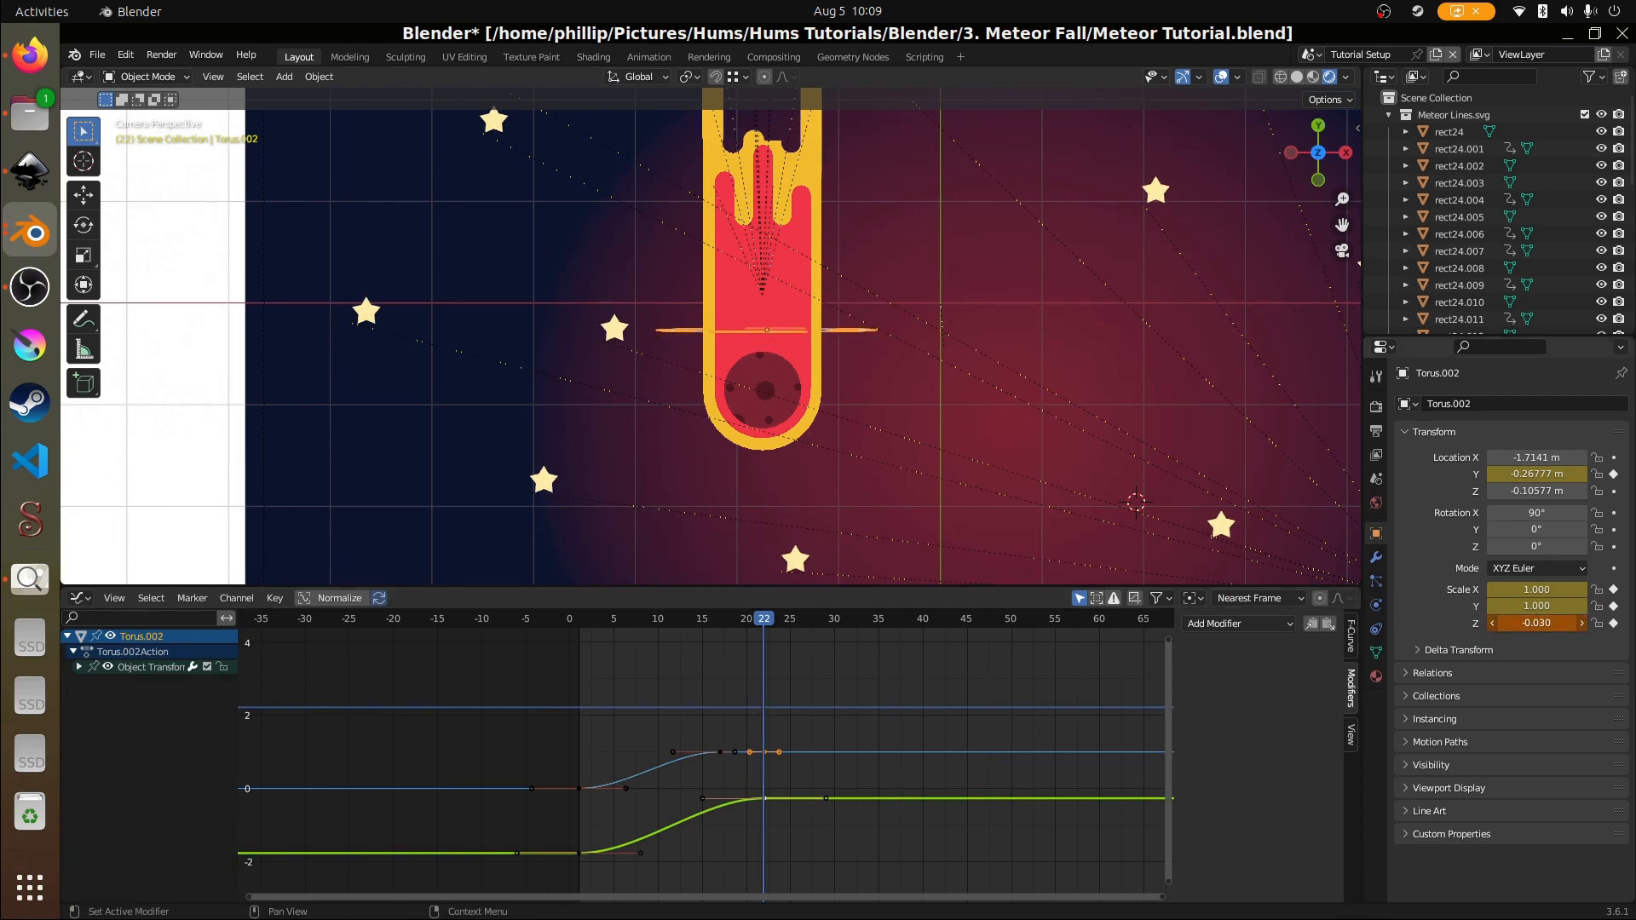
right_click(1533, 624)
left_click(1448, 607)
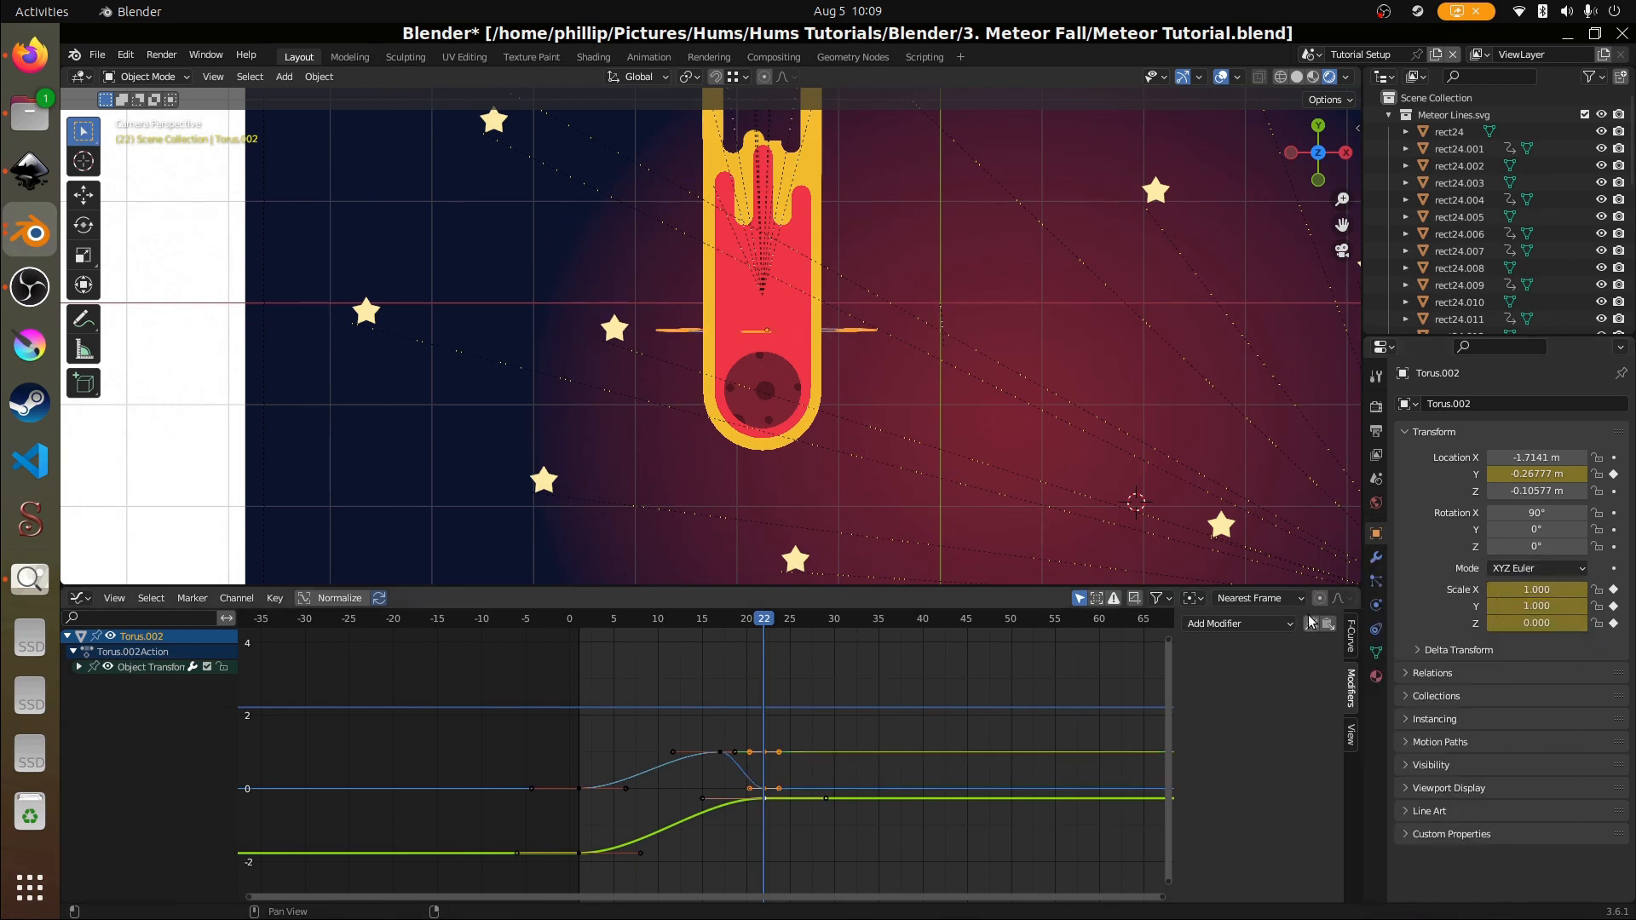
left_click_drag(770, 657, 597, 663)
key("space")
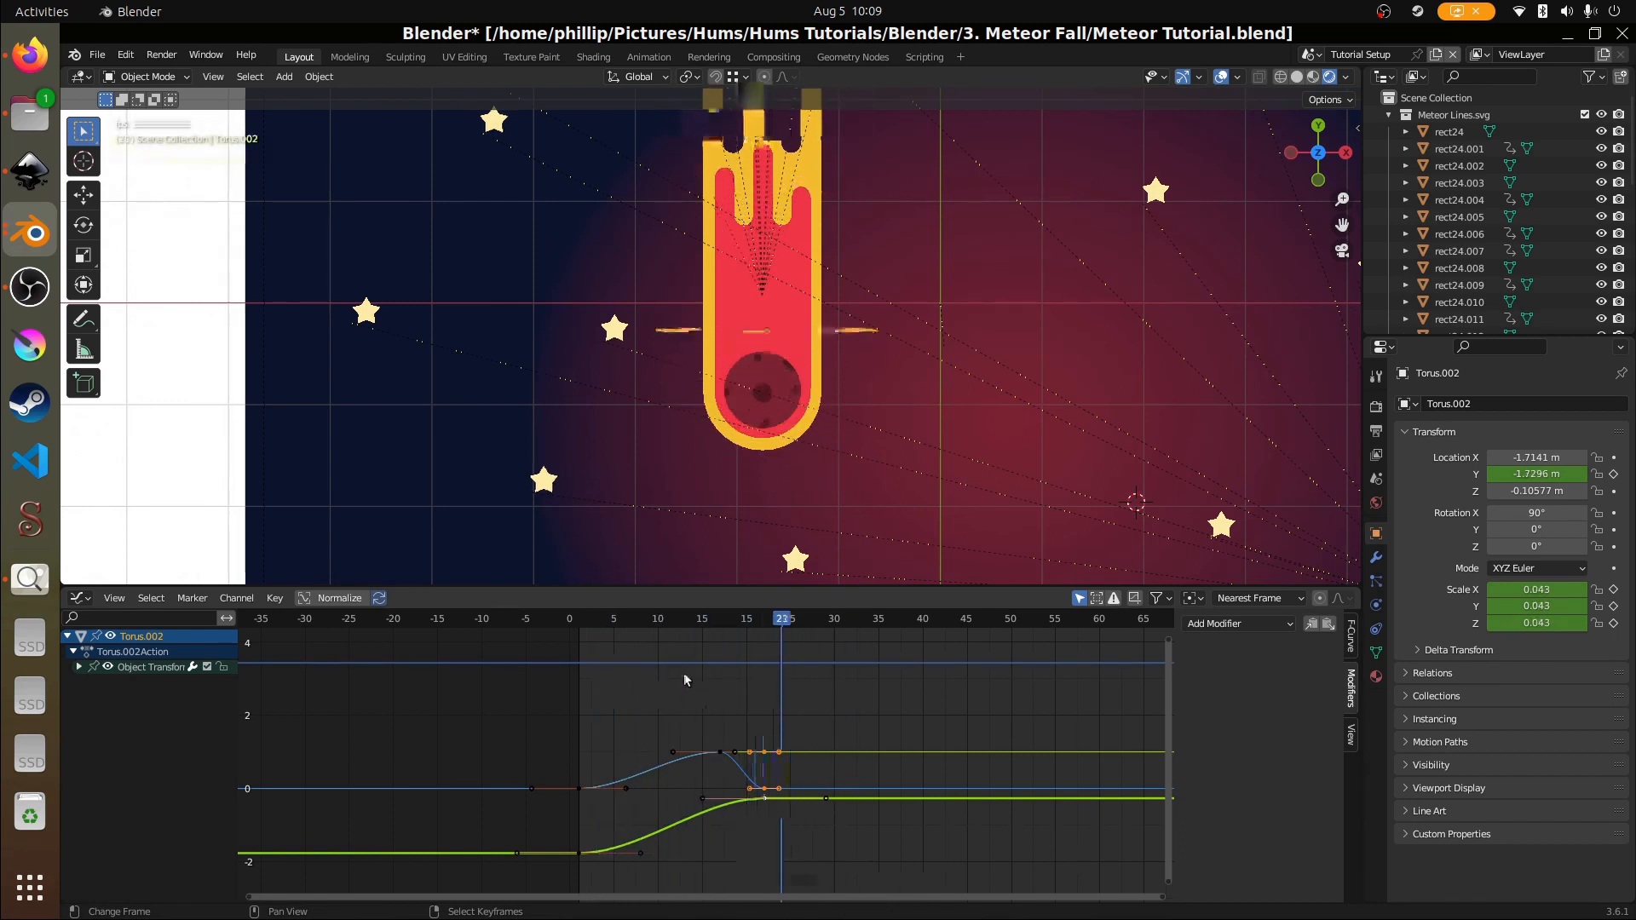
- At frame 18, try a Y scale of -0.21 on the torus without keyframing it
left_click_drag(755, 645, 724, 651)
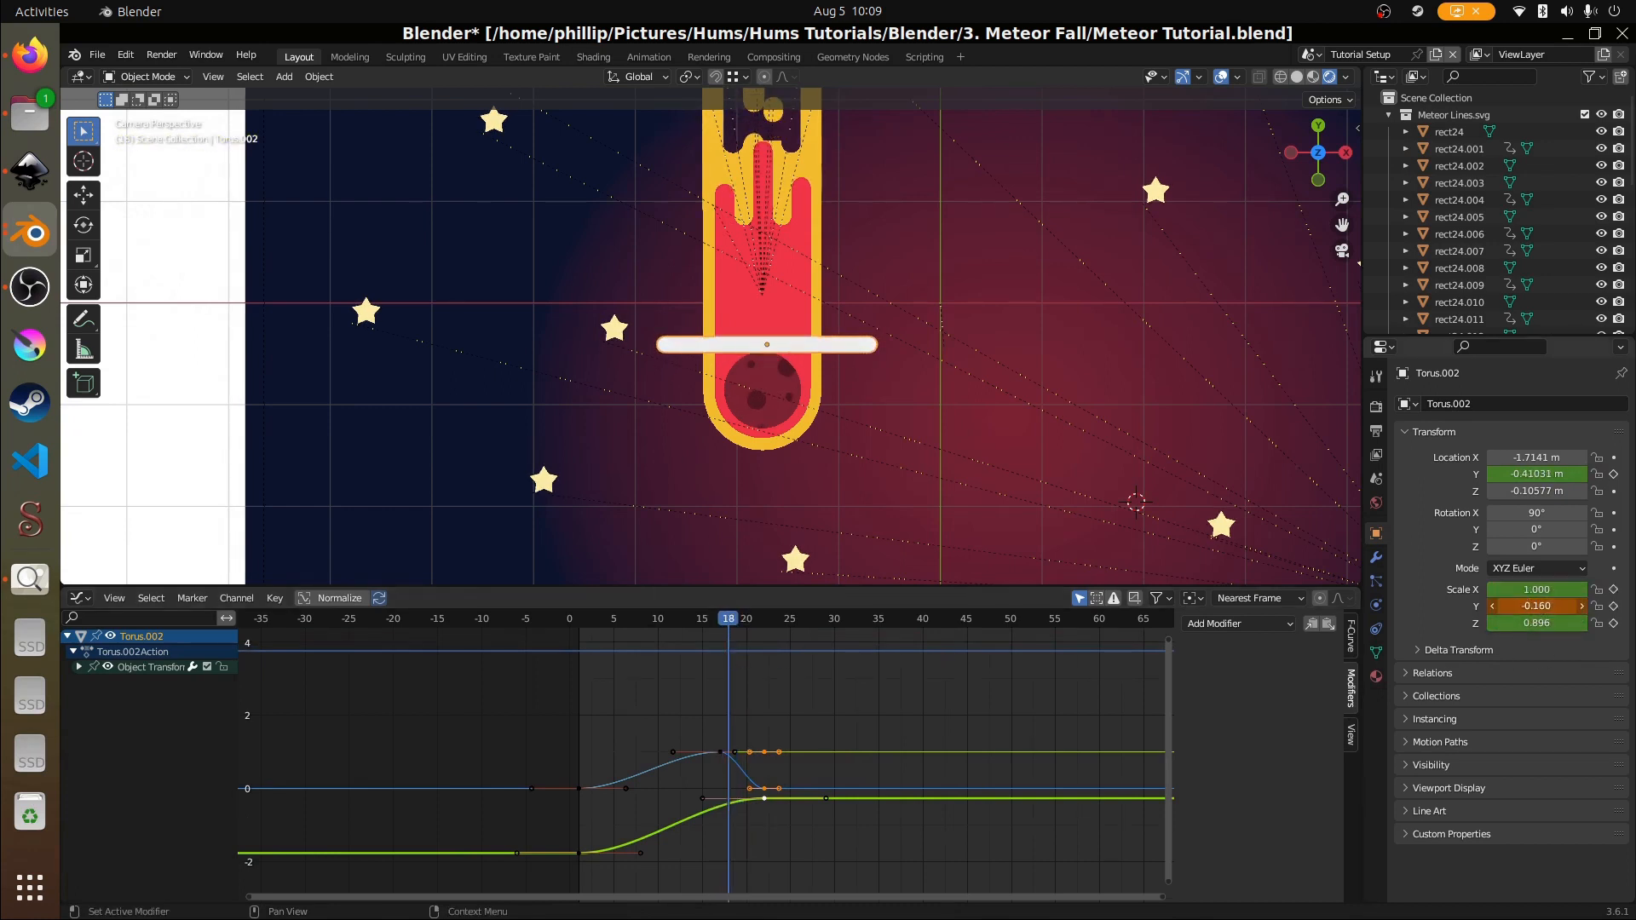
left_click_drag(1536, 605, 1508, 606)
type("0.21")
key("Return")
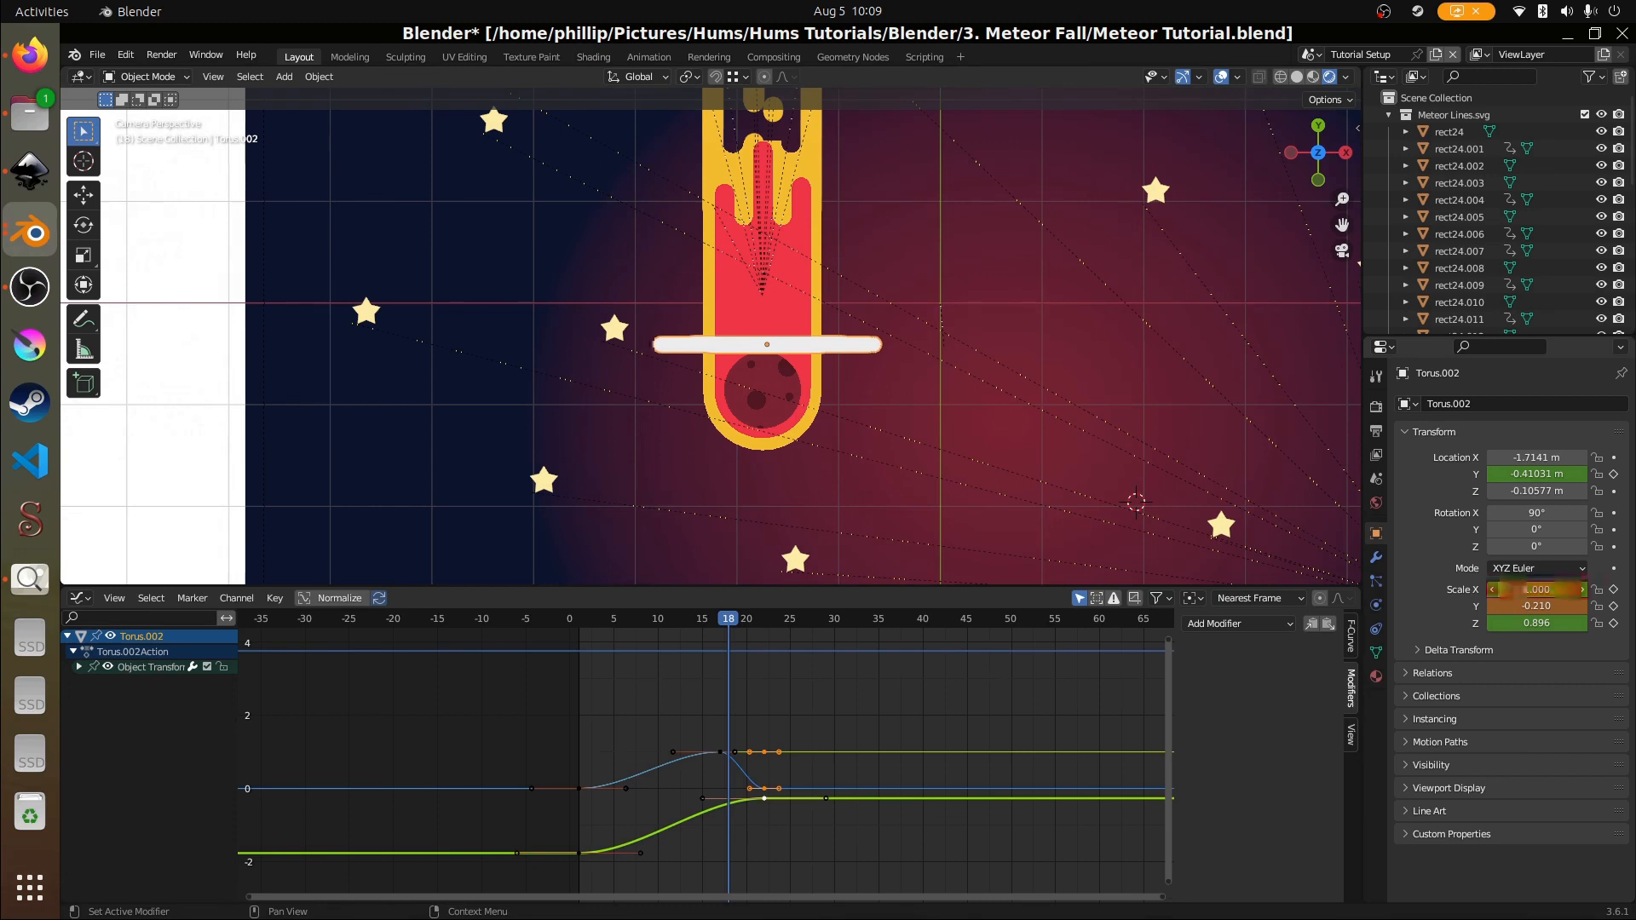
- Replay the ring animation from frame 0 and examine the flattened torus around the meteor from the side
left_click_drag(731, 630, 571, 639)
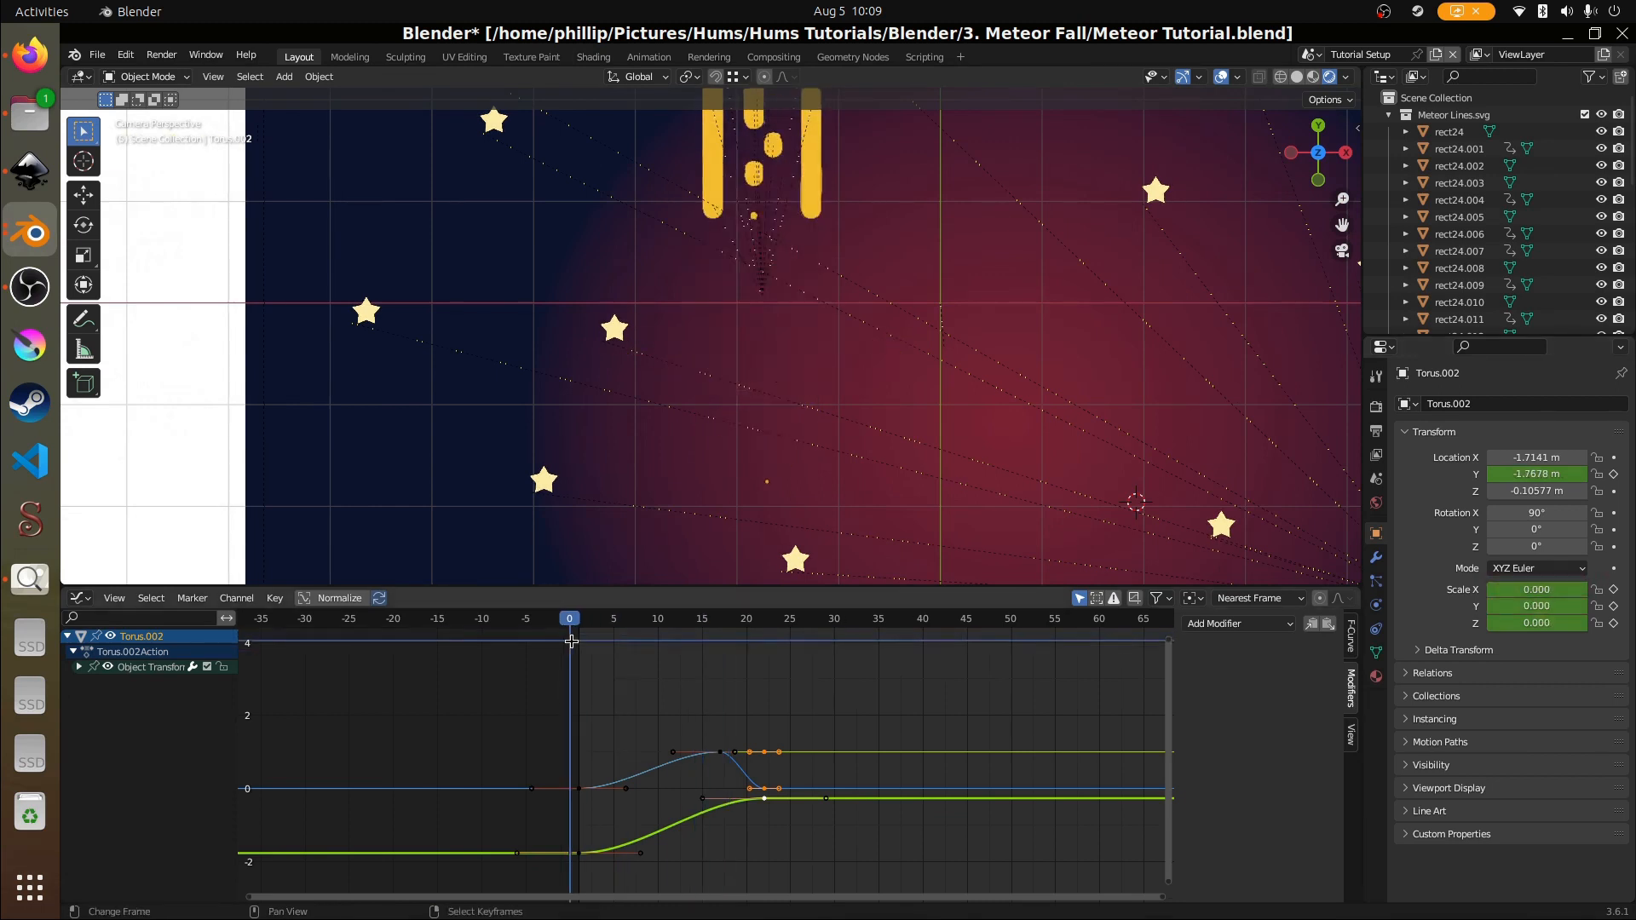
key("space")
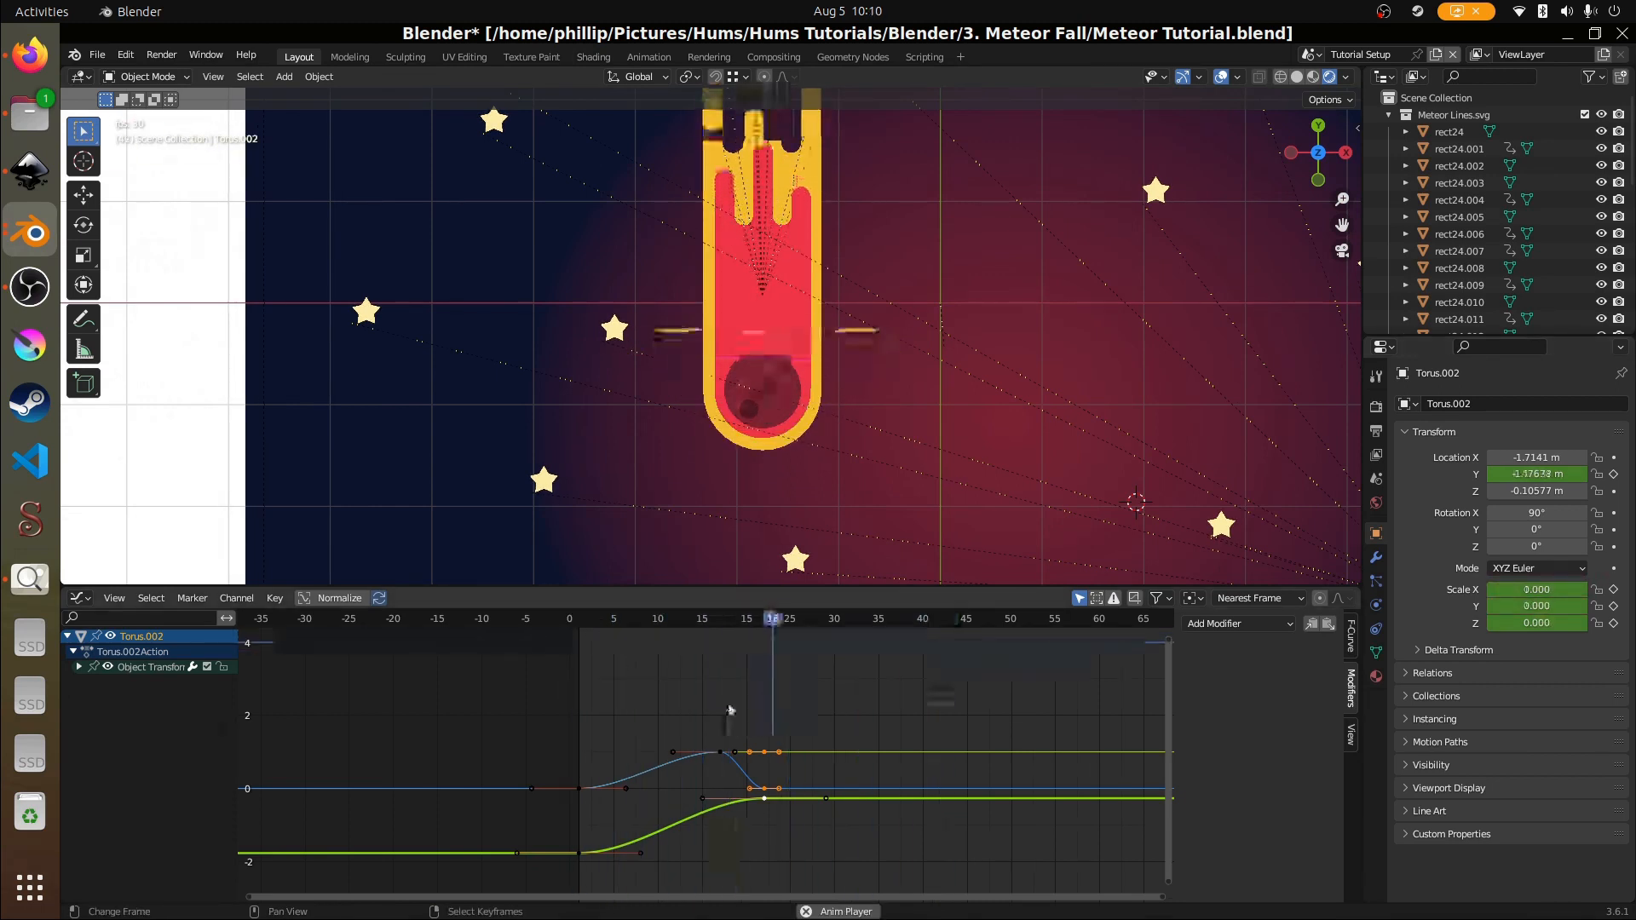
key("space")
left_click(771, 484)
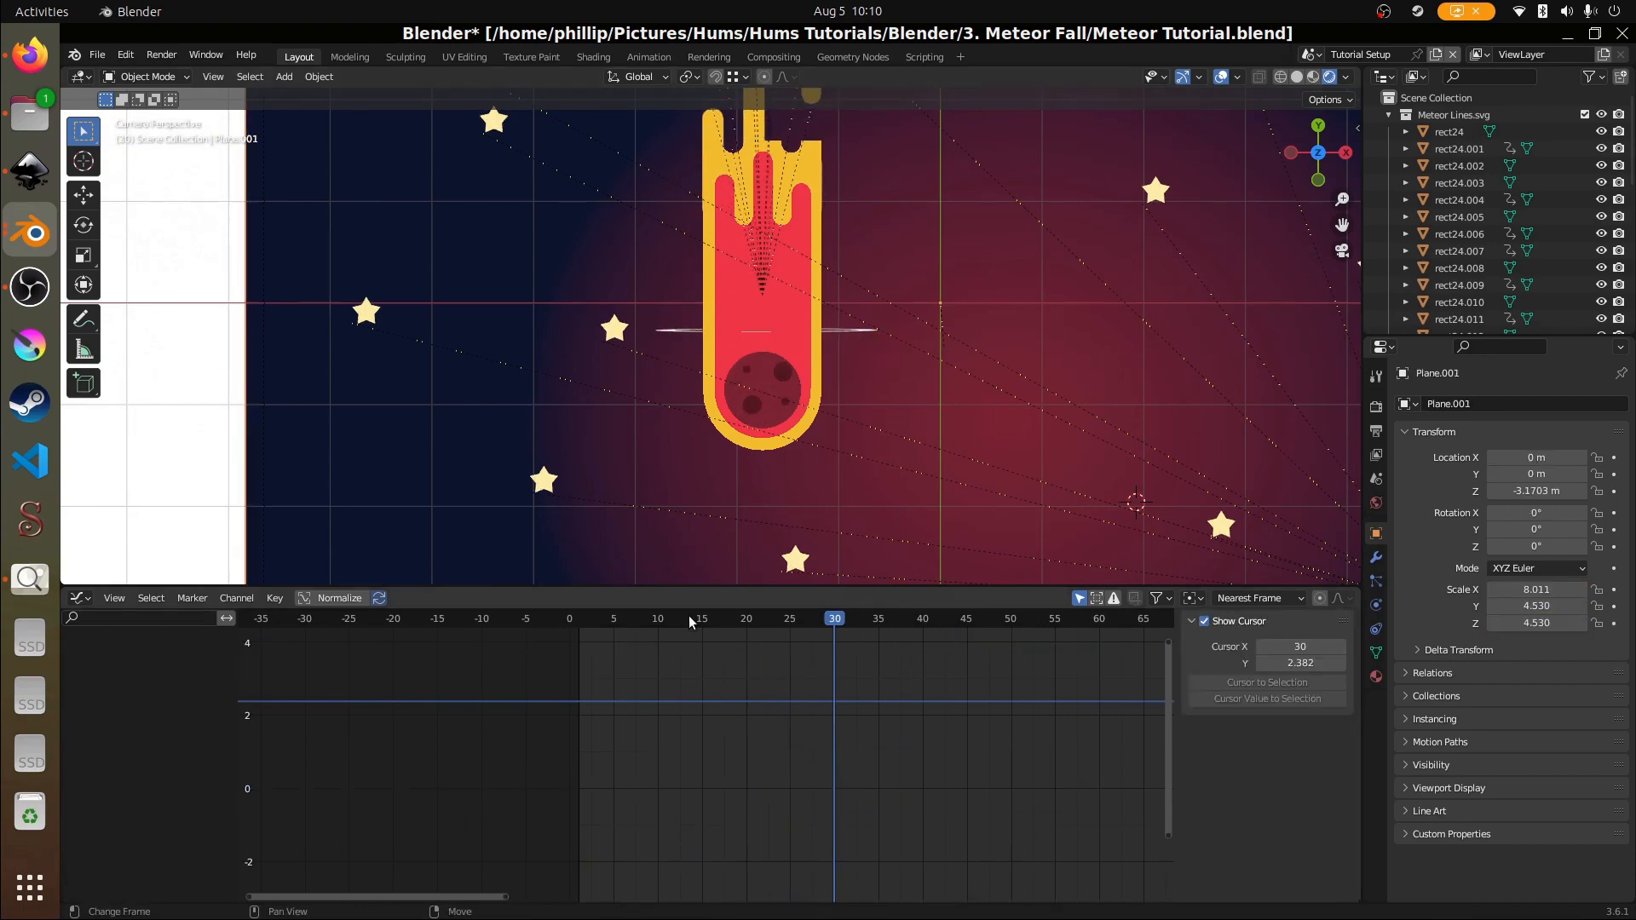
scroll(832, 343, "up", 3)
middle_click_drag(956, 339, 1124, 221)
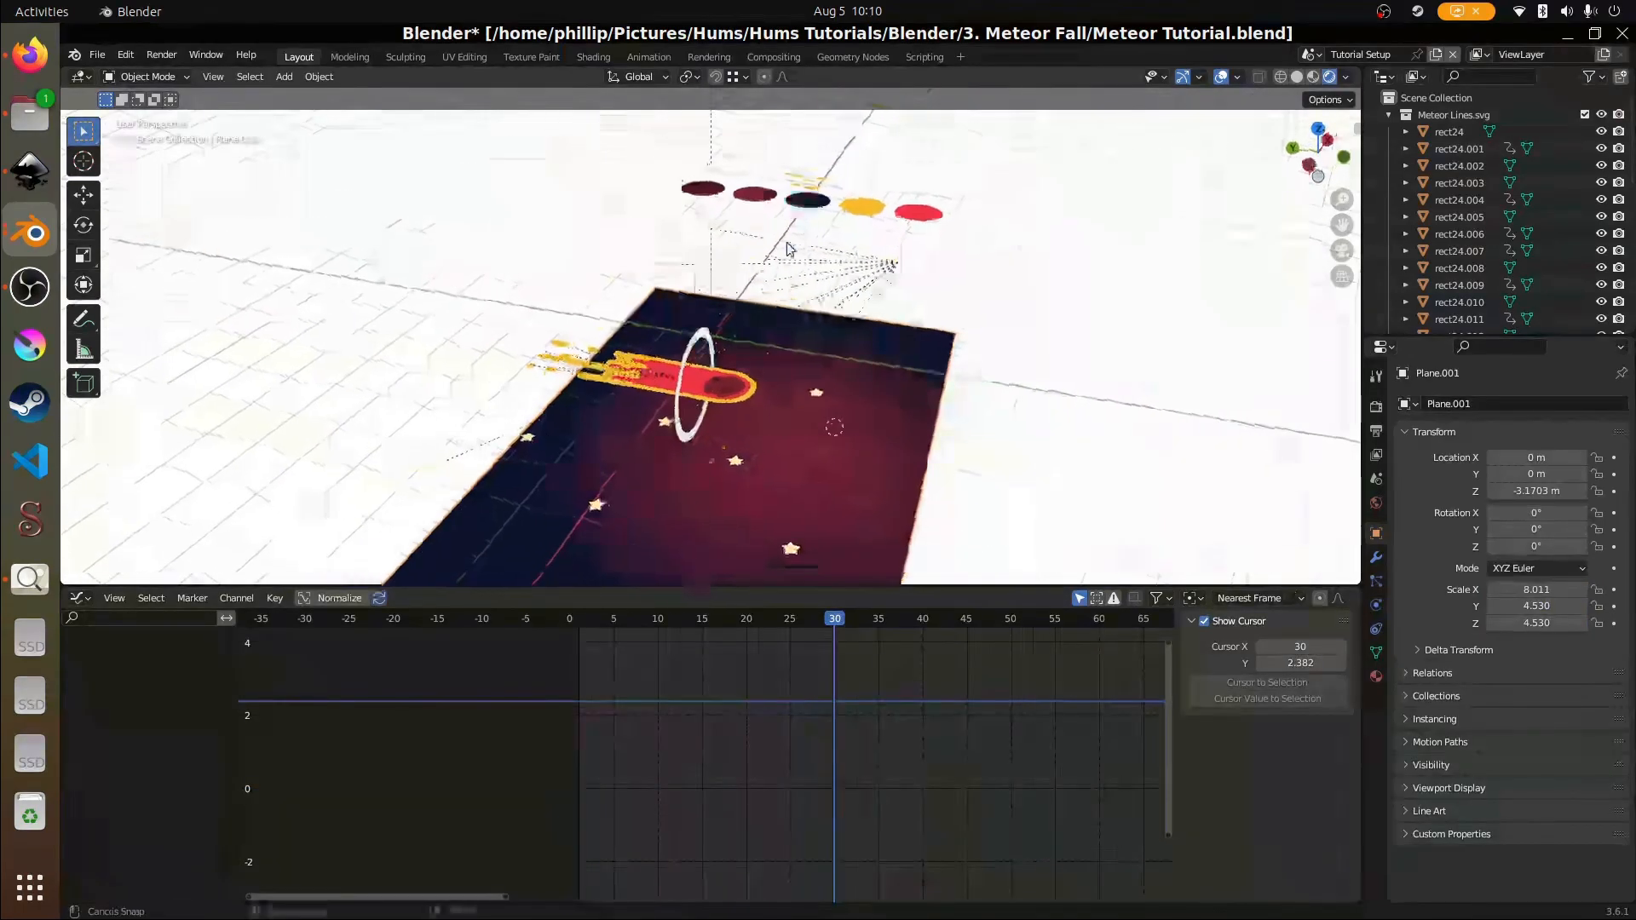
scroll(710, 344, "up", 4)
right_click(710, 343)
middle_click_drag(709, 343, 806, 483)
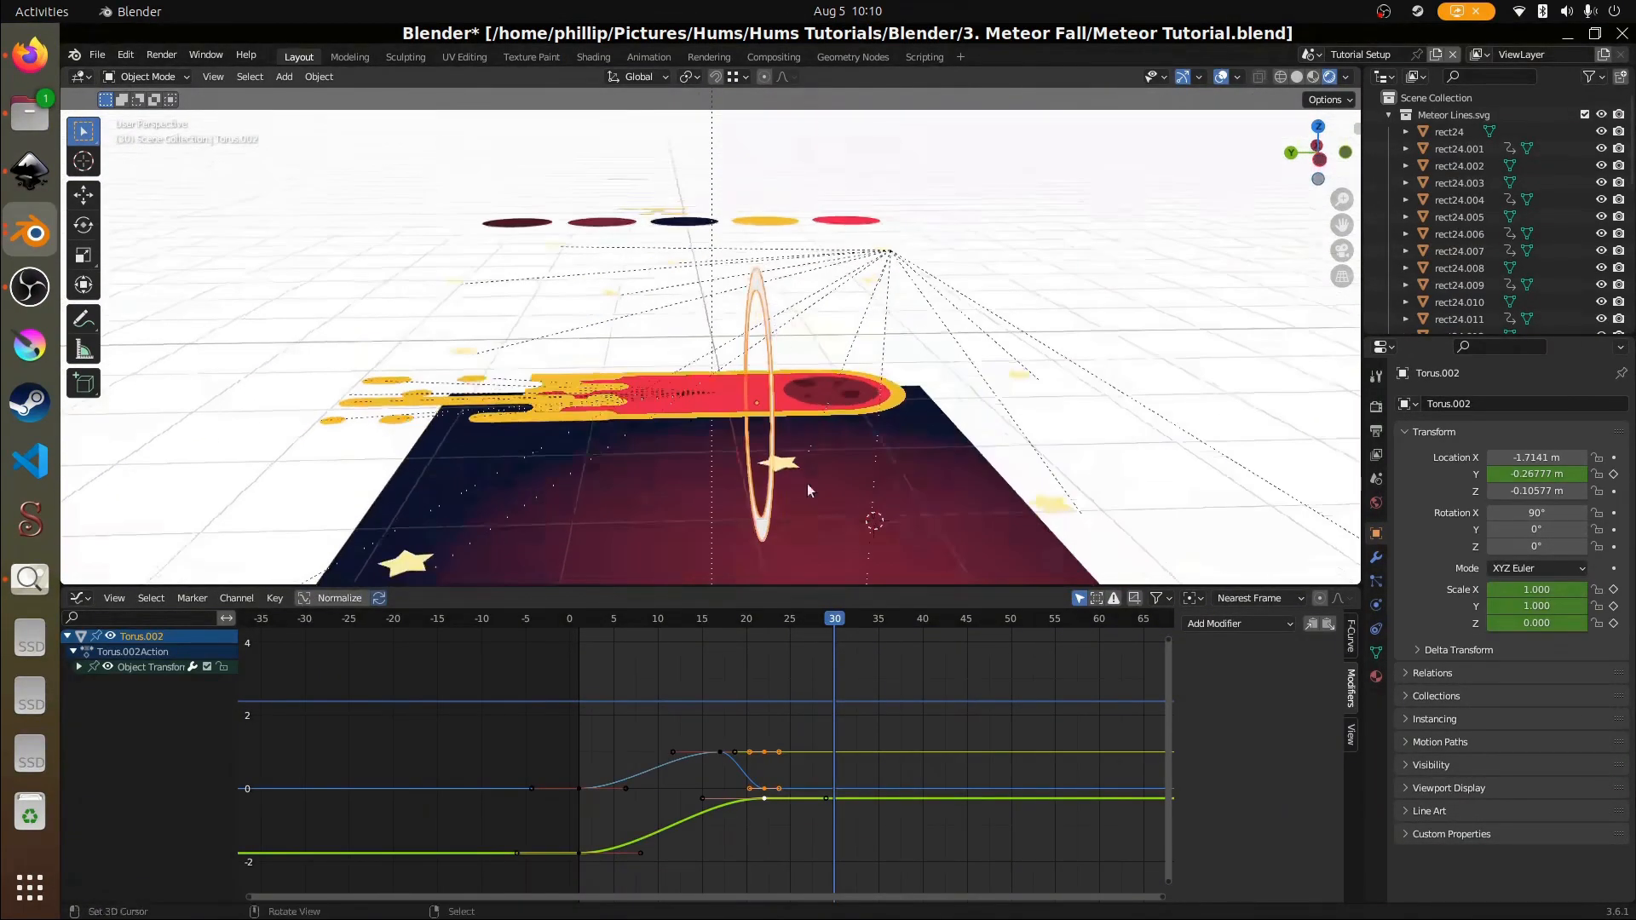
- At frame 23, set the torus's Y and X scale to 0 and insert keyframes for the scale on all axes
left_click(700, 681)
left_click_drag(700, 682, 765, 682)
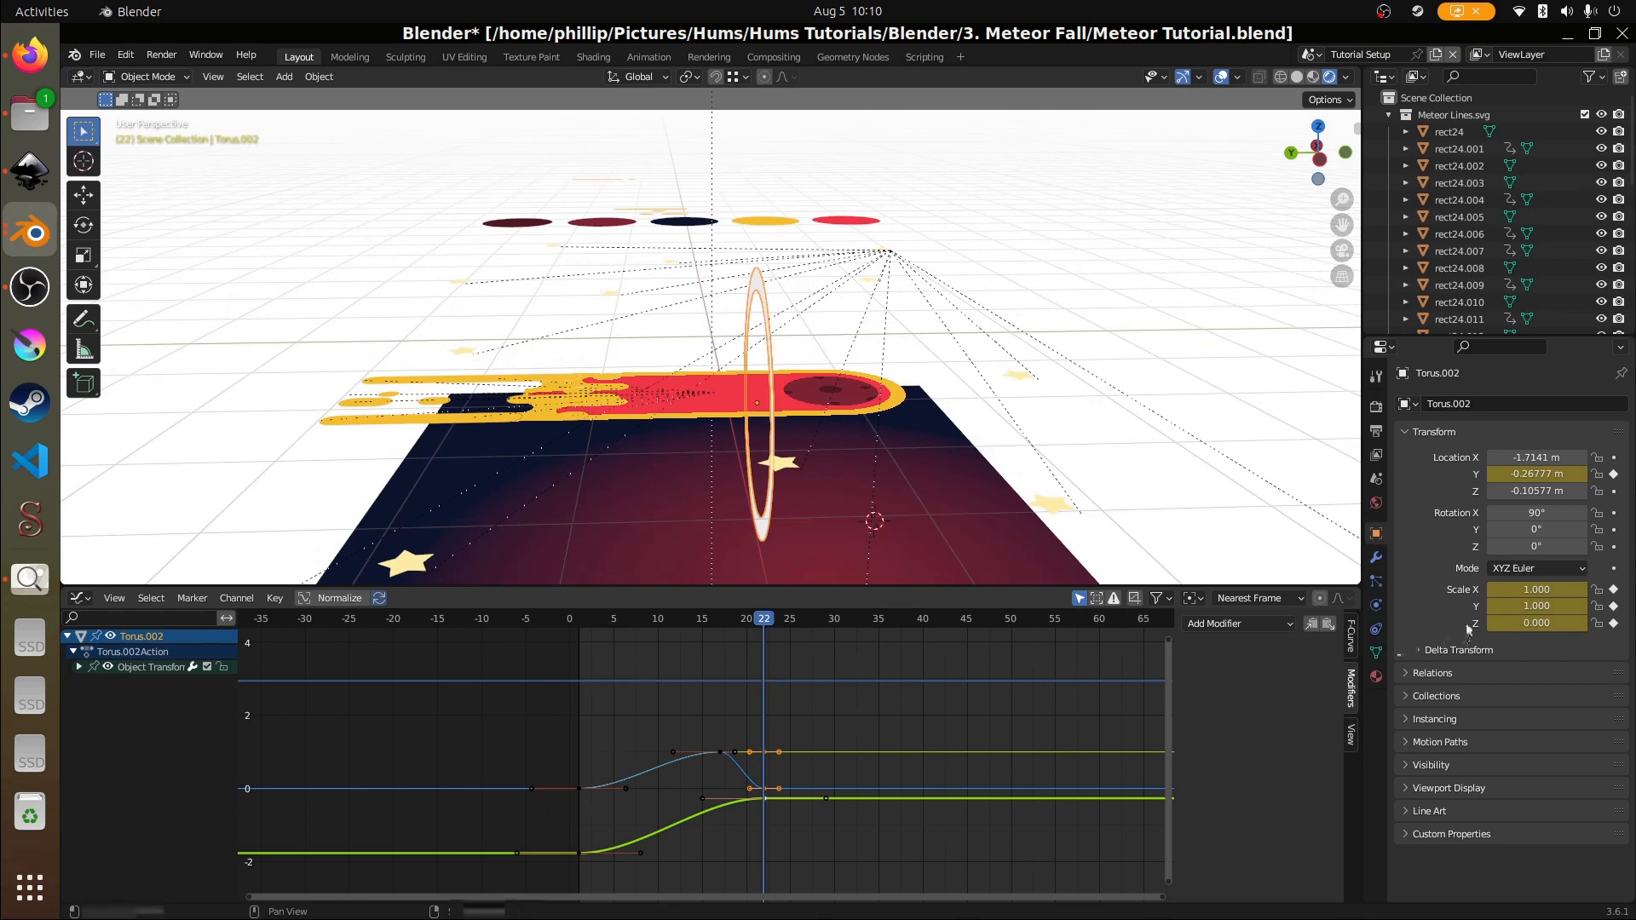
left_click_drag(765, 676, 770, 675)
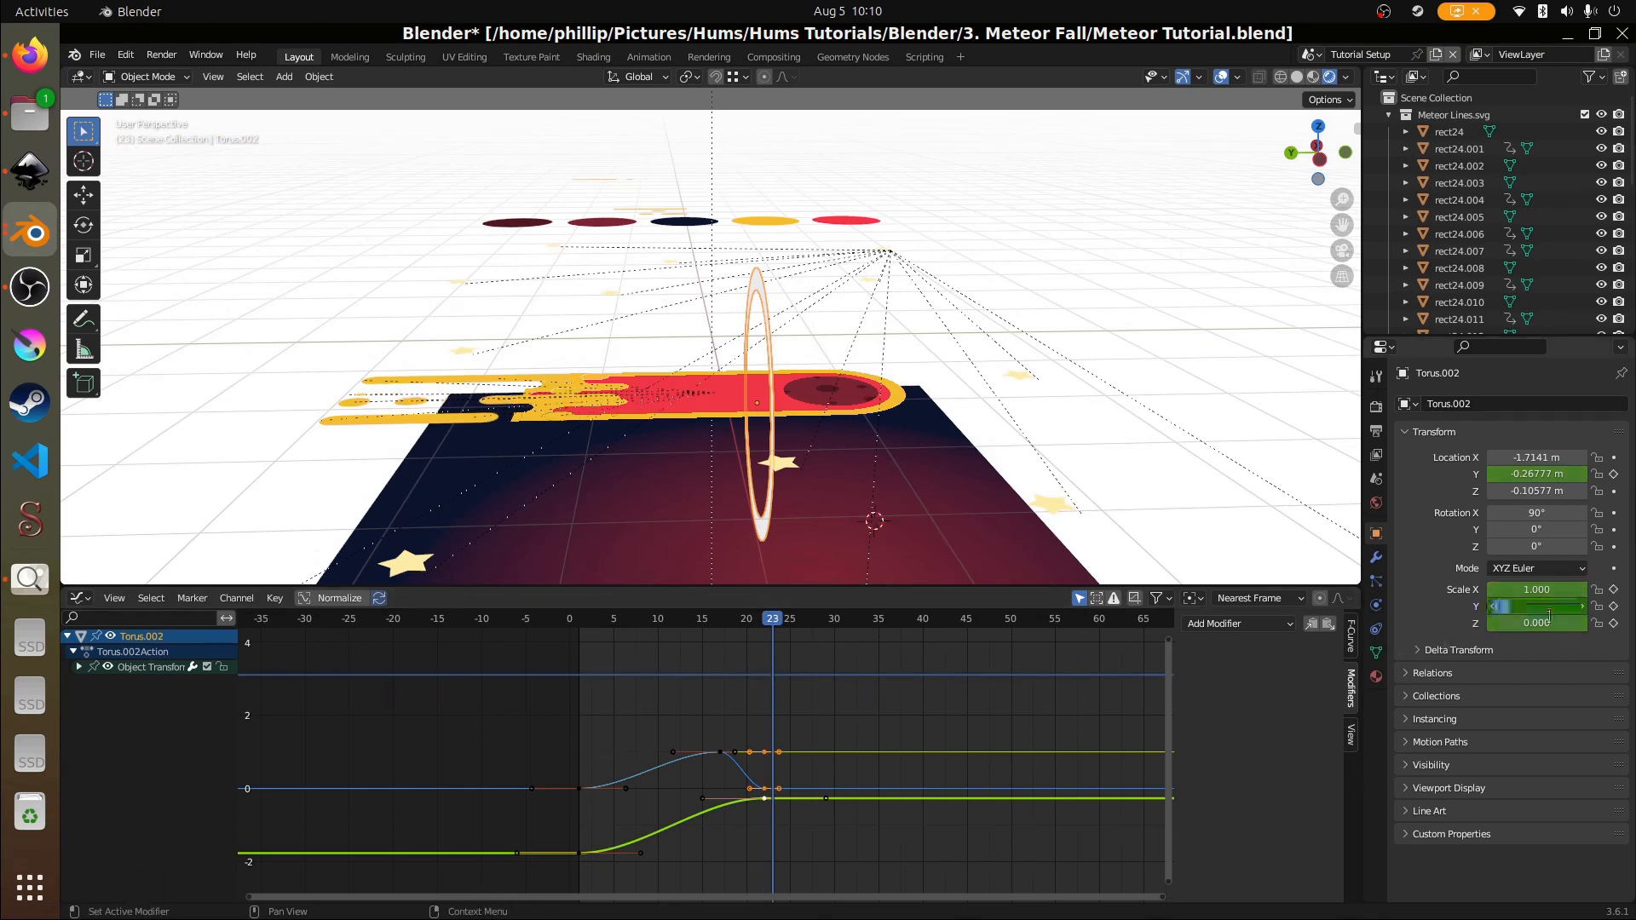
key("Return")
type("0")
key("Return")
left_click(1544, 589)
type(".")
key("Return")
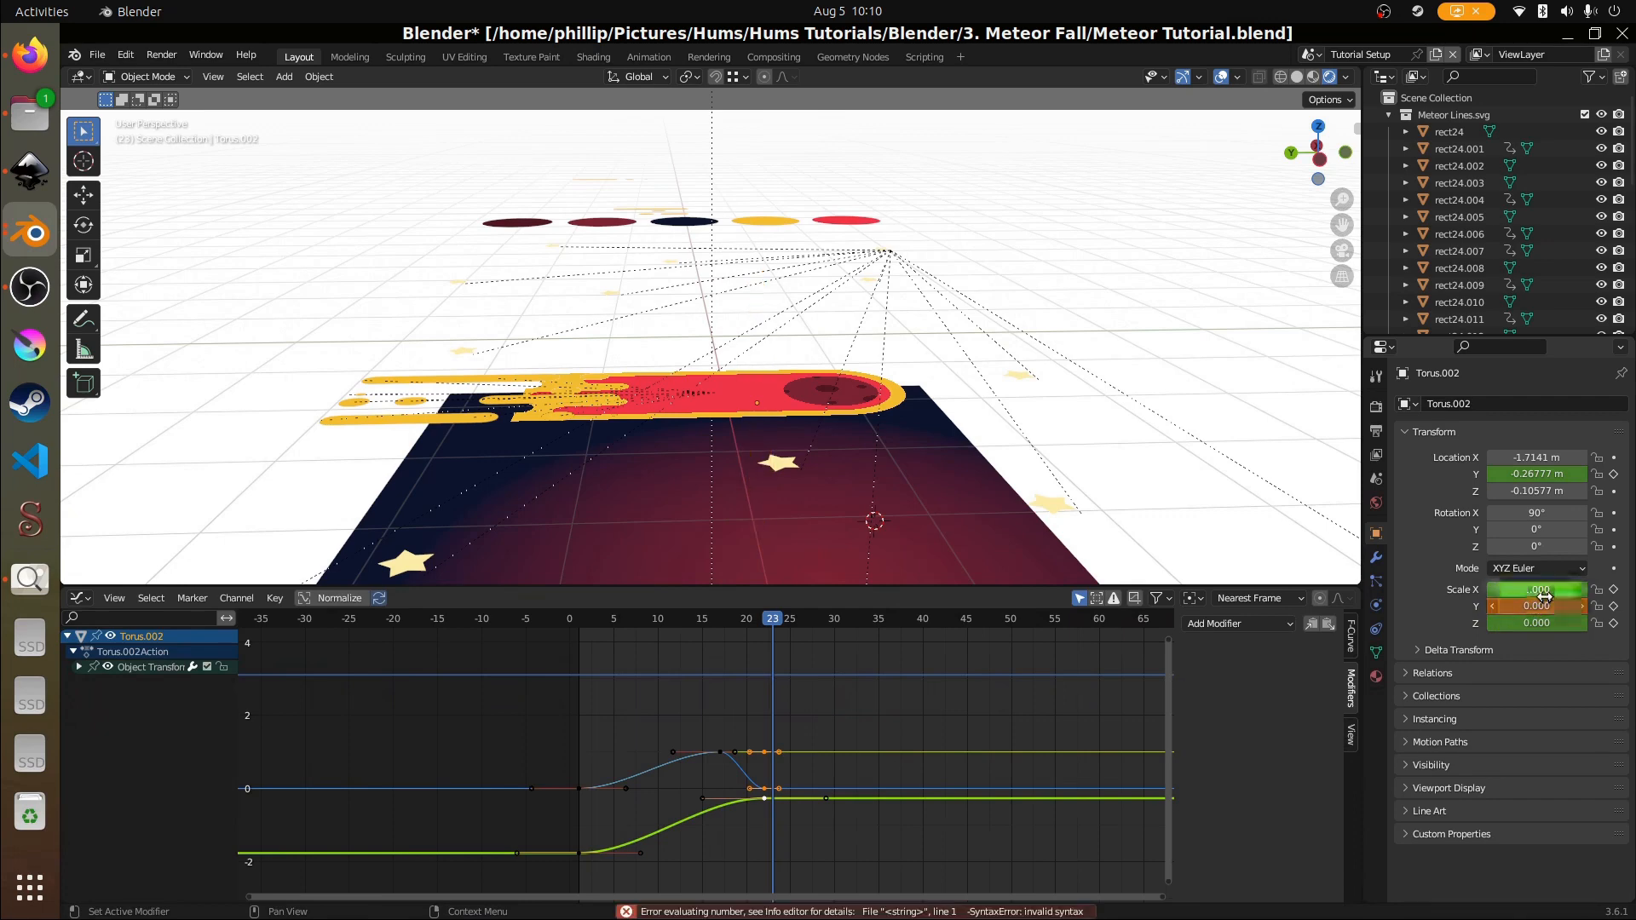
right_click(1543, 602)
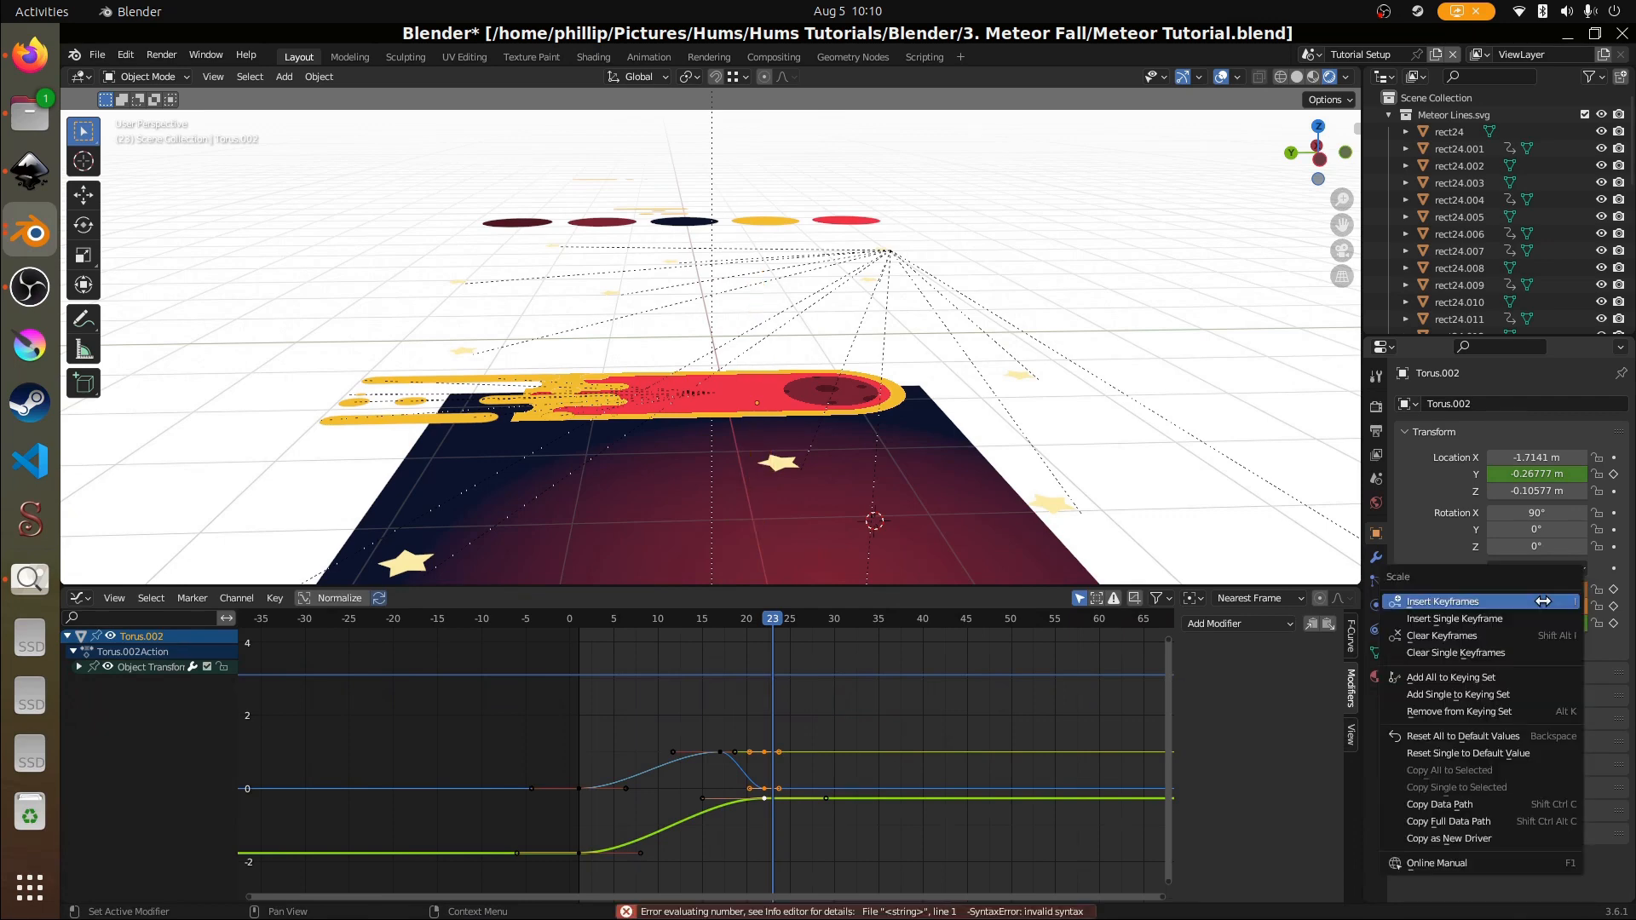
left_click(1543, 602)
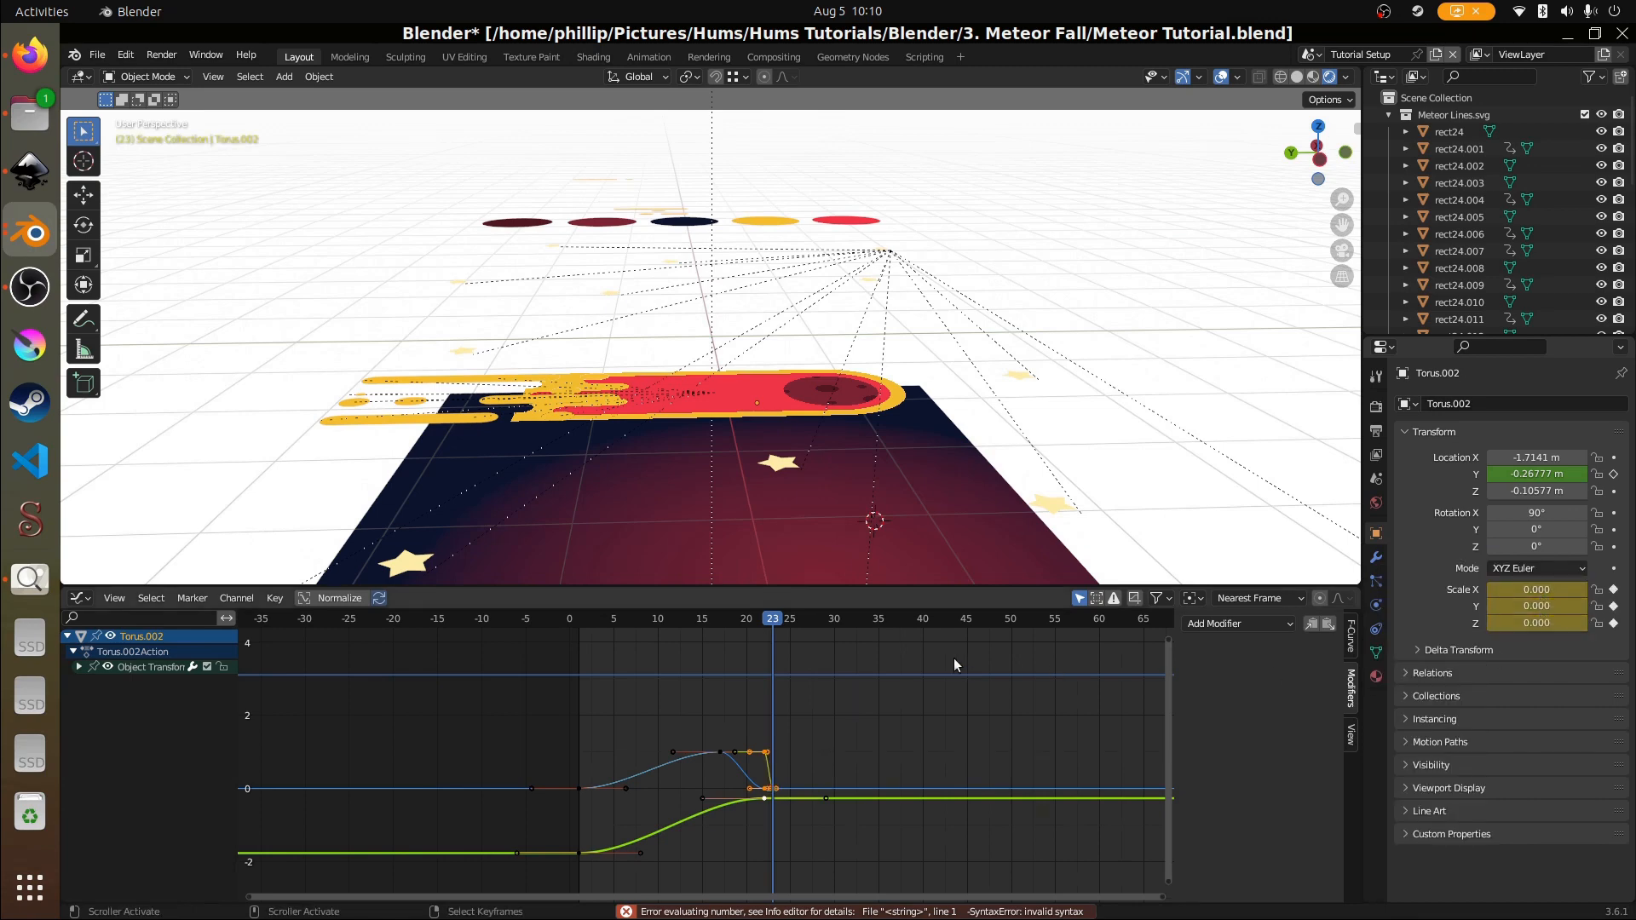
- Return to the camera view and replay the ring animation from the start to check how the ring disappears
scroll(953, 658, "right", 3, "ctrl")
key("KP_0")
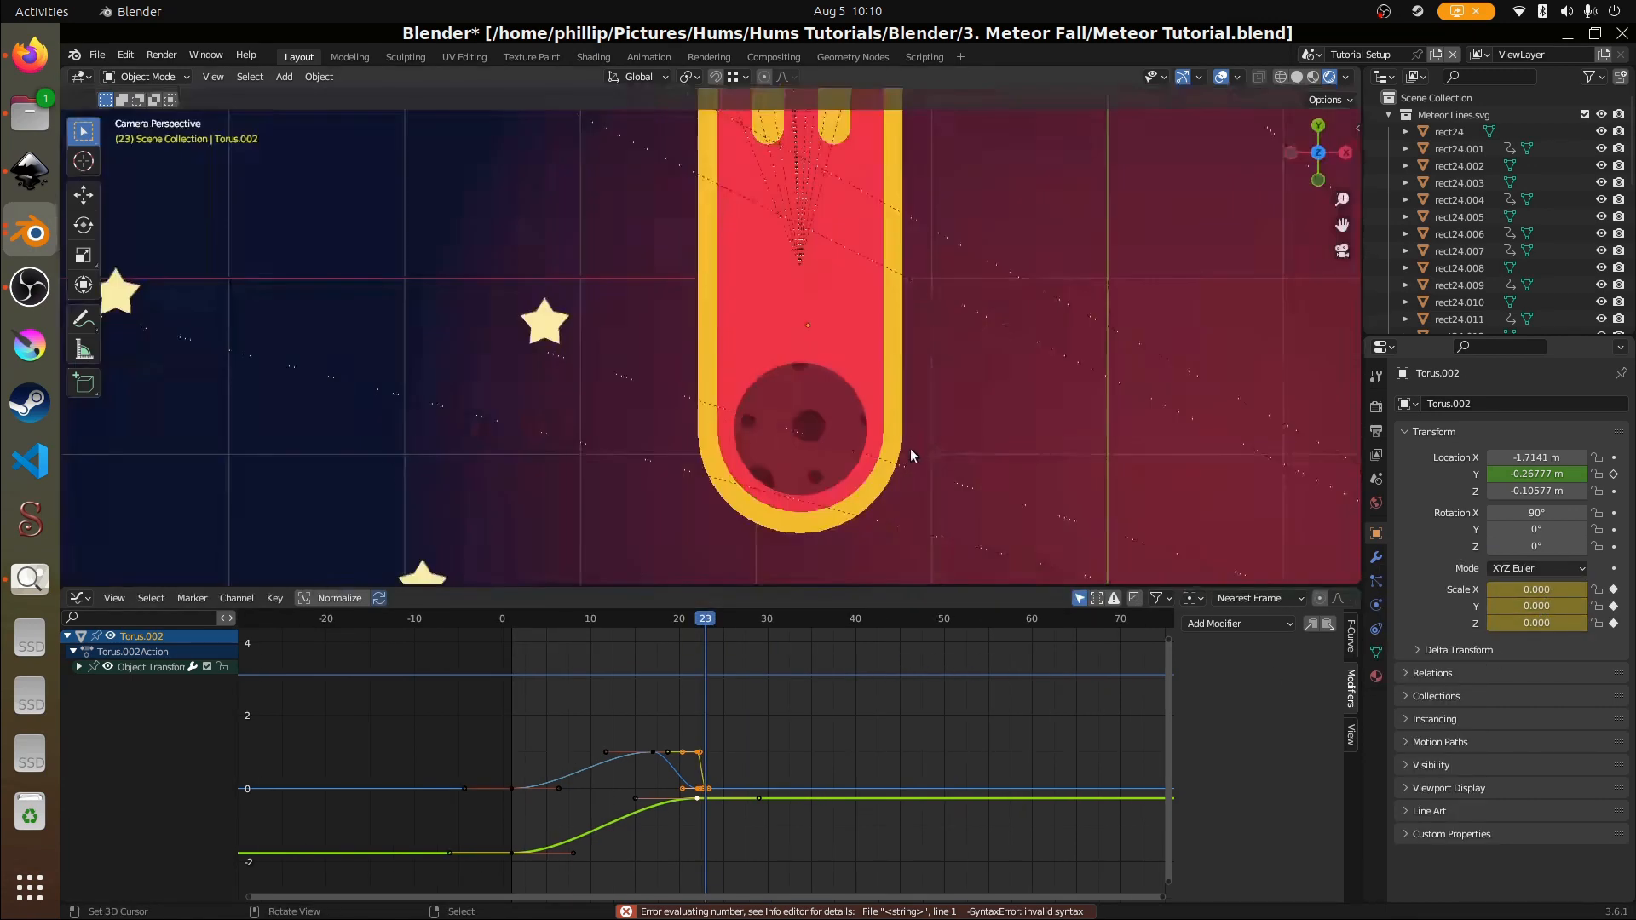
key("space")
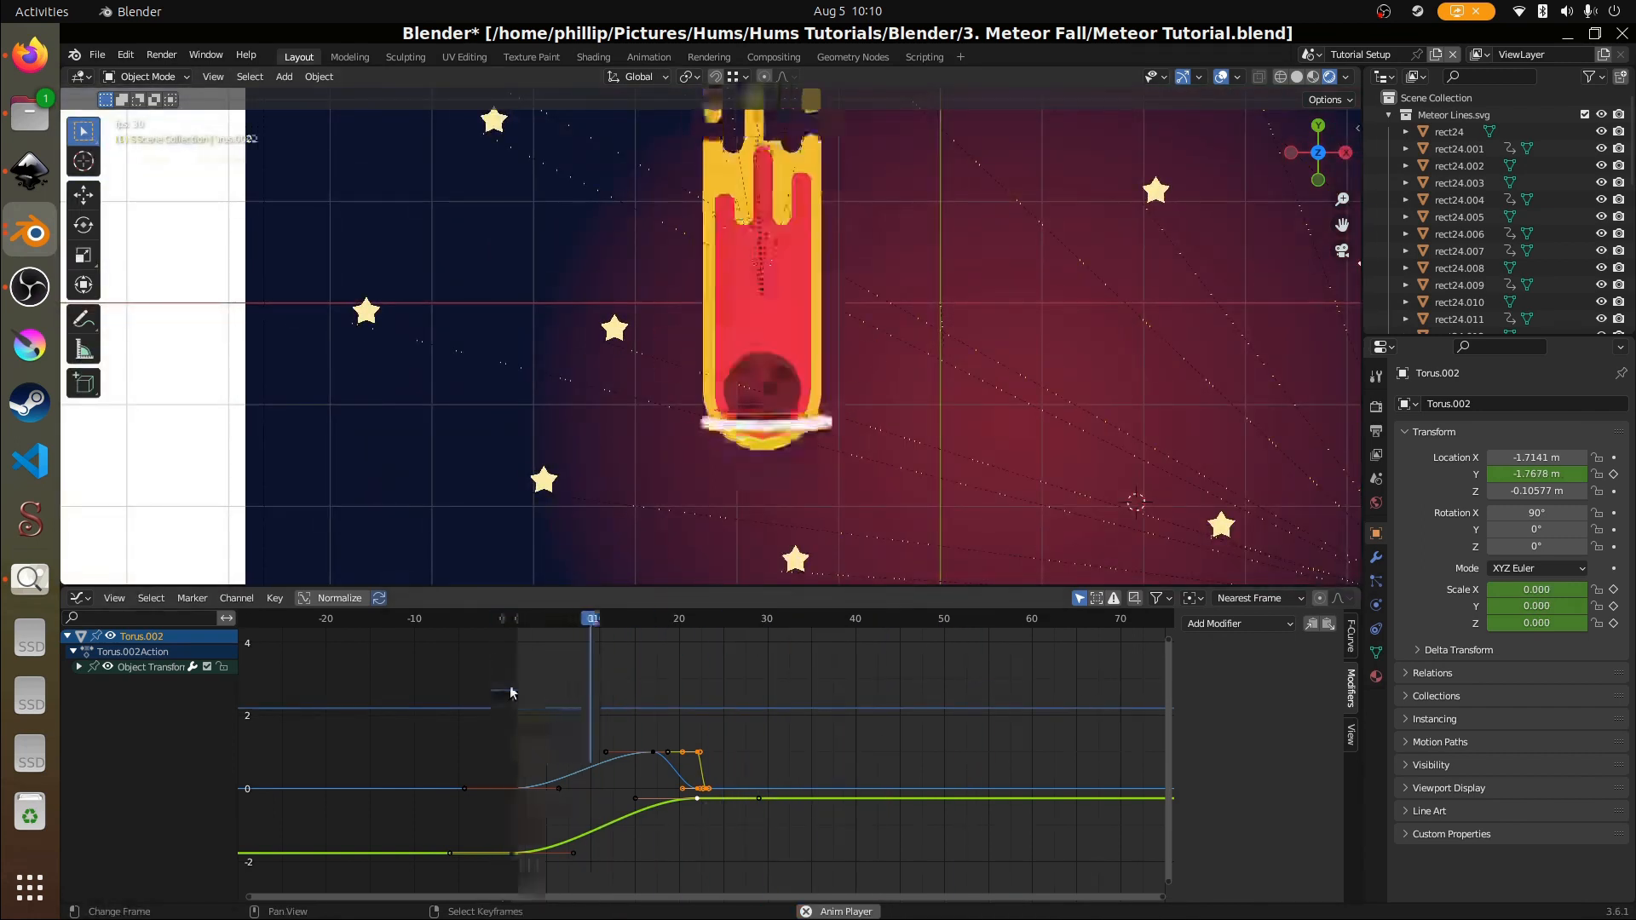
scroll(607, 479, "down", 2)
key("space")
left_click_drag(632, 685, 503, 688)
key("space")
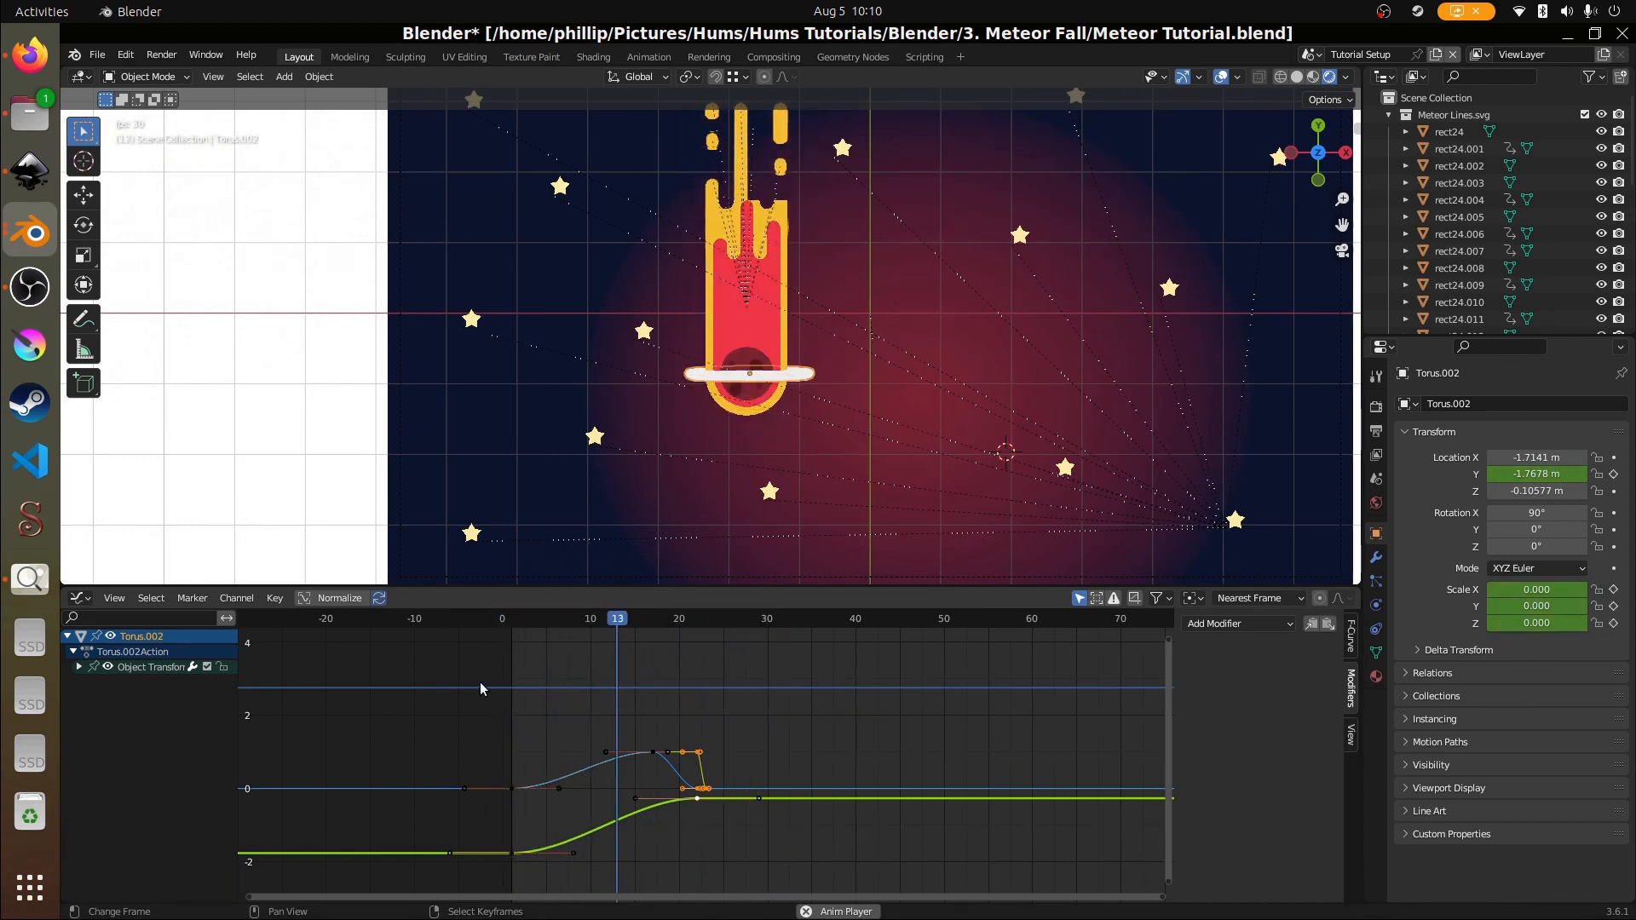
key("space")
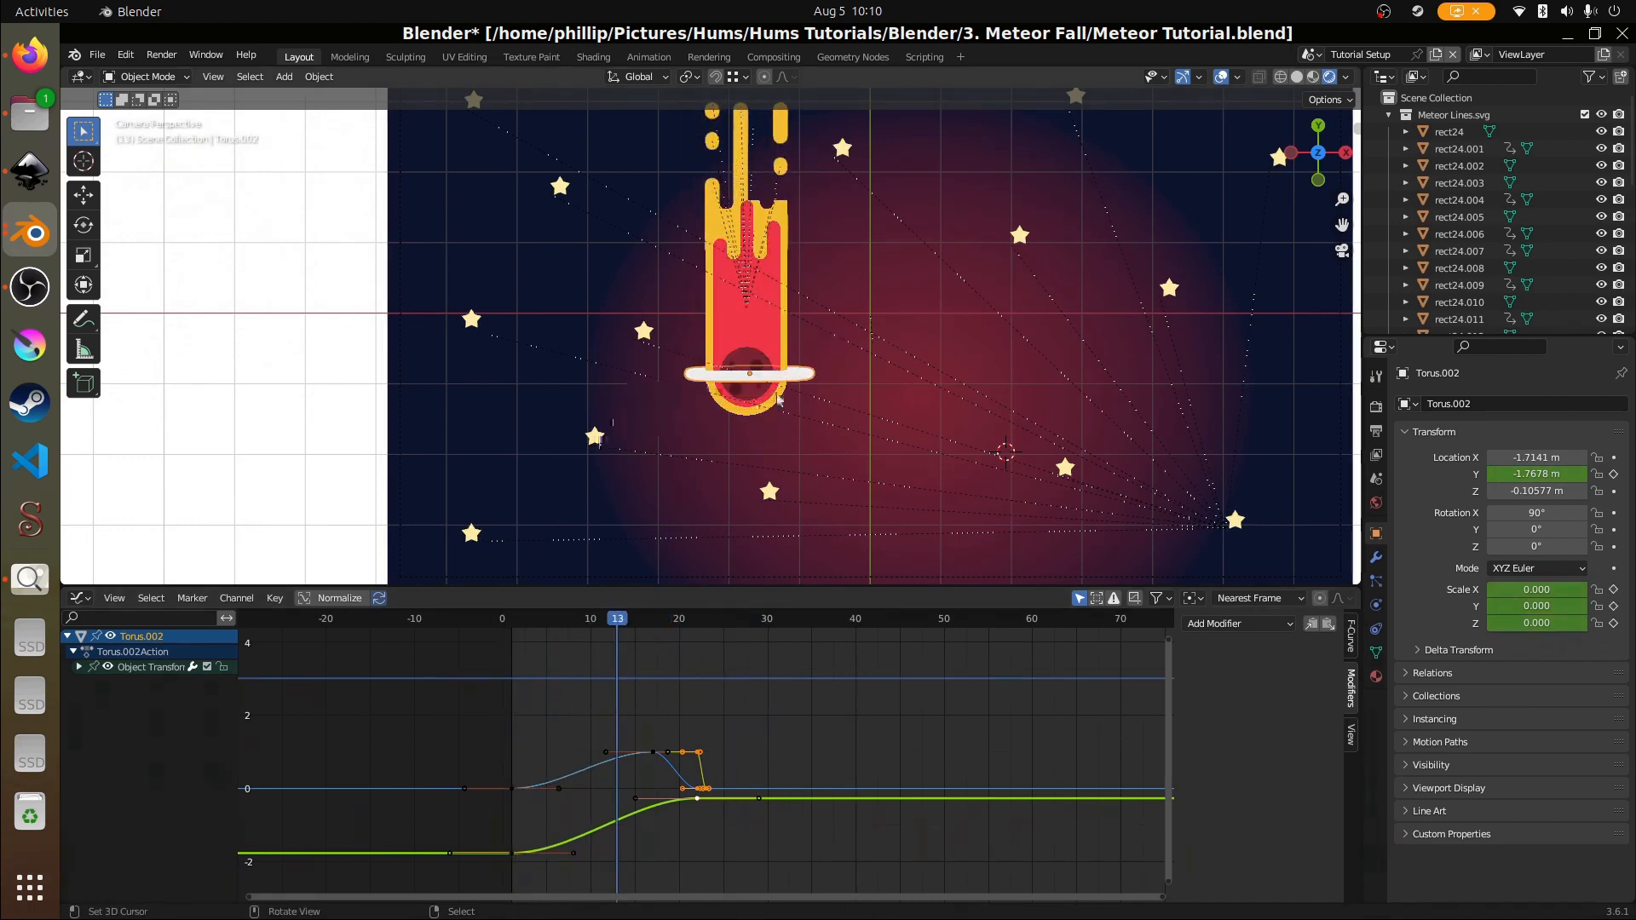
- Switch the Graph Editor area to the Dope Sheet
left_click(130, 606)
left_click(76, 601)
left_click(290, 644)
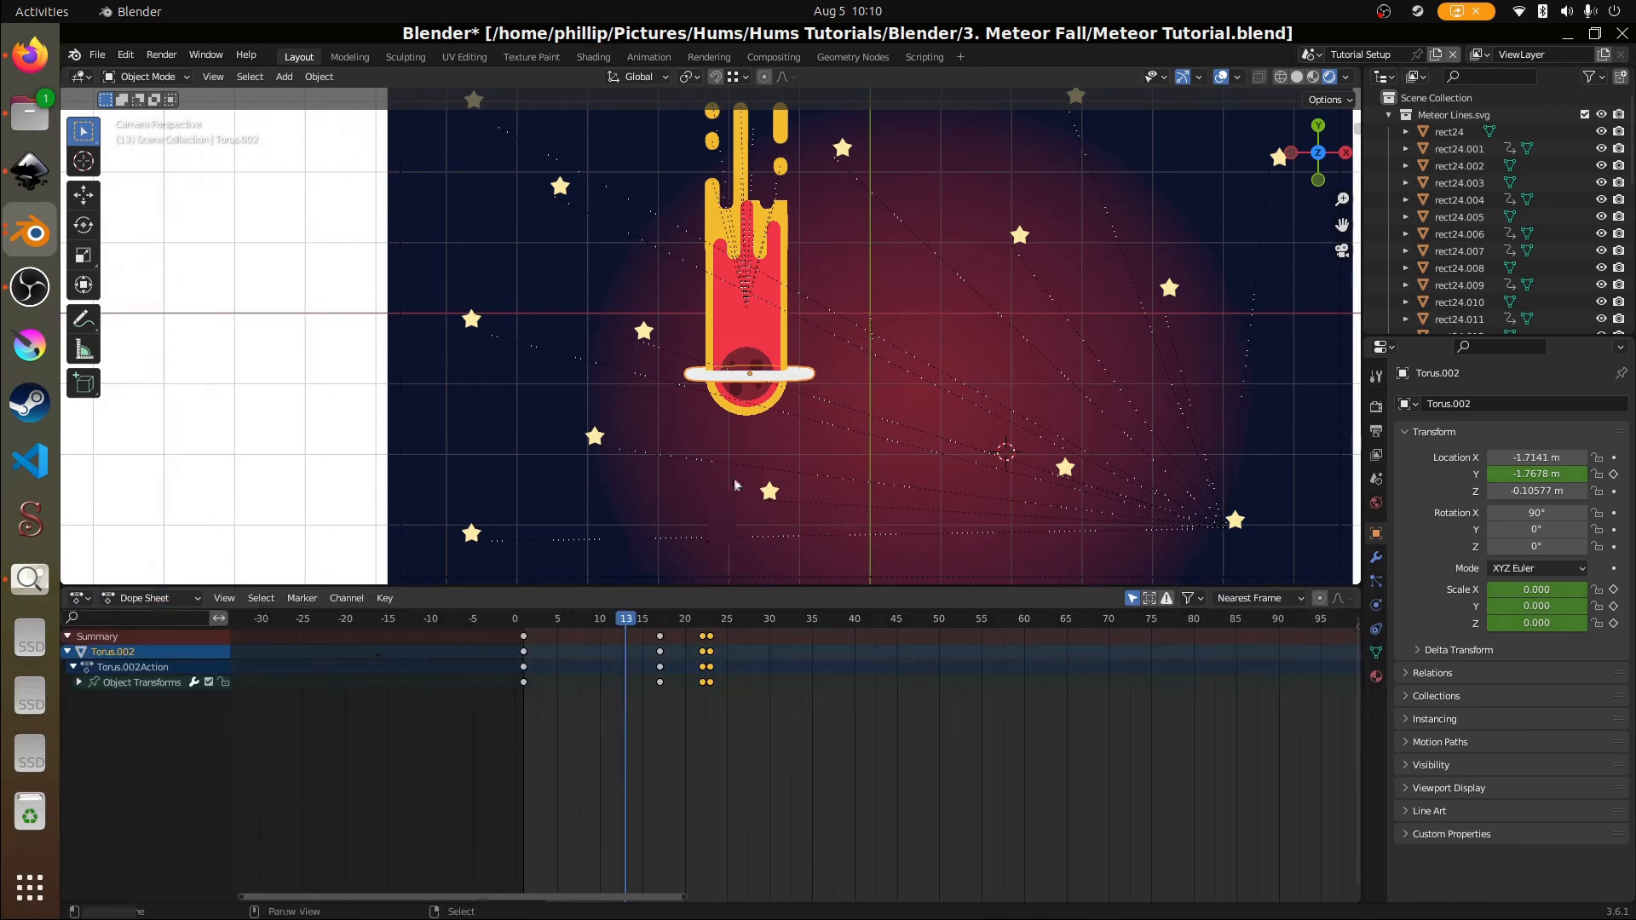
- Duplicate the torus in place and shift the copy's keyframes 5 frames so they begin at frame 6
scroll(768, 368, "up", 3)
scroll(667, 686, "up", 2)
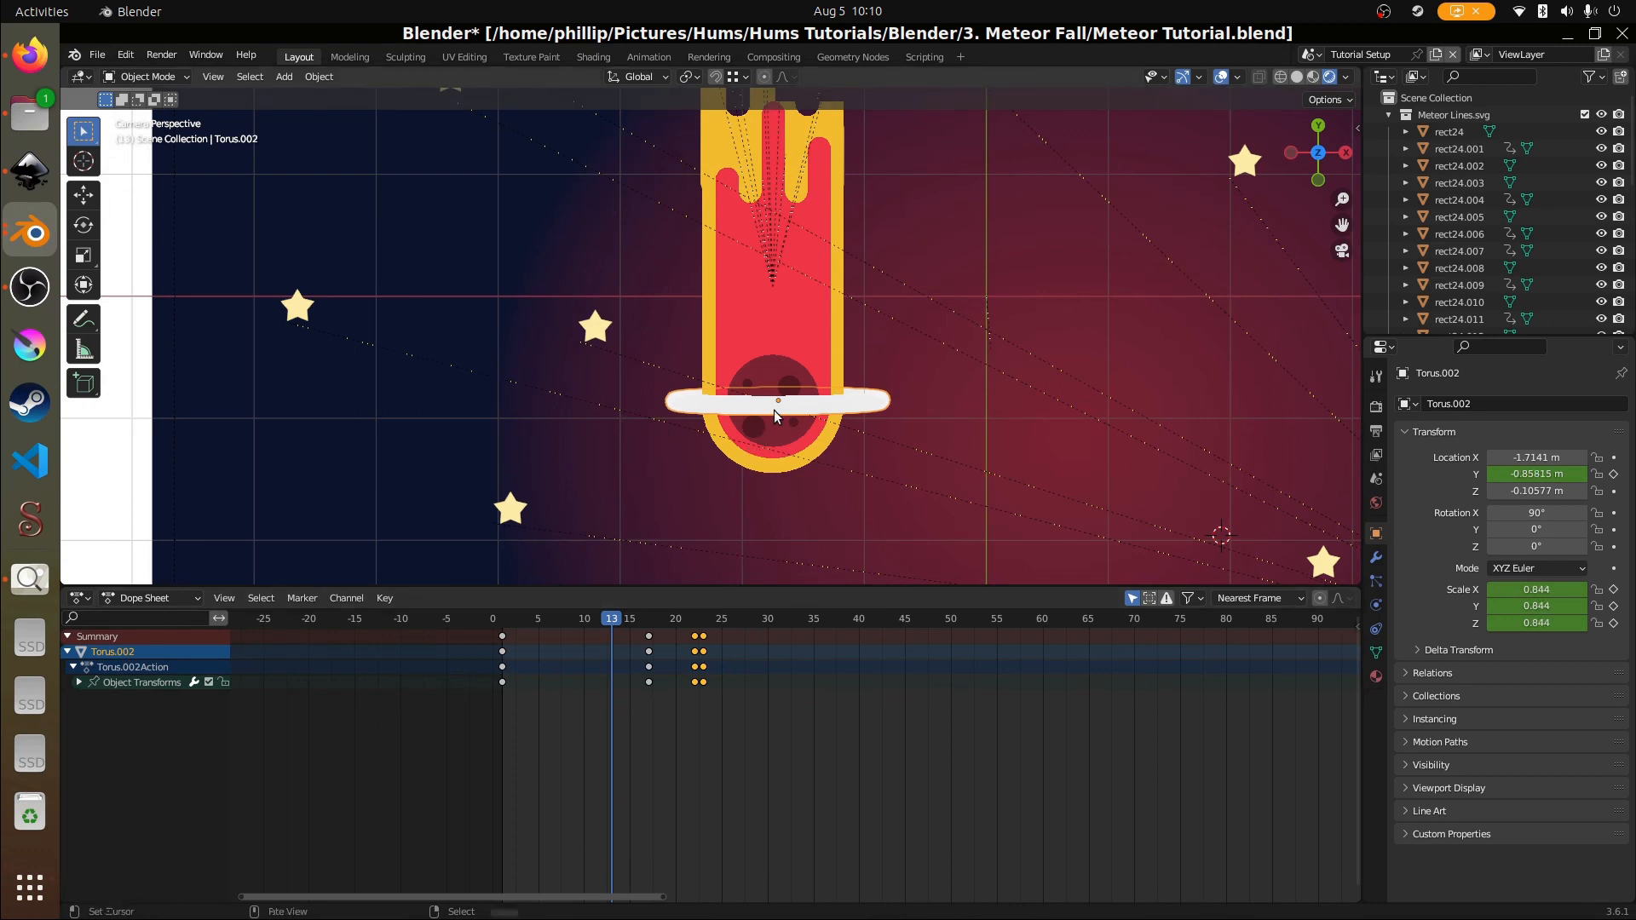
key("shift+d")
right_click(768, 450)
key("g")
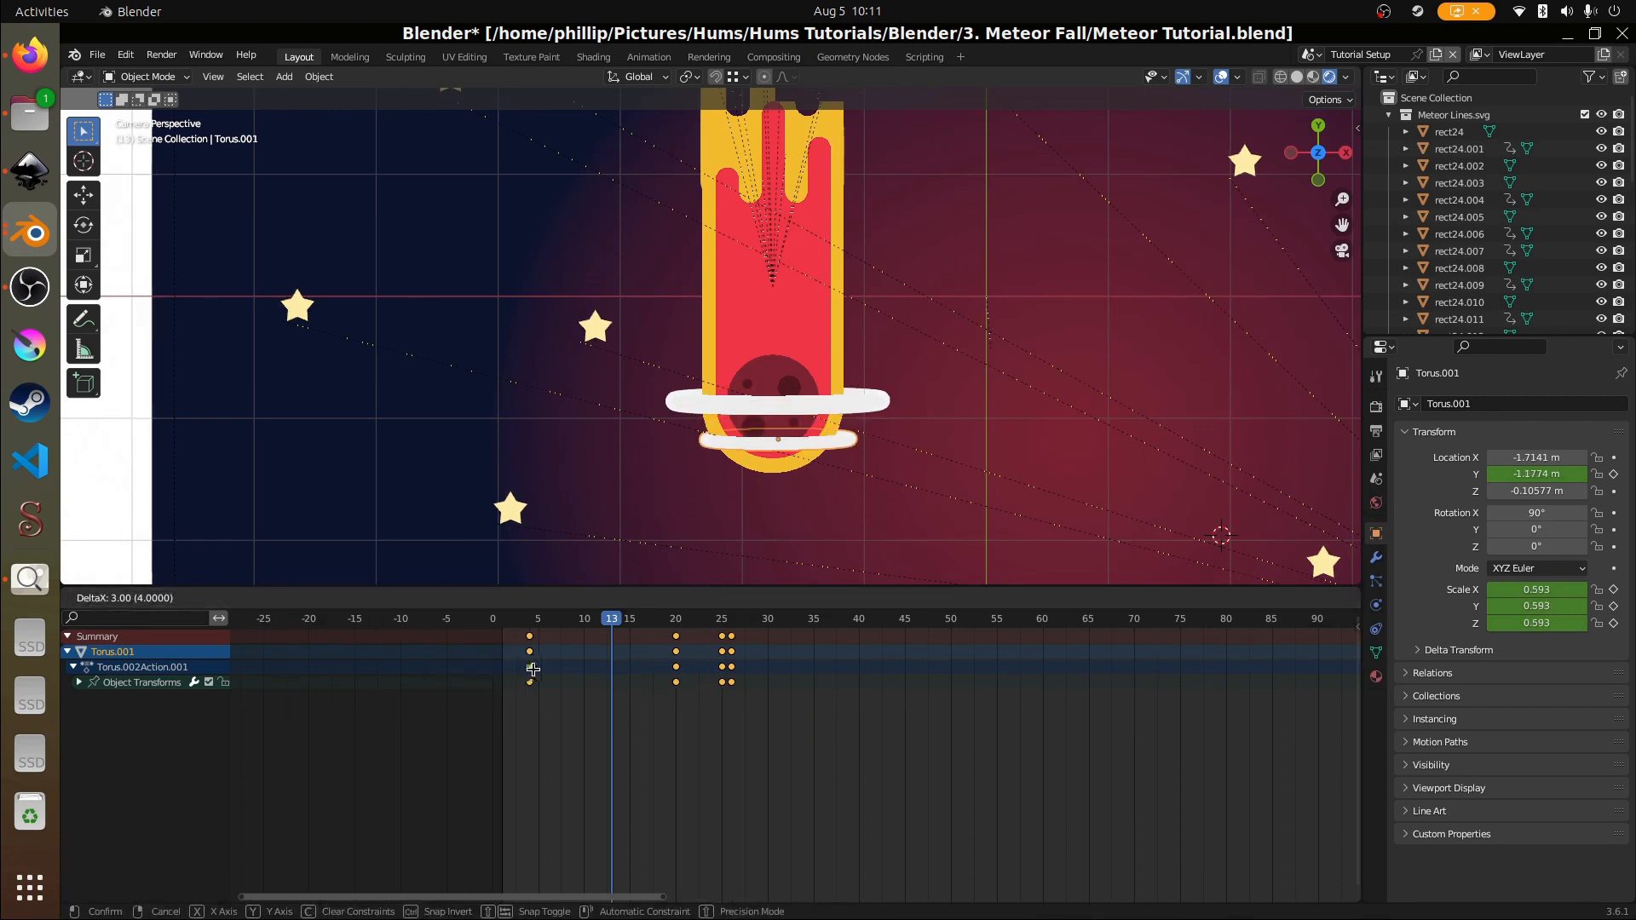
left_click(550, 671)
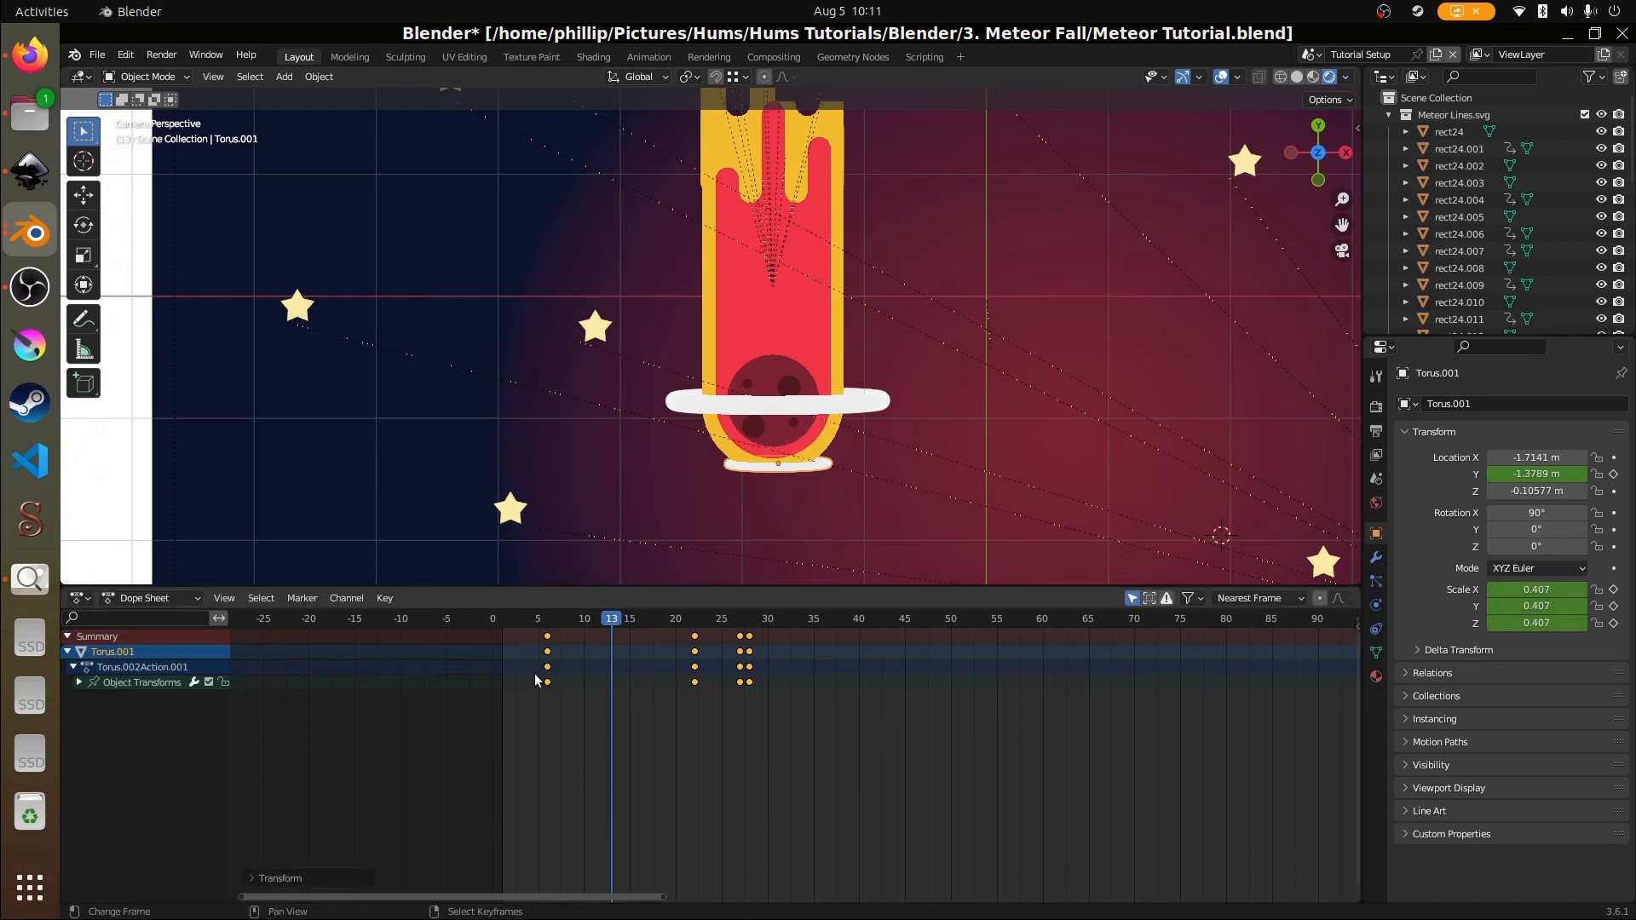
- Replay the two rings from the start and shift the copied ring's keyframes so they begin at frame 12
key("shift+Left")
key("space")
scroll(570, 442, "down", 2)
key("space")
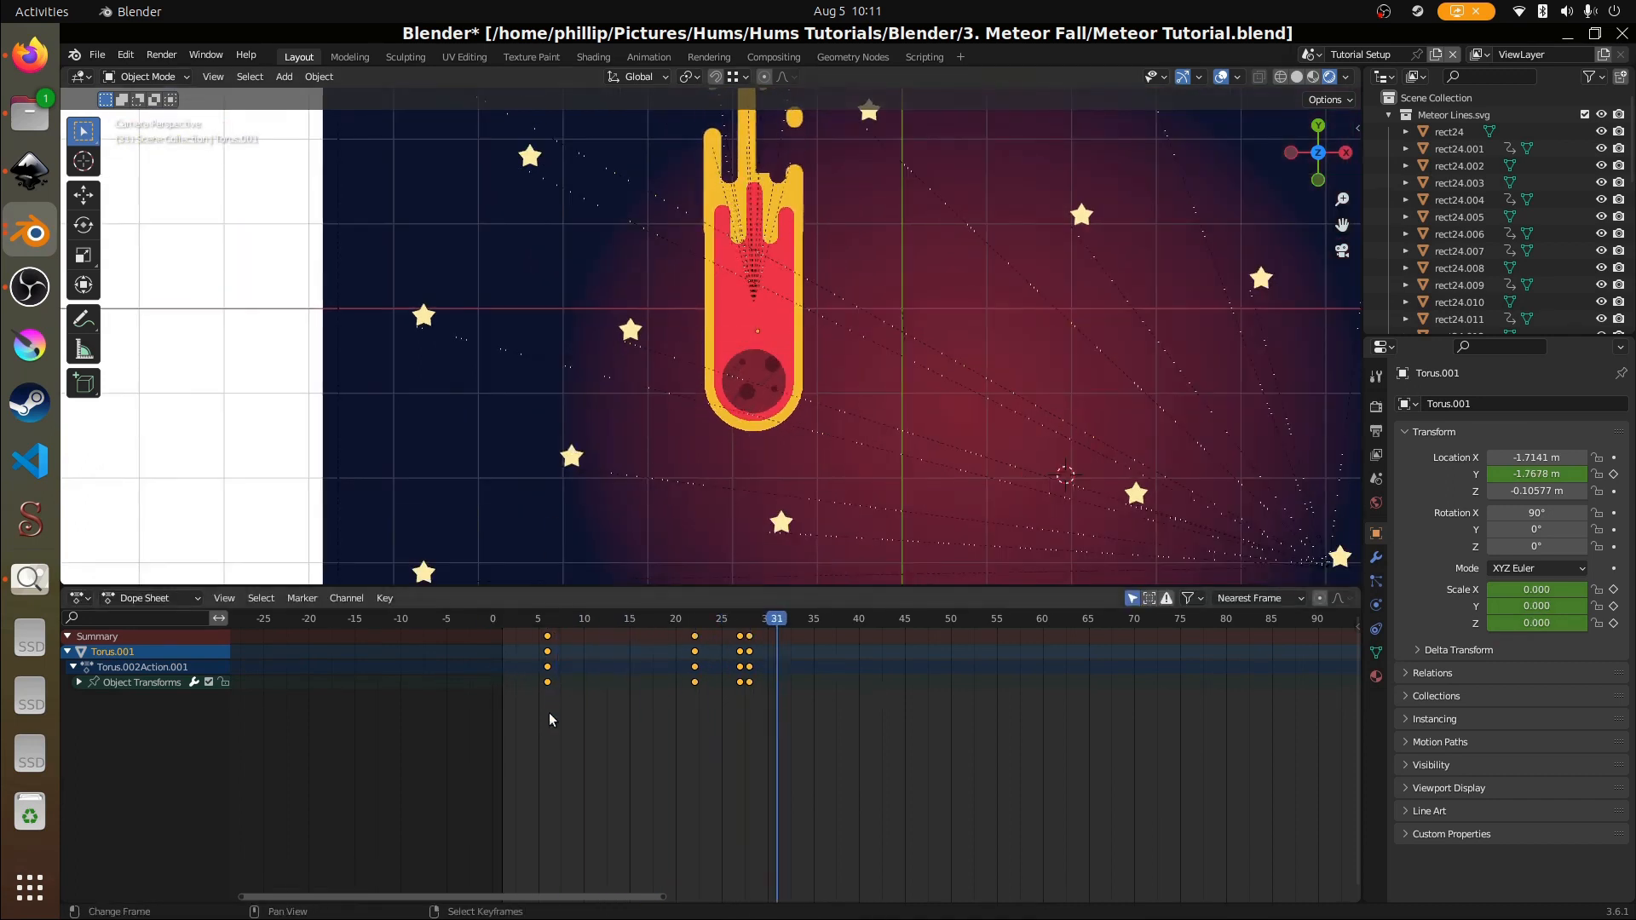
key("g")
left_click(595, 716)
key("shift+Left")
key("space")
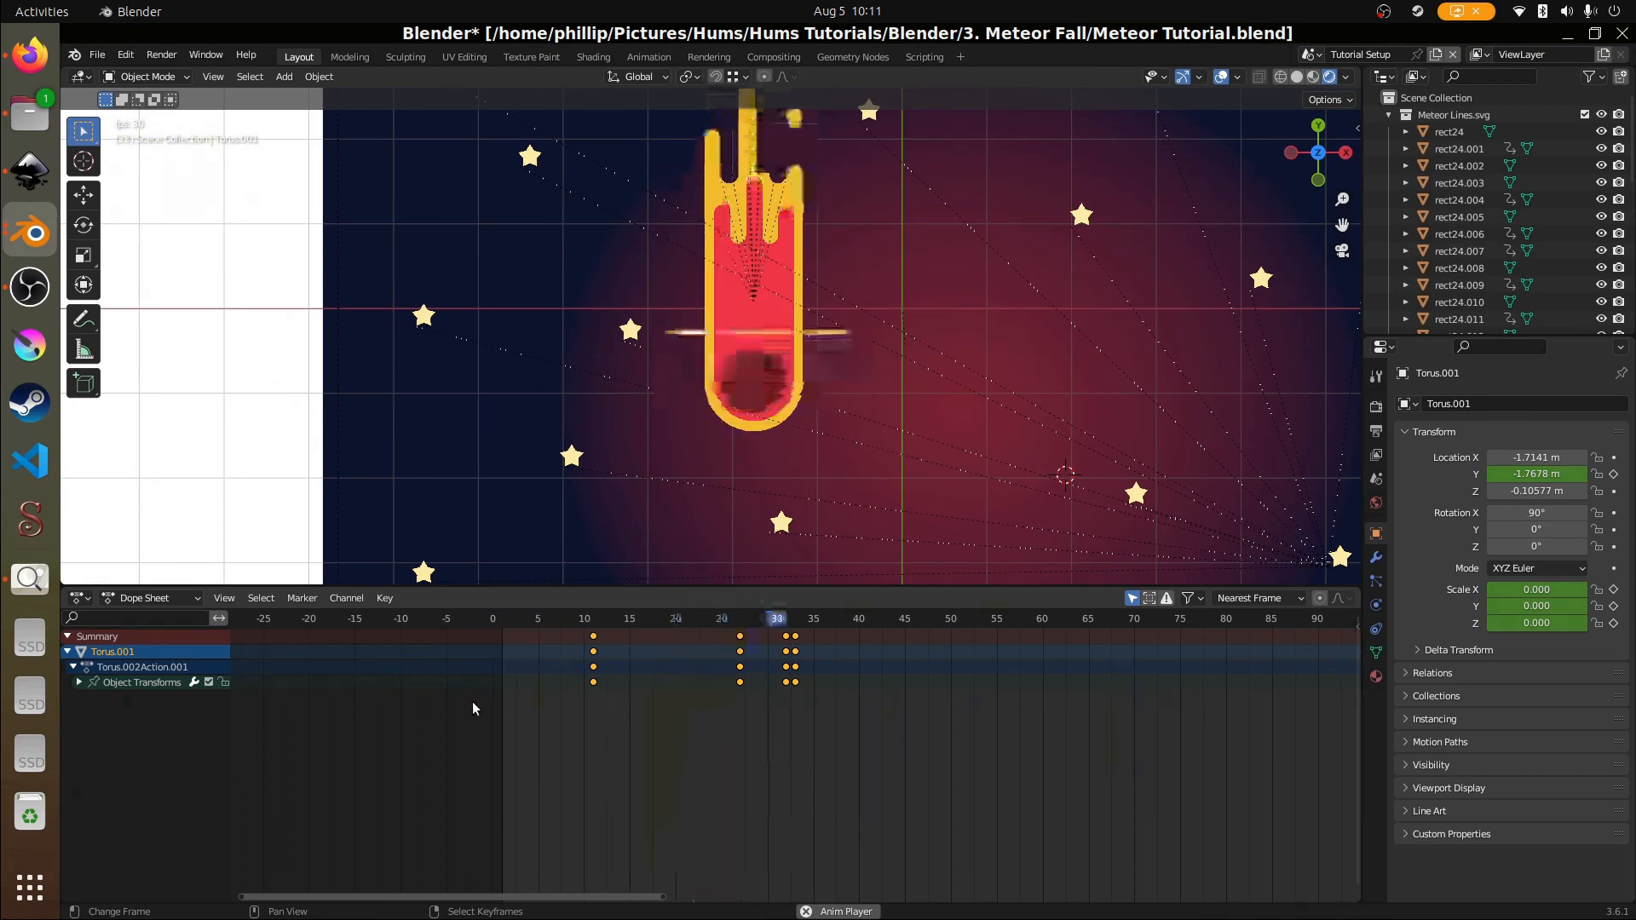
key("space")
key("g")
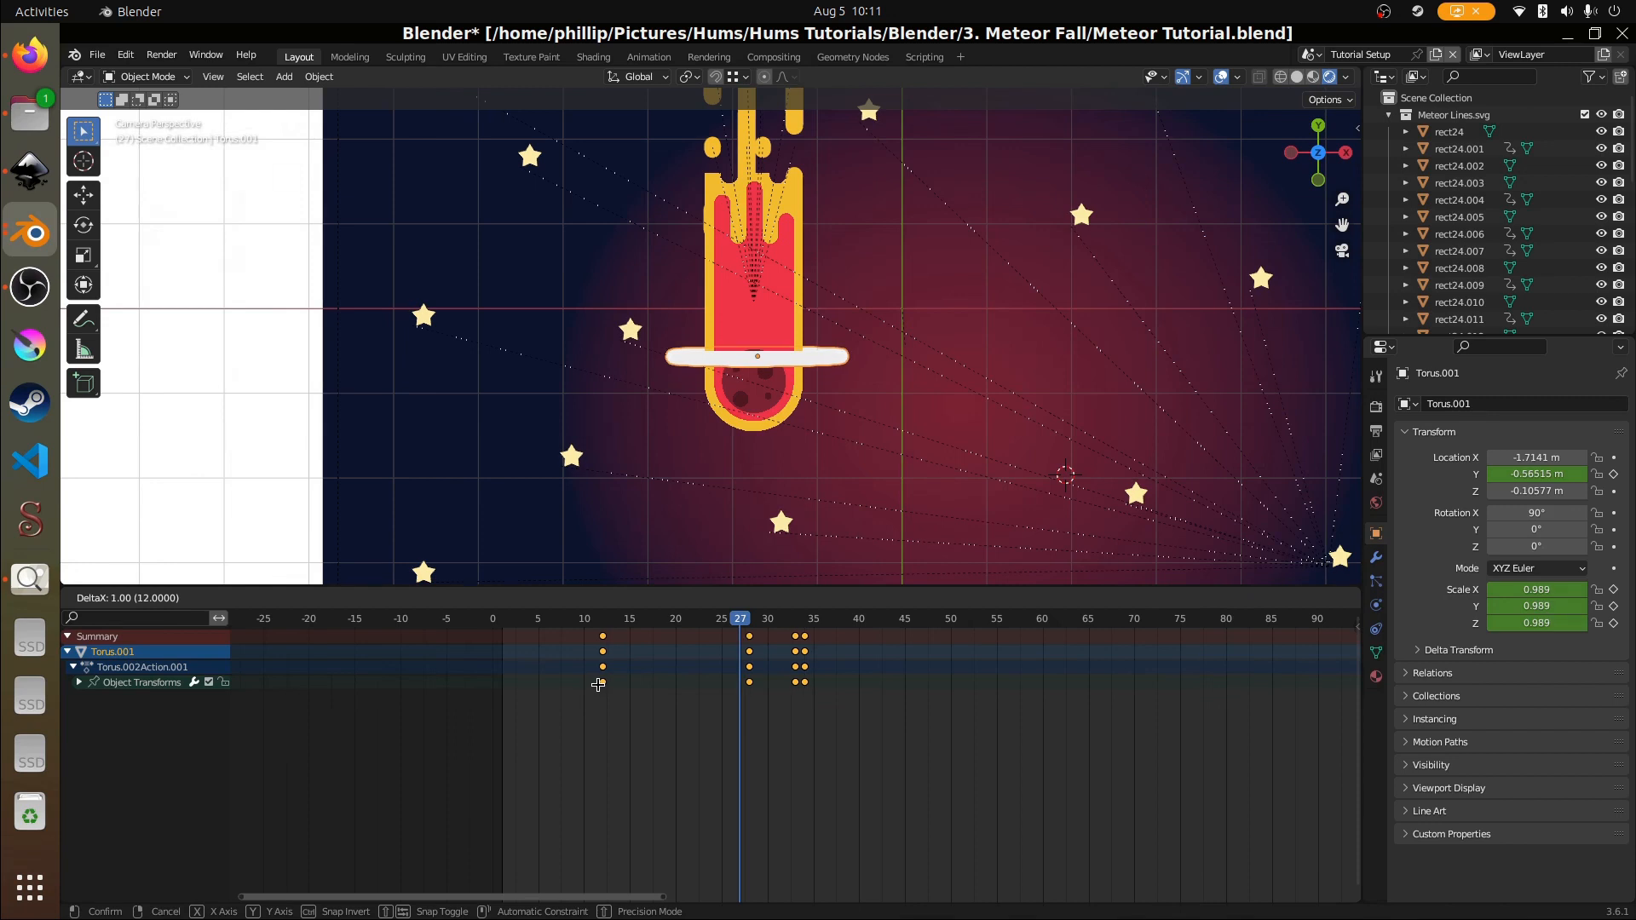
left_click(598, 684)
- Duplicate the second ring in place and shift the new copy's keyframes so they begin at frame 24
scroll(599, 689, "up", 2)
scroll(806, 728, "up", 3)
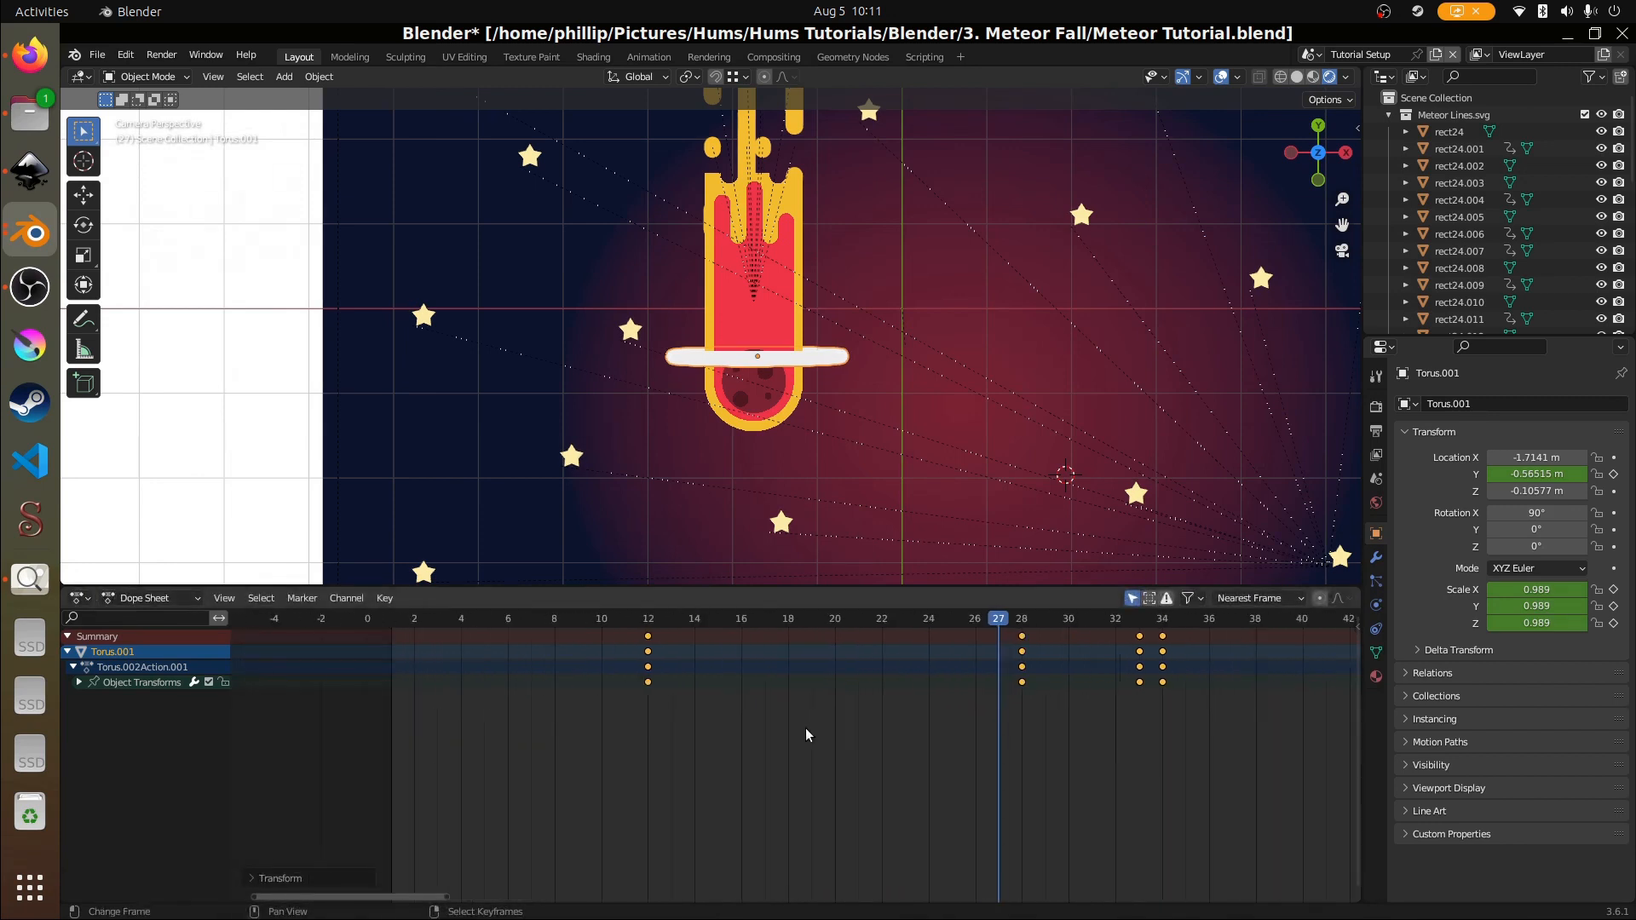
scroll(803, 710, "down", 6)
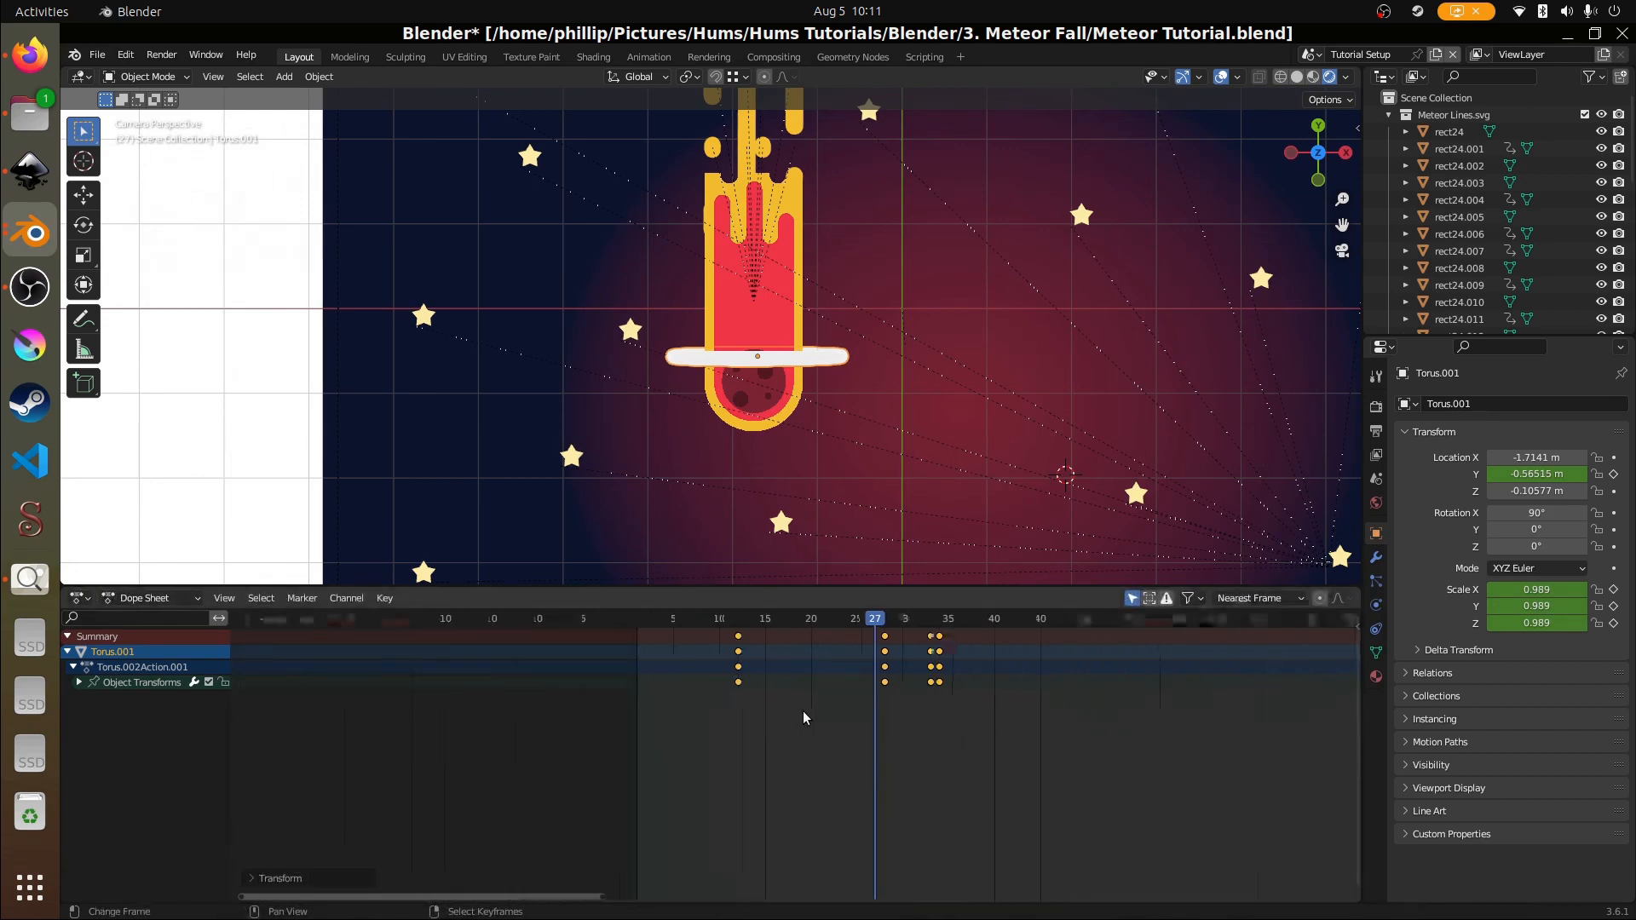
key("shift+d")
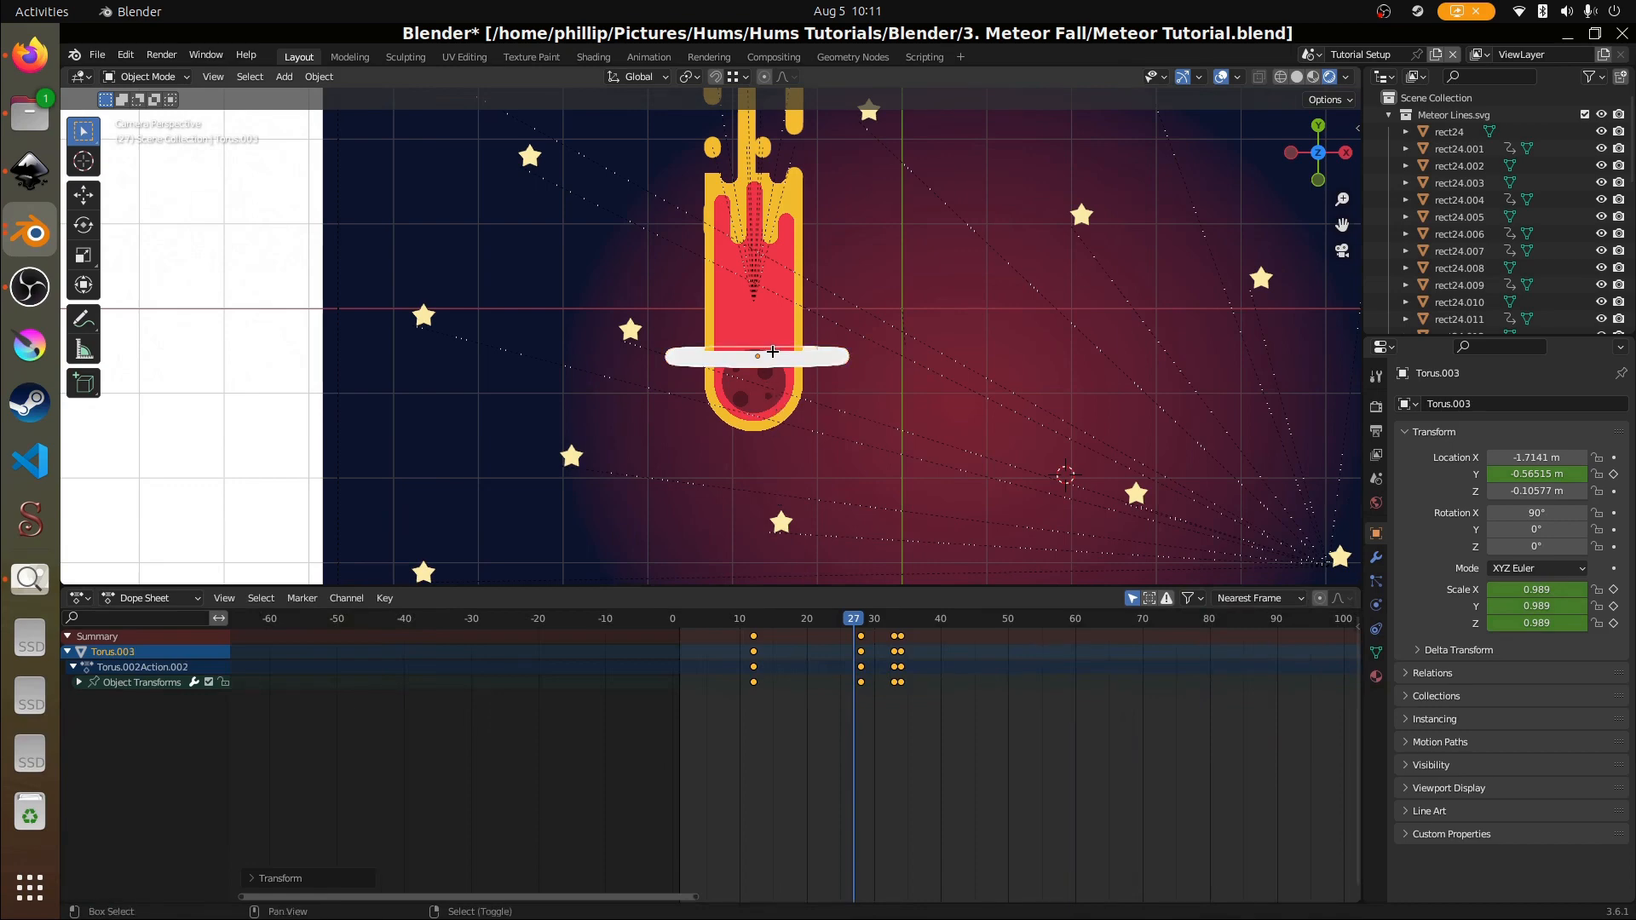
right_click(775, 523)
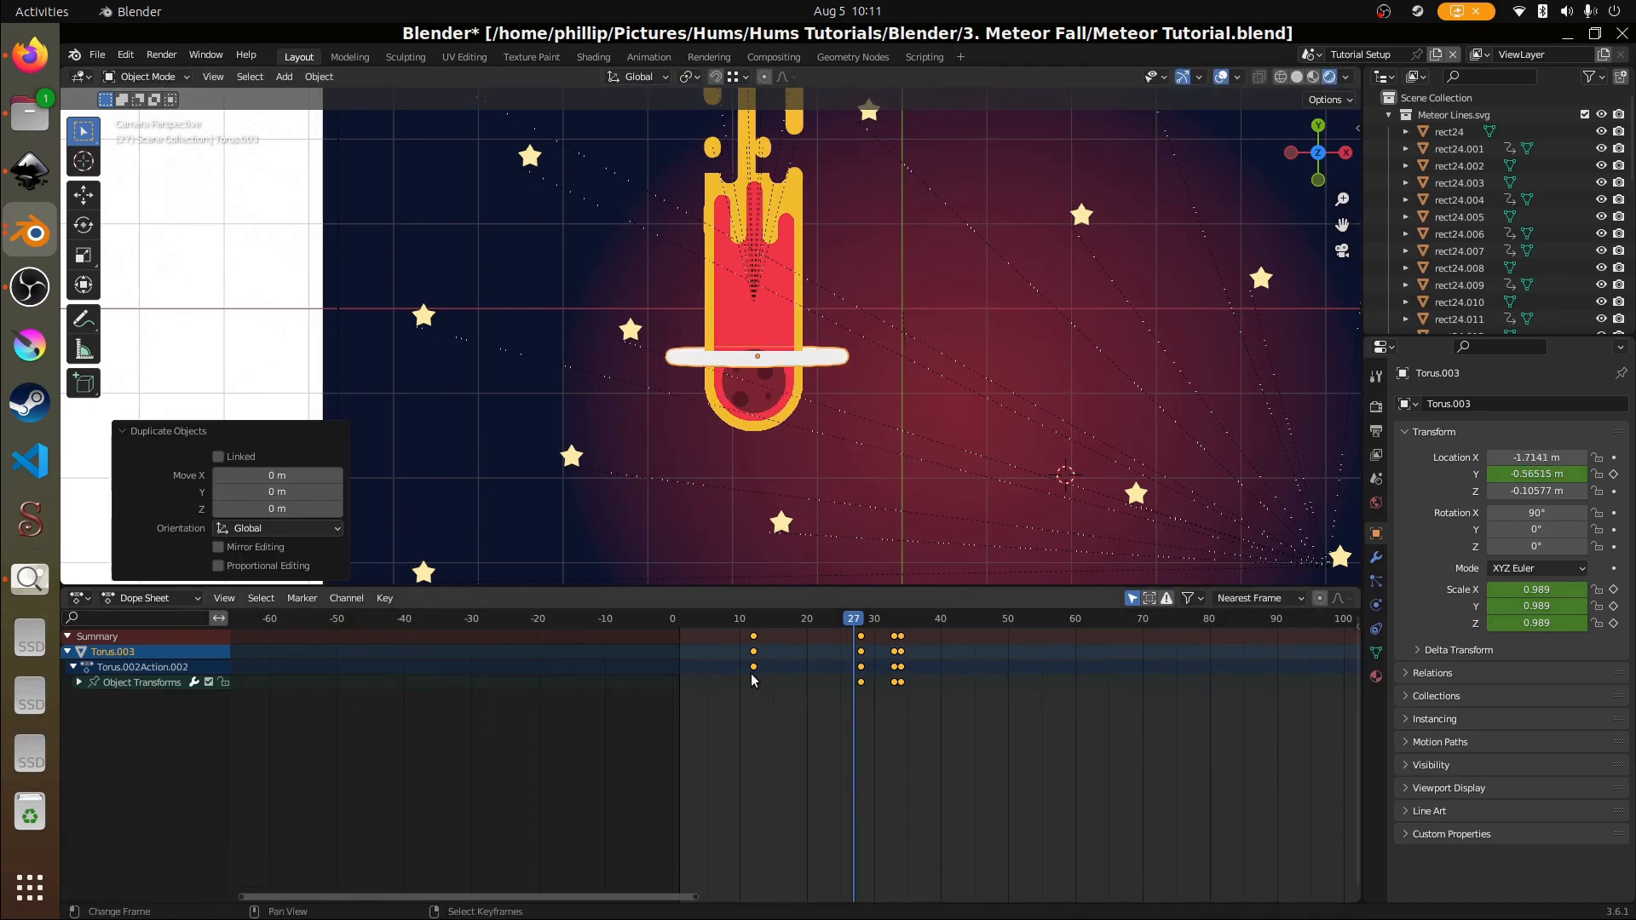
left_click_drag(755, 680, 836, 682)
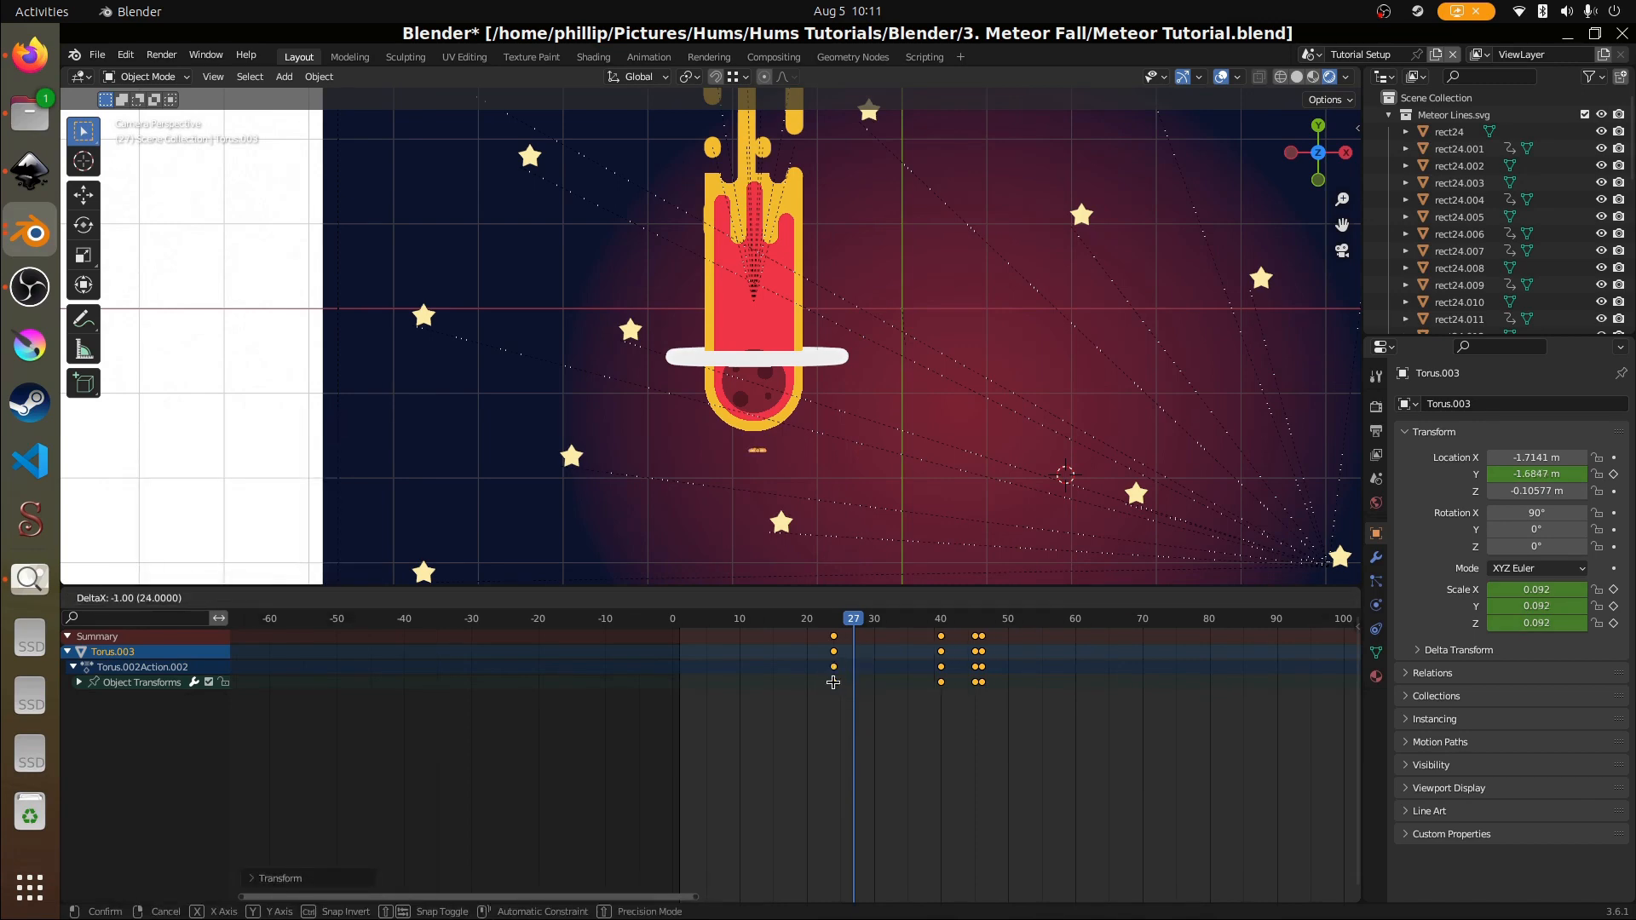
left_click(833, 682)
- Replay the ring animation from the start to check the timing of the three rings
key("shift+Left")
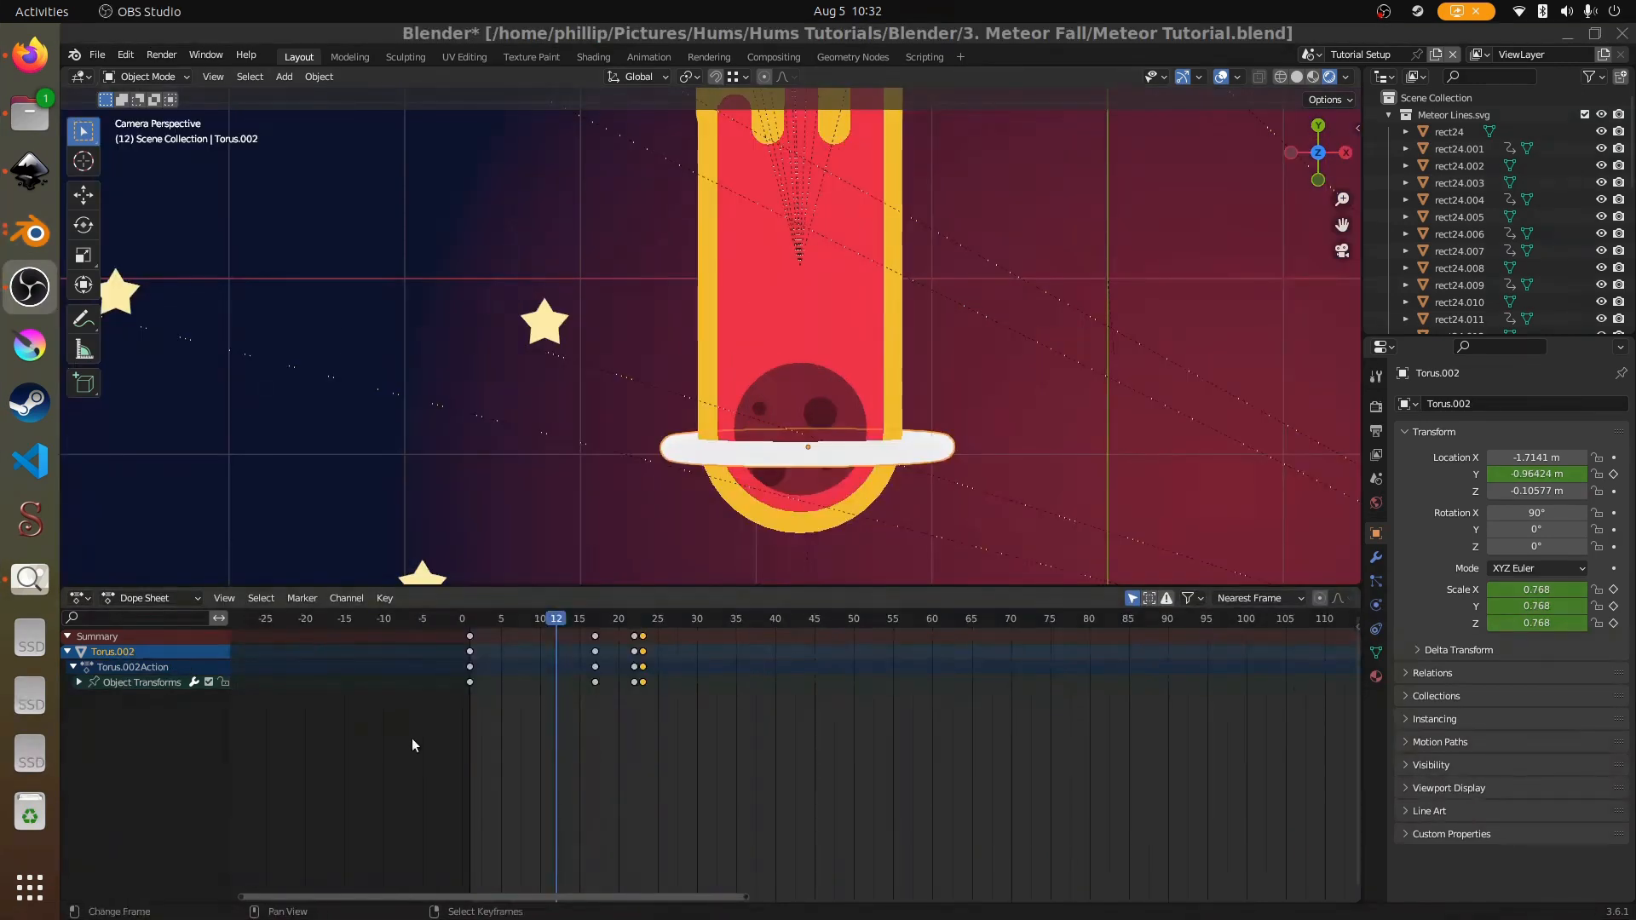
key("shift+Left")
key("space")
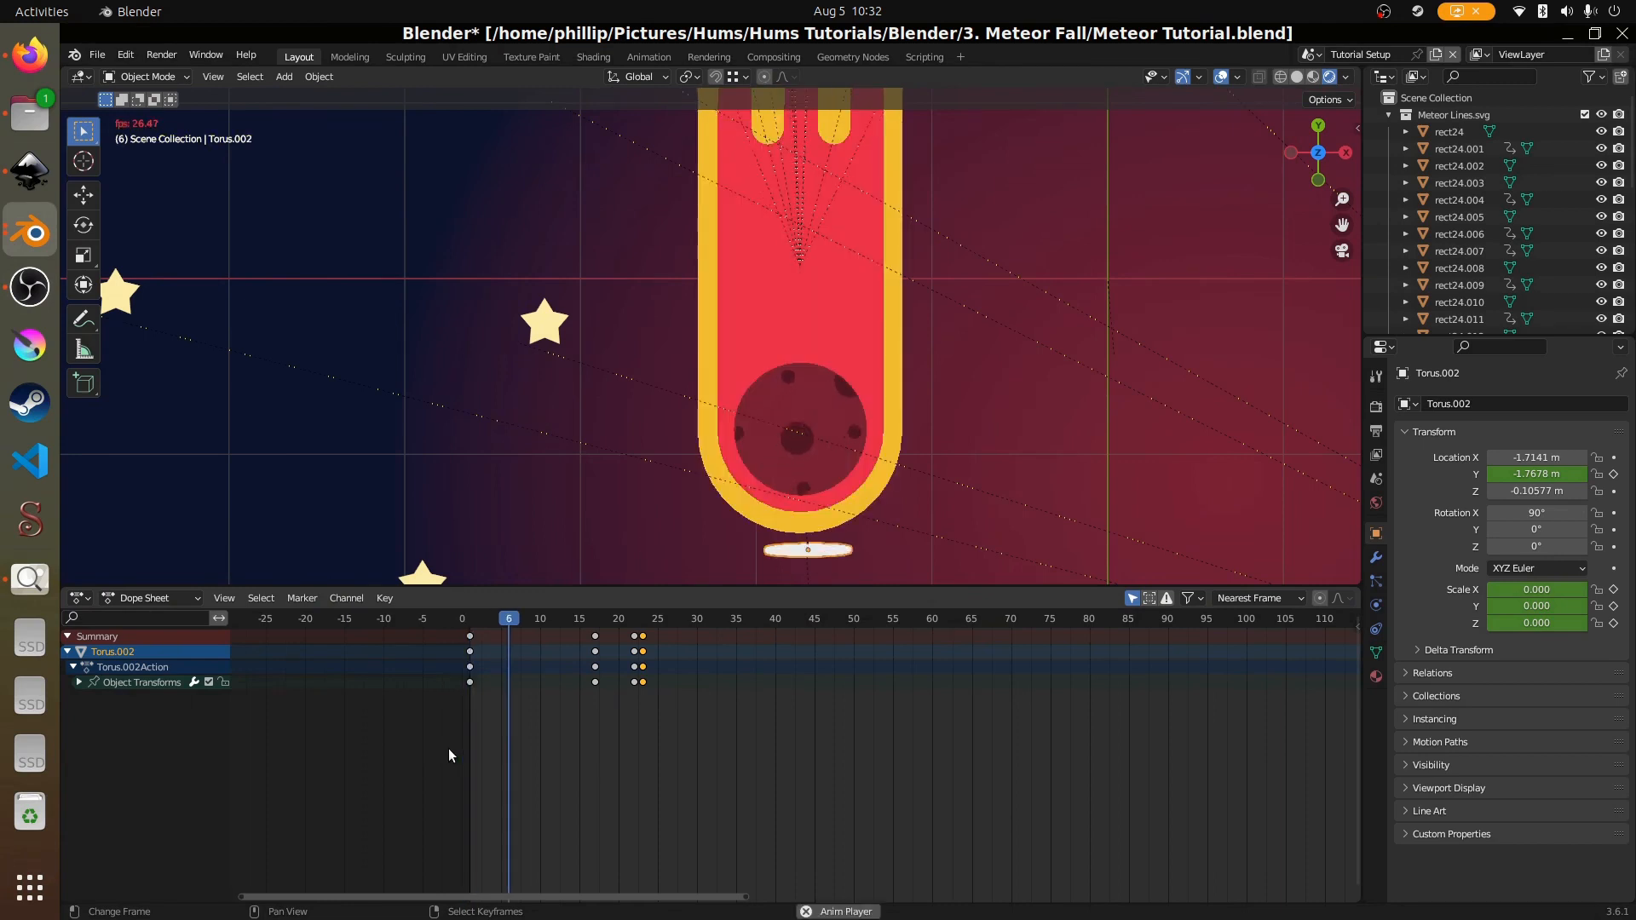
- At frame 35, insert keyframes for the first ring's scale on all axes and a single keyframe for its Y location
left_click_drag(465, 749, 644, 723)
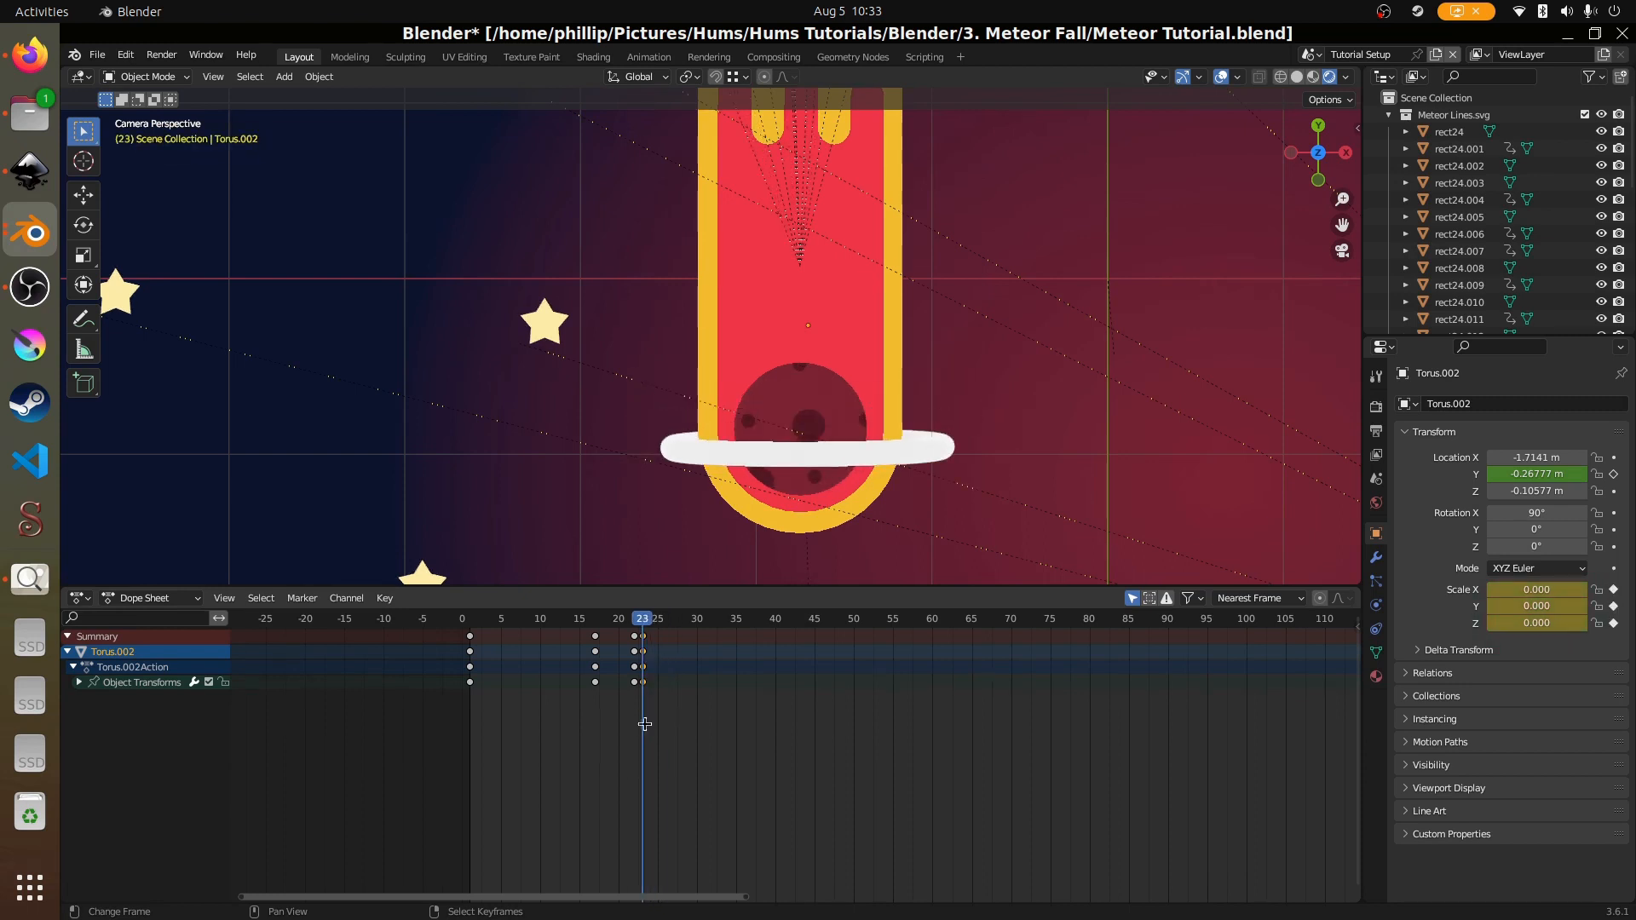
left_click_drag(644, 723, 733, 722)
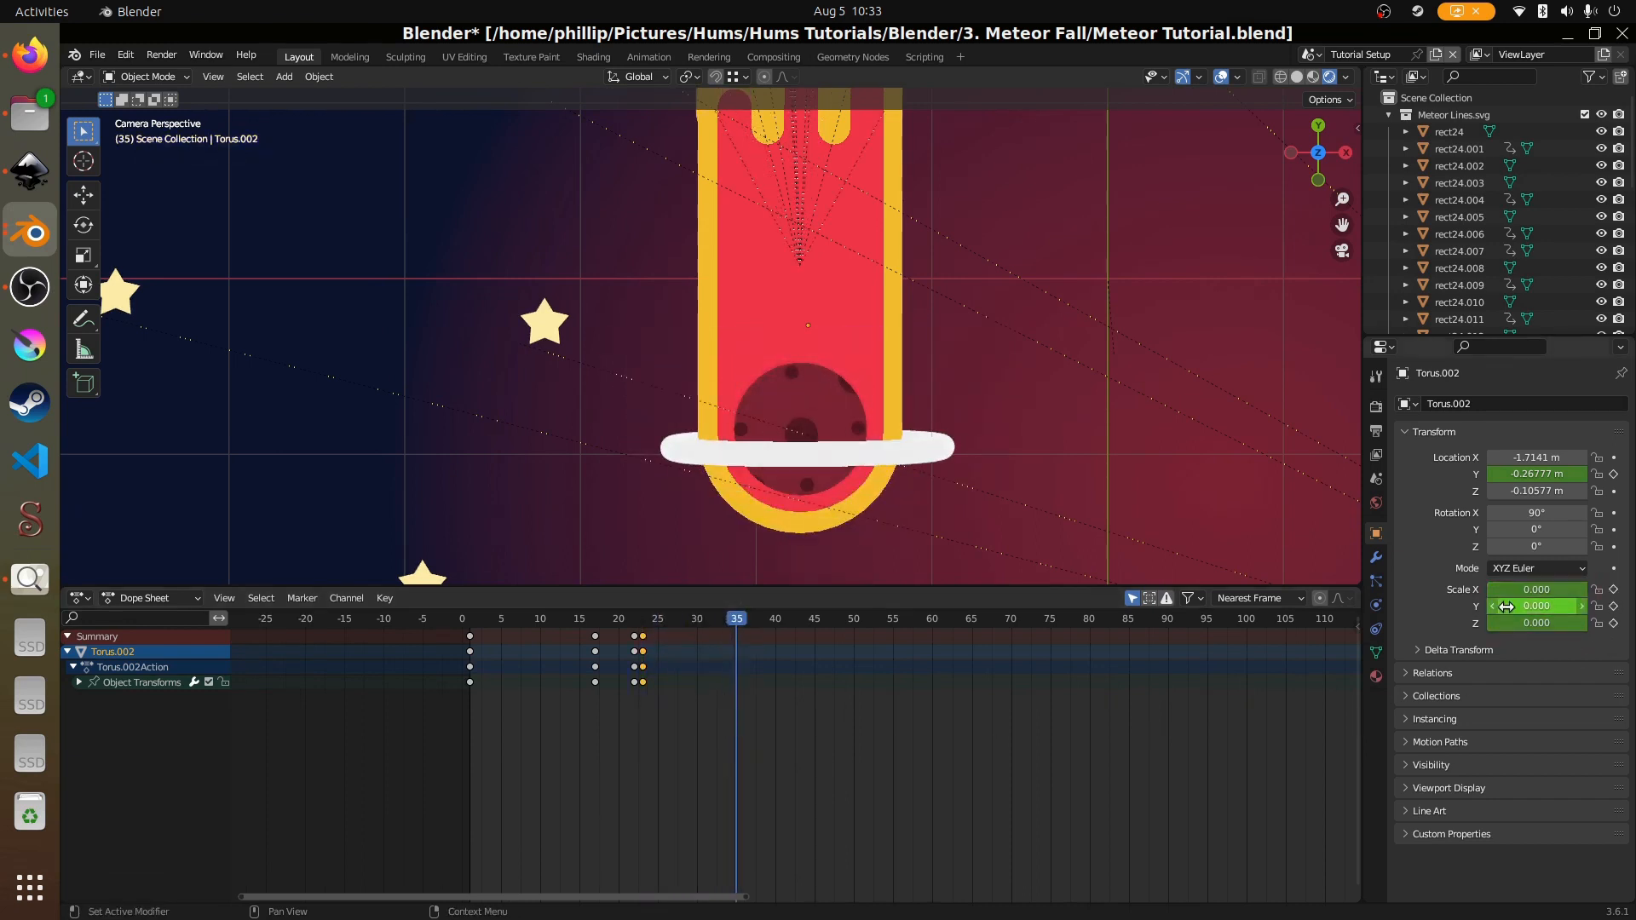
right_click(1534, 597)
left_click(1525, 588)
right_click(1530, 473)
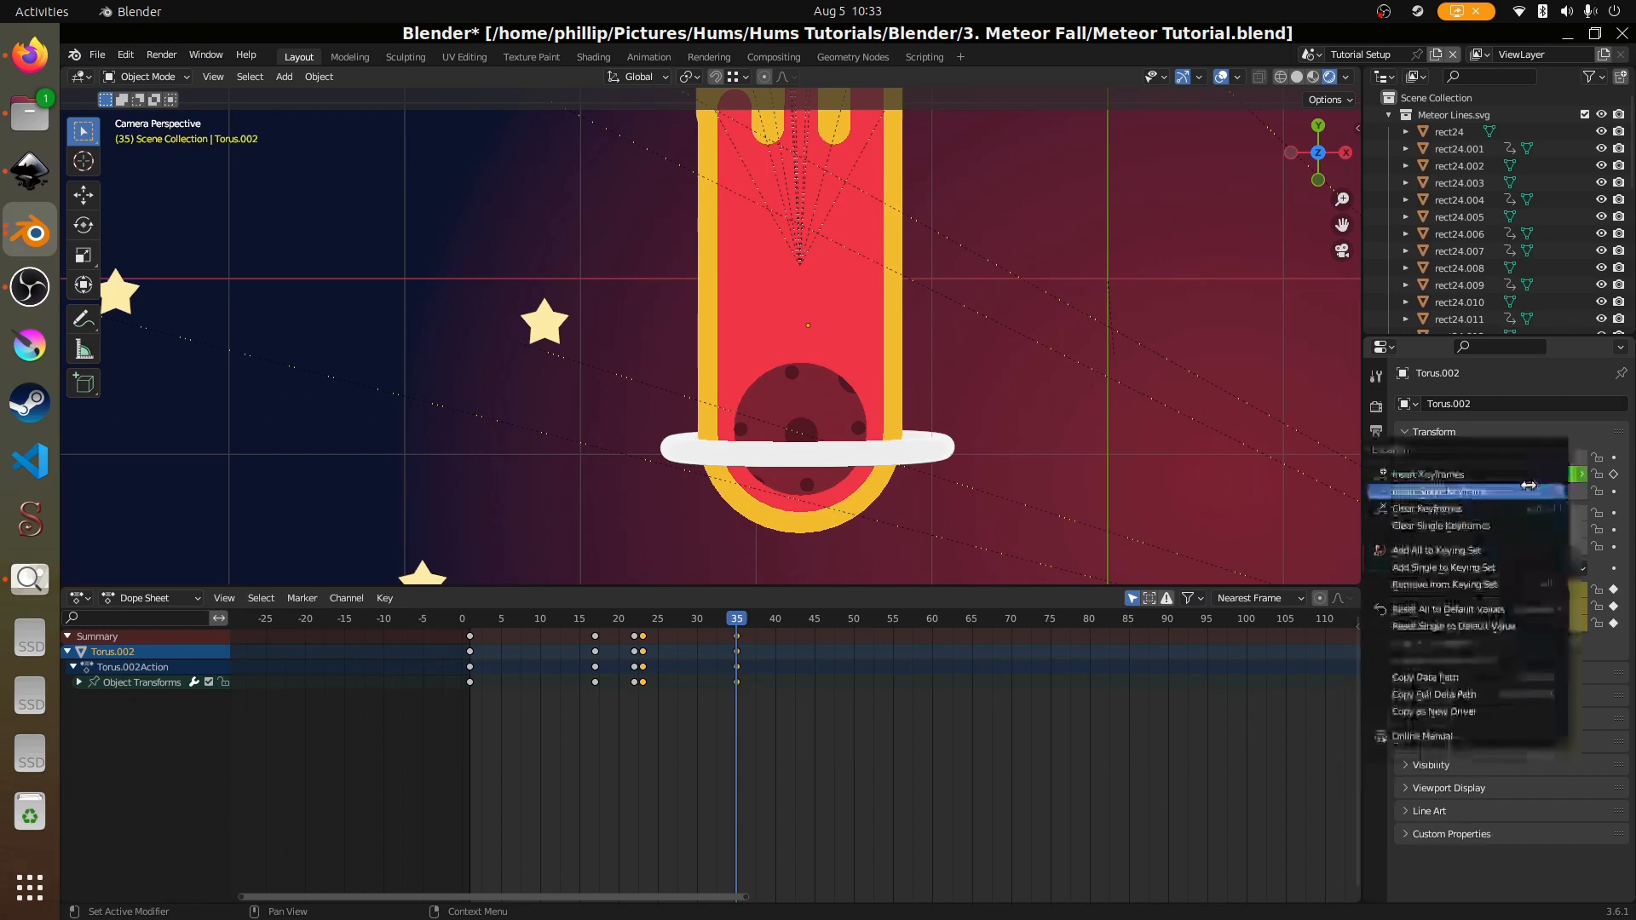
left_click(1525, 479)
key("ctrl+z")
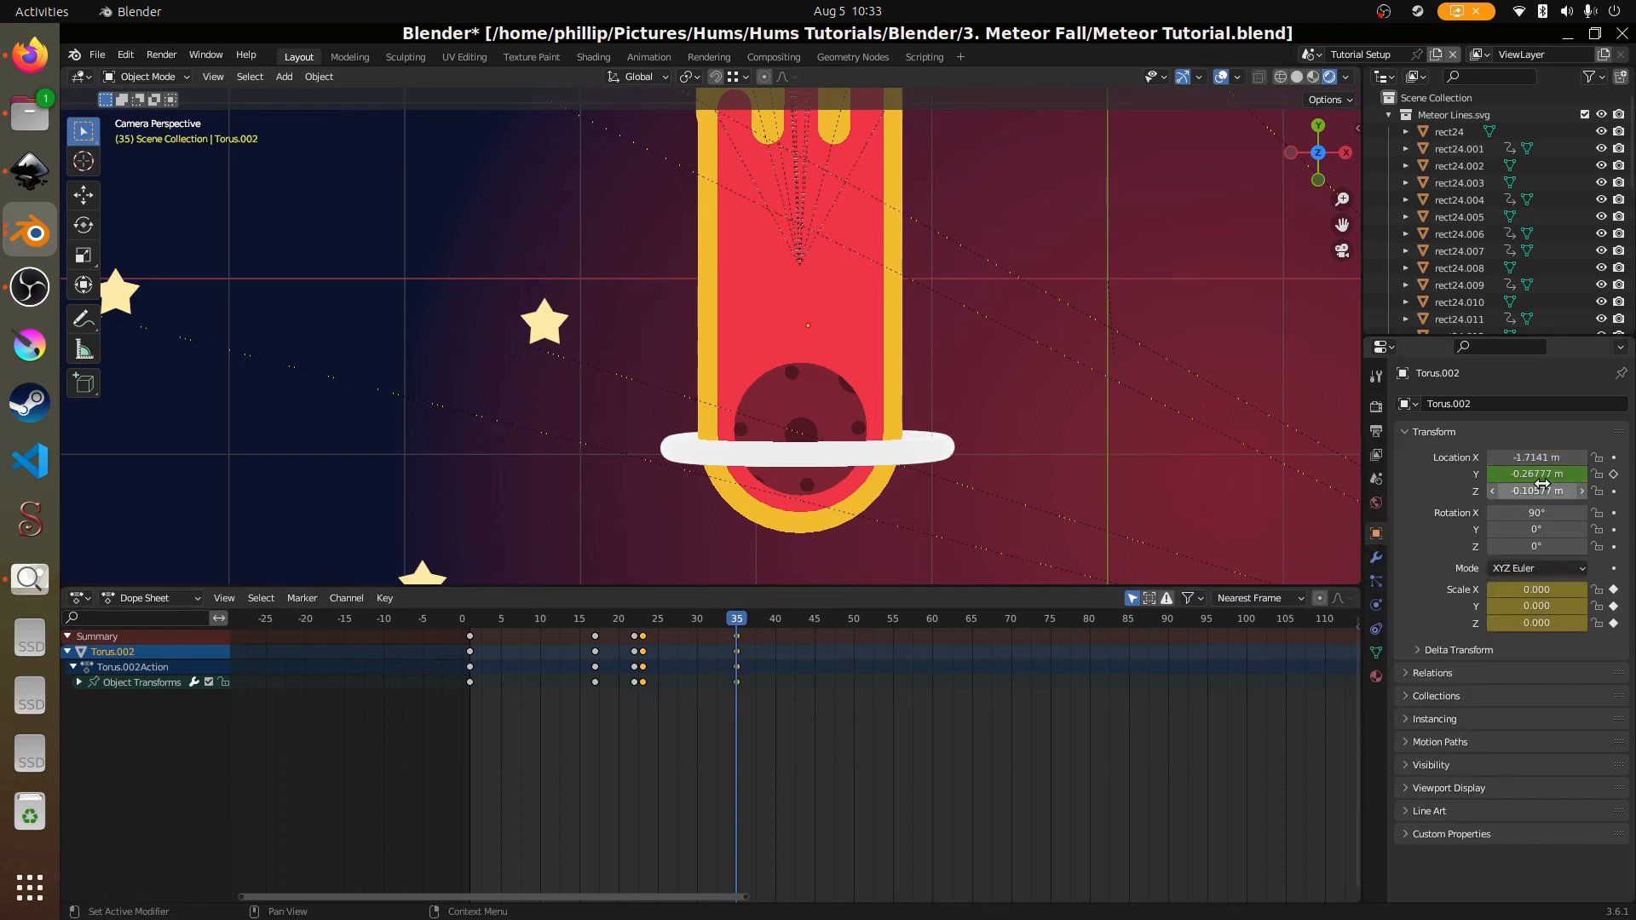
right_click(1540, 479)
left_click(1484, 501)
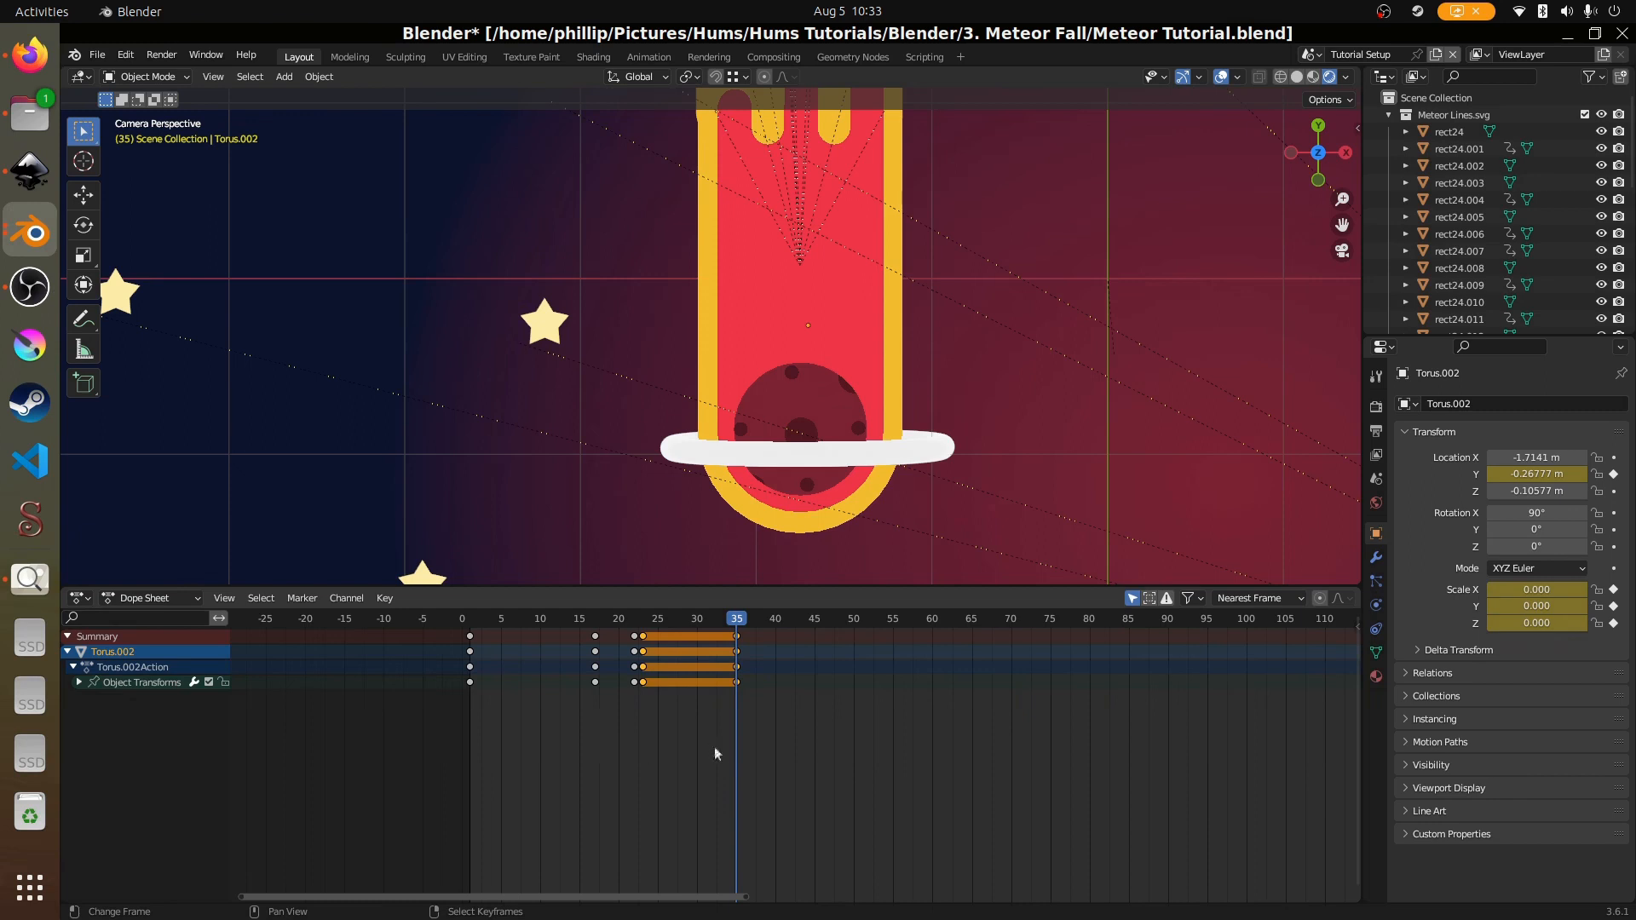
- Switch the Dope Sheet area to the Graph Editor and expand the first ring's Object Transforms channels
left_click_drag(714, 753, 735, 792)
left_click(80, 598)
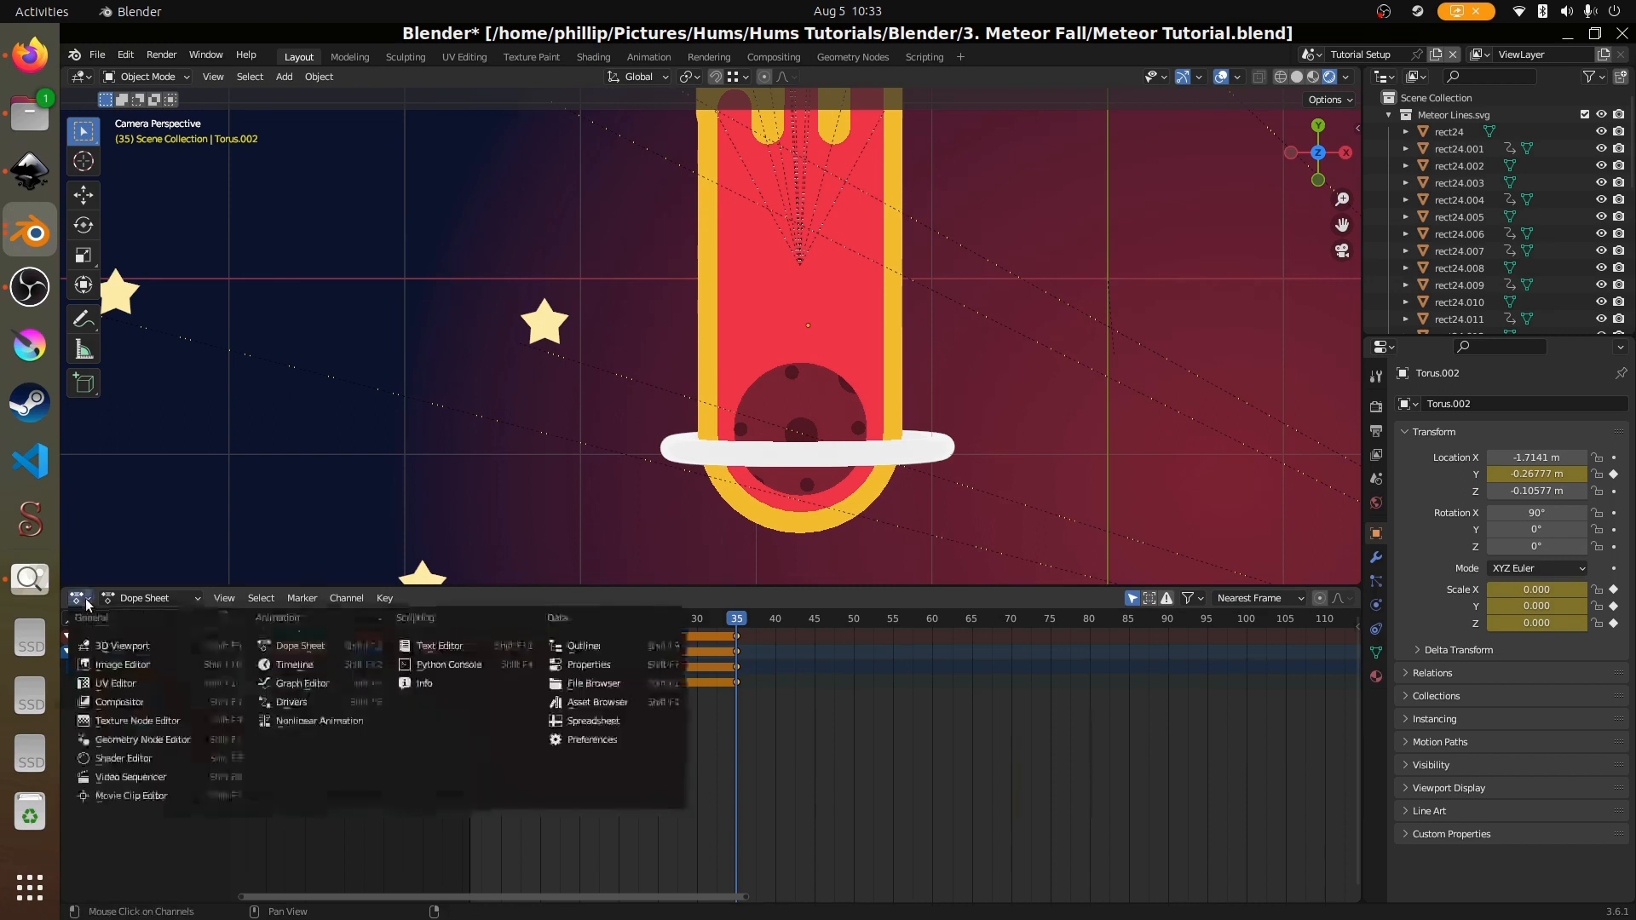
left_click(302, 683)
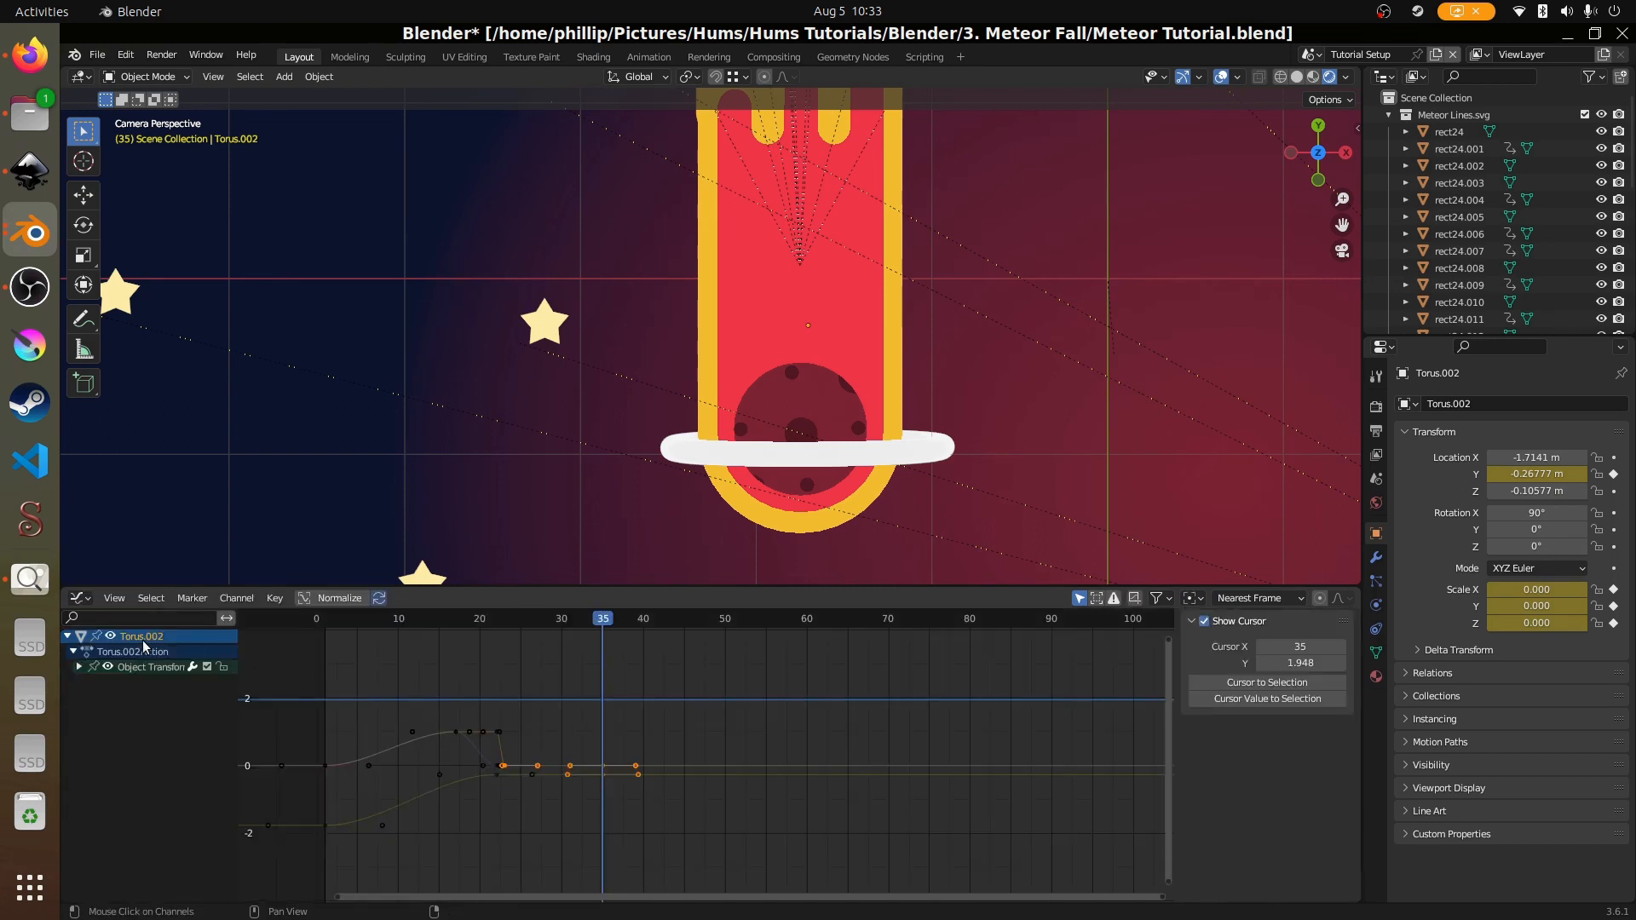
left_click(90, 668)
left_click(79, 667)
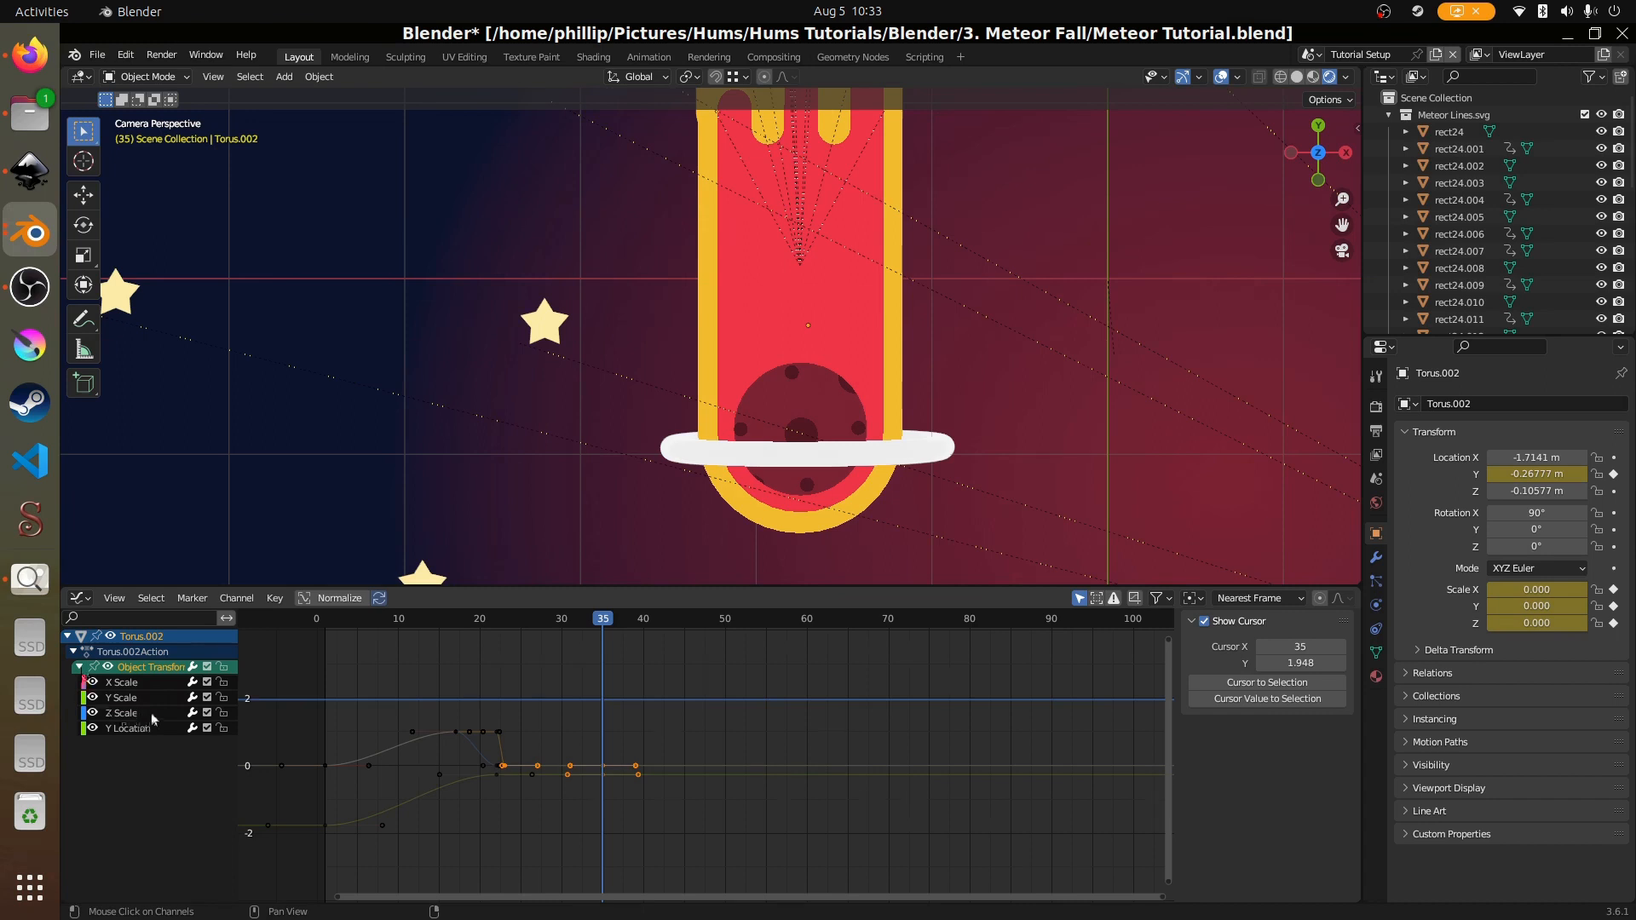
key("a")
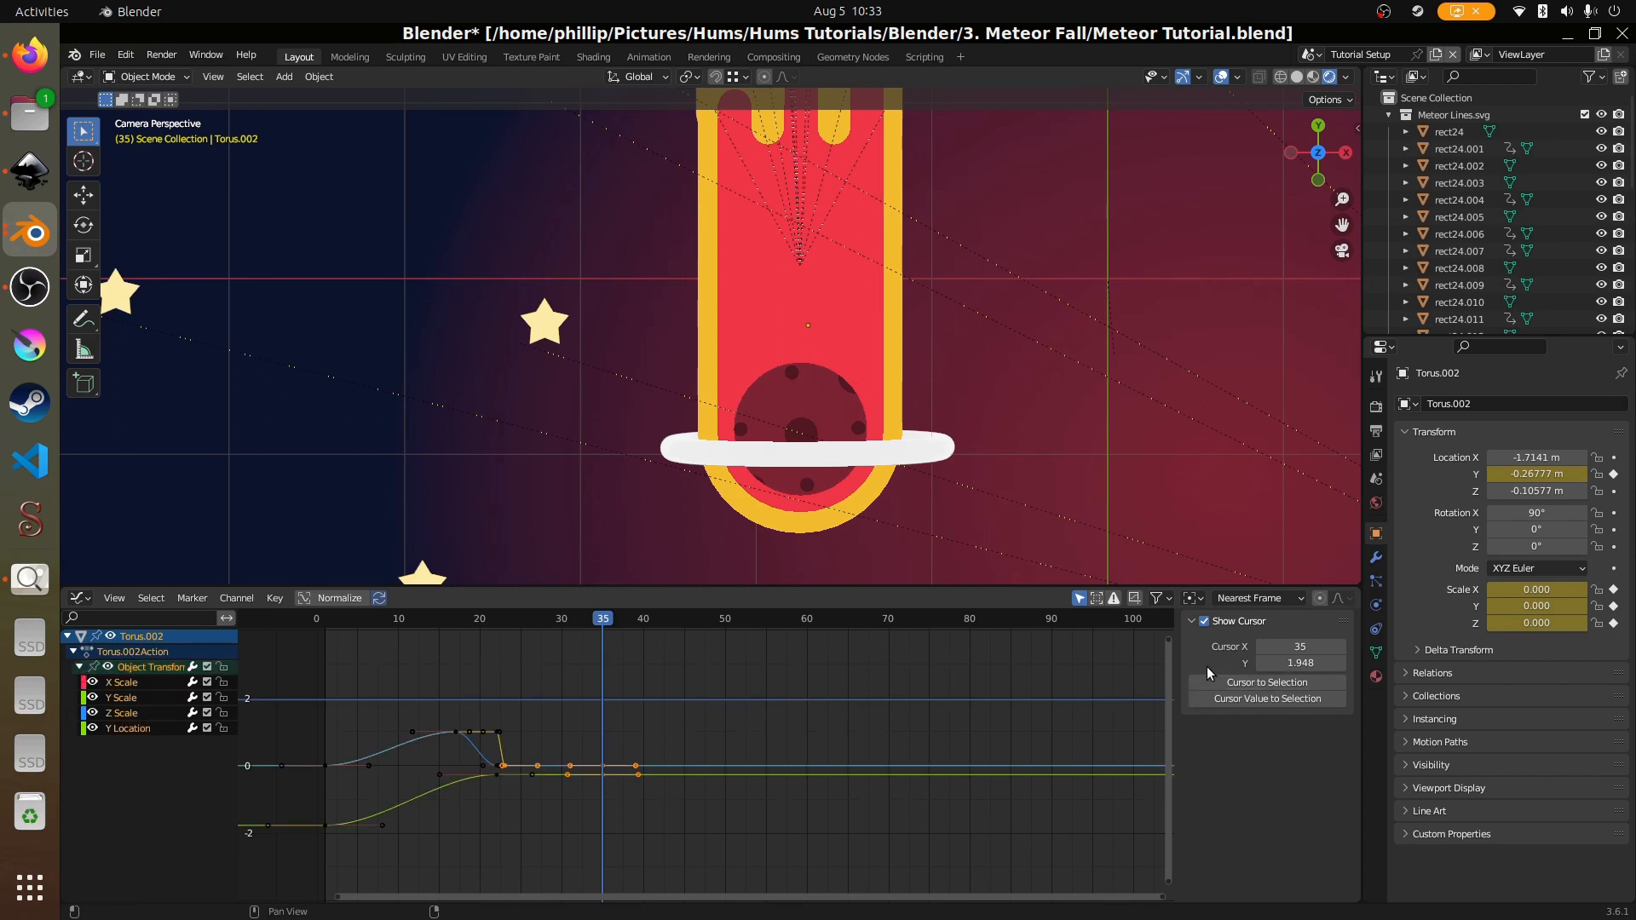
- Add a Cycles modifier to the first ring's Y location and scale curves, and play the animation to check the loop
left_click(155, 729)
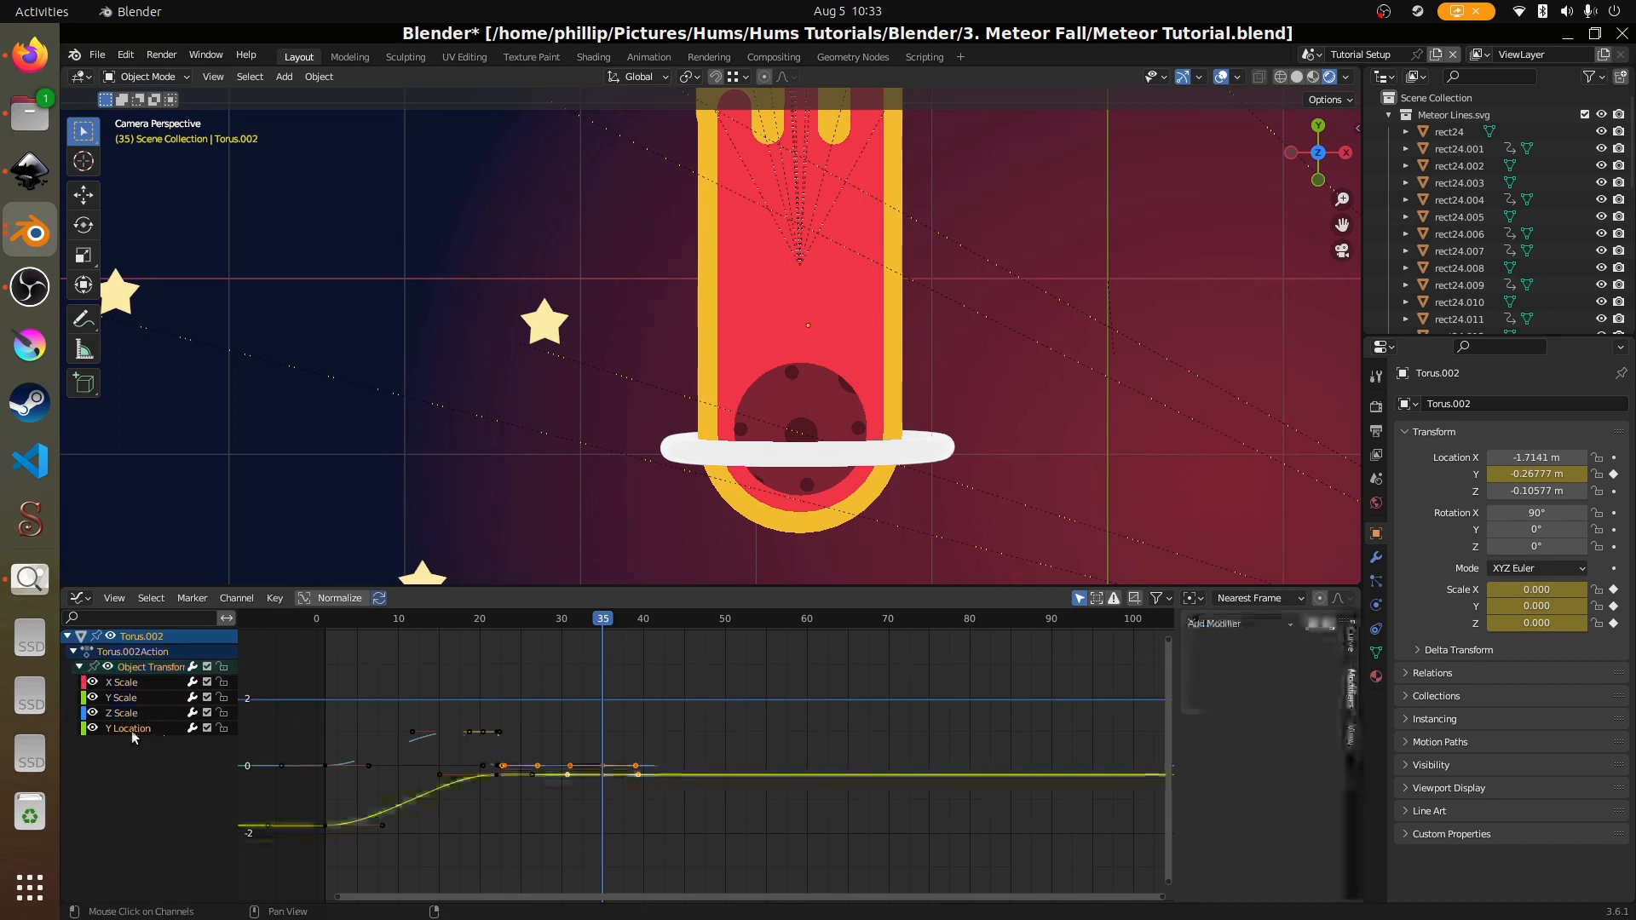
left_click(132, 716, "ctrl")
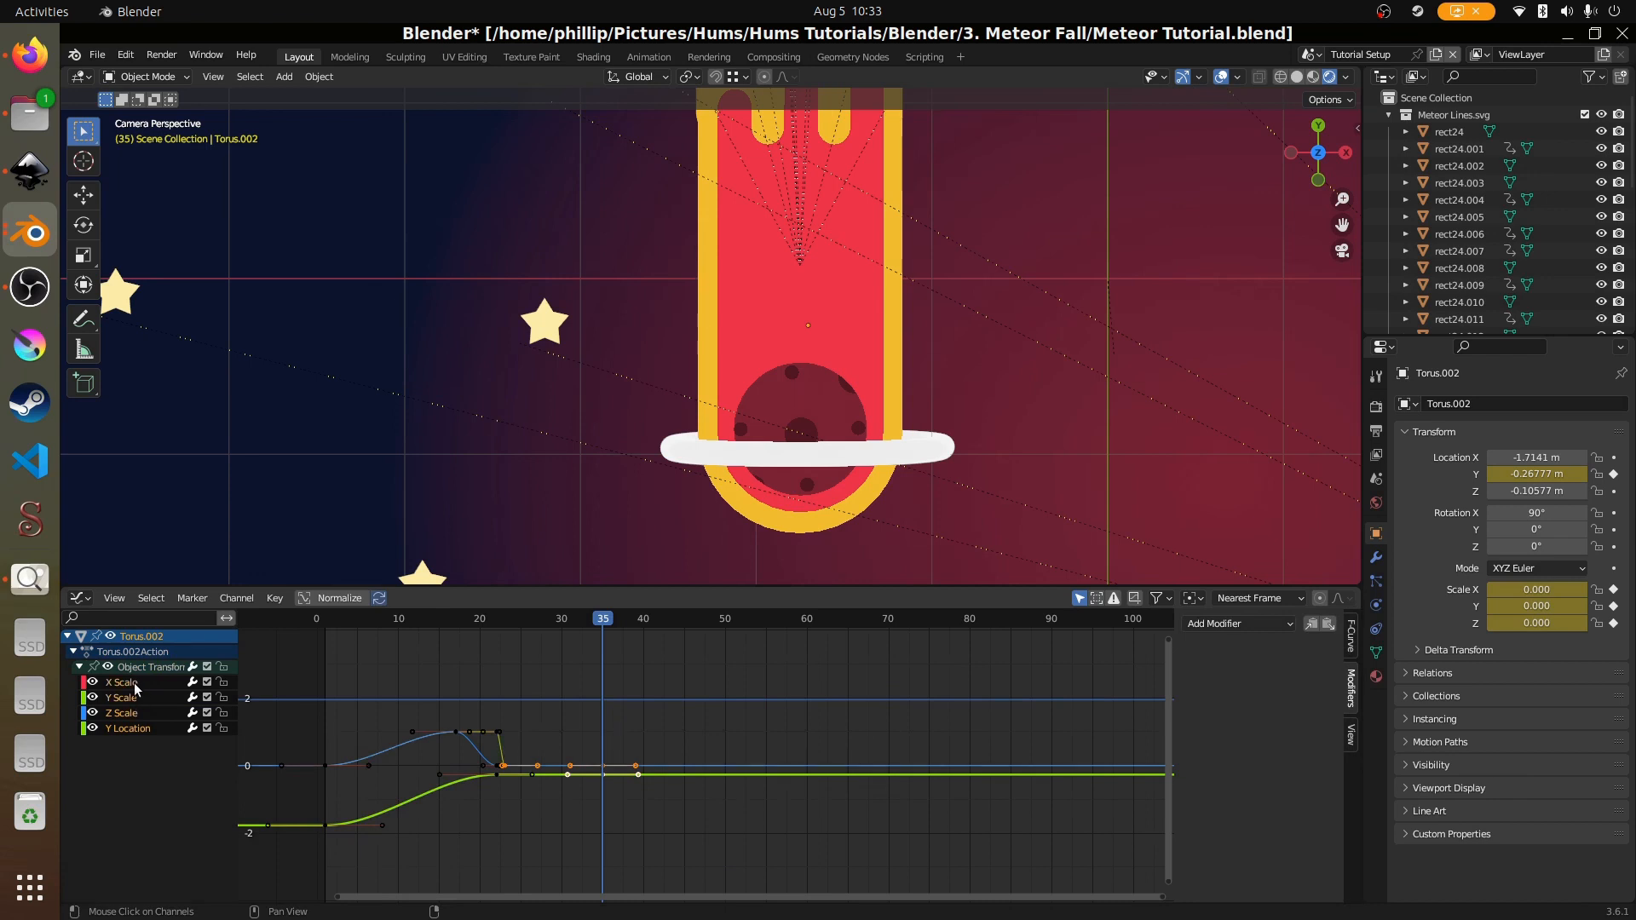
left_click(1235, 624)
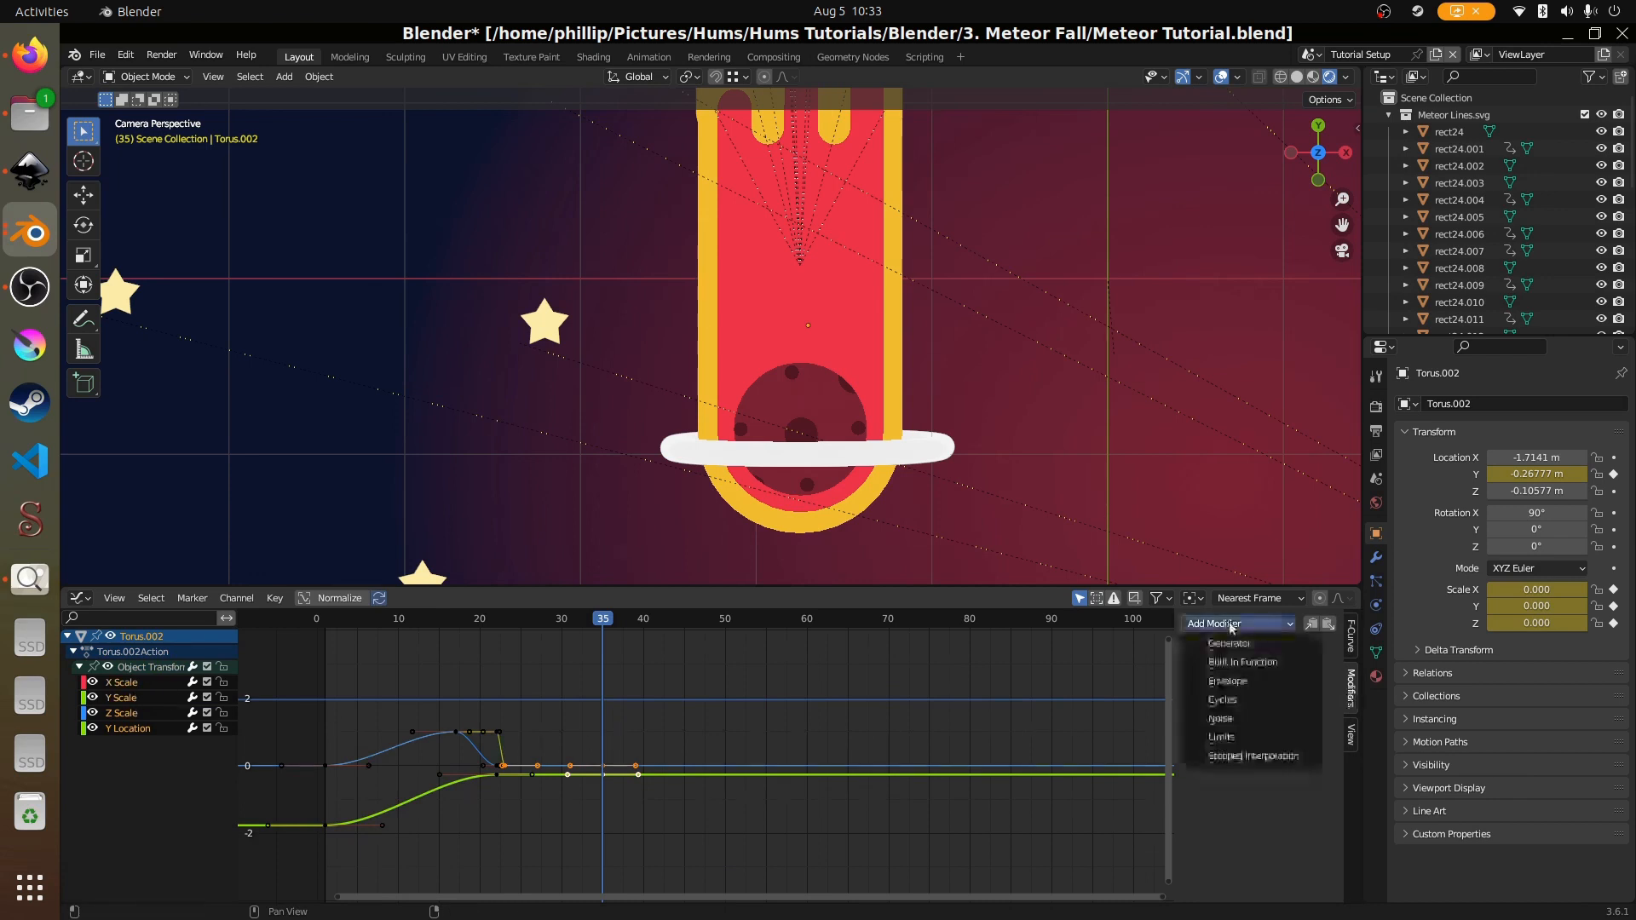
left_click(1244, 700)
key("space")
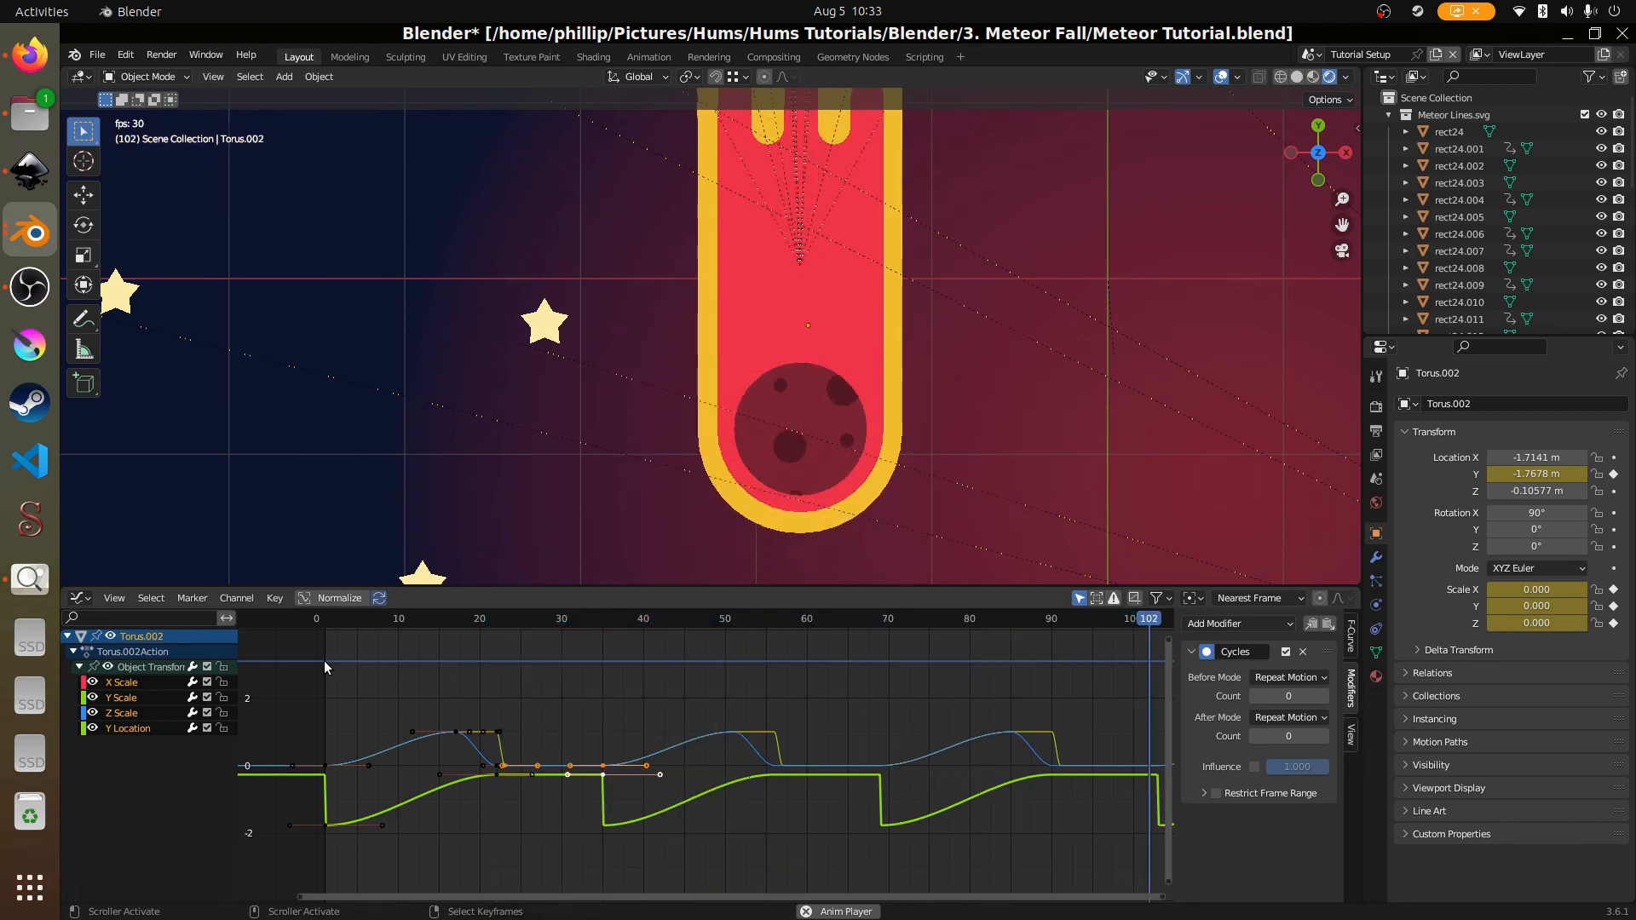
key("space")
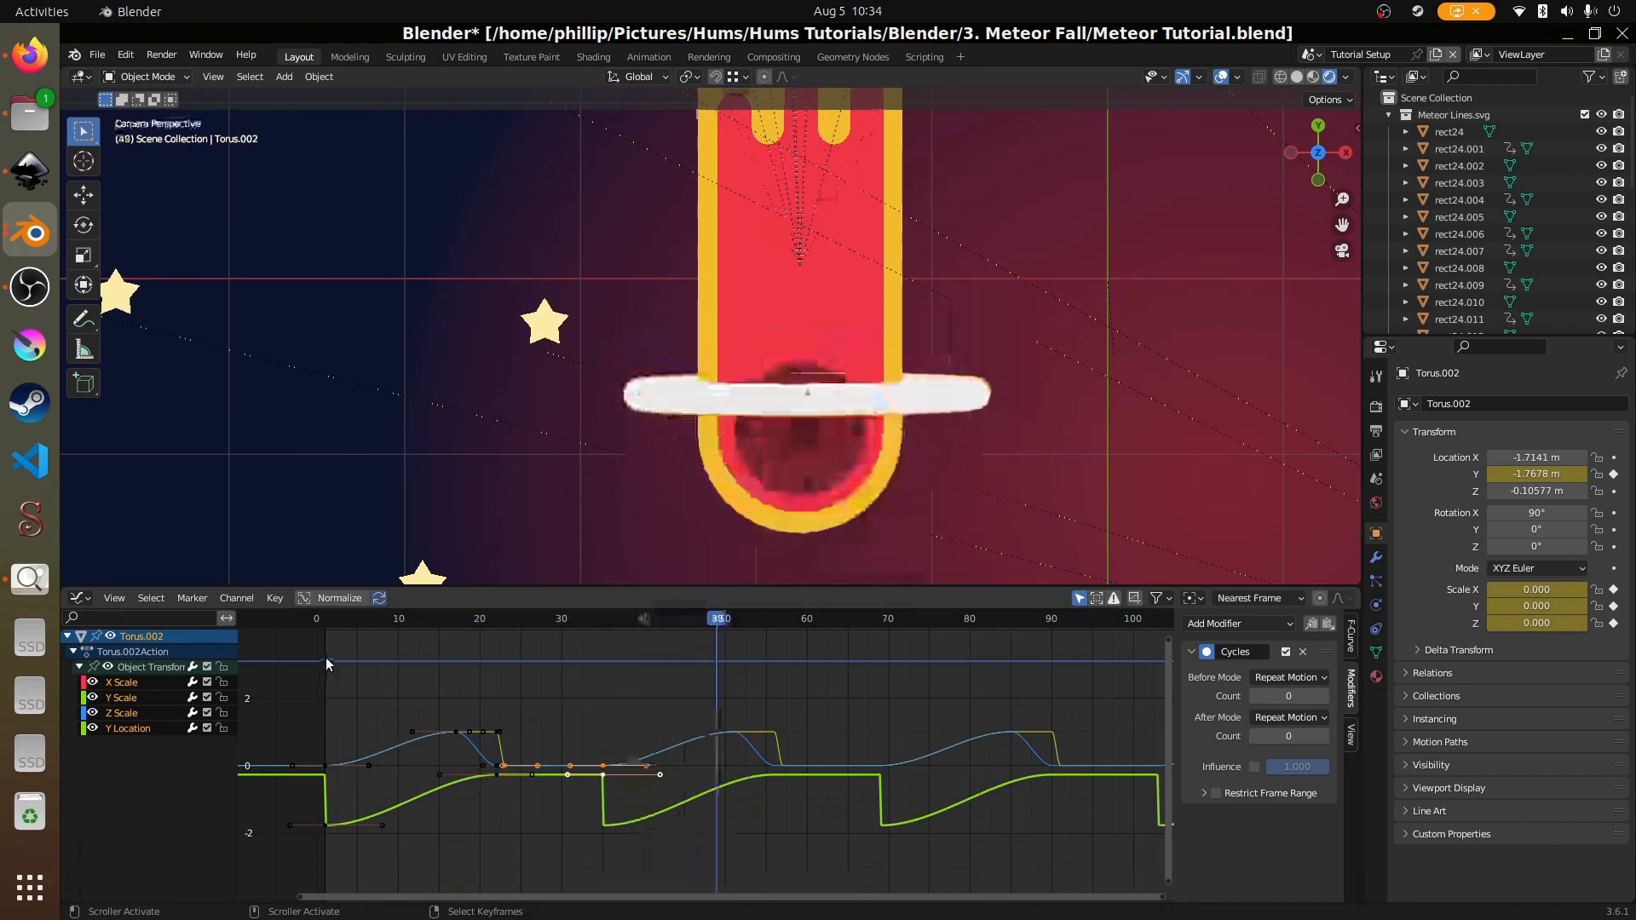
- At frame 40, select the upper ring around the meteor and switch the Graph Editor area to the Dope Sheet
left_click_drag(740, 676, 643, 680)
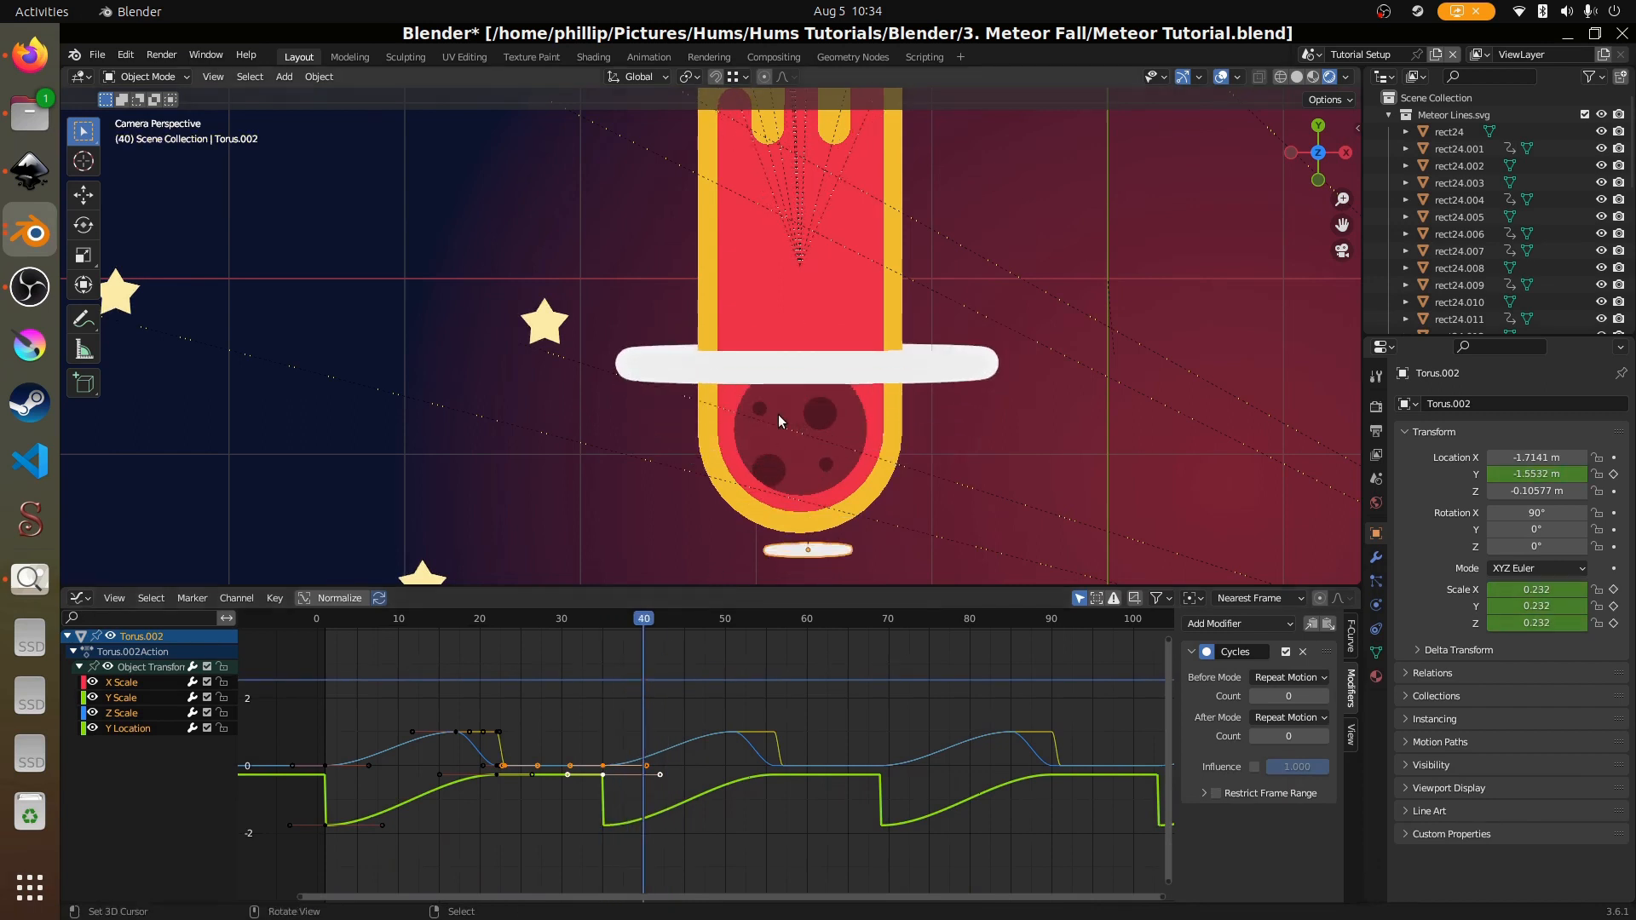
right_click(782, 381)
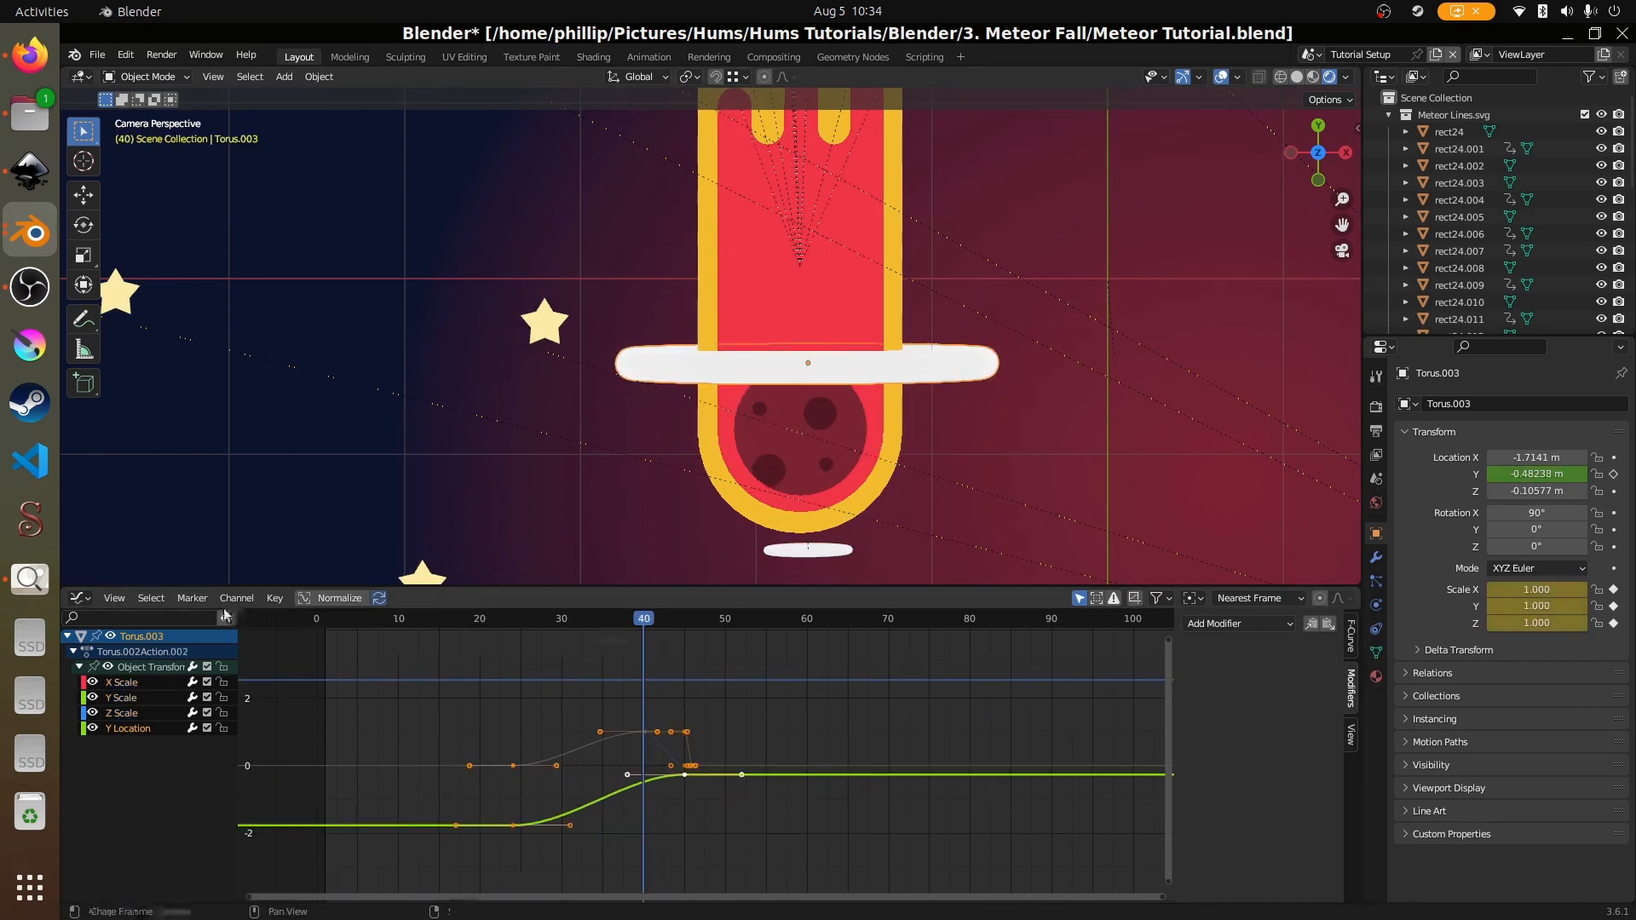
left_click(94, 602)
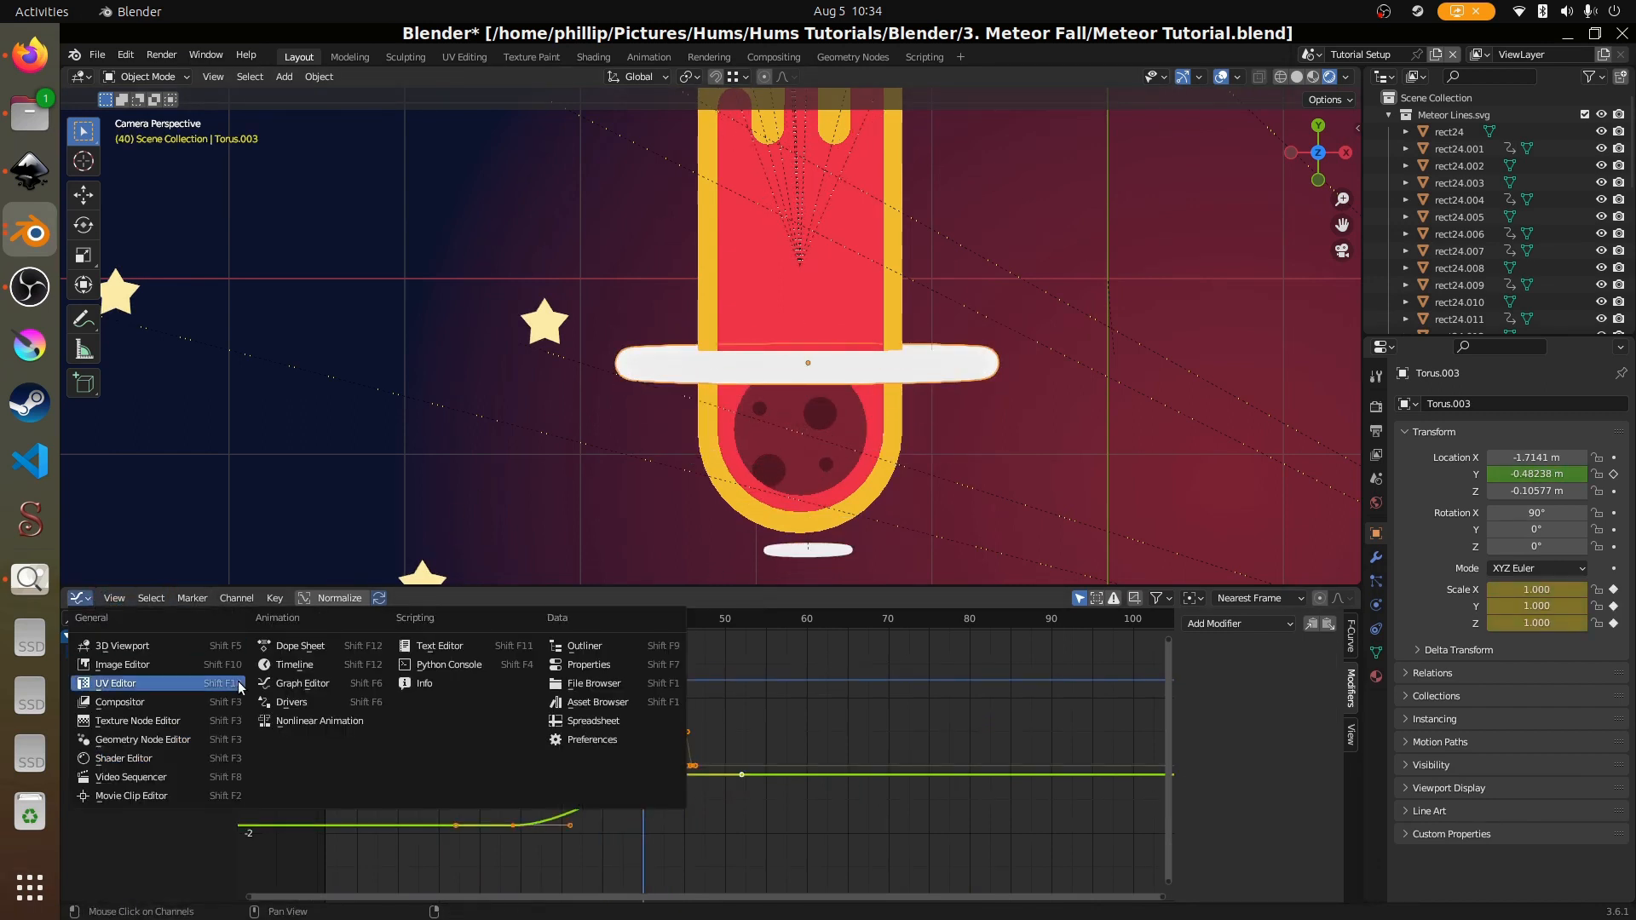
left_click(341, 650)
- At frame 58, insert keyframes for the third ring's scale on all axes and a single keyframe for its Y location
left_click_drag(751, 672, 820, 695)
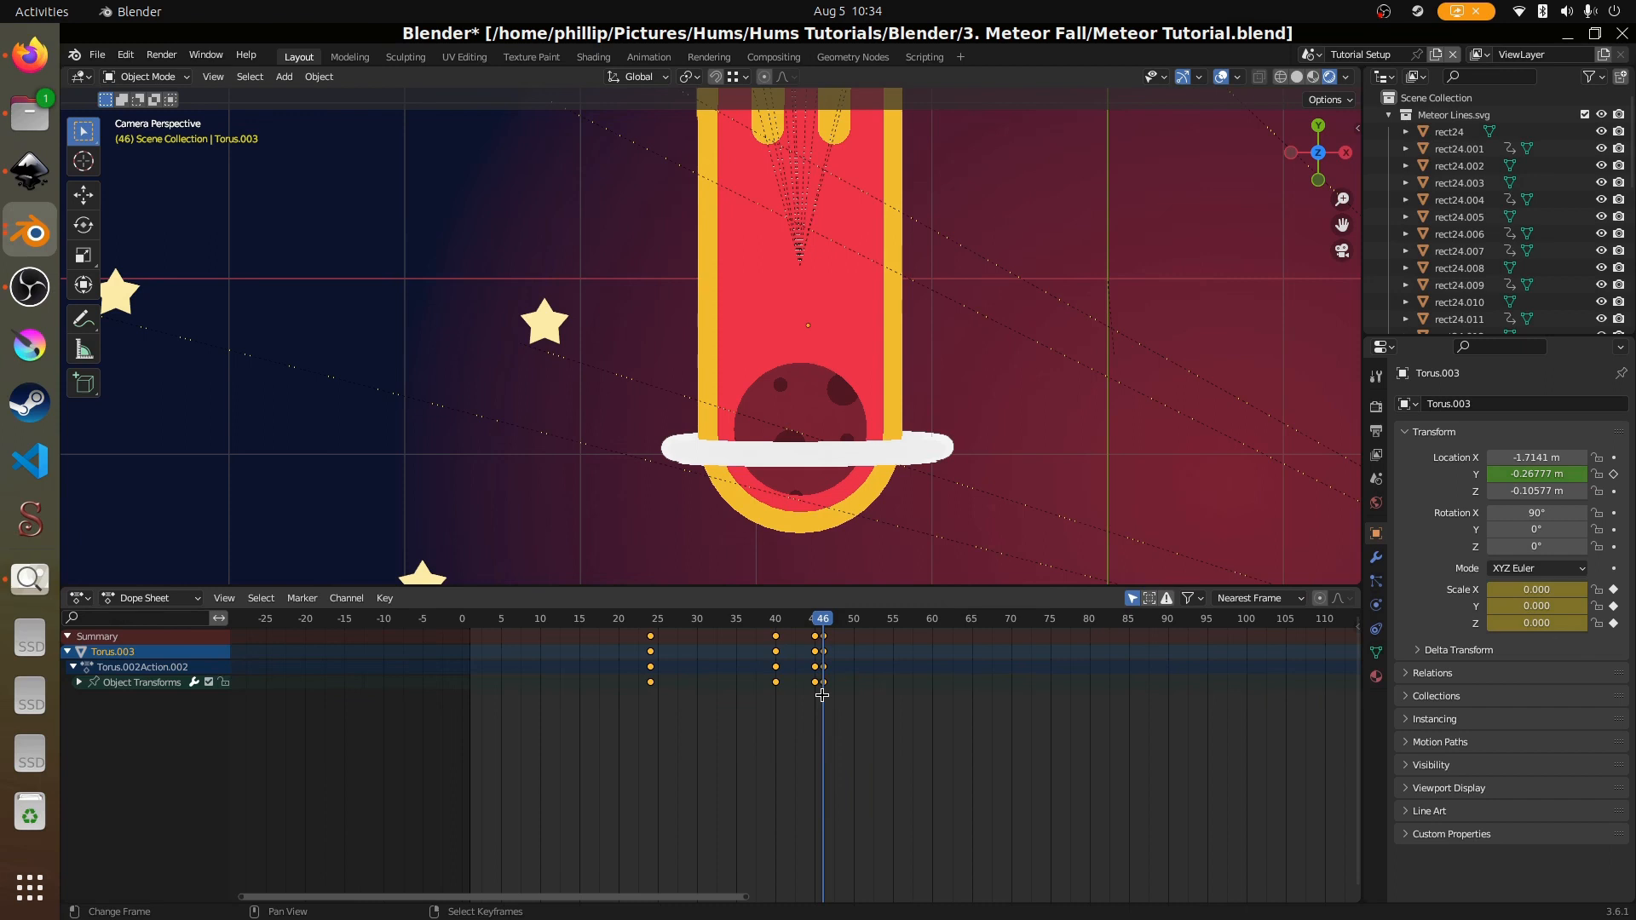
left_click_drag(822, 695, 916, 694)
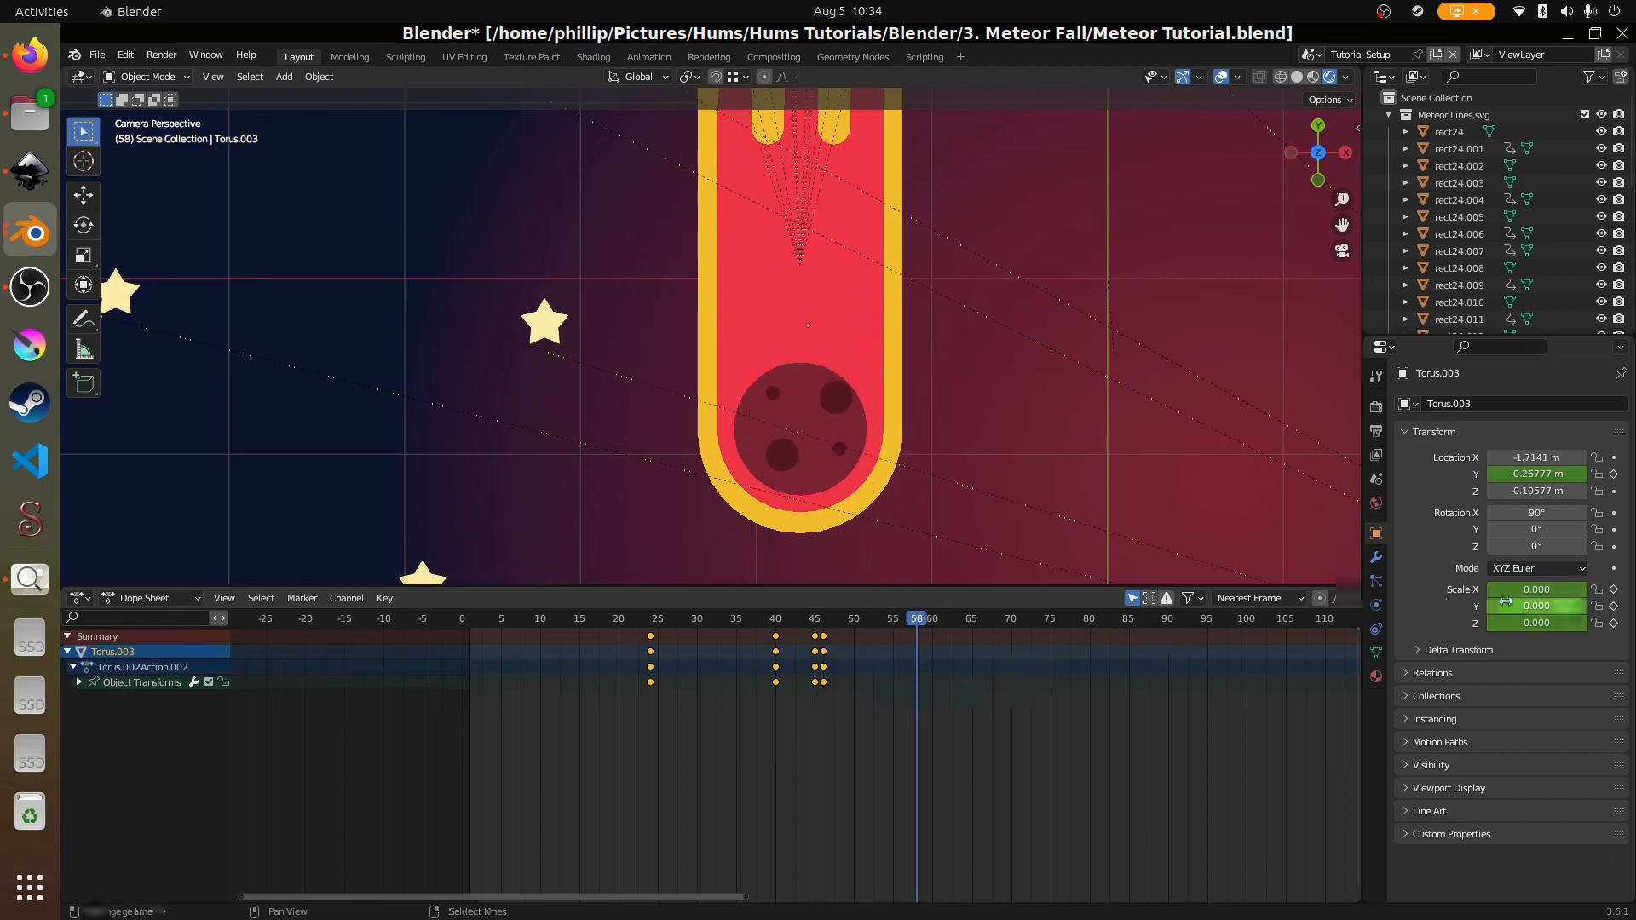
right_click(1546, 609)
left_click(1546, 608)
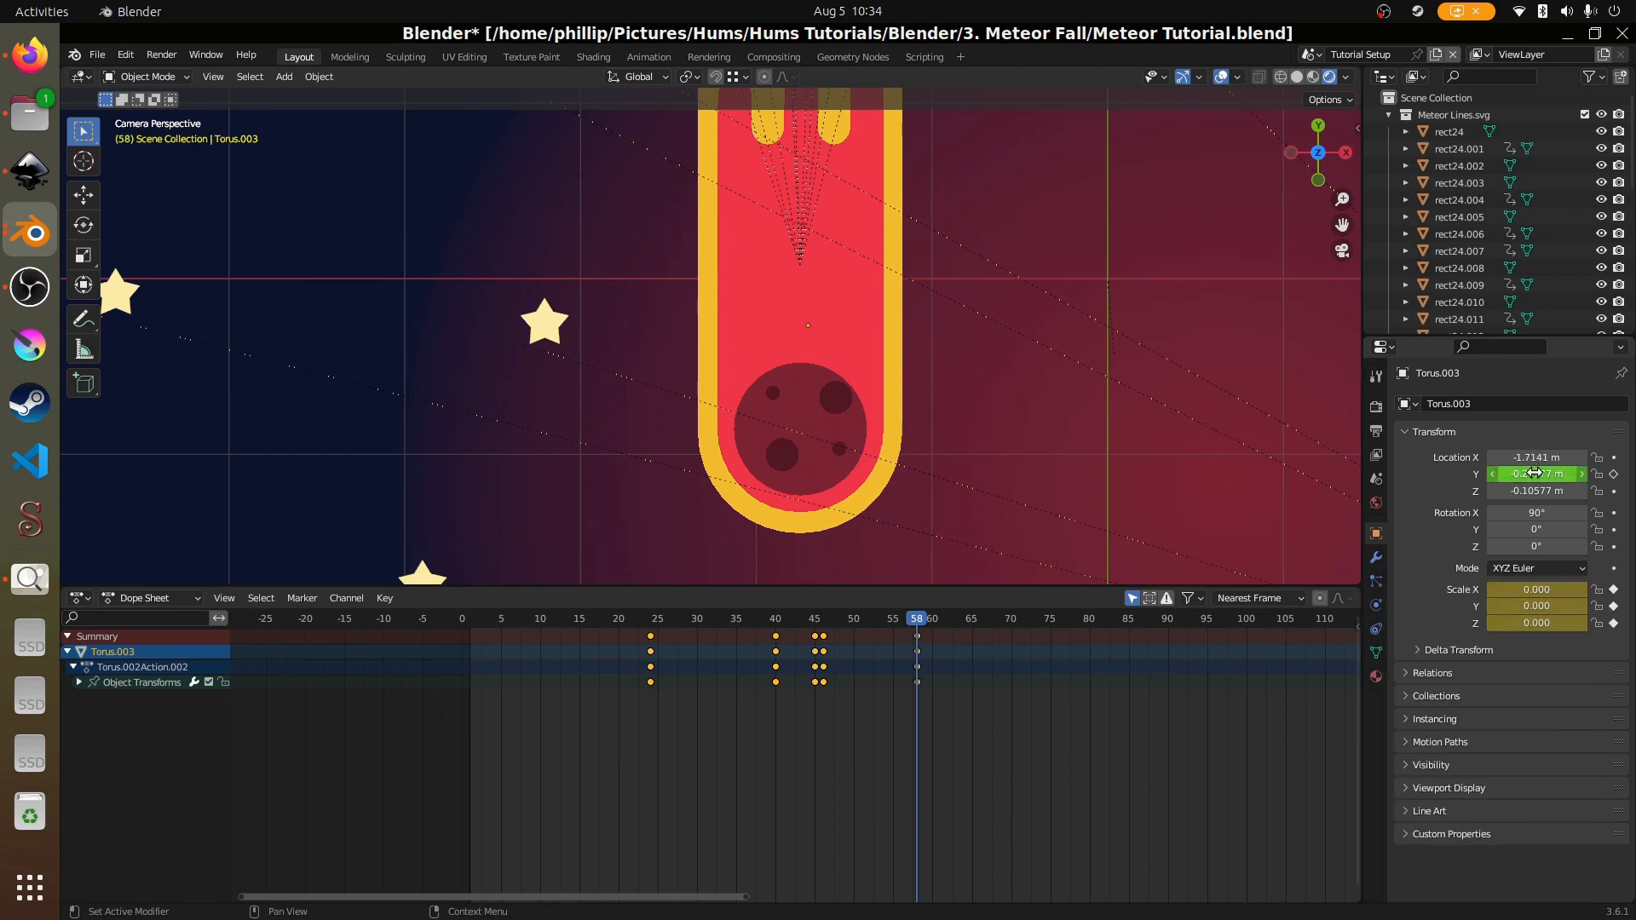
right_click(1534, 472)
left_click(1505, 472)
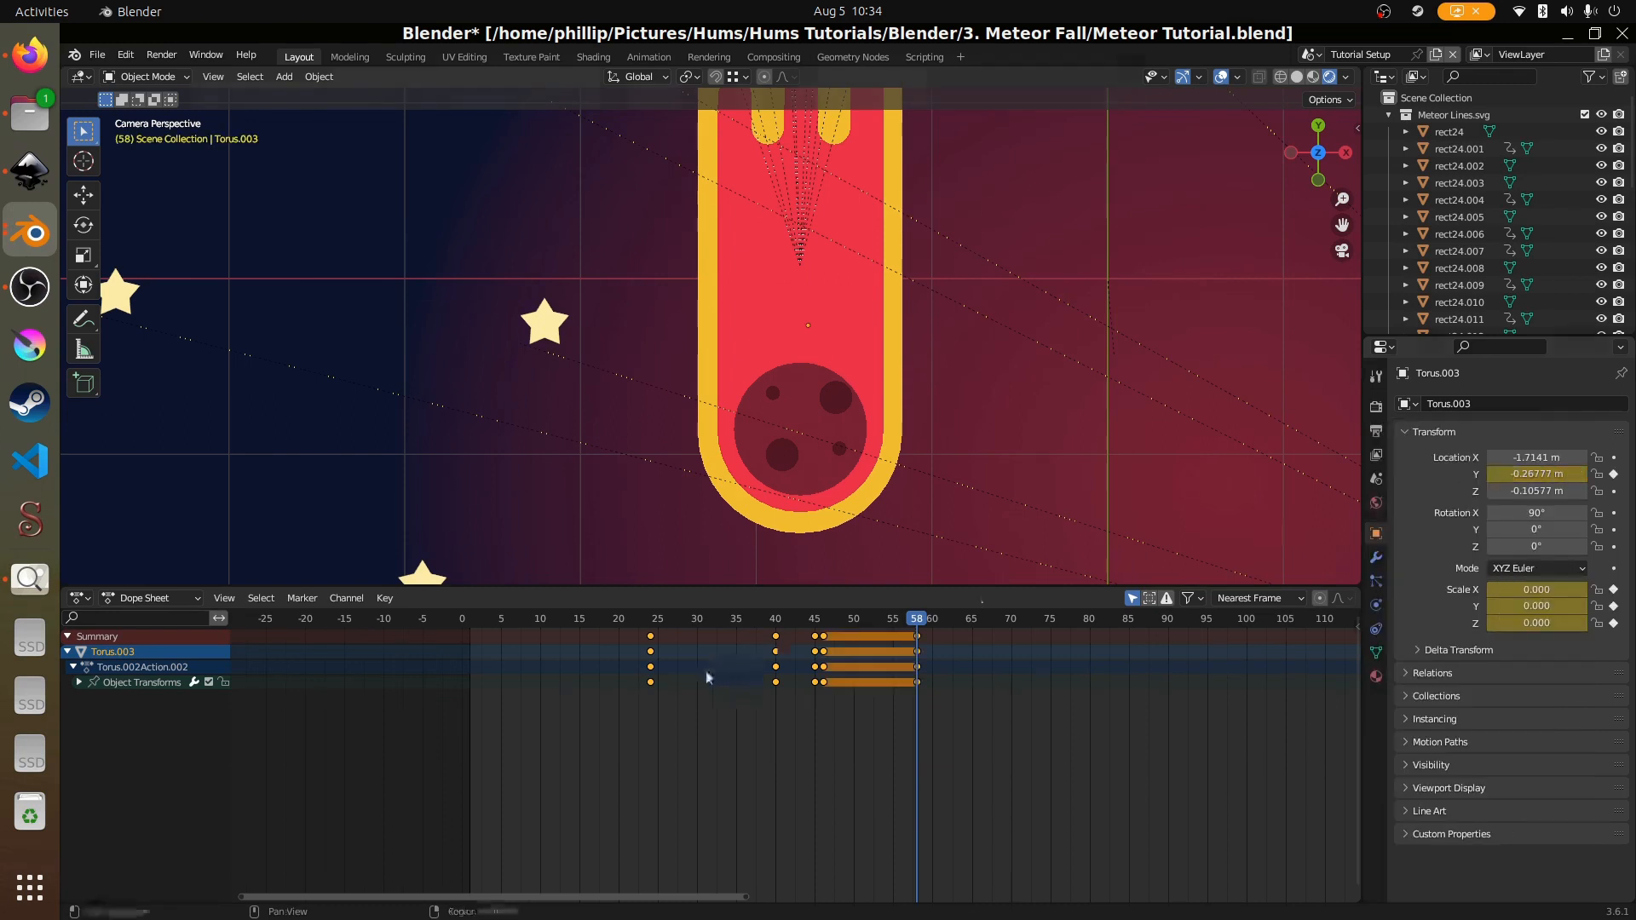
- At frame 46, insert keyframes for the second ring's (Torus.001) scale on all axes and a single keyframe for its Y location
left_click_drag(652, 675, 783, 688)
left_click(922, 376)
right_click(857, 360)
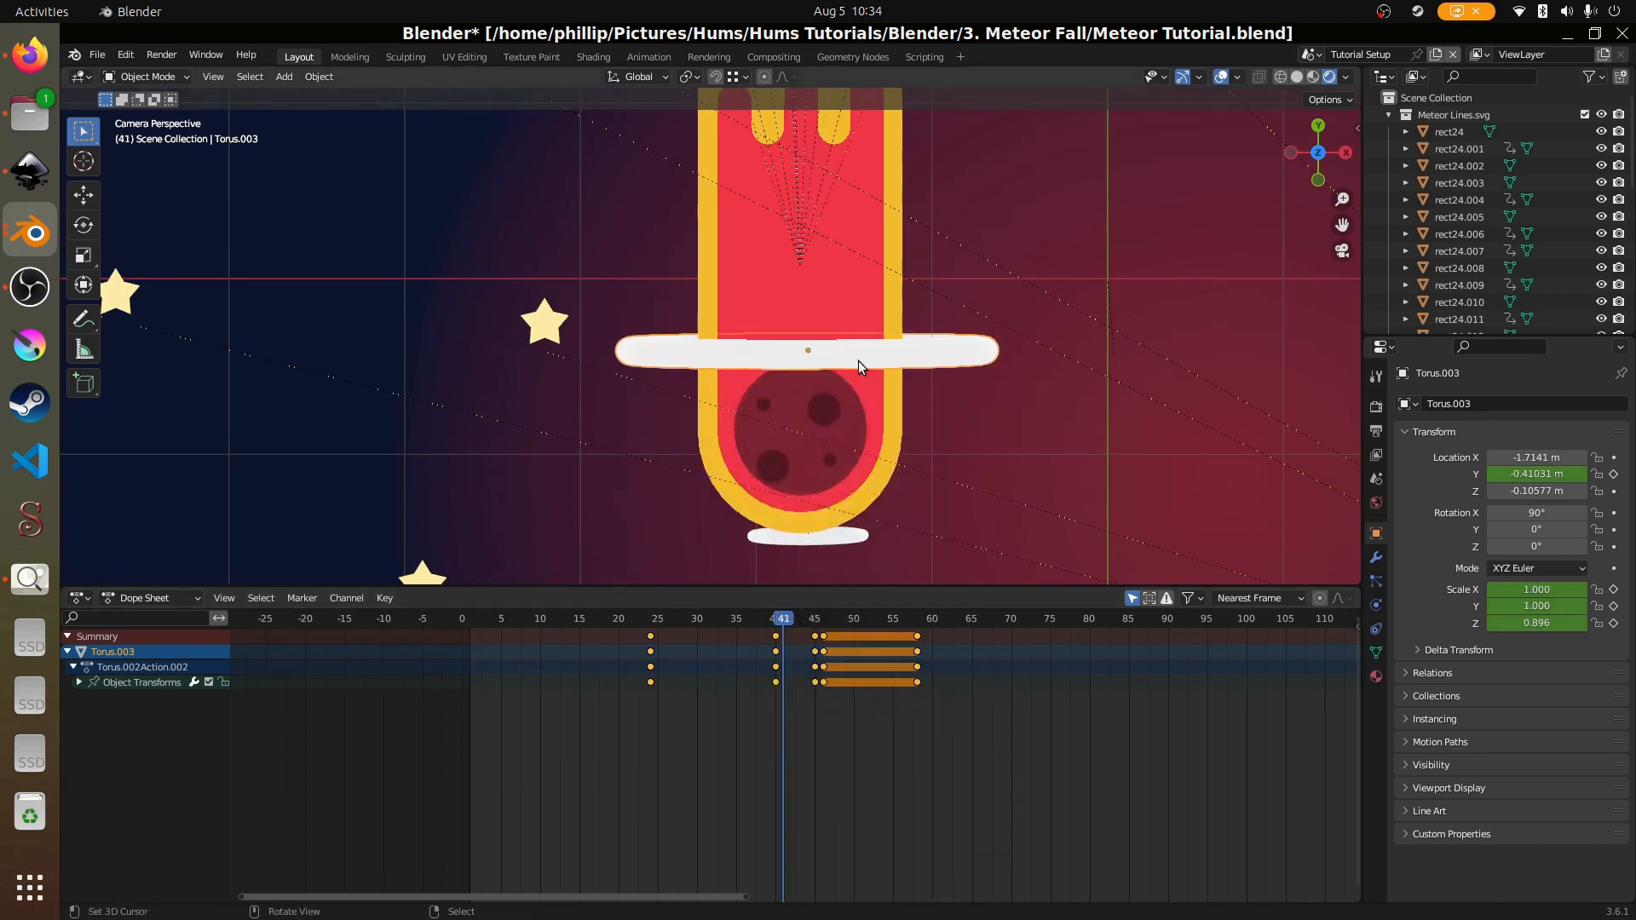
left_click(685, 703)
left_click(814, 362)
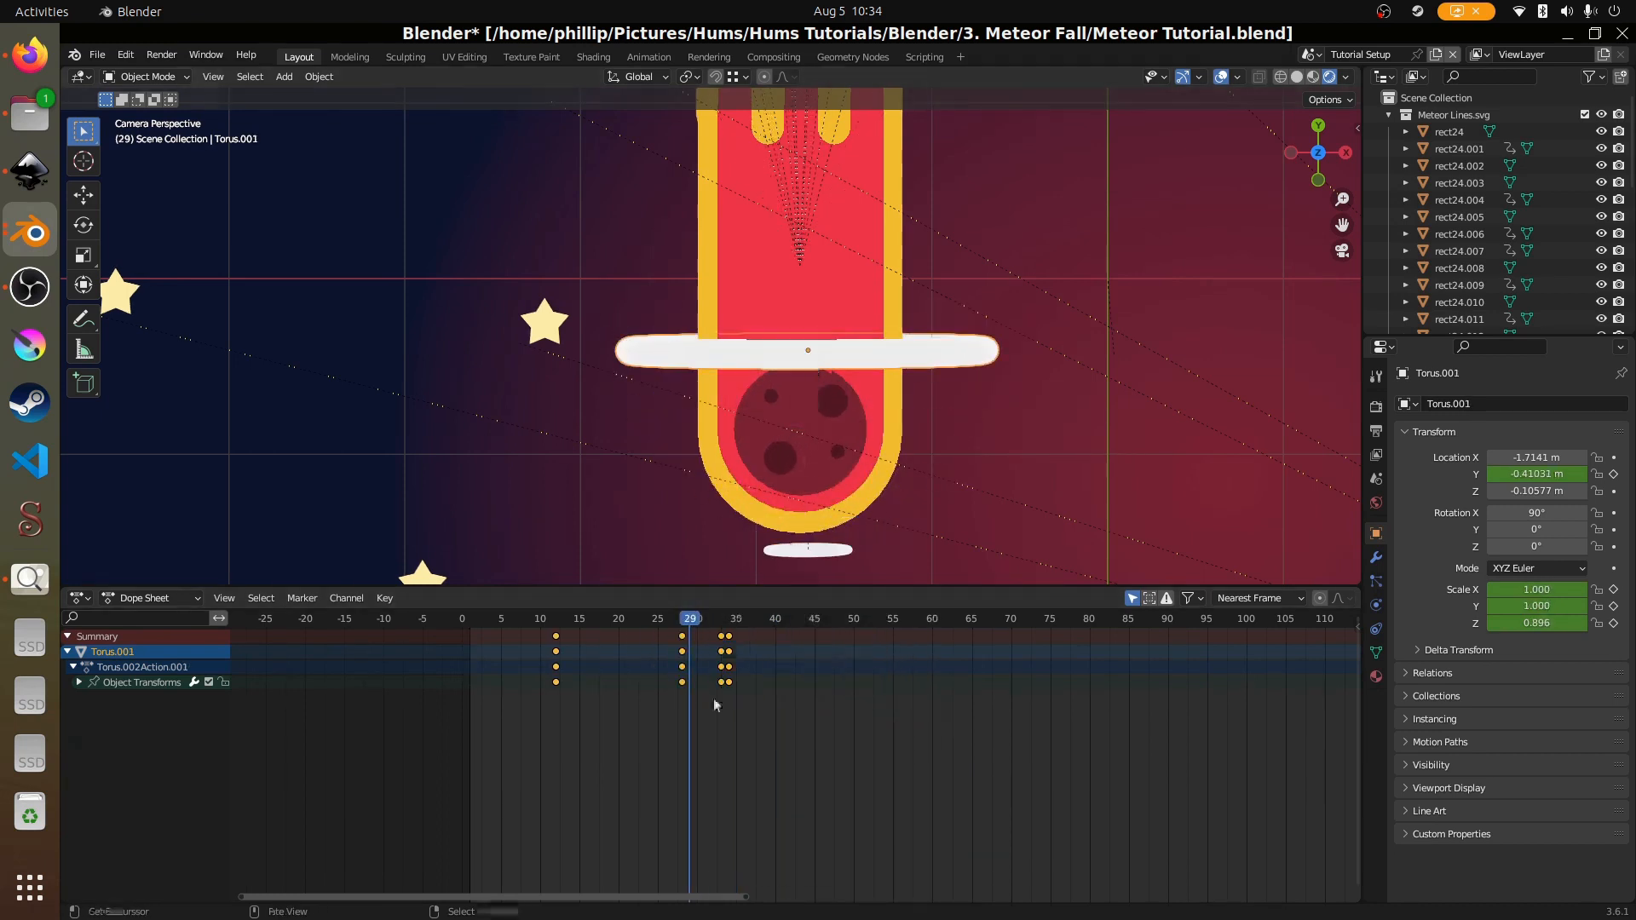
left_click(725, 734)
left_click_drag(725, 734, 822, 739)
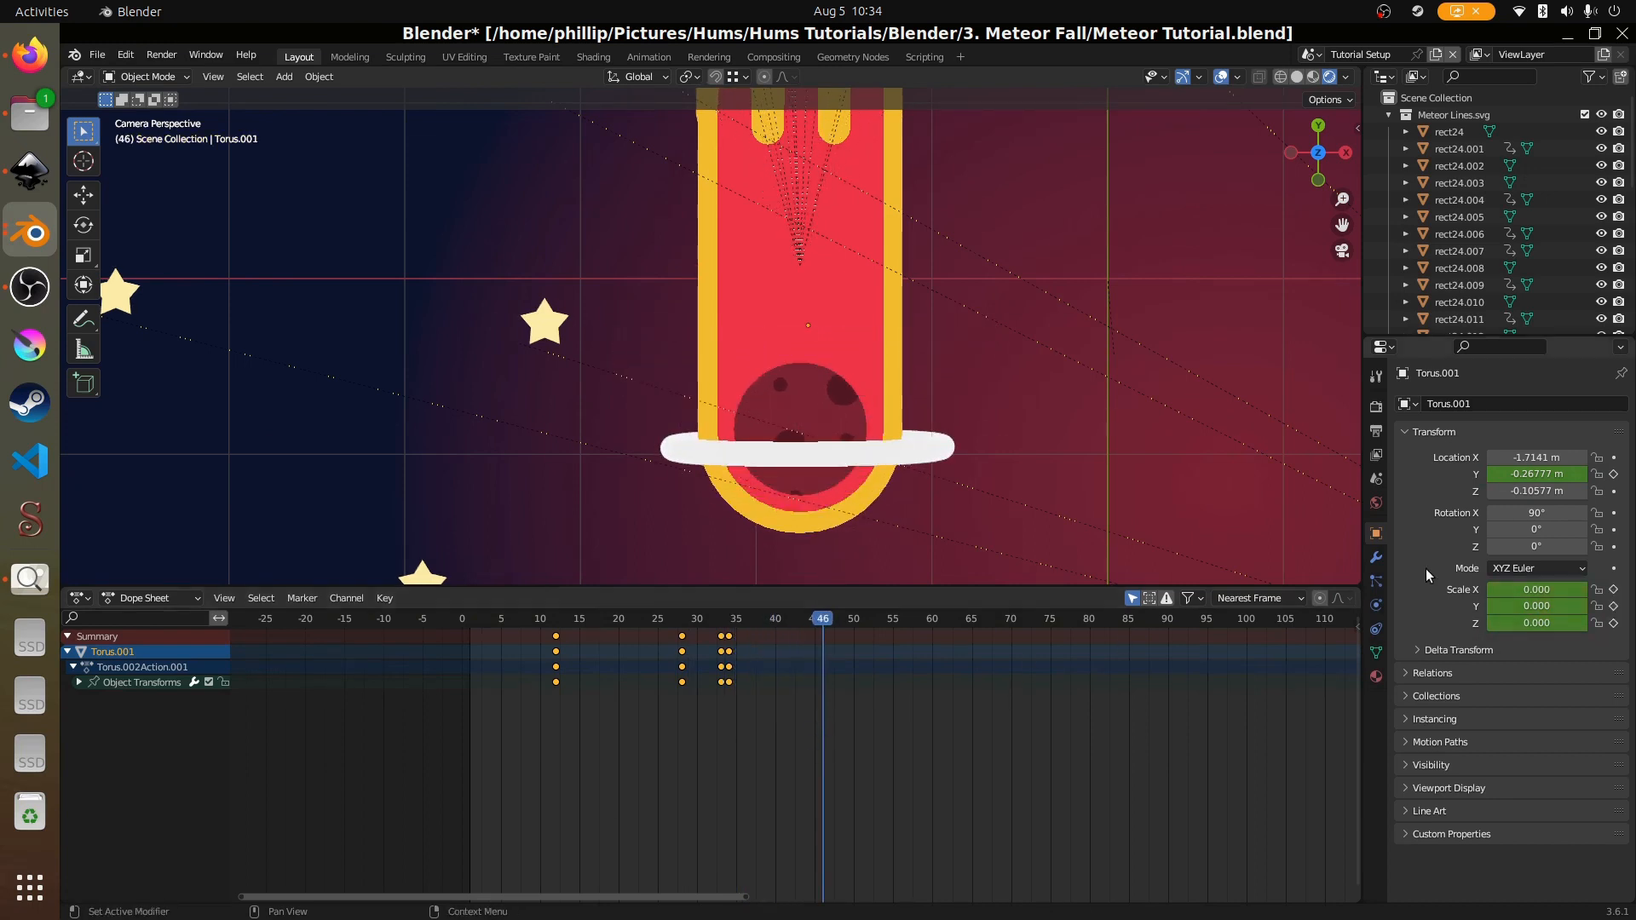
right_click(1525, 589)
left_click(1526, 587)
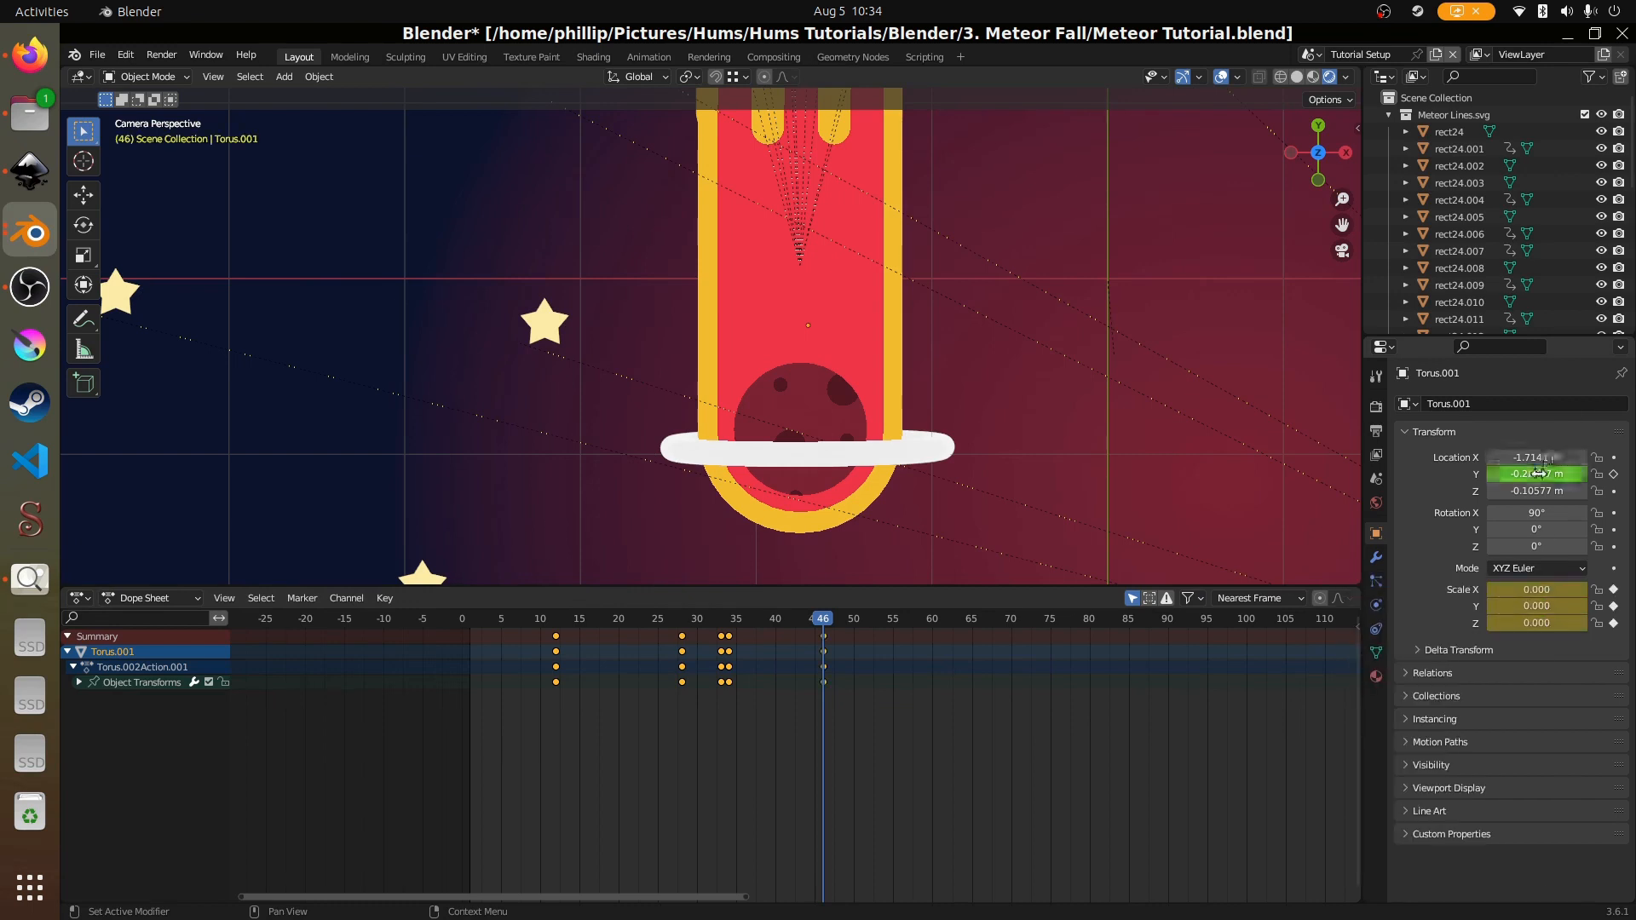
right_click(1537, 474)
left_click(1538, 476)
- Preview the second ring's animation, and in the Graph Editor add a Cycles modifier to its Y location and scale curves
left_click(743, 716)
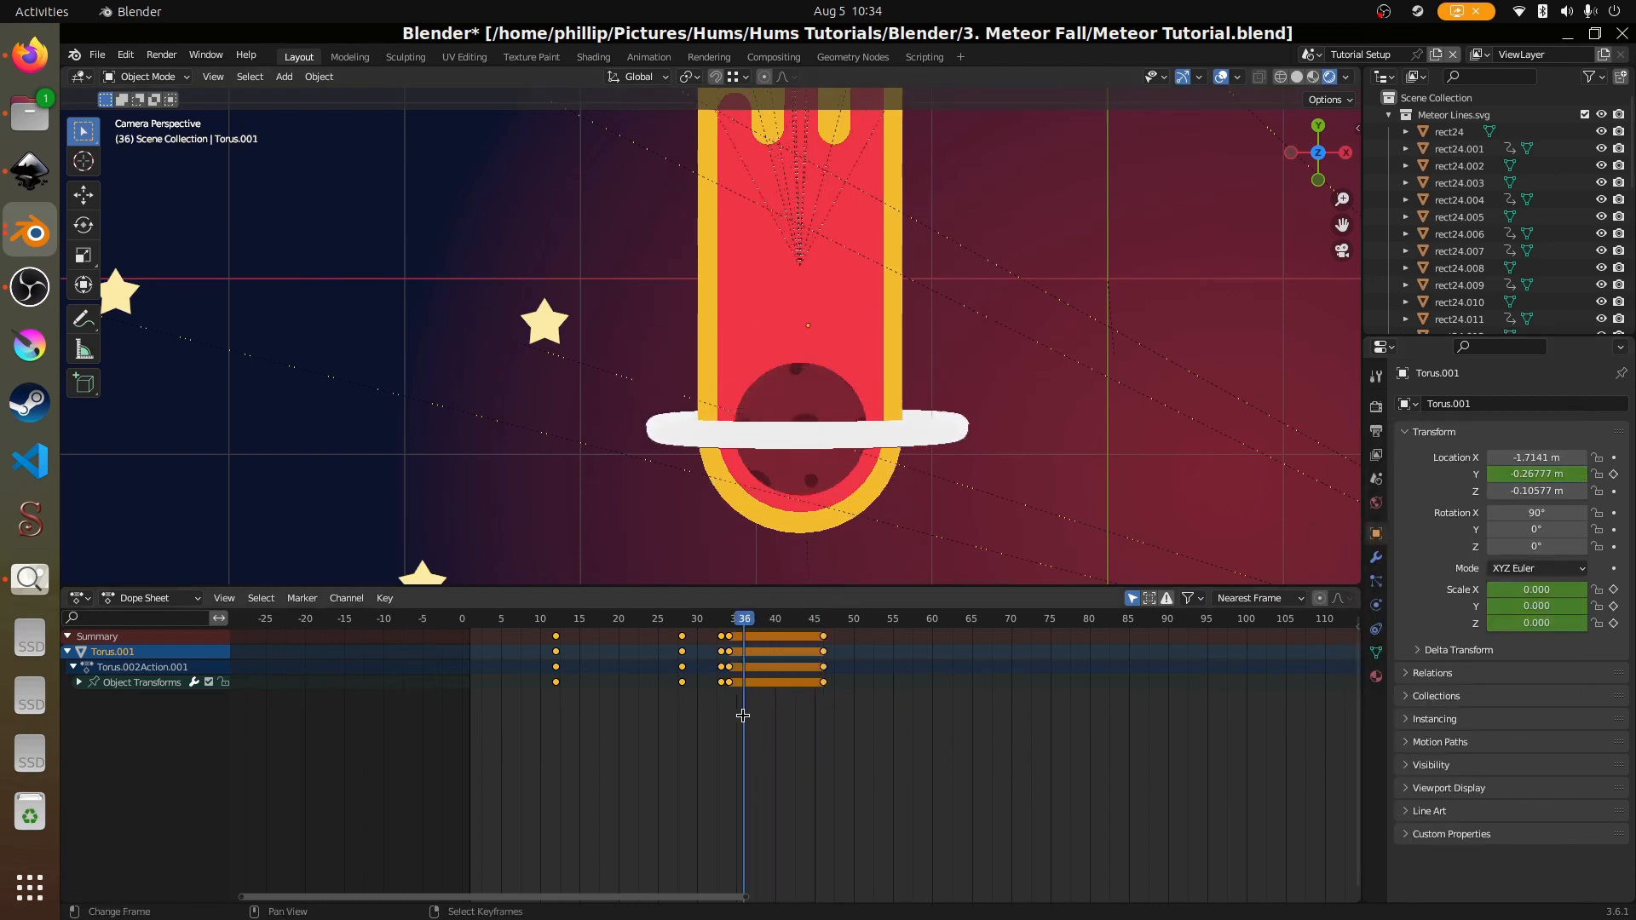
left_click_drag(743, 716, 555, 744)
key("space")
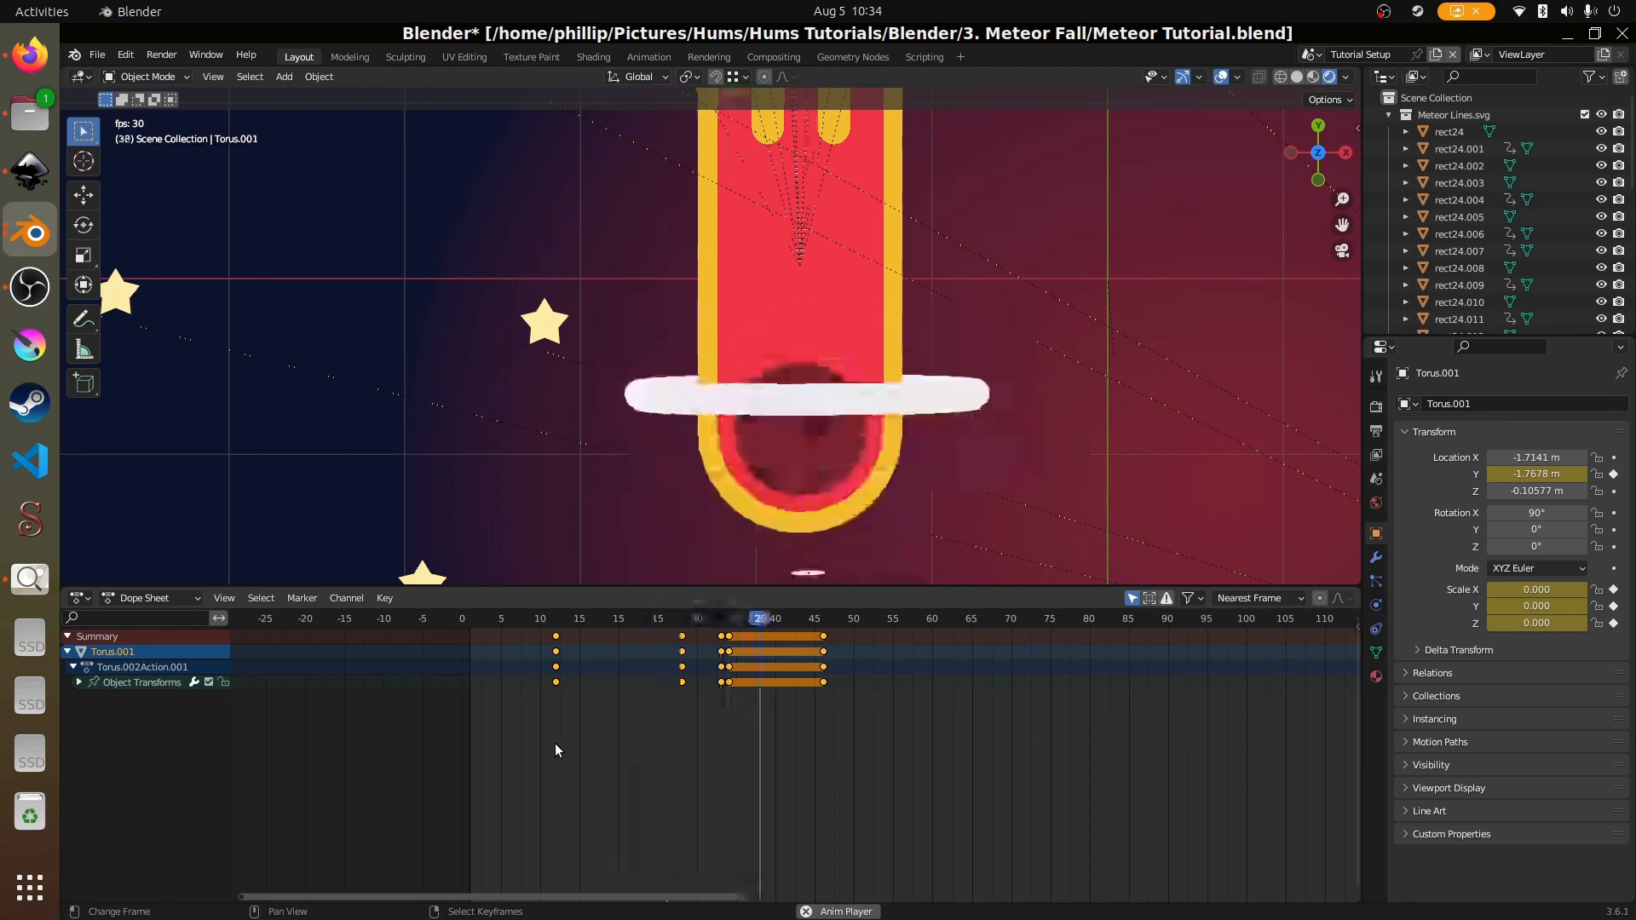
key("space")
left_click(80, 597)
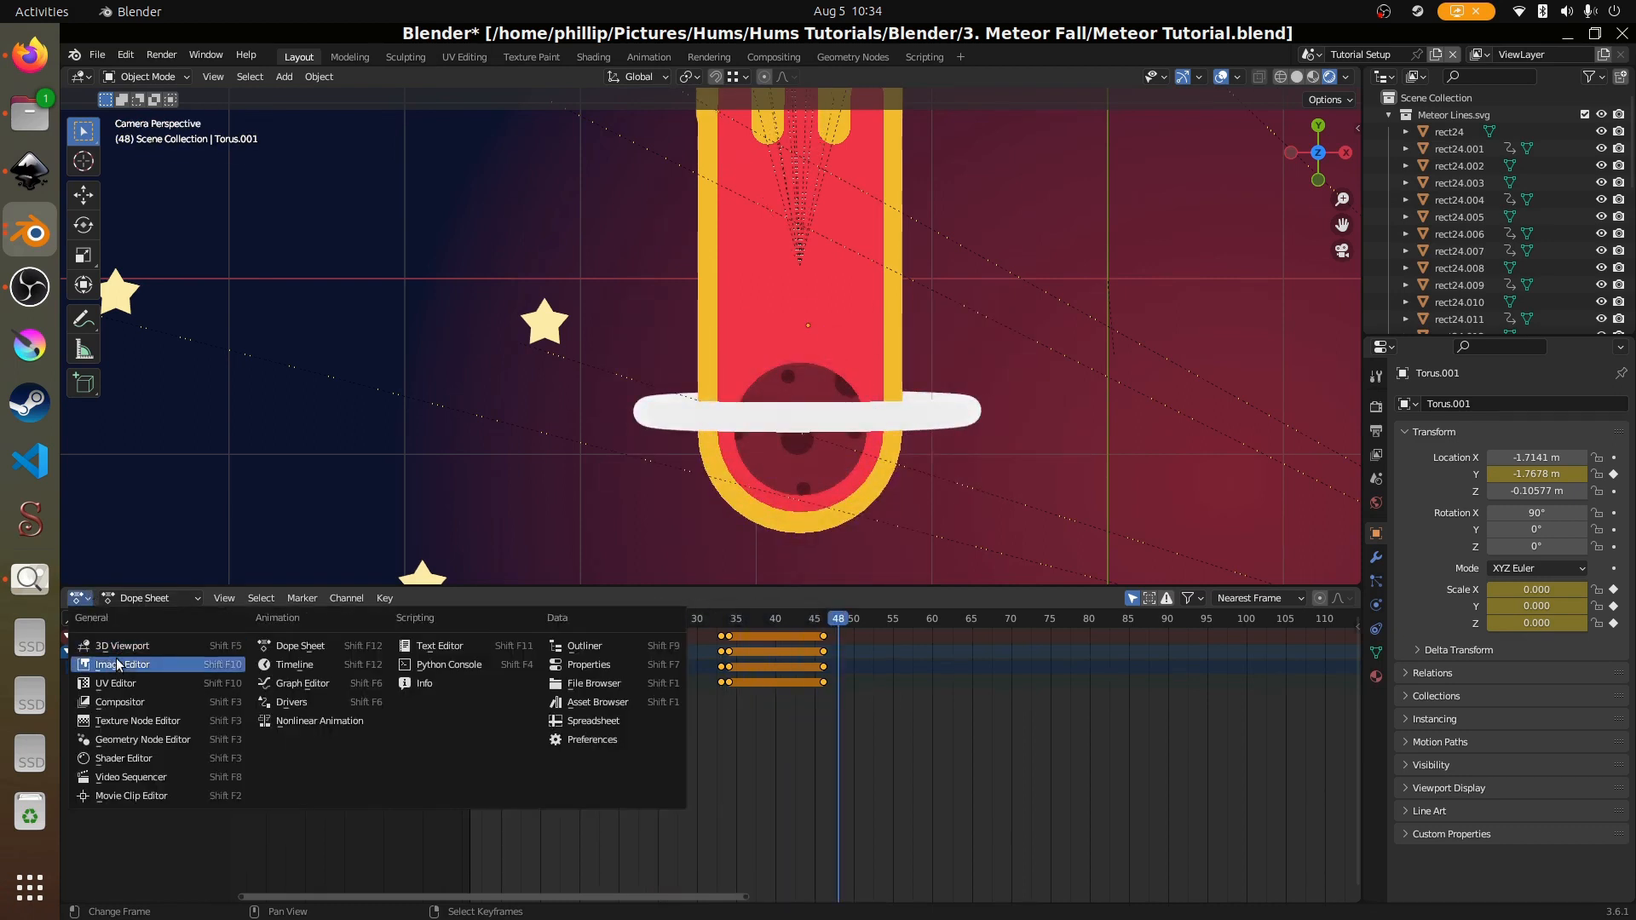
left_click(306, 685)
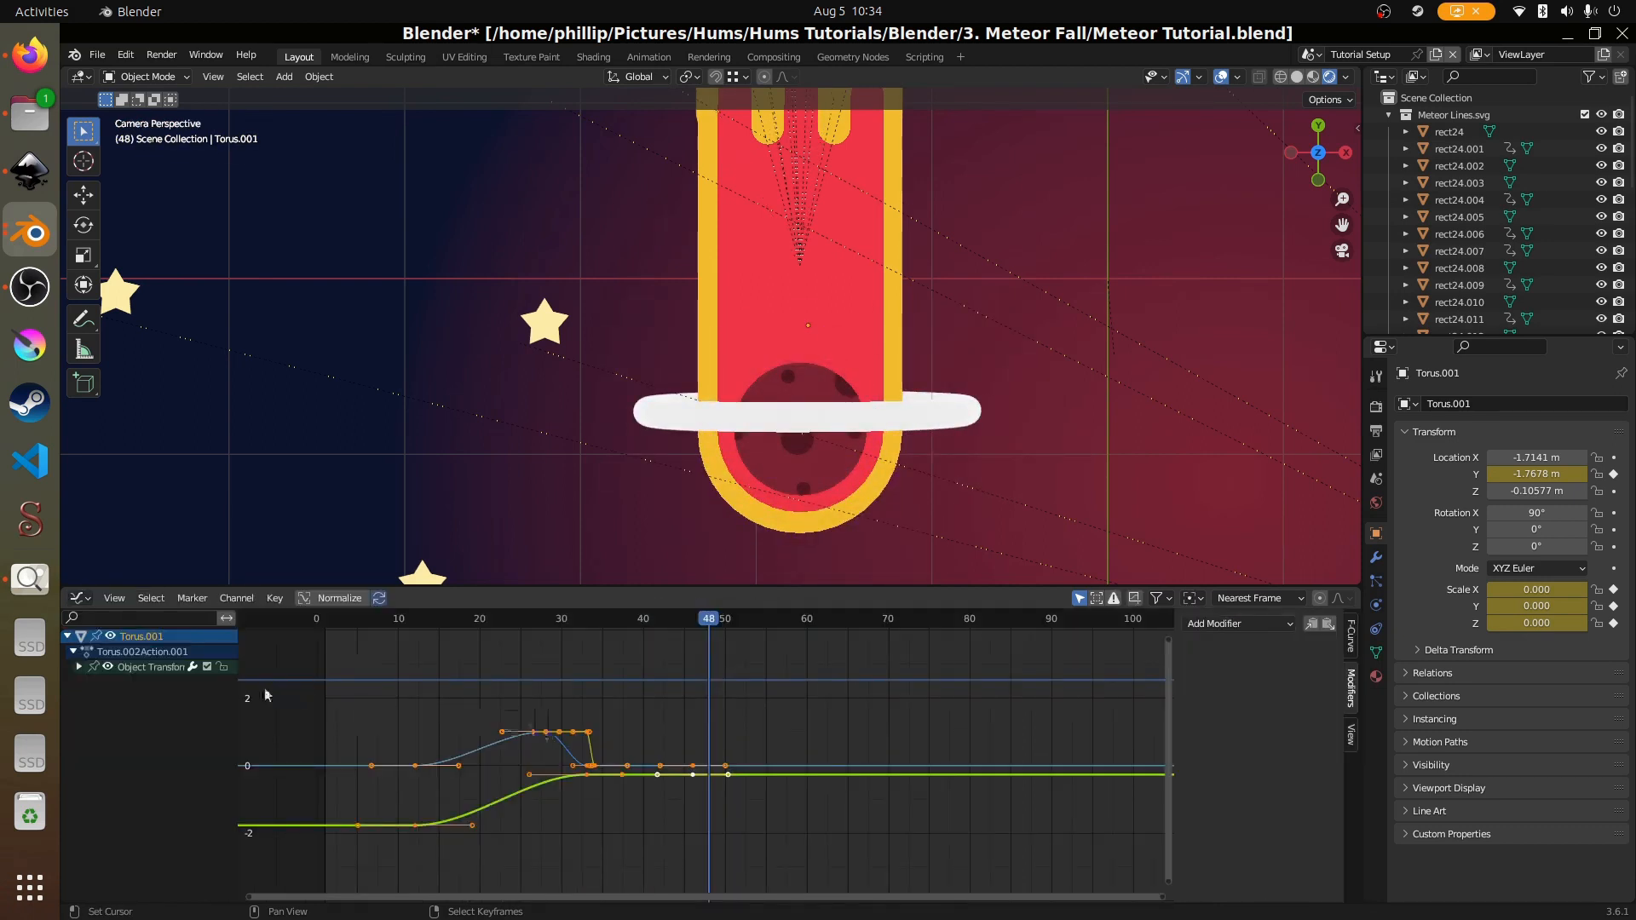
left_click(80, 667)
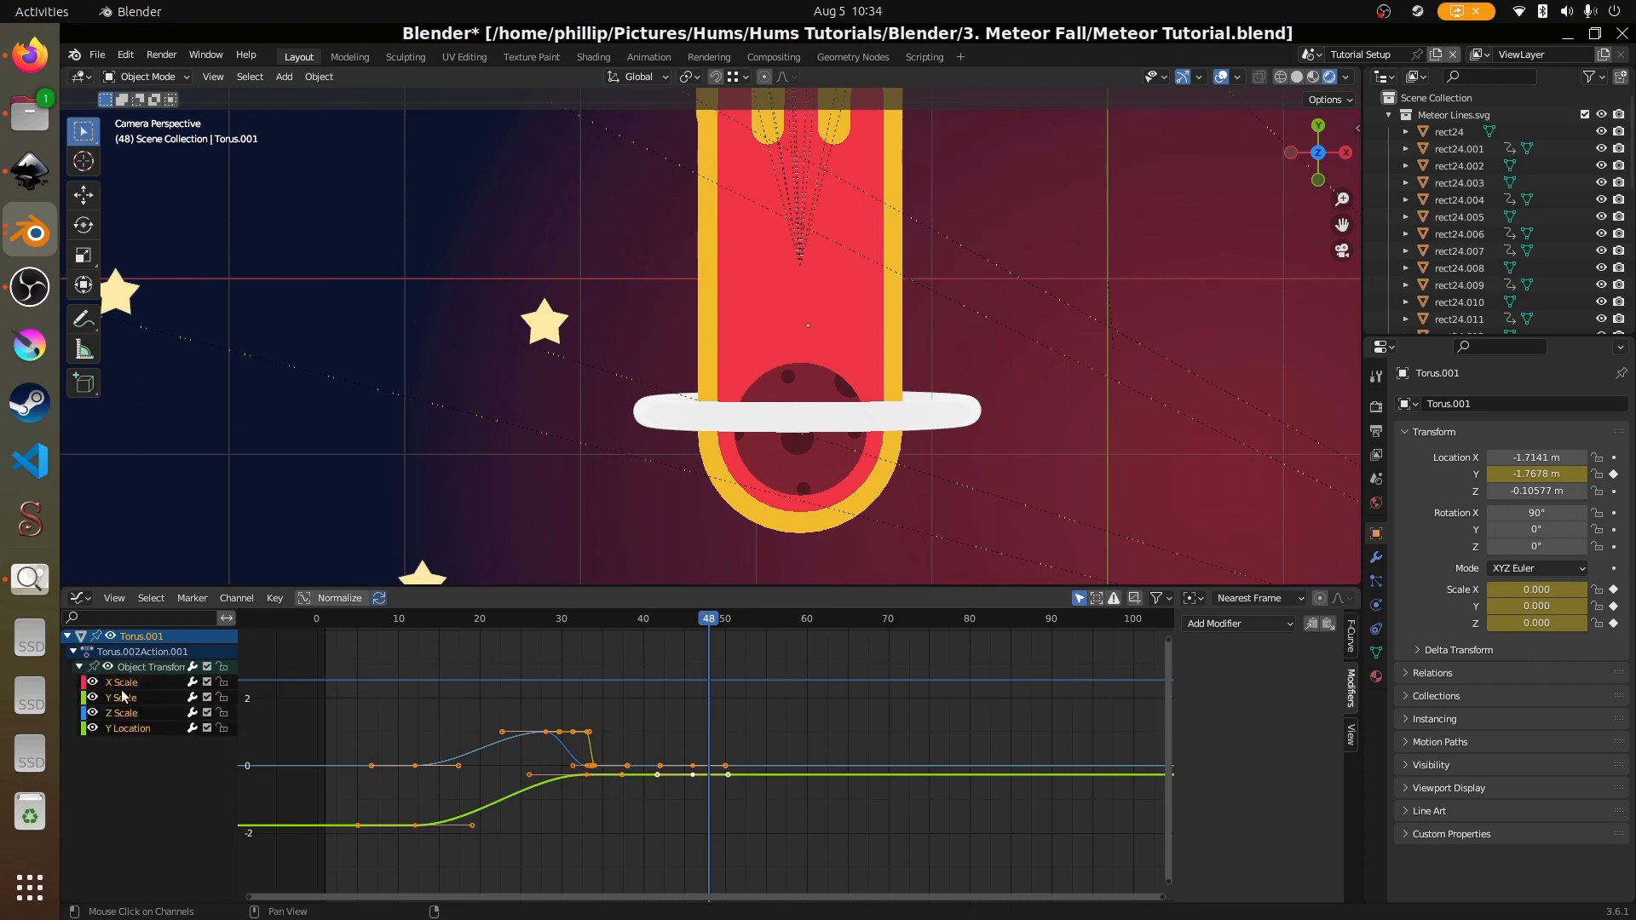
left_click(1235, 623)
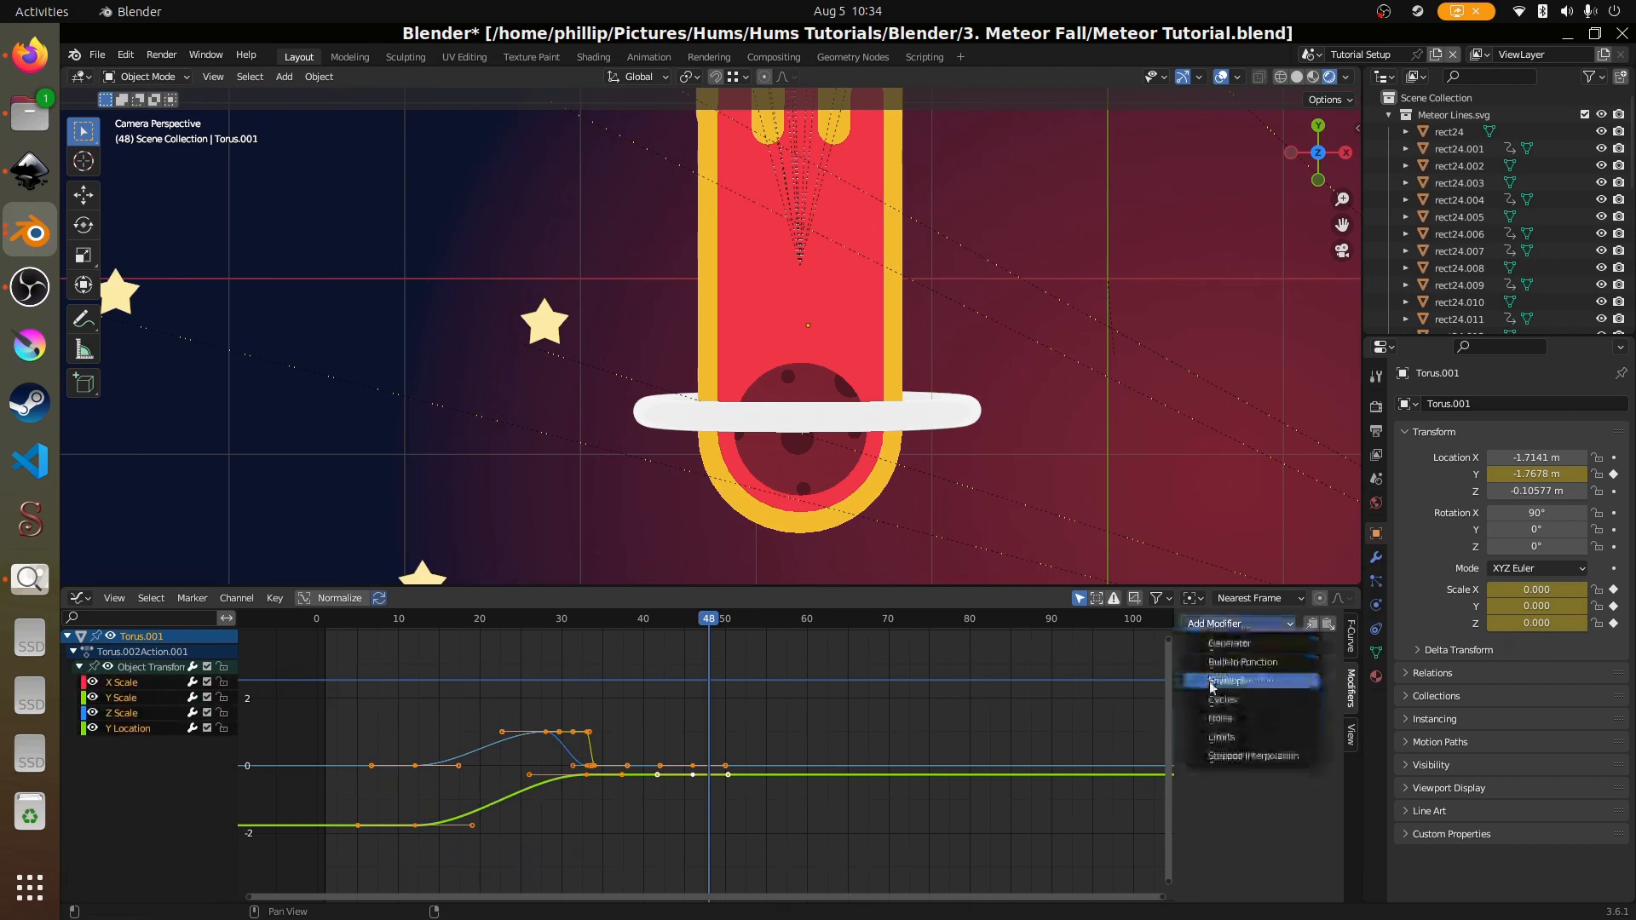
left_click(1227, 701)
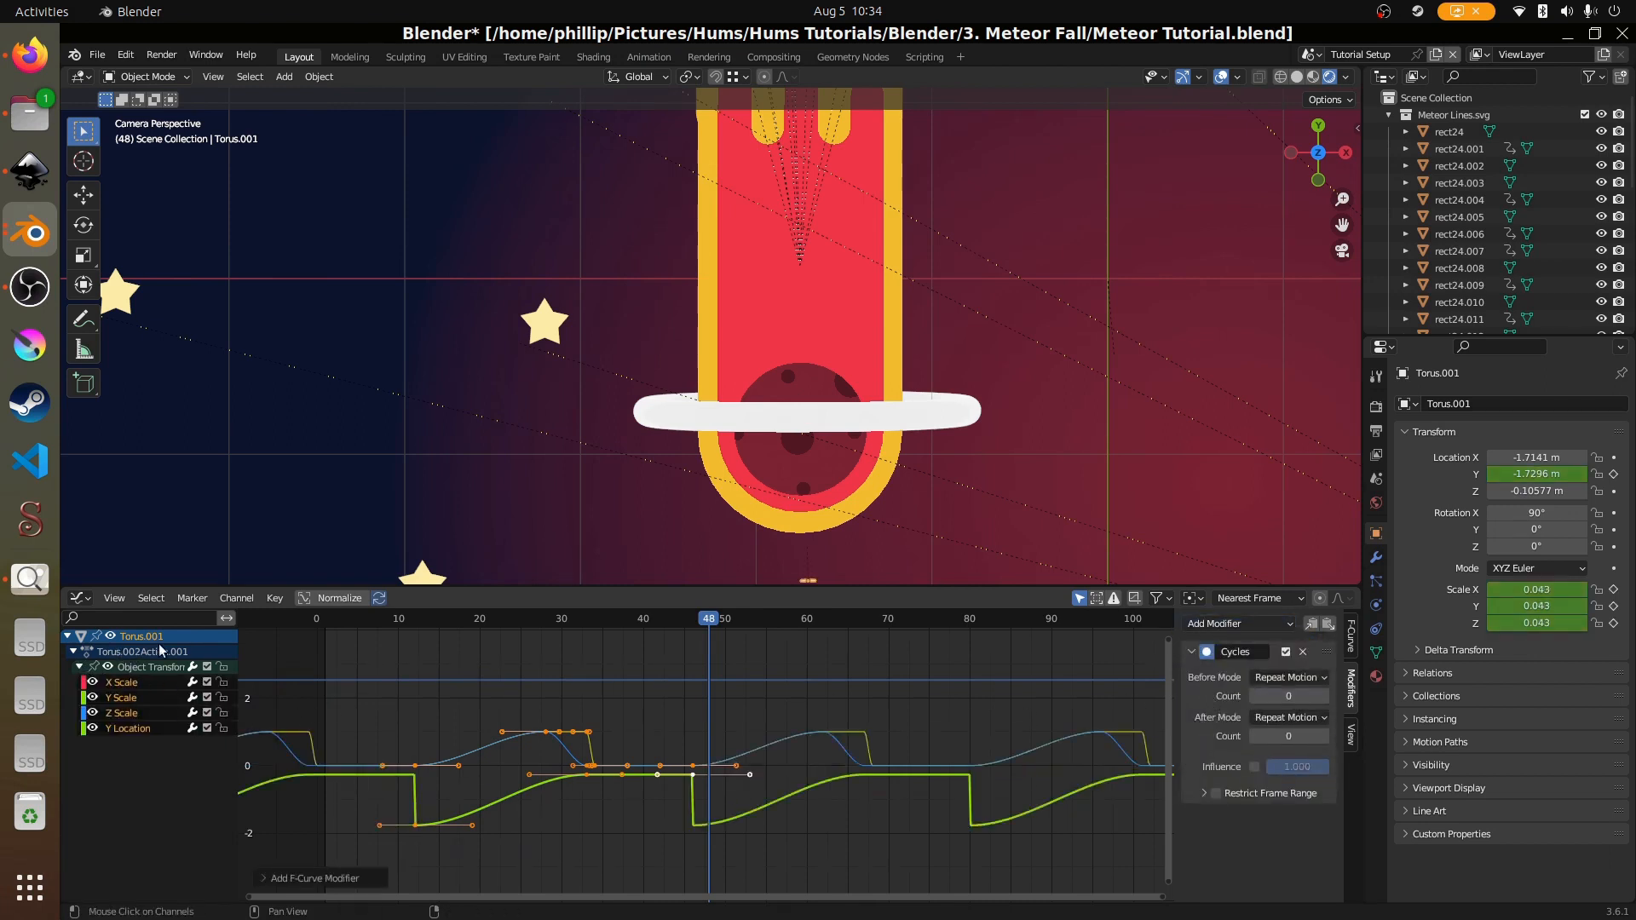
- Add a Cycles modifier to the third ring's (Torus.003) Y location and scale curves, and play the animation
right_click(750, 423)
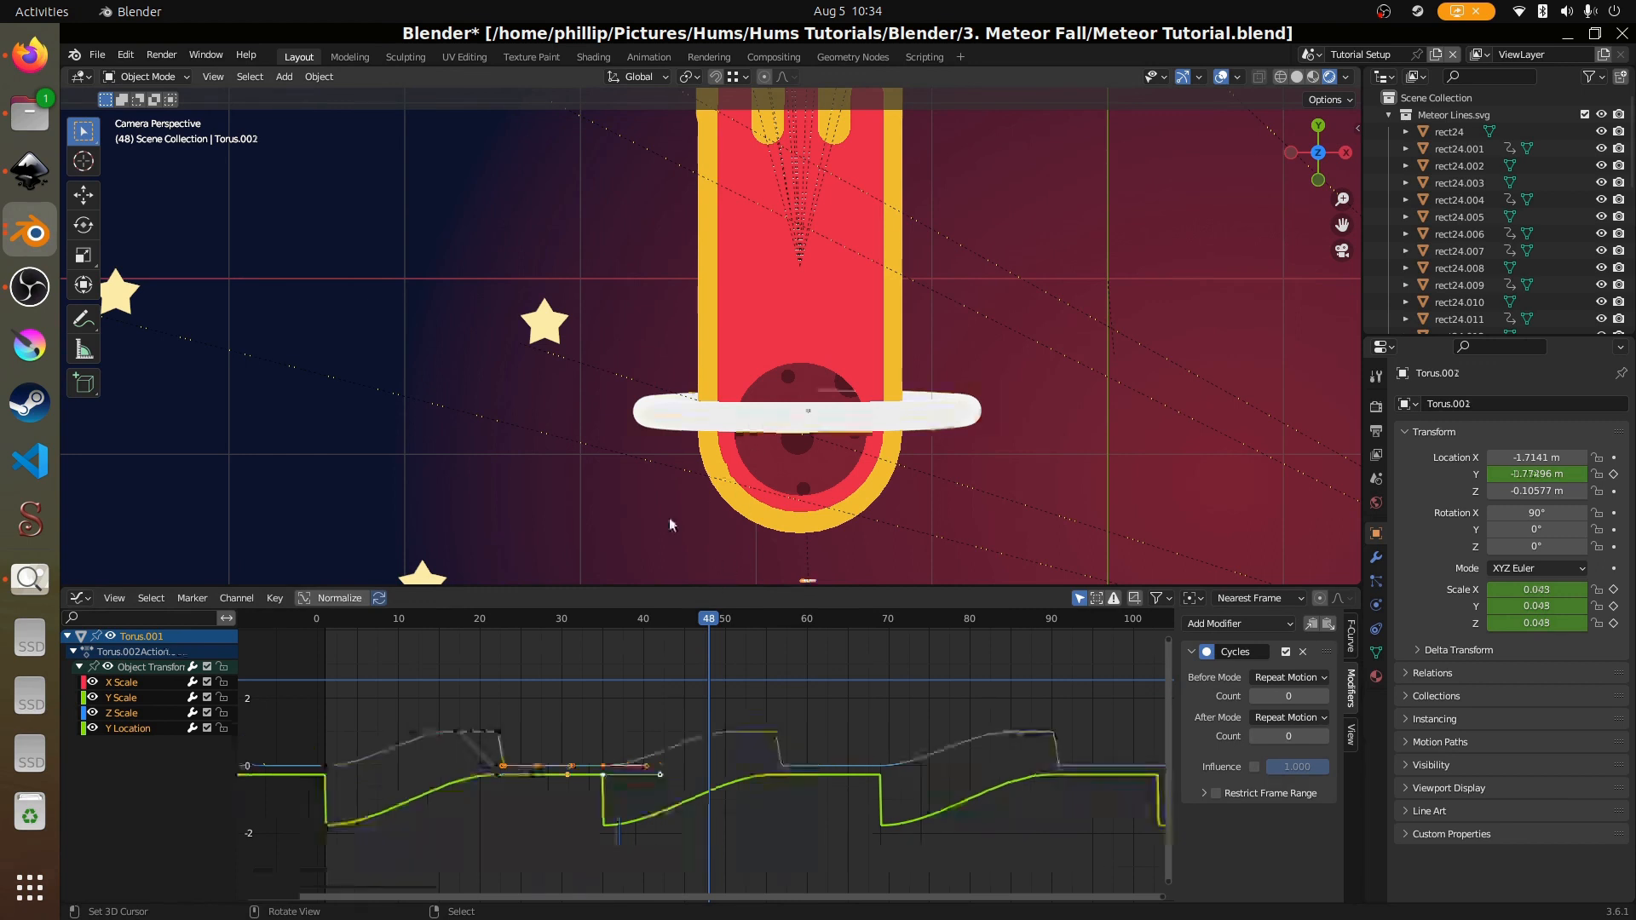
left_click_drag(713, 641, 626, 704)
right_click(852, 462)
left_click(789, 672)
right_click(775, 407)
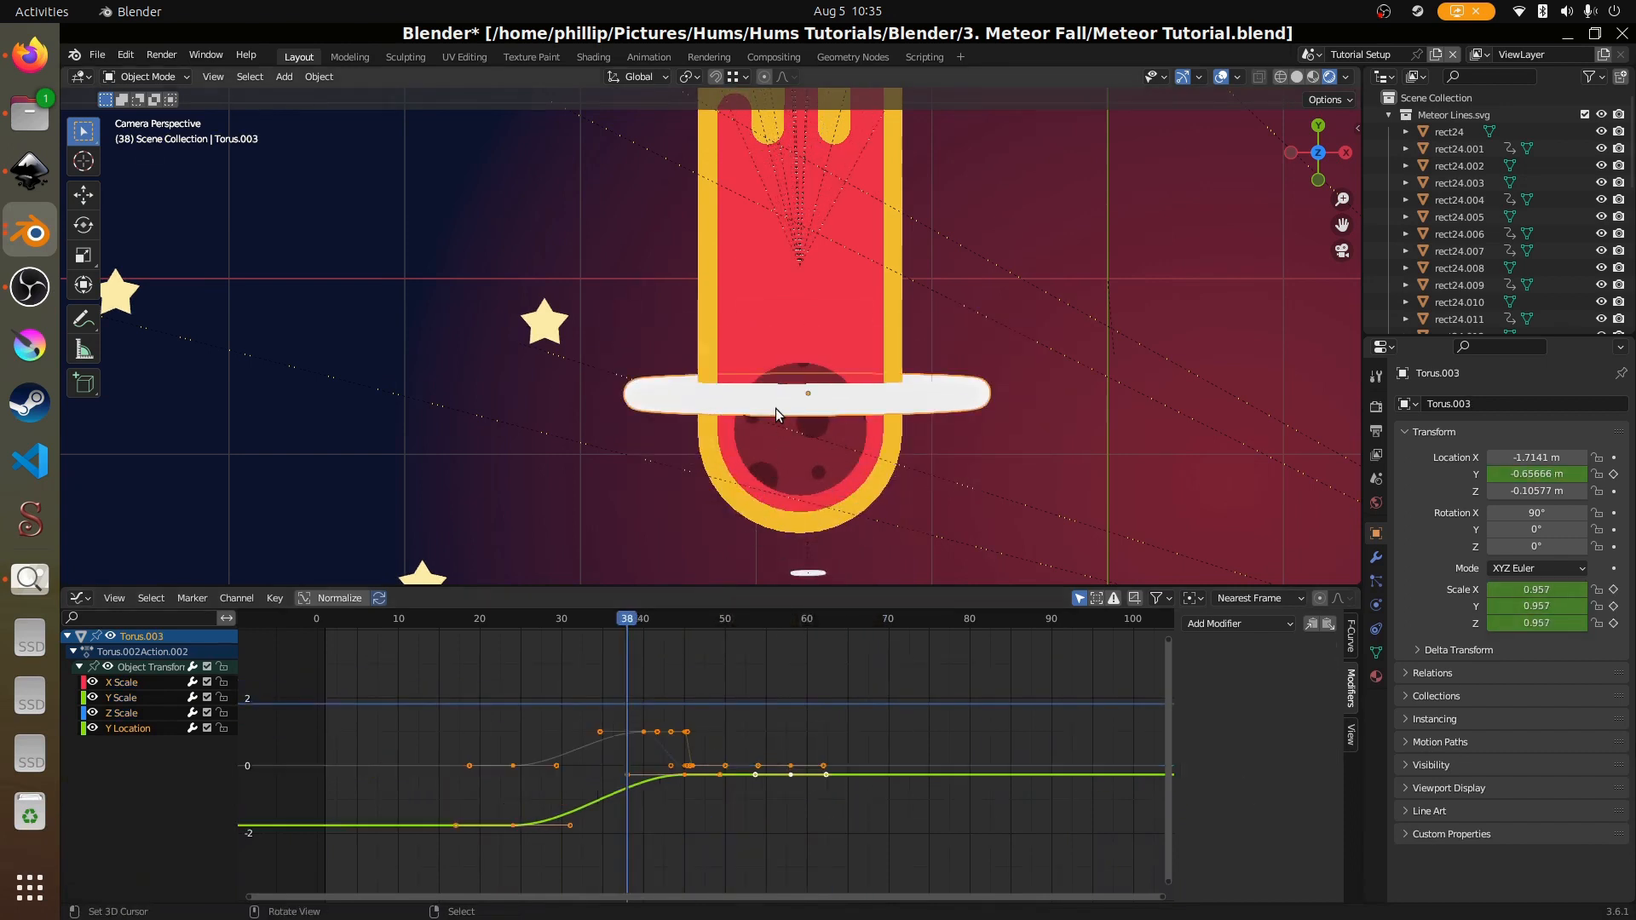
left_click(141, 680, "shift")
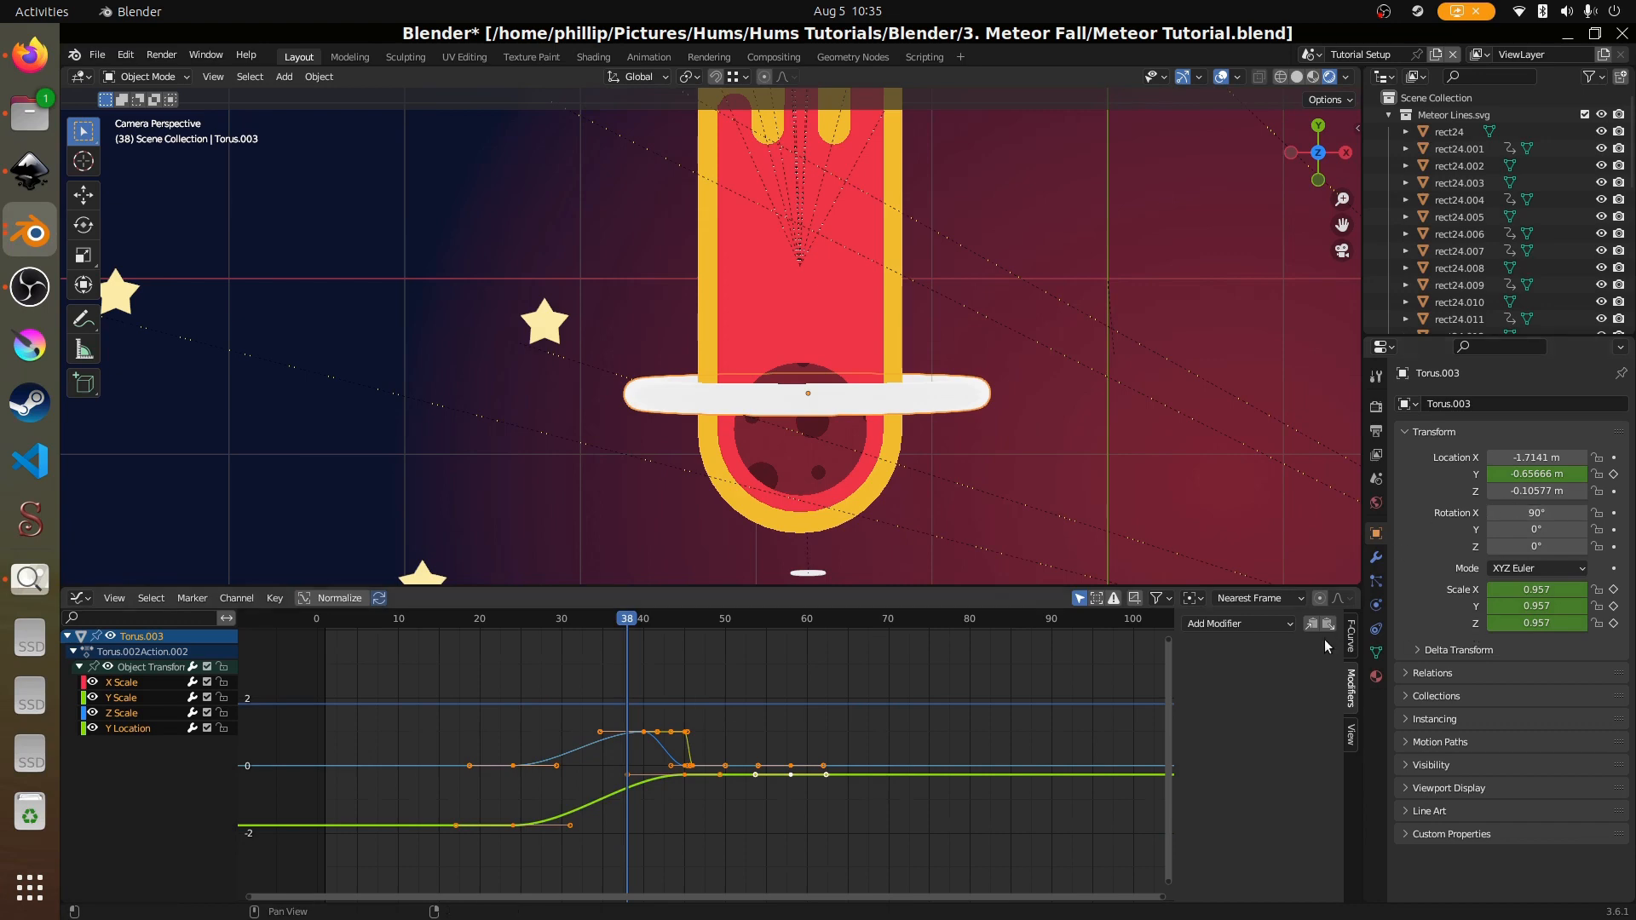
left_click(1262, 626)
left_click(1254, 701)
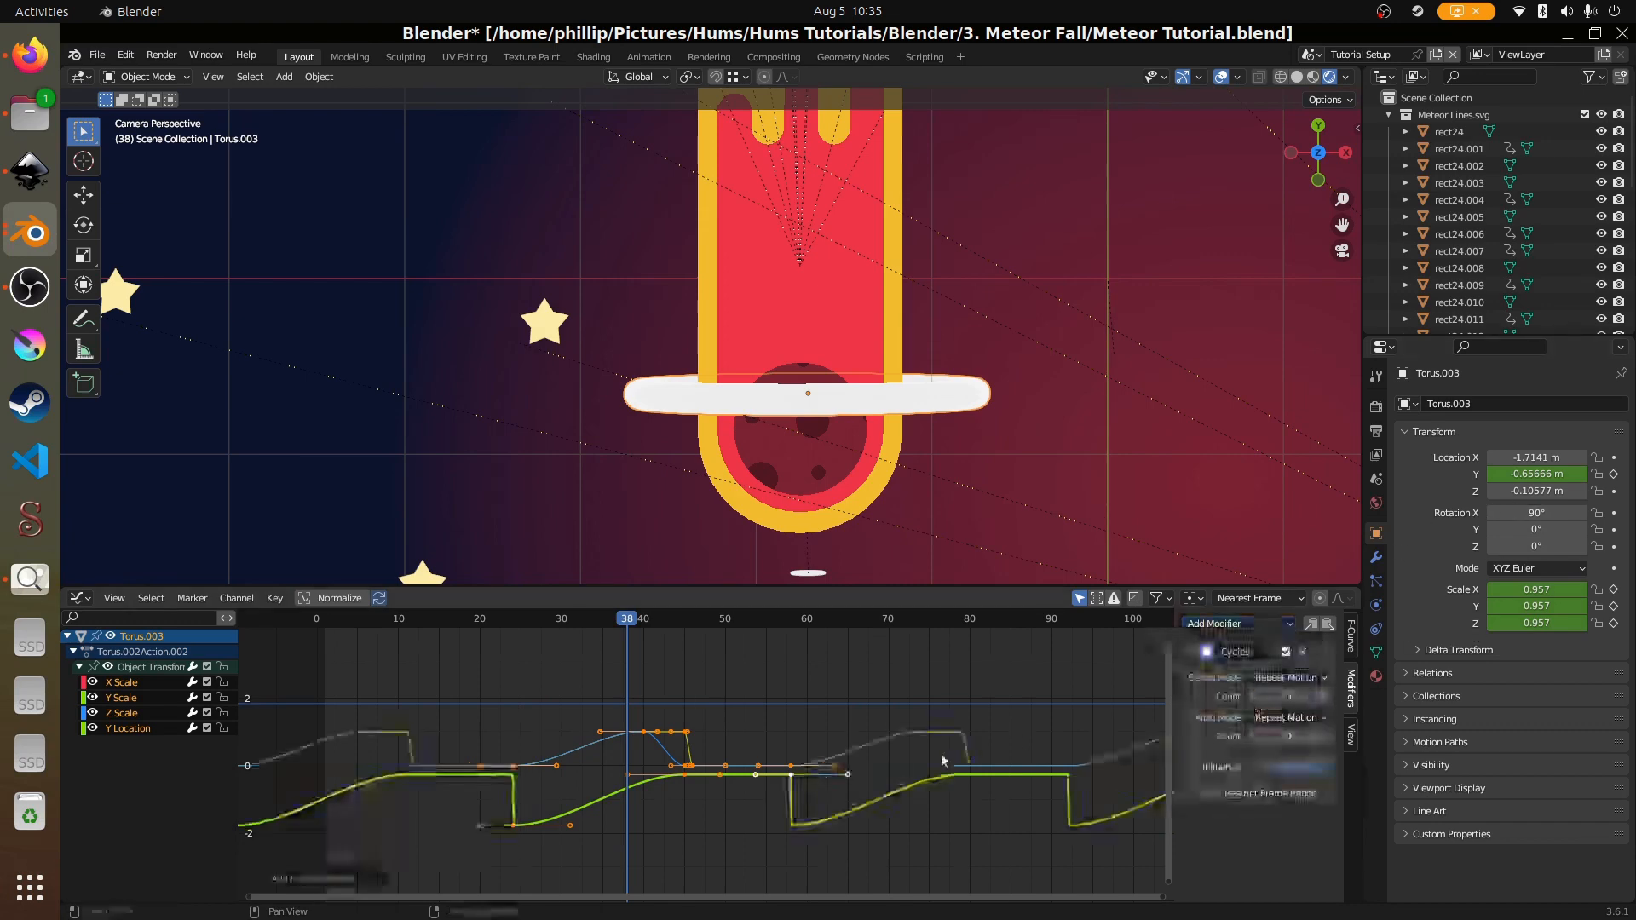
key("space")
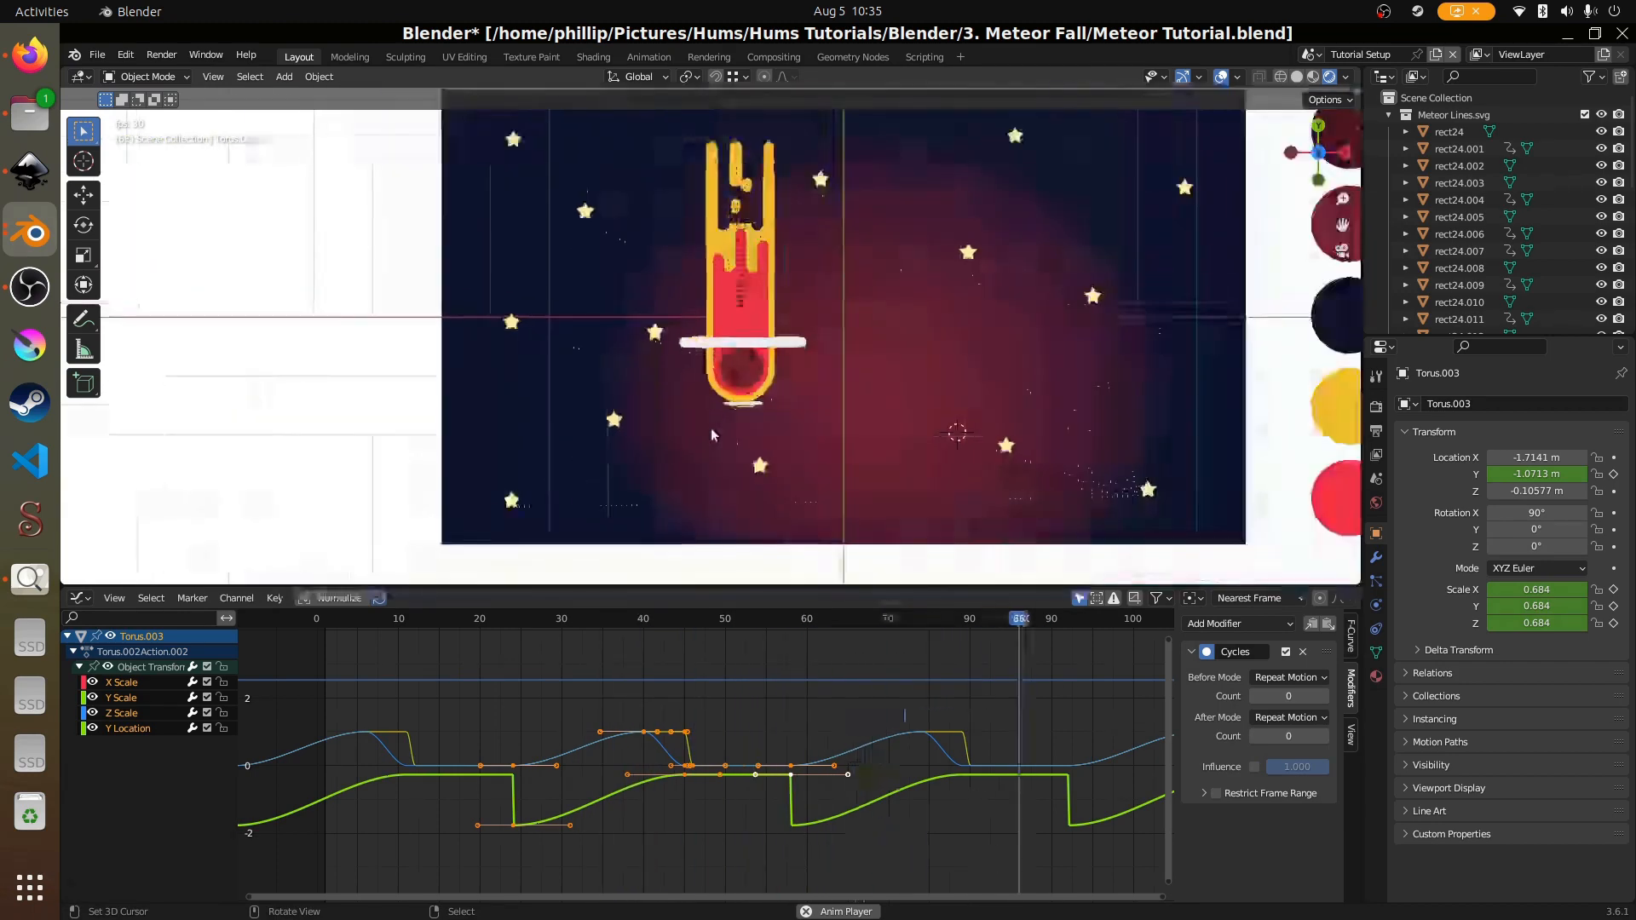
- Try to parent all three rings to the meteor at once with Object (Keep Transform), and undo it
left_click(783, 426)
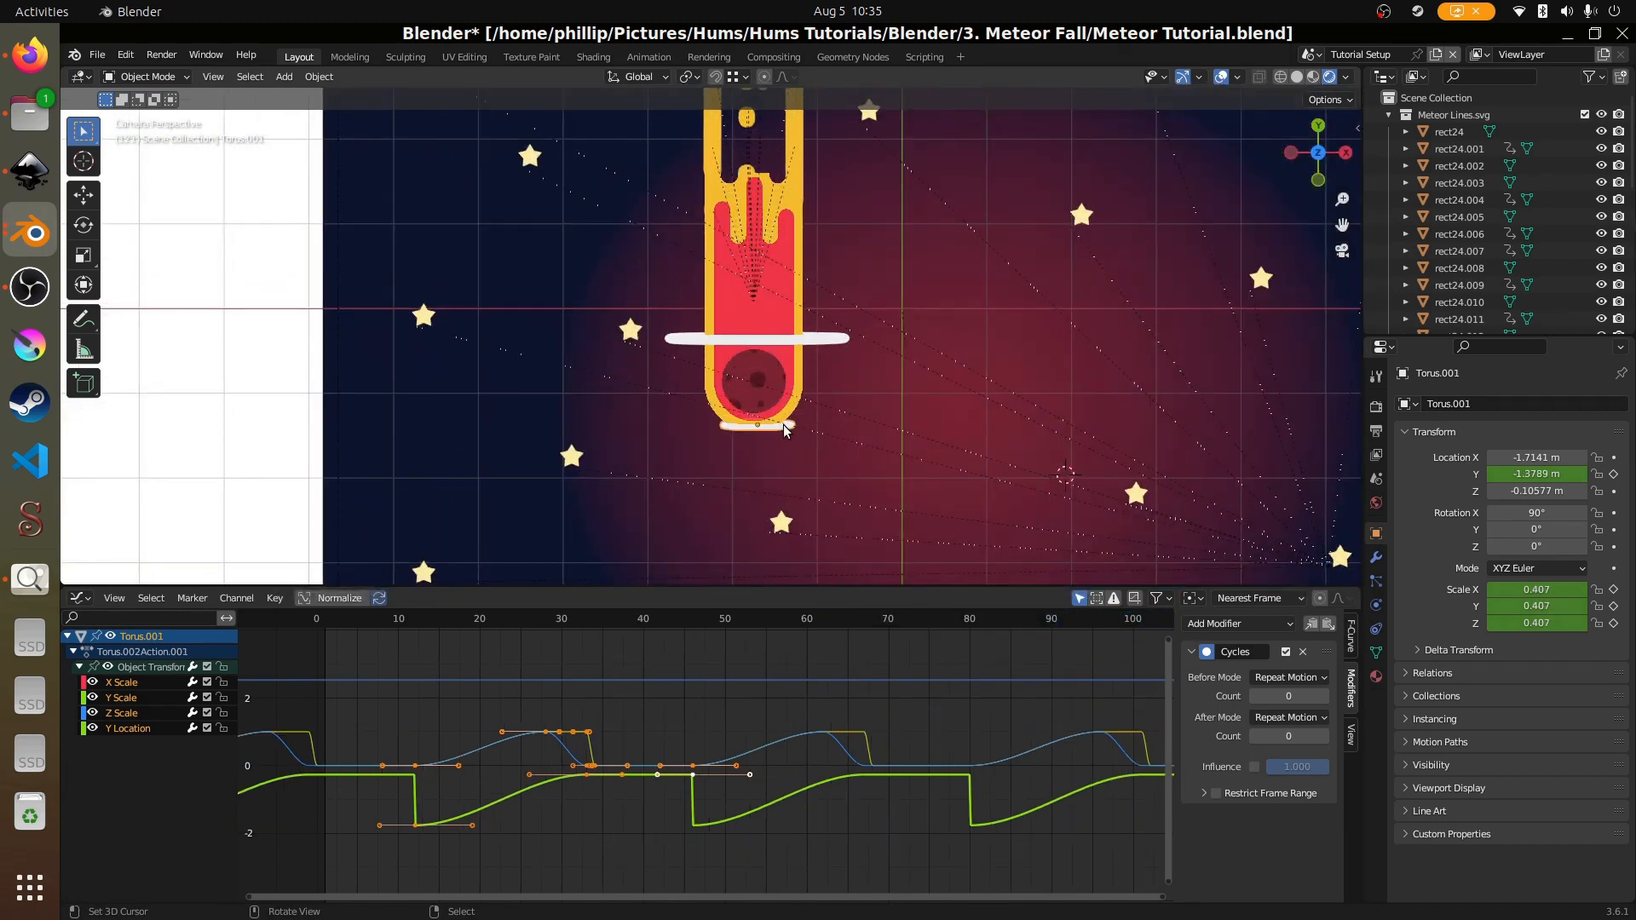
left_click(820, 345, "shift")
left_click(651, 677)
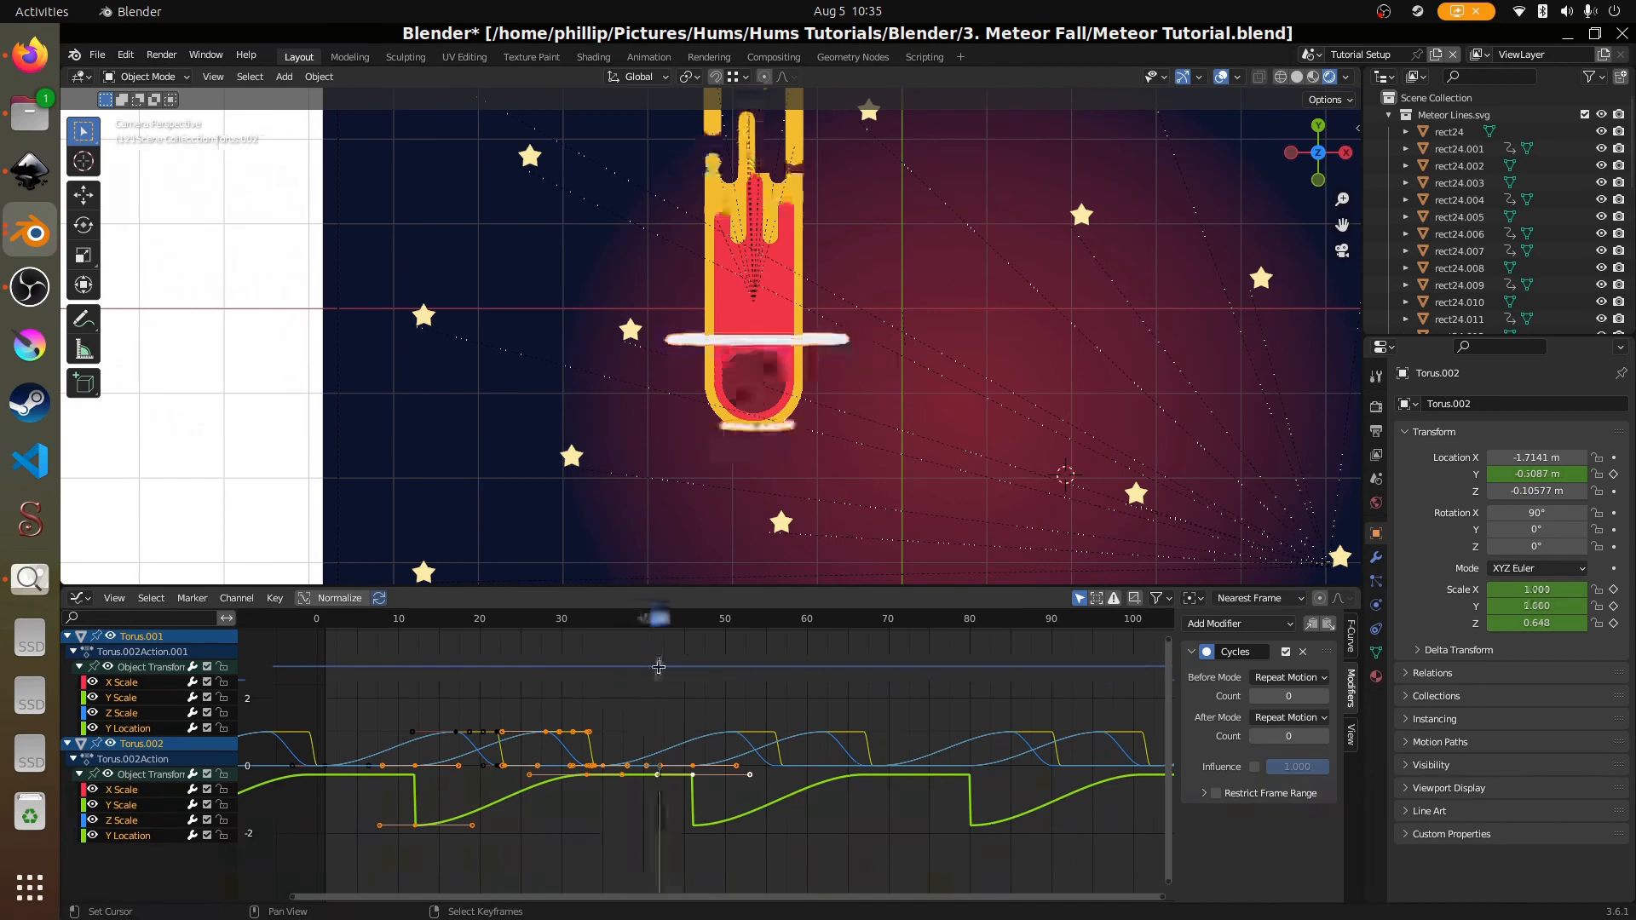
left_click(745, 351, "shift")
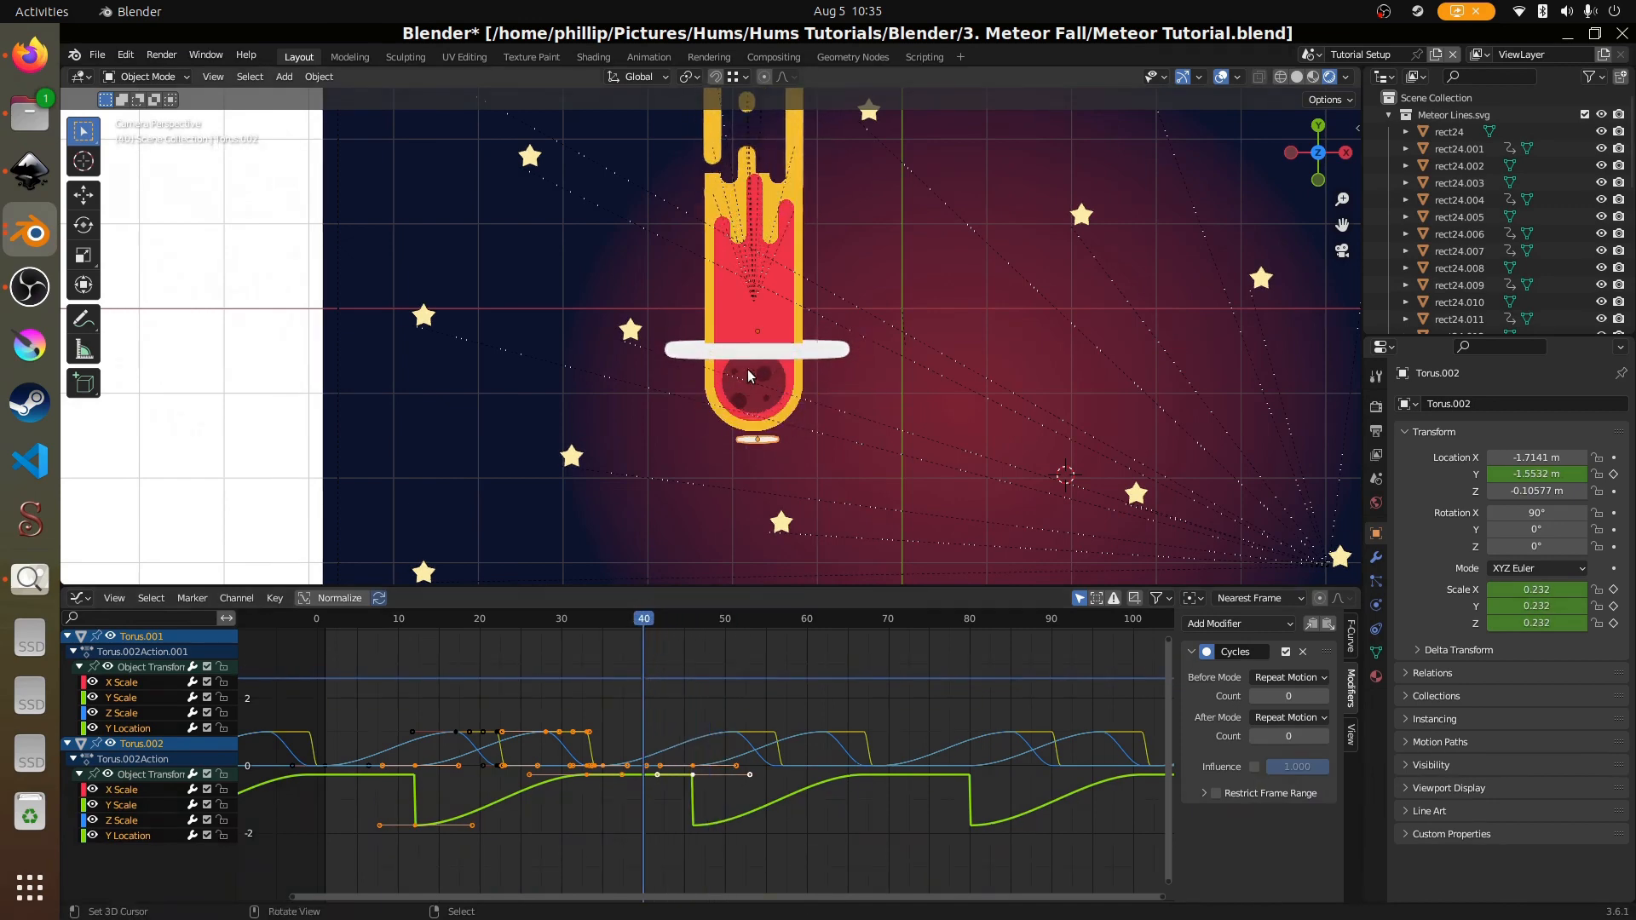
left_click(805, 274, "shift")
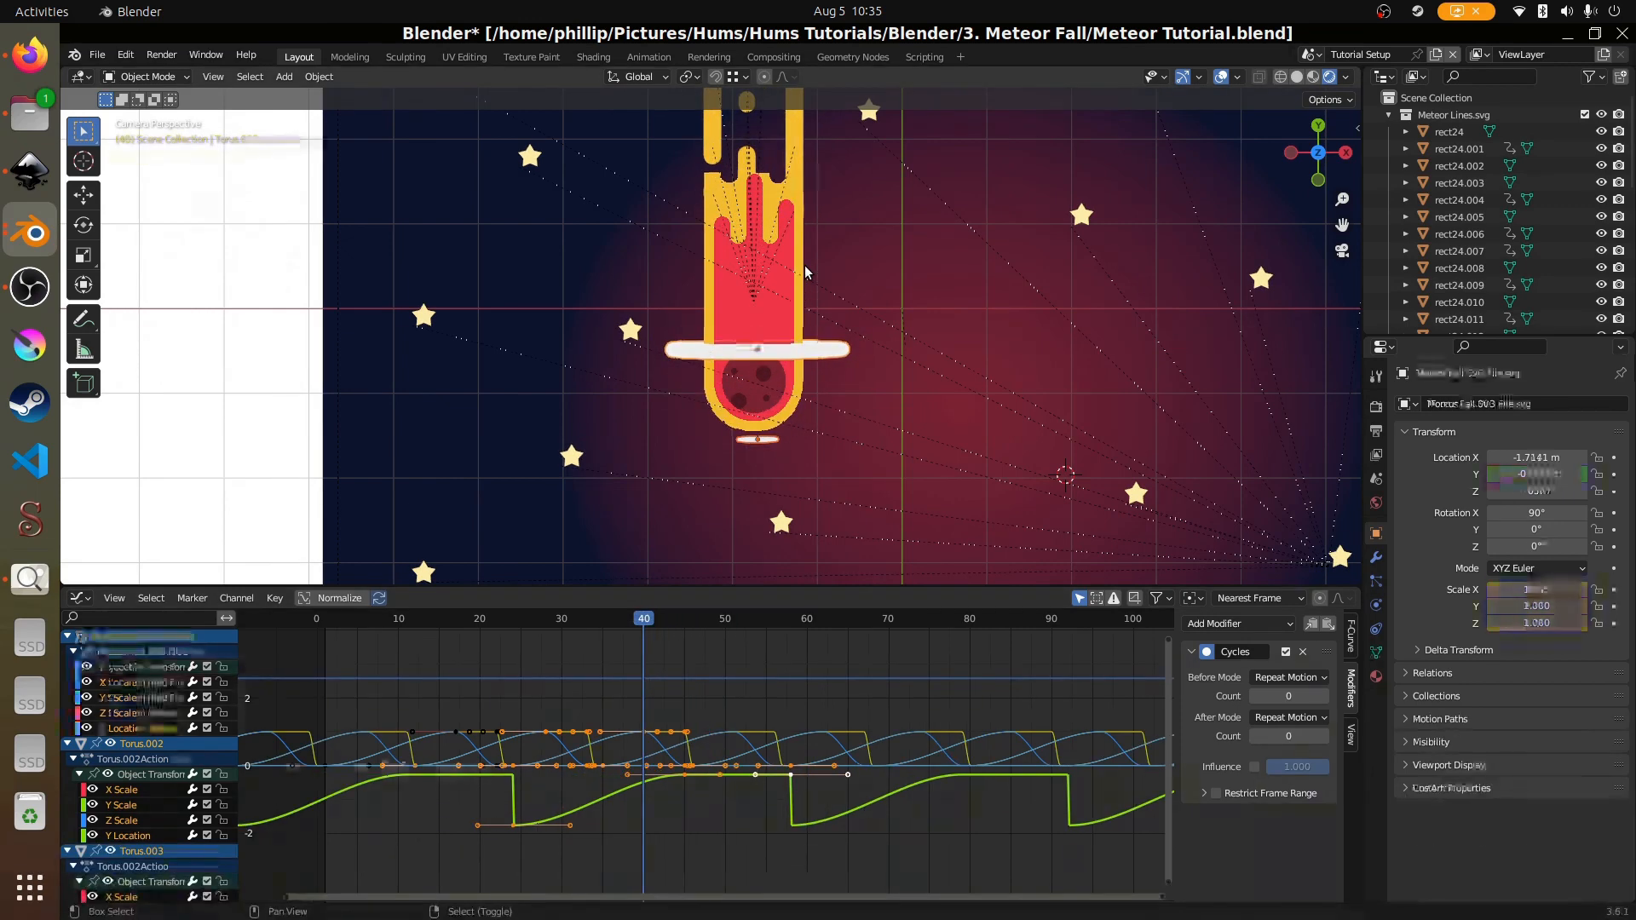
key("ctrl+p")
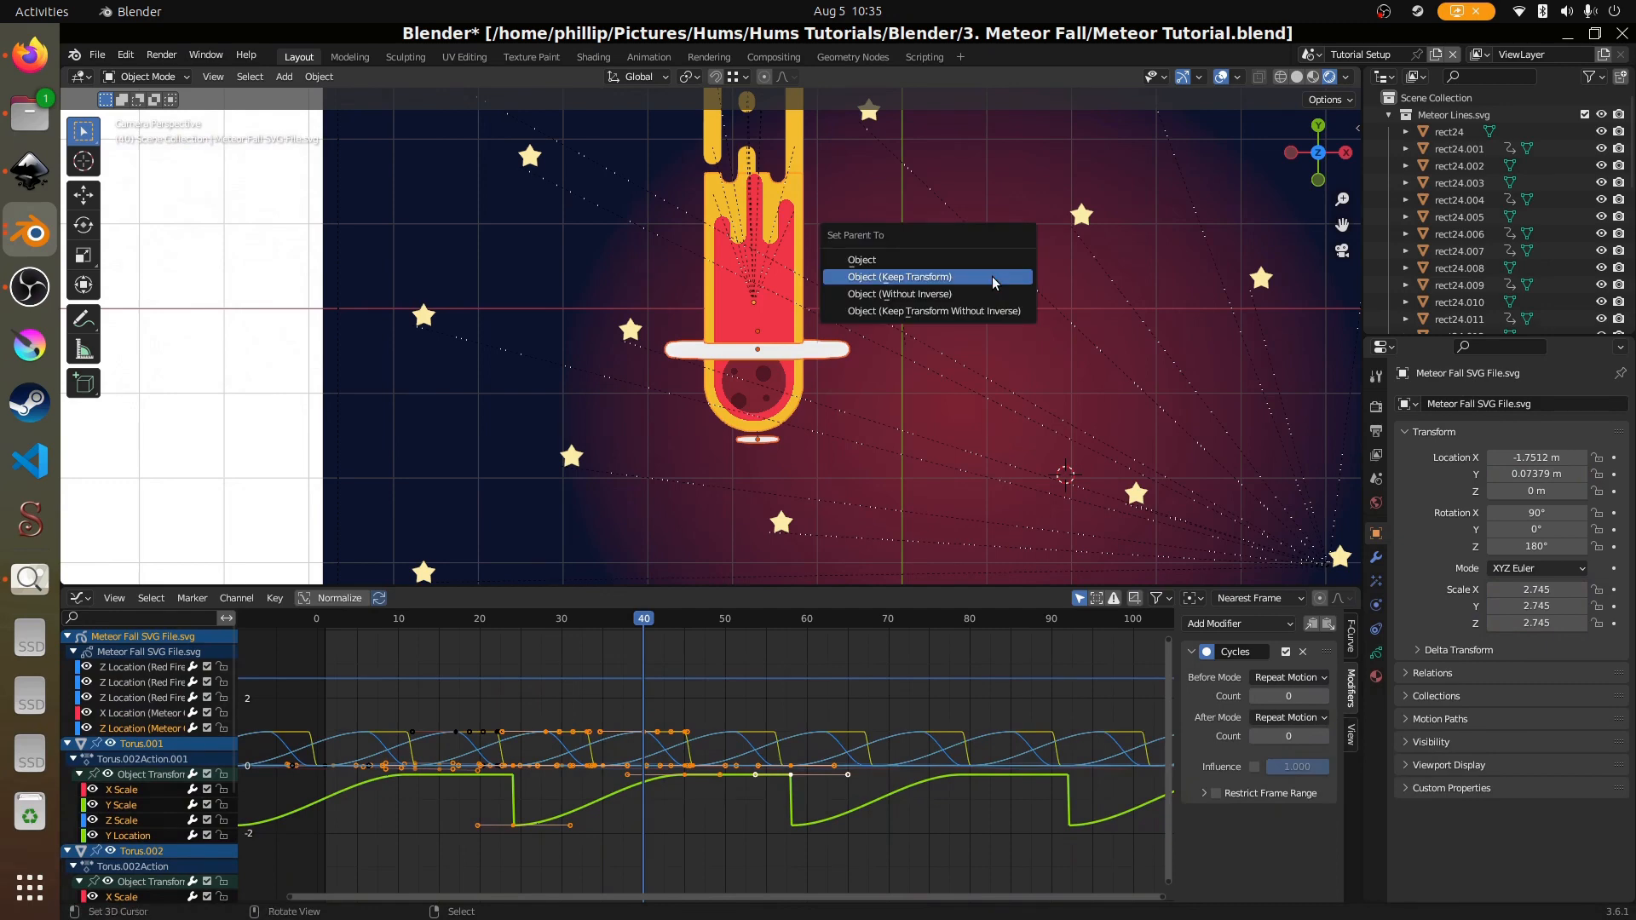
left_click(993, 281)
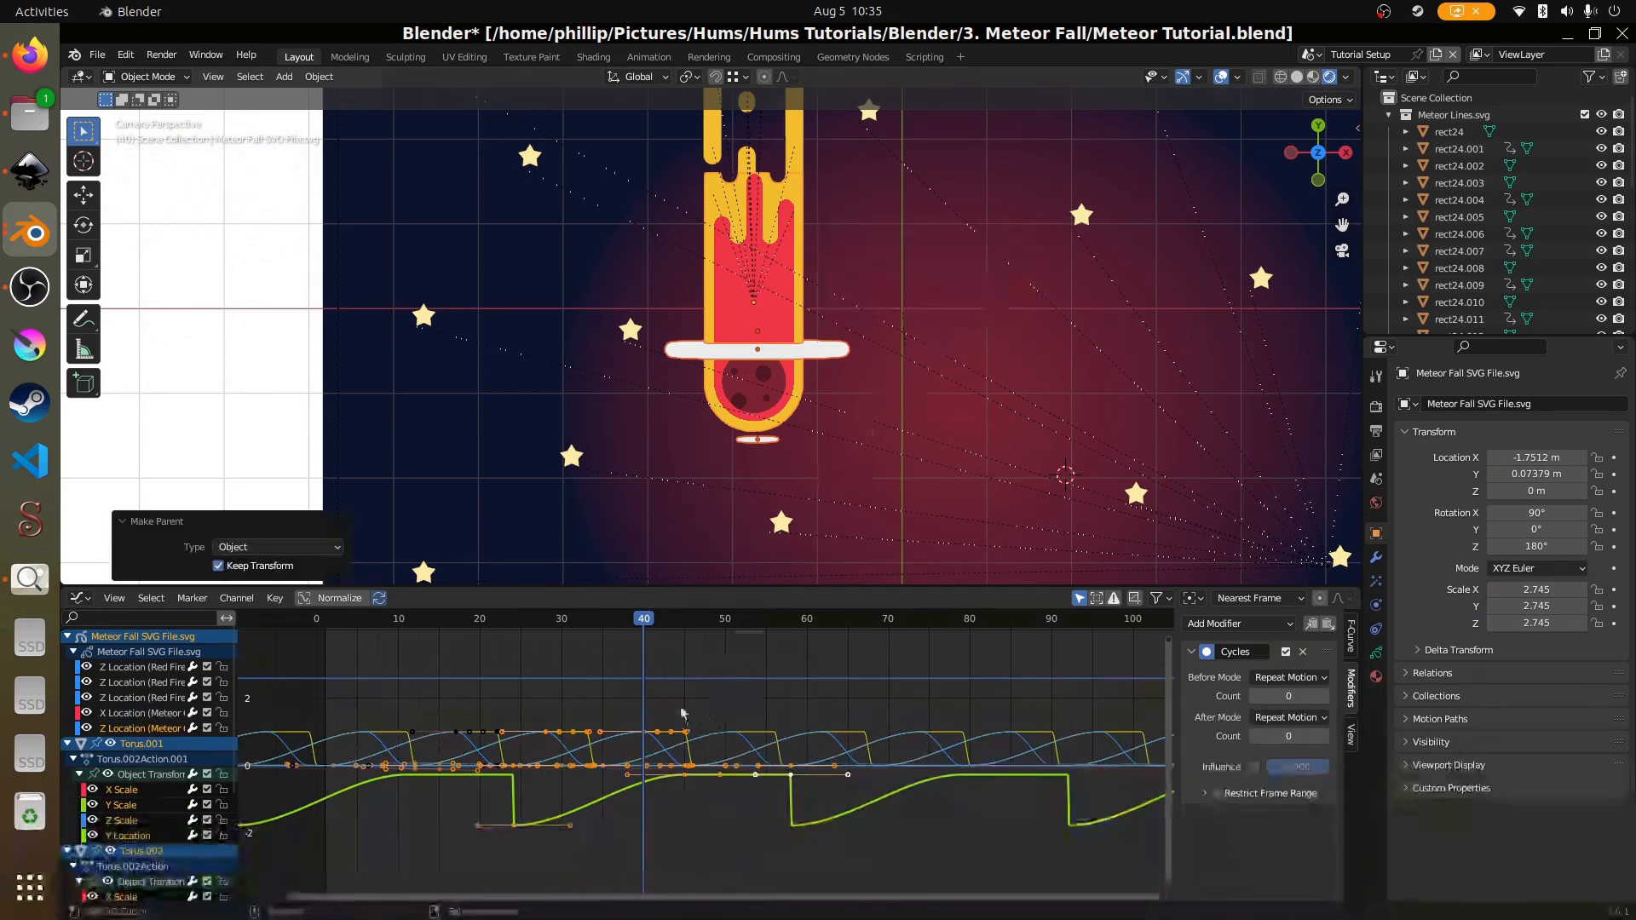
left_click_drag(682, 712, 782, 722)
key("ctrl+z")
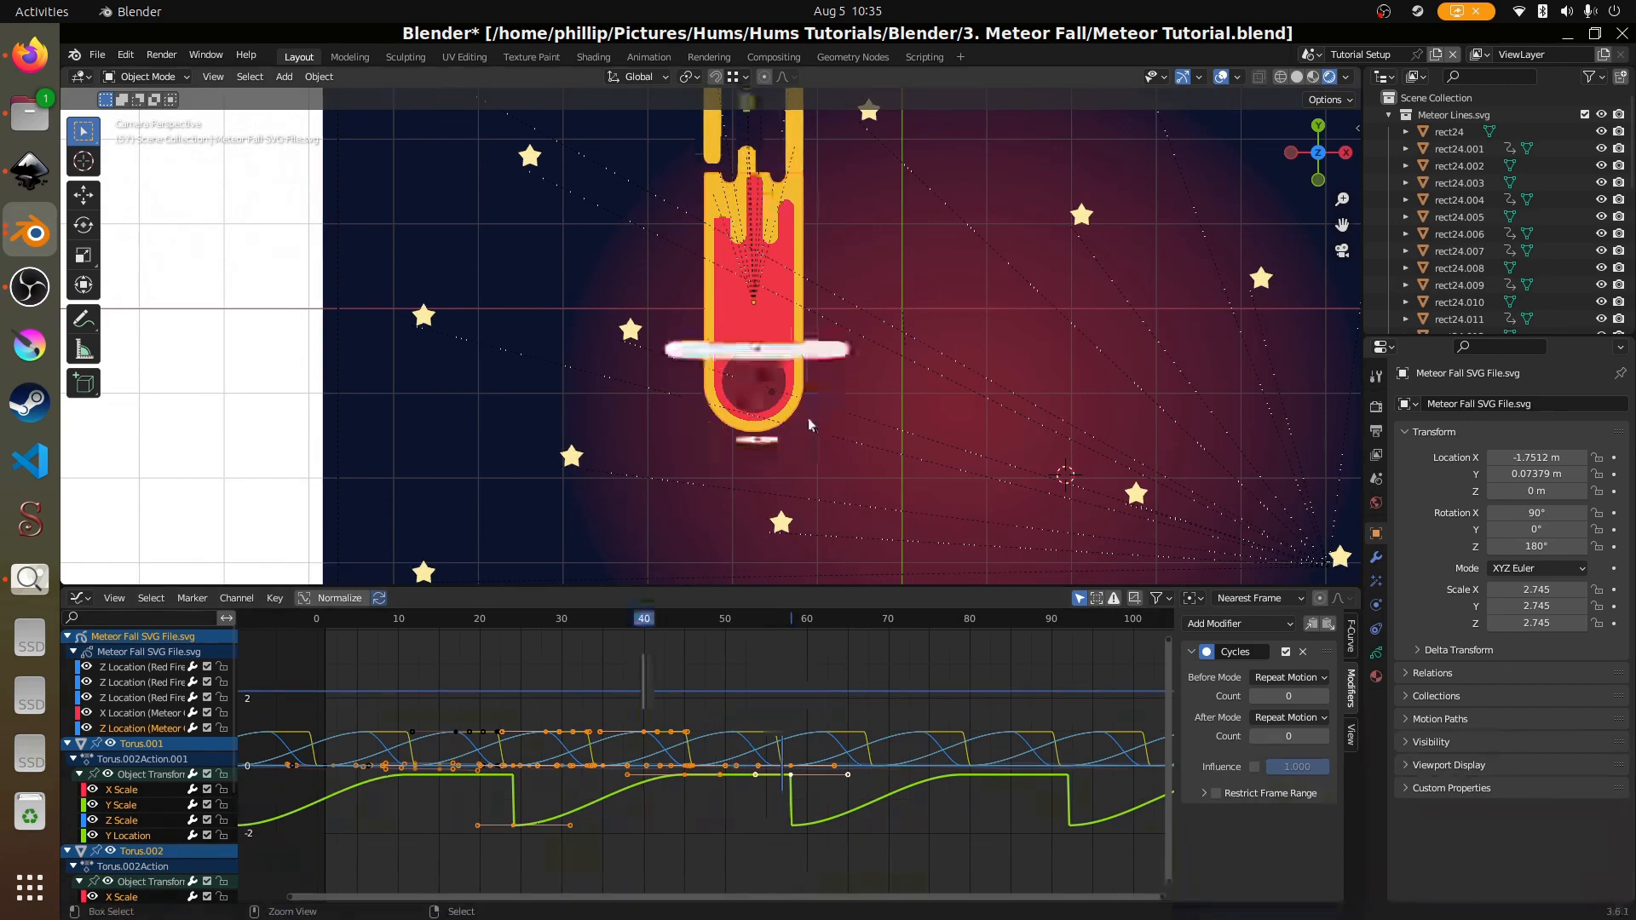
- At frame 31, parent the second ring (Torus.001) to the meteor object with Object (Keep Transform)
left_click(789, 473)
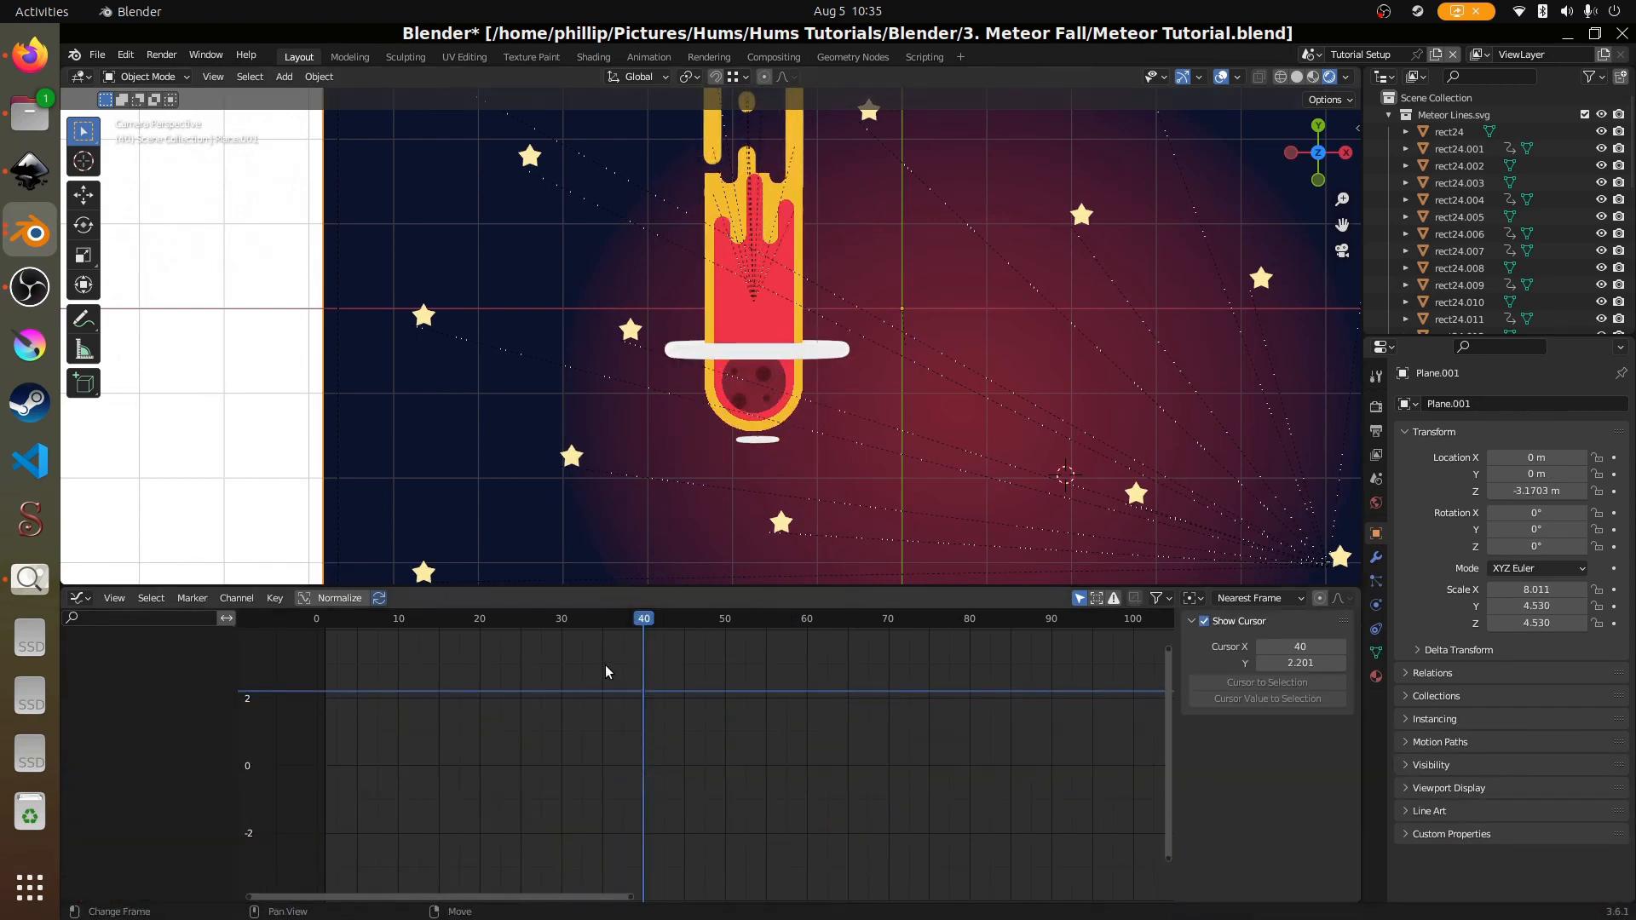
left_click_drag(605, 672, 569, 673)
scroll(839, 339, "up", 1)
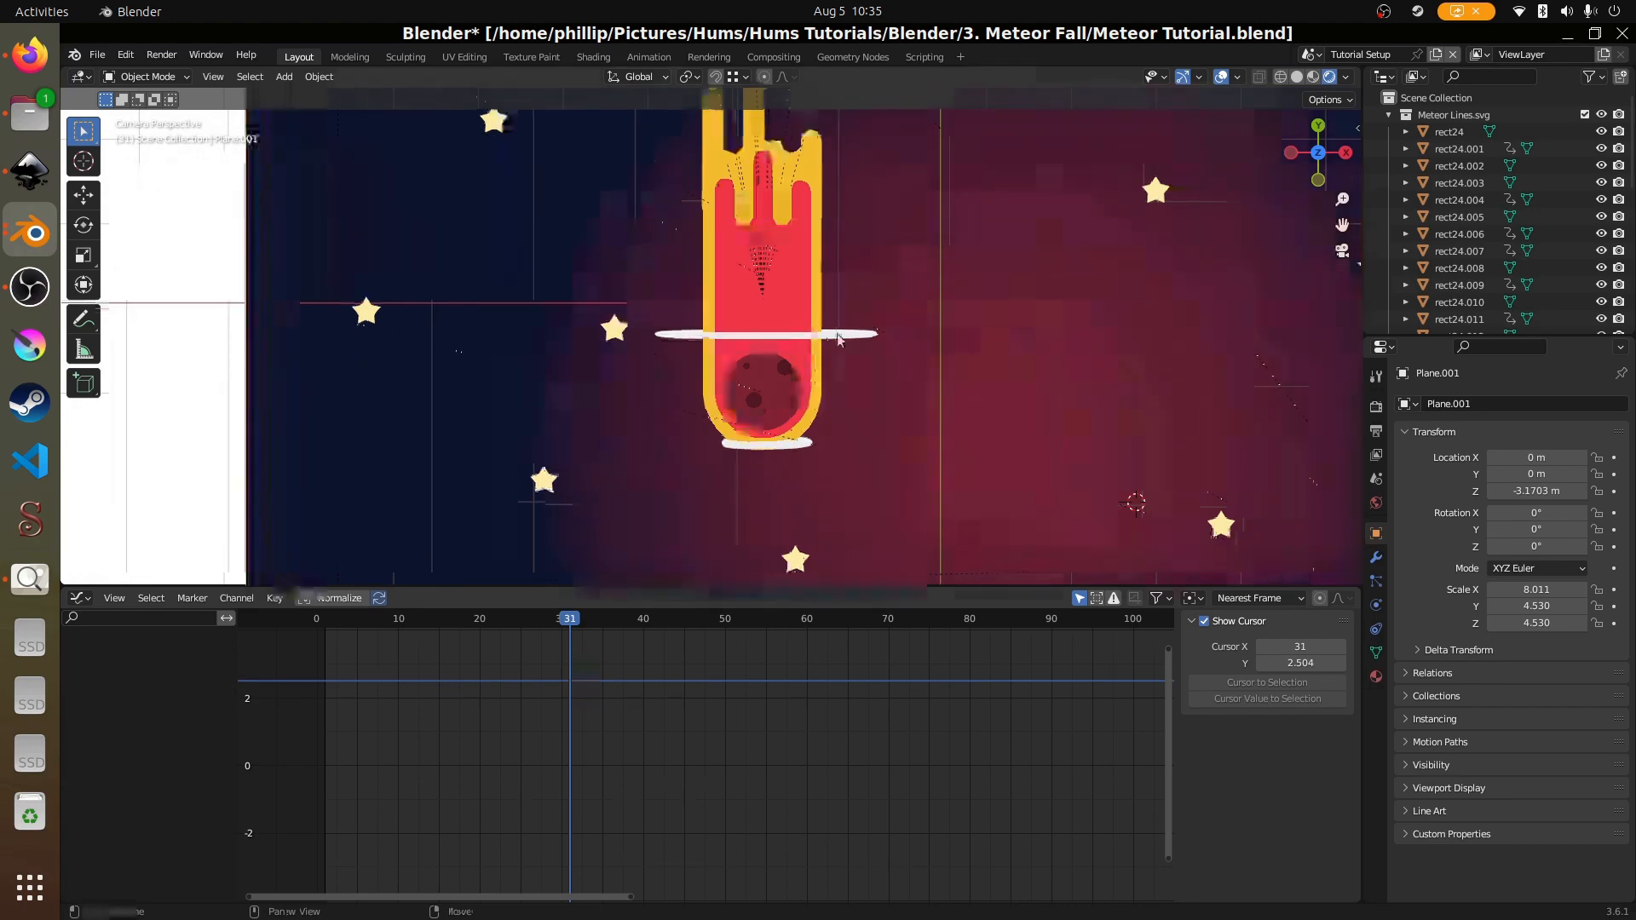
left_click(839, 331)
left_click(822, 318, "shift")
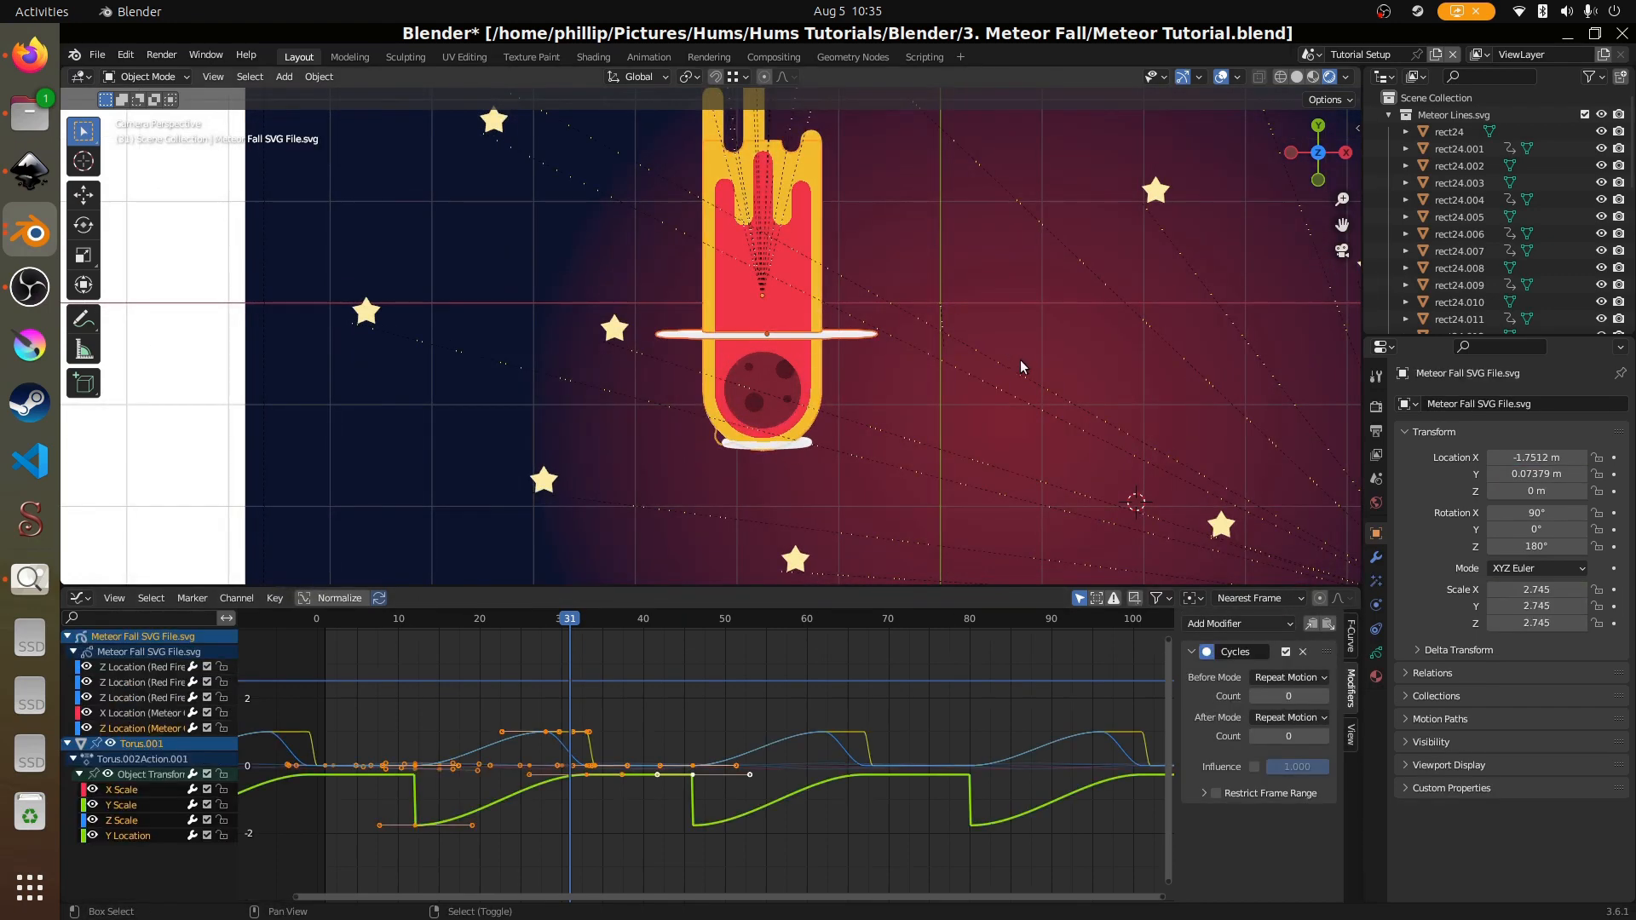
key("ctrl+p")
left_click(1019, 360)
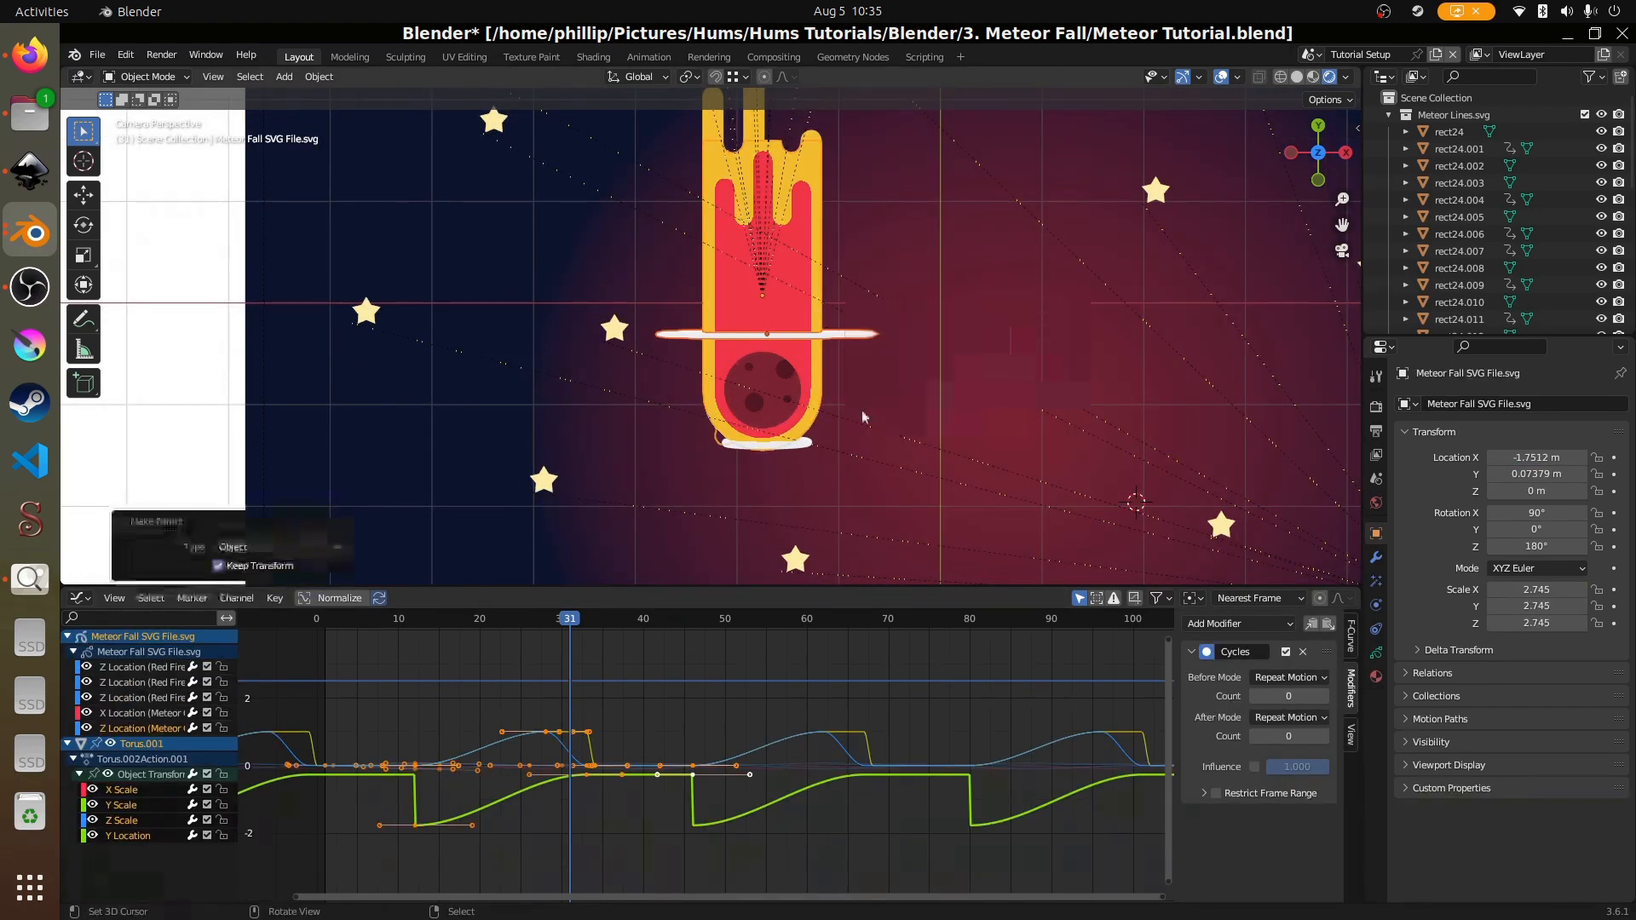
- Parent the third ring (Torus.003) at the meteor's lower tip to the meteor object, keeping its transform
left_click(816, 443)
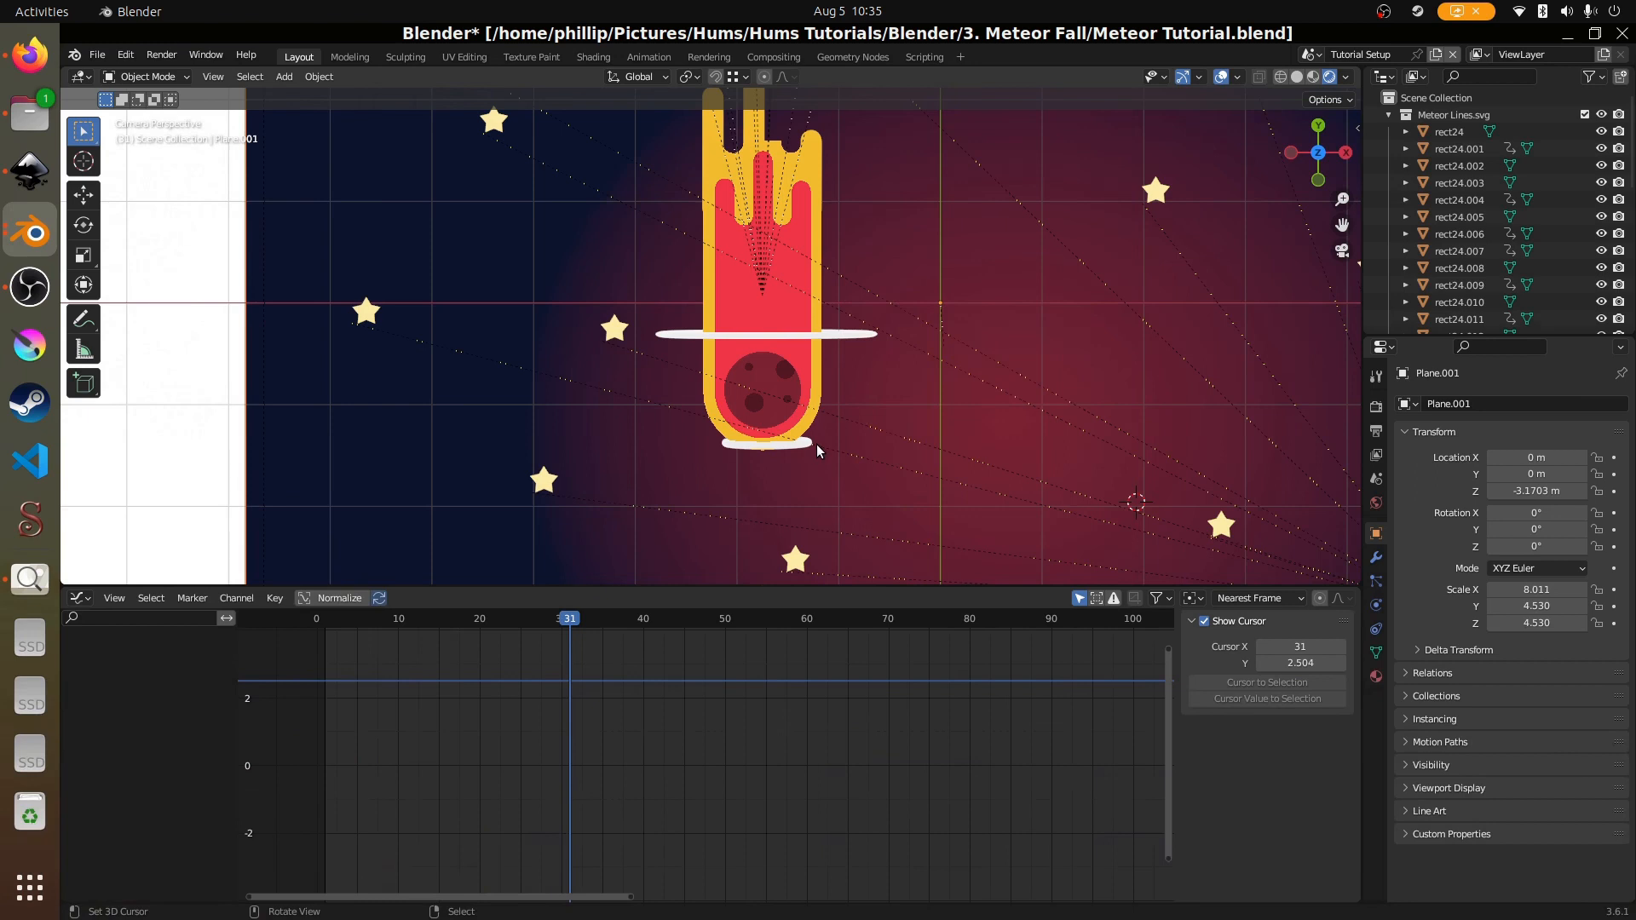
left_click(822, 380, "shift")
key("ctrl+p")
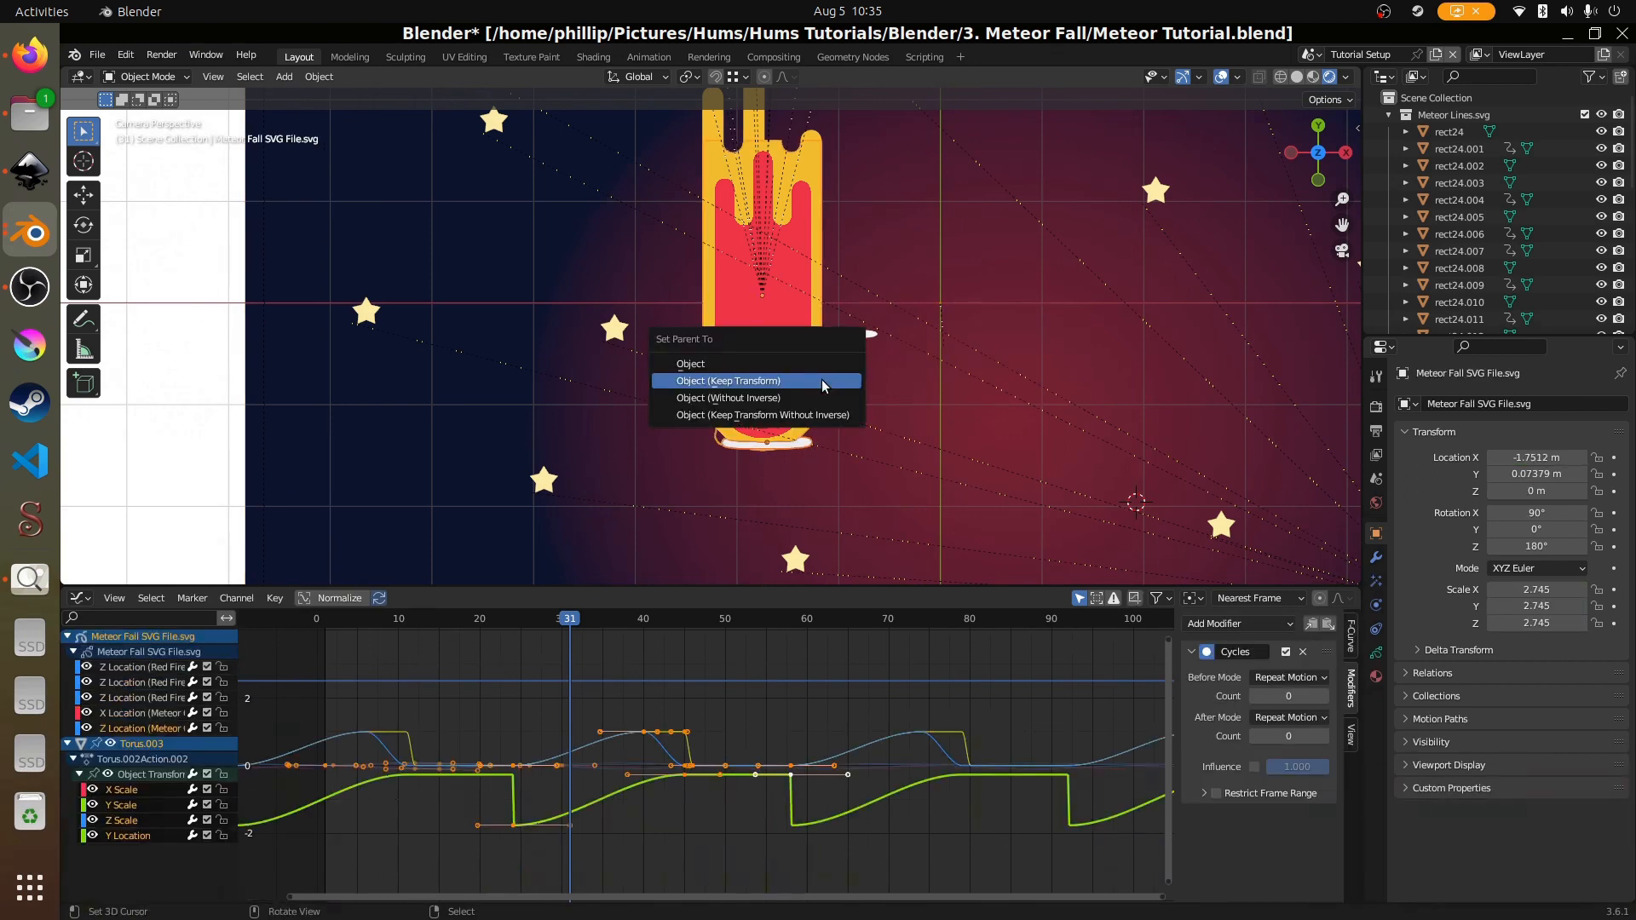
left_click(822, 380)
- At frame 44, parent the first ring (Torus.002) to the meteor object with Object (Keep Transform)
left_click_drag(564, 724, 692, 665)
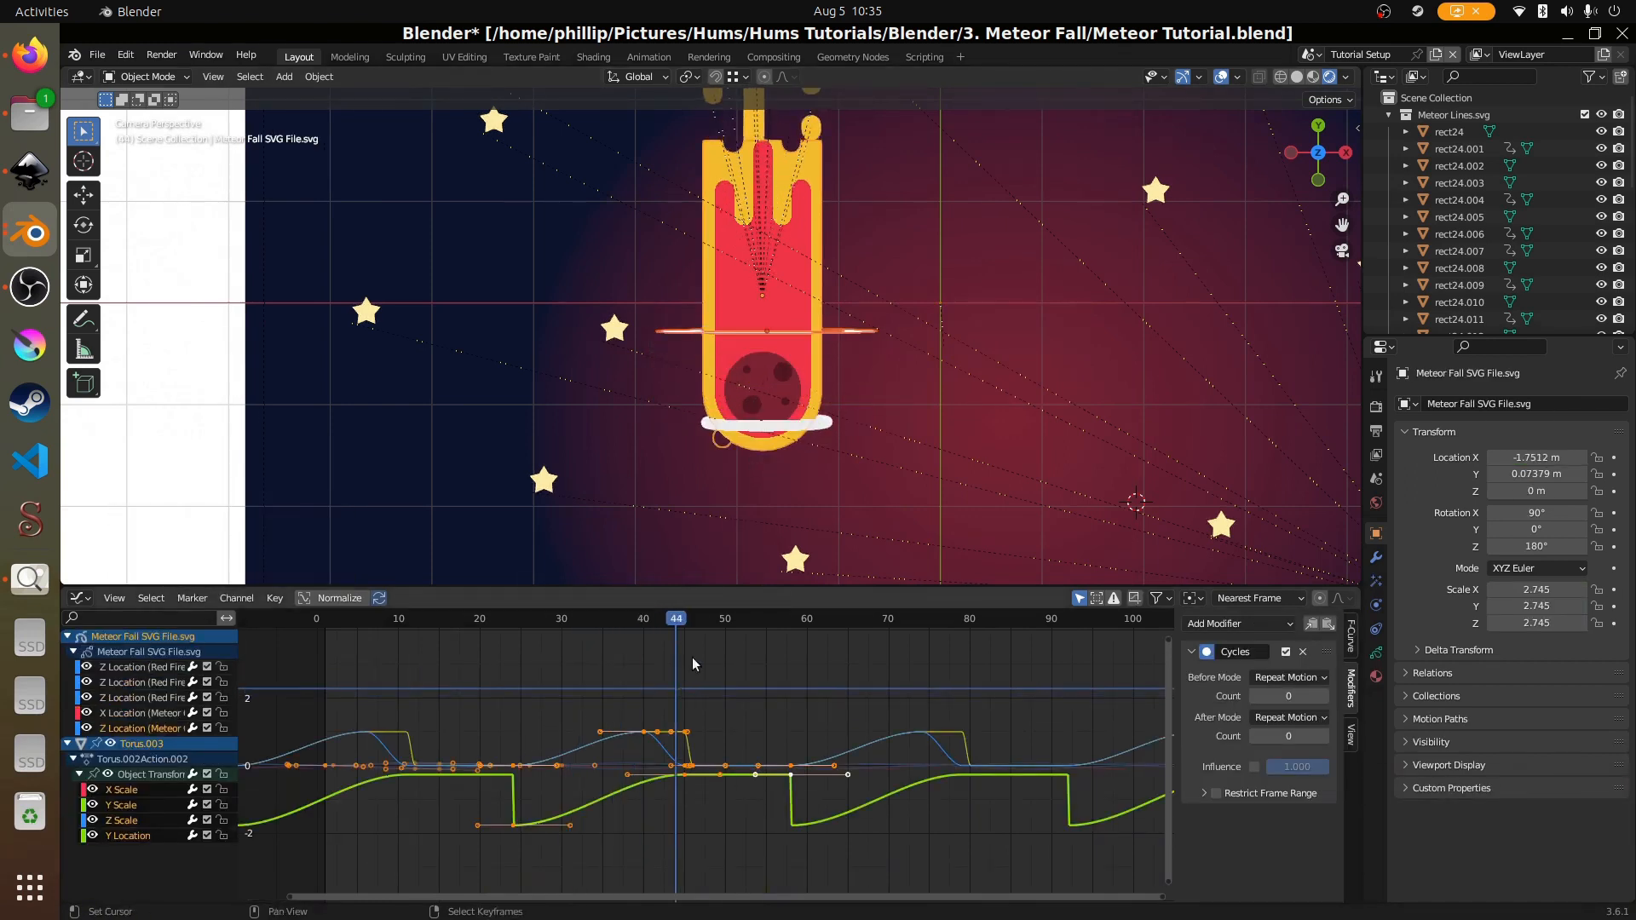
right_click(820, 424)
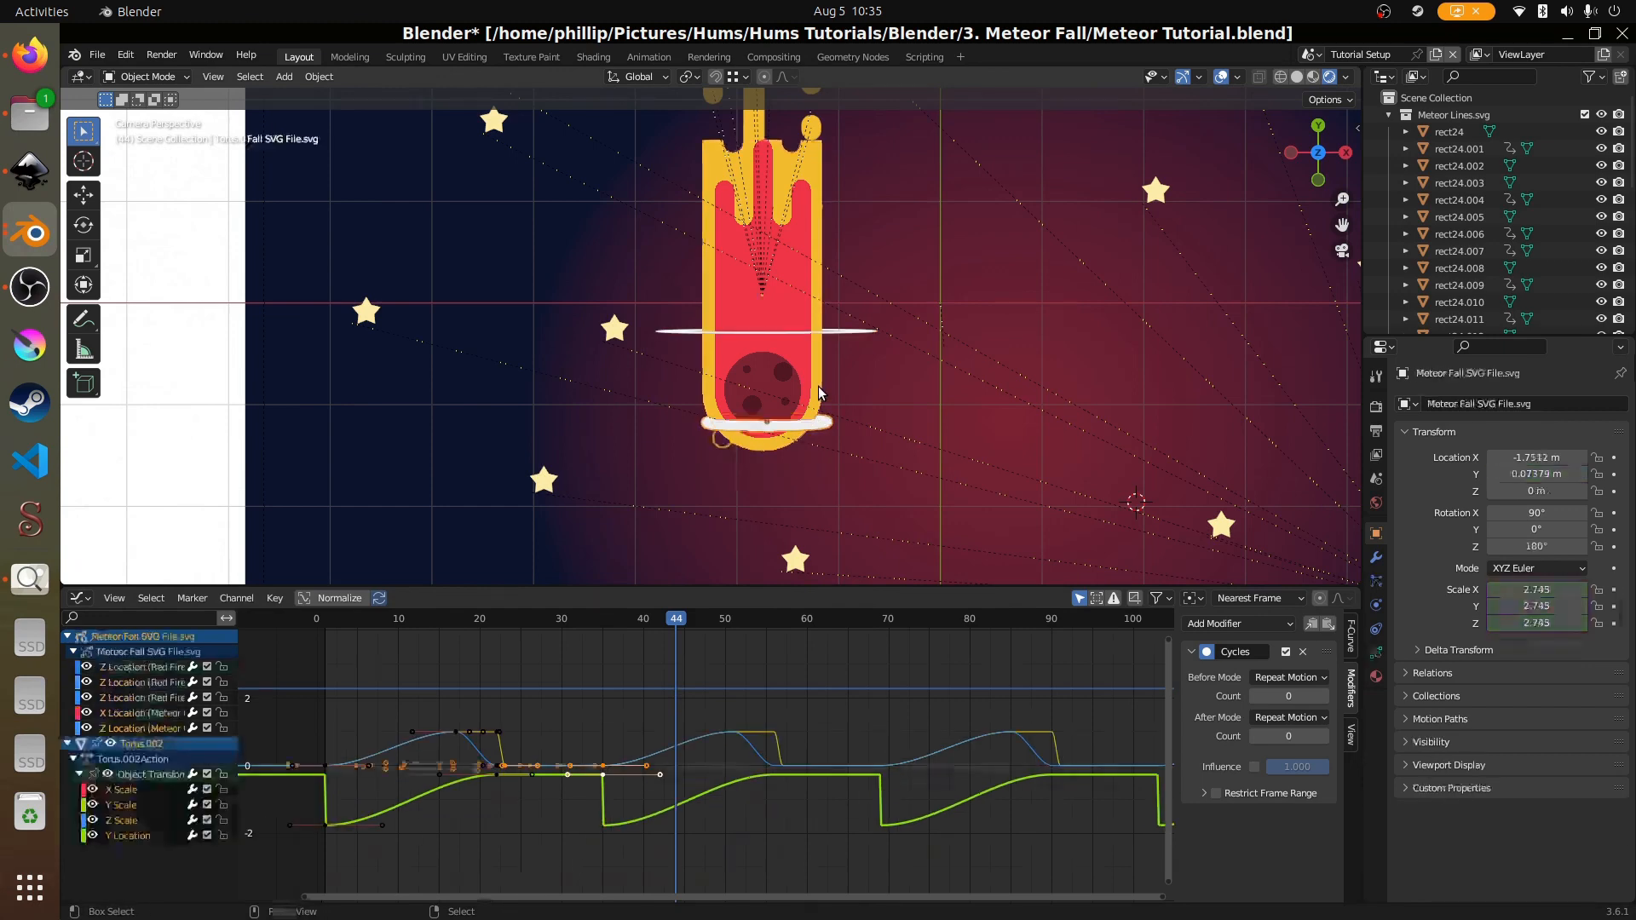
key("ctrl+p")
left_click(820, 391)
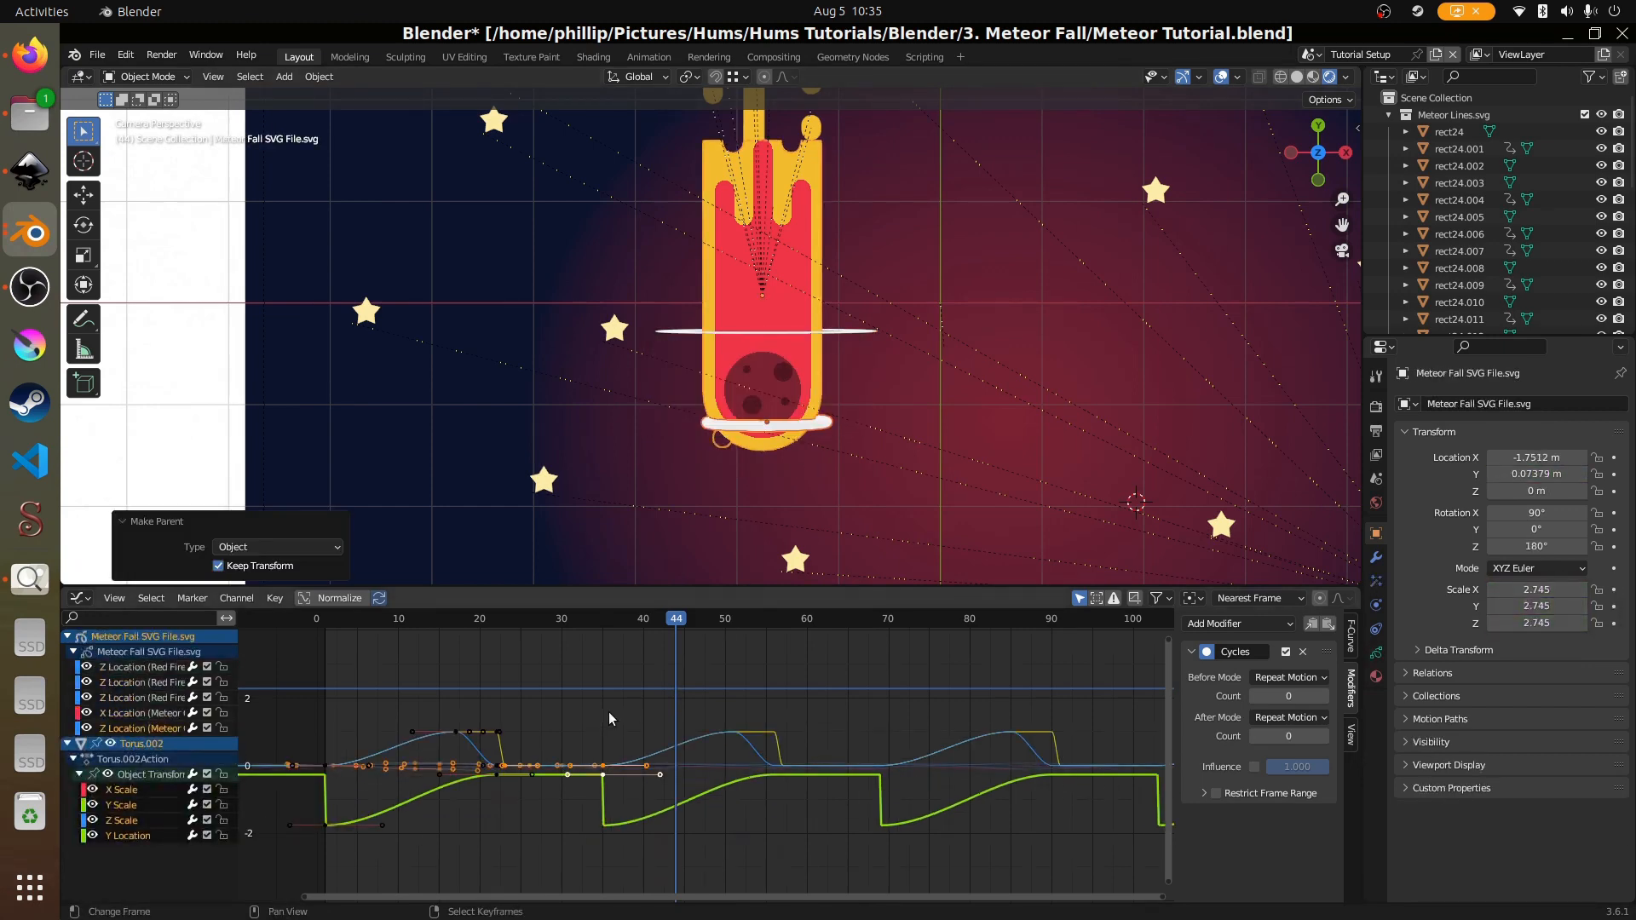
- Play back the animation to check the meteor with its parented rings
mouse_move(610, 718)
left_mouse_down()
mouse_move(914, 684)
mouse_move(635, 700)
left_mouse_up()
key("space")
scroll(657, 361, "down", 3)
key("space")
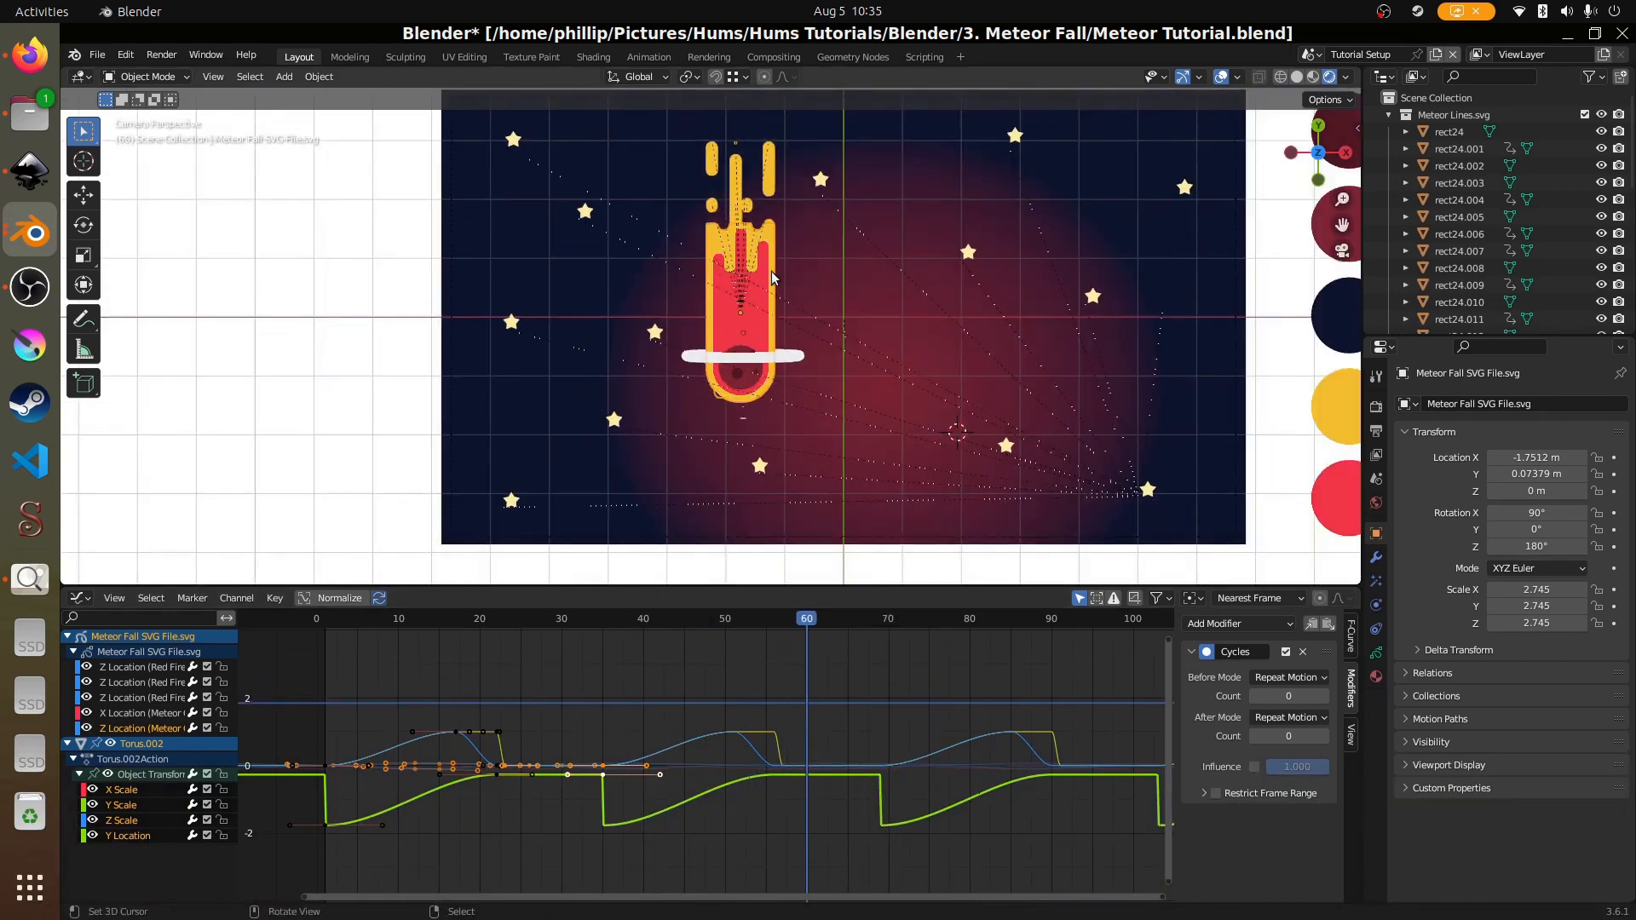
- During playback, move the meteor object by about -0.145 m in X and -0.087 m in Y
left_click(774, 272)
key("space")
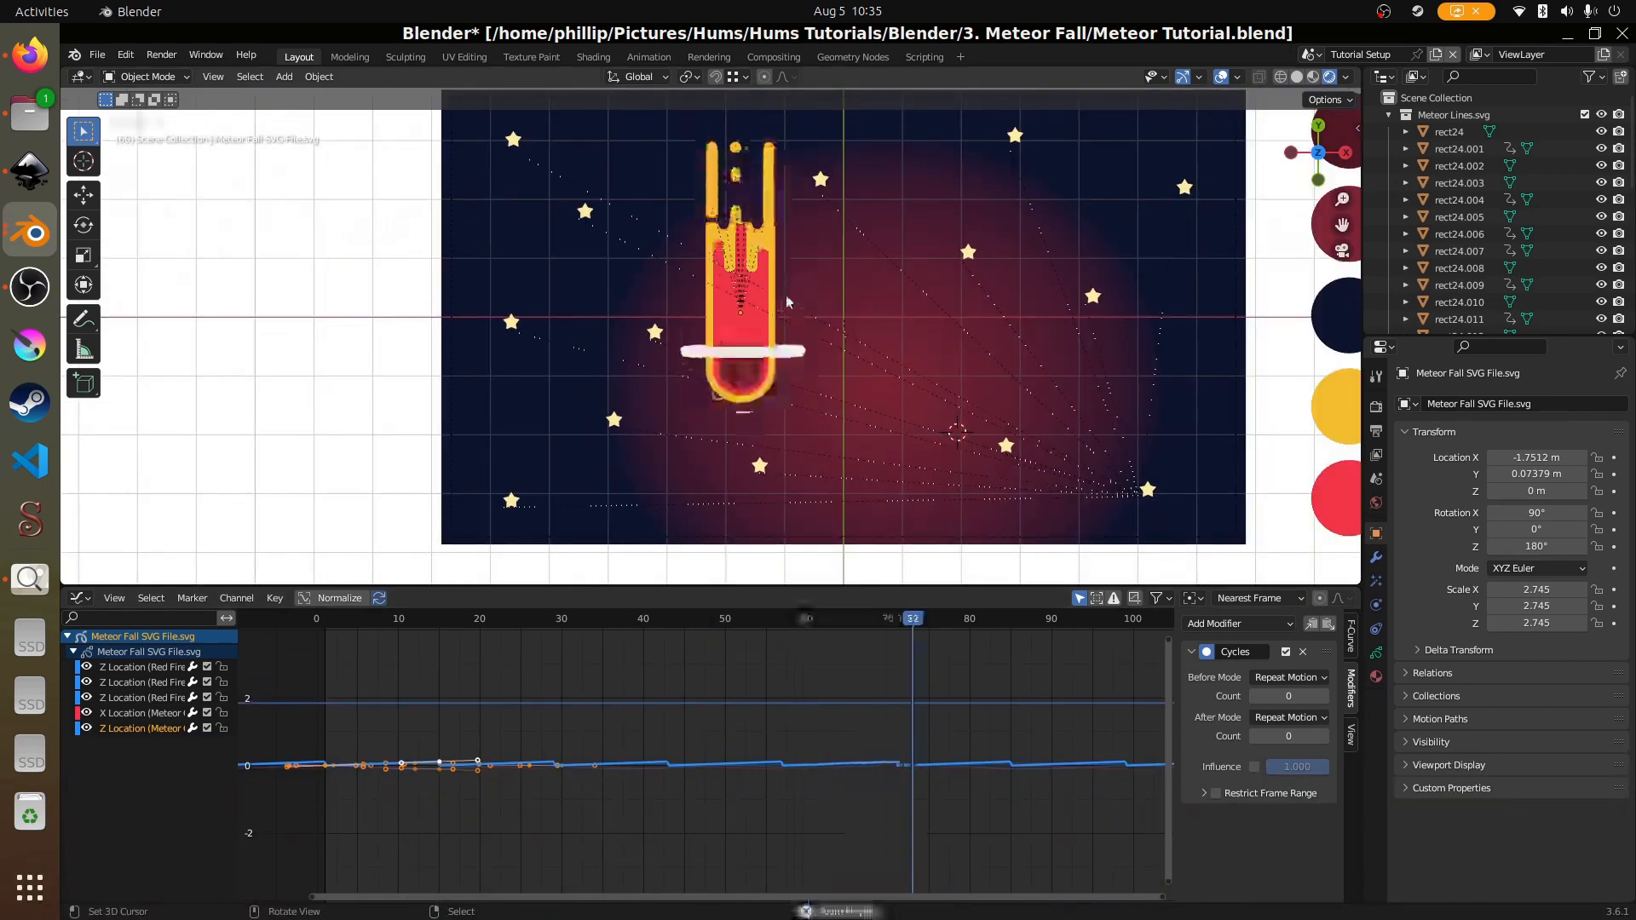
key("g")
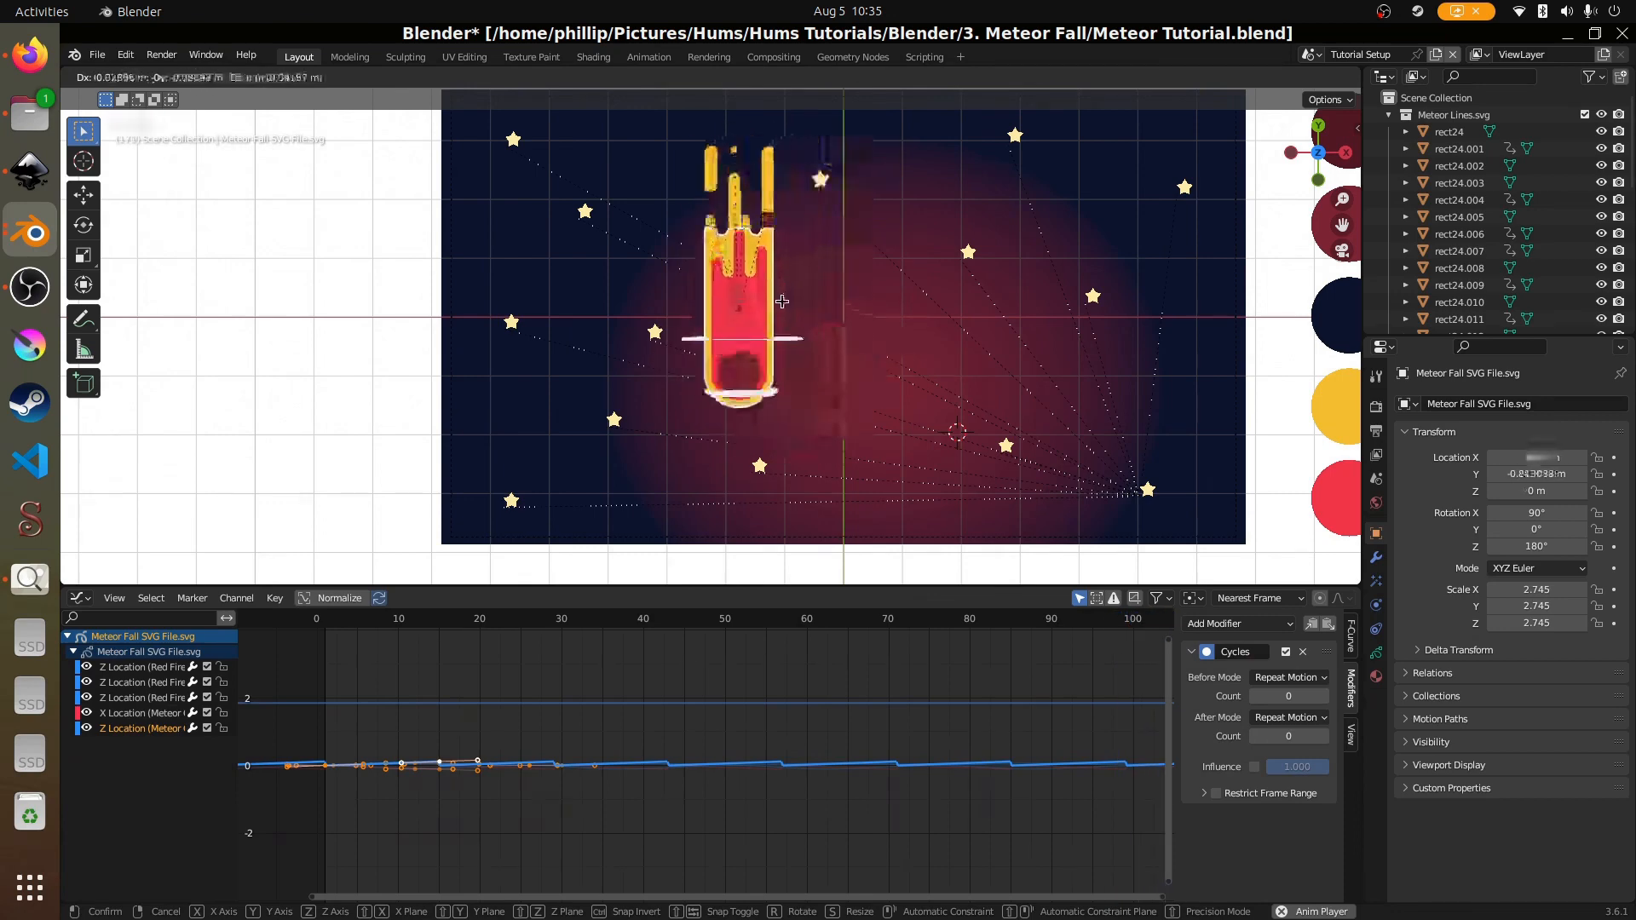
left_click(790, 307)
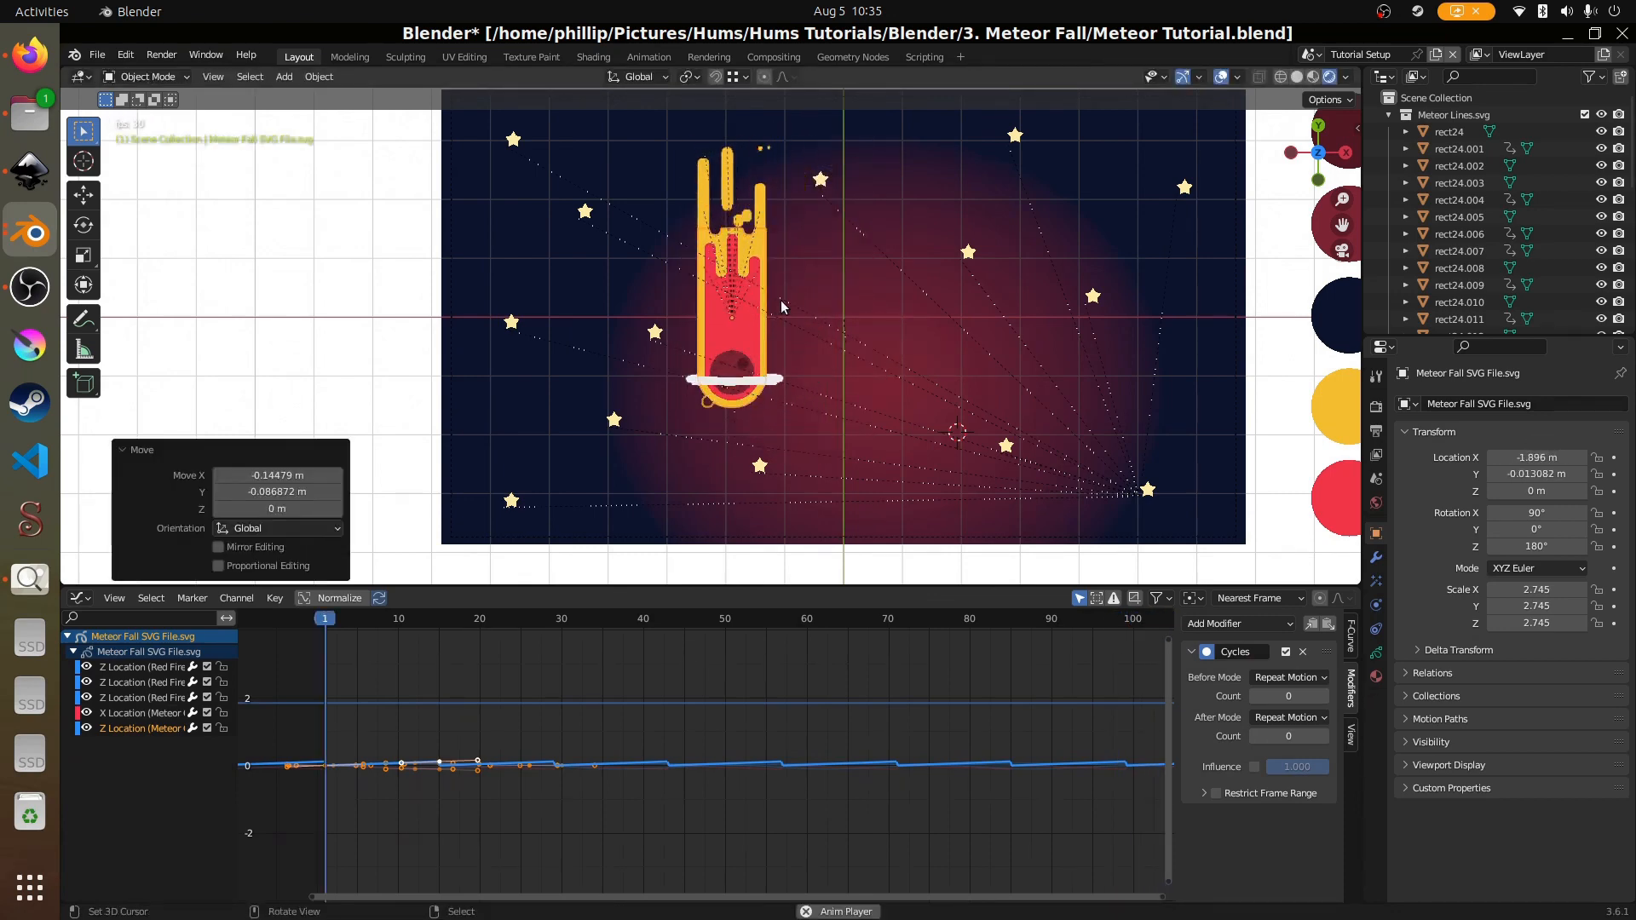
- Try another freehand move of the meteor object while the animation plays
left_click(799, 304)
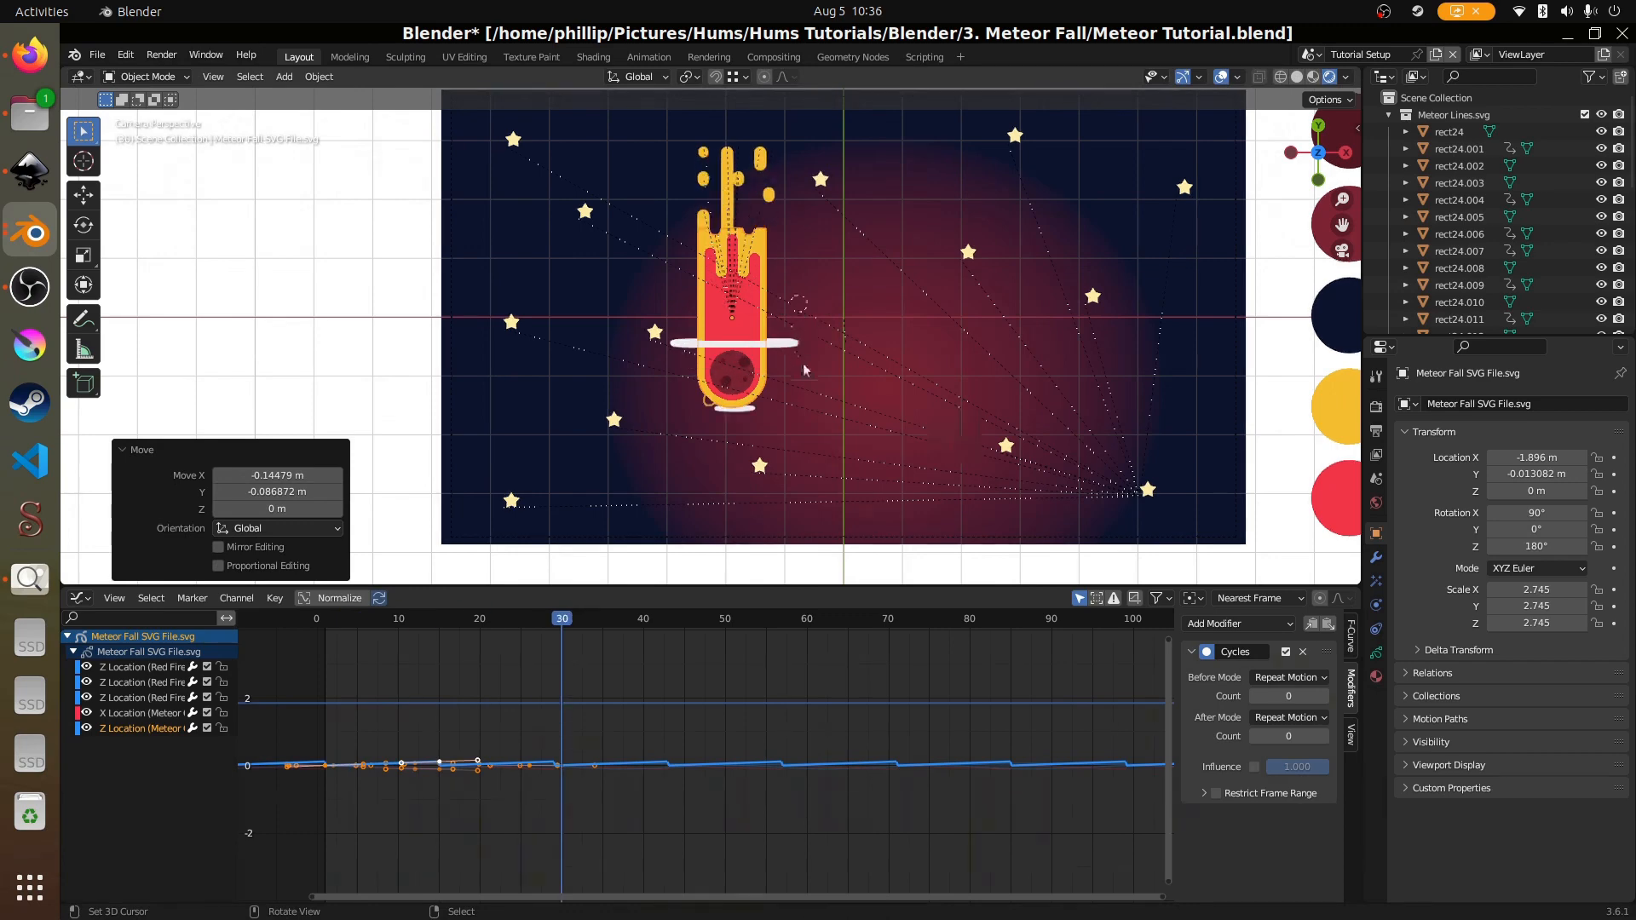
right_click(771, 314)
key("space")
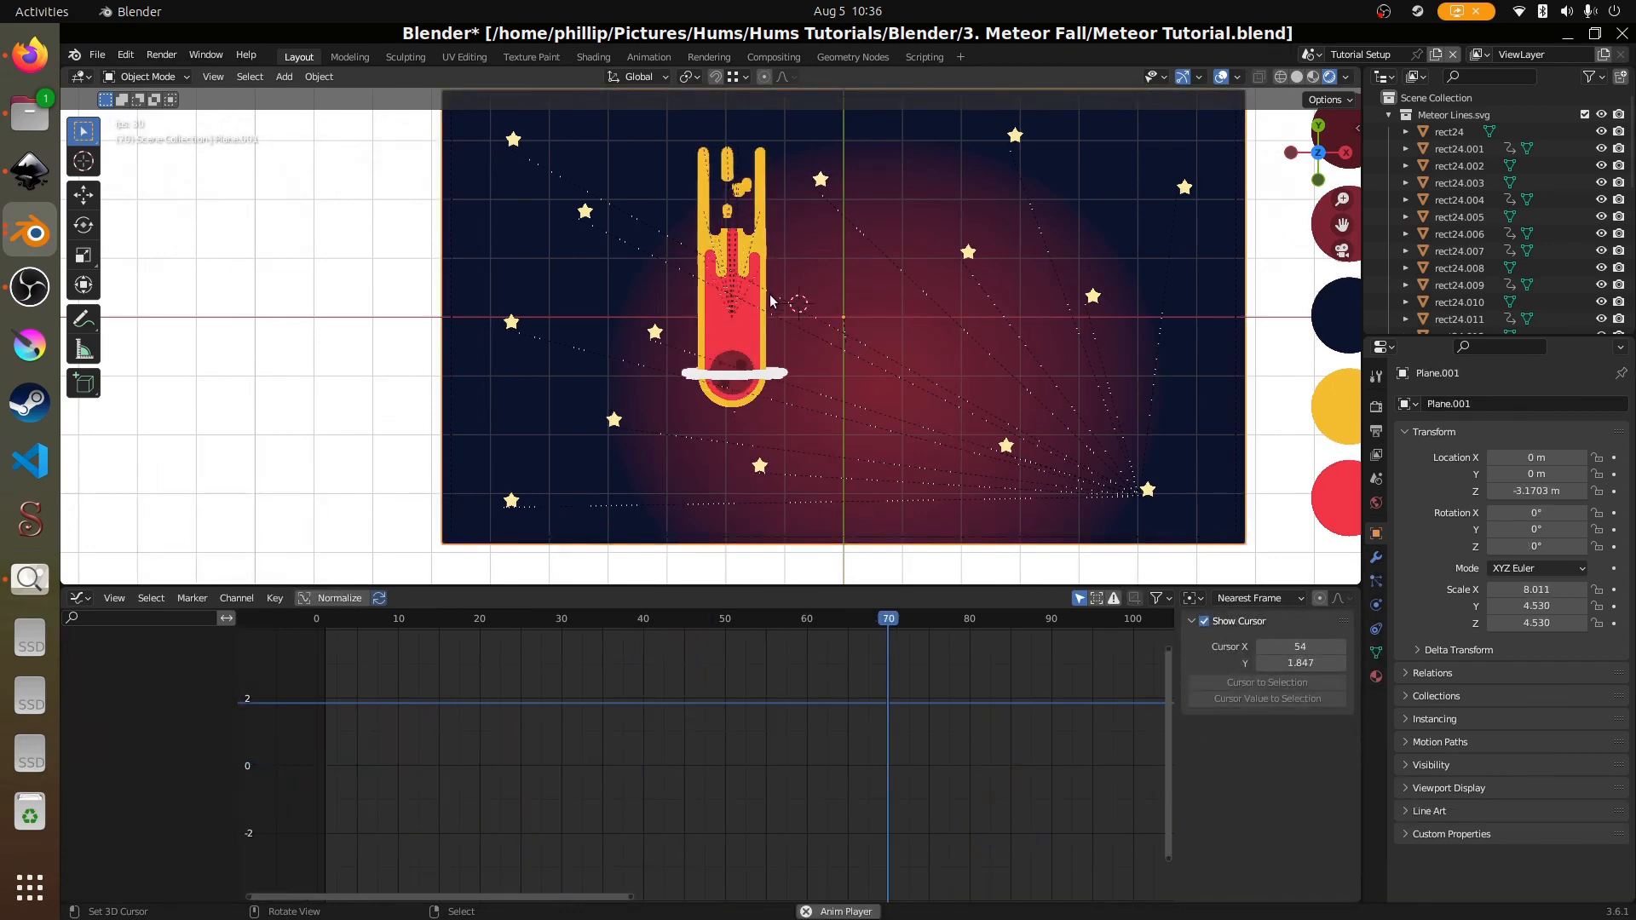
right_click(767, 294)
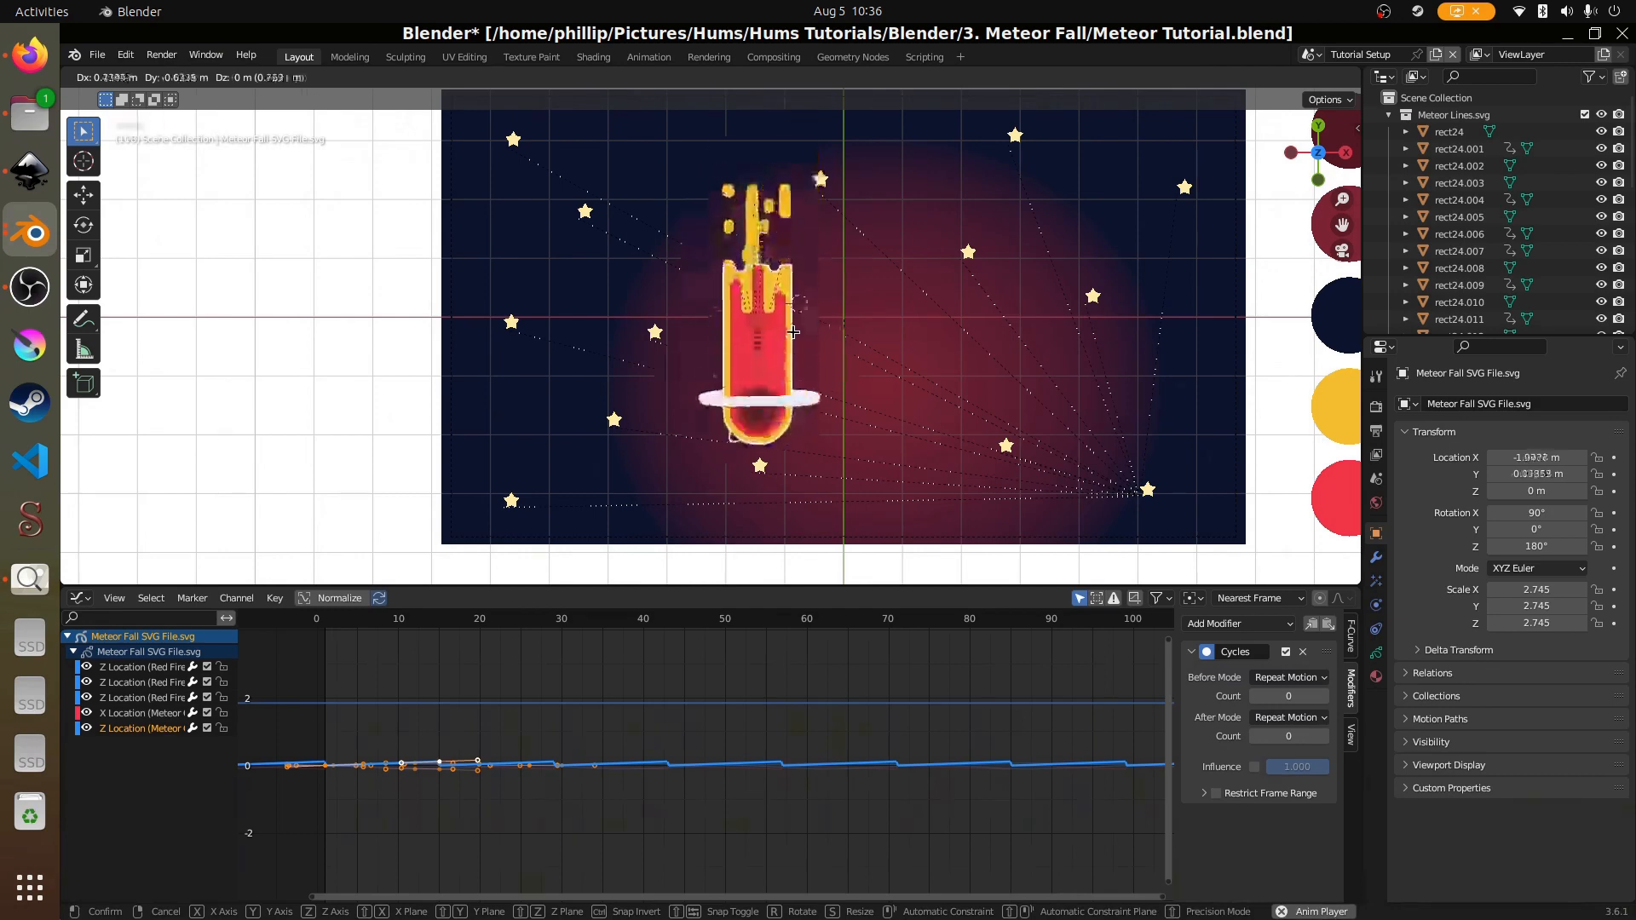
- Stop the playback and save the Meteor Tutorial file
key("space")
key("ctrl+s")
scroll(786, 322, "up", 3)
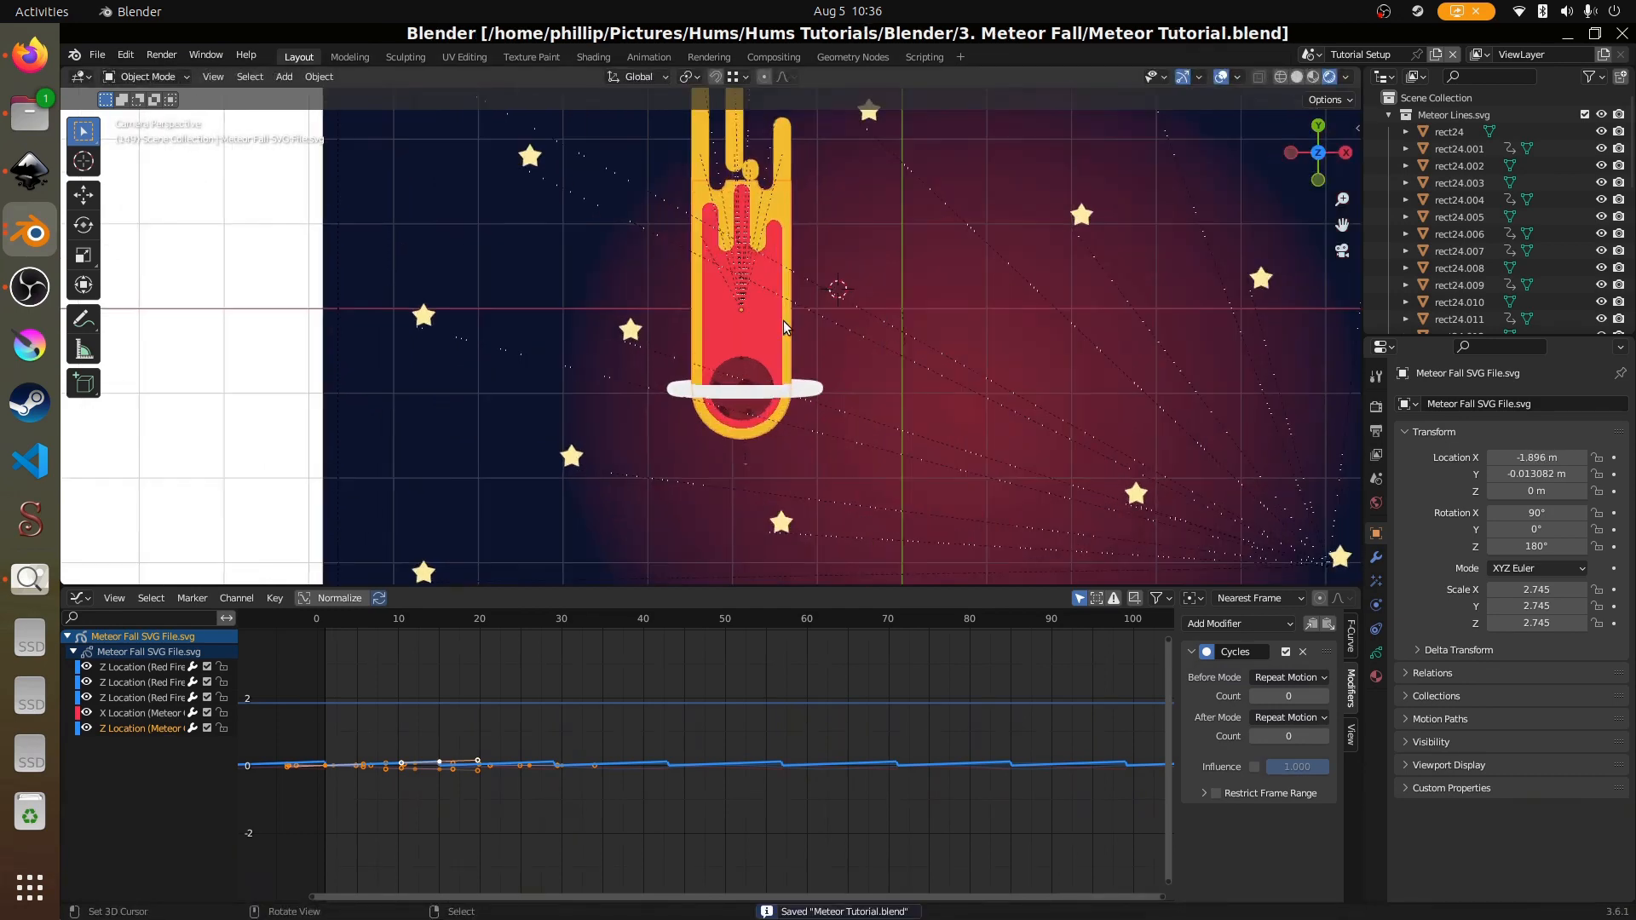
key("shift+a")
mouse_move(780, 338)
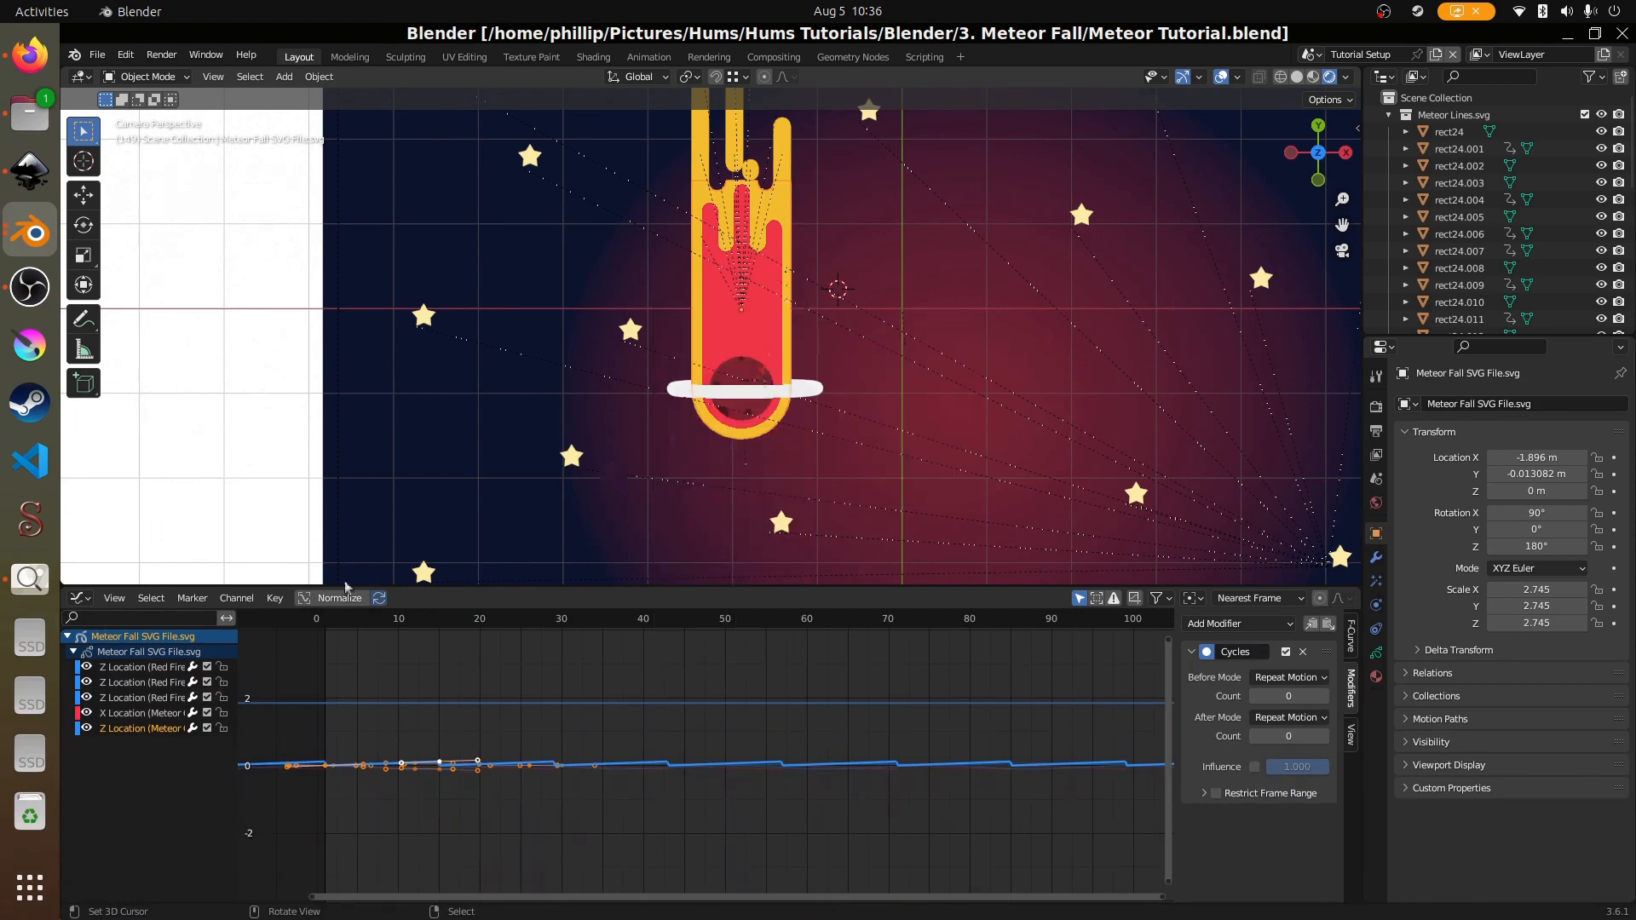
- At frame 1, insert a keyframe on only the meteor object's Y location
left_click(319, 639)
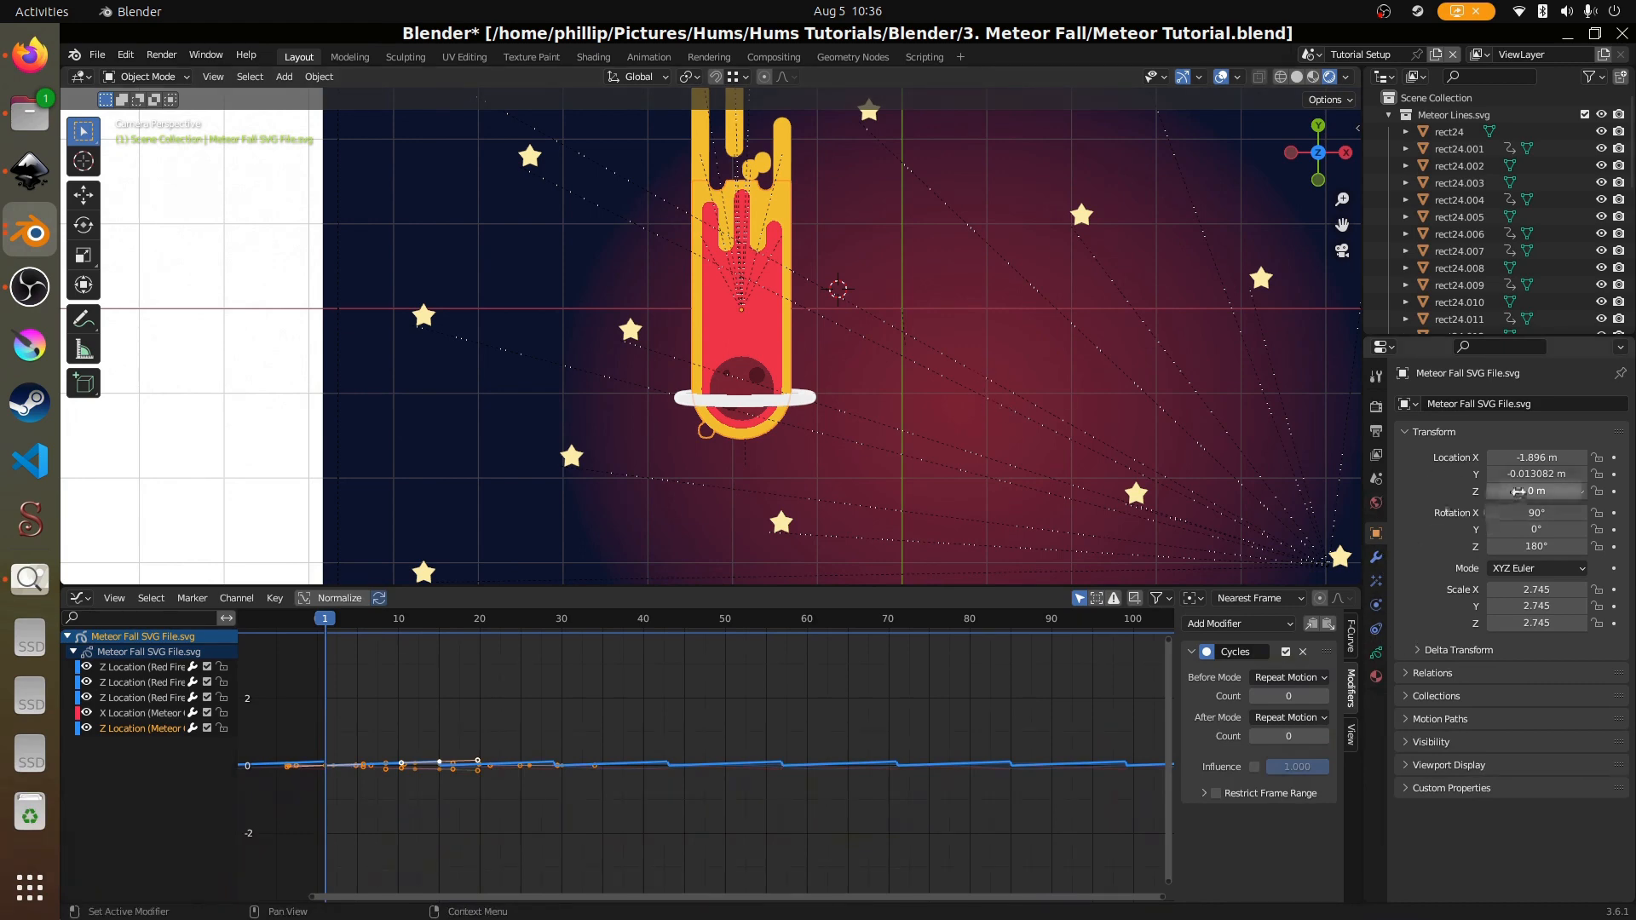
right_click(1524, 477)
left_click(1507, 479)
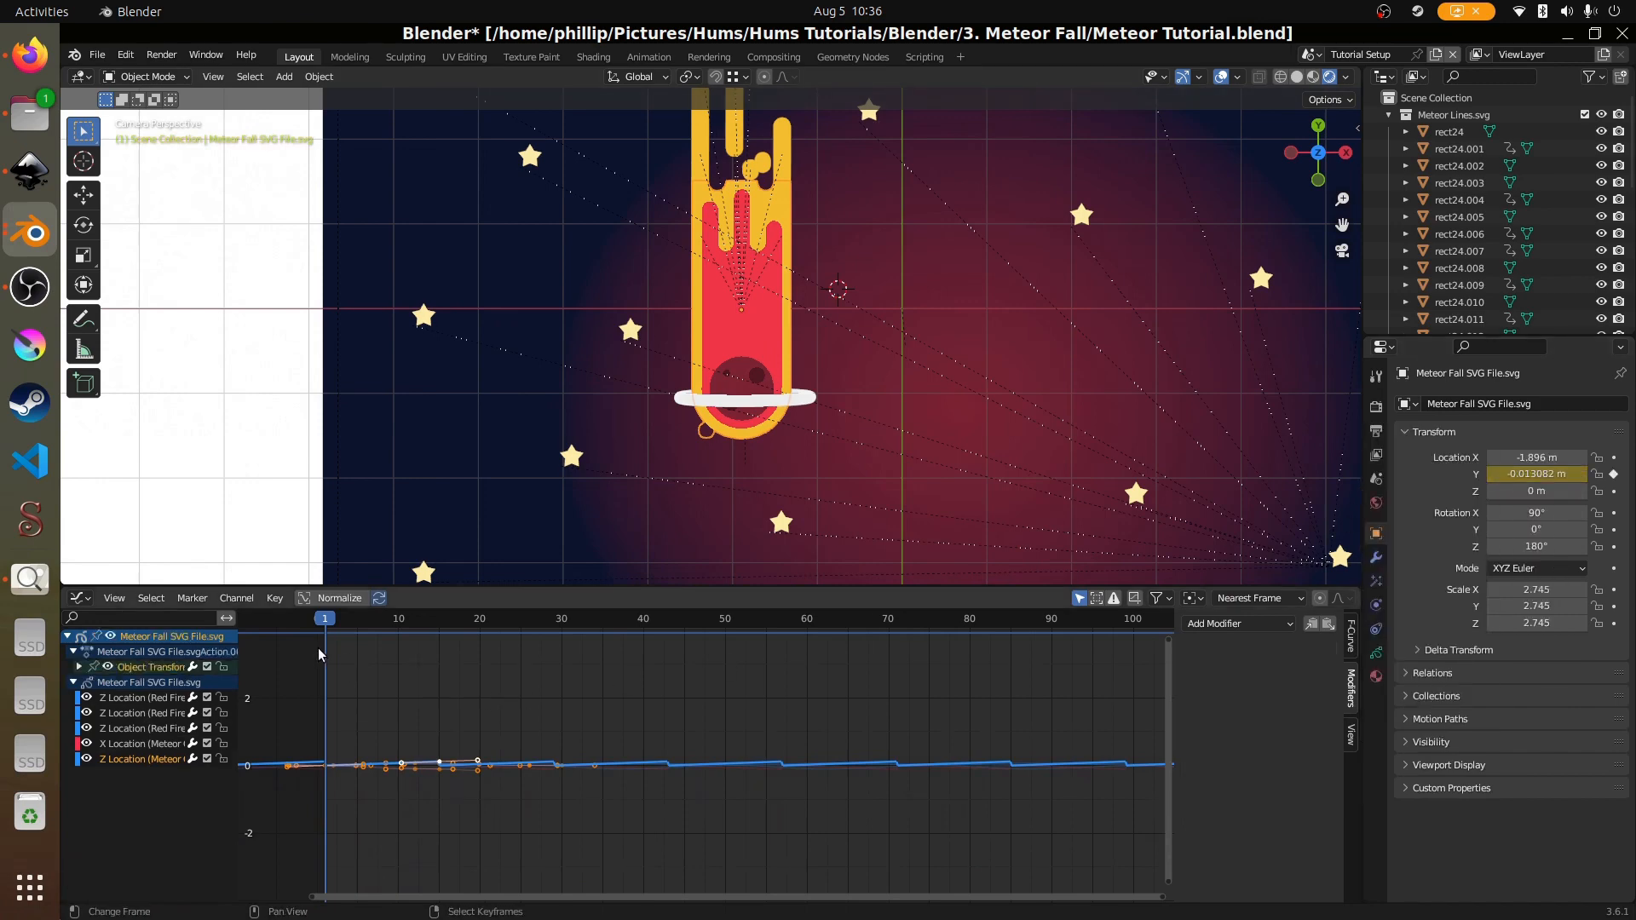
- At frame 15, lower the meteor's Y location to -0.21308 m and keyframe that value
left_click_drag(326, 631, 439, 646)
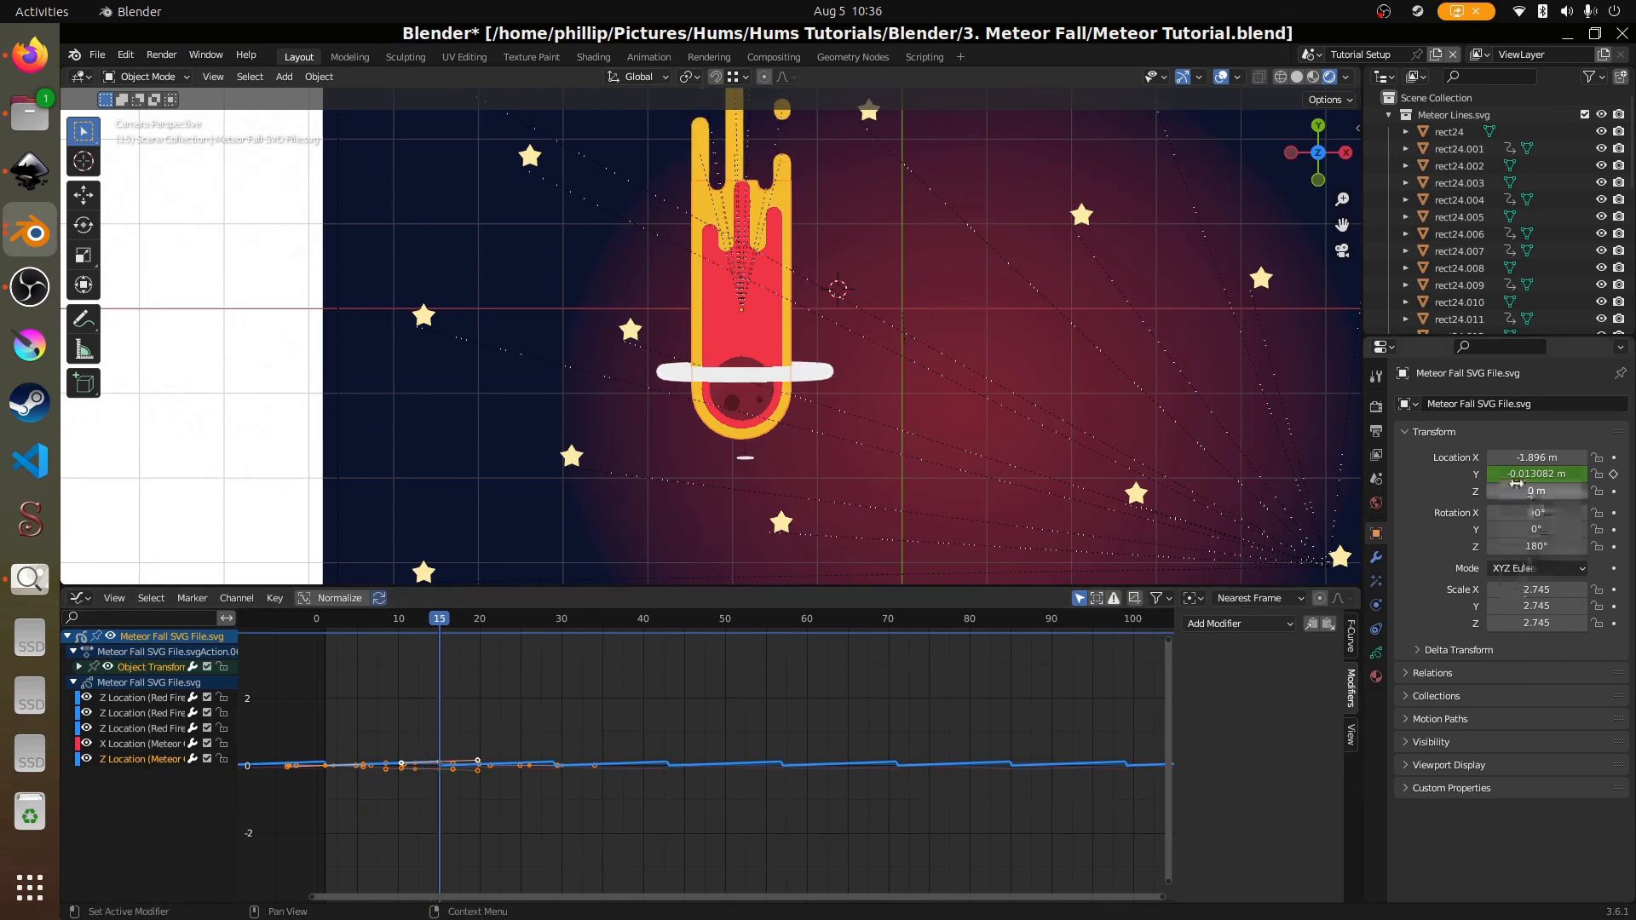
left_click_drag(1536, 473, 1501, 473)
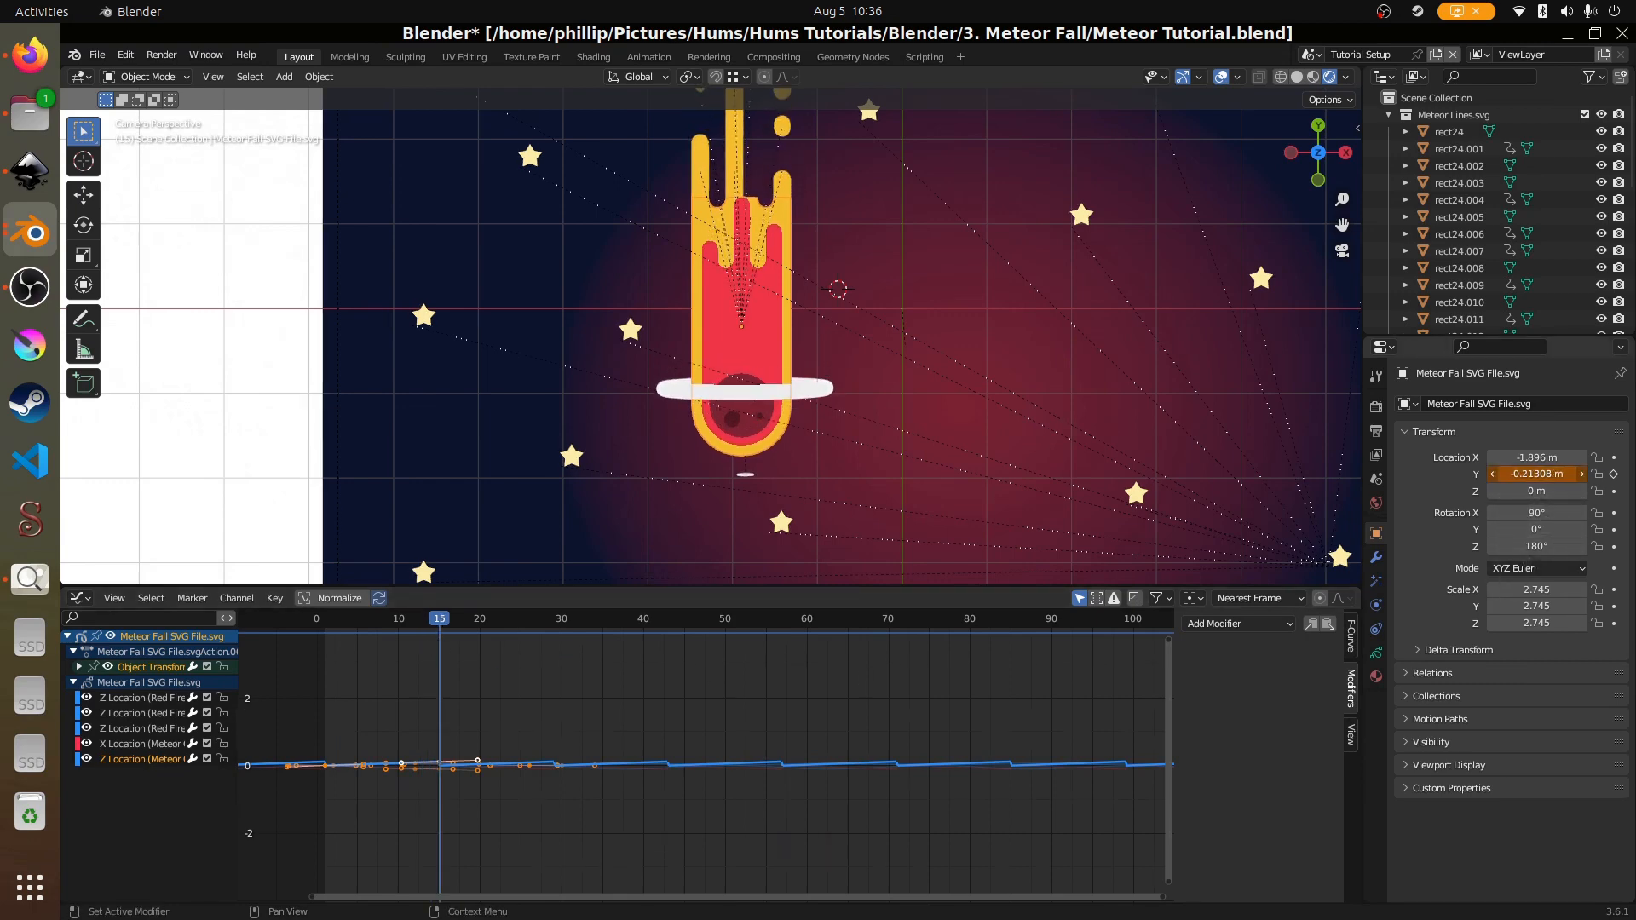
right_click(1516, 475)
left_click(1419, 514)
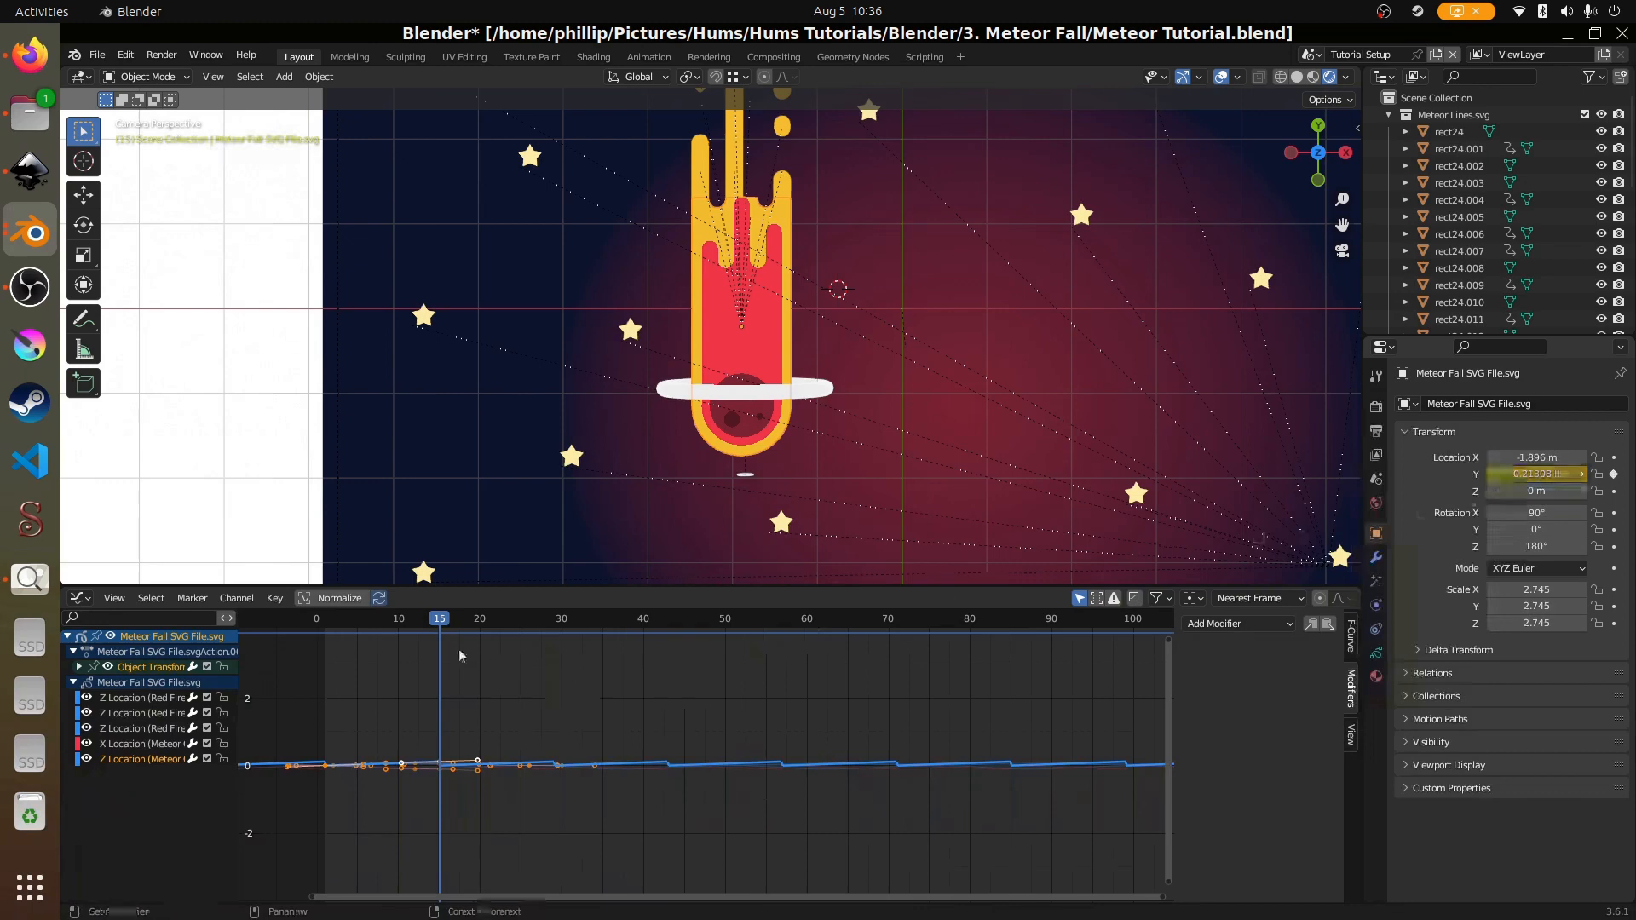
- At frame 30, reuse the frame 1 Y location of -0.013082 m for the meteor, keyframe it, and save the file
left_click_drag(438, 624, 561, 624)
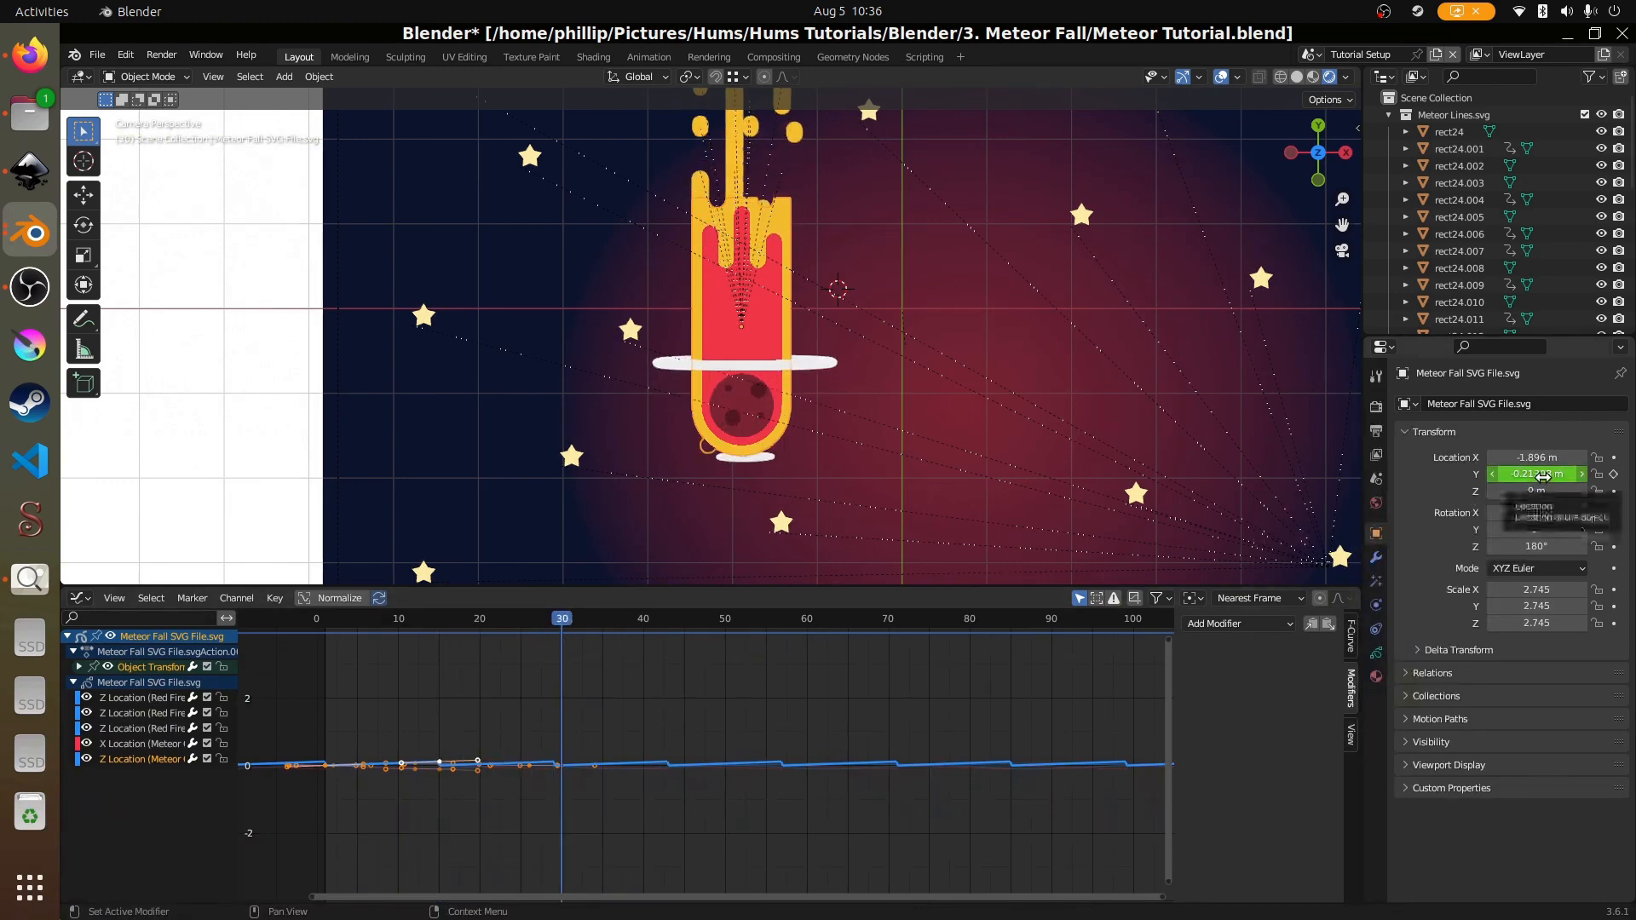
left_click_drag(549, 652, 325, 682)
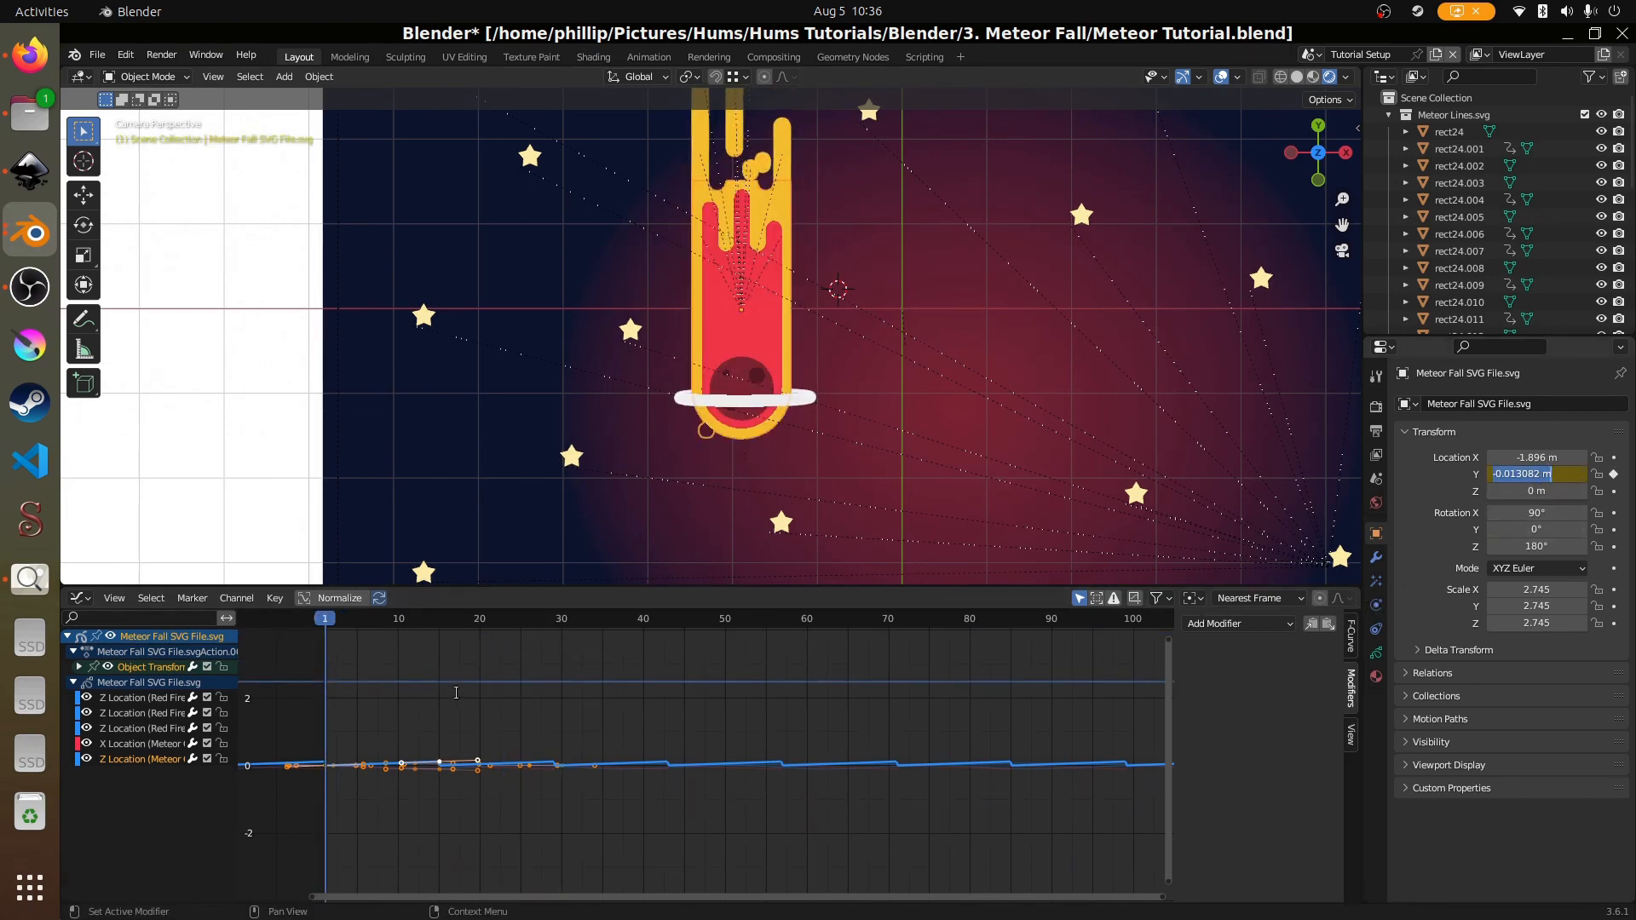
left_click_drag(456, 692, 560, 695)
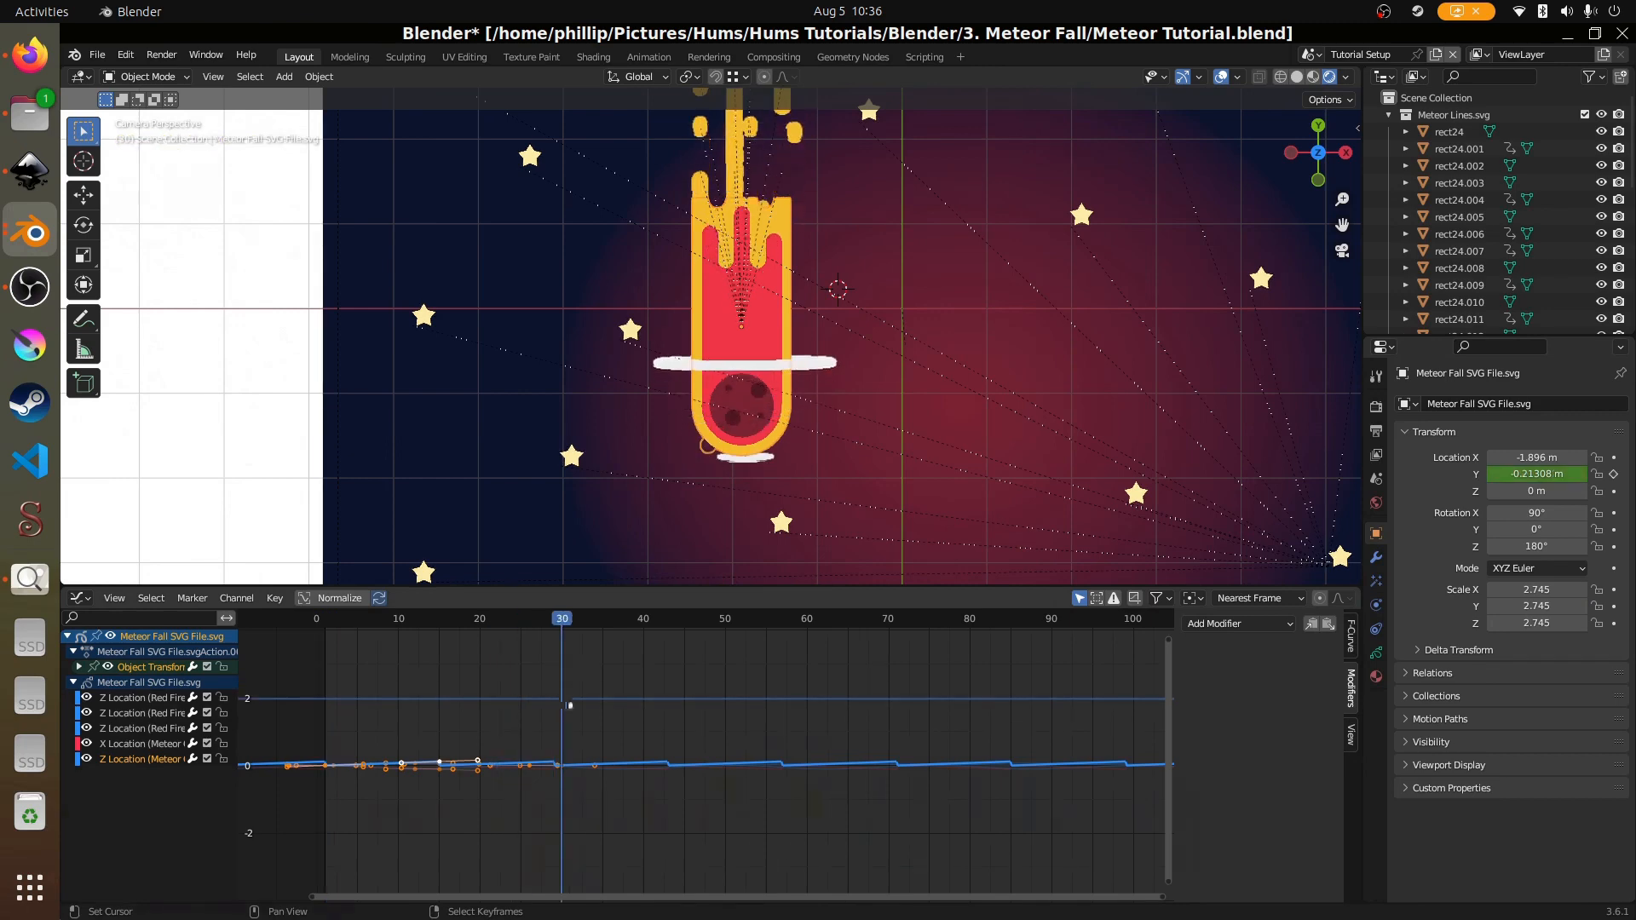
left_click(1538, 480)
type("-0.013083 m")
key("Return")
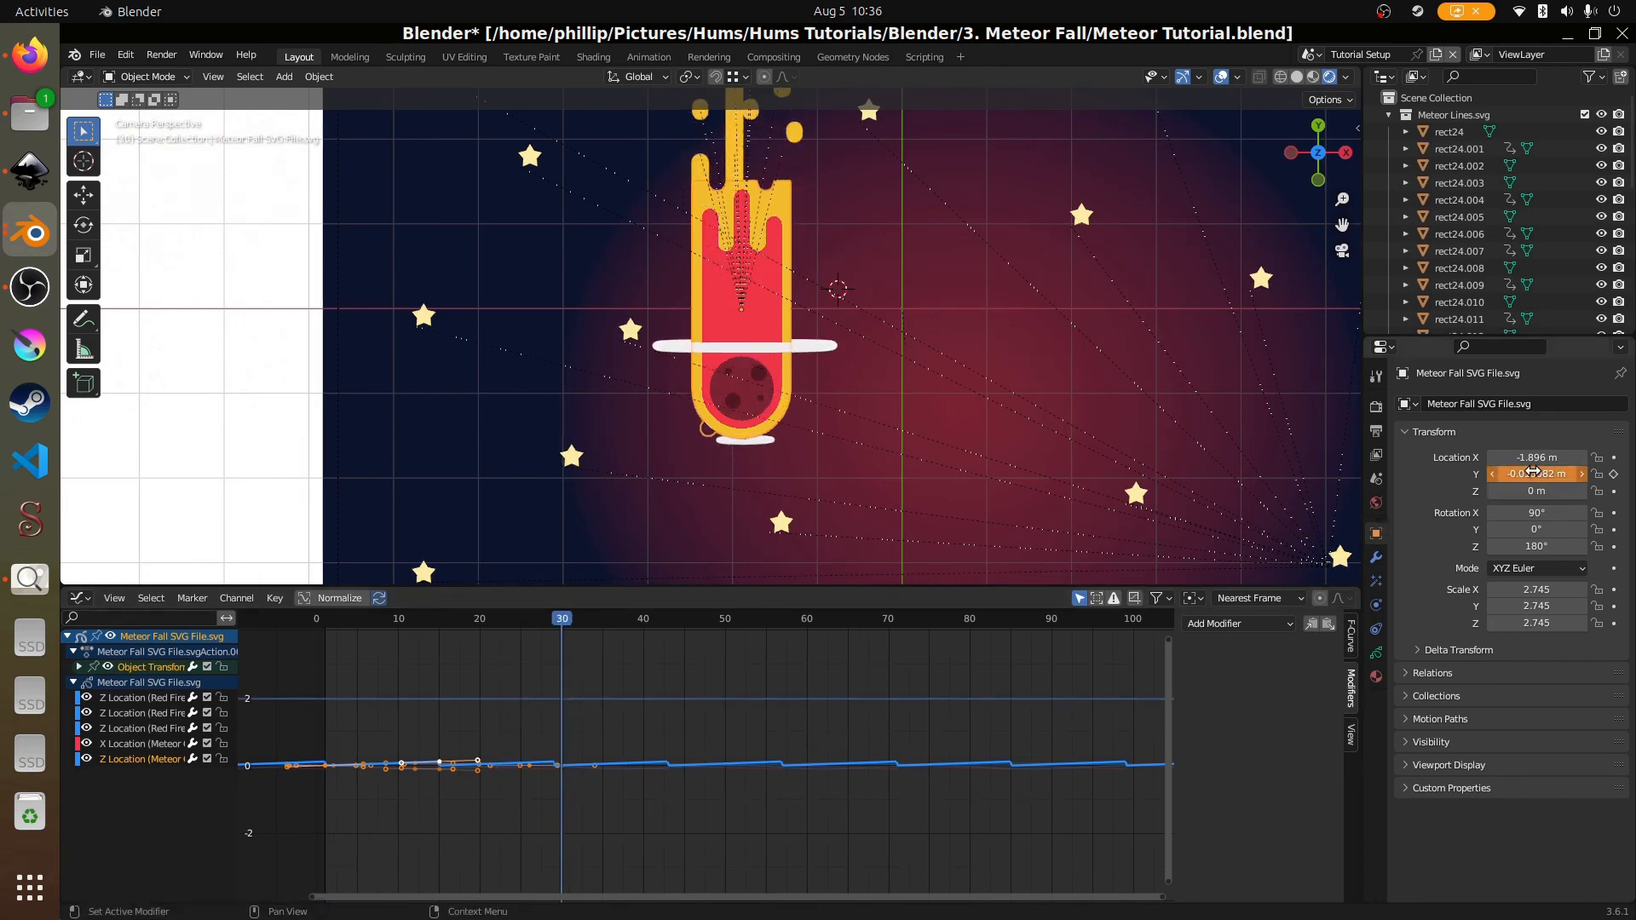
right_click(1534, 474)
left_click(1466, 471)
key("space")
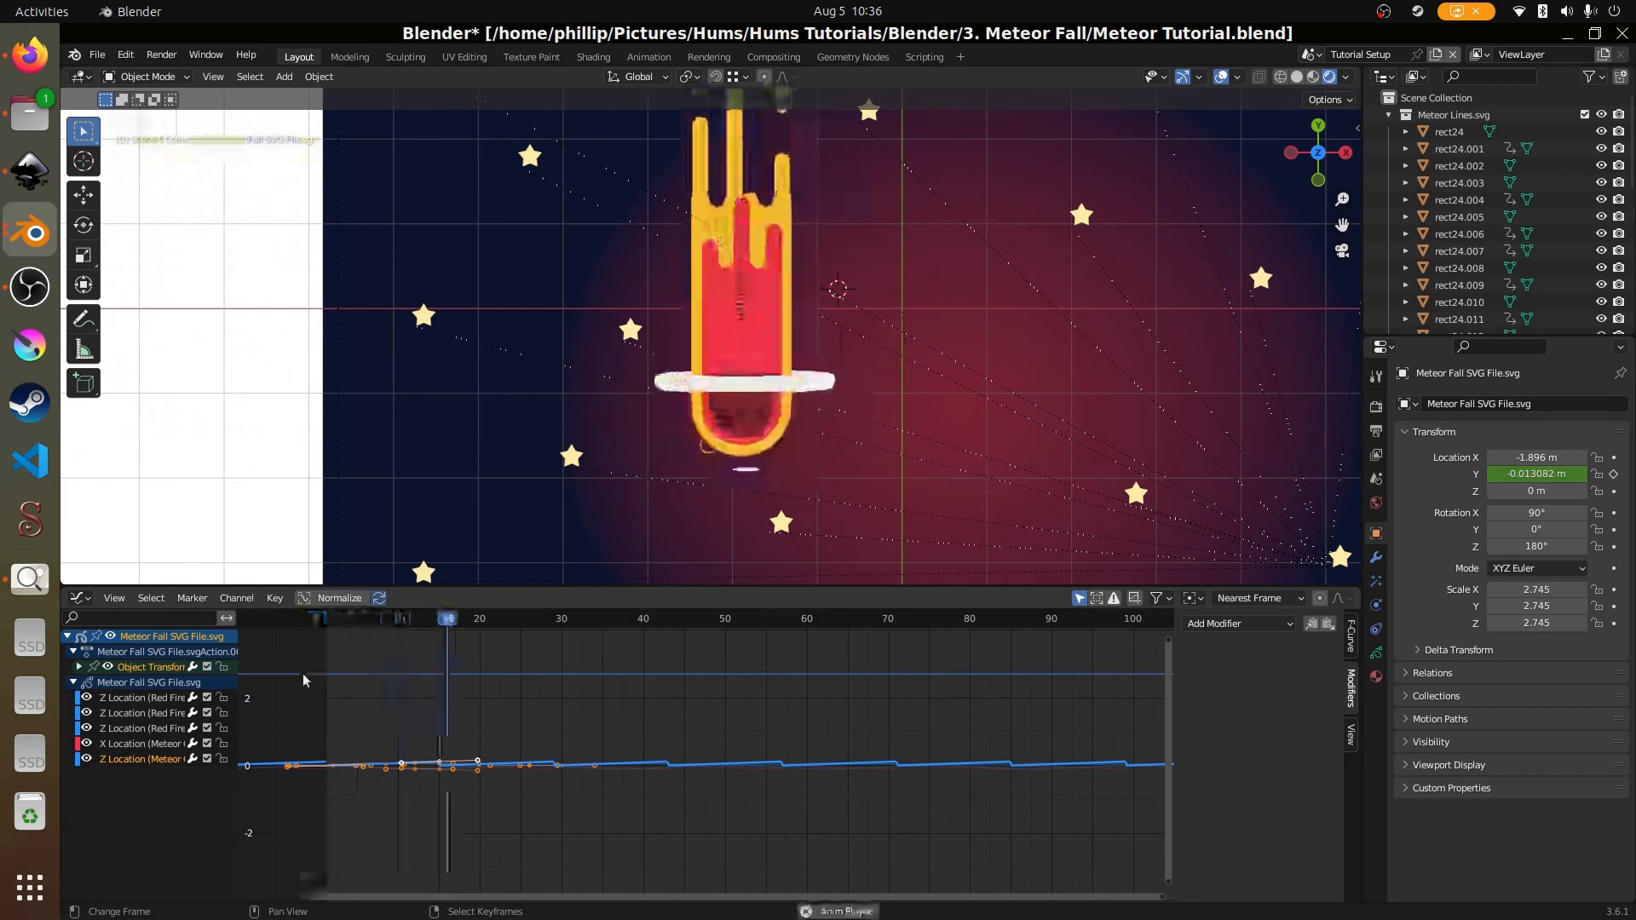
key("ctrl+s")
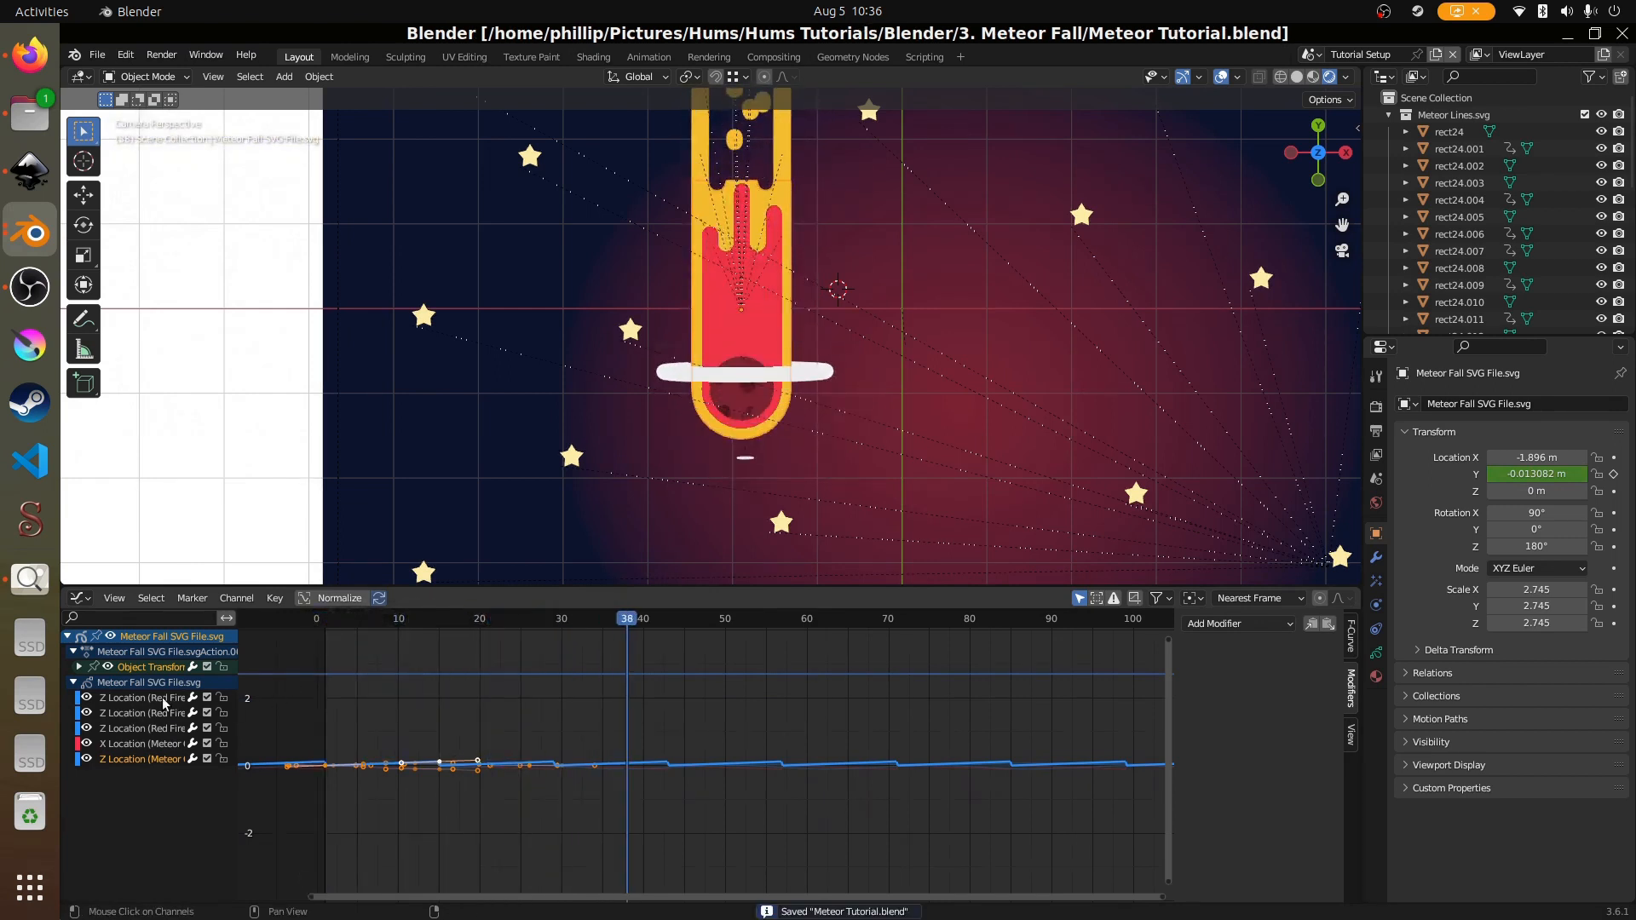
- Add a Cycles modifier to the meteor's selected animation curves, including Y location, and play back the loop
left_click(1202, 623)
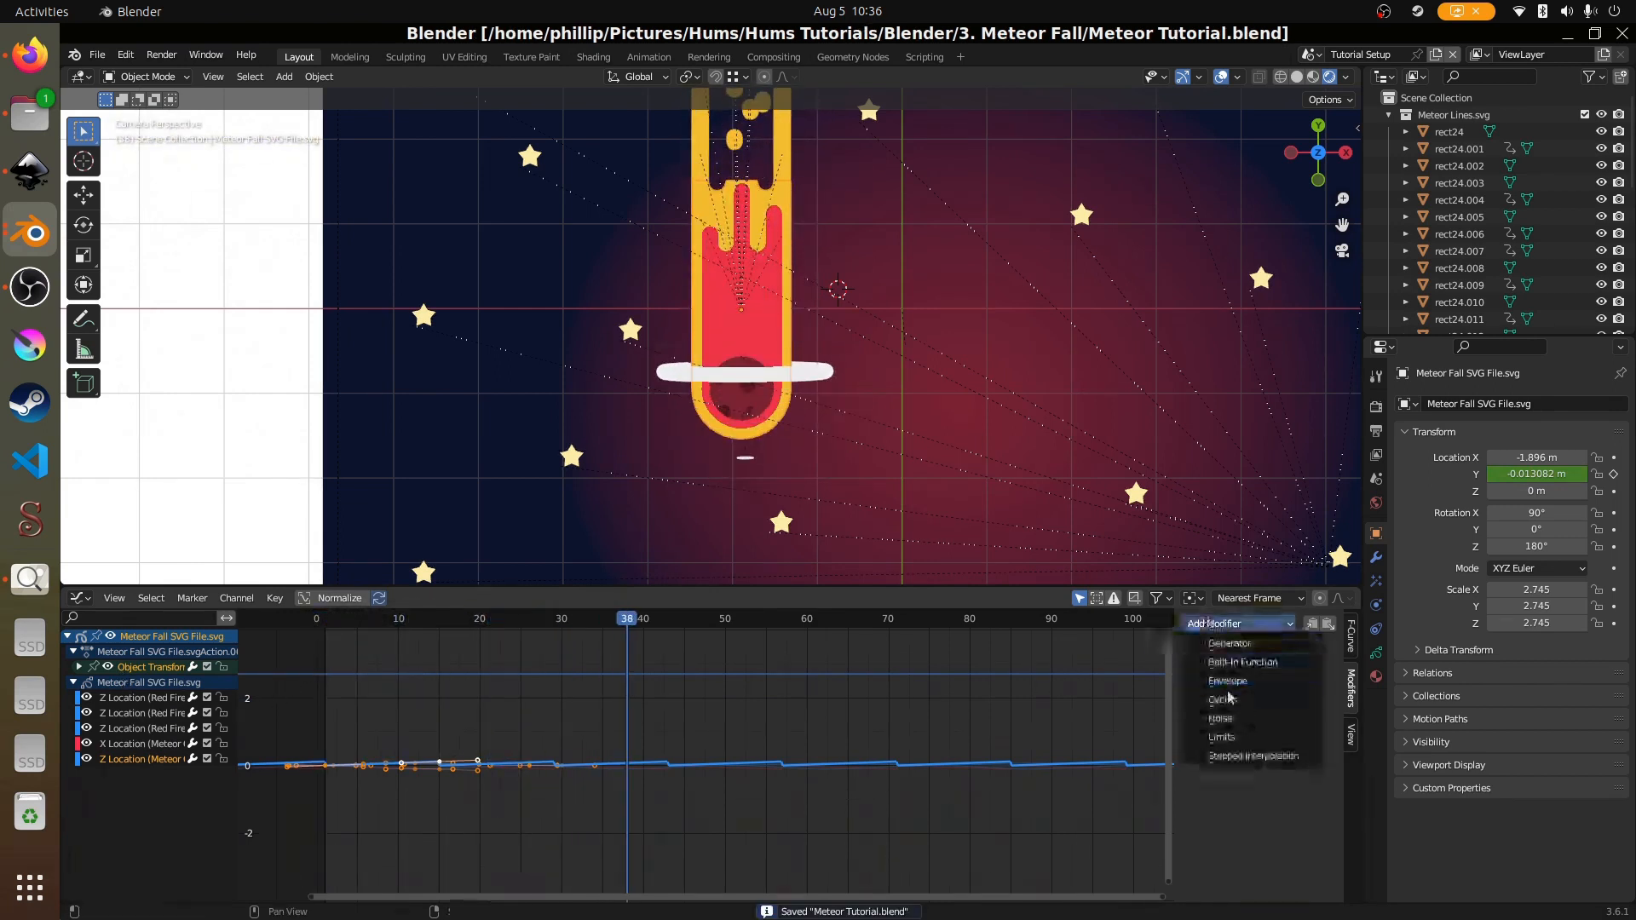
left_click(1227, 697)
key("space")
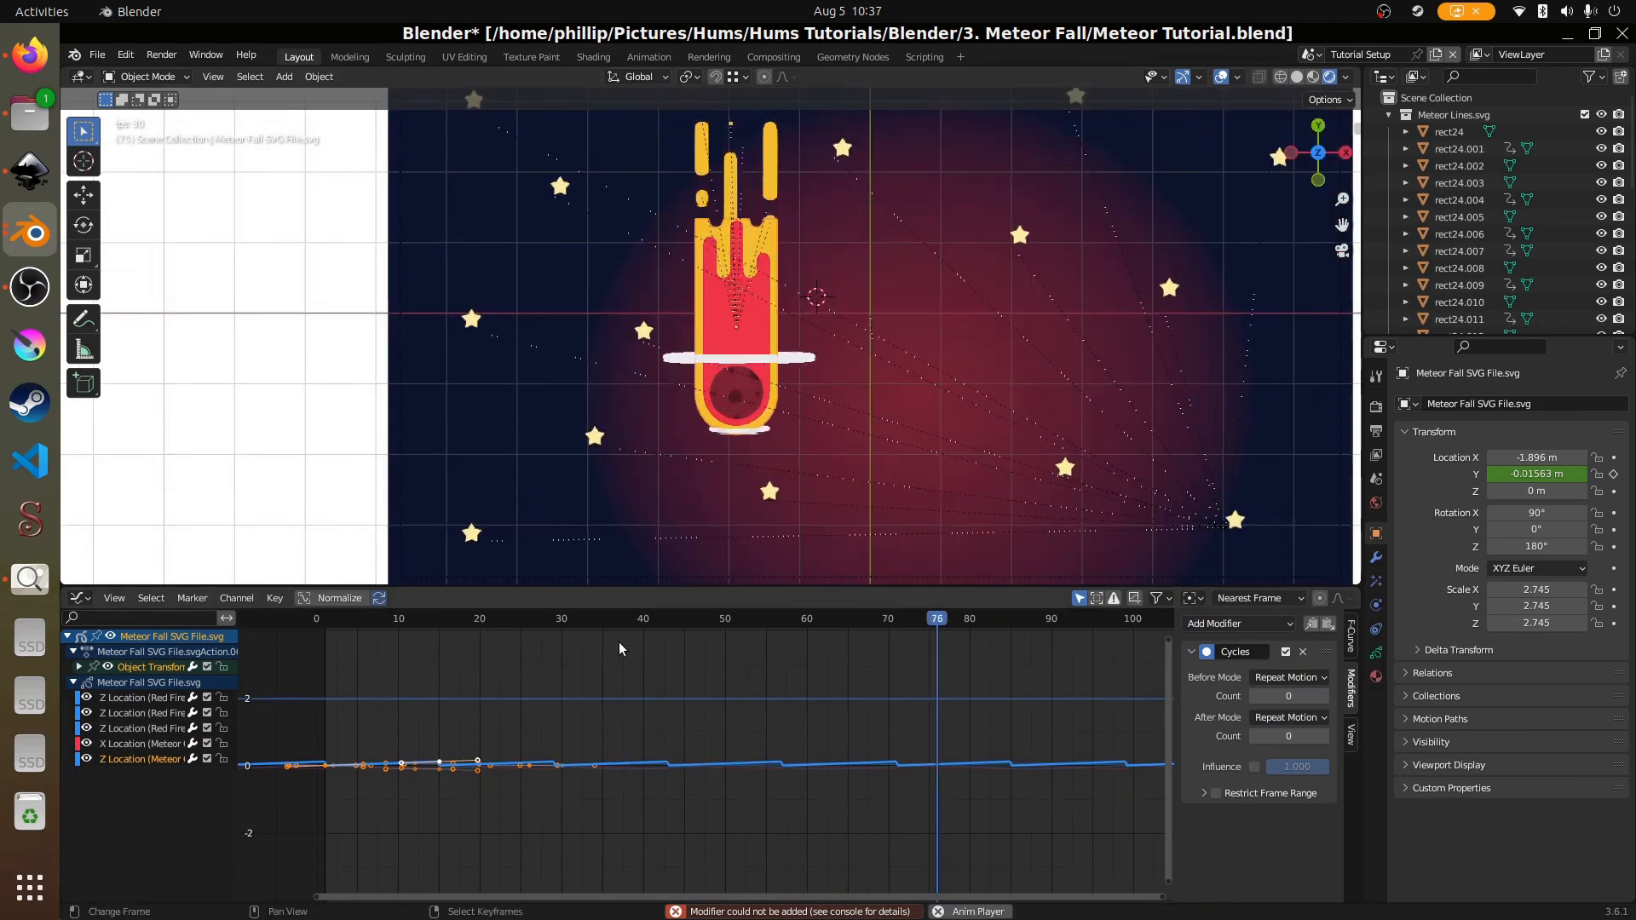
scroll(618, 642, "down", 2)
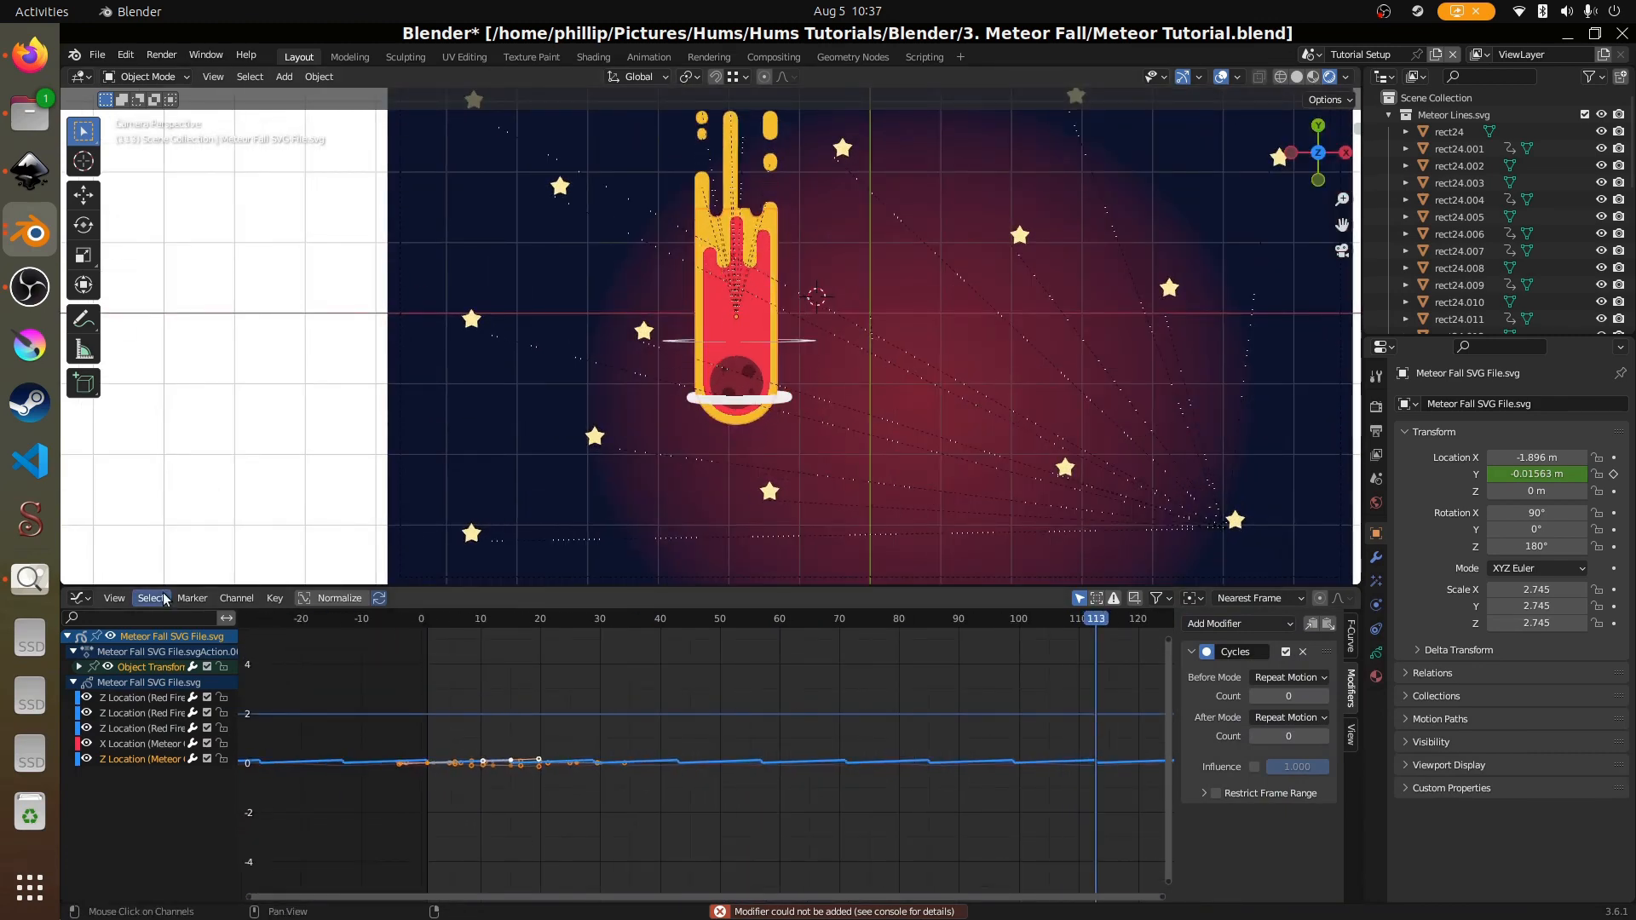
- Switch the Graph Editor area to the Dope Sheet, with the meteor's keyframes in view
left_click(81, 598)
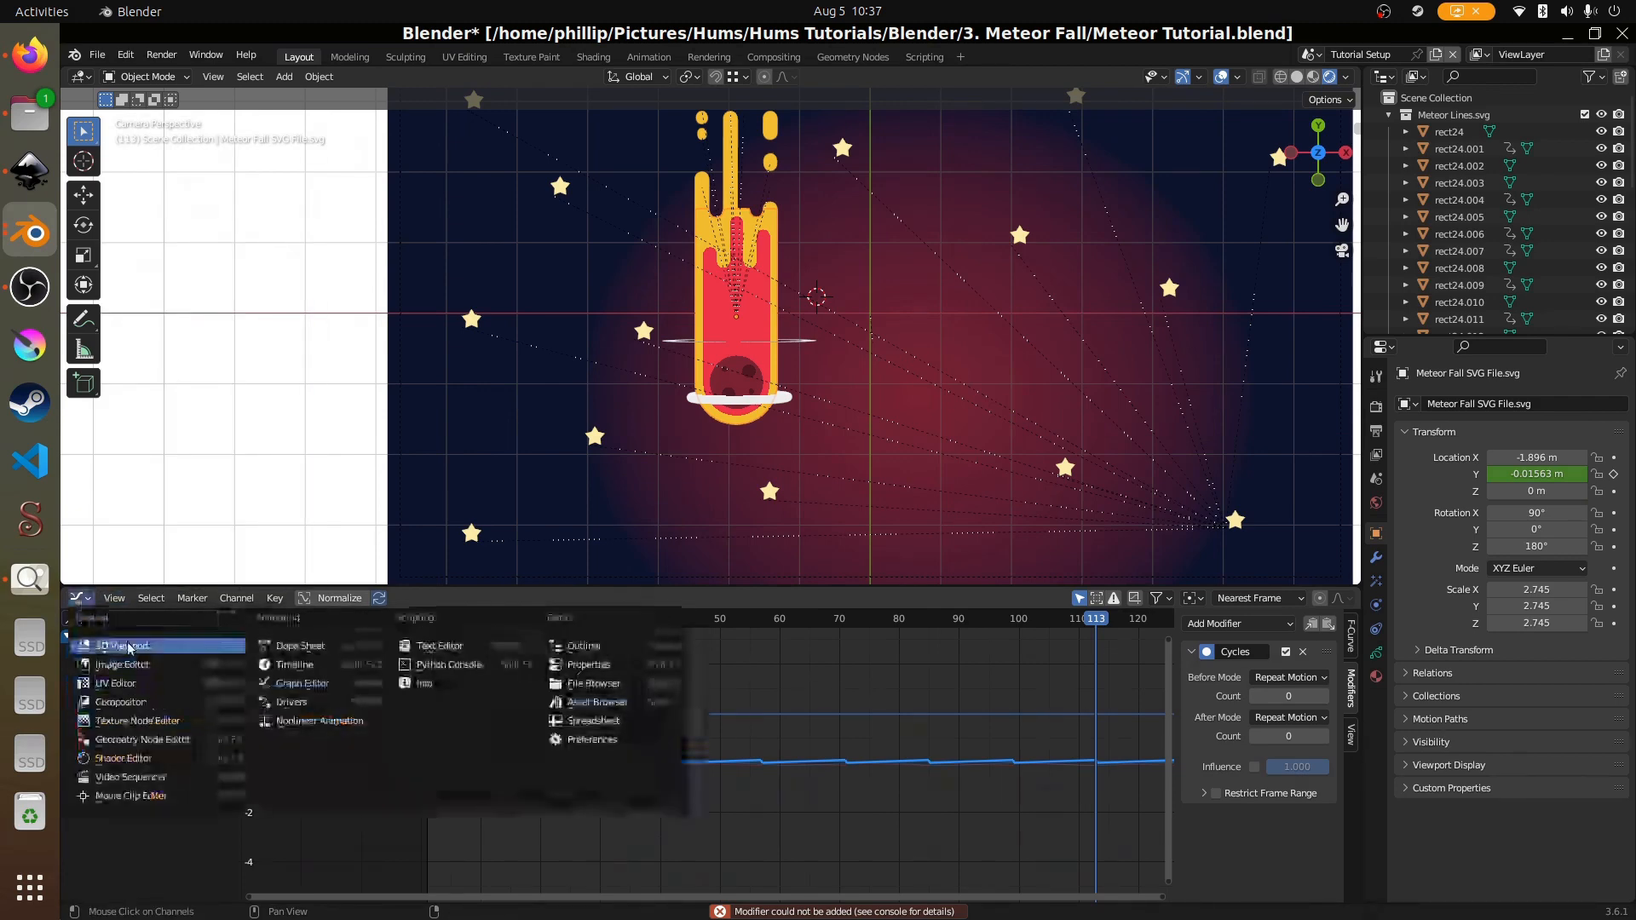
left_click(315, 644)
scroll(633, 734, "up", 2)
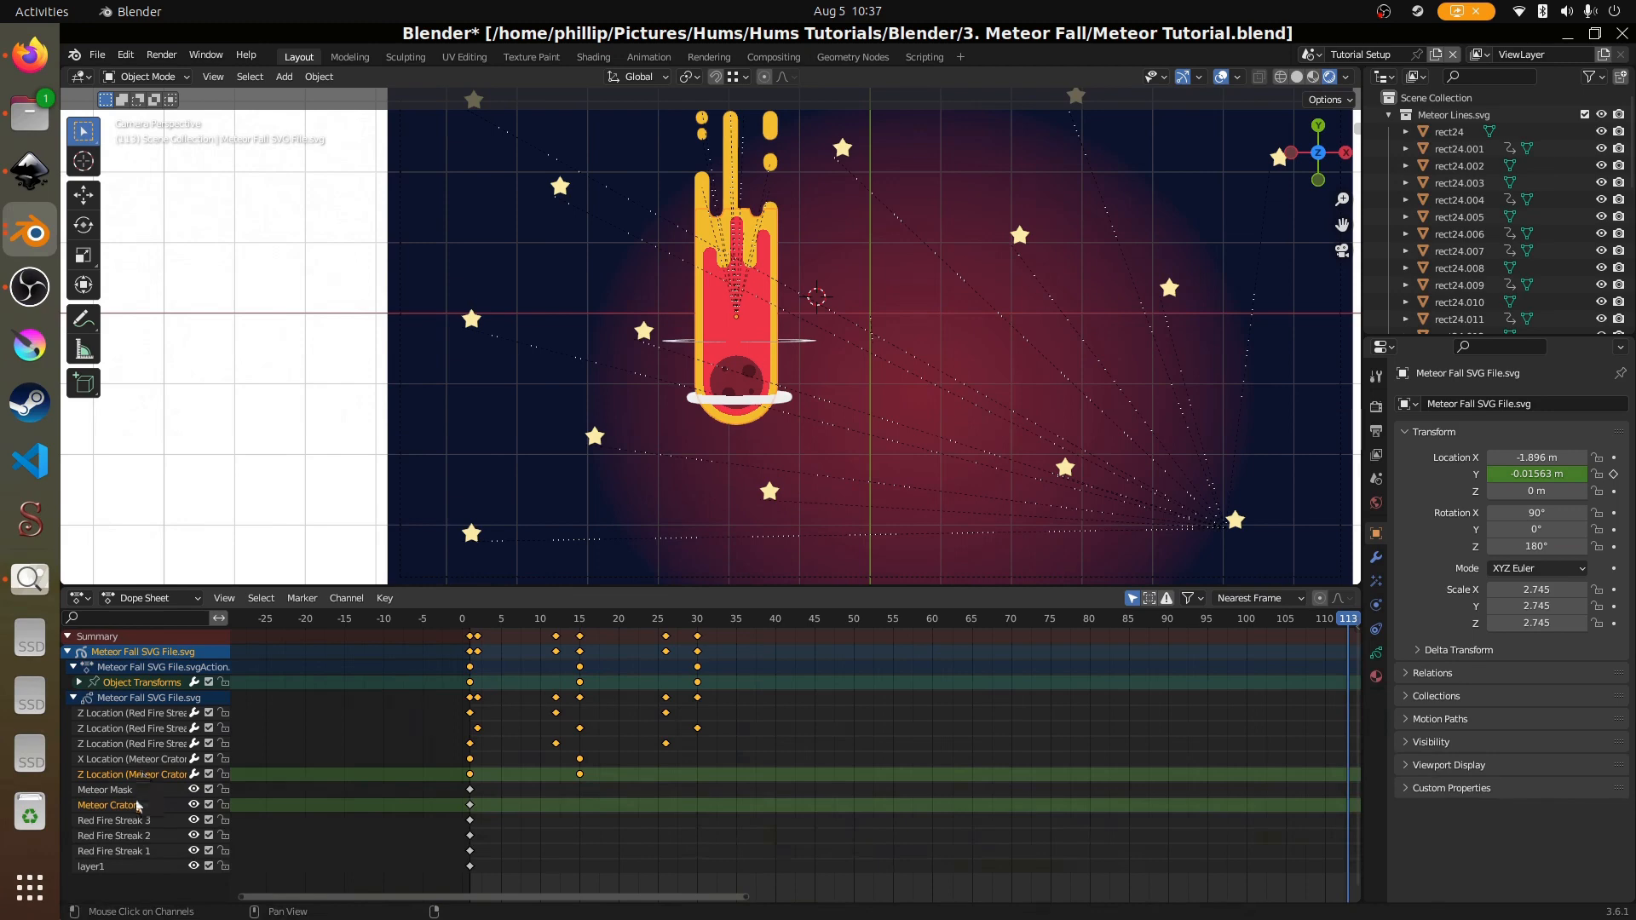
- Look through the fire streak and meteor crater channels to identify which keyframes belong to each movement
left_click(133, 743)
left_click(134, 729)
left_click(135, 714)
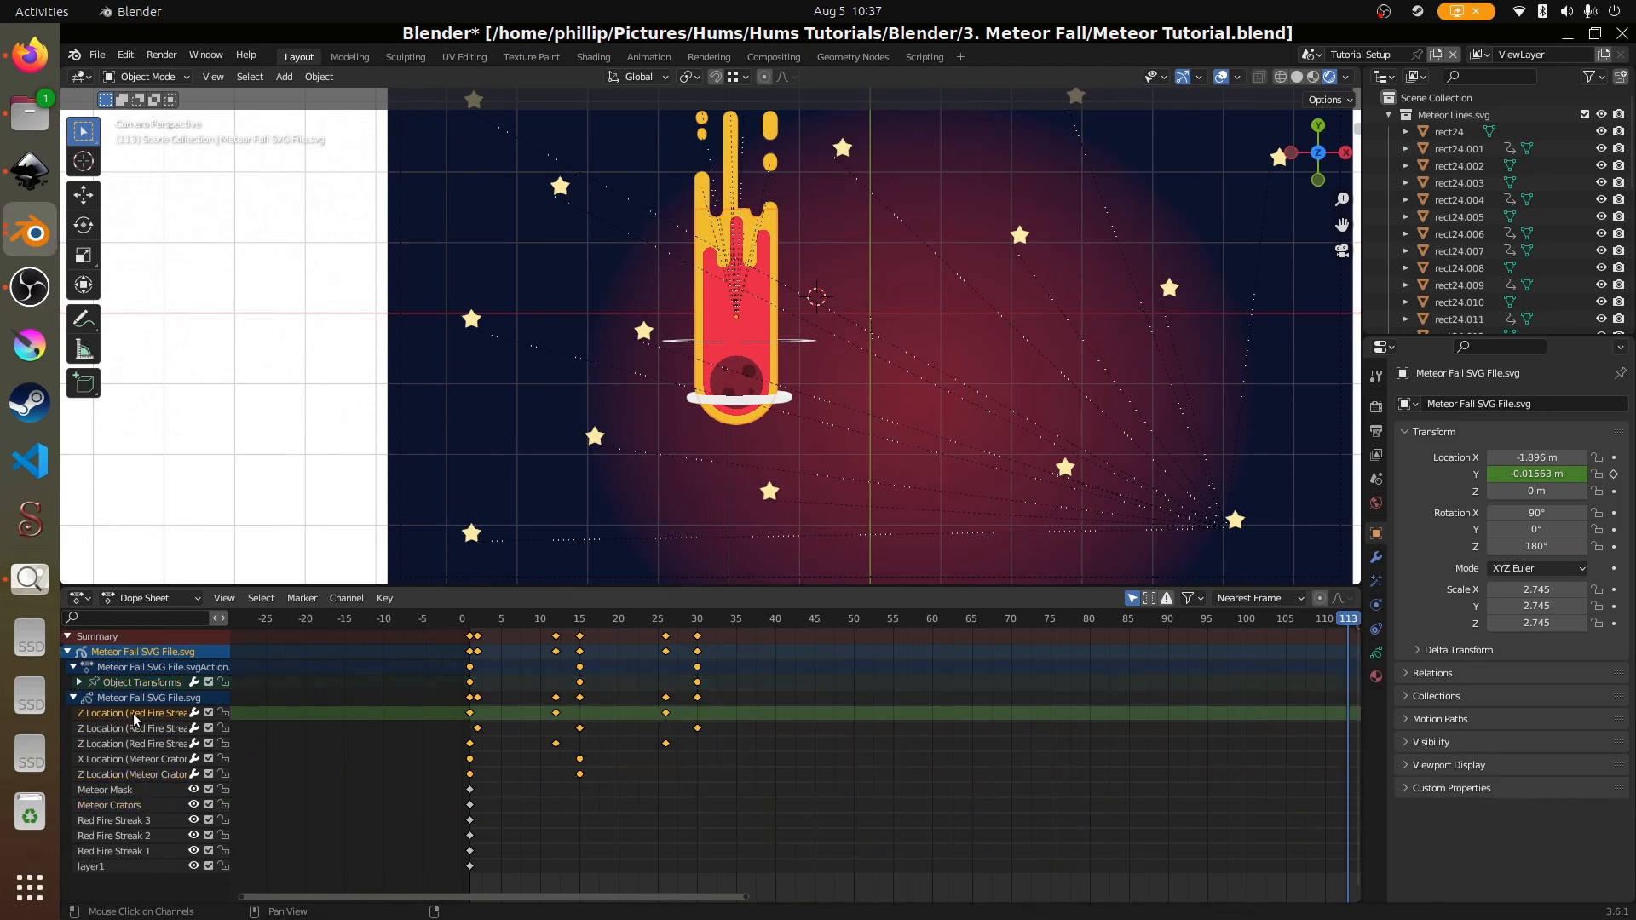
left_click(134, 733)
left_click(131, 774)
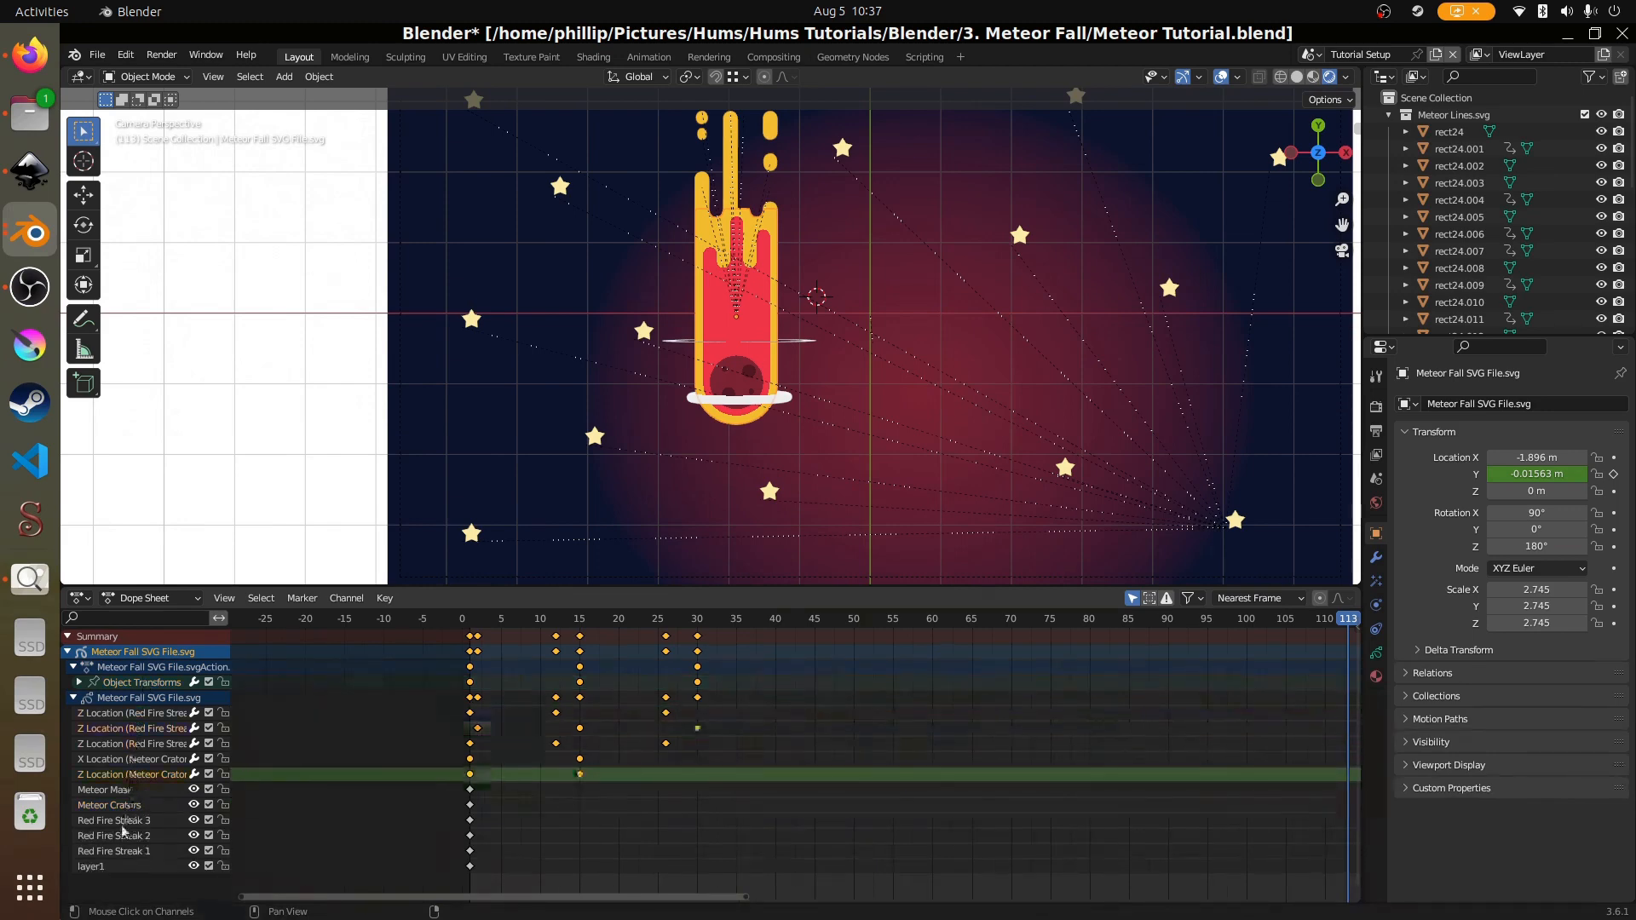
left_click(126, 820)
left_click(122, 771)
left_click(122, 759)
left_click(122, 742)
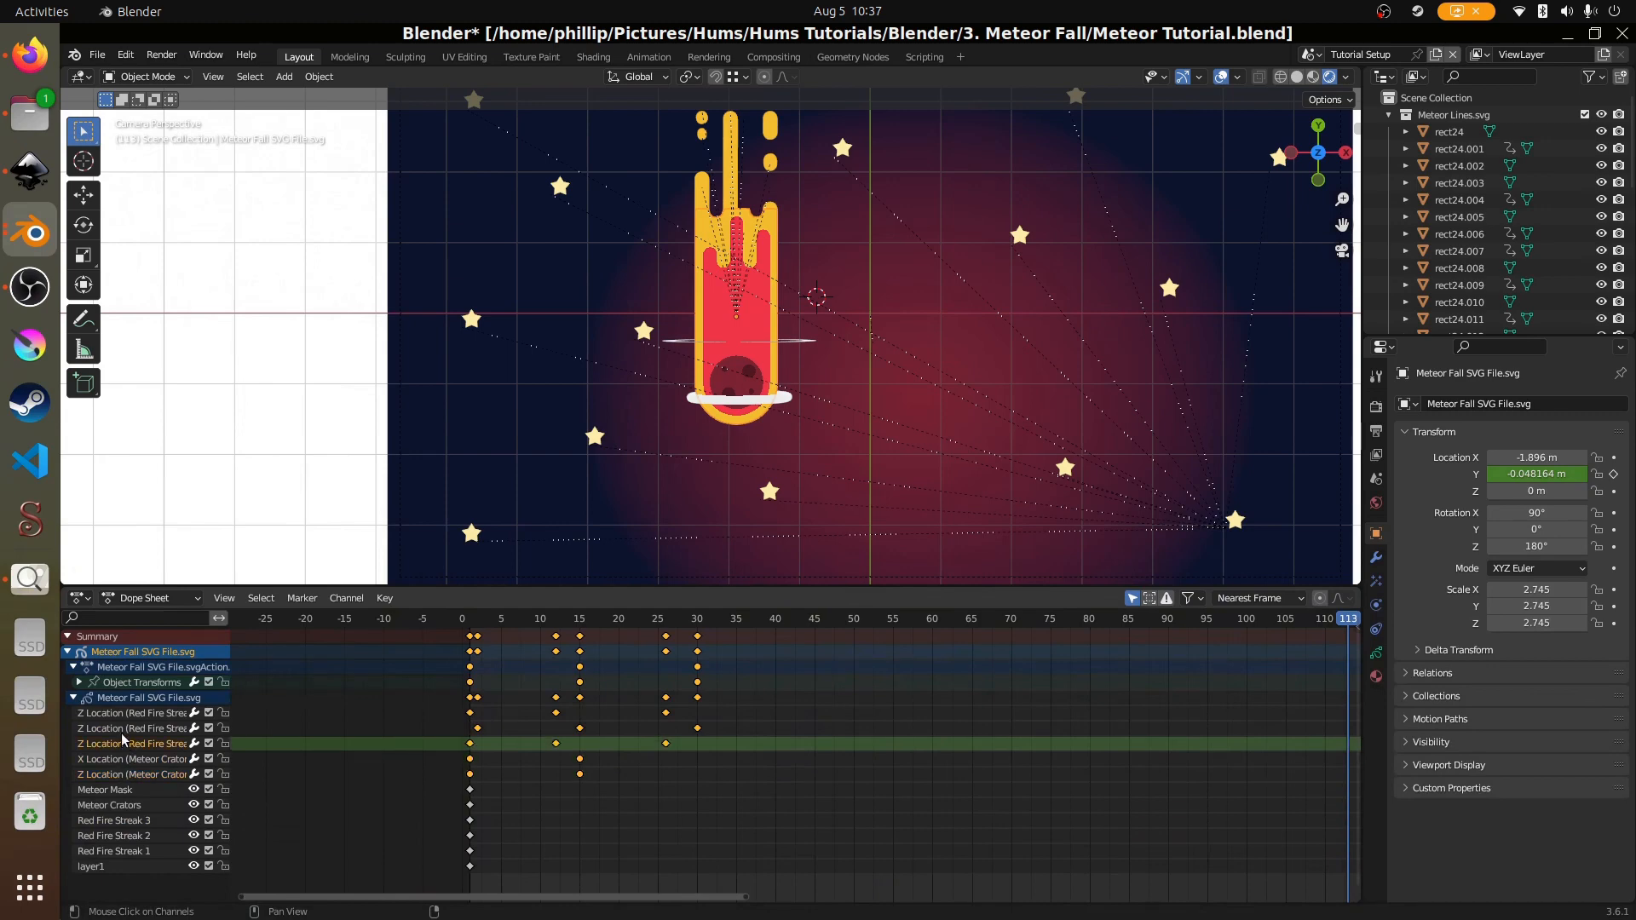
- Under Object Transforms, select the meteor's Y Location keyframes and scale them out from frame 1 to frames 22 and 45
left_click(78, 682)
left_click(129, 698)
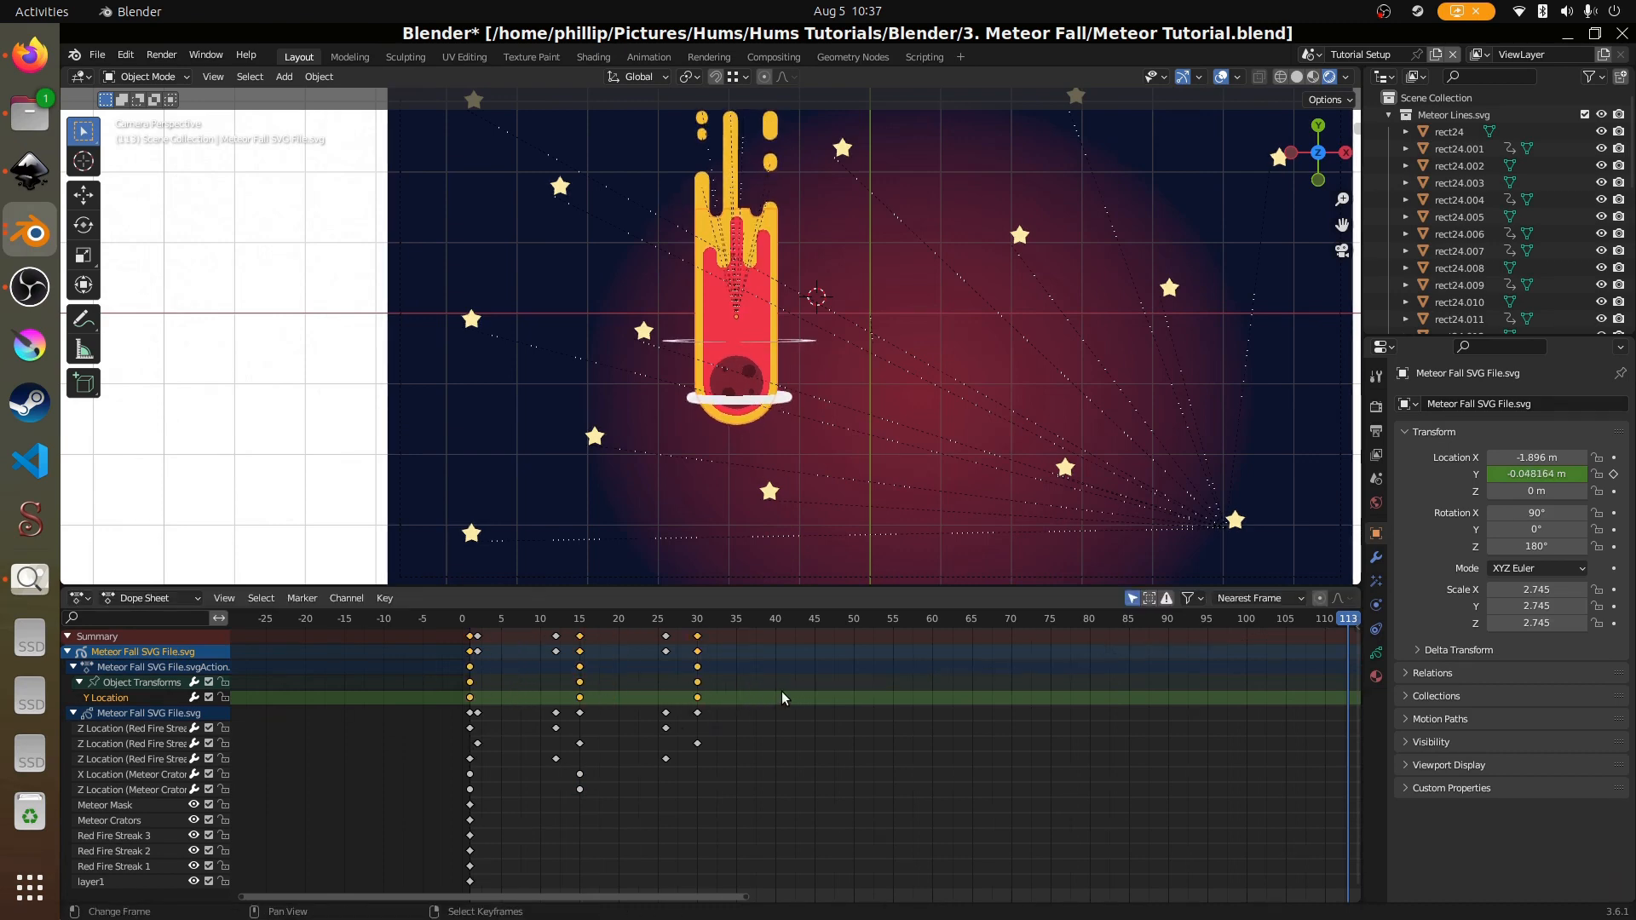
key("shift+Left")
key("s")
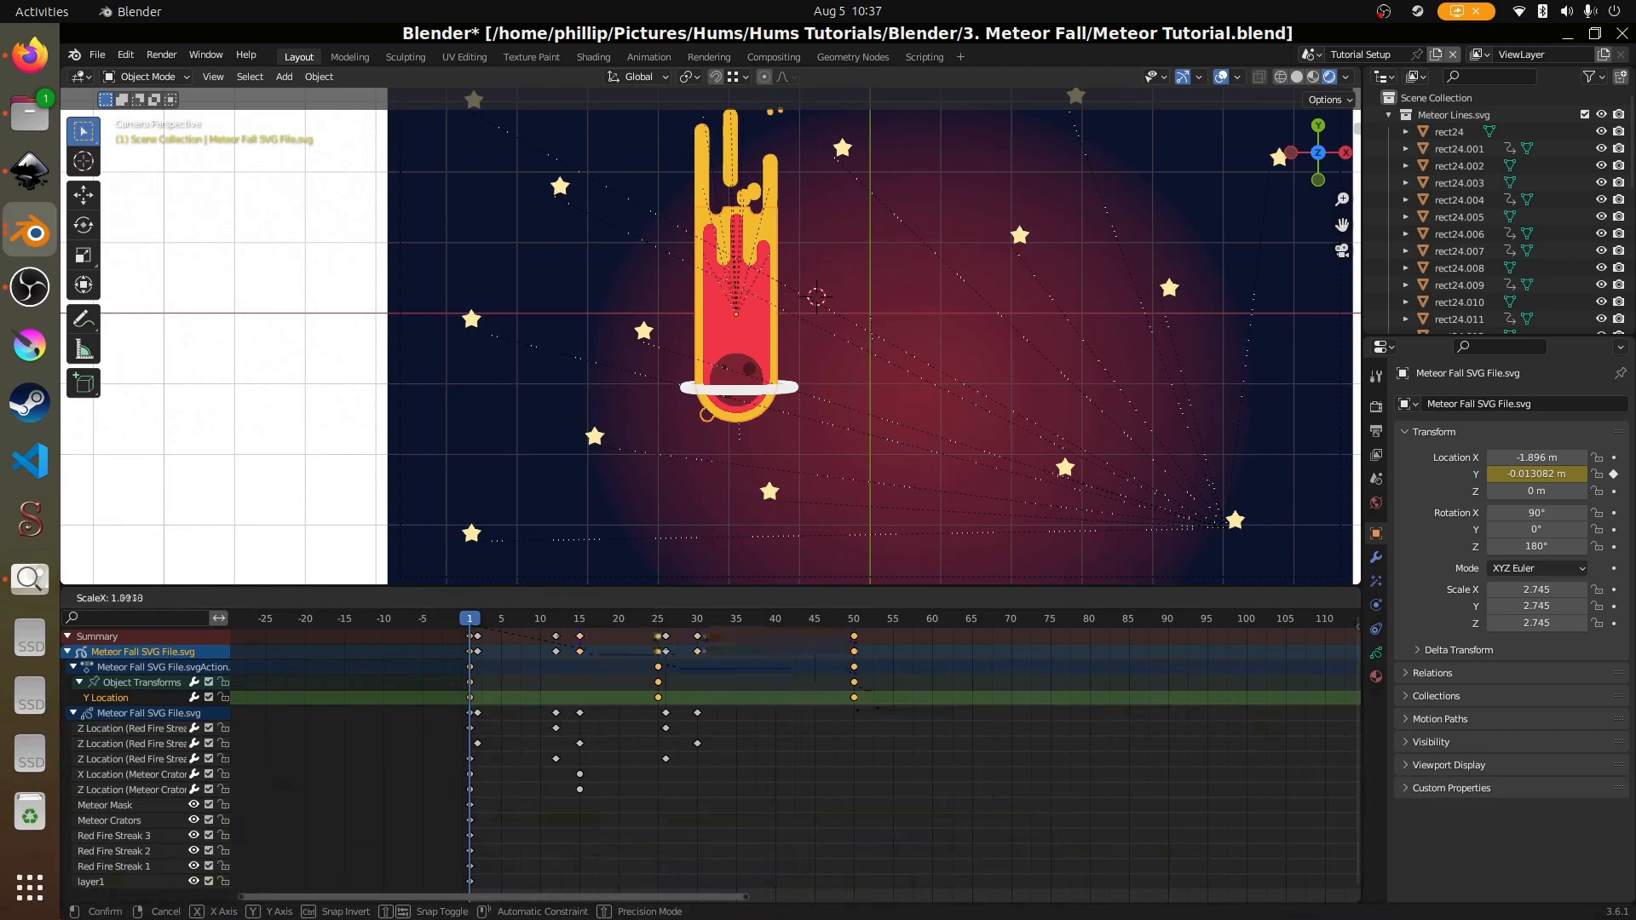
left_click(1071, 709)
- Play back the slower up-and-down movement in the full camera view and save the file
key("space")
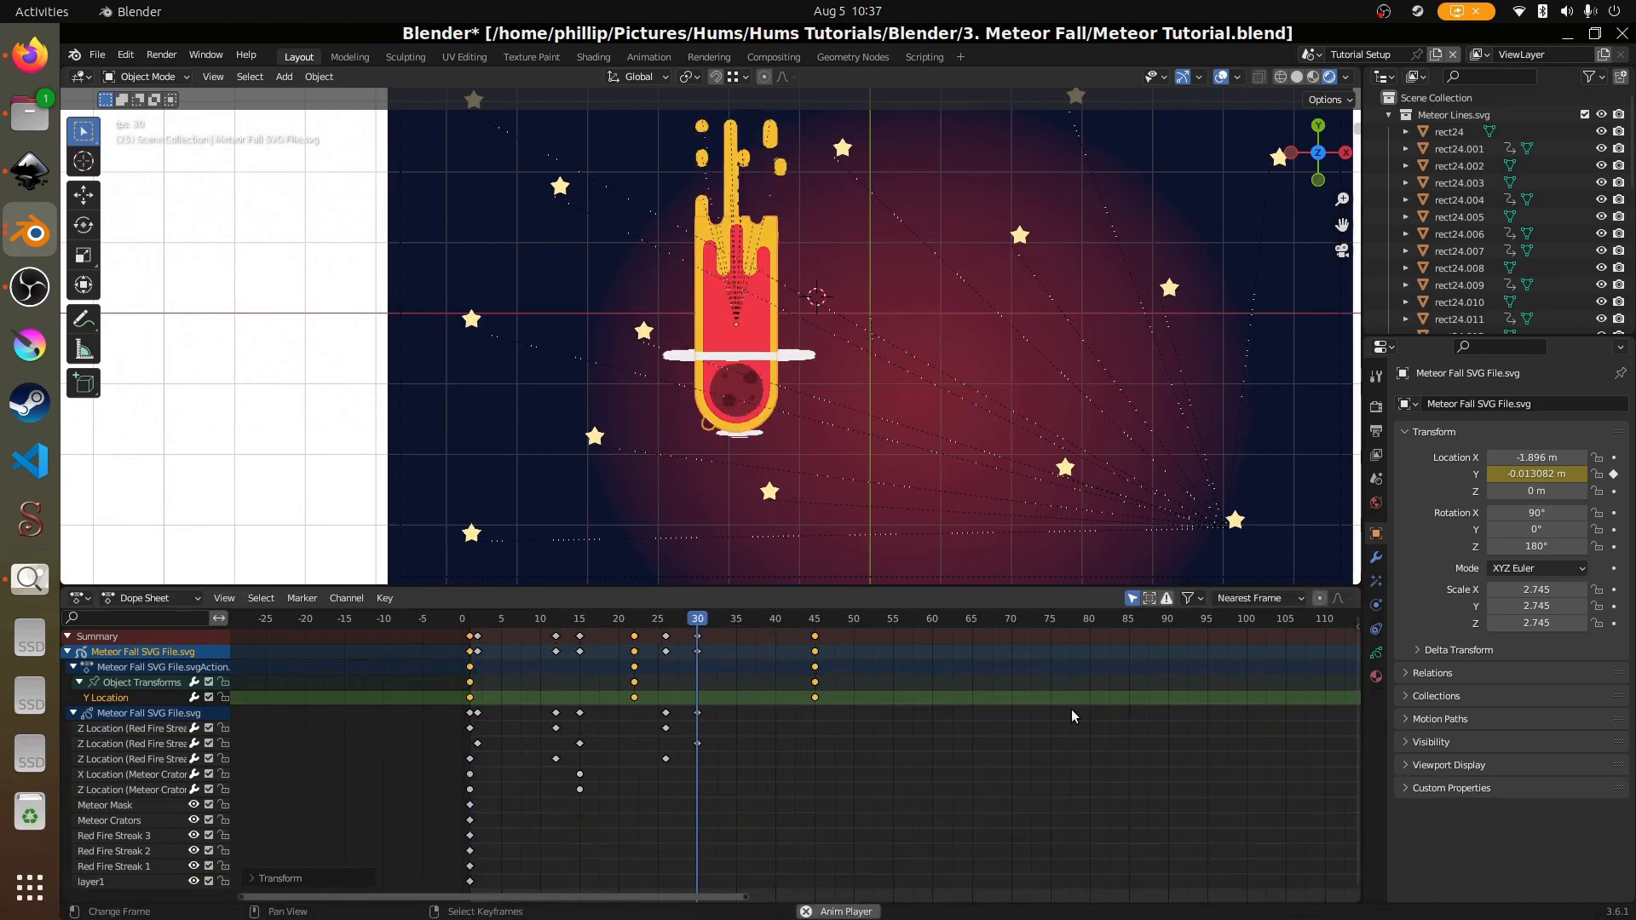
key("KP_0")
key("space")
key("ctrl+s")
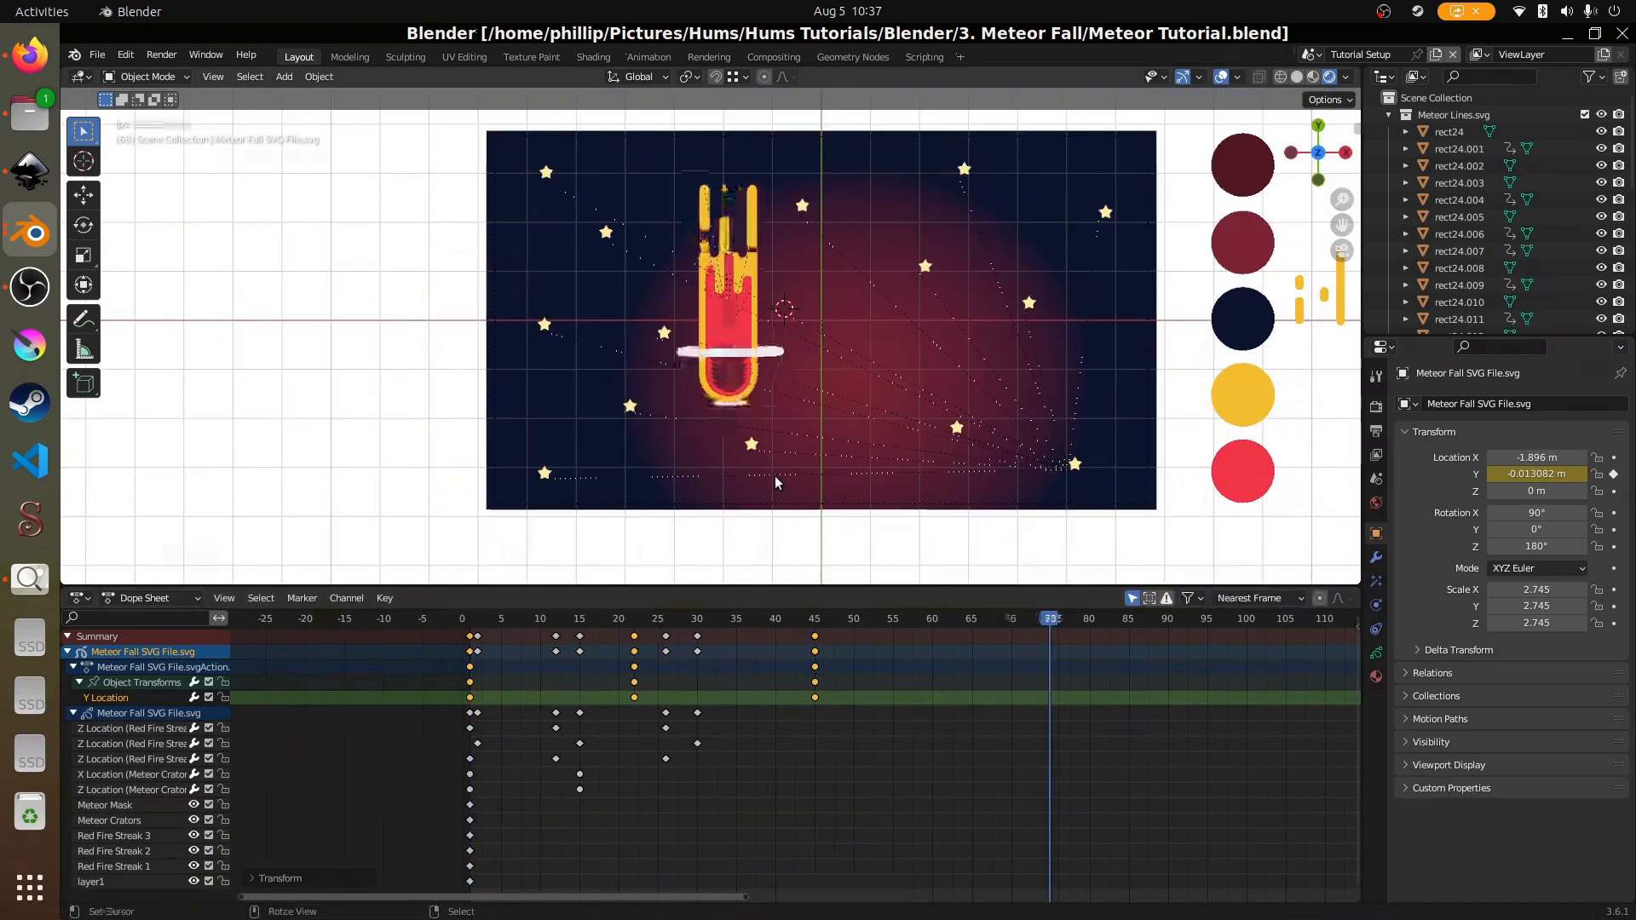
- Play back the whole scene again to check the meteor's looping motion
left_click(166, 599)
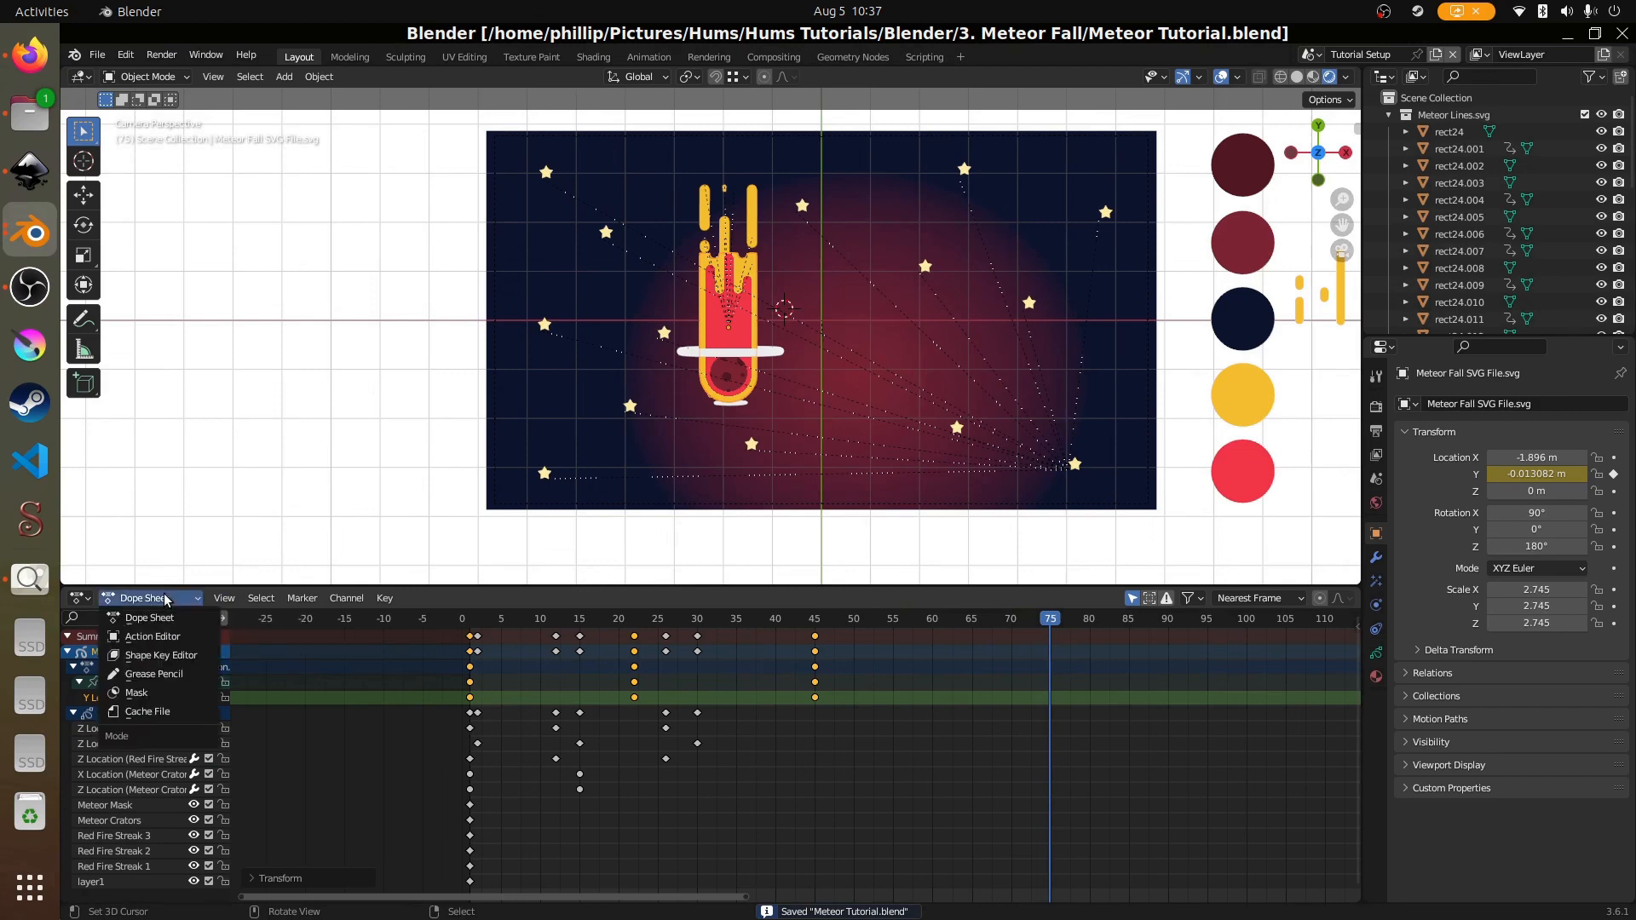
left_click(165, 600)
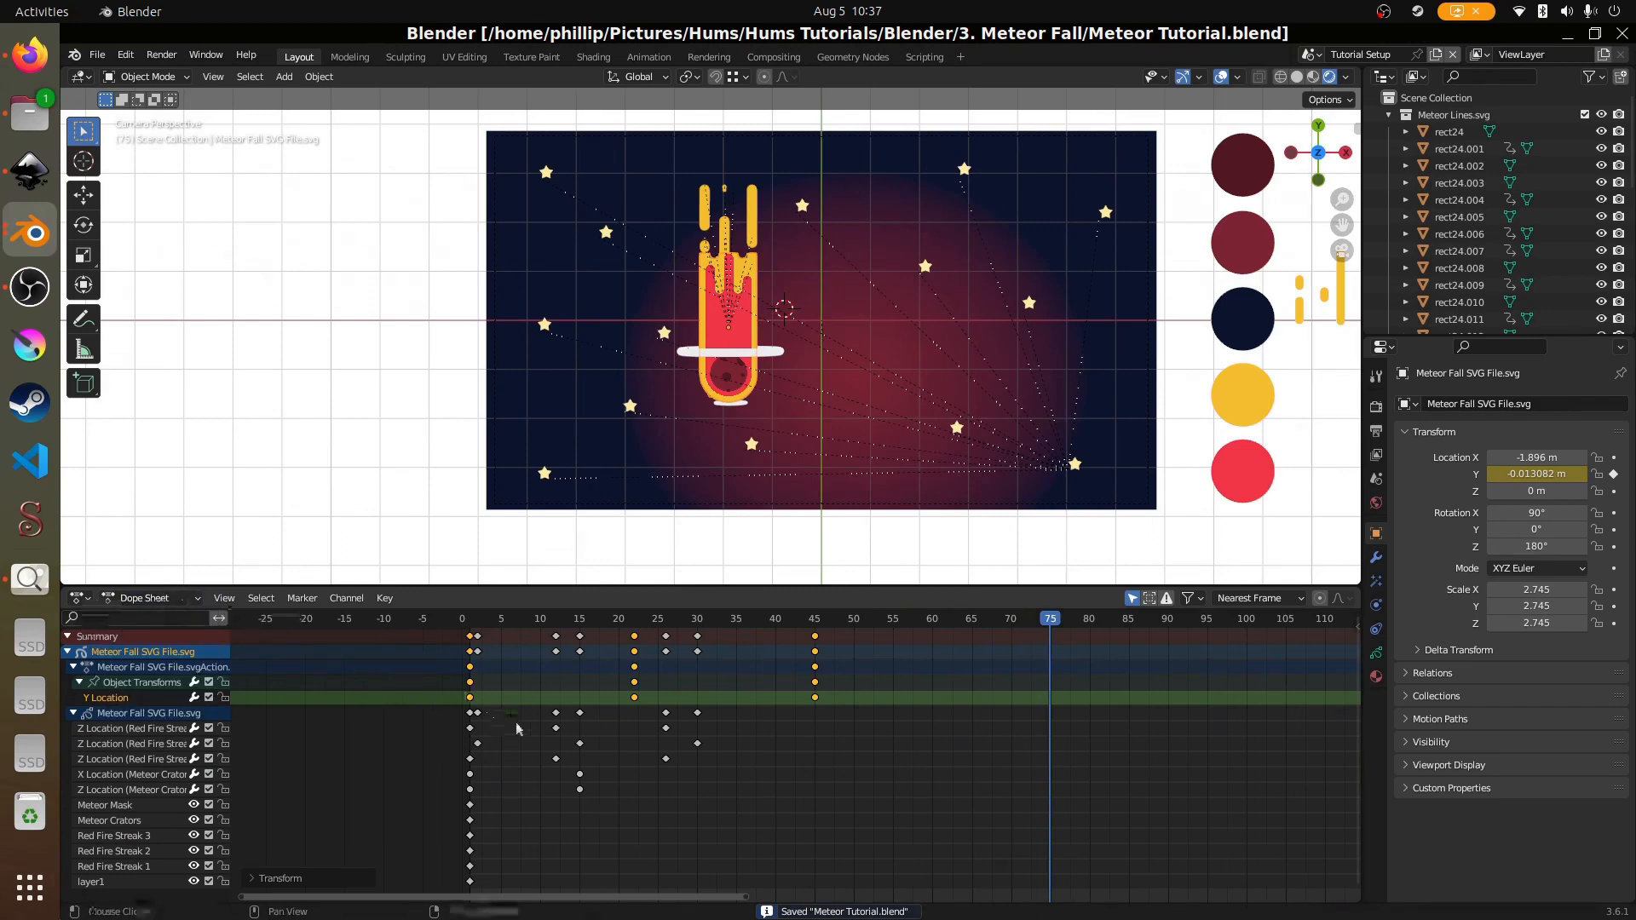
key("space")
scroll(799, 443, "down", 1)
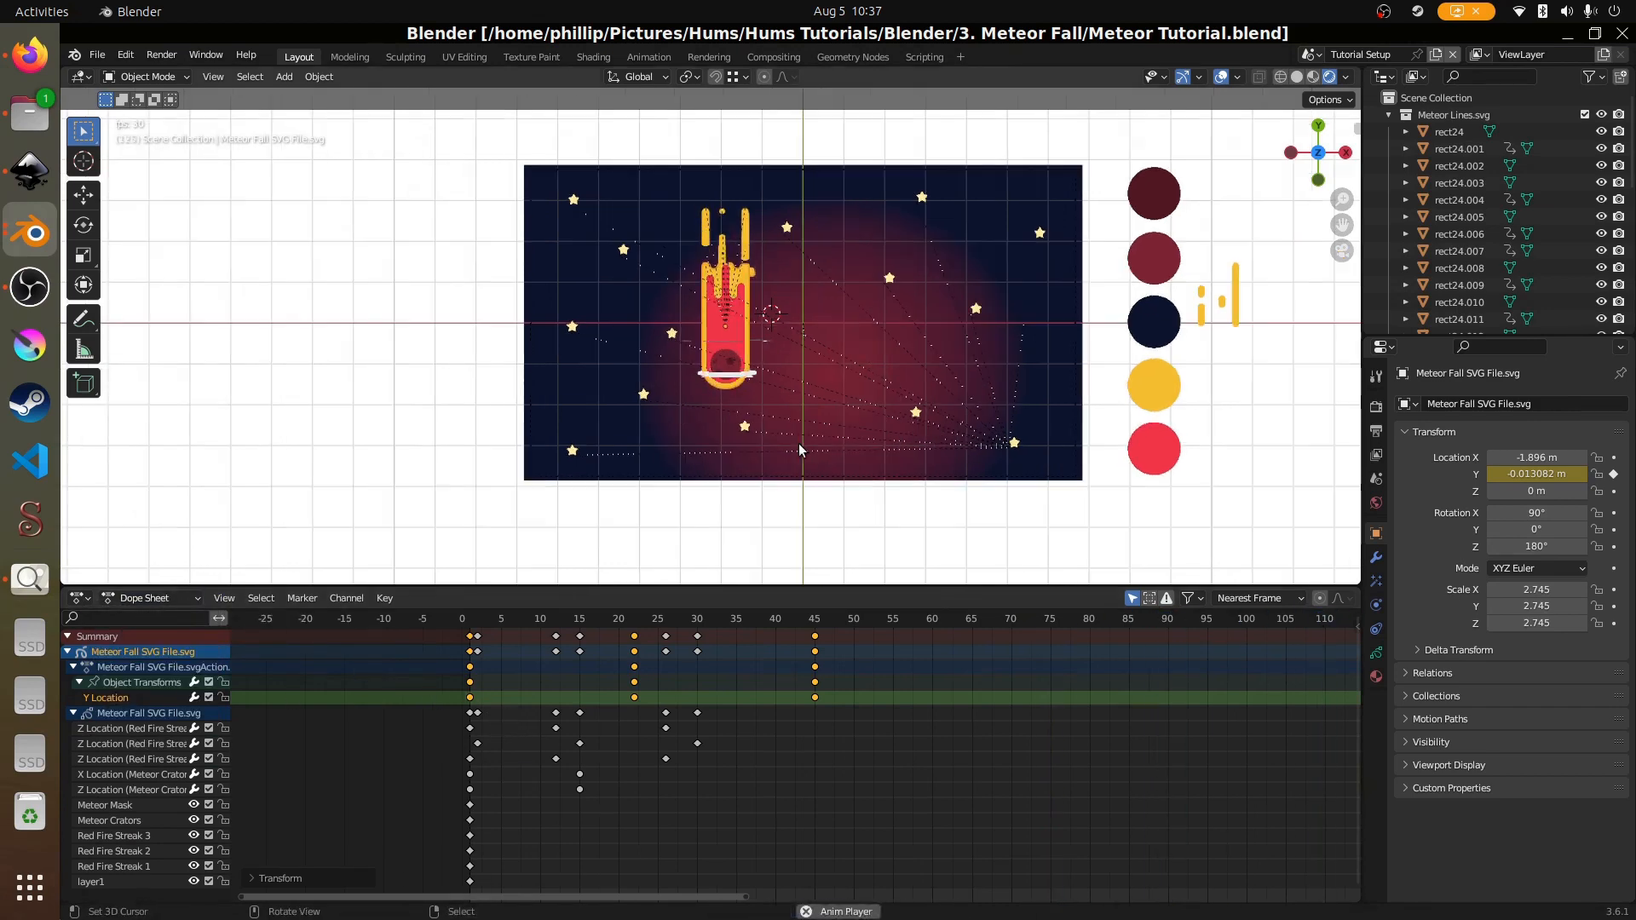
- Add a sphere empty to the scene and move it over the meteor
scroll(808, 402, "up", 2)
left_click(846, 431)
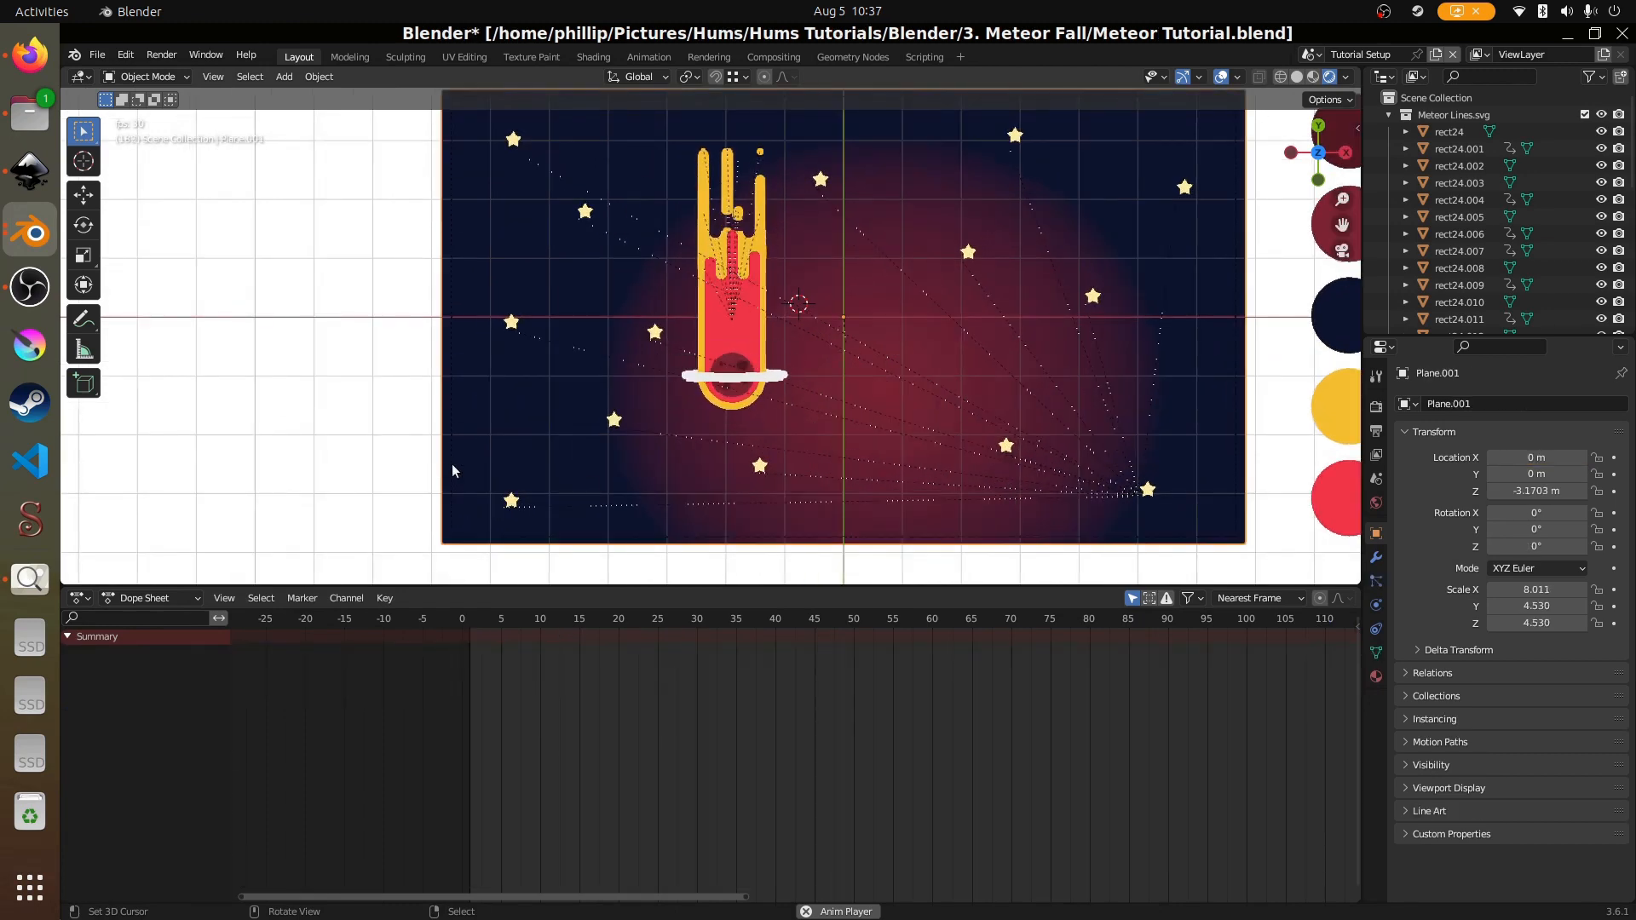
scroll(755, 315, "down", 2)
scroll(755, 315, "up", 4)
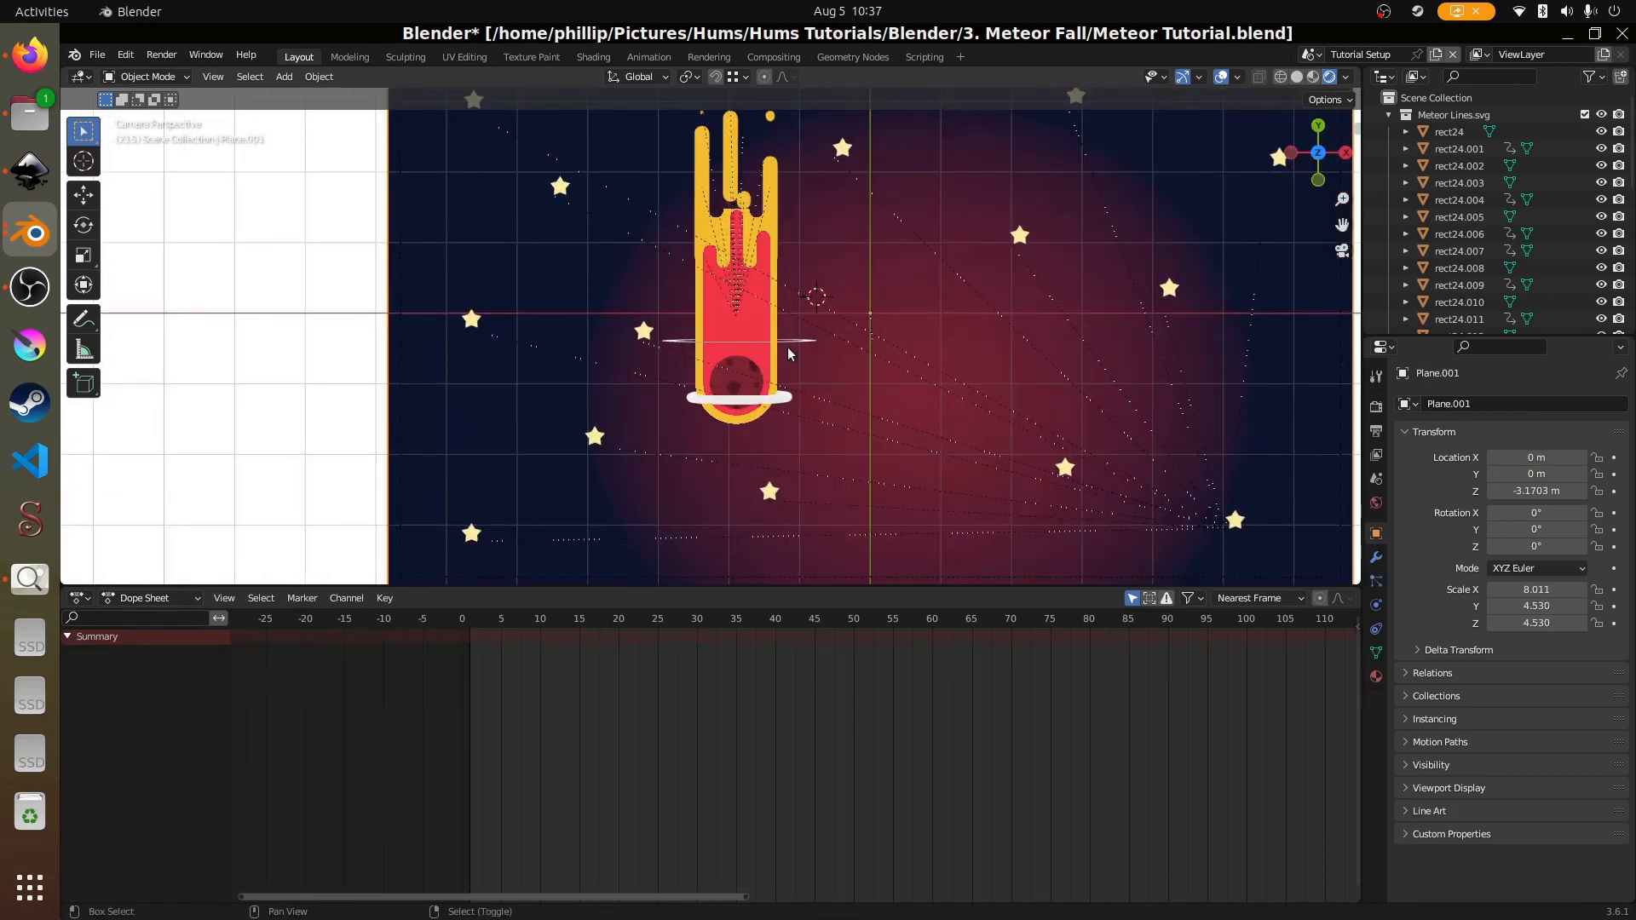
key("shift+a")
mouse_move(737, 460)
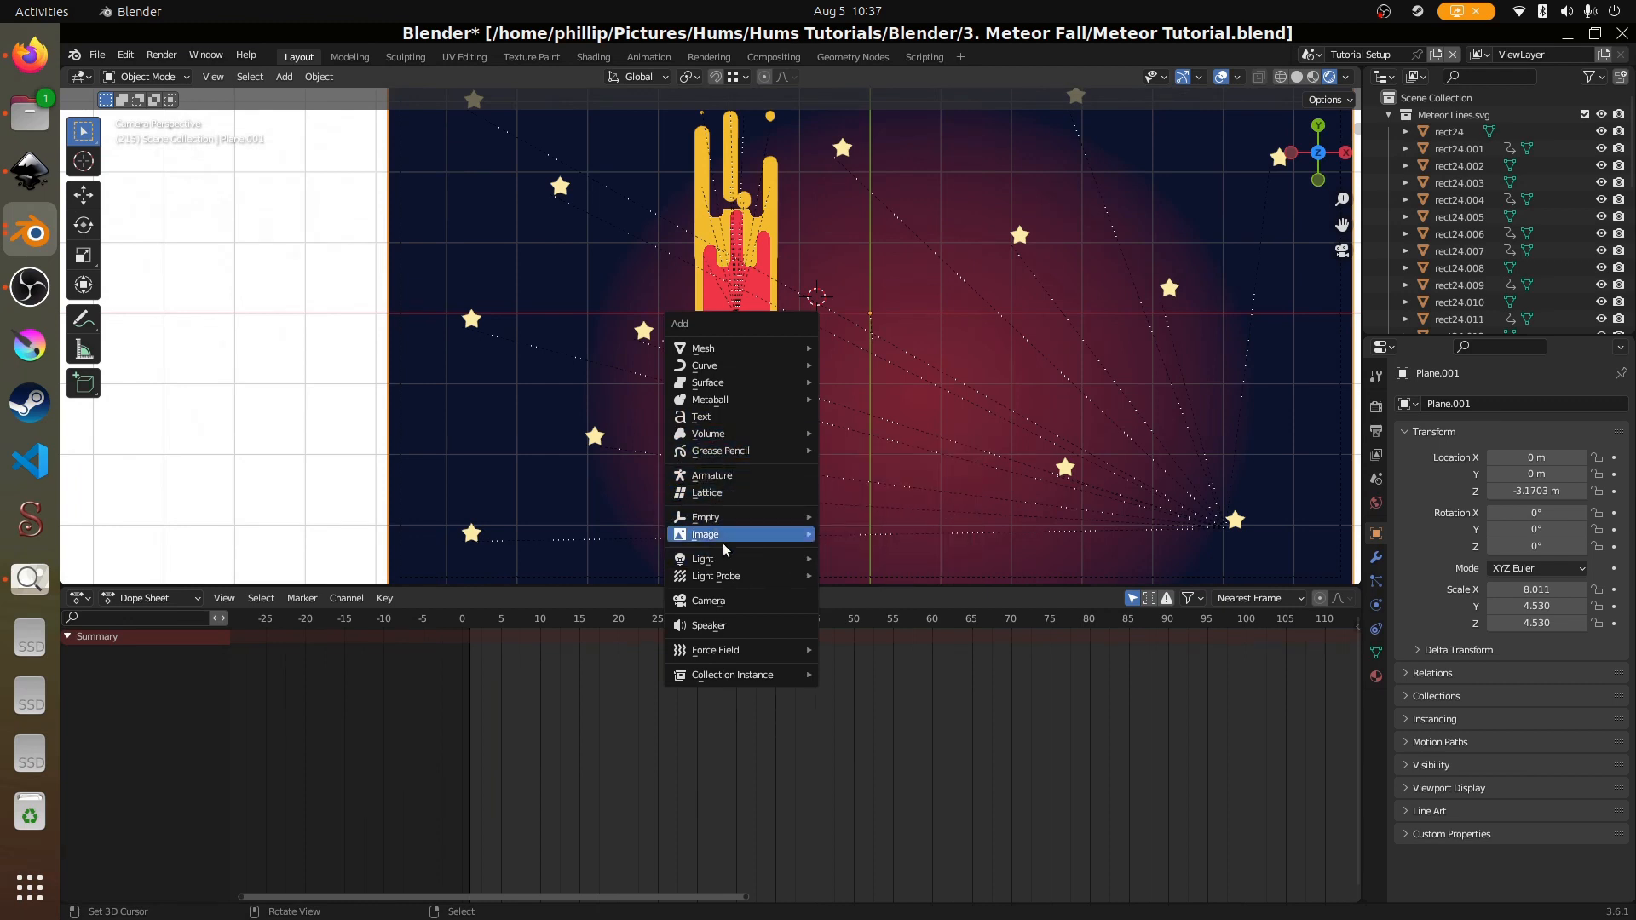
mouse_move(724, 517)
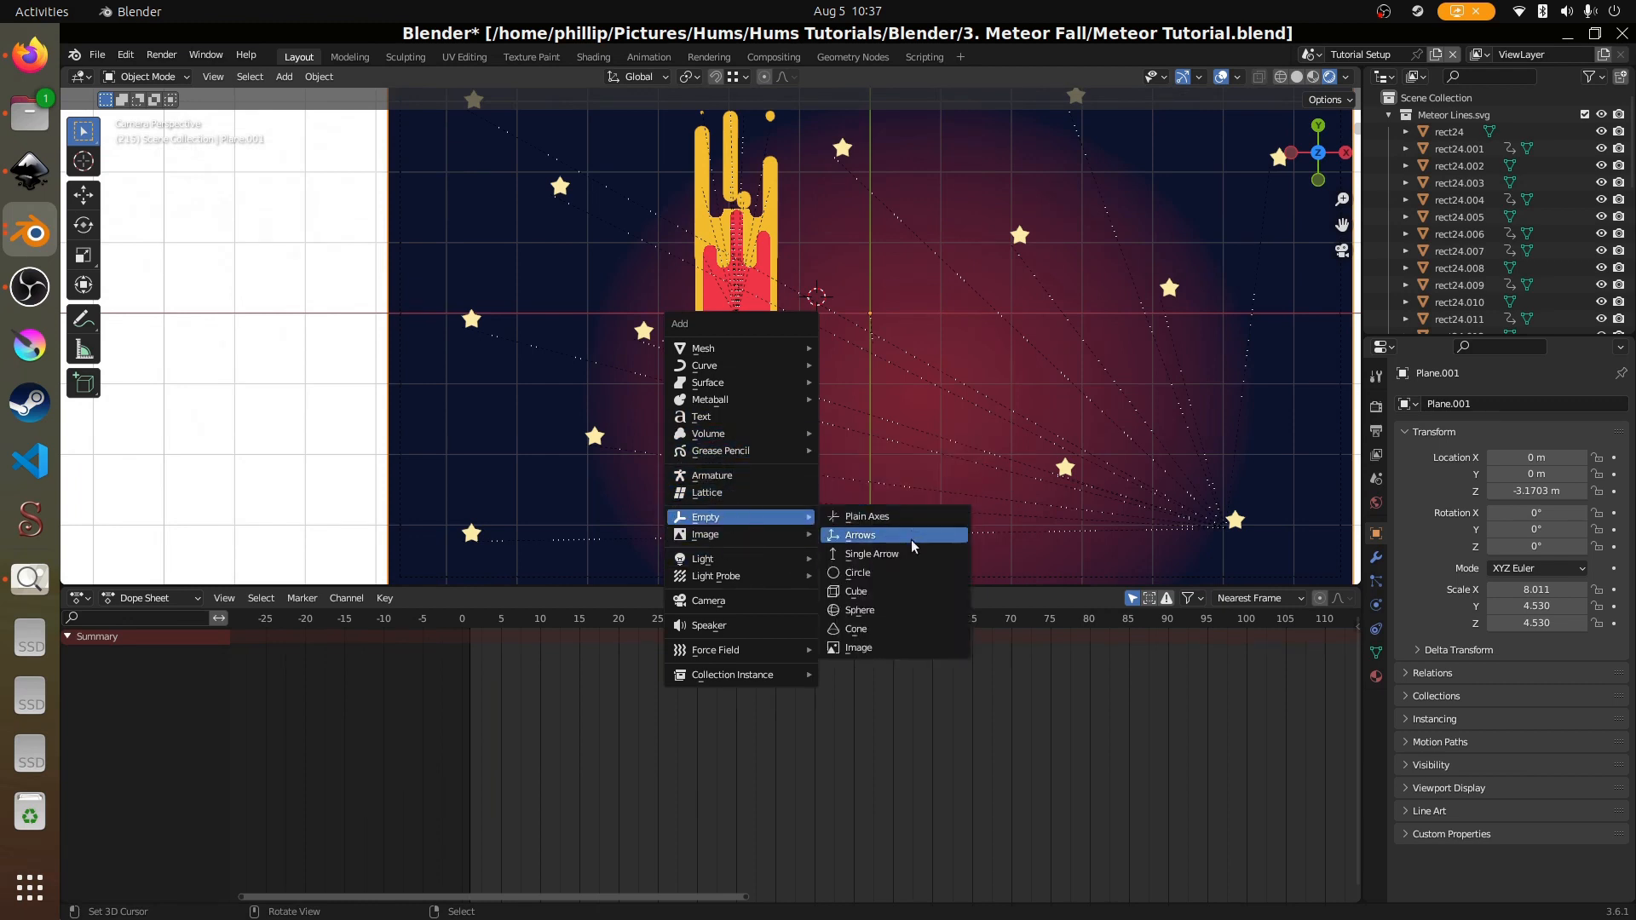
left_click(861, 610)
key("g")
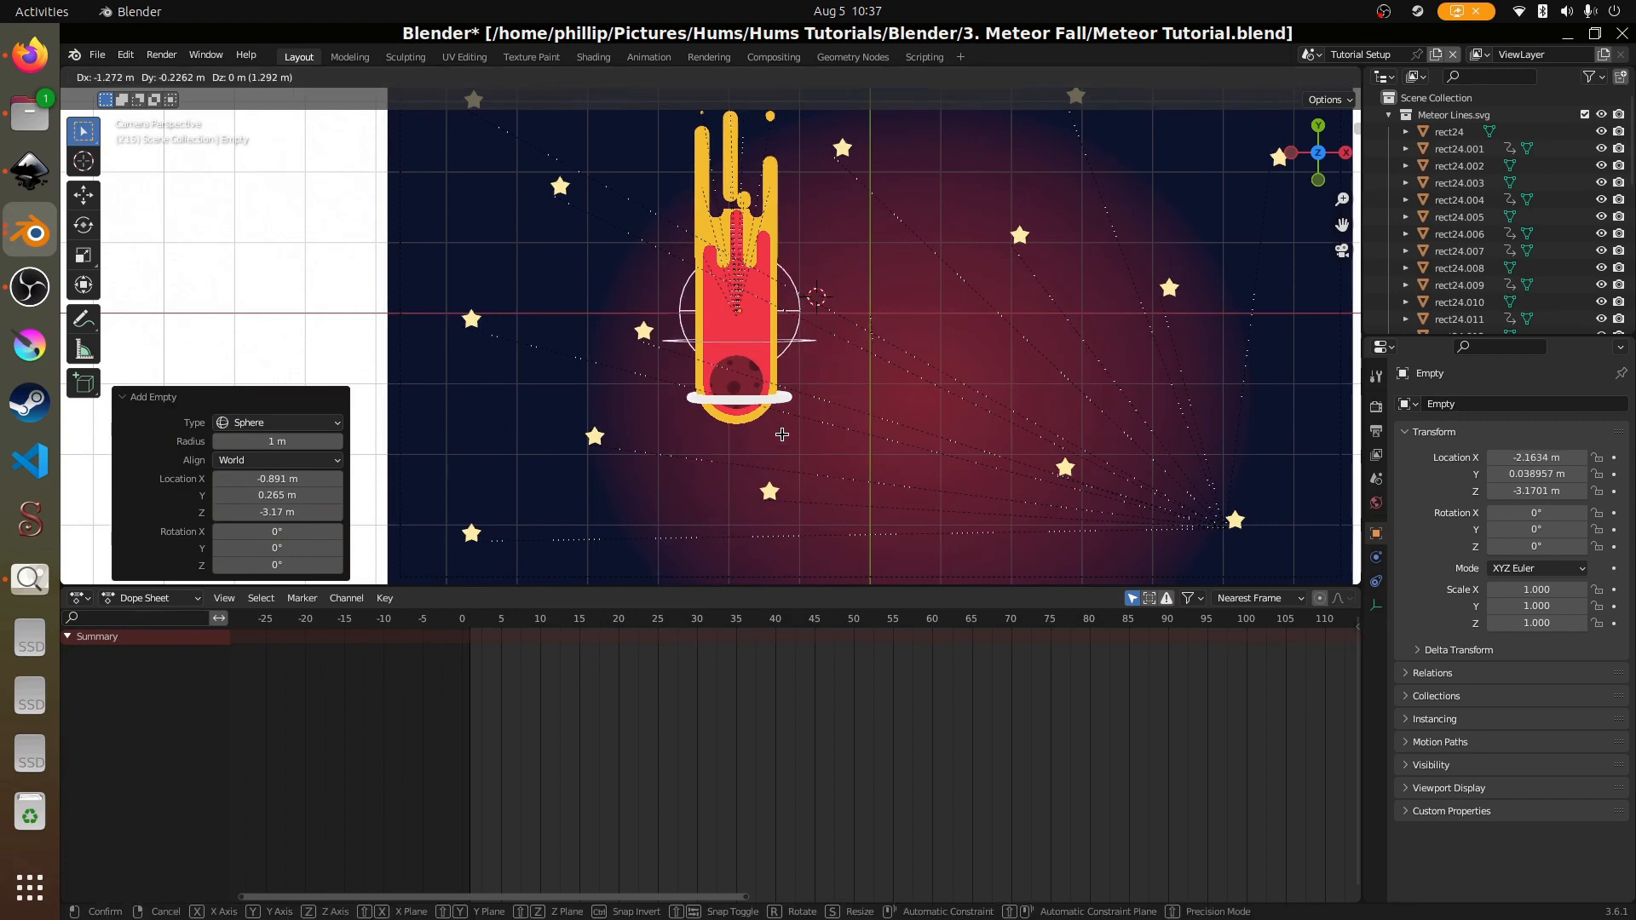
left_click(782, 443)
- Raise the sphere empty about 2.57 m along Z and centre it on the meteor along X at about -1.875 m
scroll(792, 306, "up", 2)
left_click(823, 317)
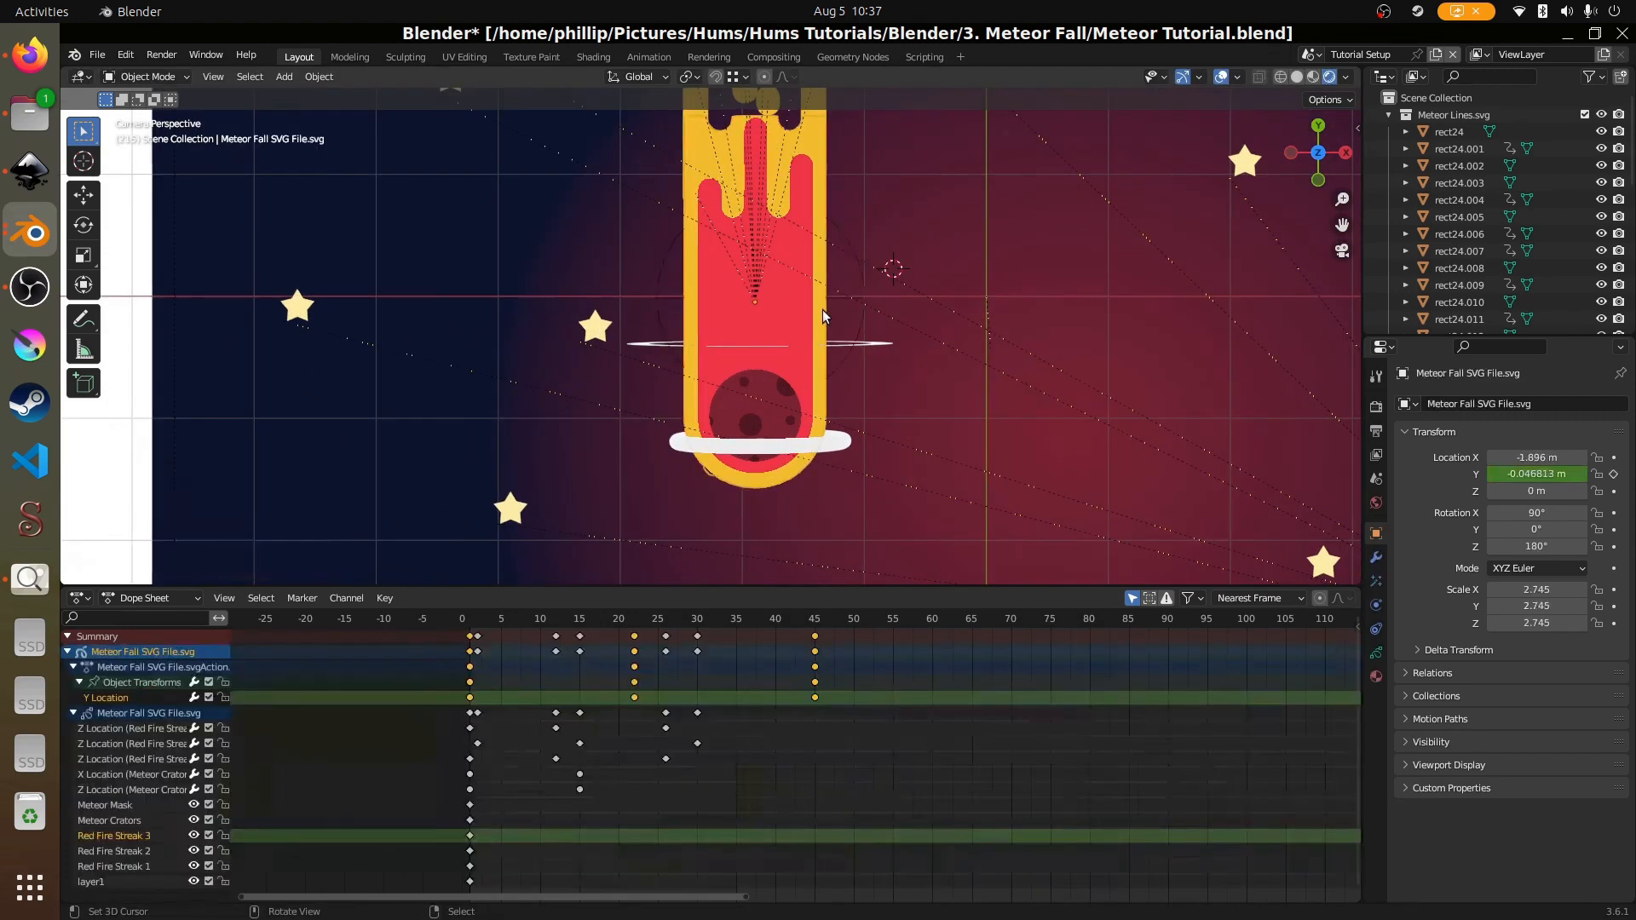
left_click(857, 259)
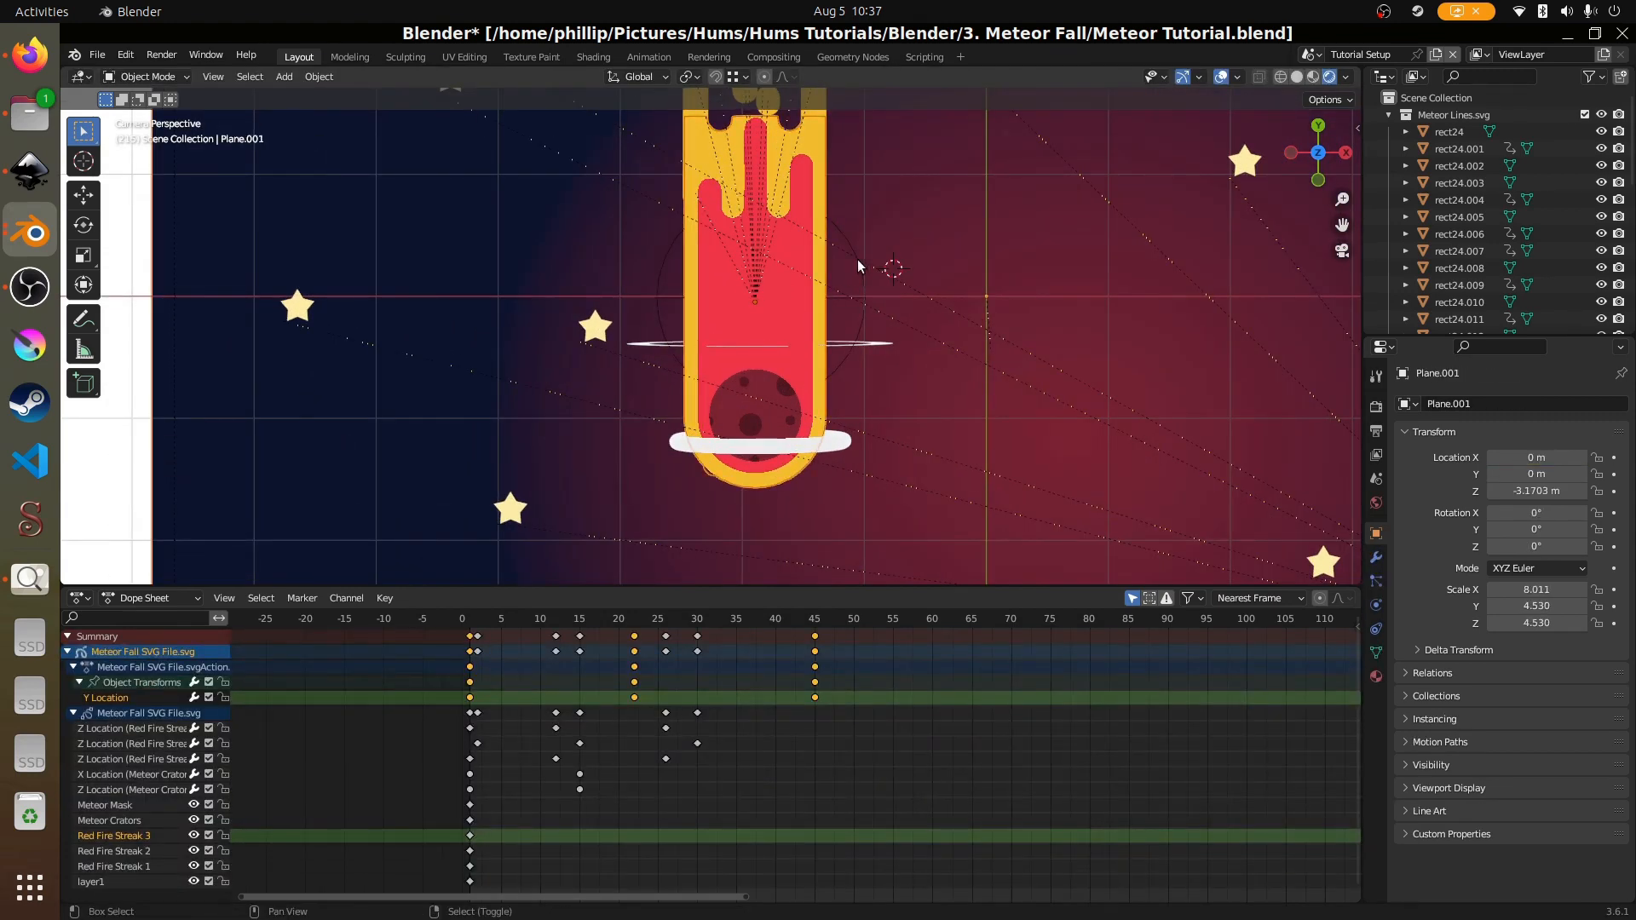
left_click(849, 246)
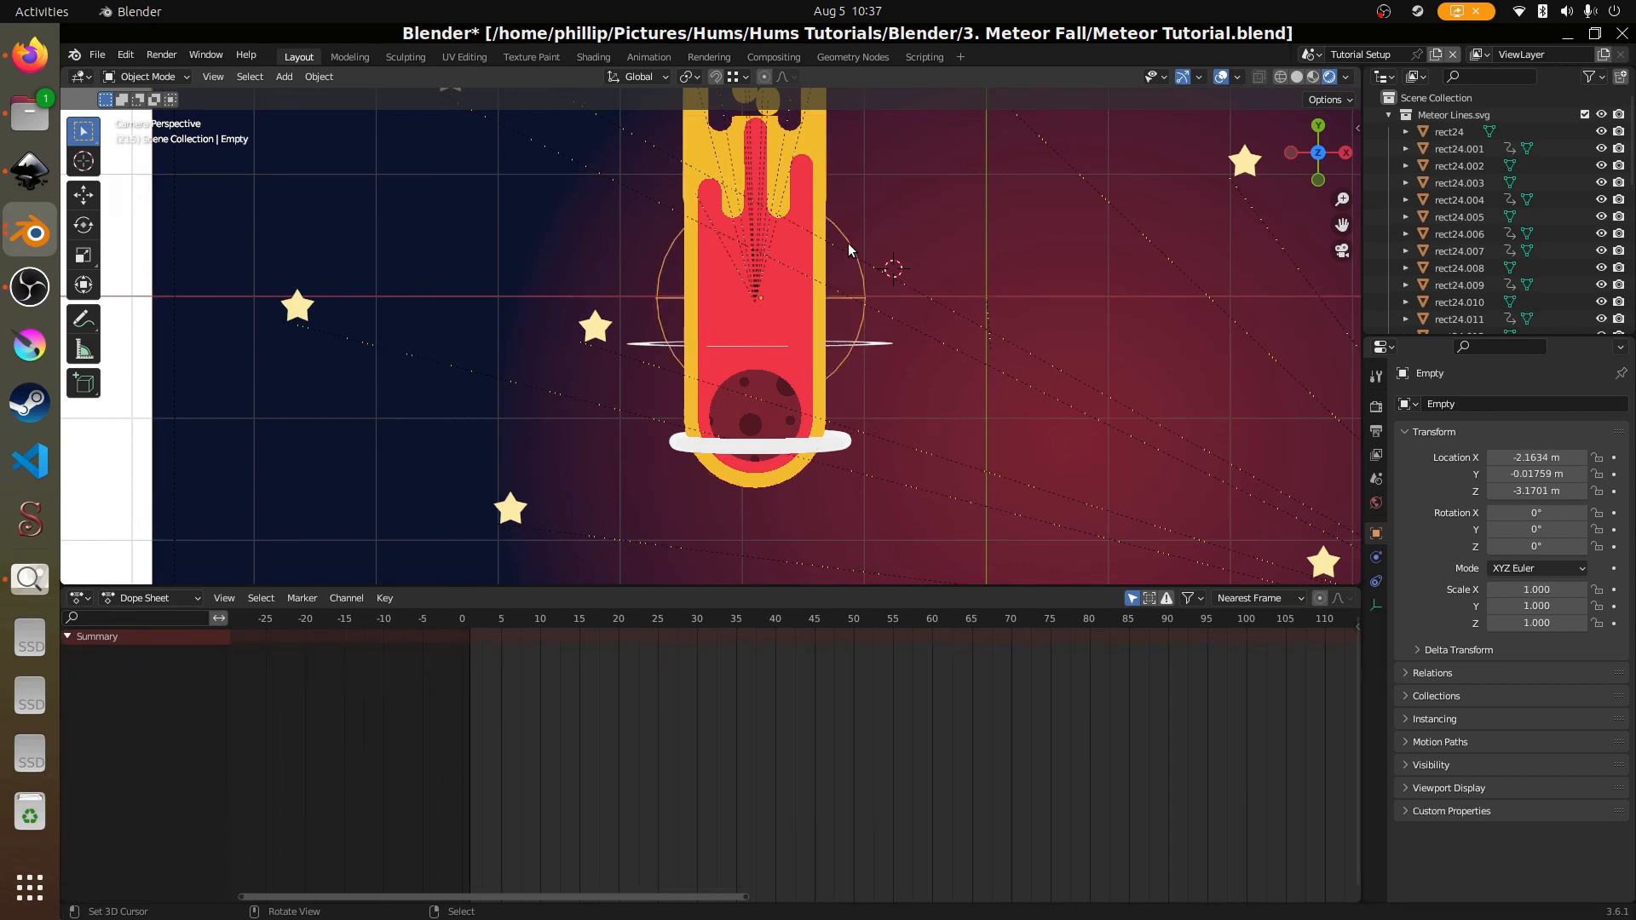
key("g")
key("z")
left_click(823, 326)
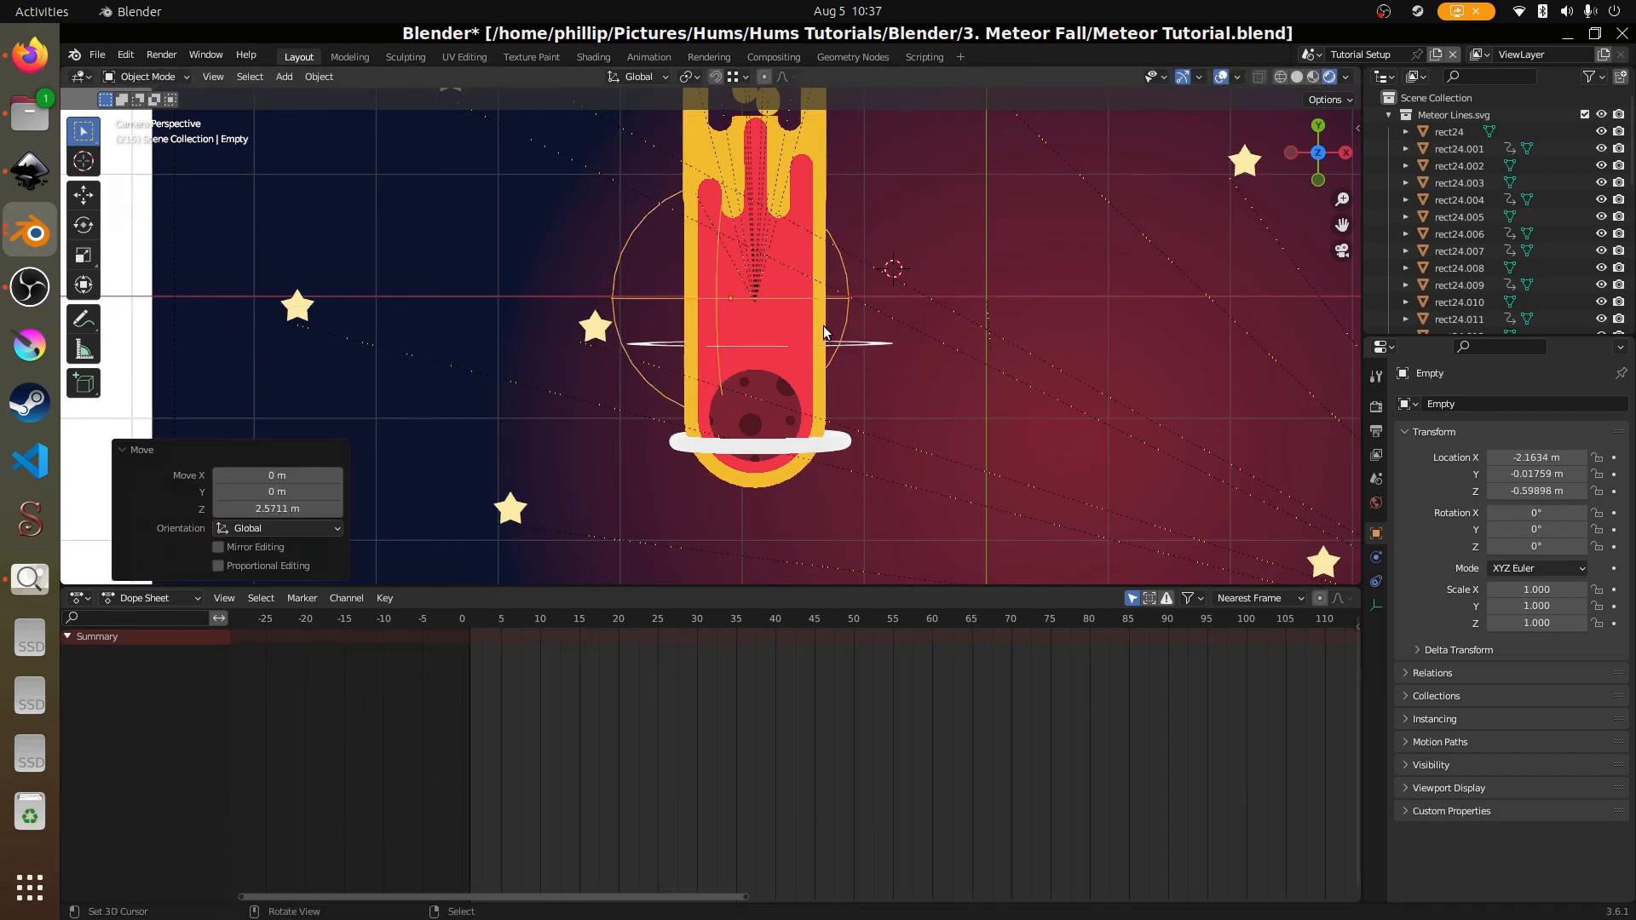
key("g")
key("x")
left_click(840, 321)
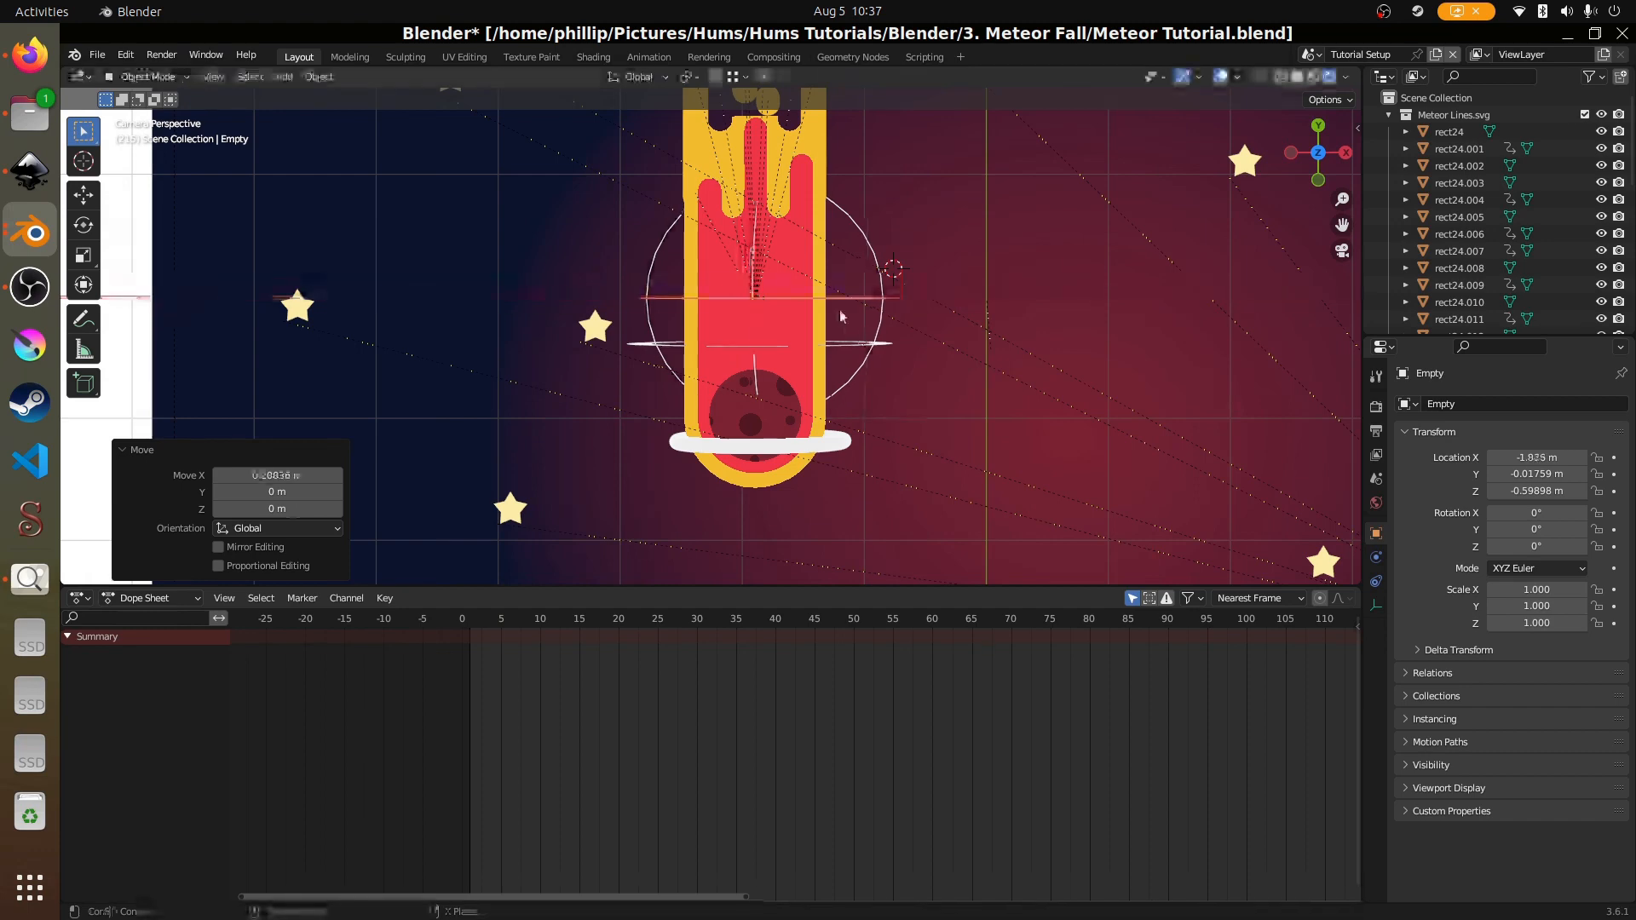
- Parent the meteor to the sphere empty using Object (Keep Transform)
right_click(819, 253)
right_click(851, 218, "shift")
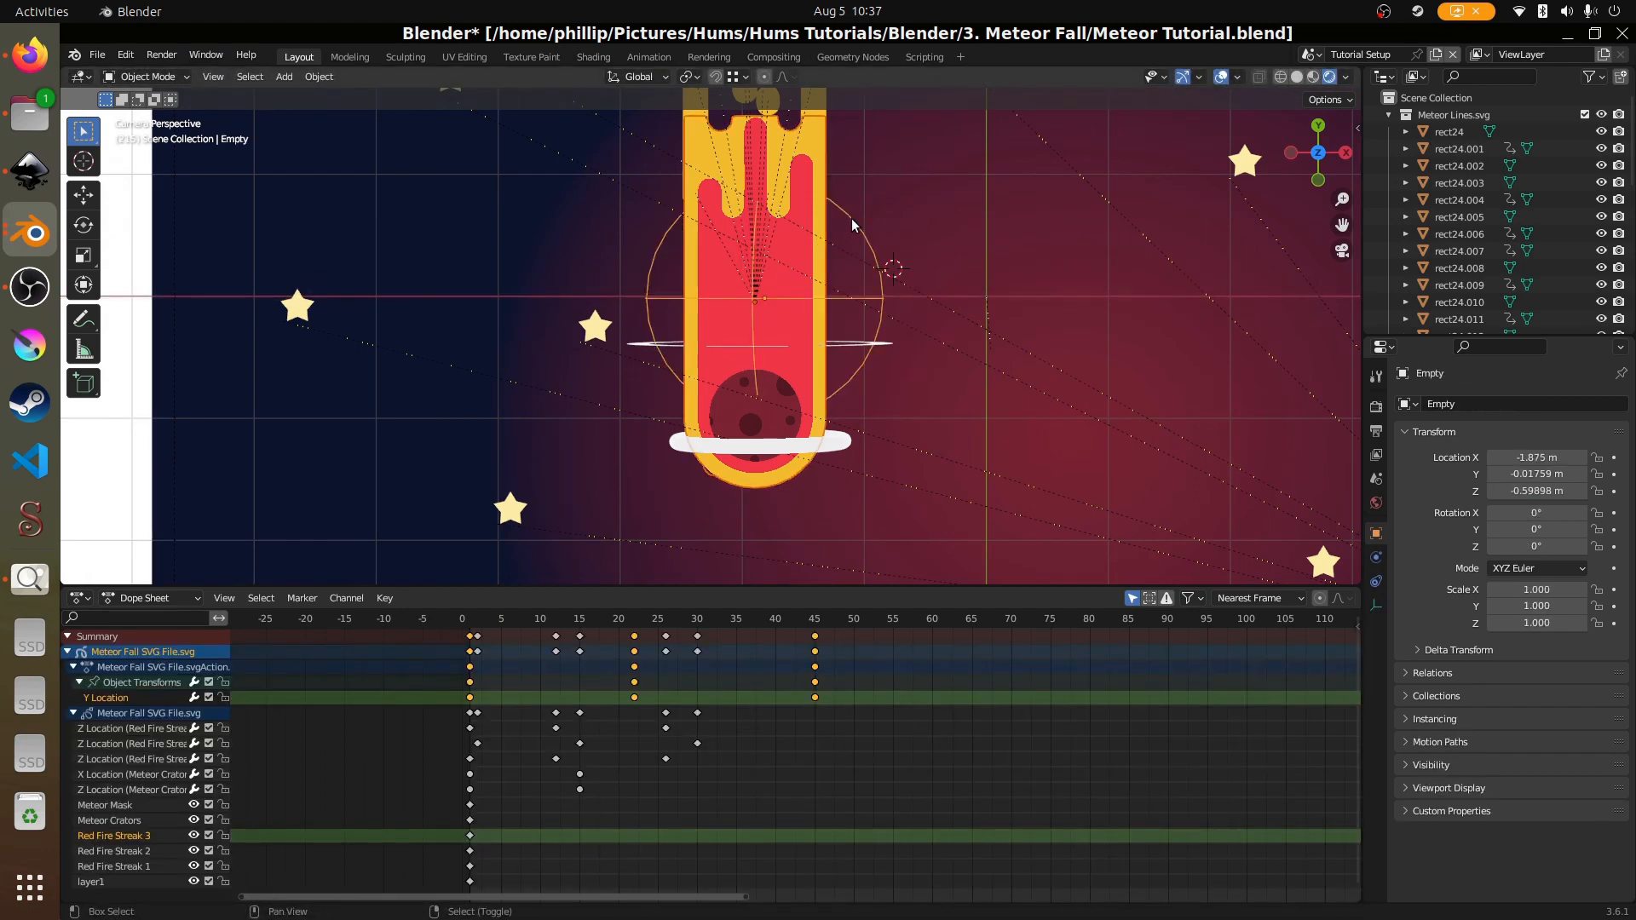
key("ctrl+p")
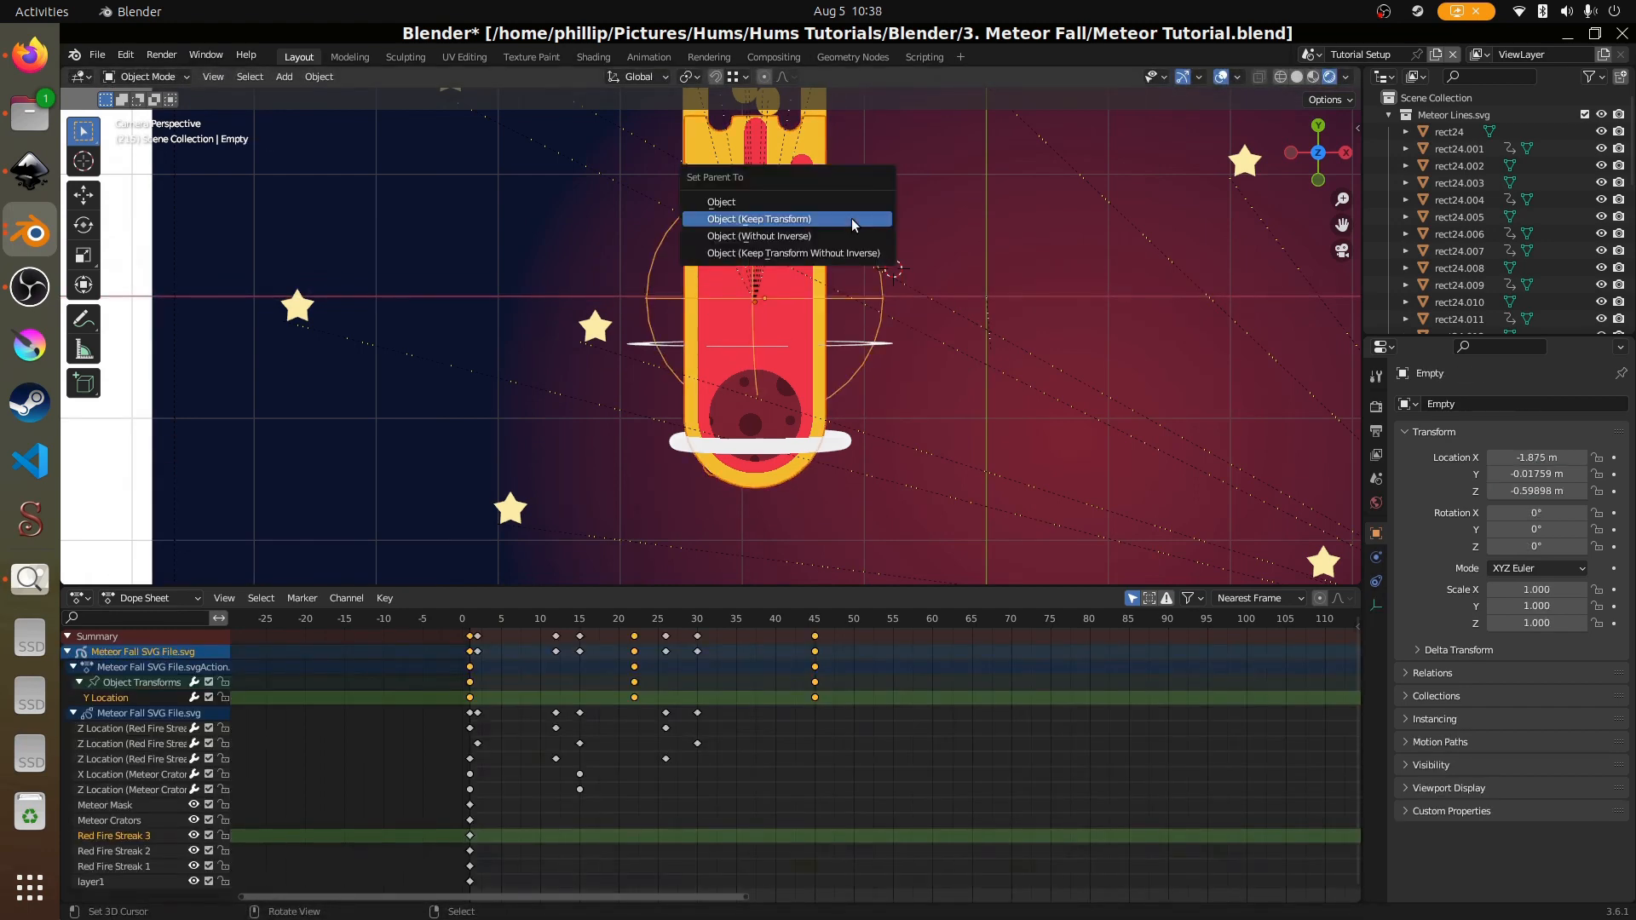
left_click(851, 218)
- Rotate the sphere empty to about 48.2° around Z to tilt the meteor diagonally, and move it near the centre of the scene
scroll(878, 277, "down", 4)
key("r")
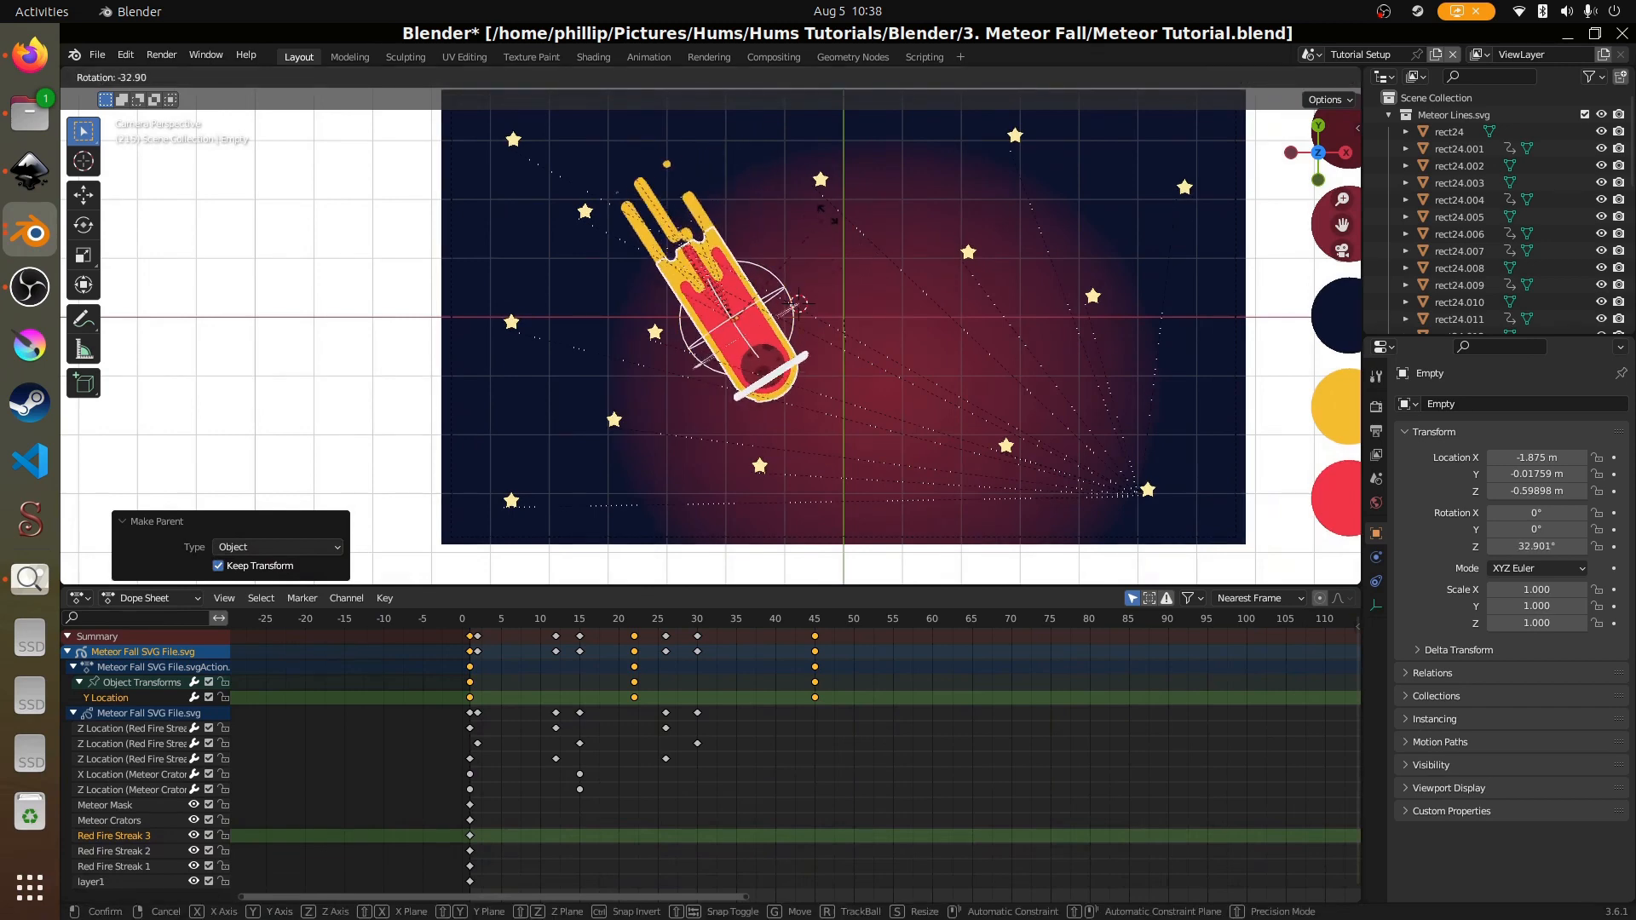
right_click(801, 253)
key("r")
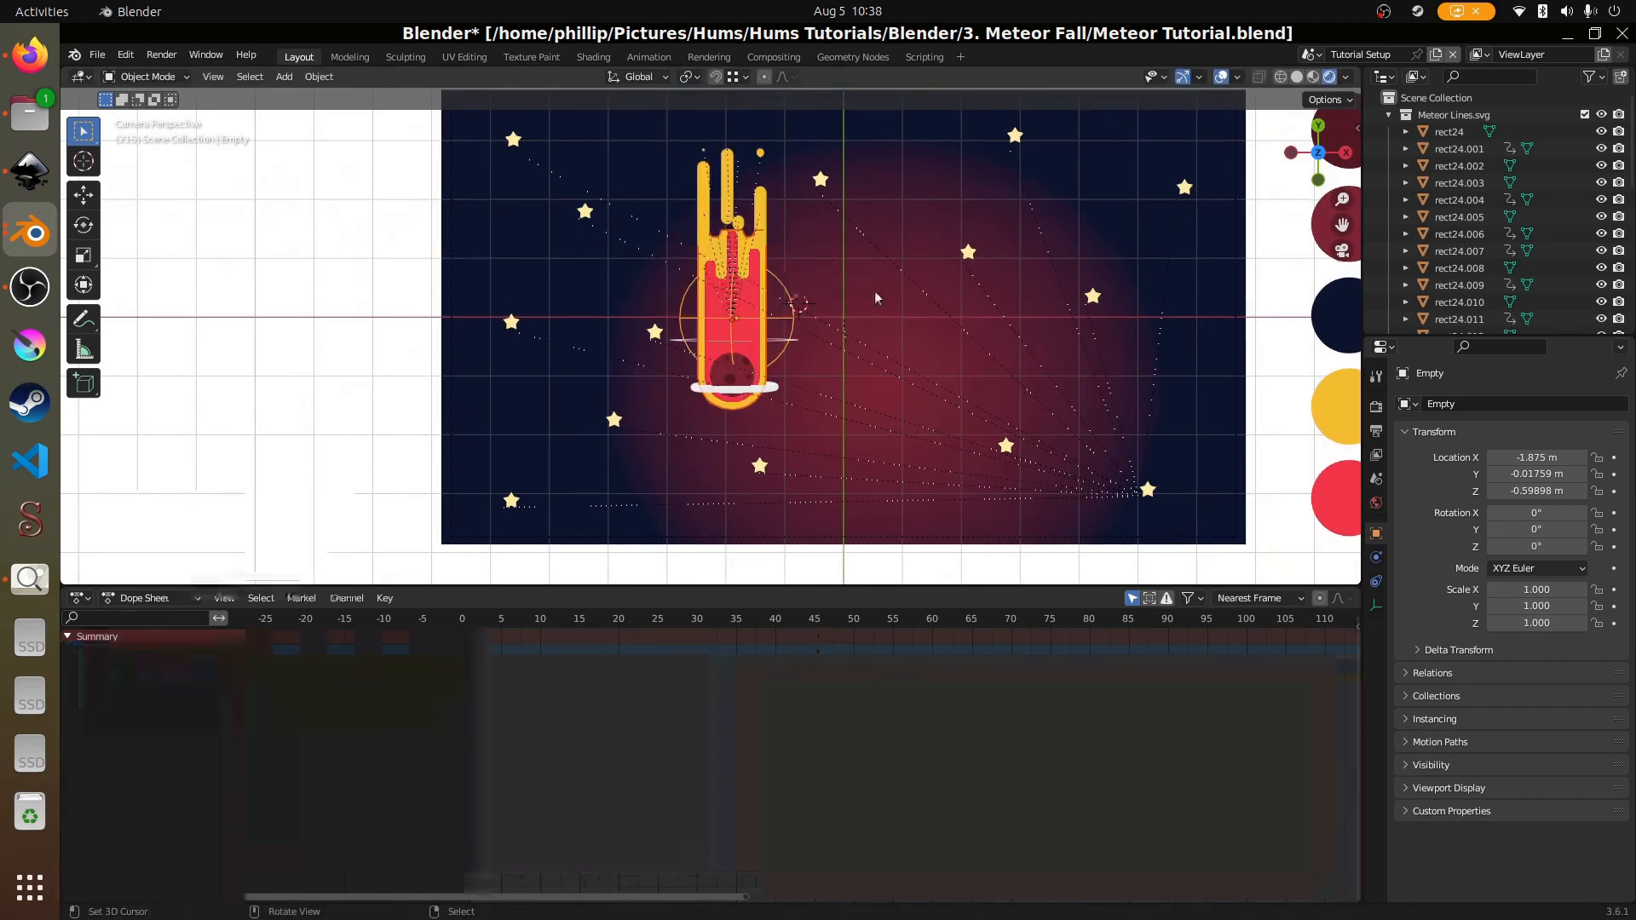
left_click(798, 213)
key("g")
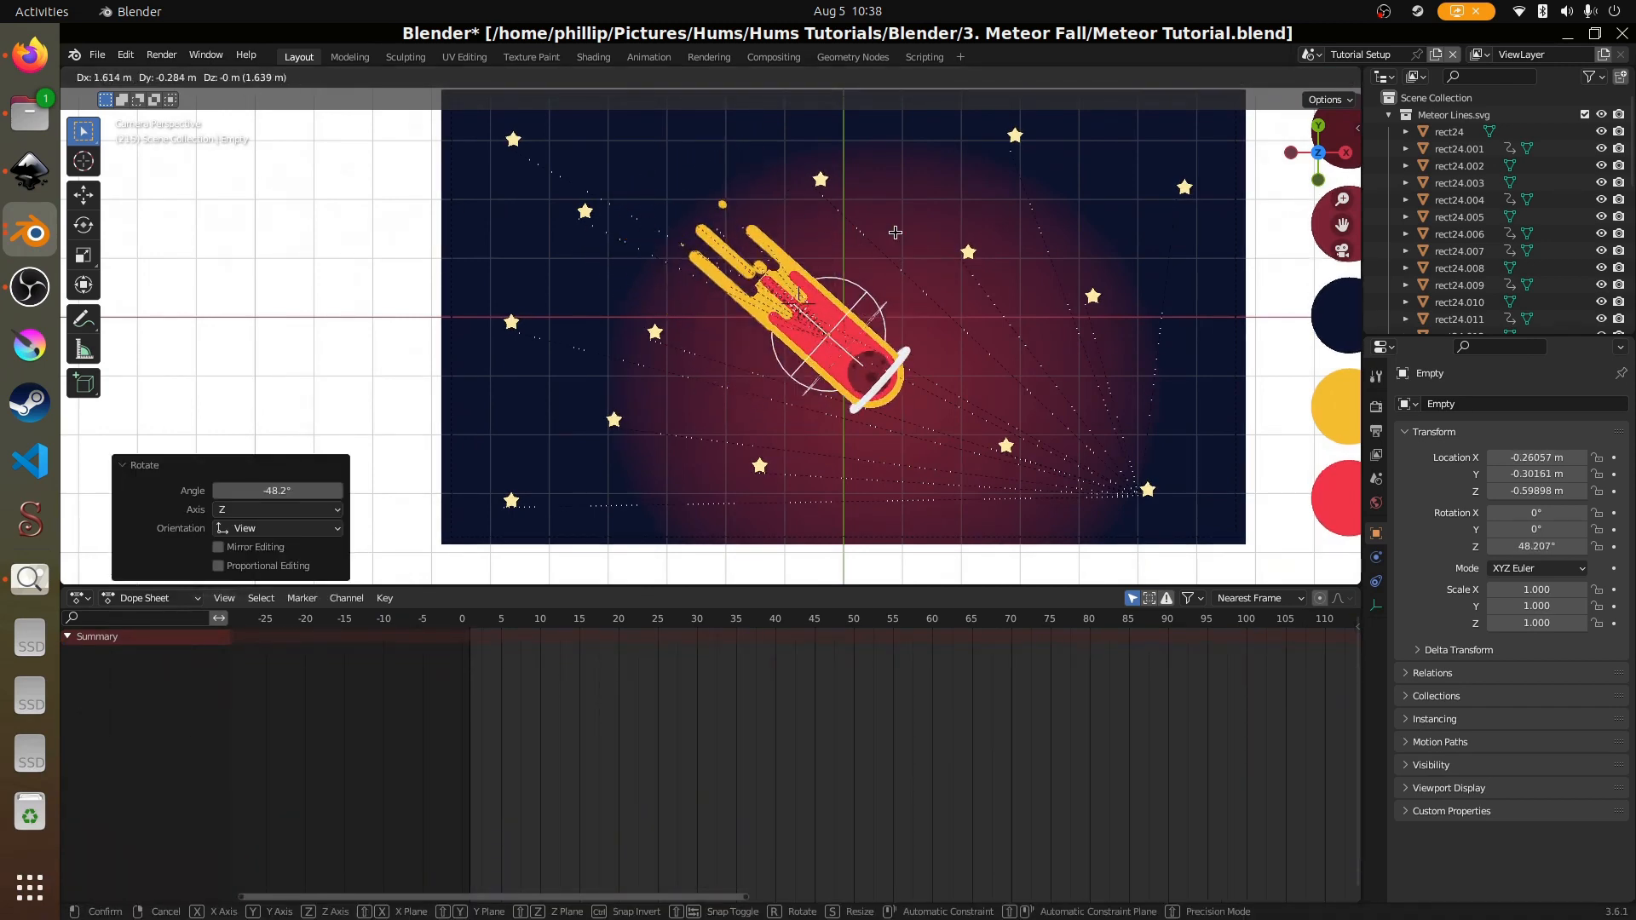
left_click(881, 212)
- Play back the animation to check the tilted meteor's motion along its new diagonal direction
key("space")
left_click(915, 441)
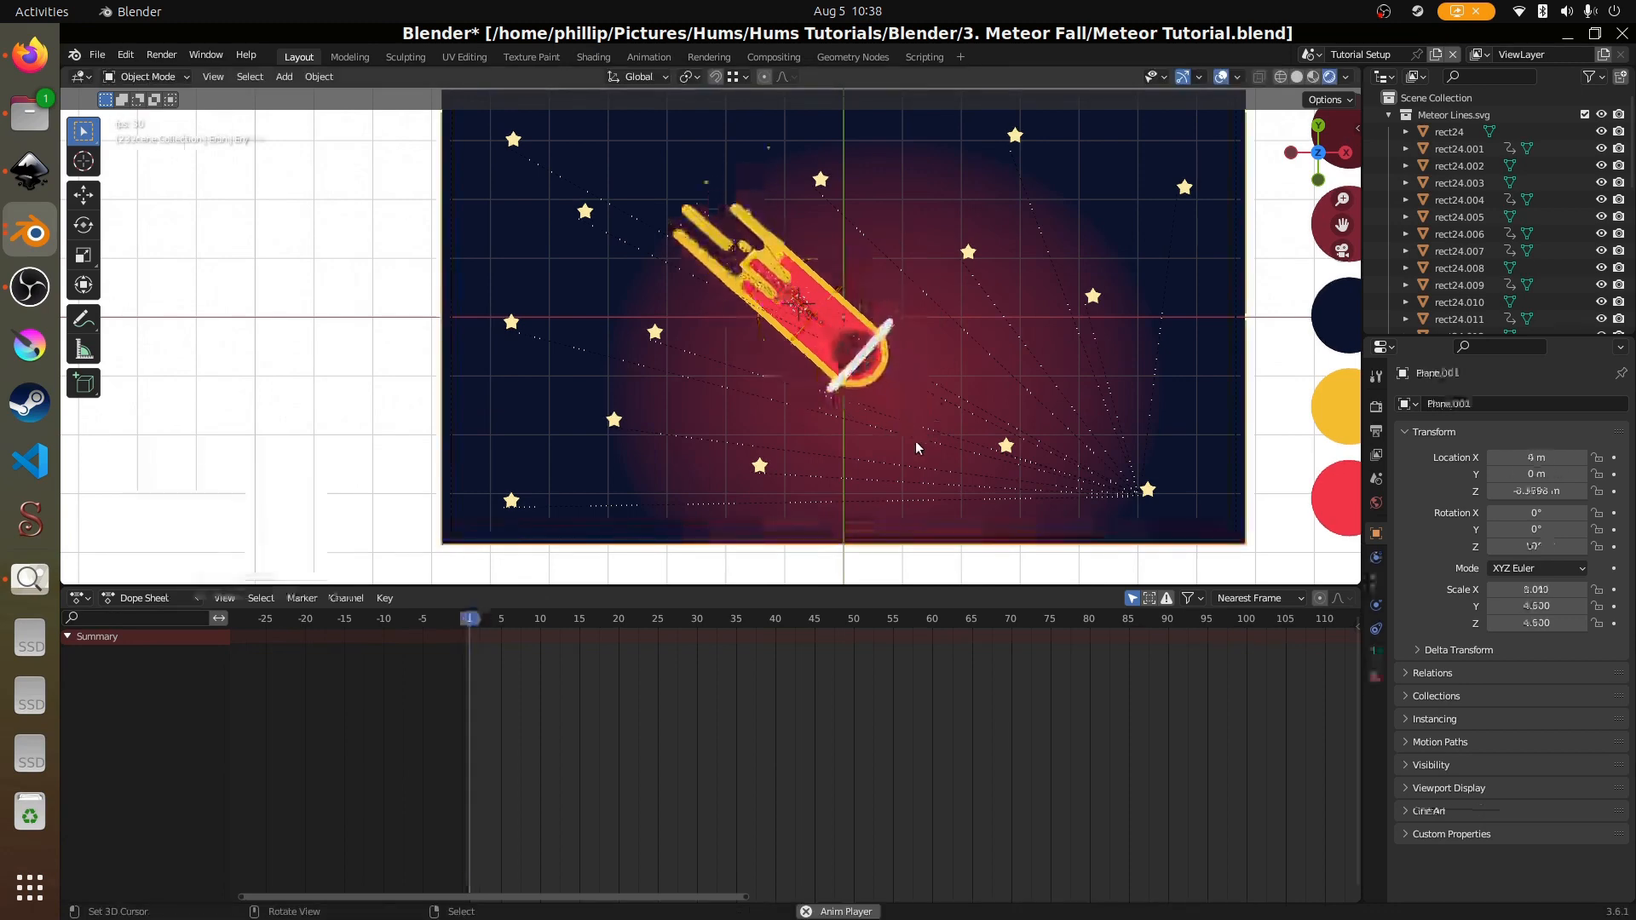
scroll(833, 380, "down", 2)
scroll(834, 381, "up", 2)
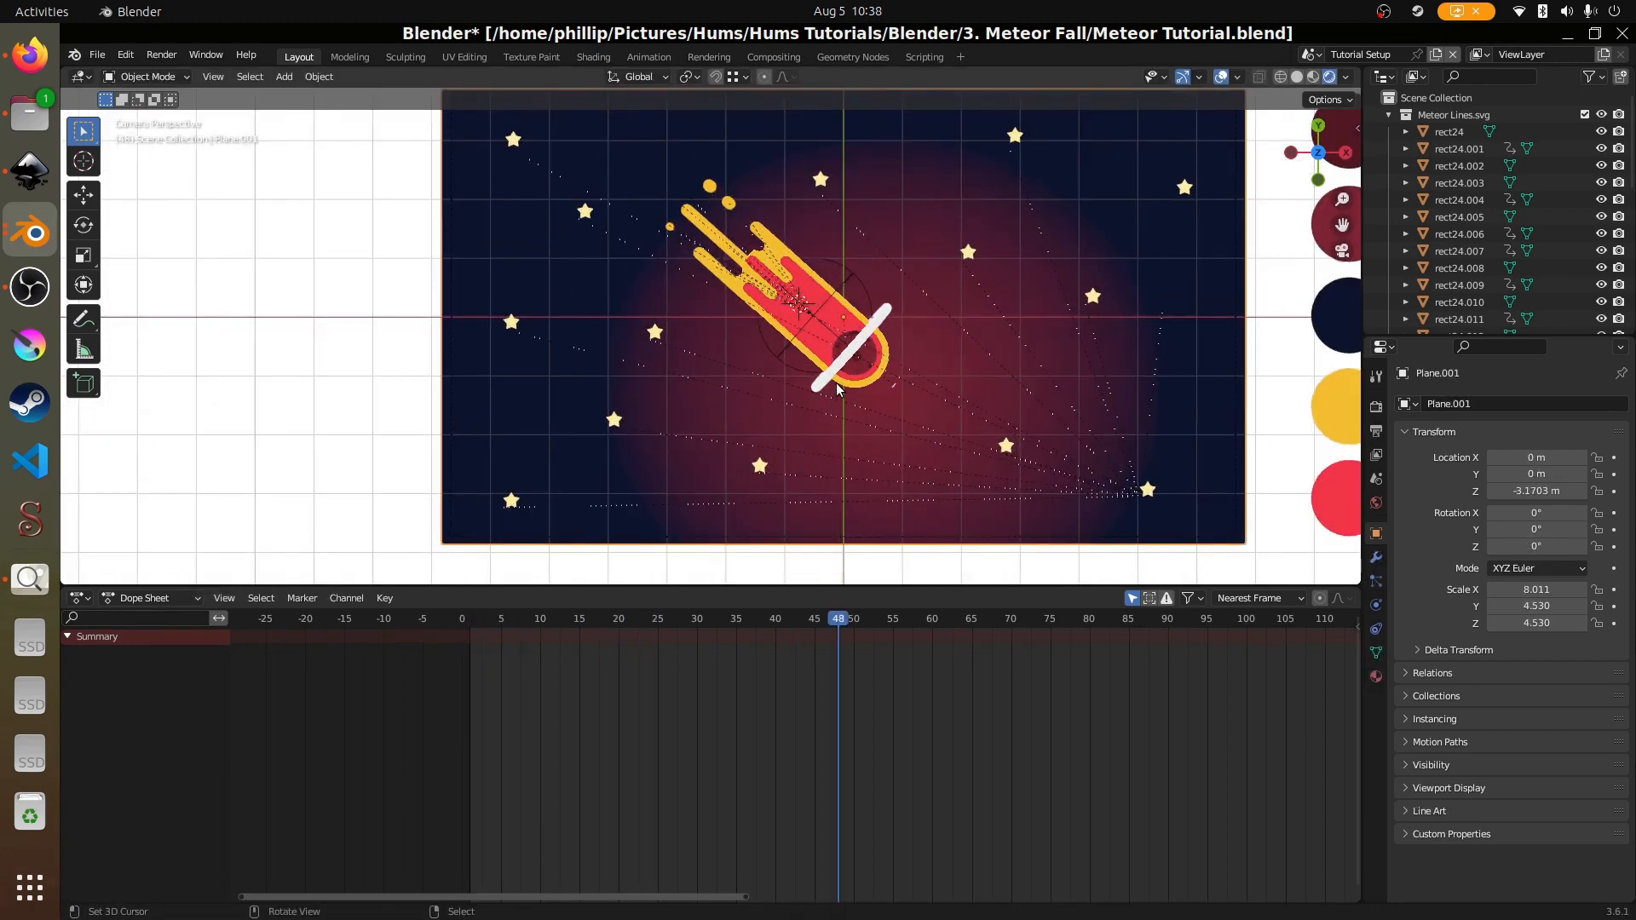